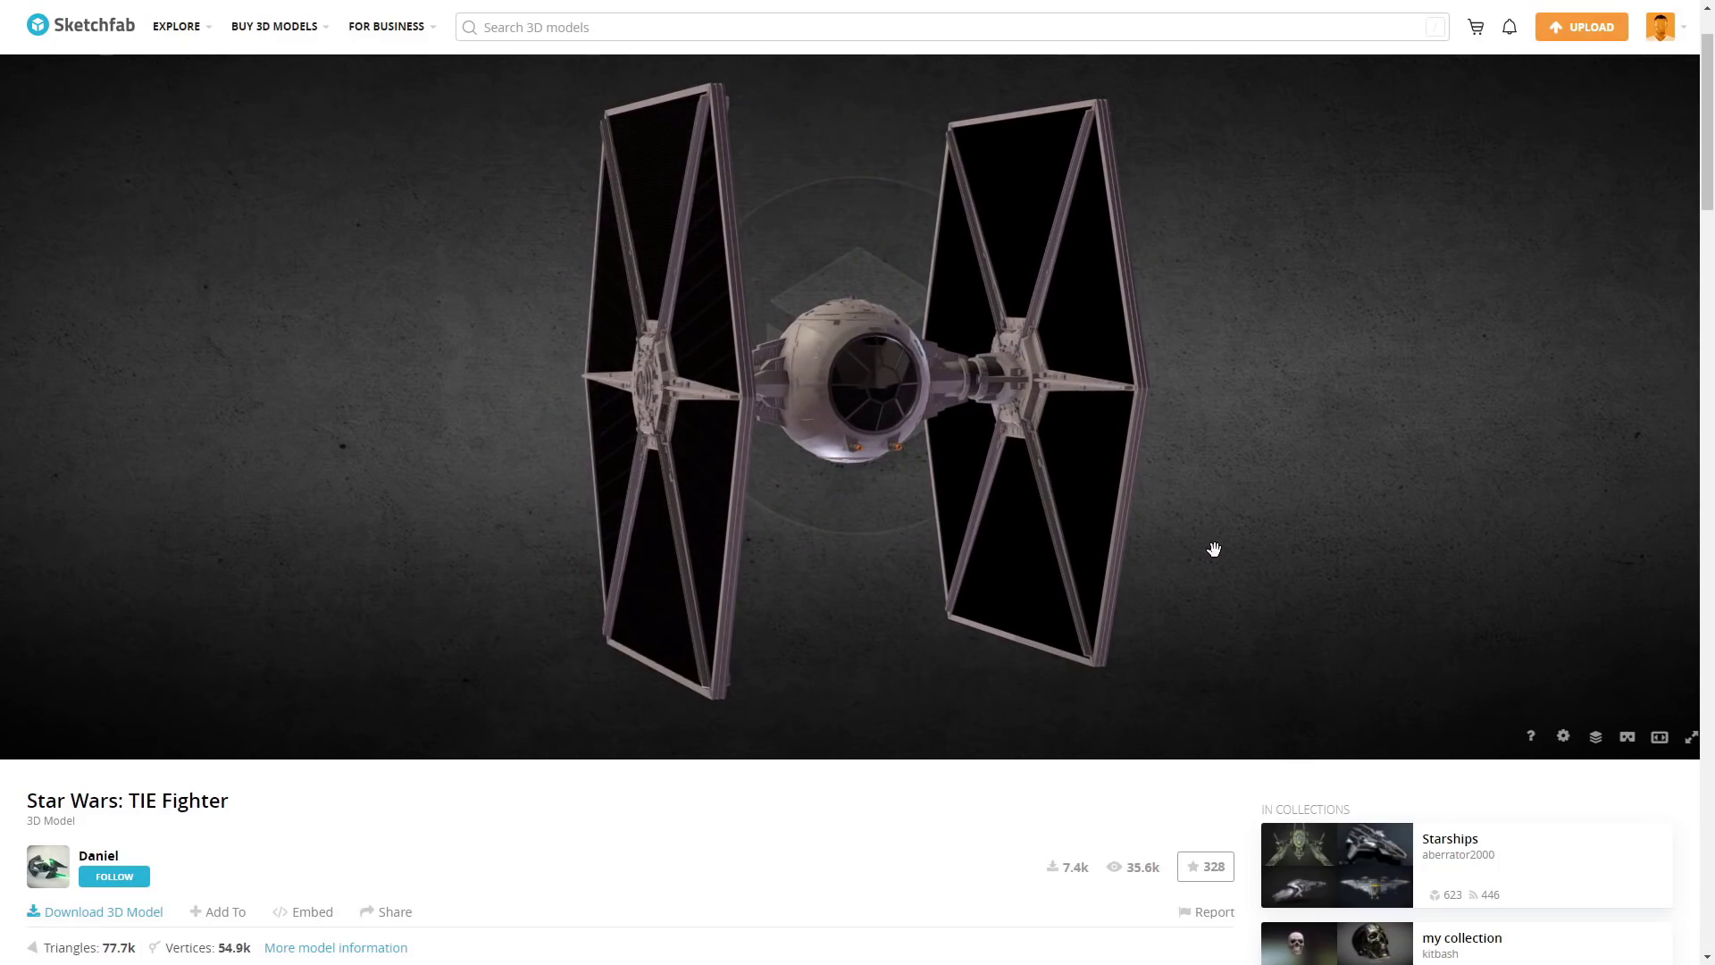
Start the Sketchfab downloads for the TIE Fighter model, then the Razor Crest model.
click(86, 913)
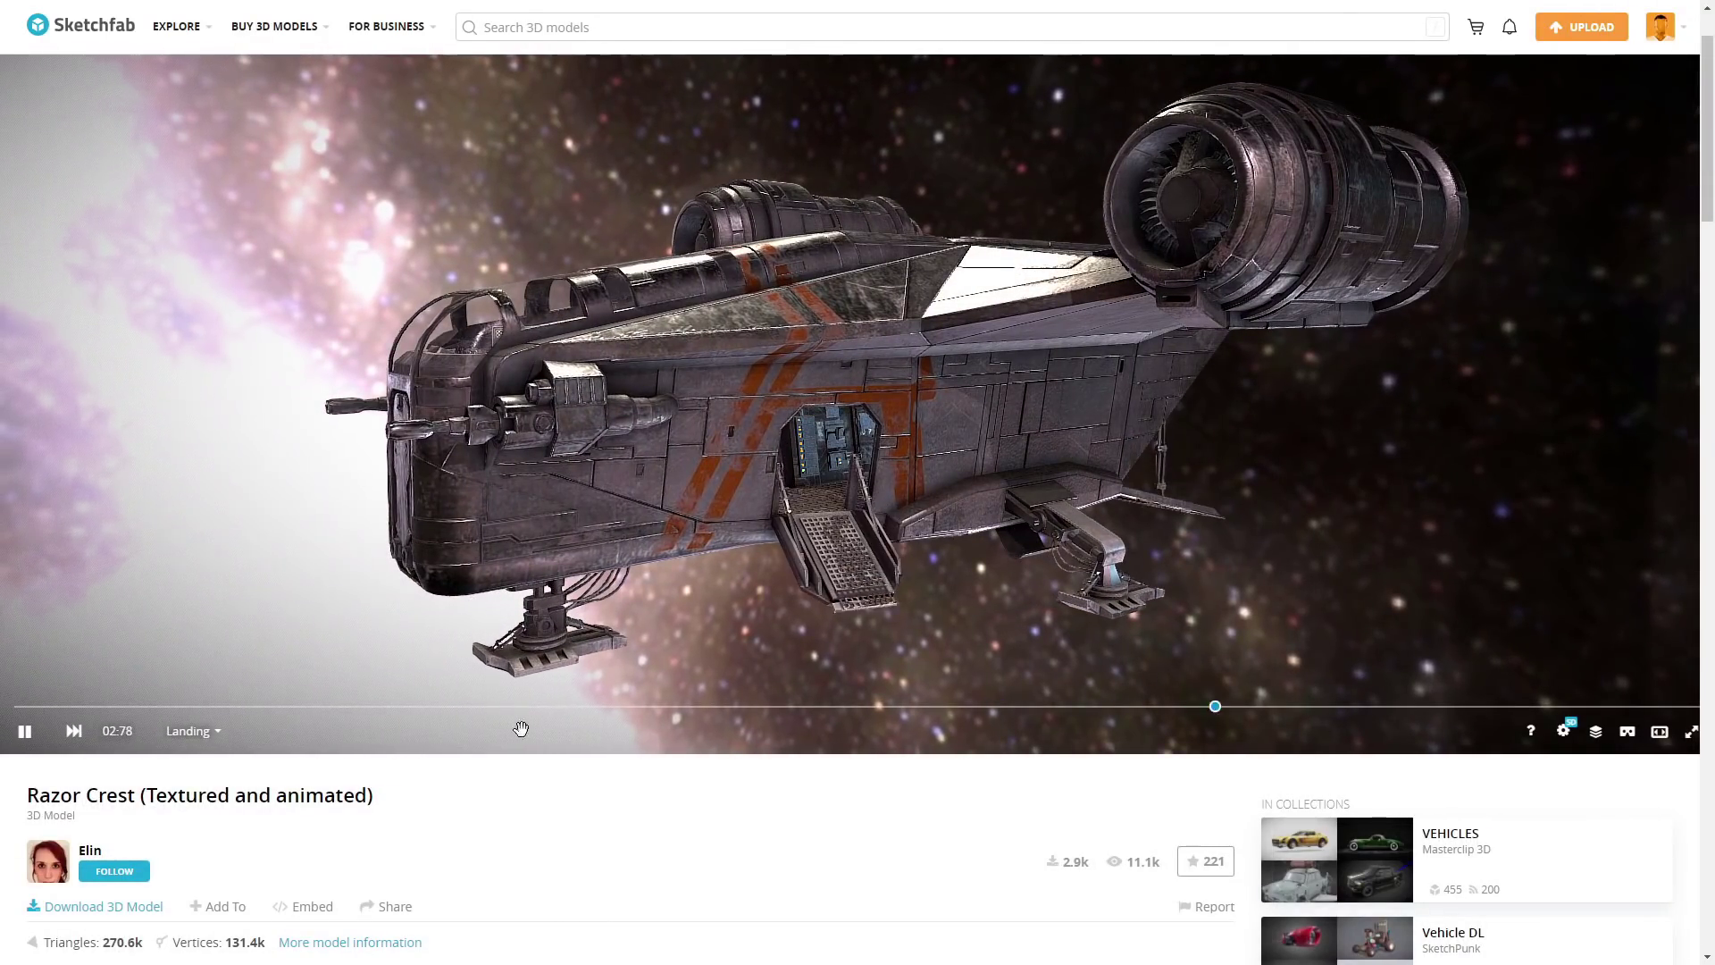
click(127, 913)
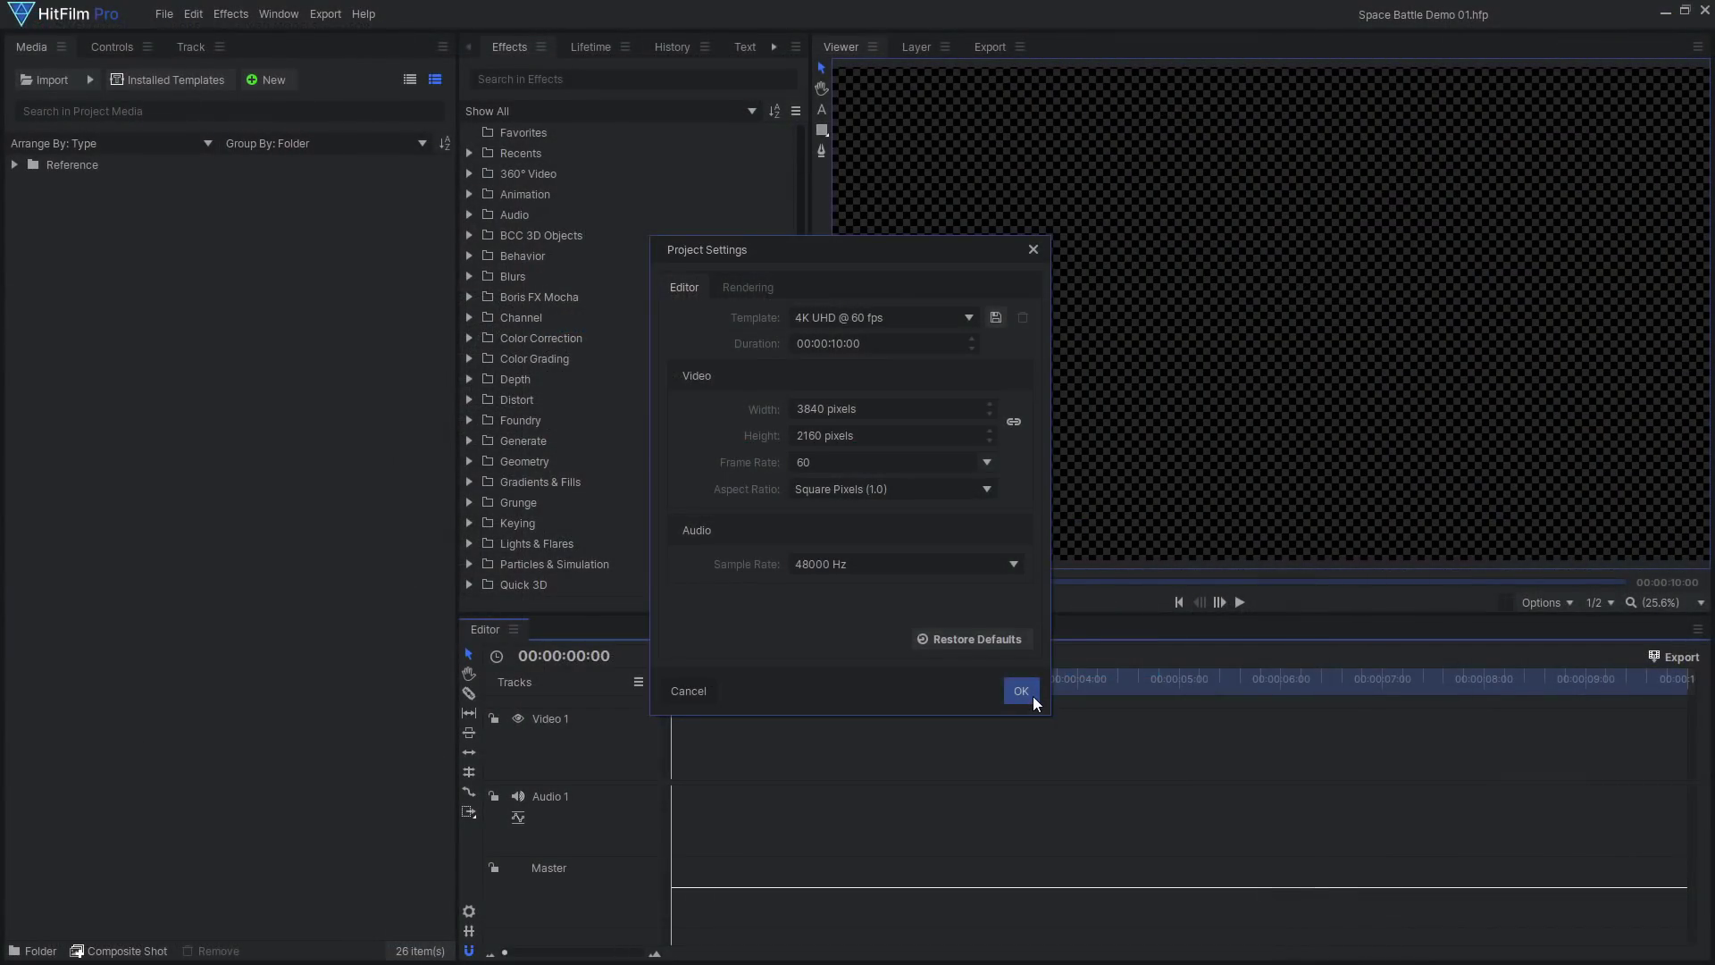
Accept the 4K 60 fps project settings and load the TIE fighter's scene.gltf as a 3D model.
click(1021, 692)
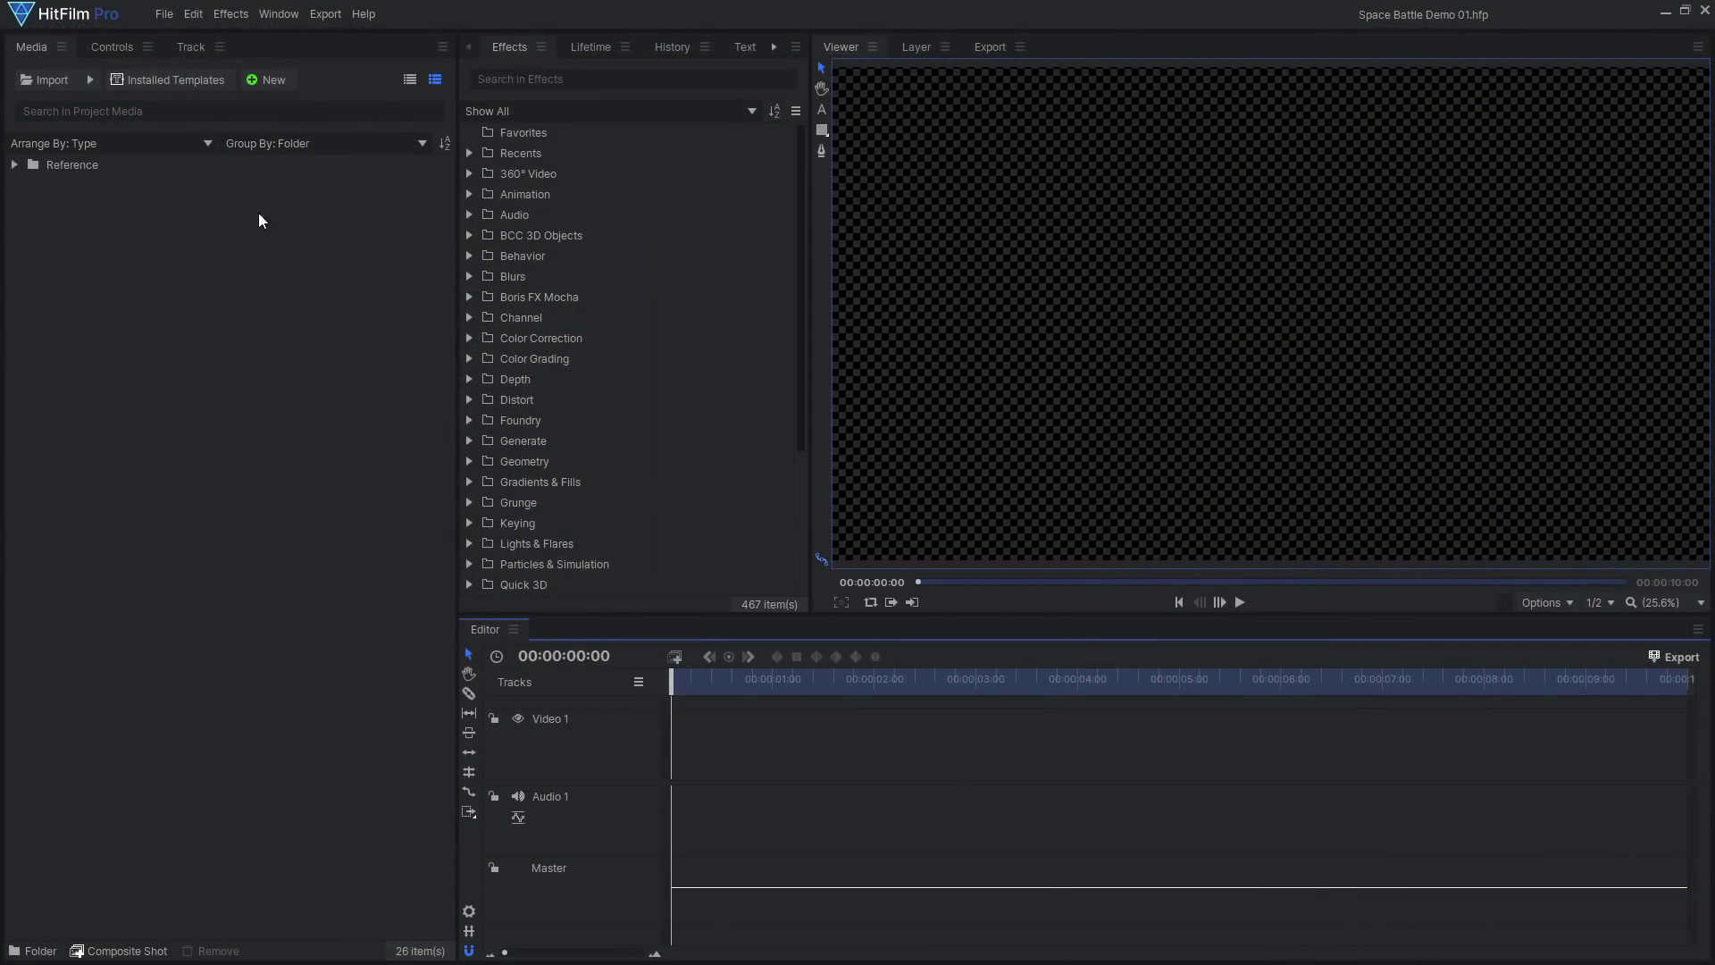
click(97, 81)
click(180, 174)
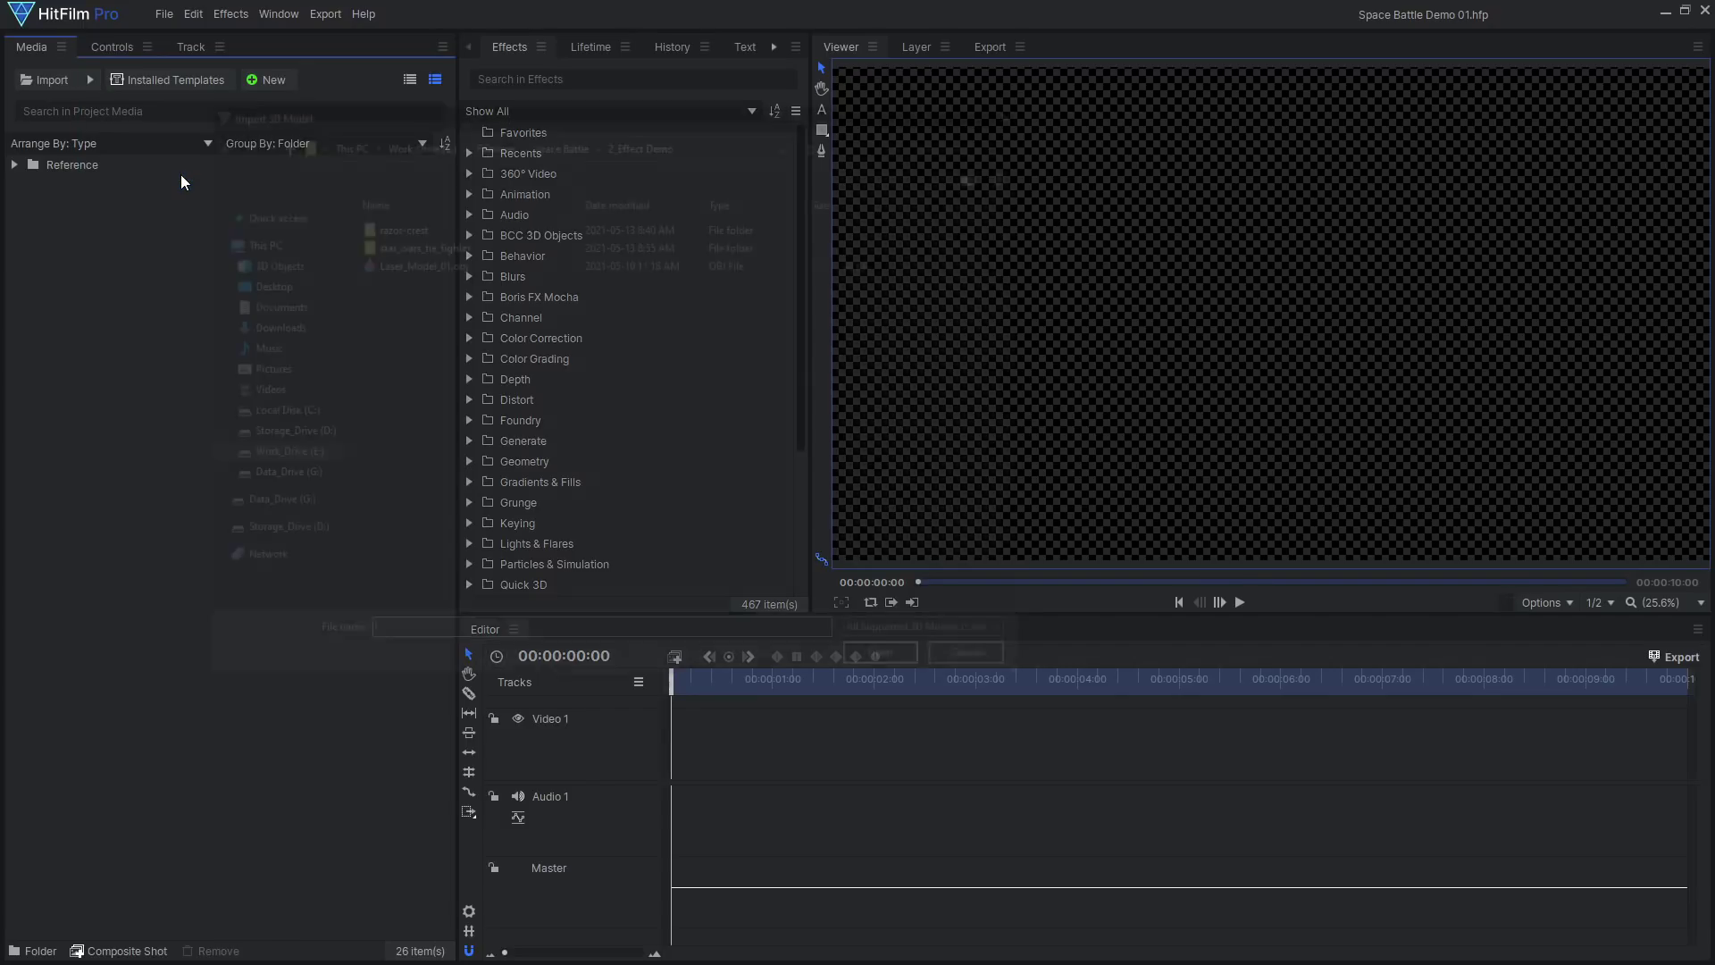
double_click(418, 243)
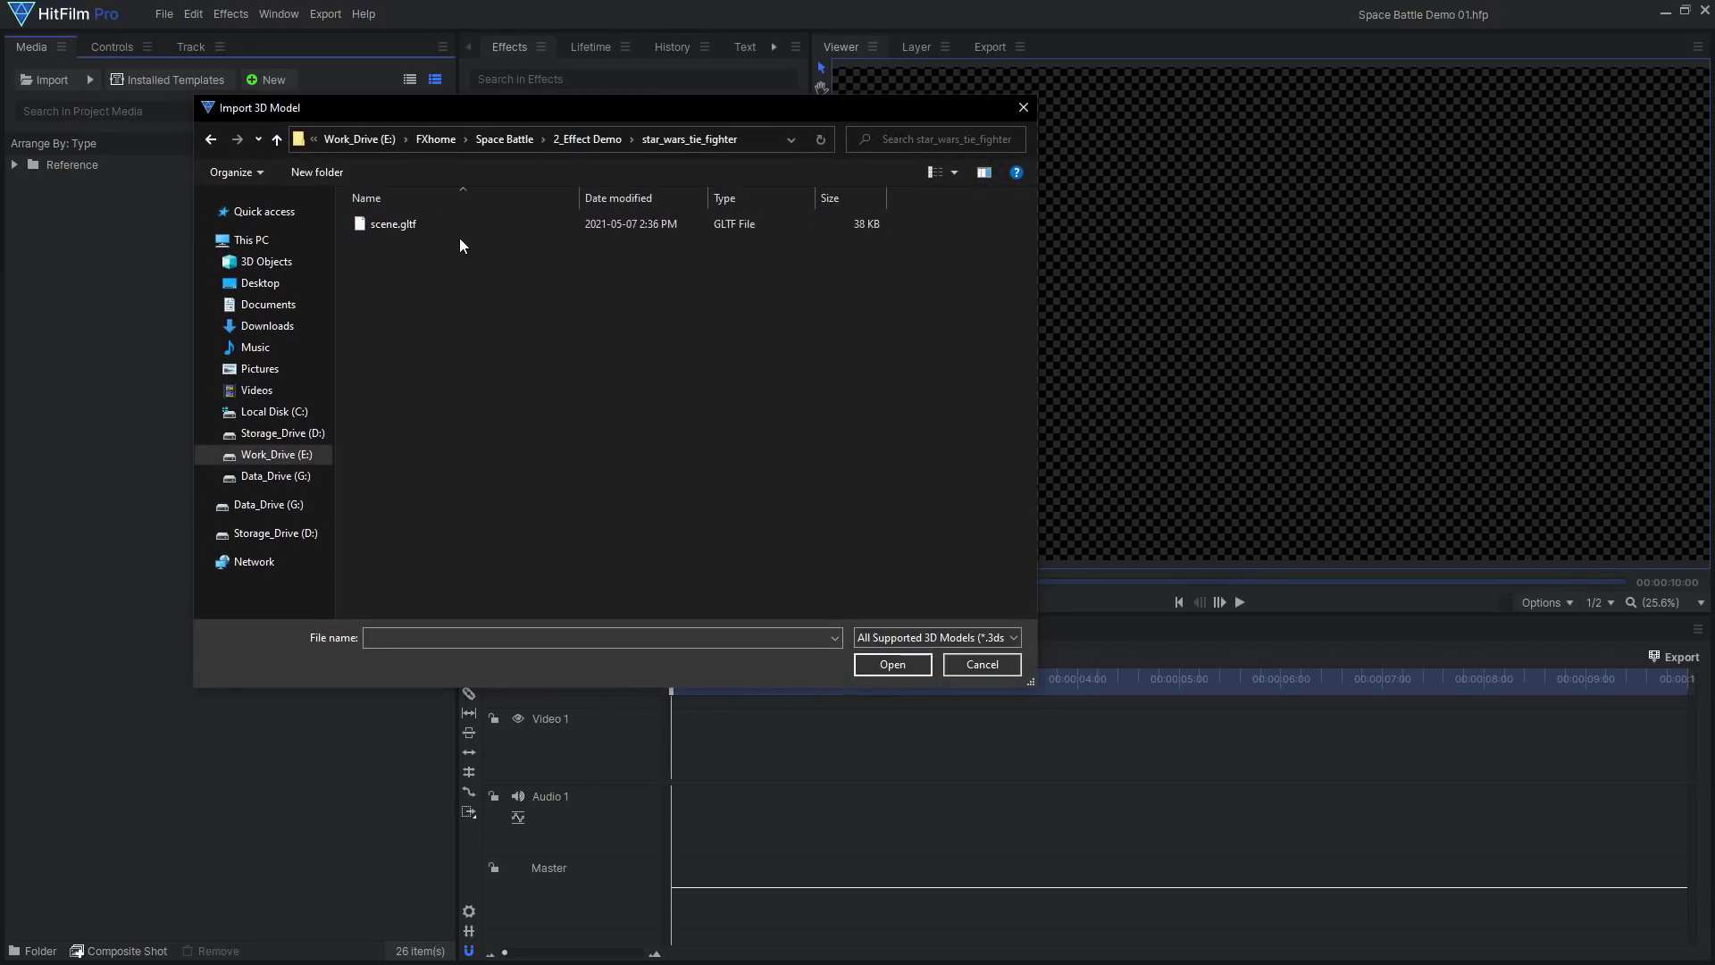
click(470, 228)
click(891, 666)
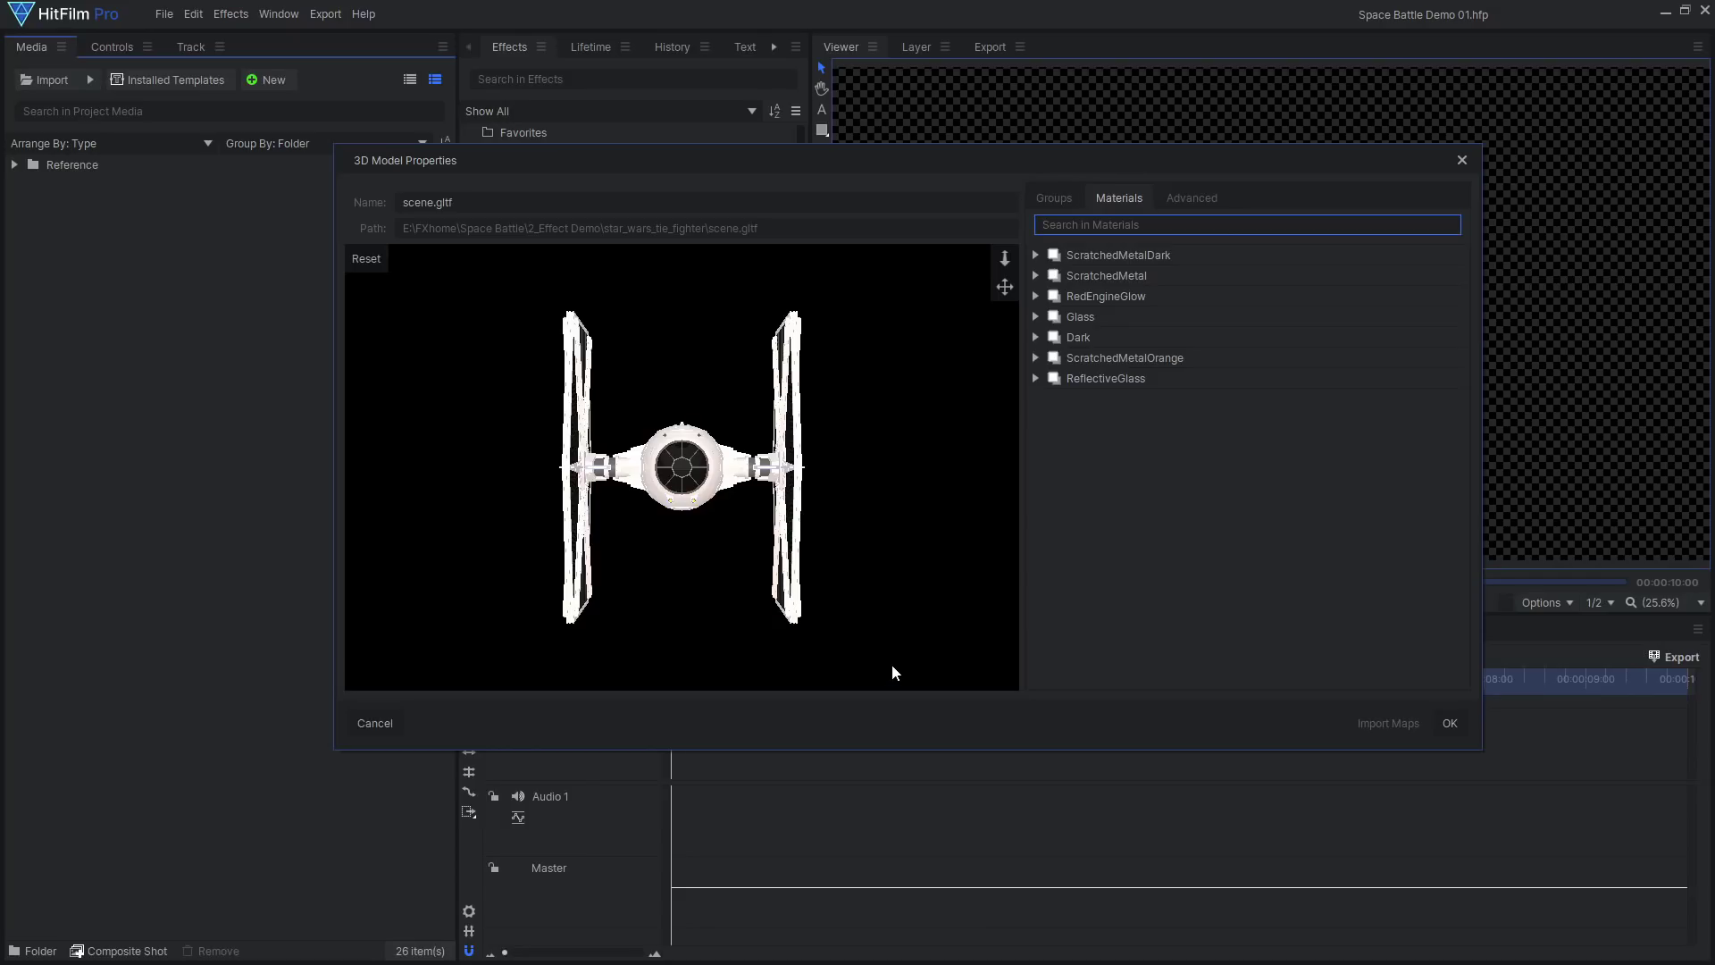
Darken the ScratchedMetal diffuse from 147 to 70 and ScratchedMetalDark from 61 to 39.
drag(891, 663, 757, 491)
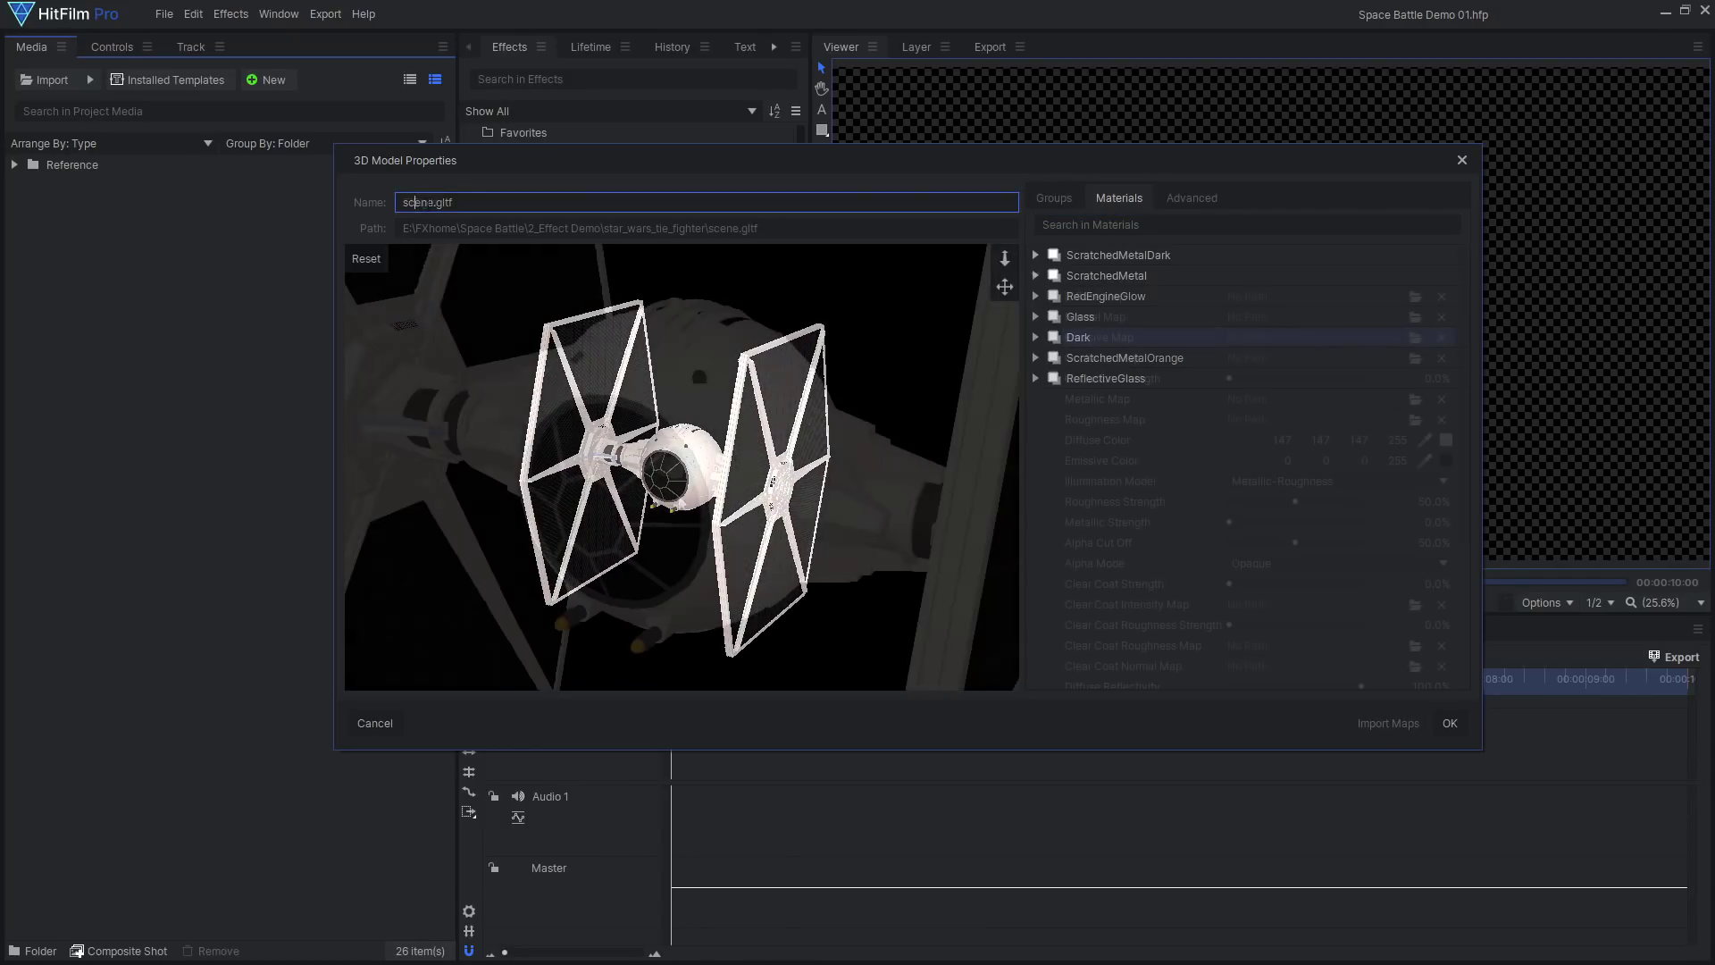
click(1445, 439)
drag(1096, 408, 1099, 418)
click(1054, 651)
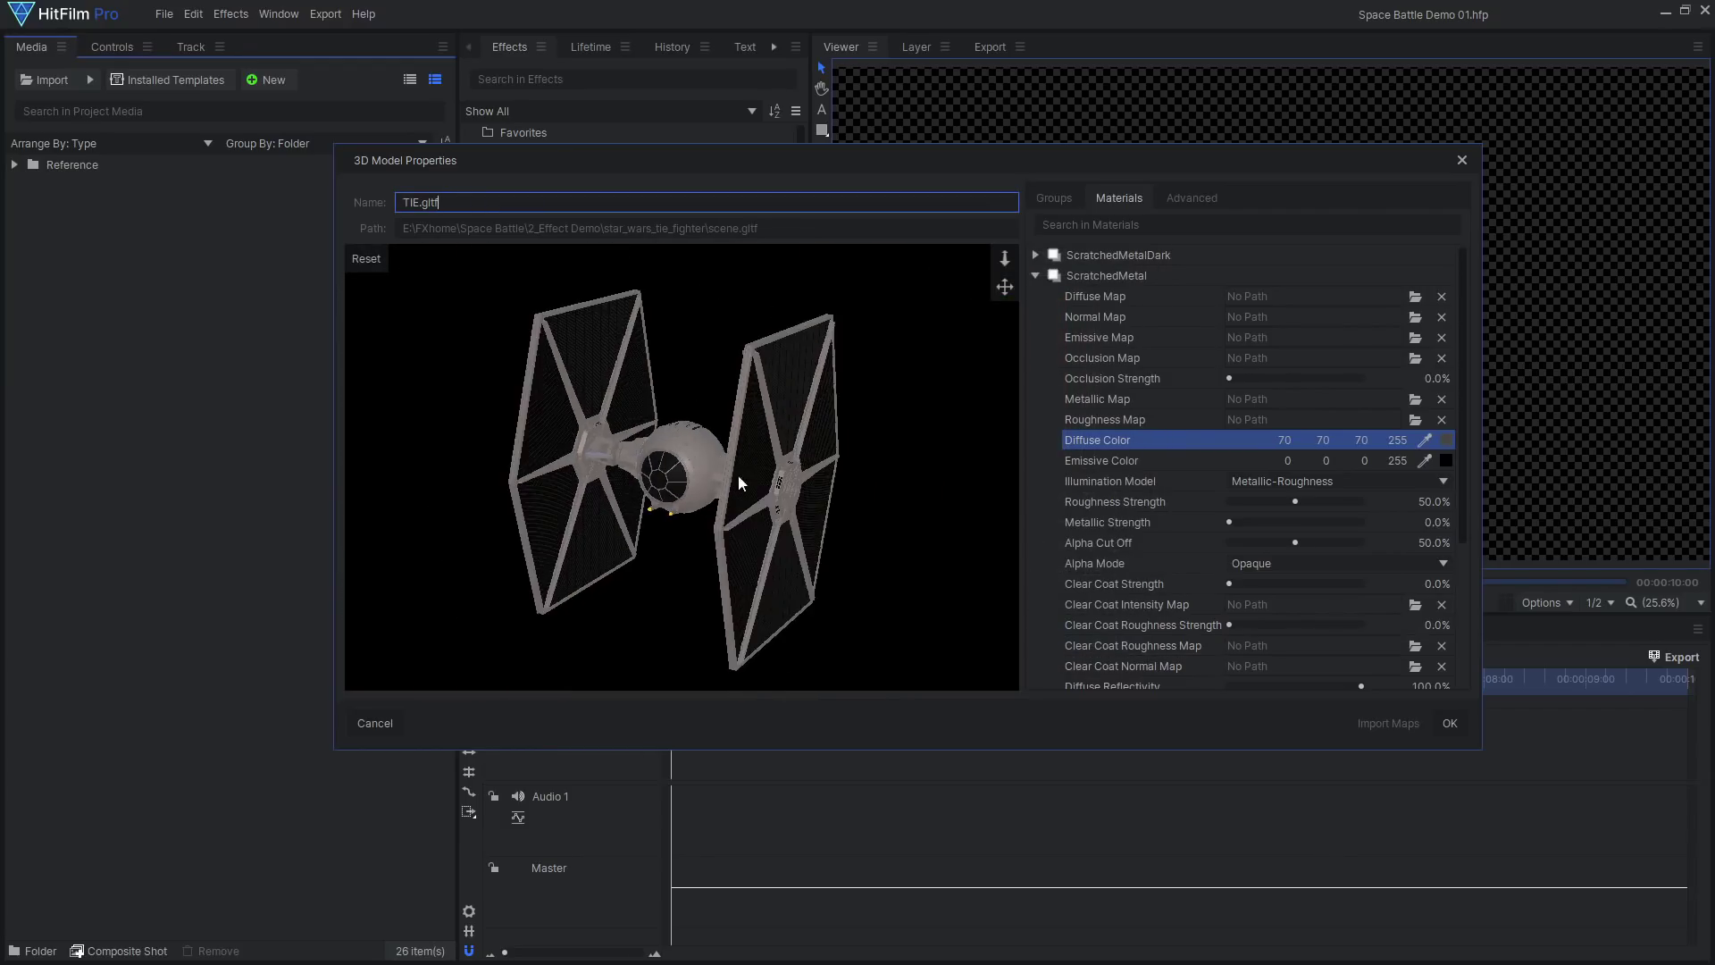
scroll(724, 483, up, 5)
click(1041, 275)
click(1445, 419)
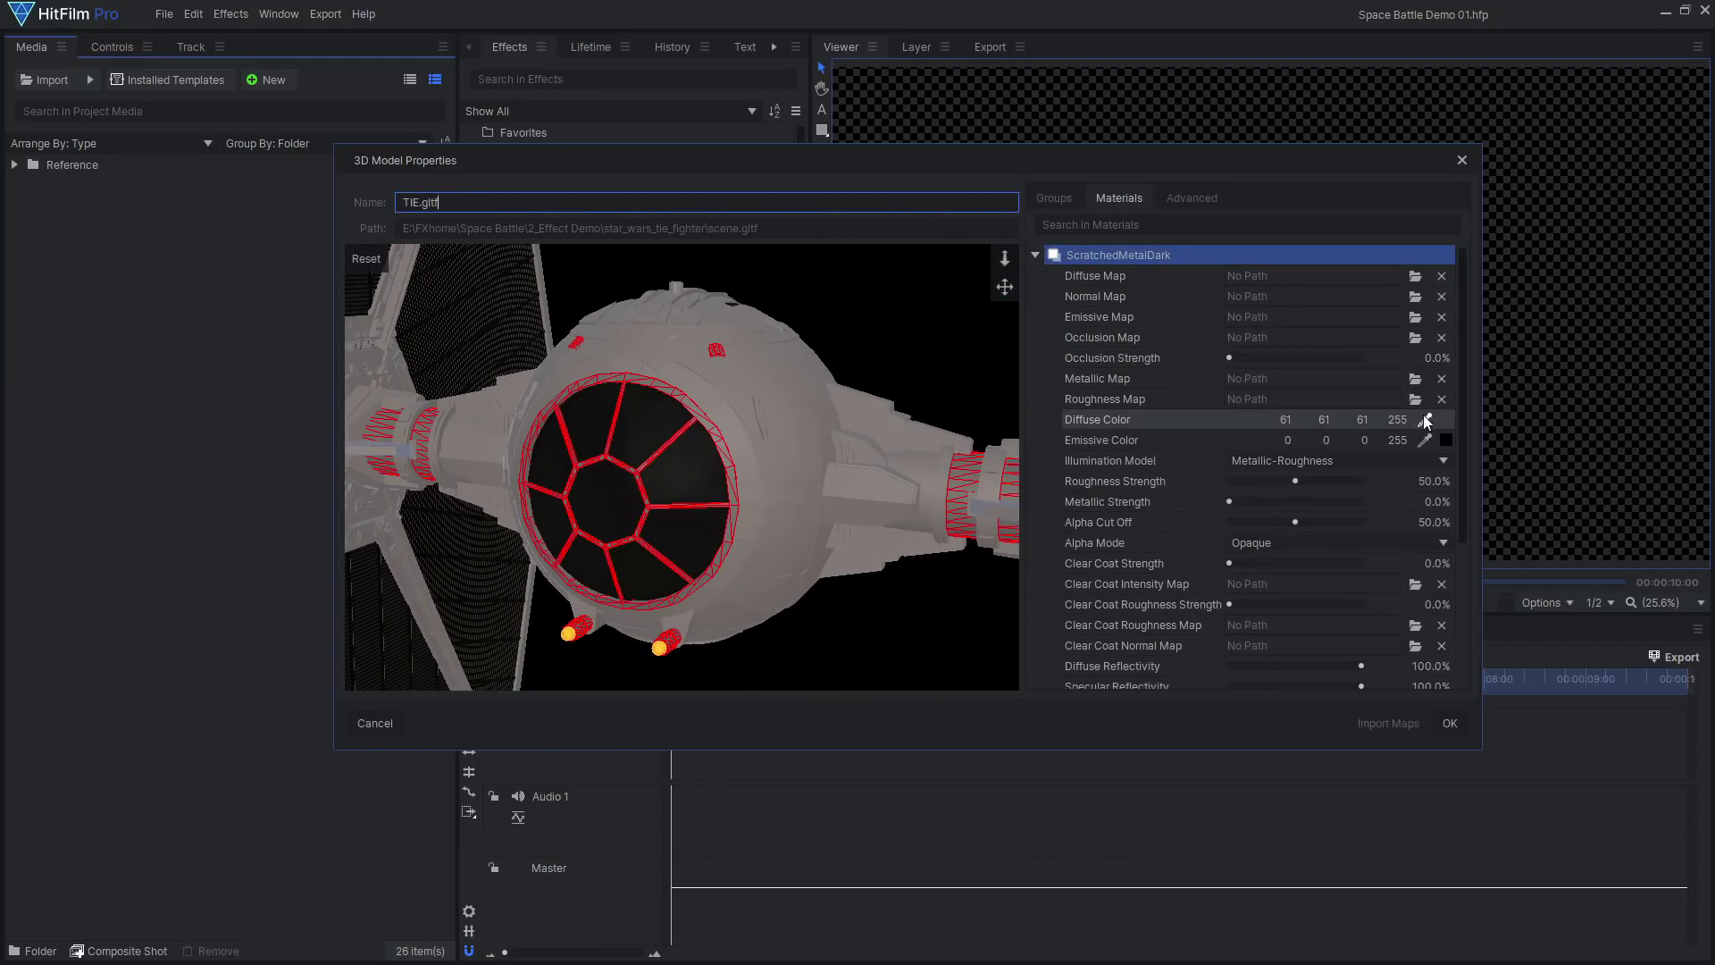
drag(1102, 433, 1101, 451)
click(1054, 649)
drag(775, 488, 716, 479)
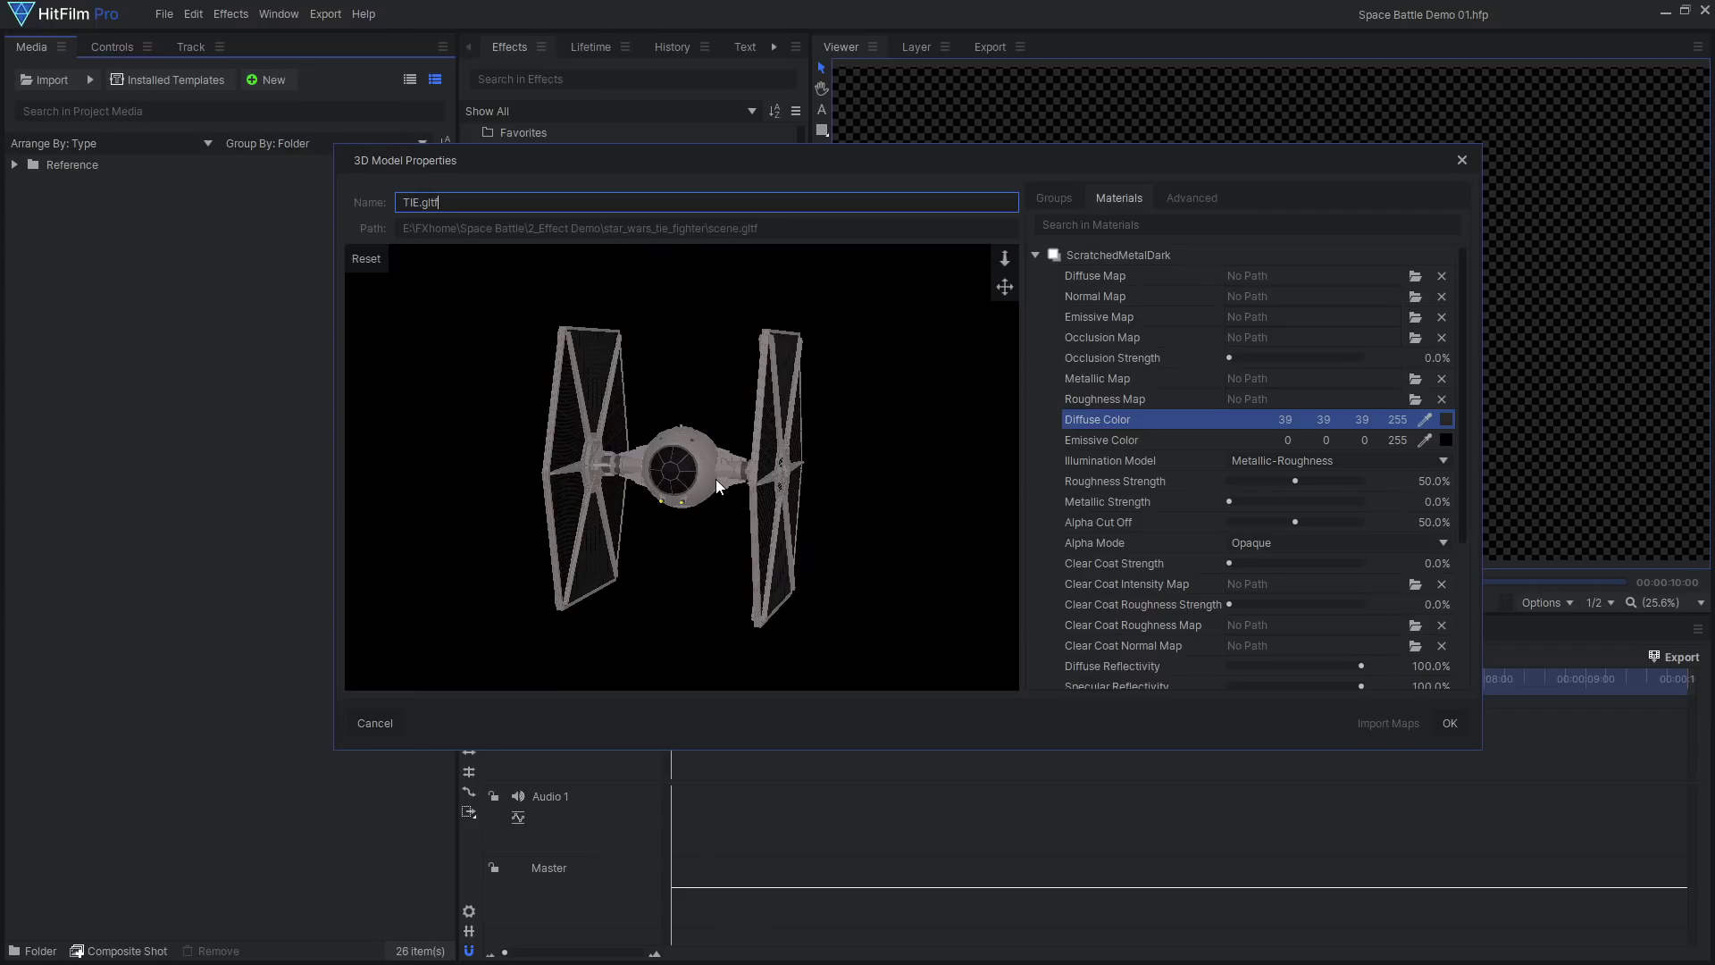
Finish importing TIE.gltf, create the Space Battle composite shot, and place the model in it.
click(1447, 724)
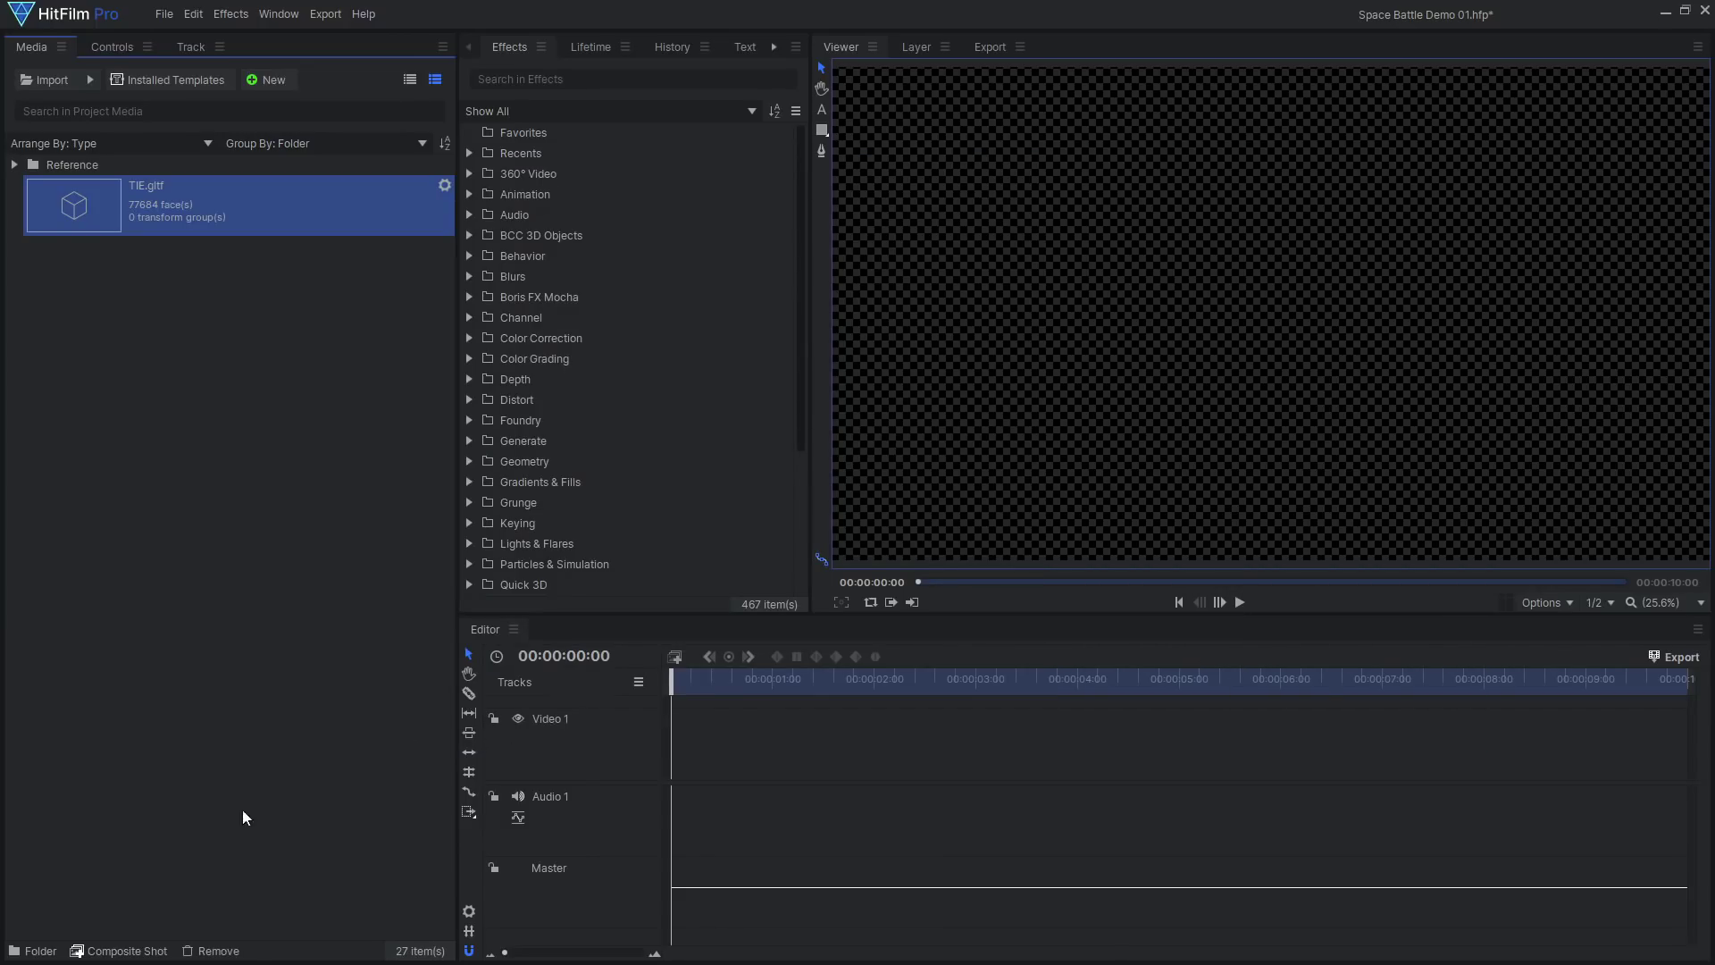
click(139, 954)
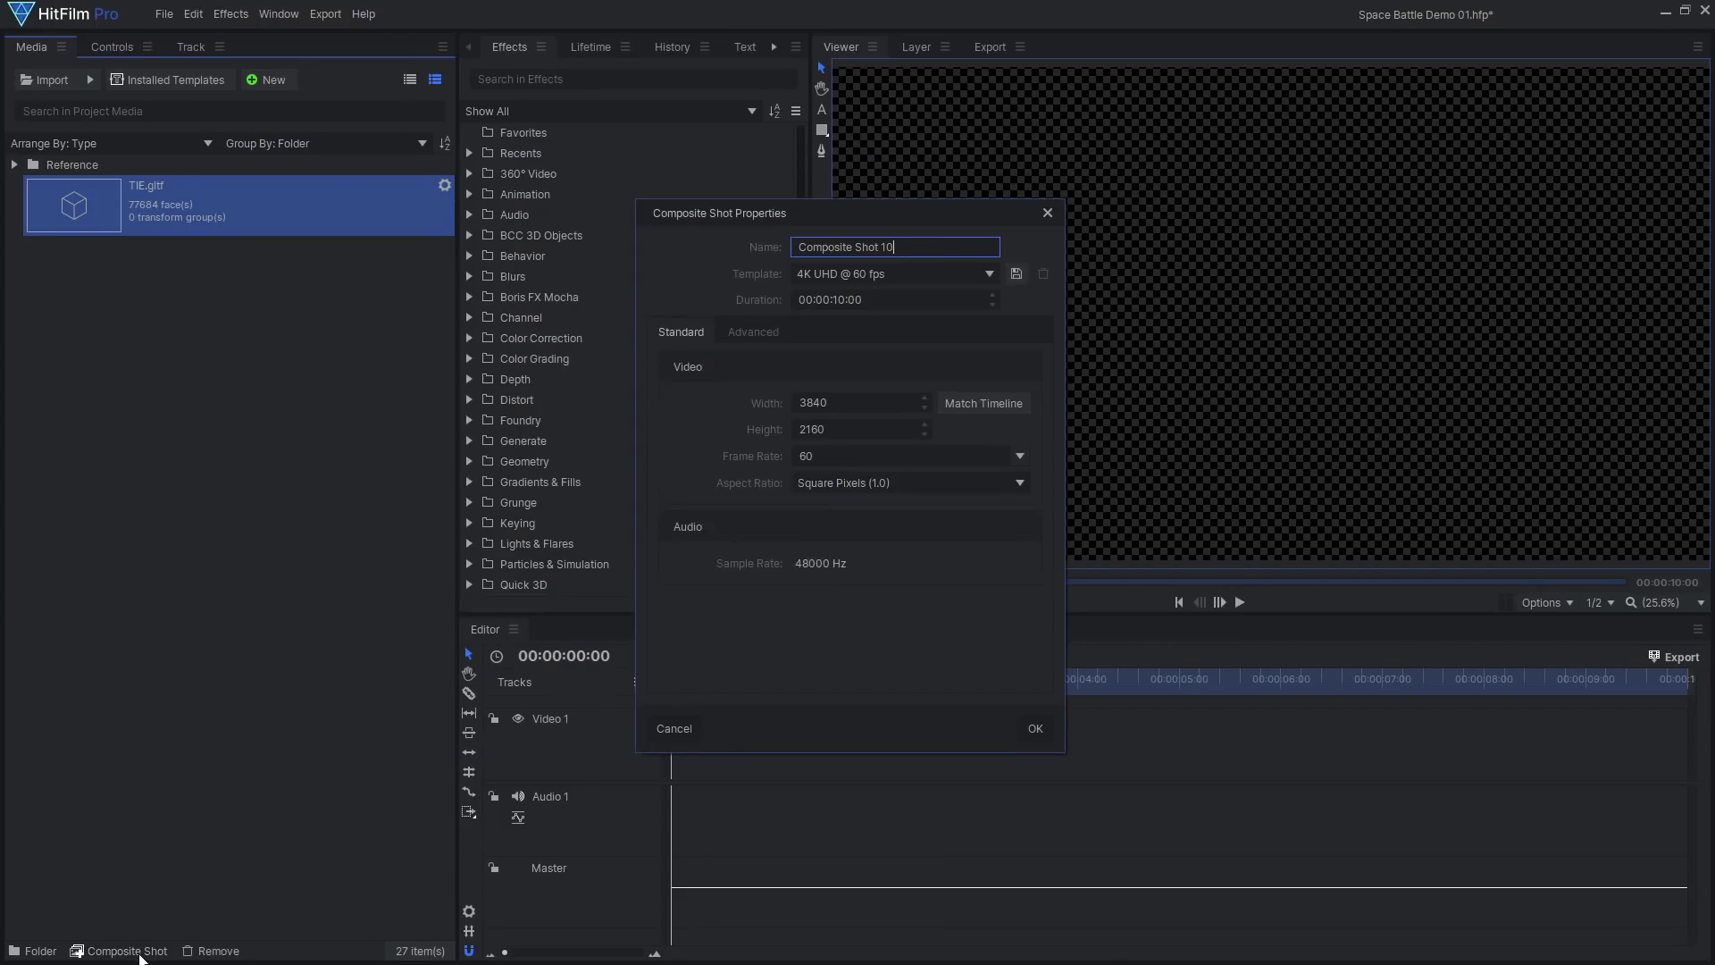
click(1036, 726)
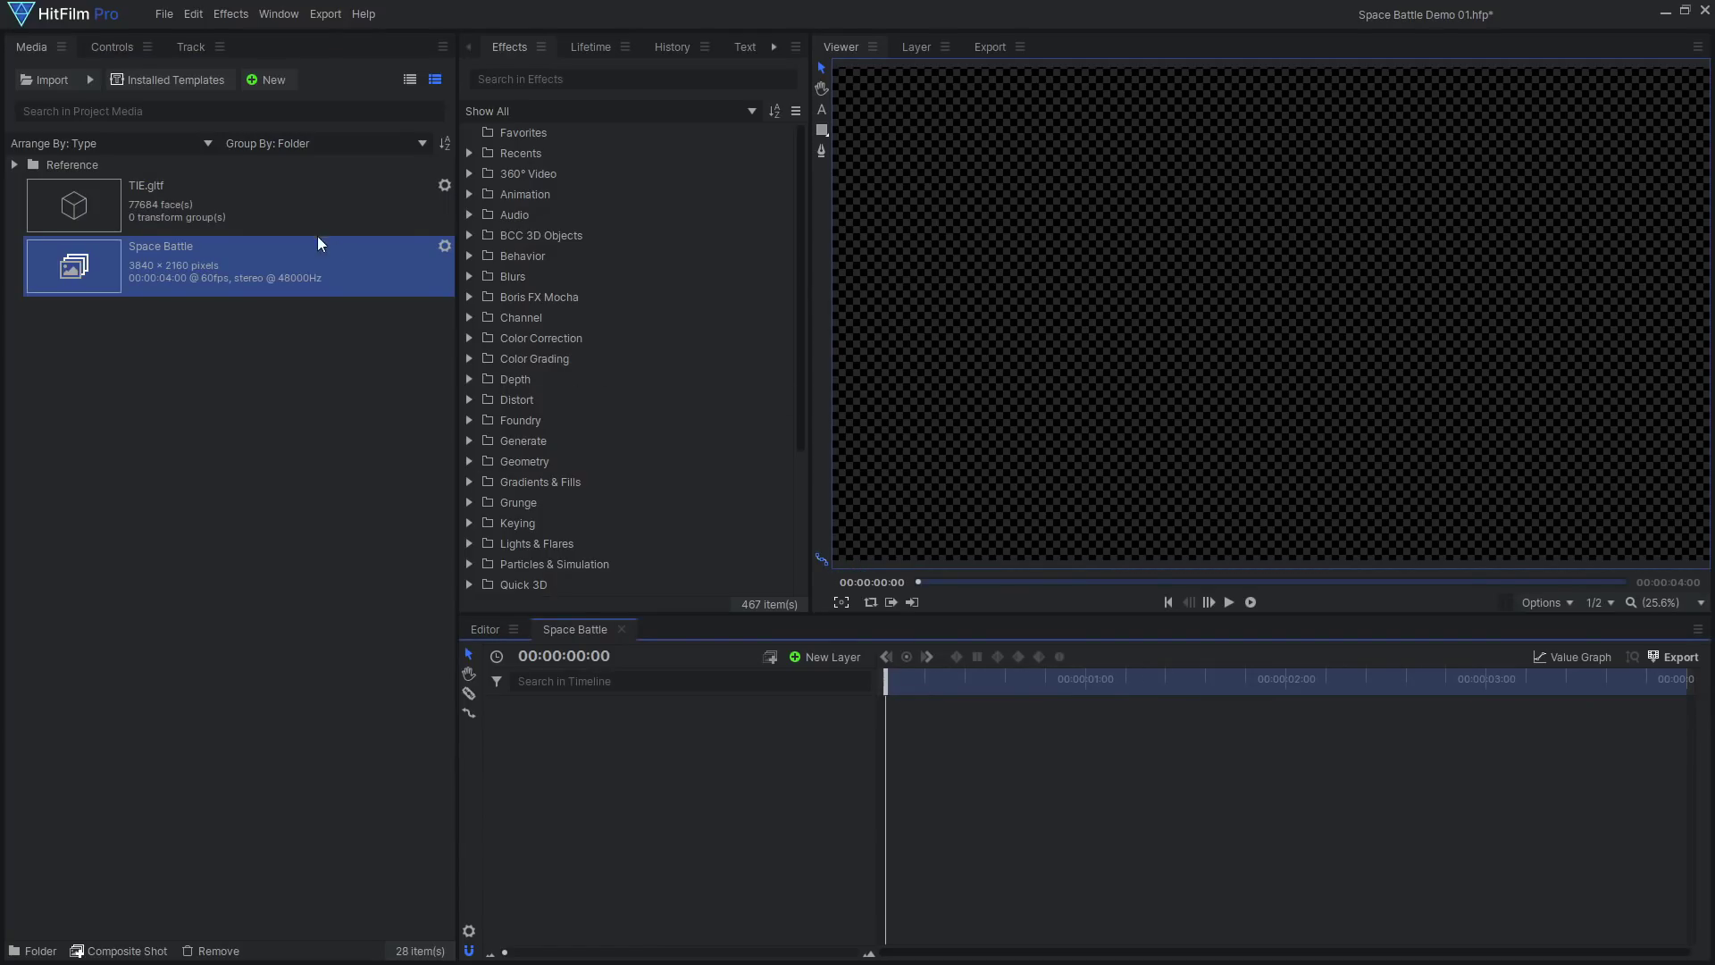
drag(295, 207, 668, 727)
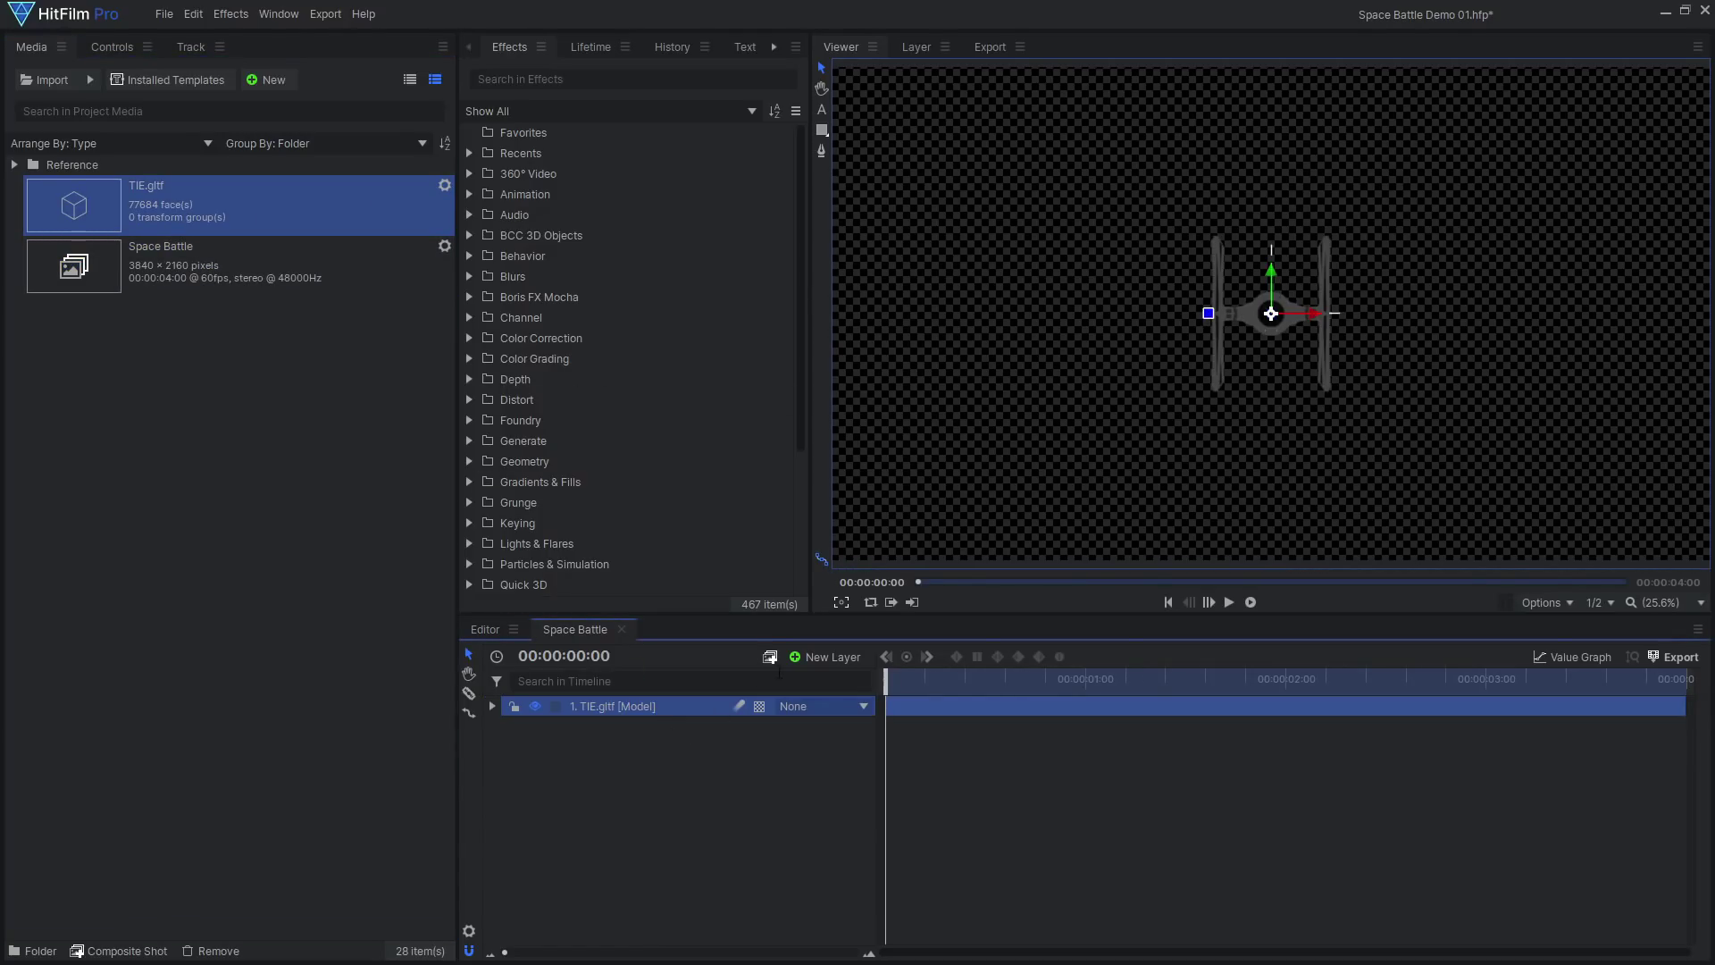
Add a 3D-plane point layer with a camera and name it TIE CONTROL.
click(813, 659)
click(824, 777)
click(759, 706)
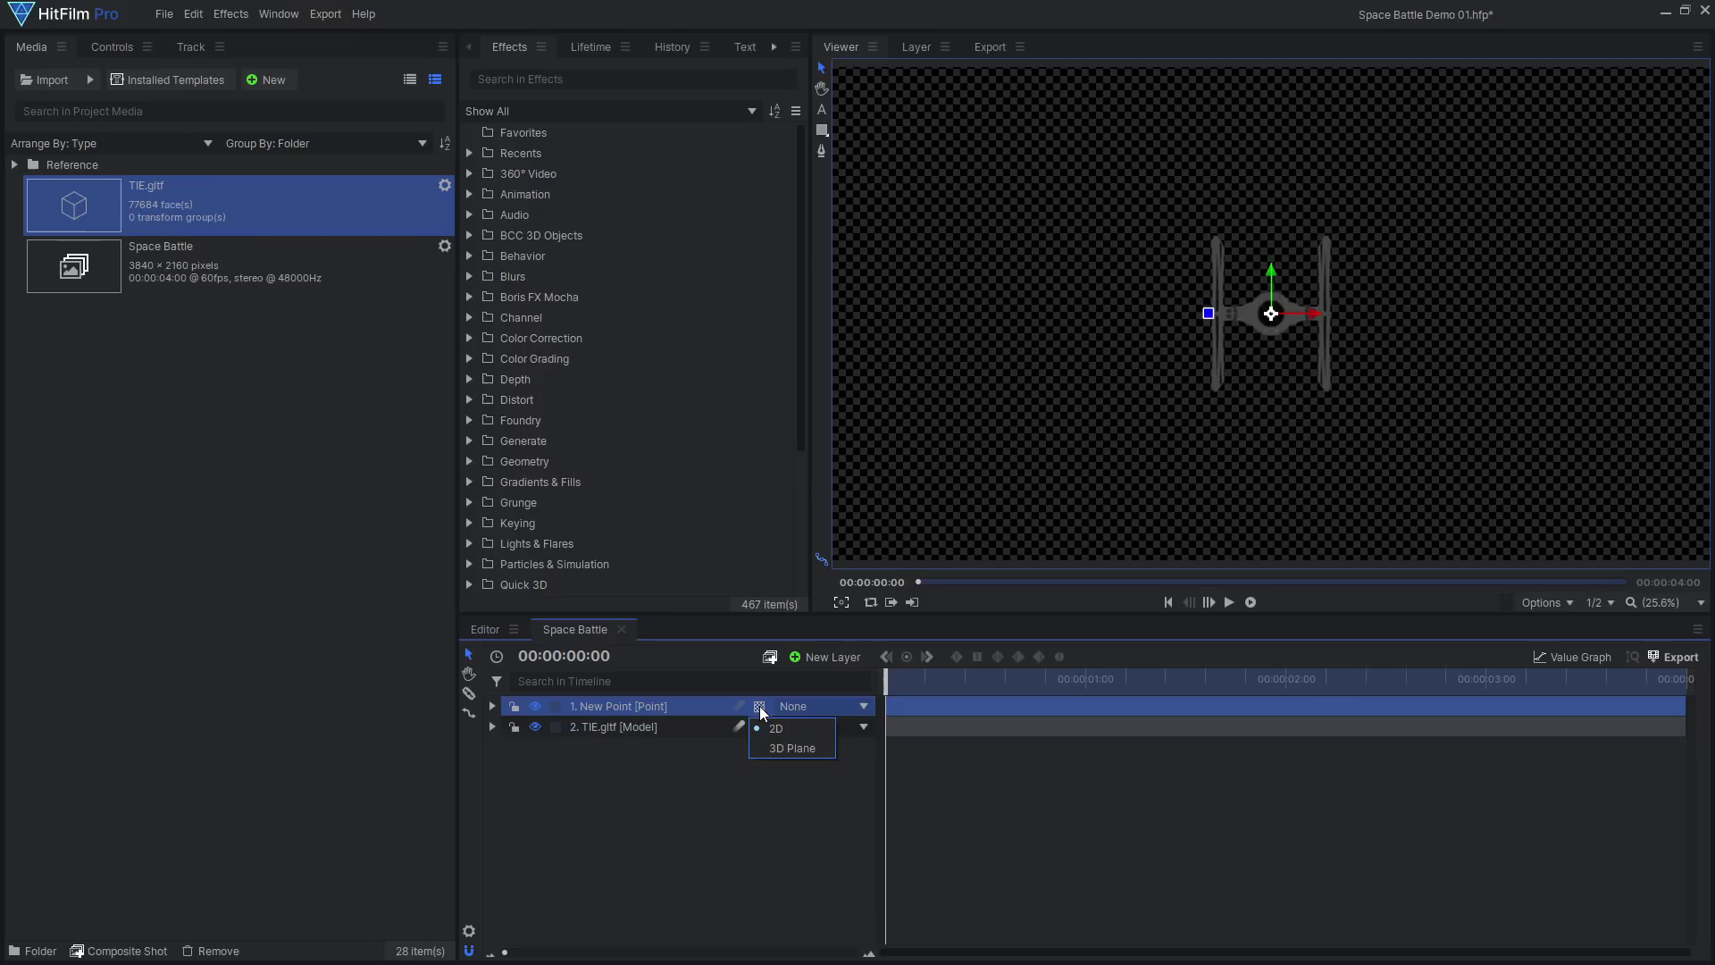
click(788, 747)
click(951, 533)
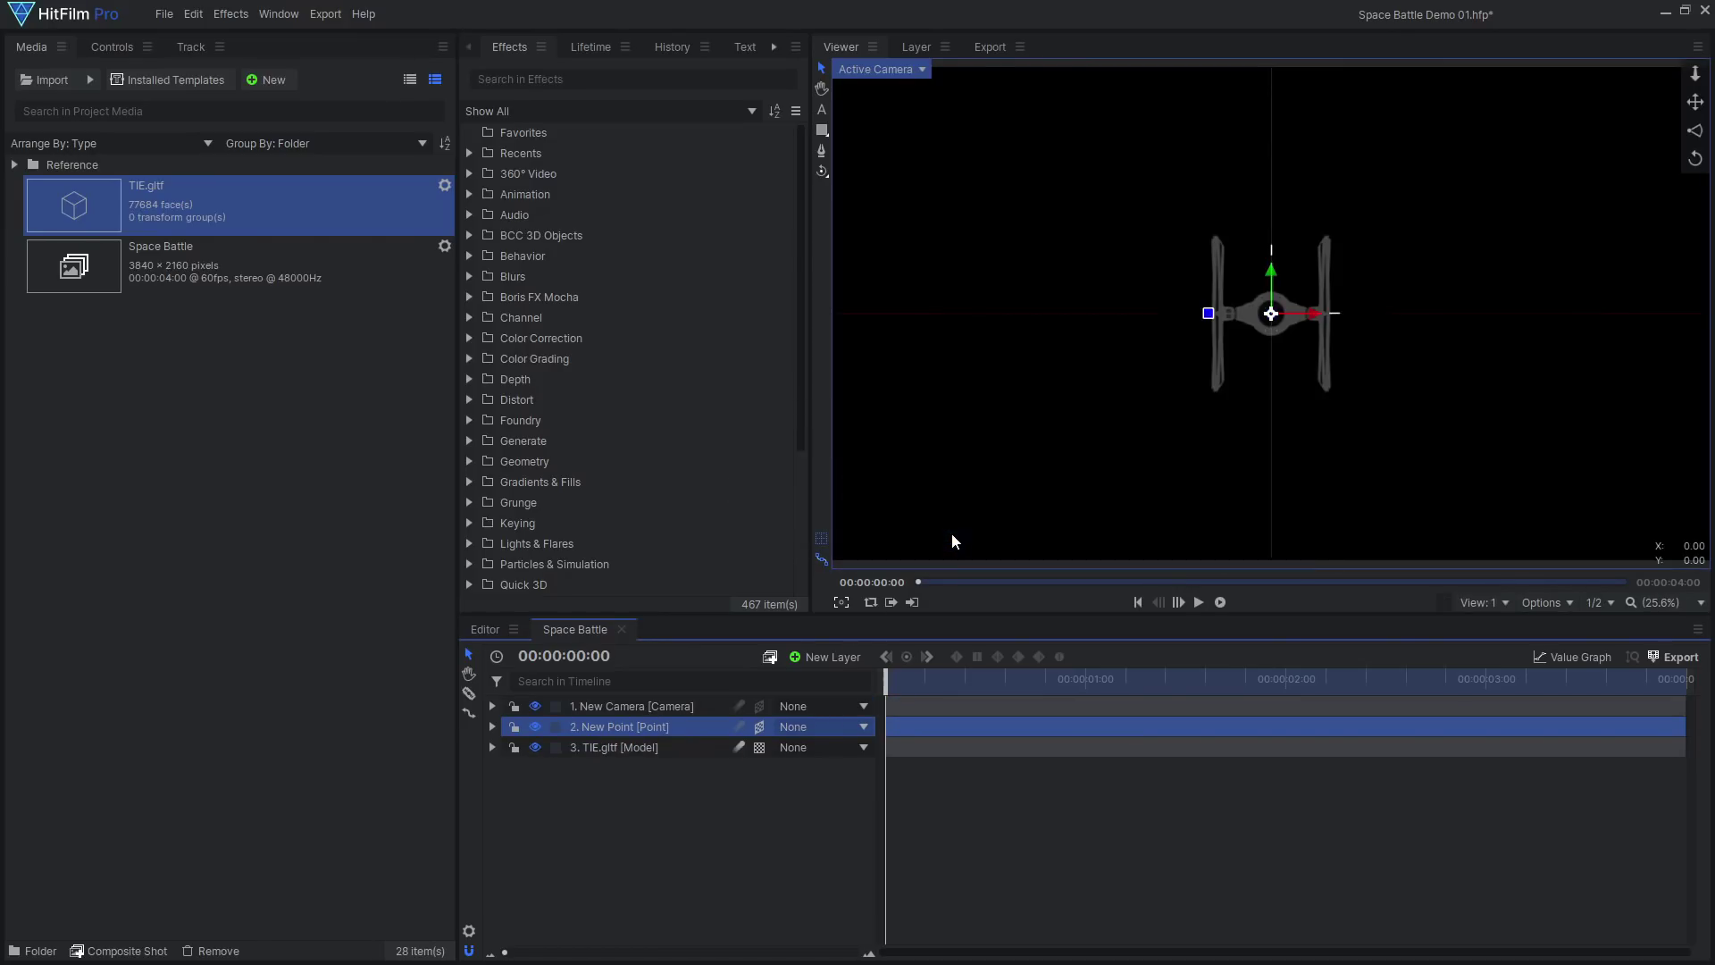
right_click(647, 717)
click(670, 698)
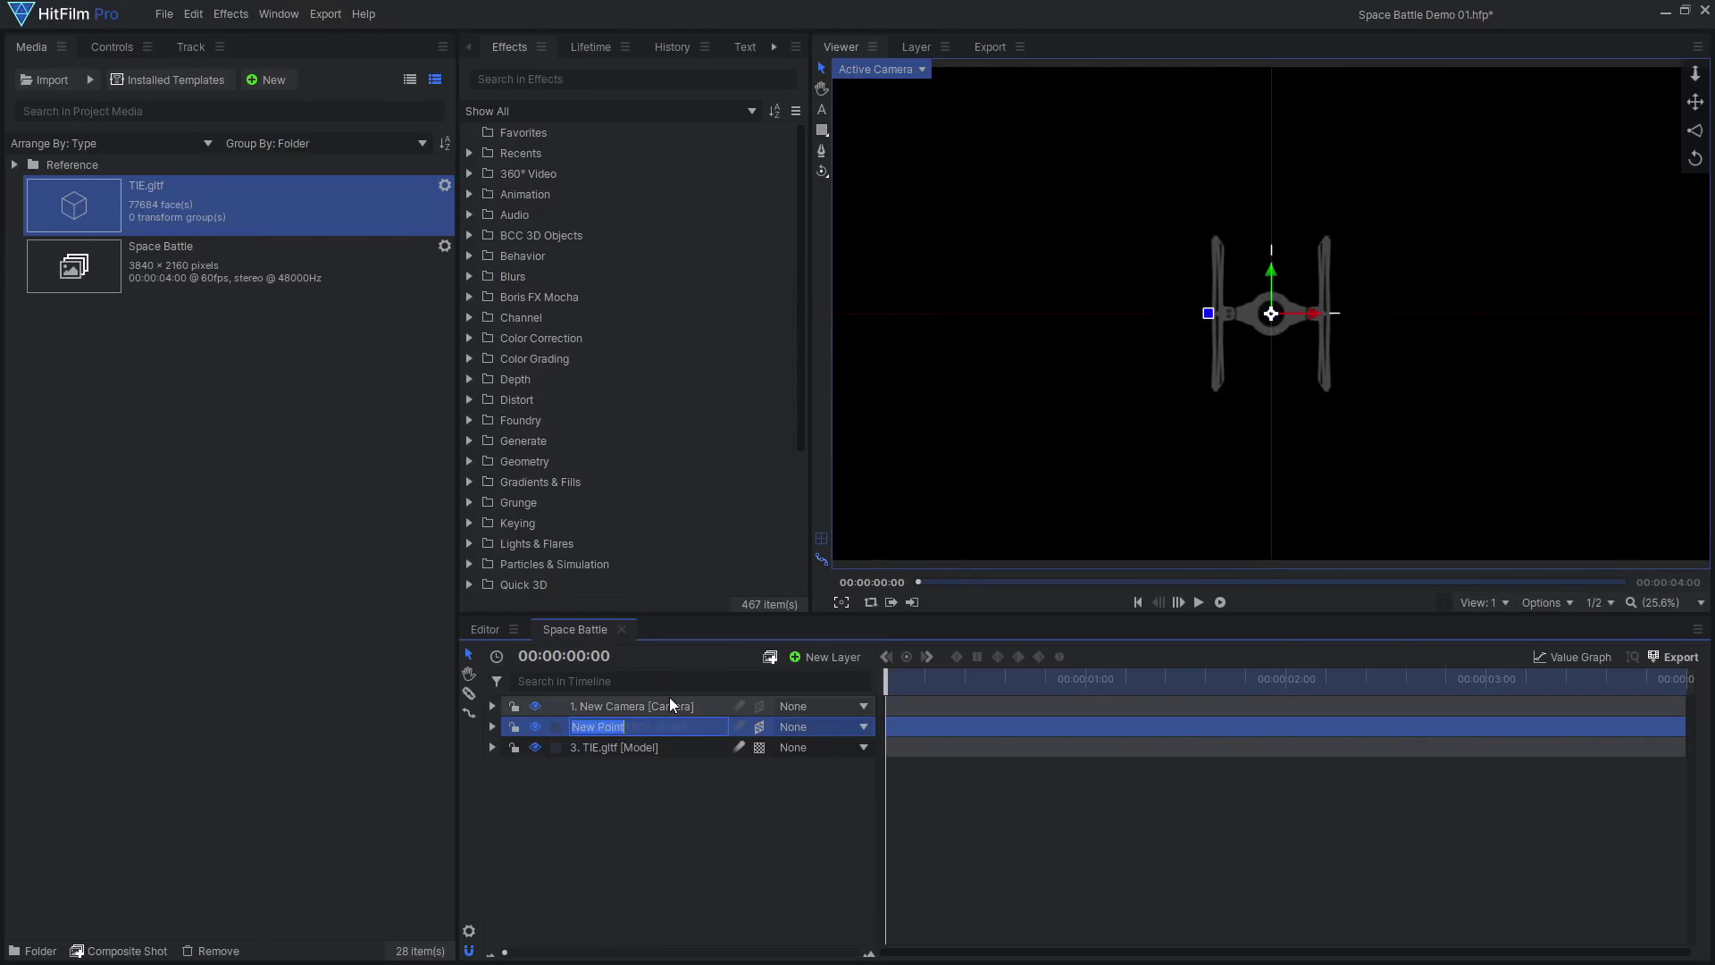
text(TIE CONTROL)
key(Return)
Parent TIE.gltf to TIE CONTROL, then test-move the ship and undo the move.
click(673, 747)
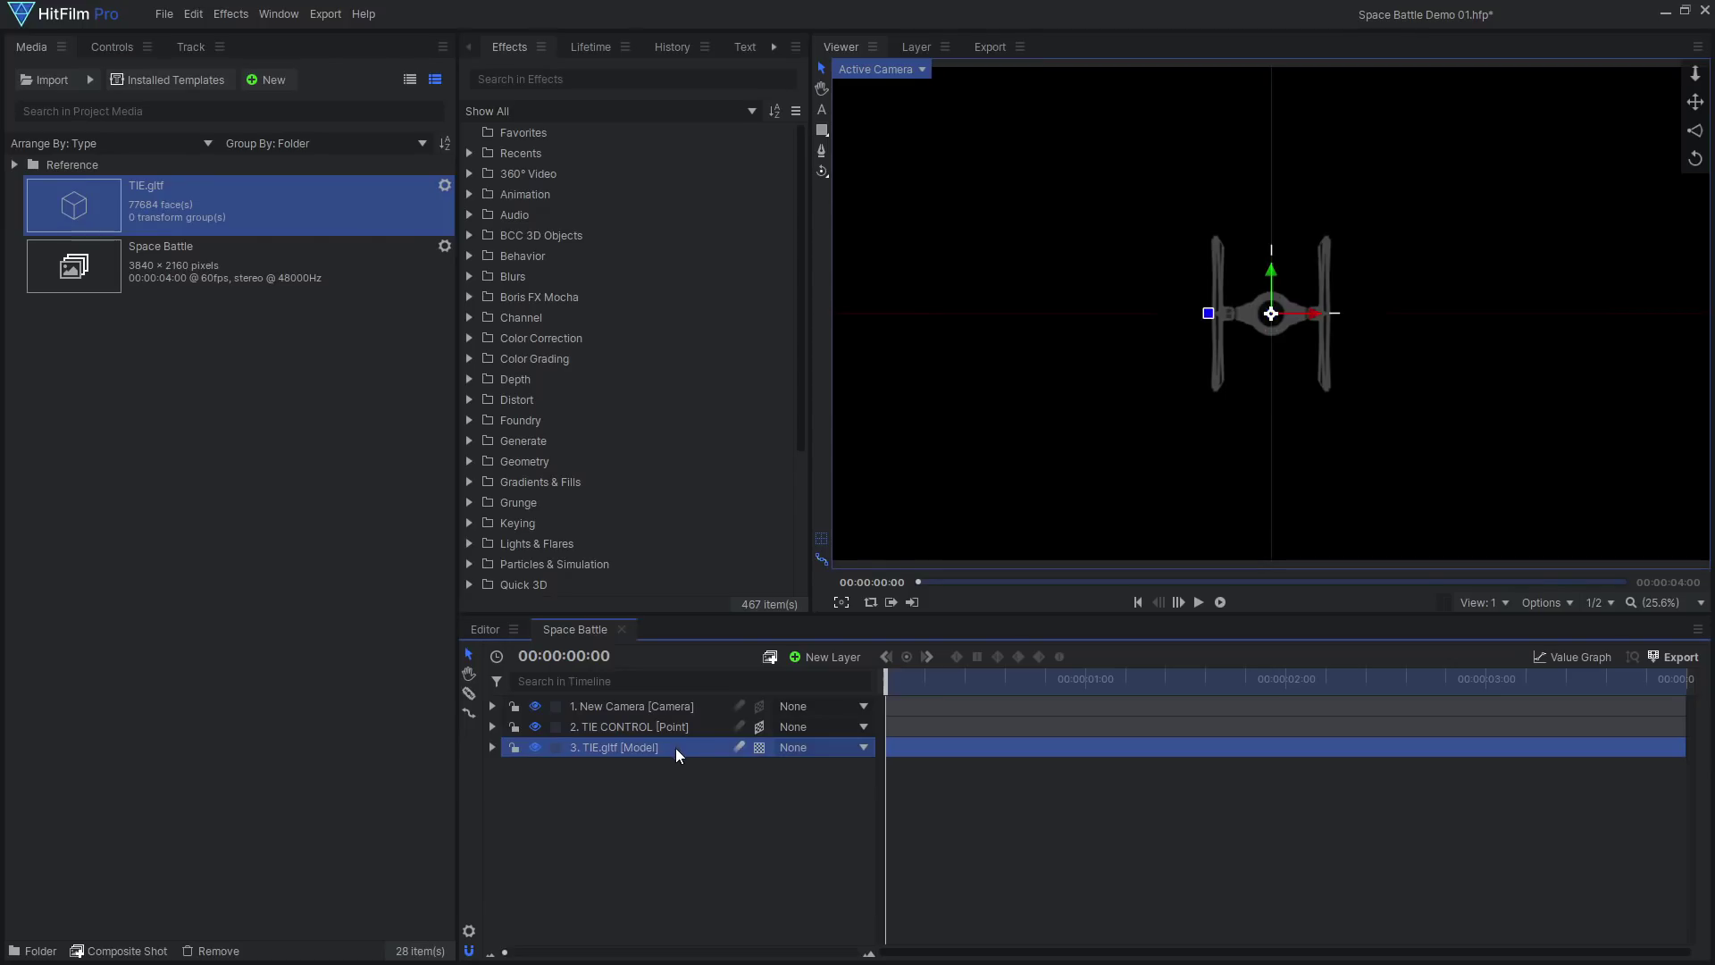
click(822, 752)
click(852, 821)
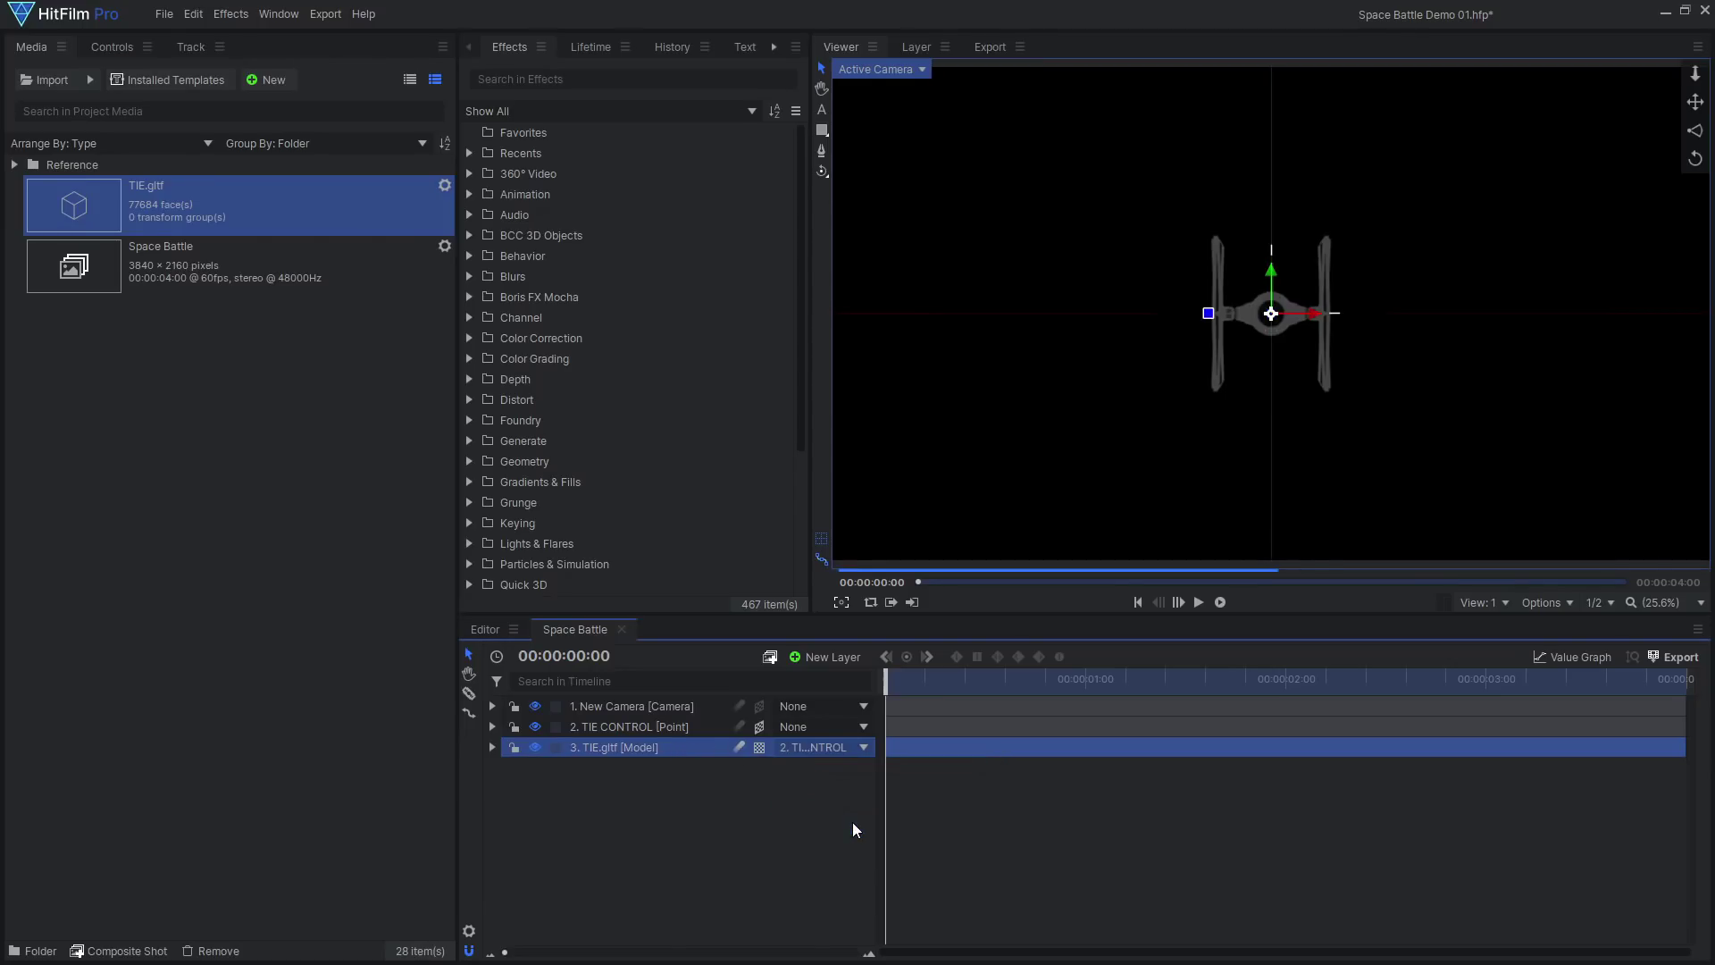
click(645, 728)
drag(1270, 327, 1325, 344)
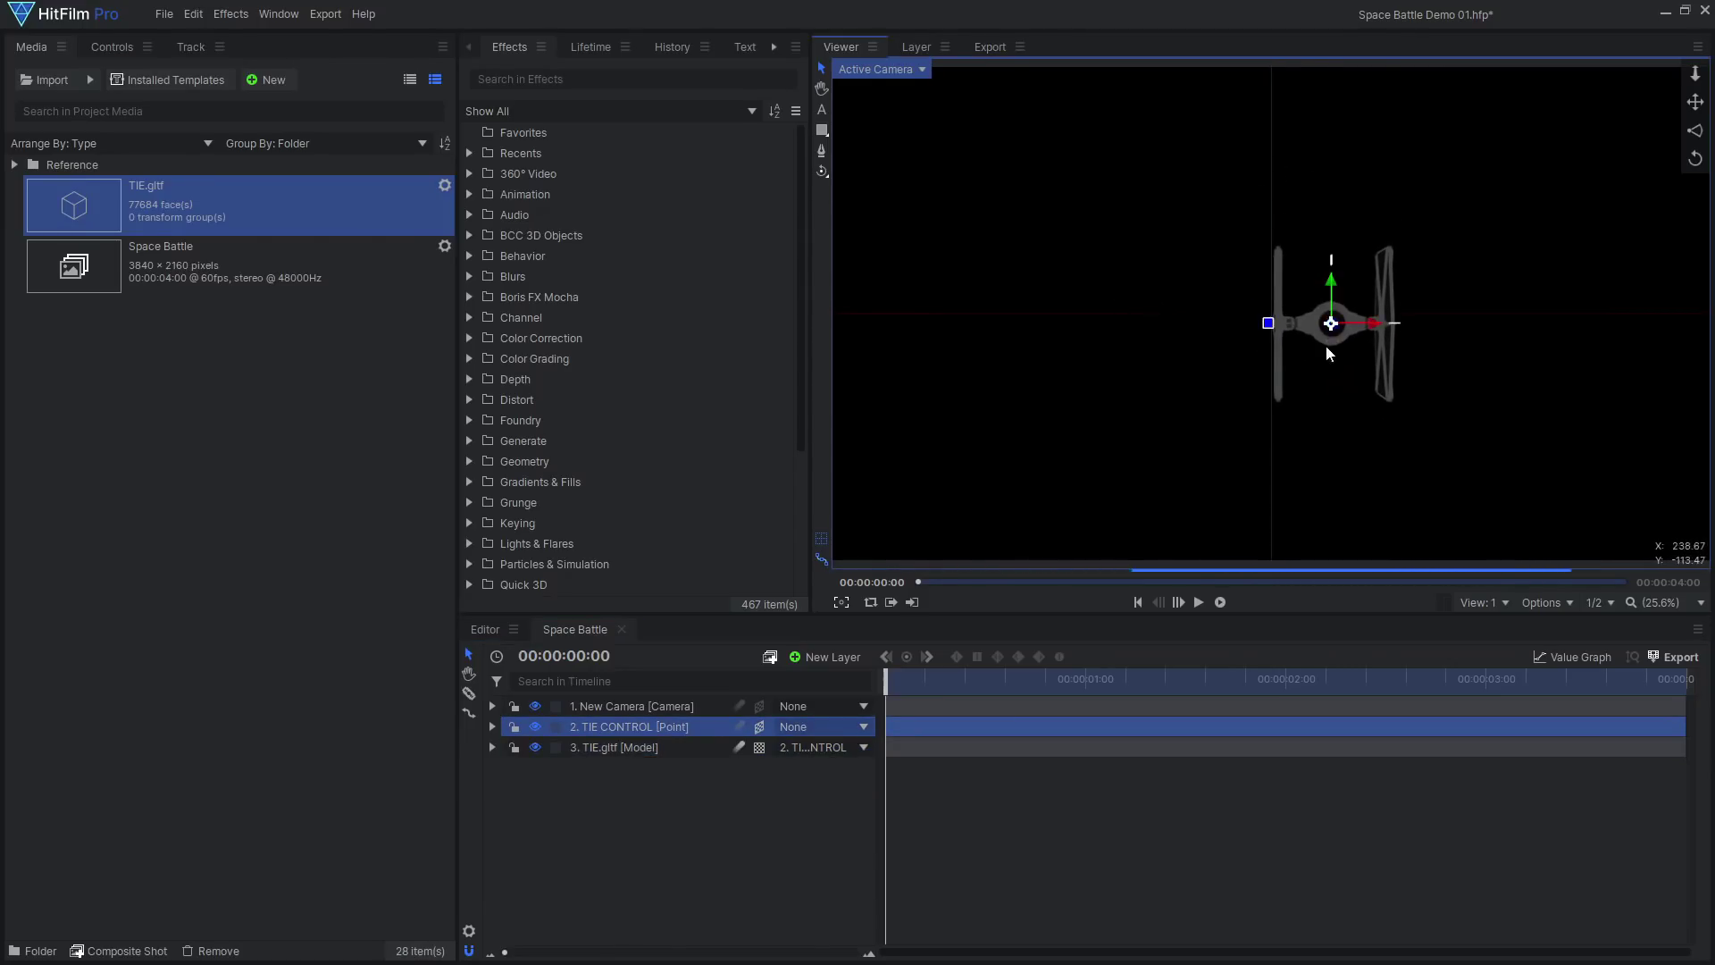
key(ctrl+z)
Add a new 3D-plane point layer named TIE Laser.
click(826, 656)
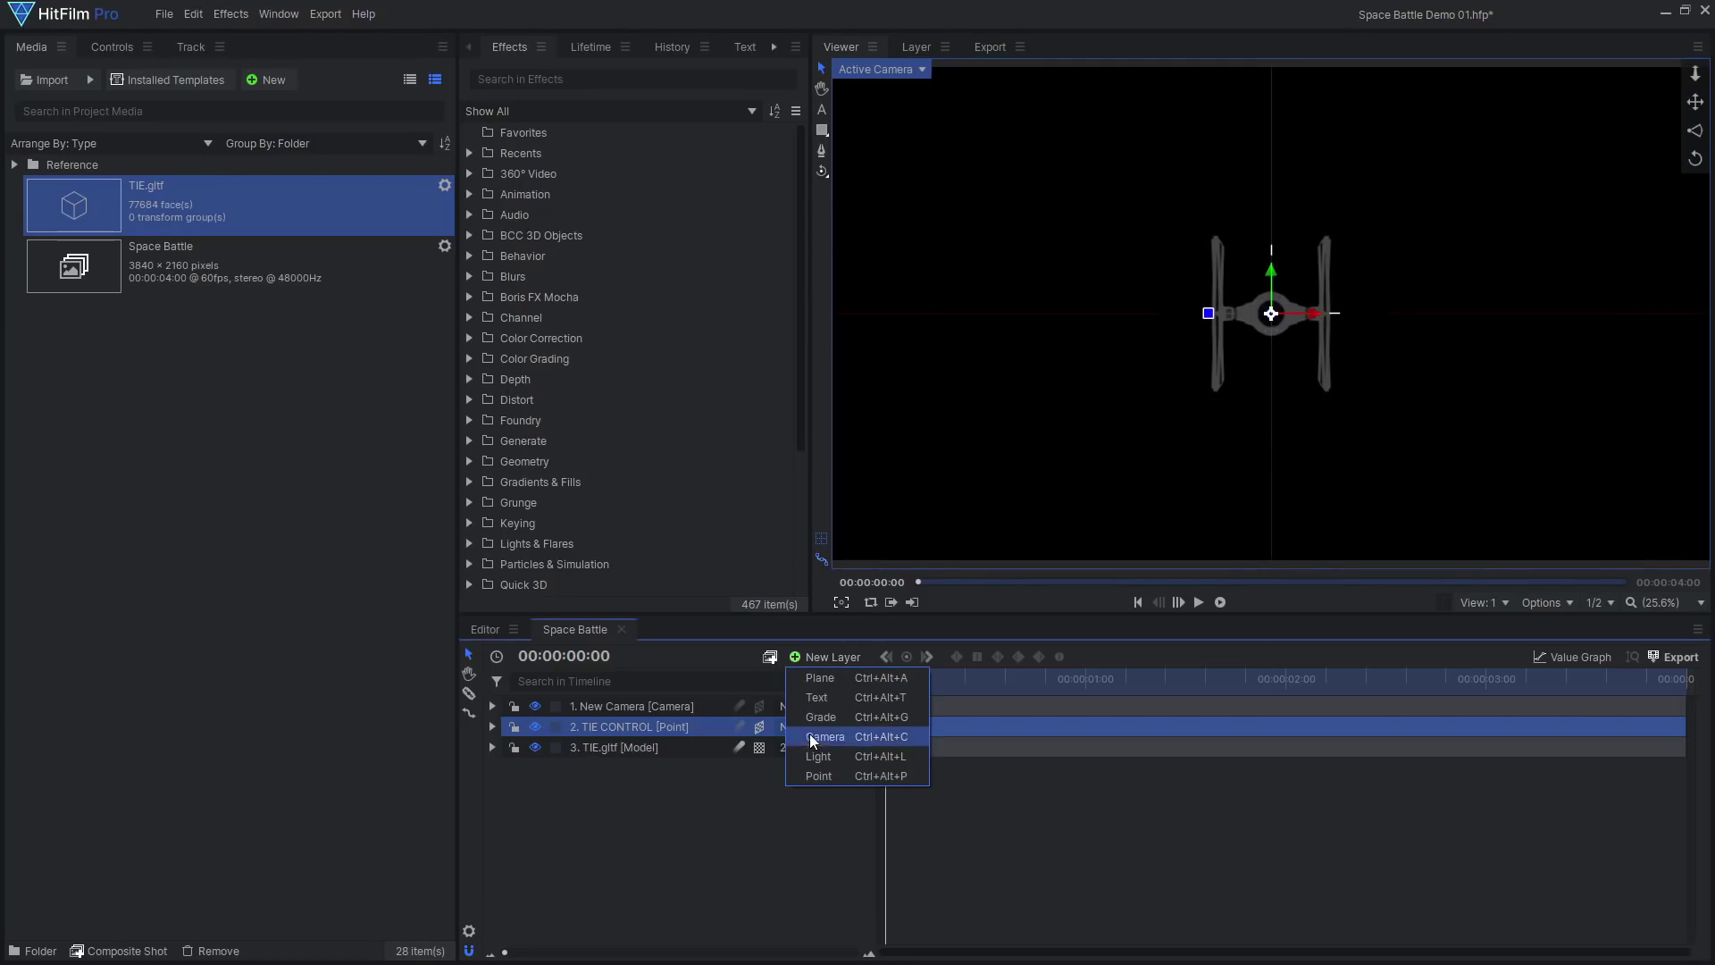
click(809, 774)
click(759, 707)
click(768, 747)
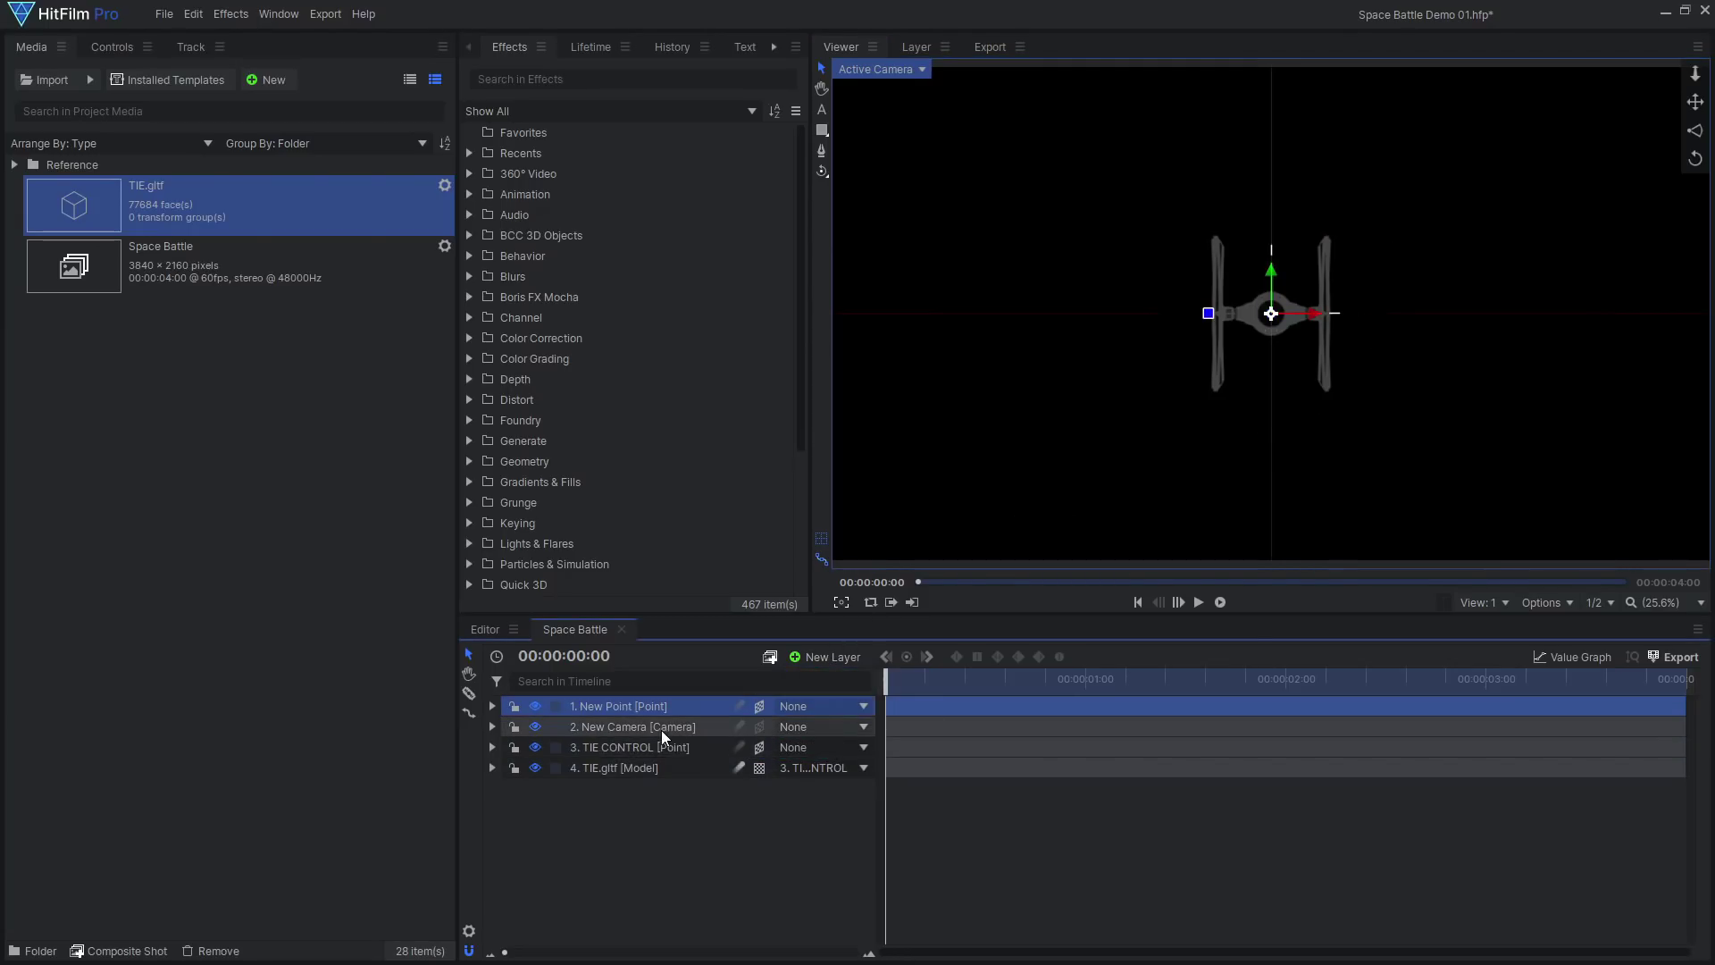
key(F2)
text(TIE Laser)
key(Return)
Check the laser point against the ship from bottom and front views, then return to the active camera.
click(880, 69)
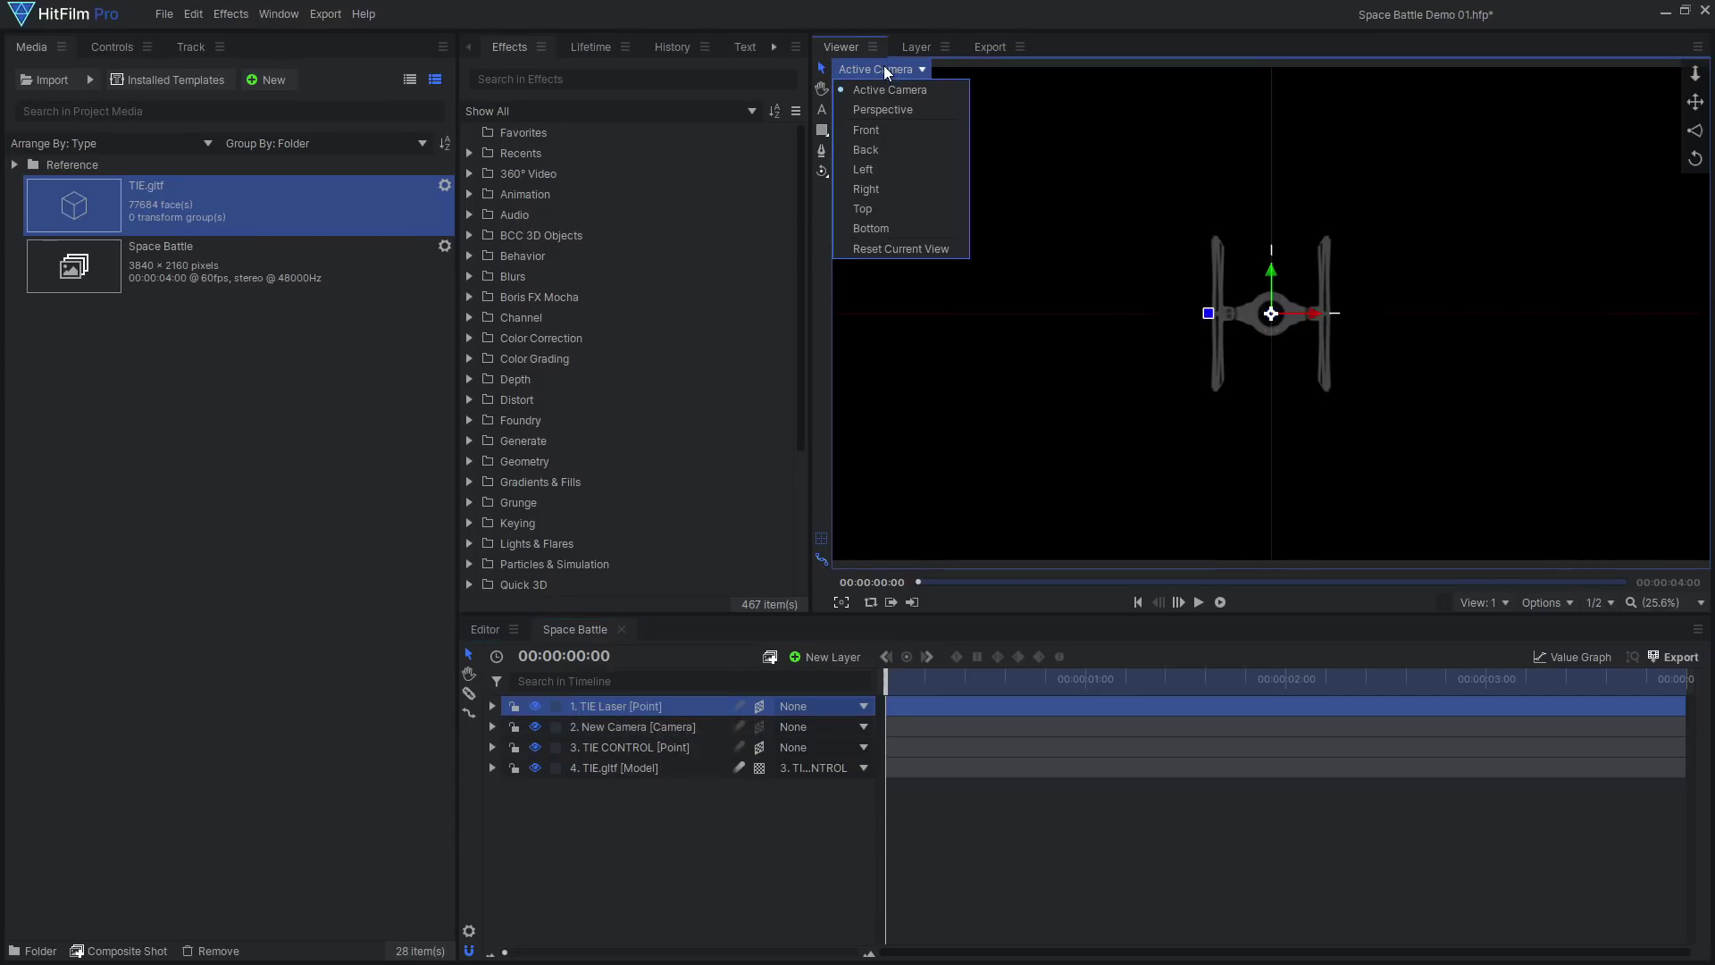
click(883, 225)
scroll(1274, 394, up, 3)
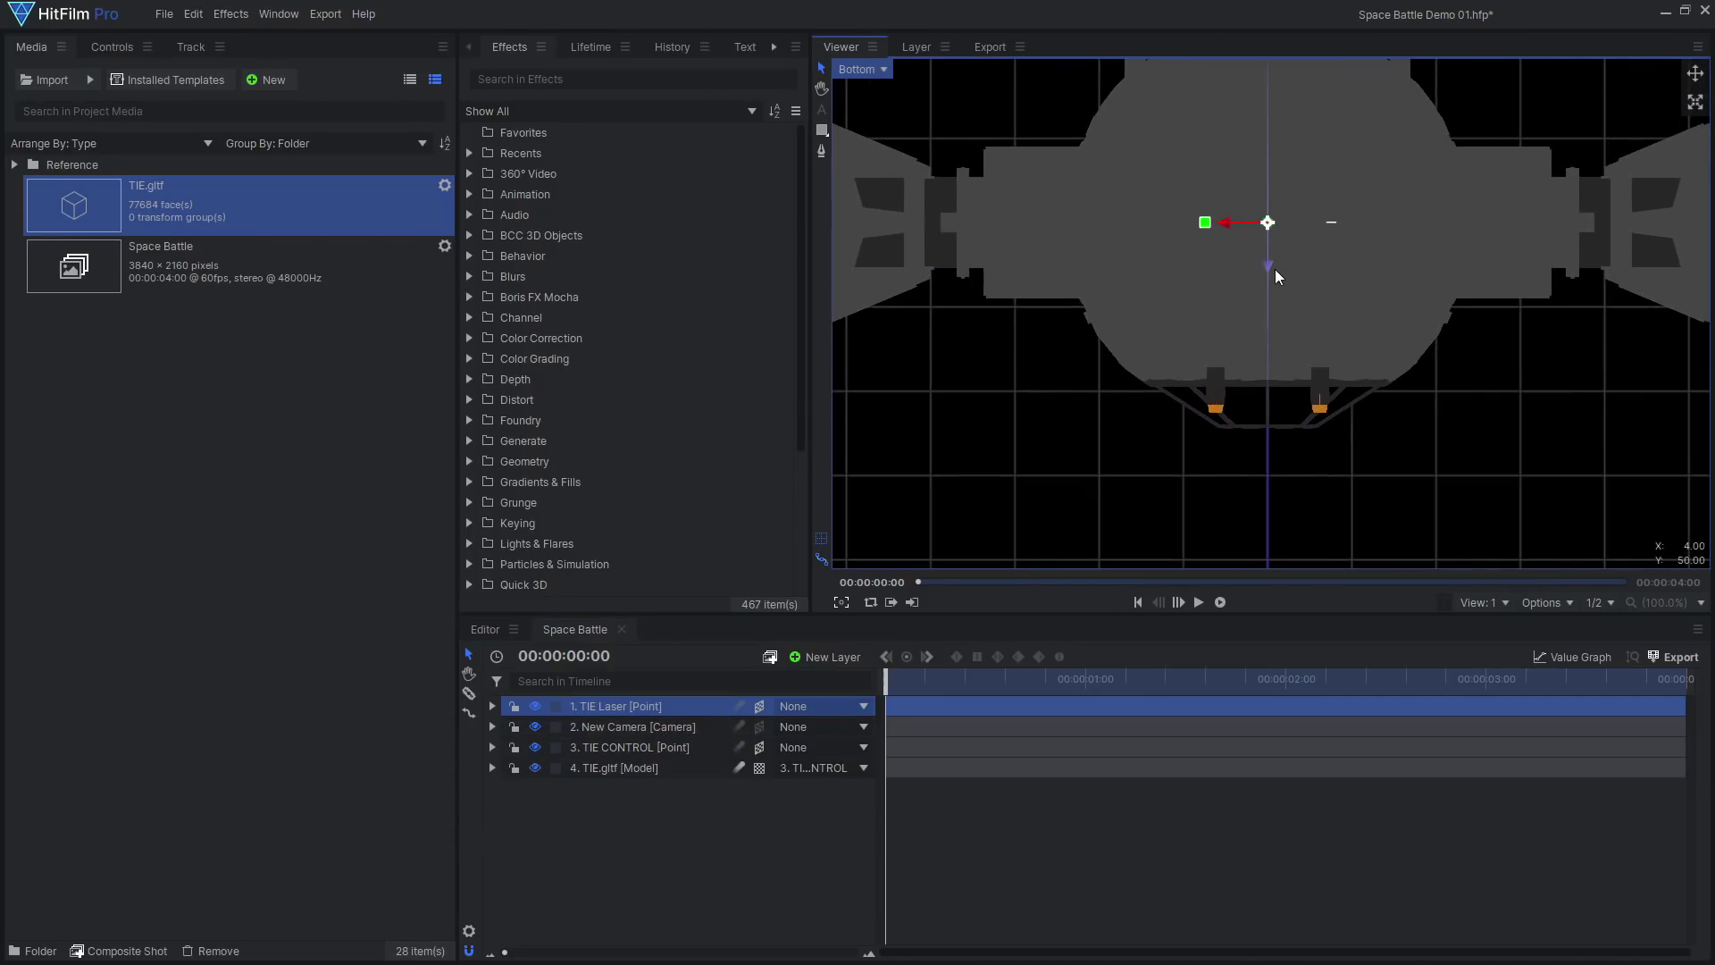
scroll(1220, 414, up, 3)
click(870, 69)
click(866, 129)
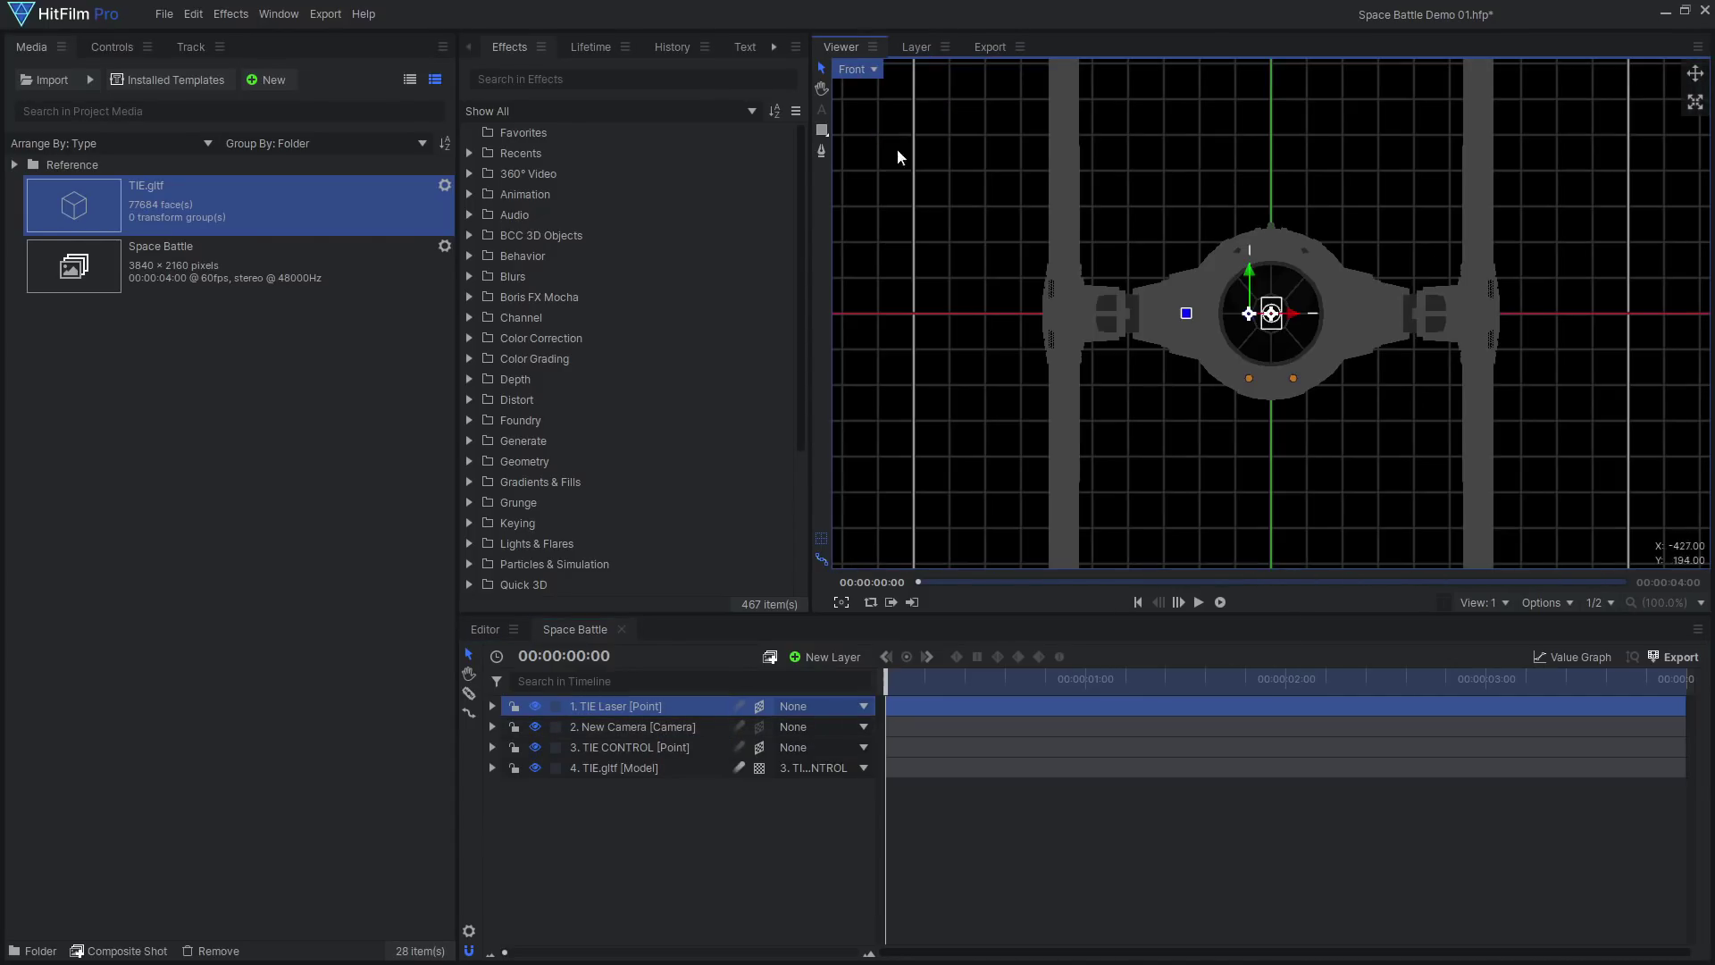
scroll(1259, 394, up, 5)
click(1283, 402)
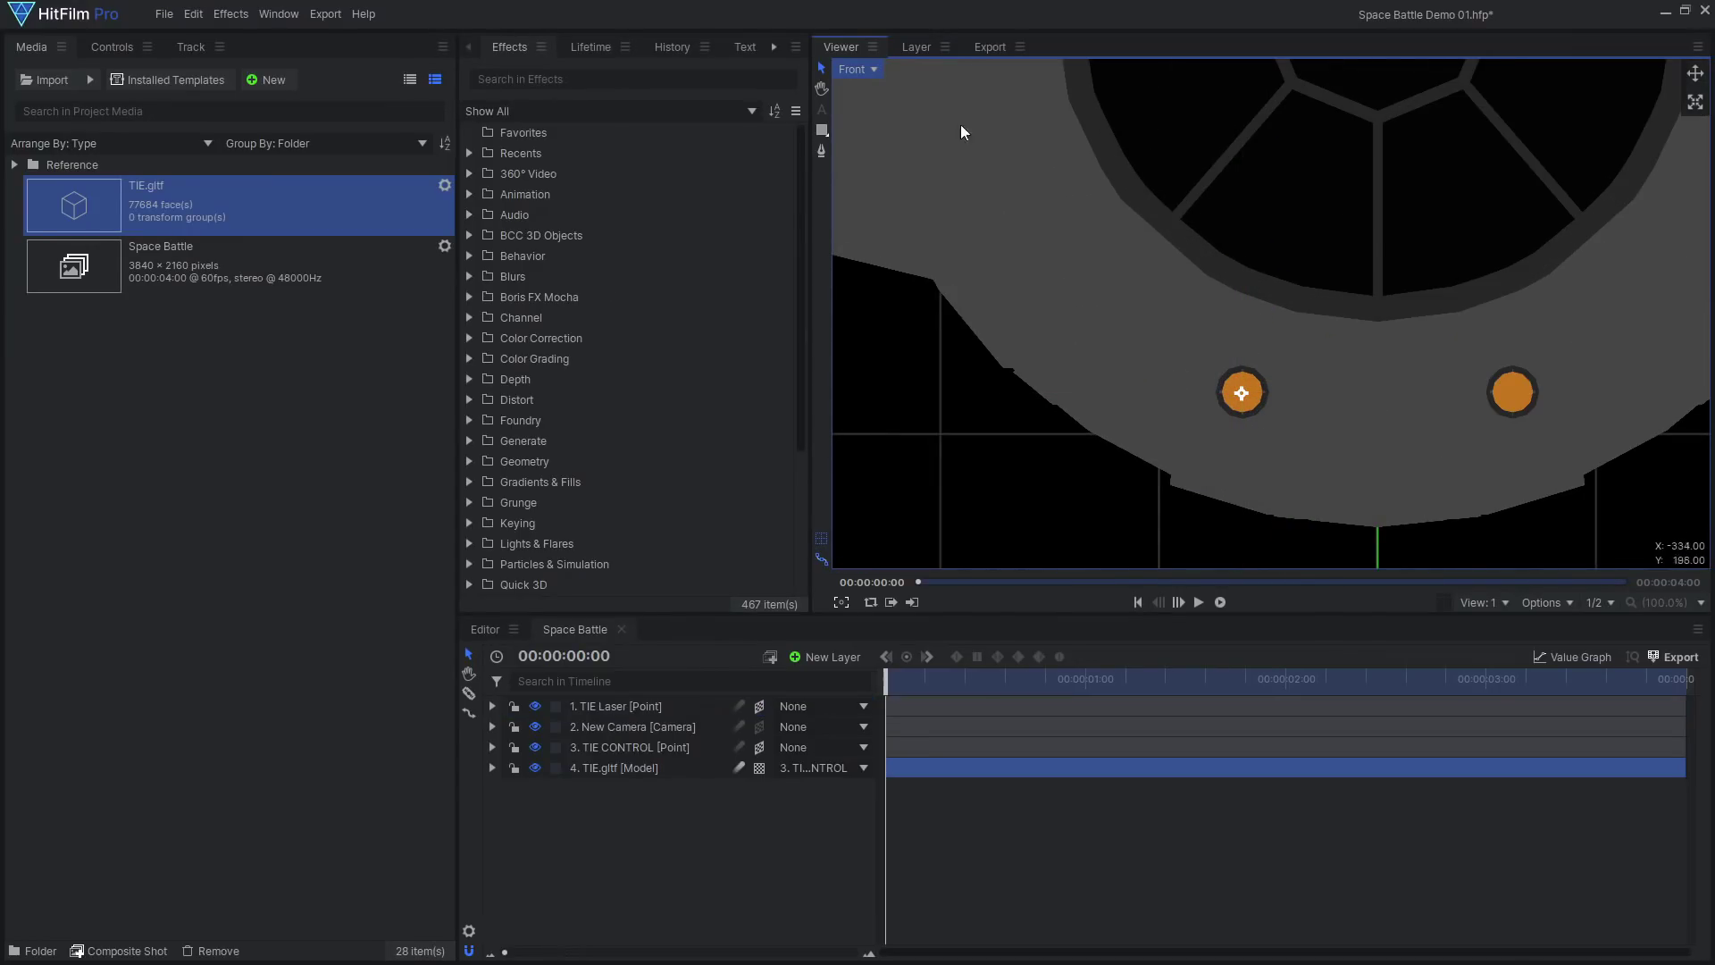
click(857, 69)
click(871, 98)
Duplicate TIE Laser, offset the copy sideways, and parent both laser points to TIE.gltf.
click(617, 706)
key(ctrl+d)
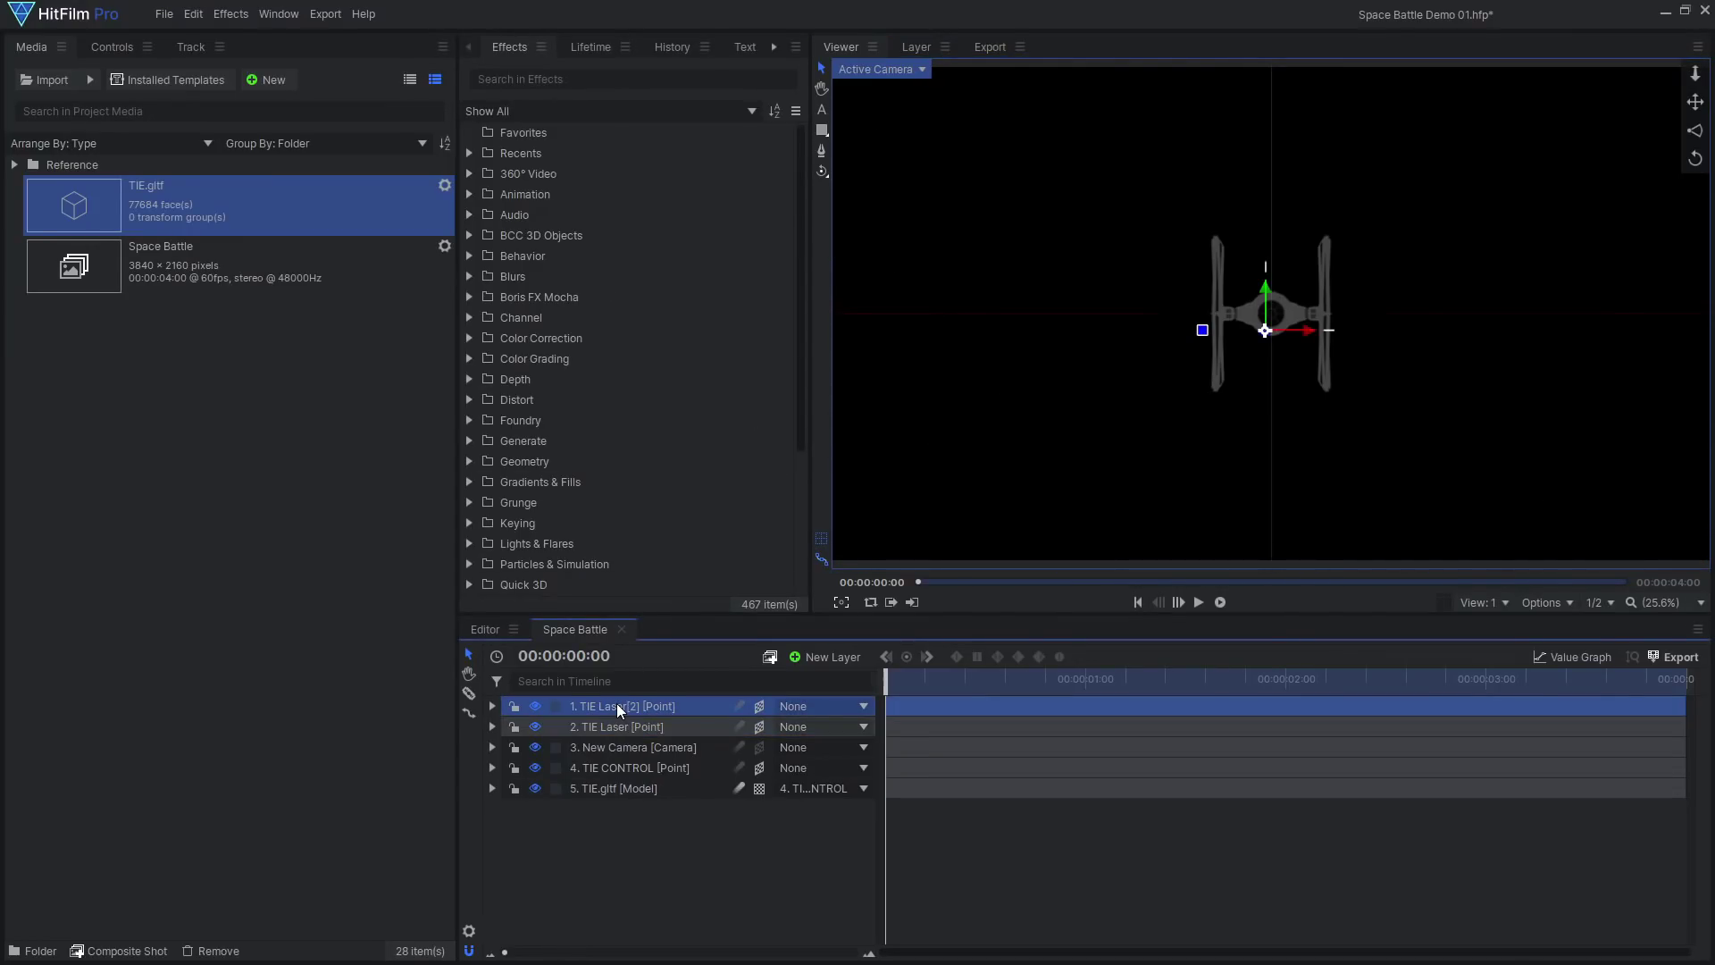
click(112, 46)
drag(365, 200, 356, 198)
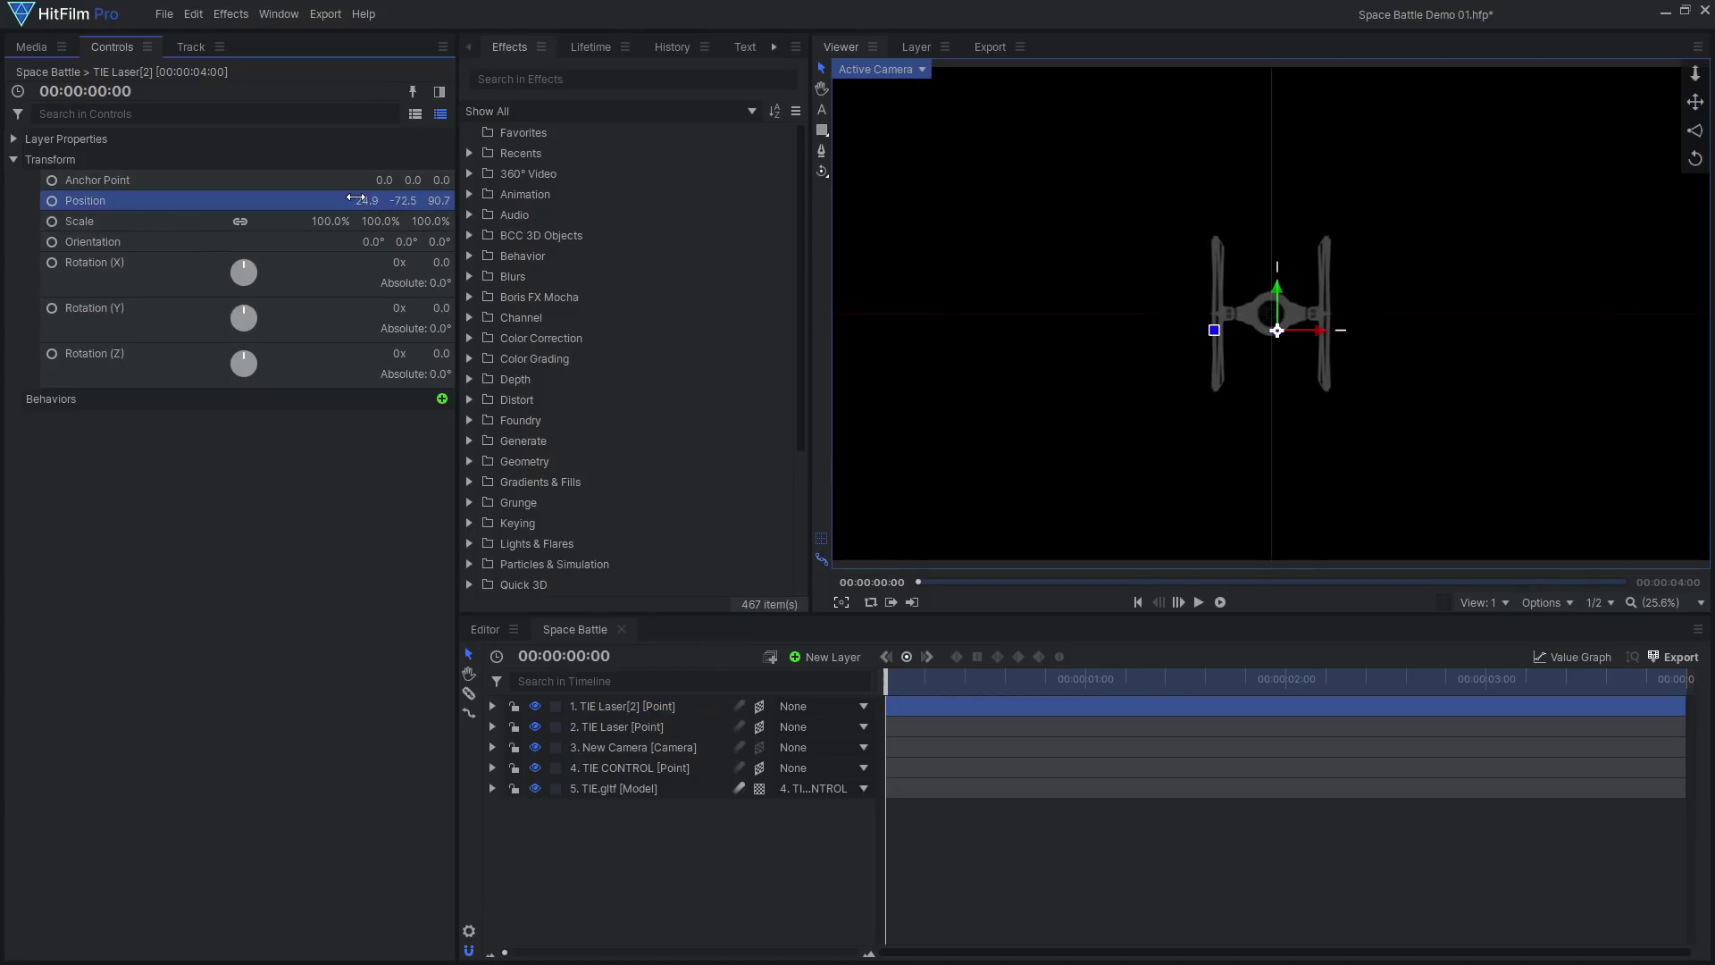
click(643, 704)
shift+click(644, 724)
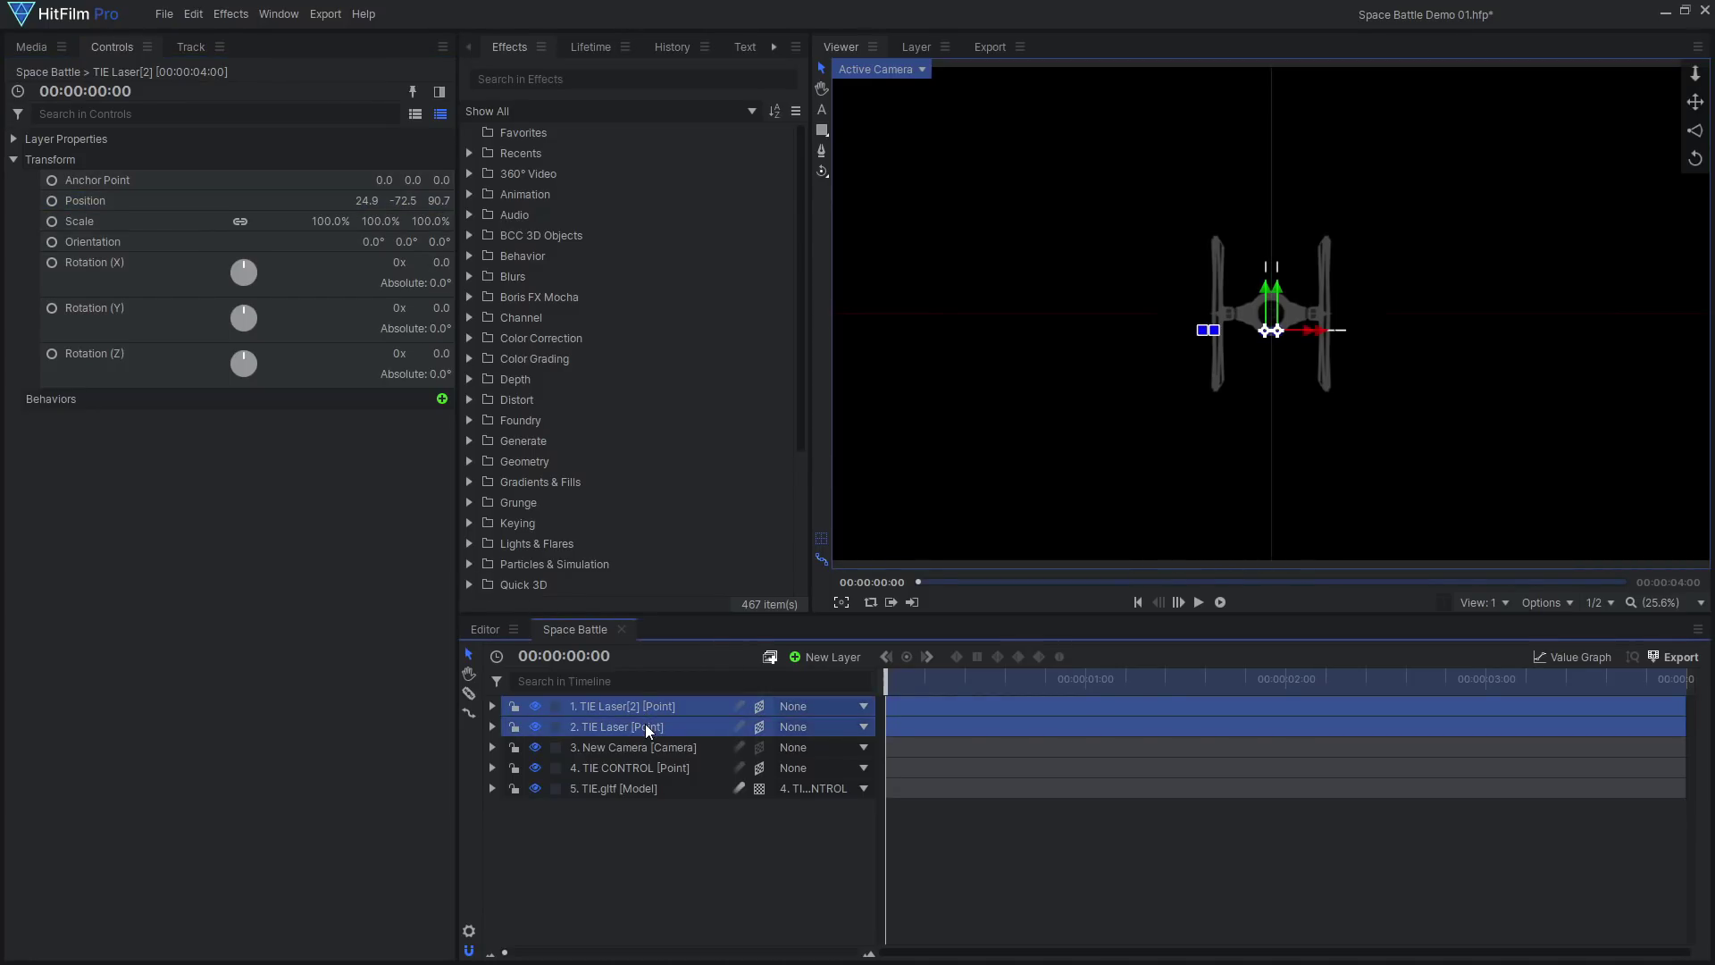
click(810, 727)
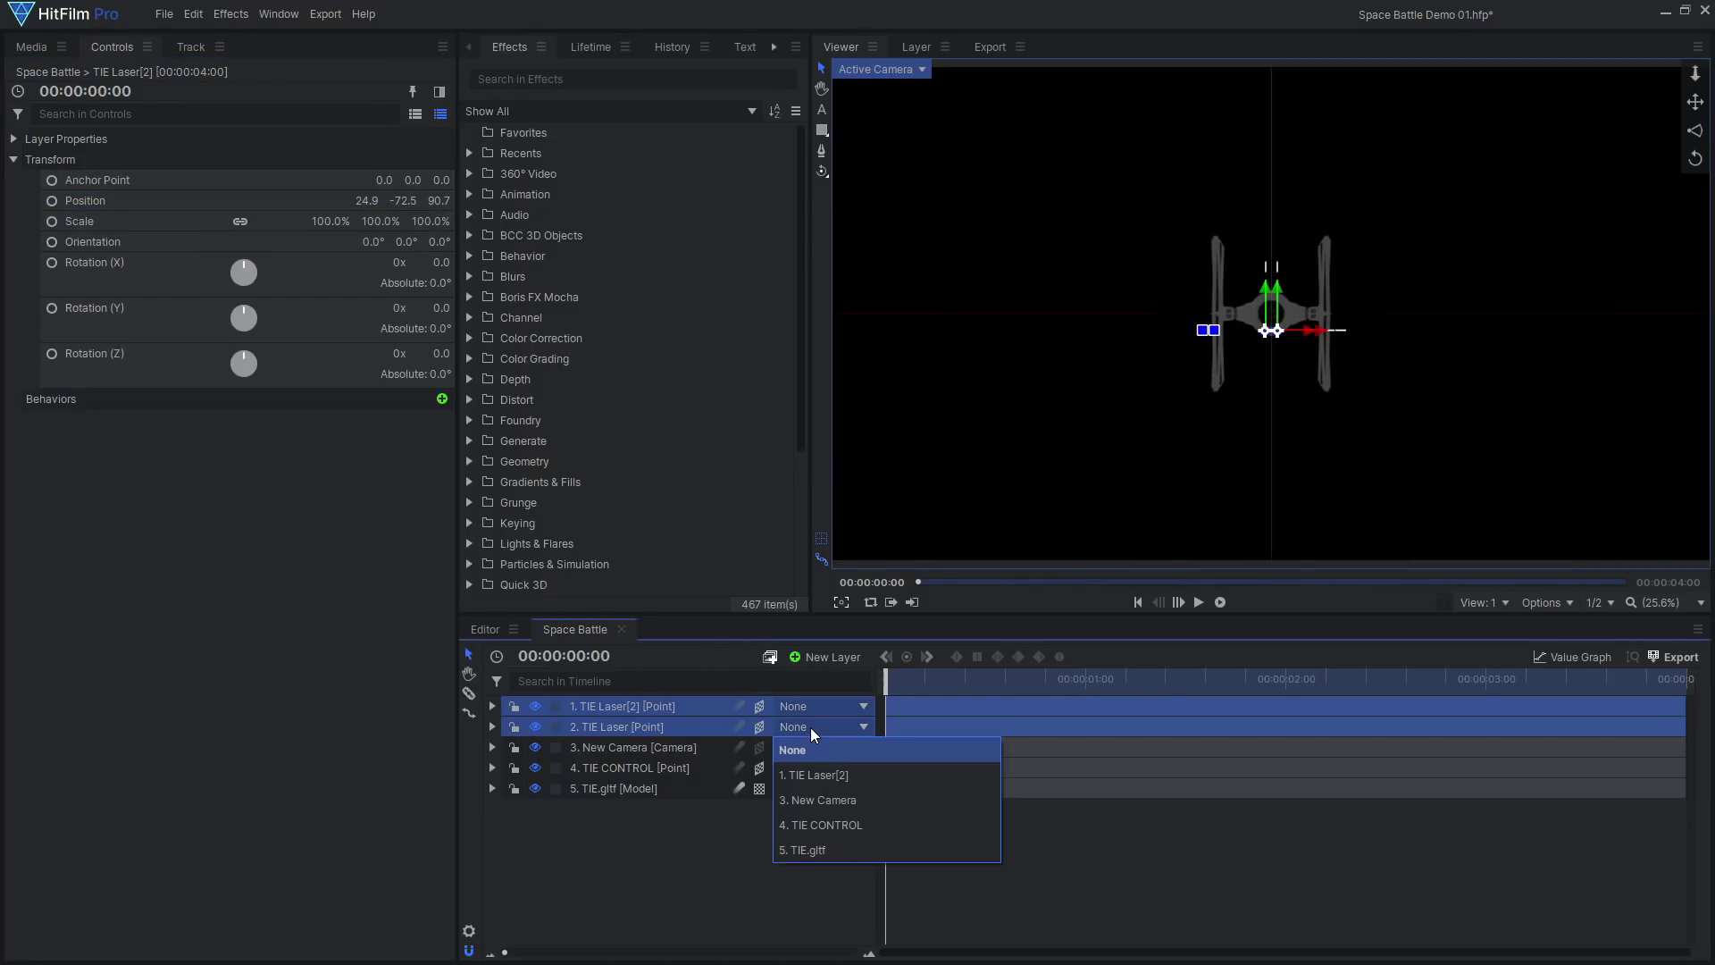
click(821, 848)
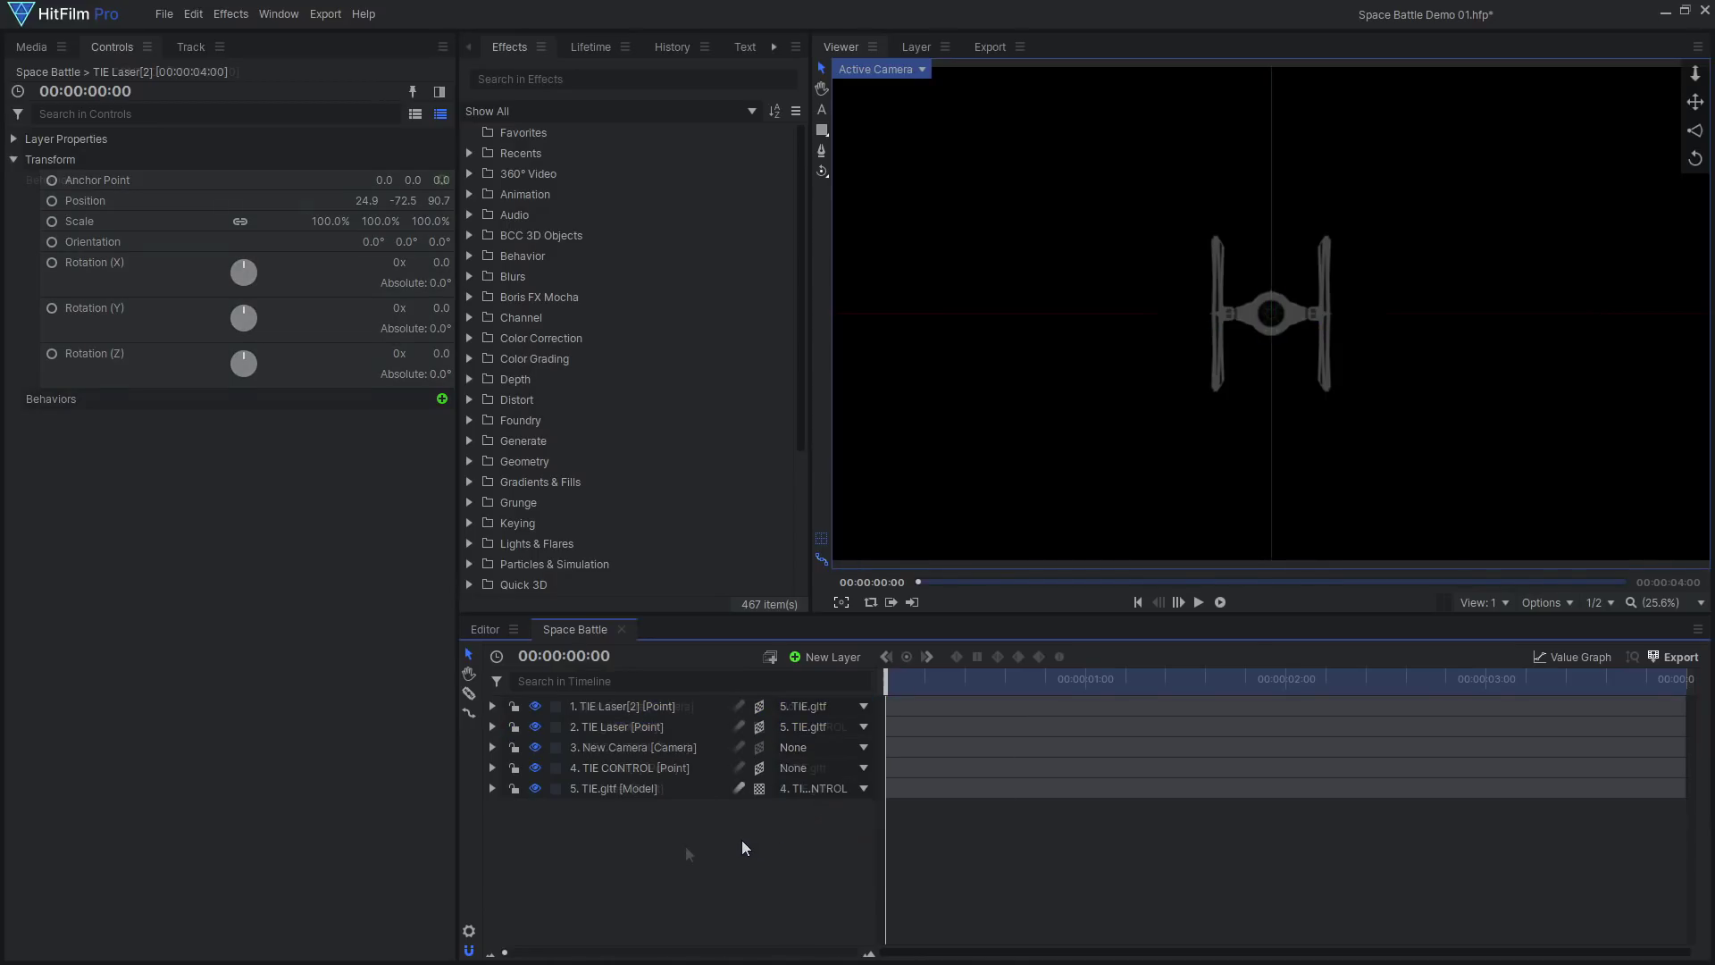
Set the New Camera's lens Zoom to 10700.
click(694, 710)
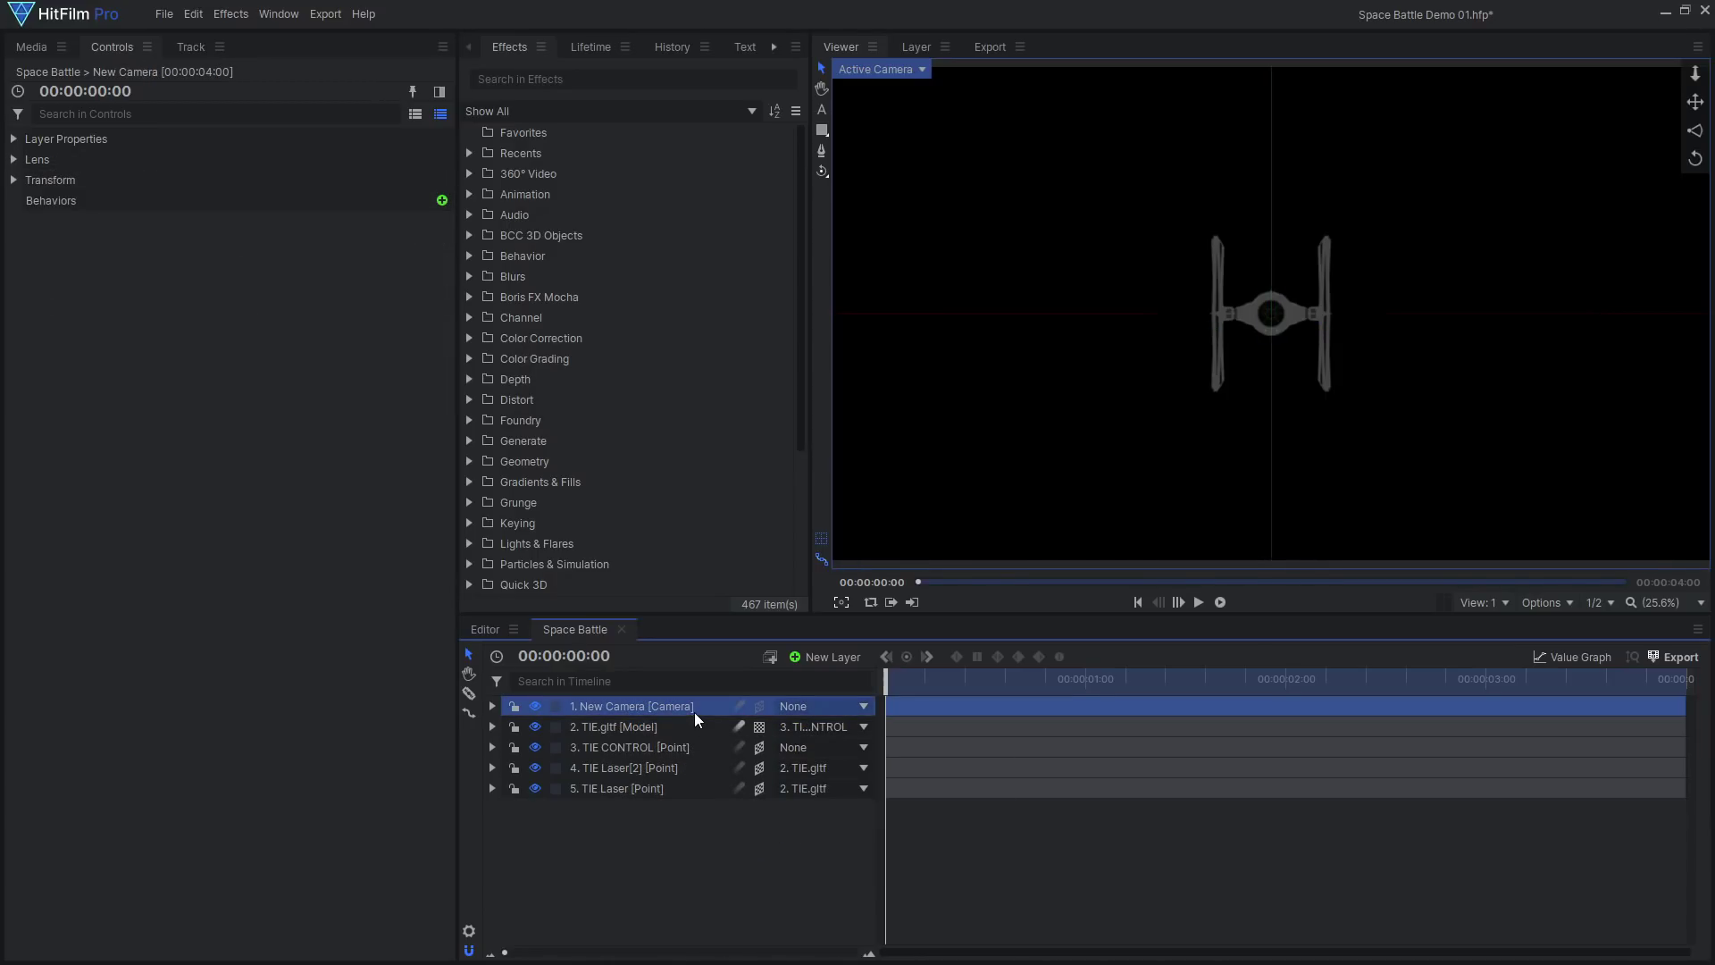
click(14, 160)
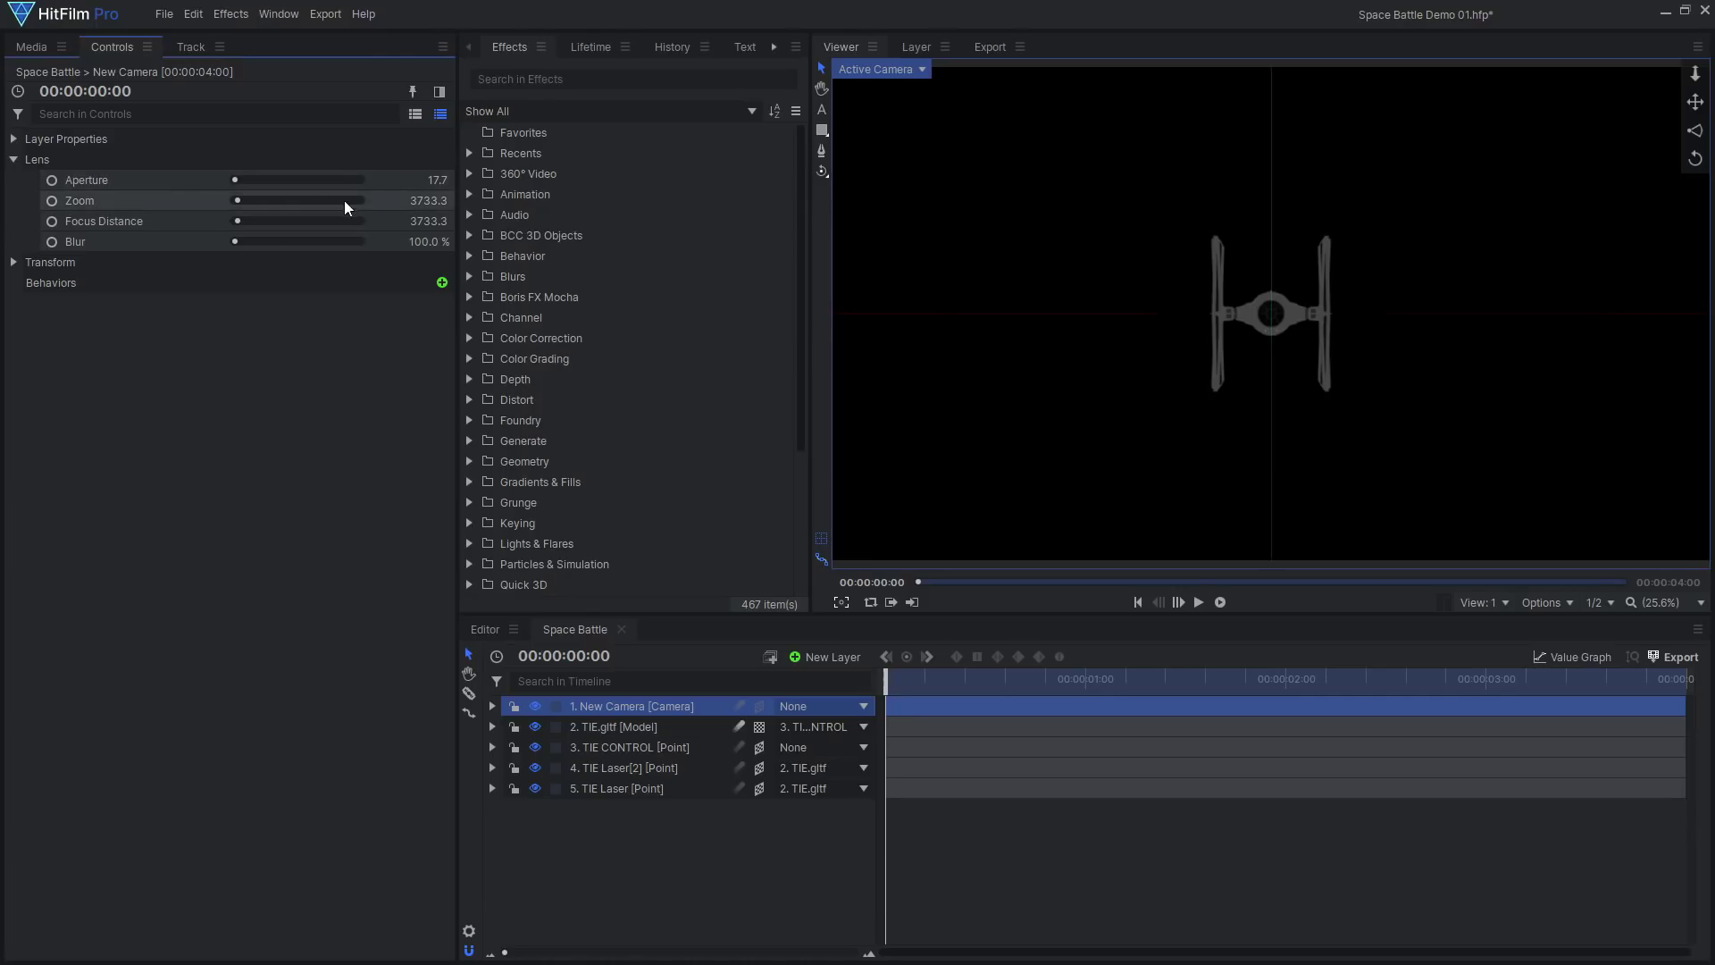
click(410, 206)
text(10700)
key(Return)
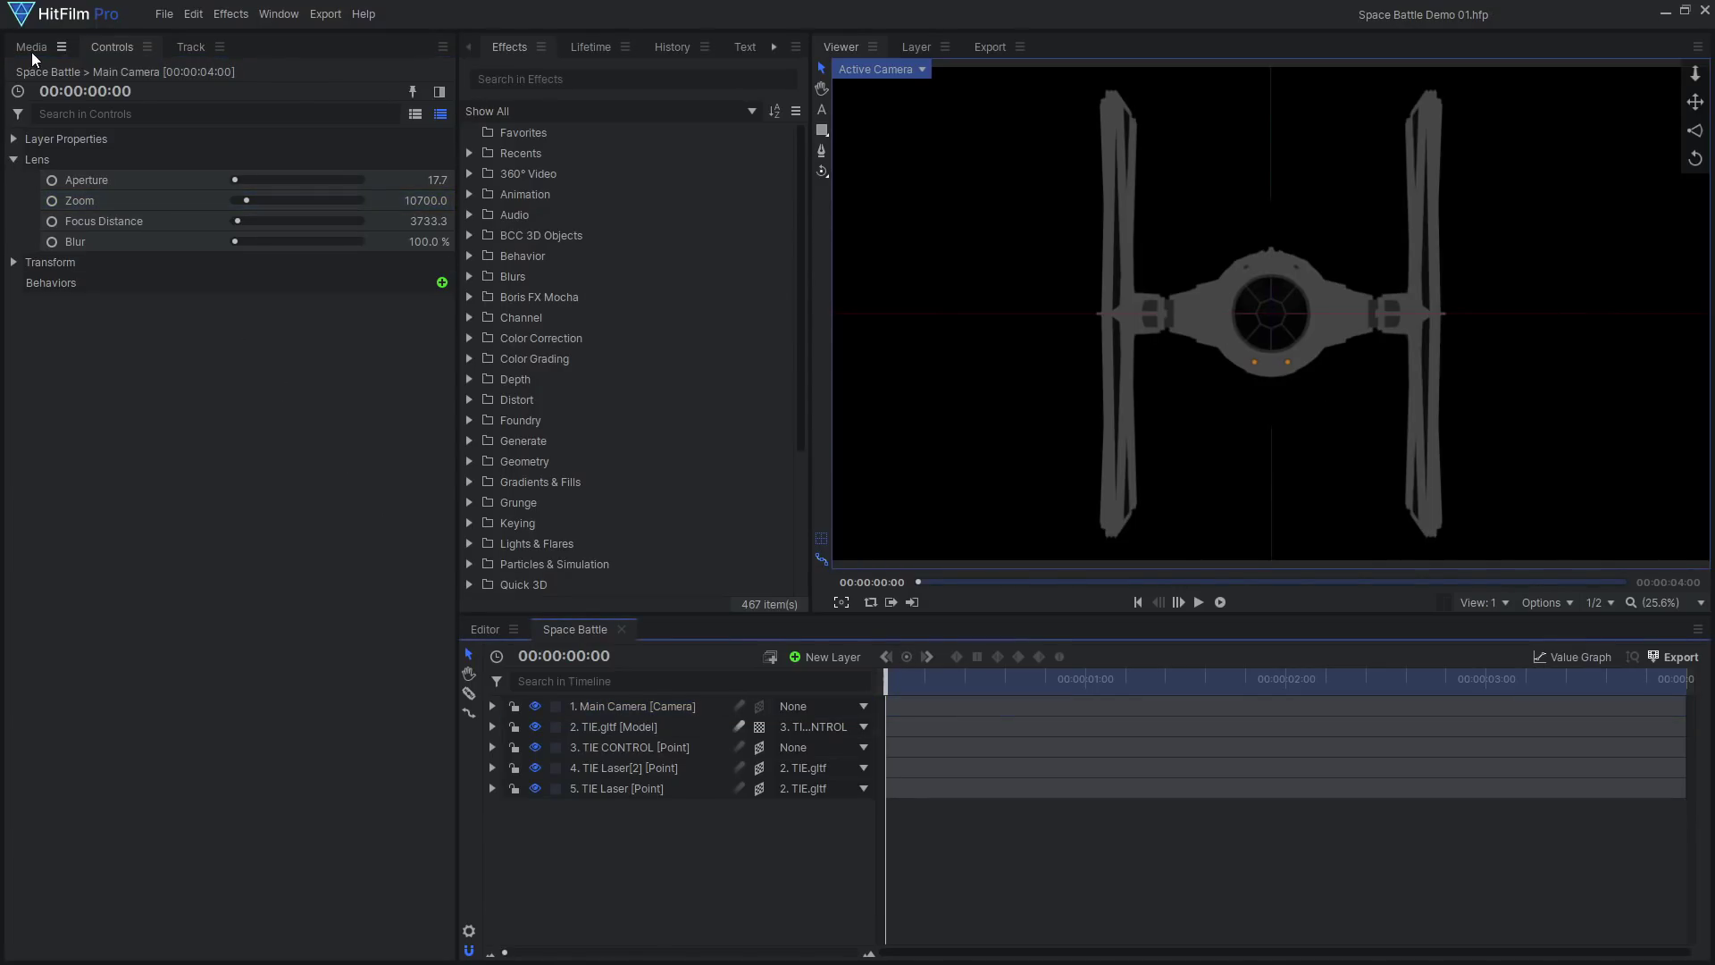
Start importing the Razor Crest's scene.gltf as a 3D model from the project media.
click(31, 49)
click(91, 79)
click(151, 163)
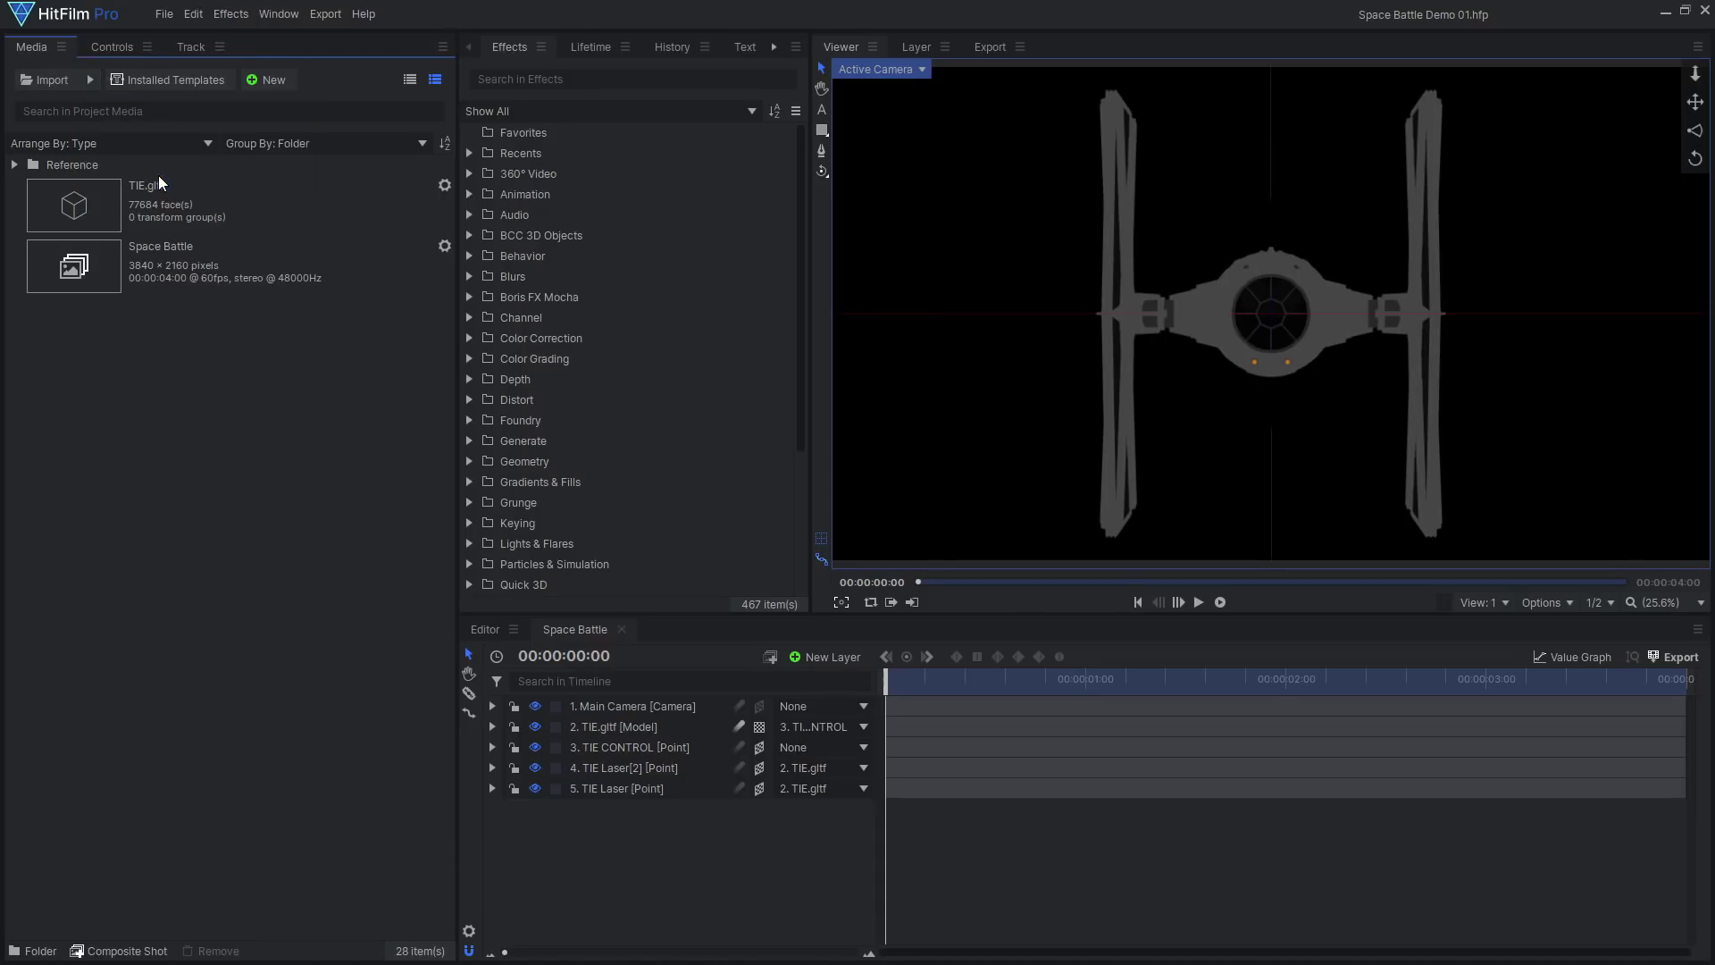
click(459, 241)
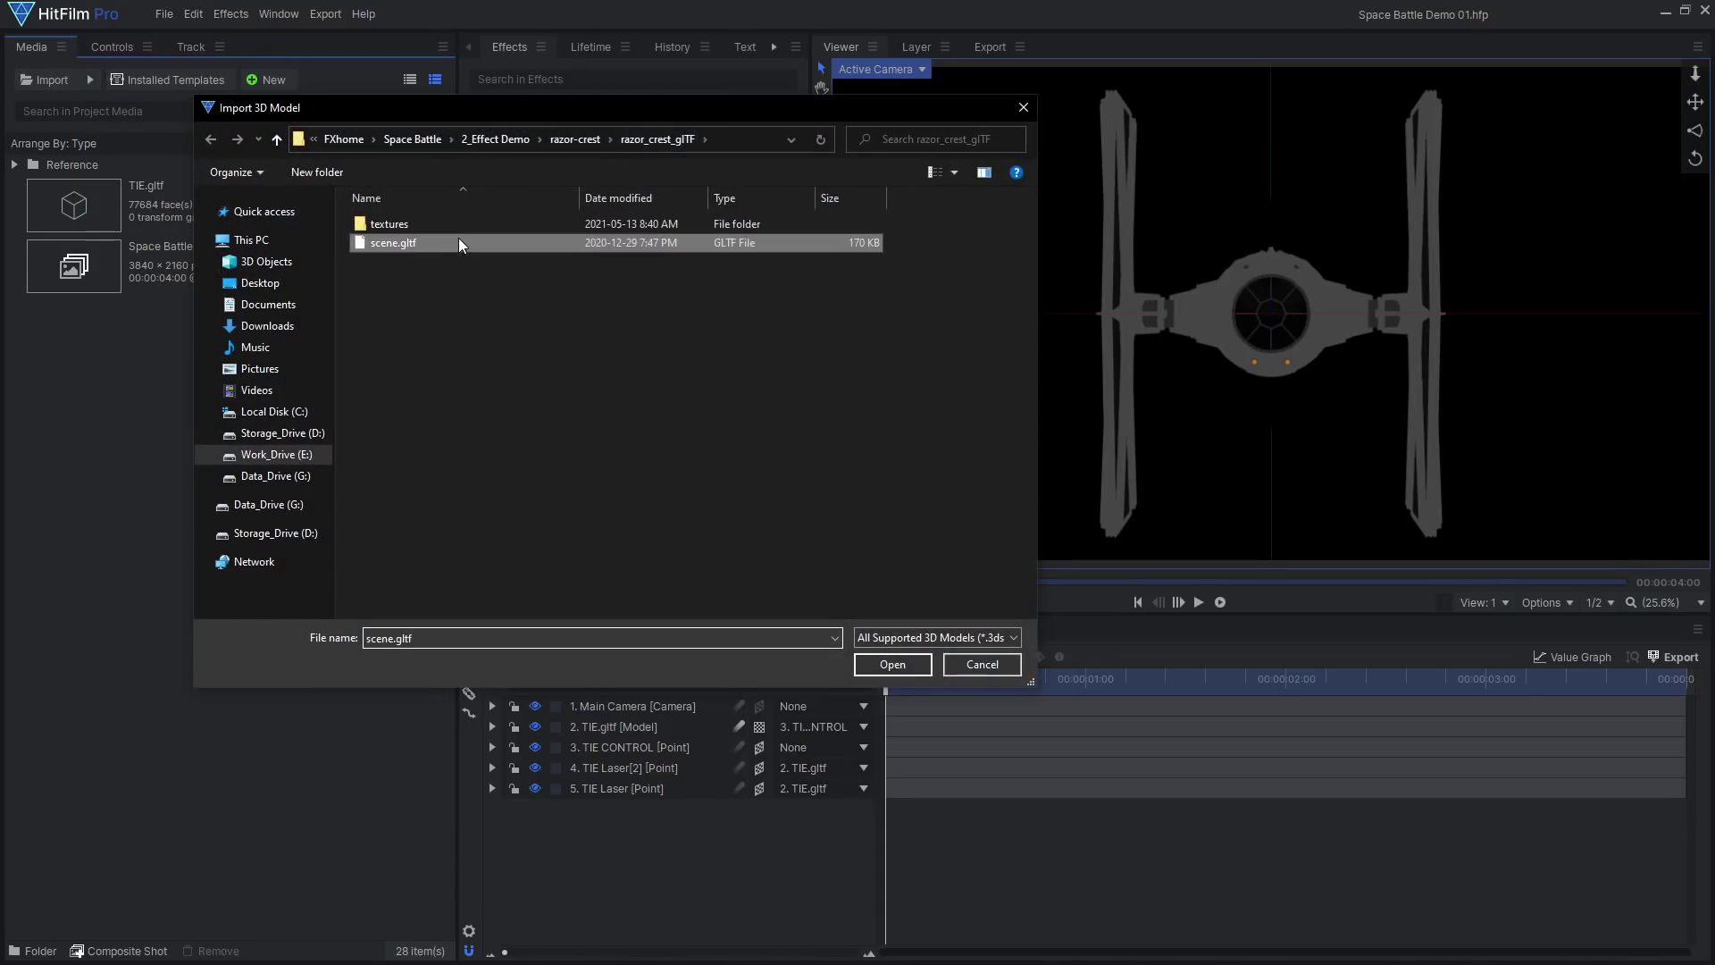
click(874, 669)
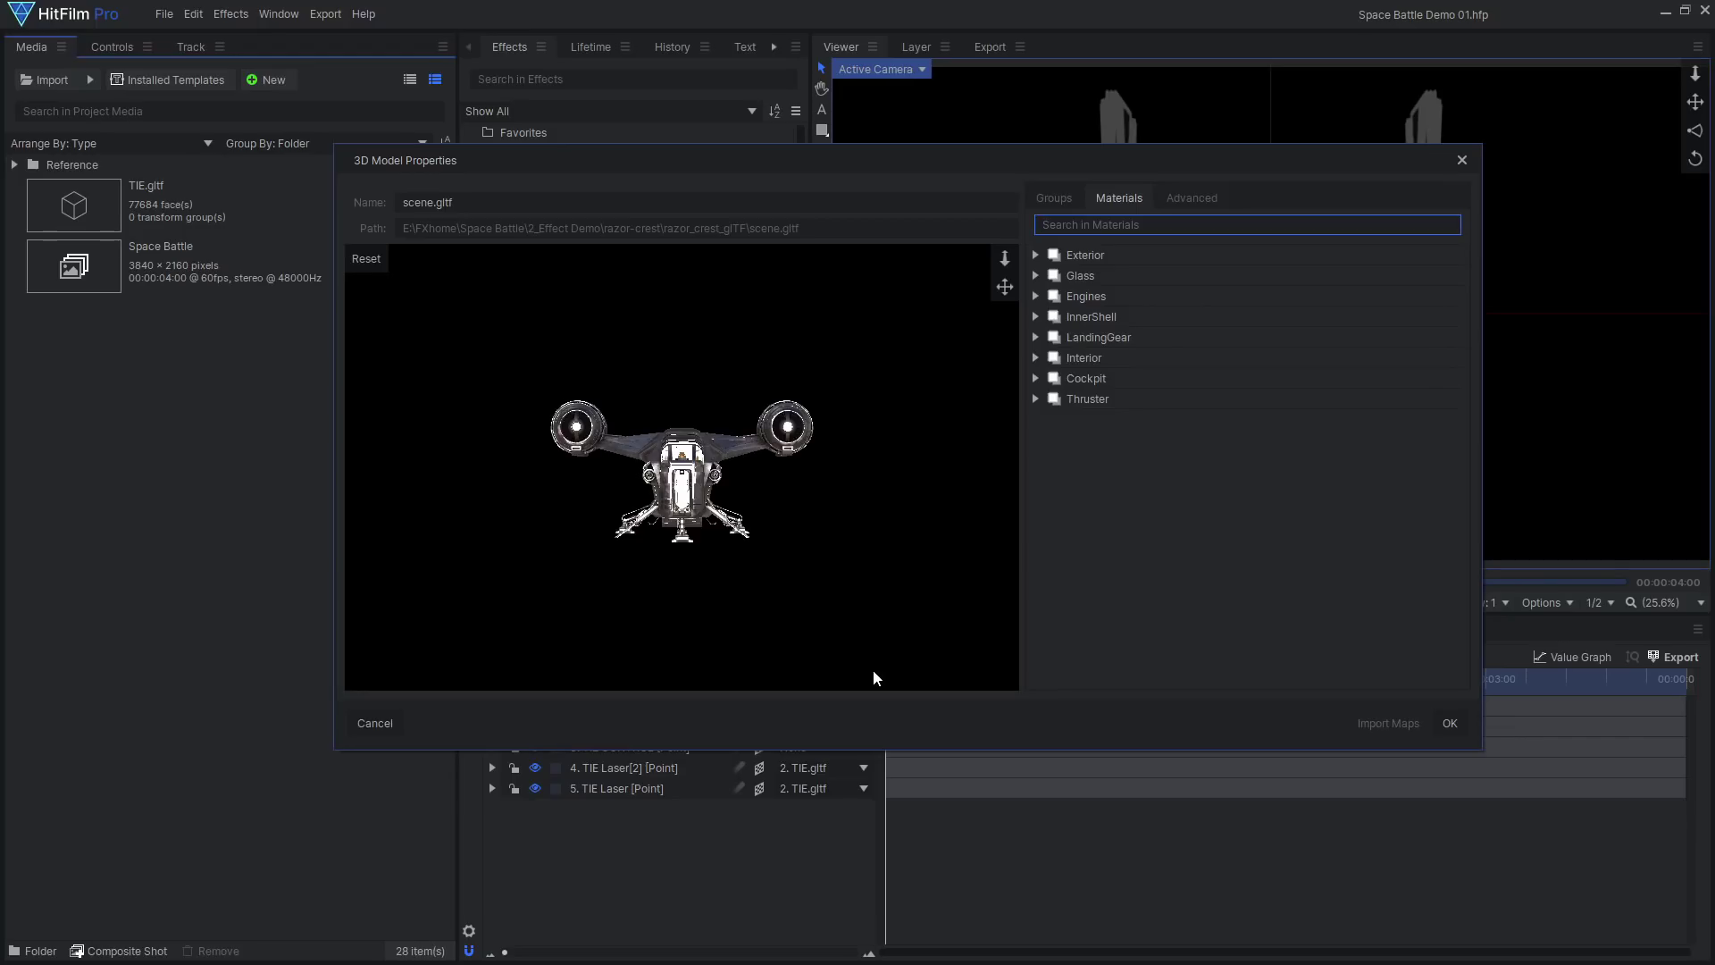
drag(735, 509, 632, 545)
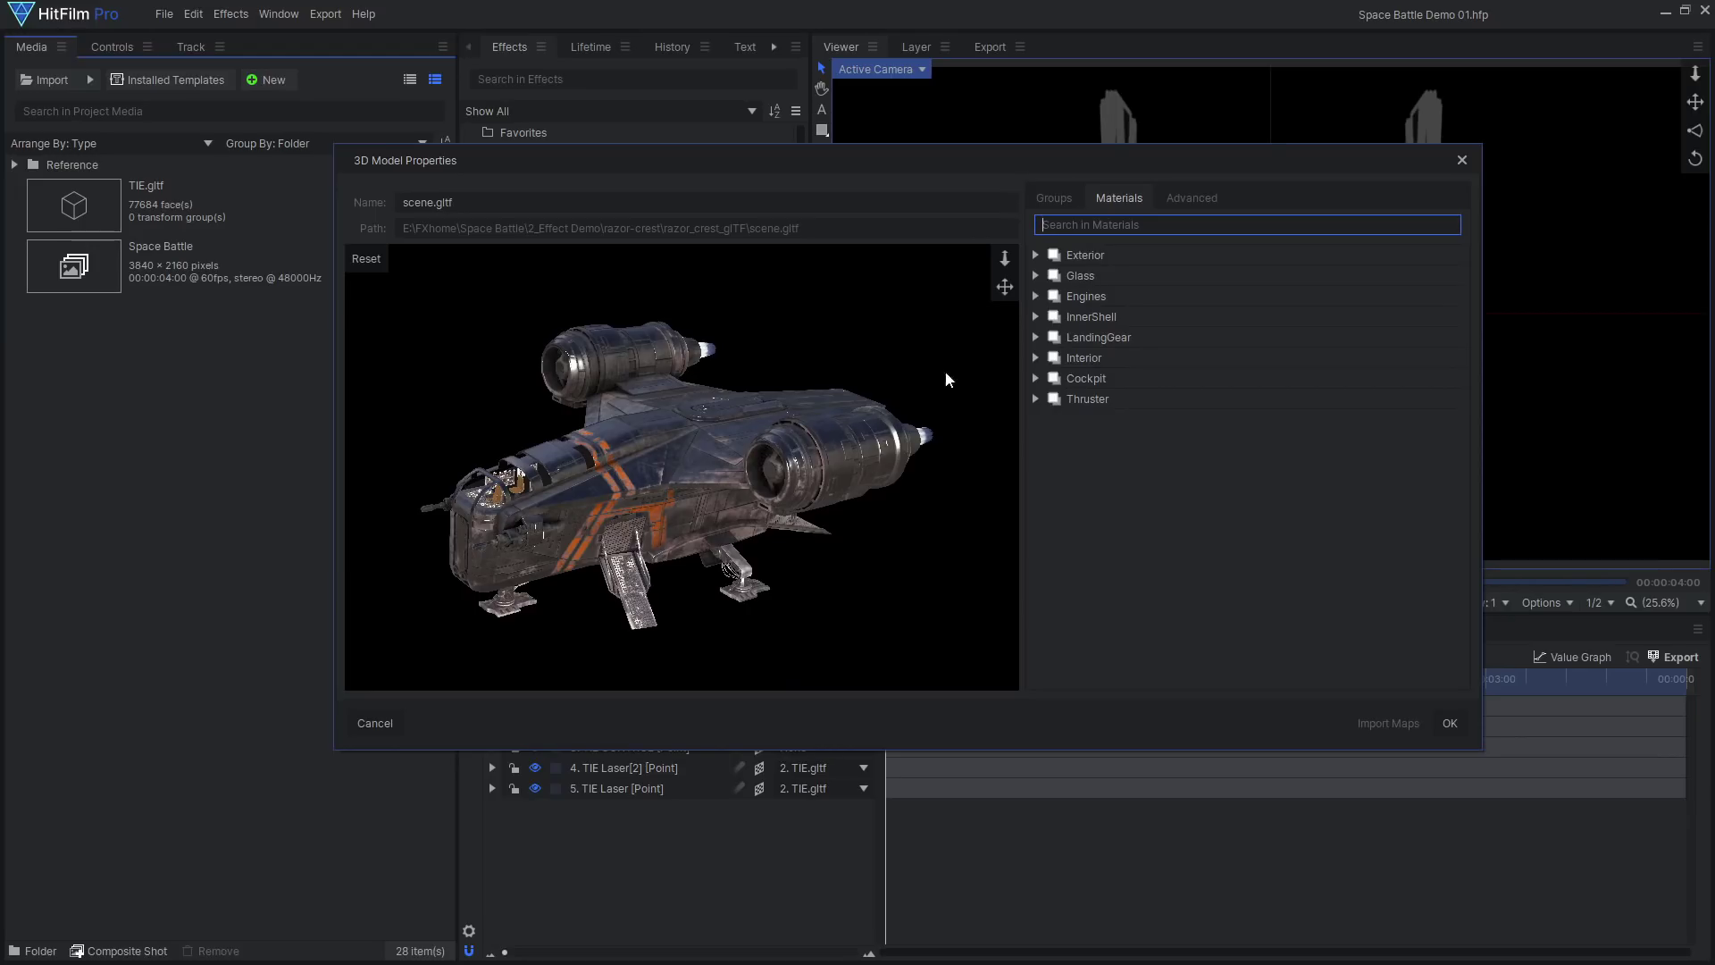
Inspect the Glass and Thruster materials on the preview and import the model's texture maps.
click(1035, 276)
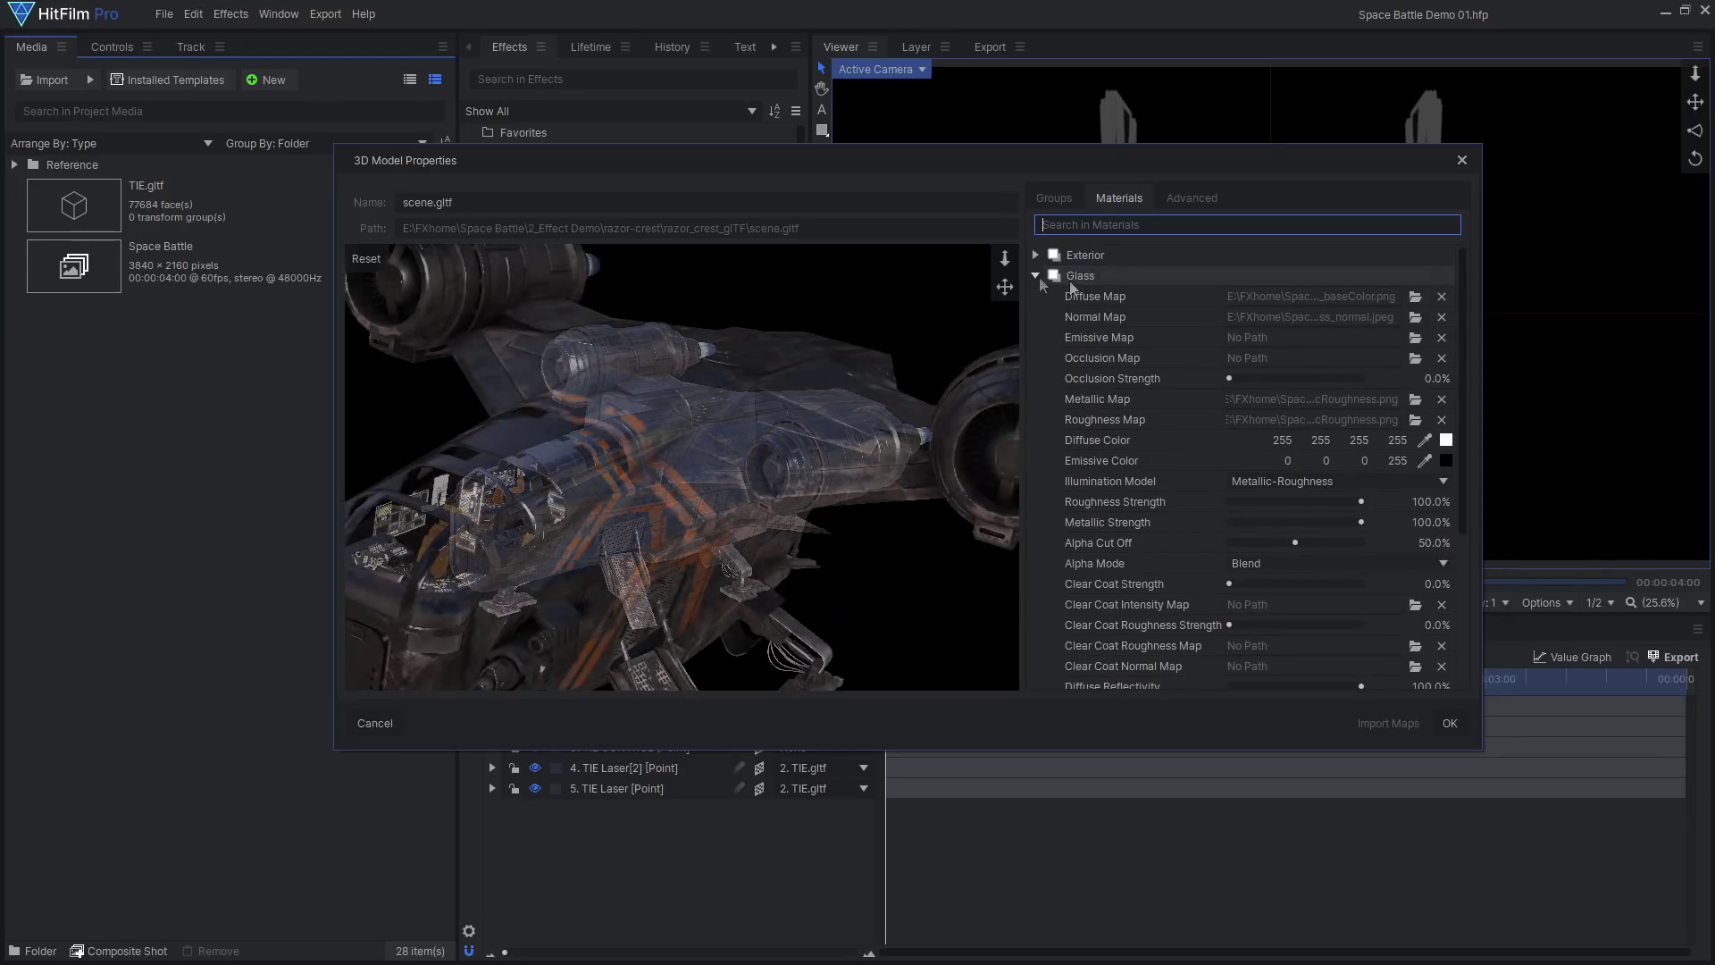
click(1070, 281)
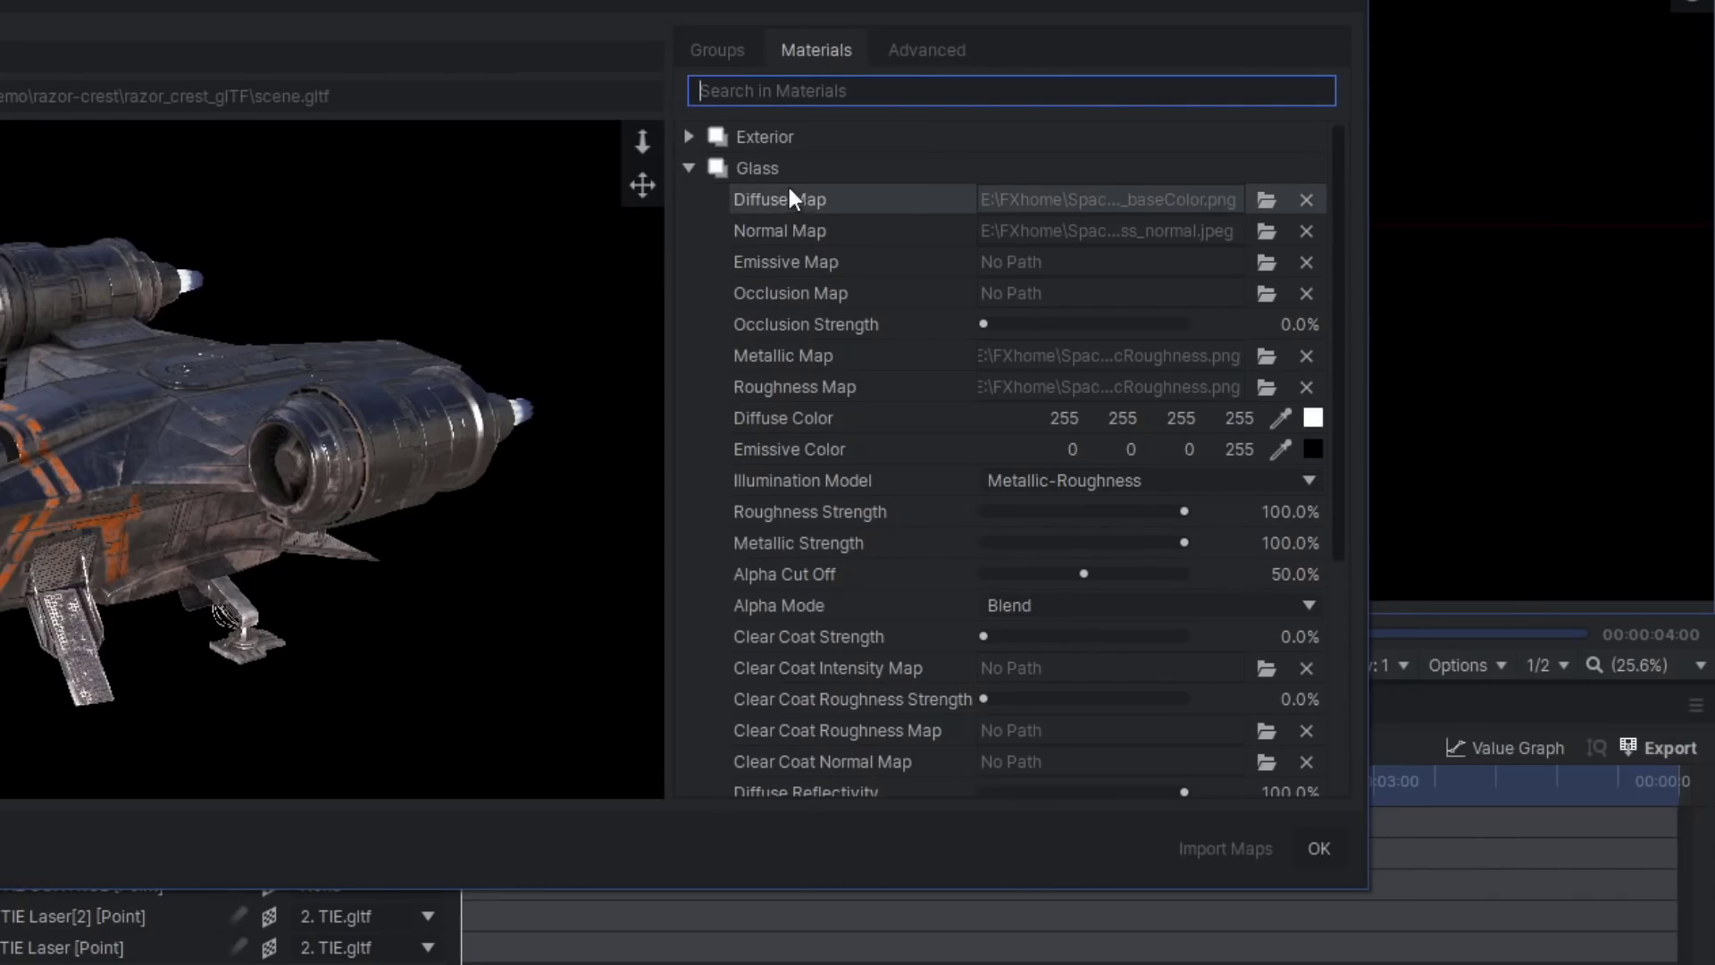
click(689, 168)
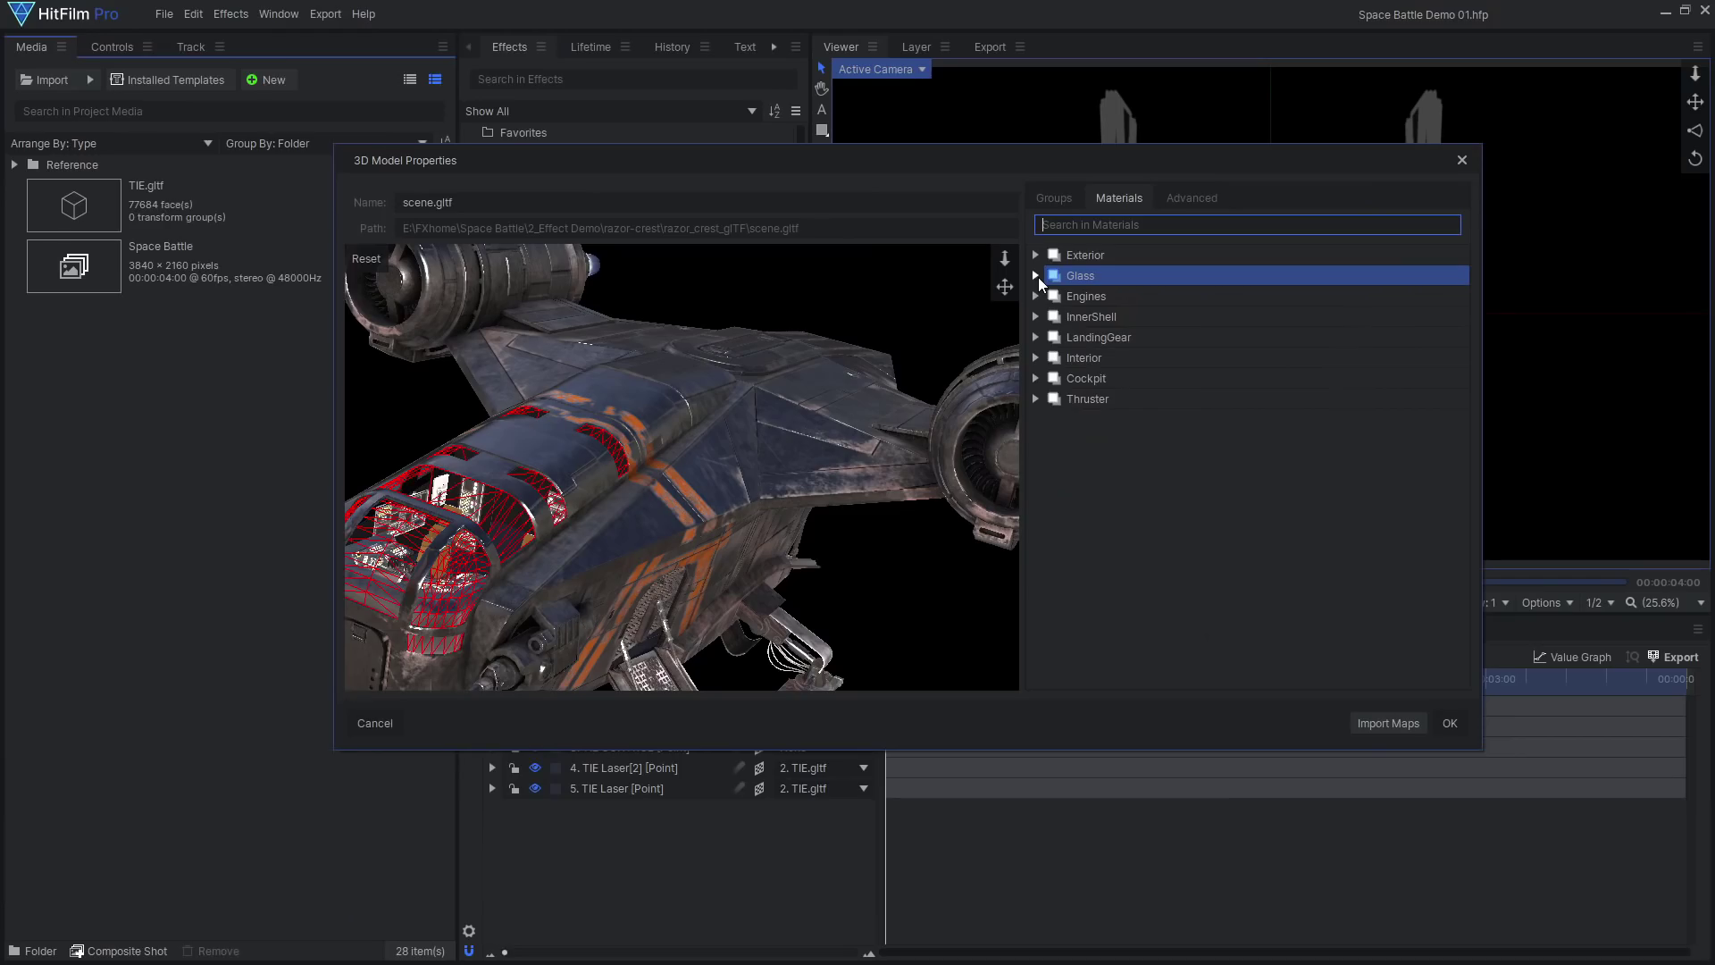
click(769, 356)
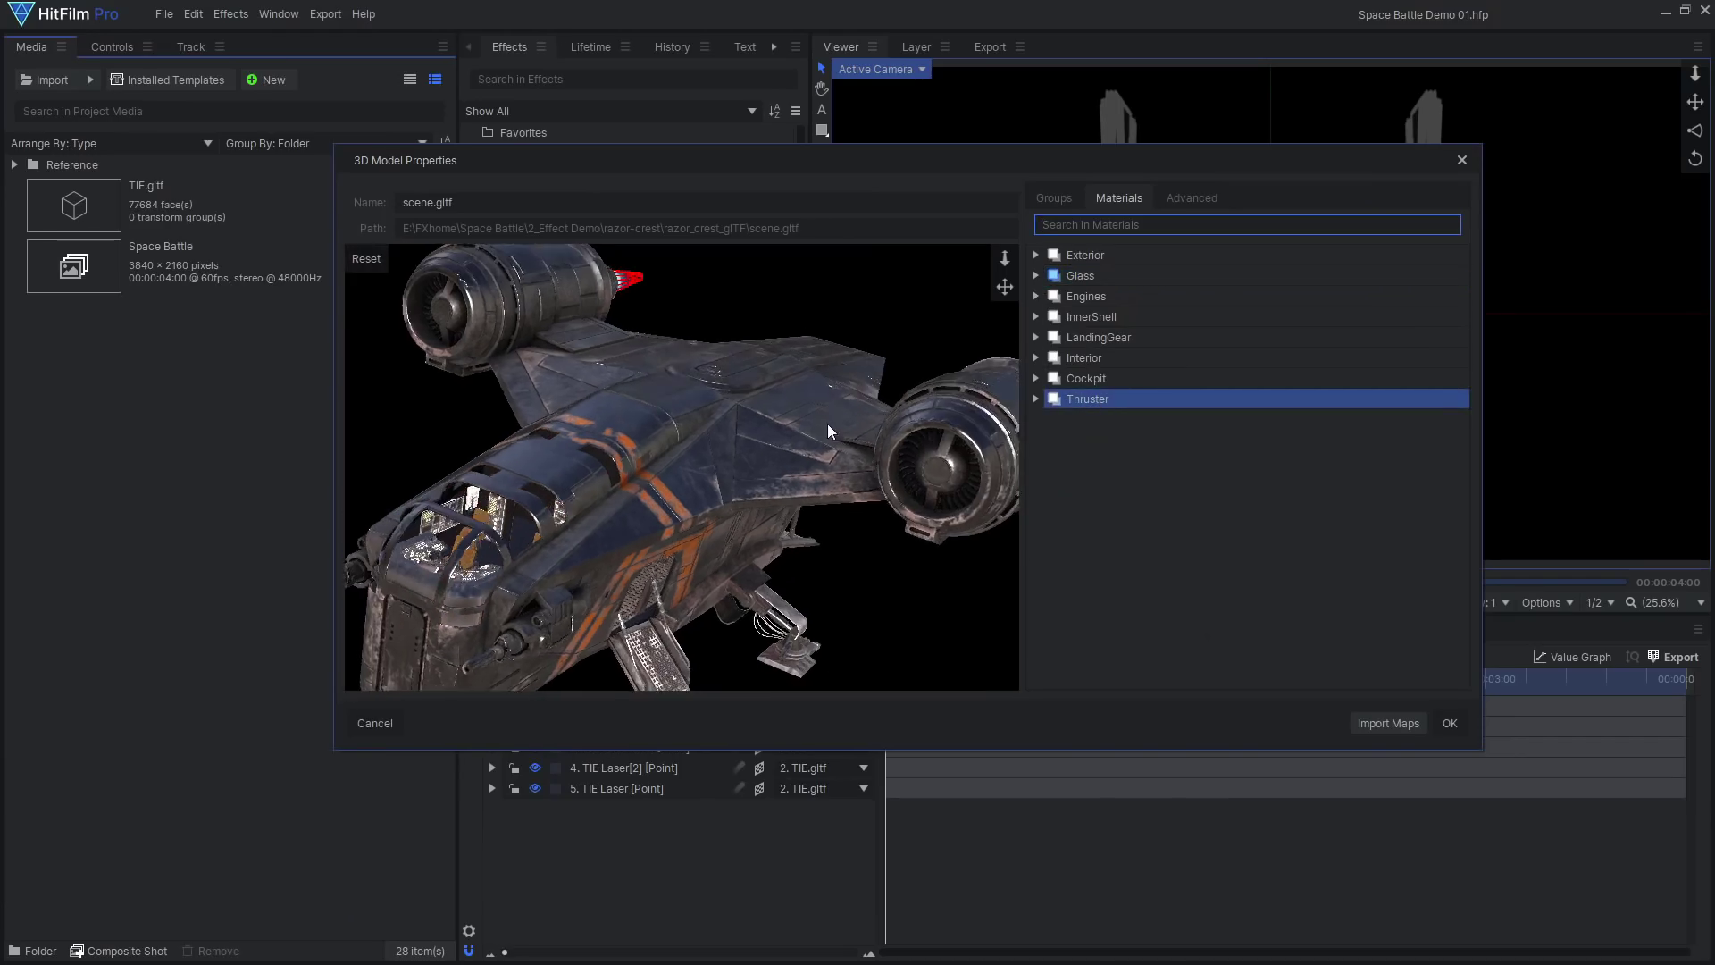
drag(828, 432, 598, 480)
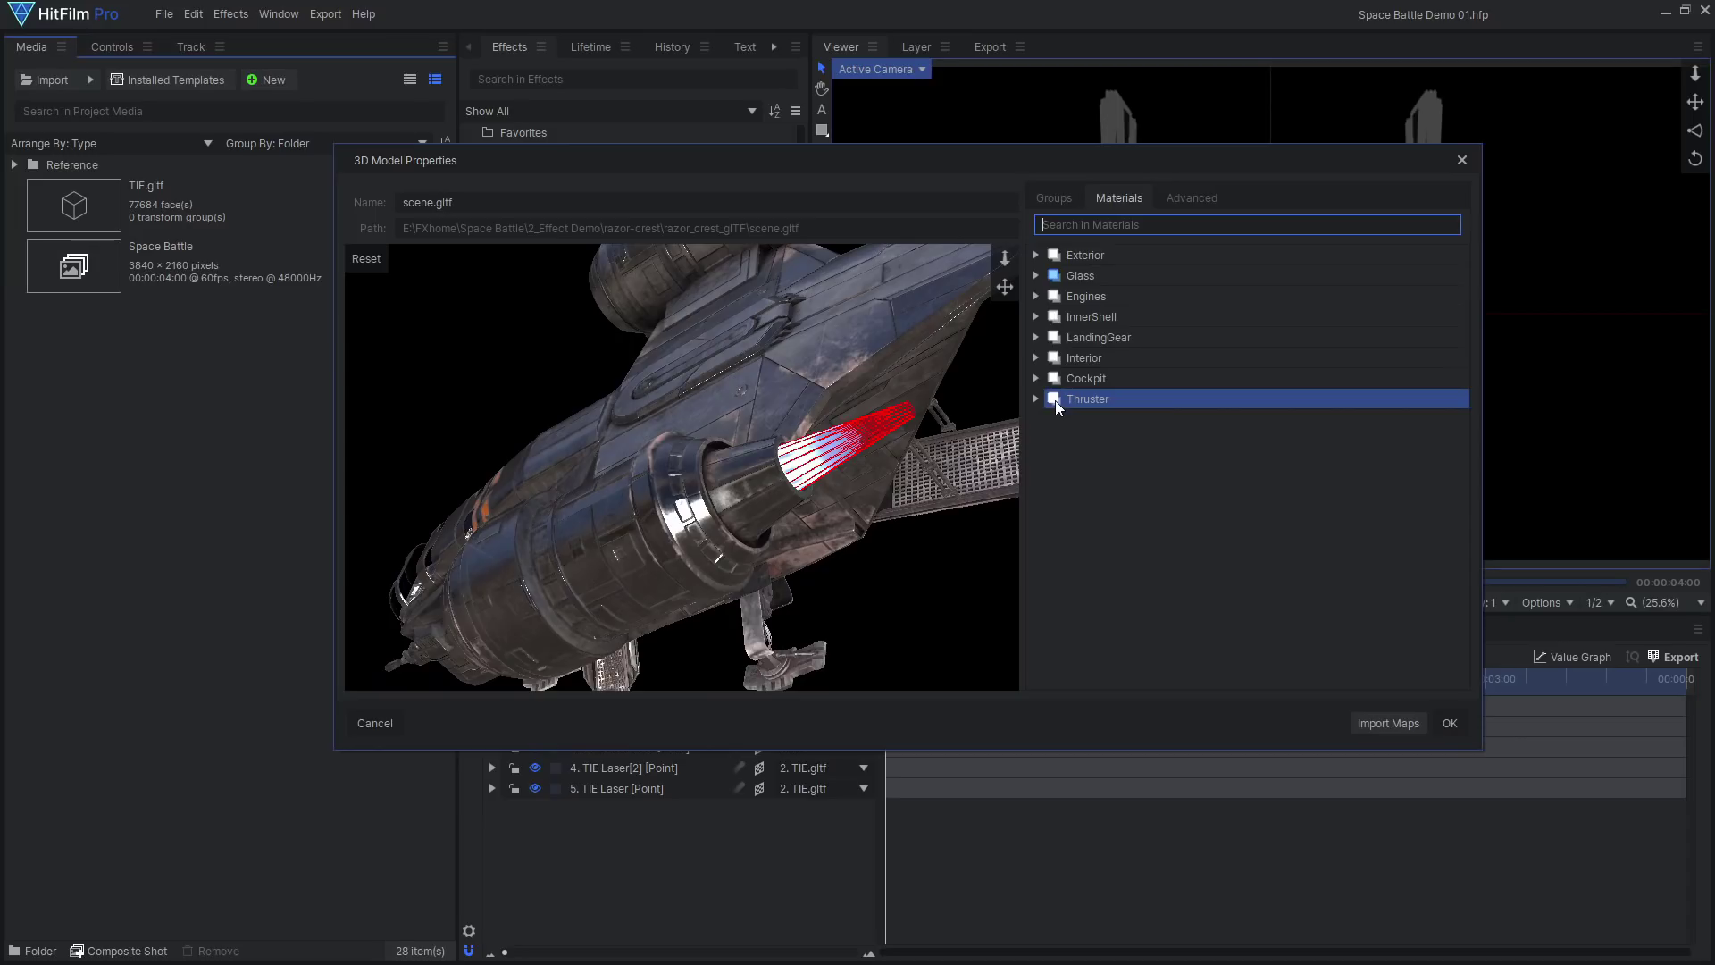
scroll(909, 434, down, 5)
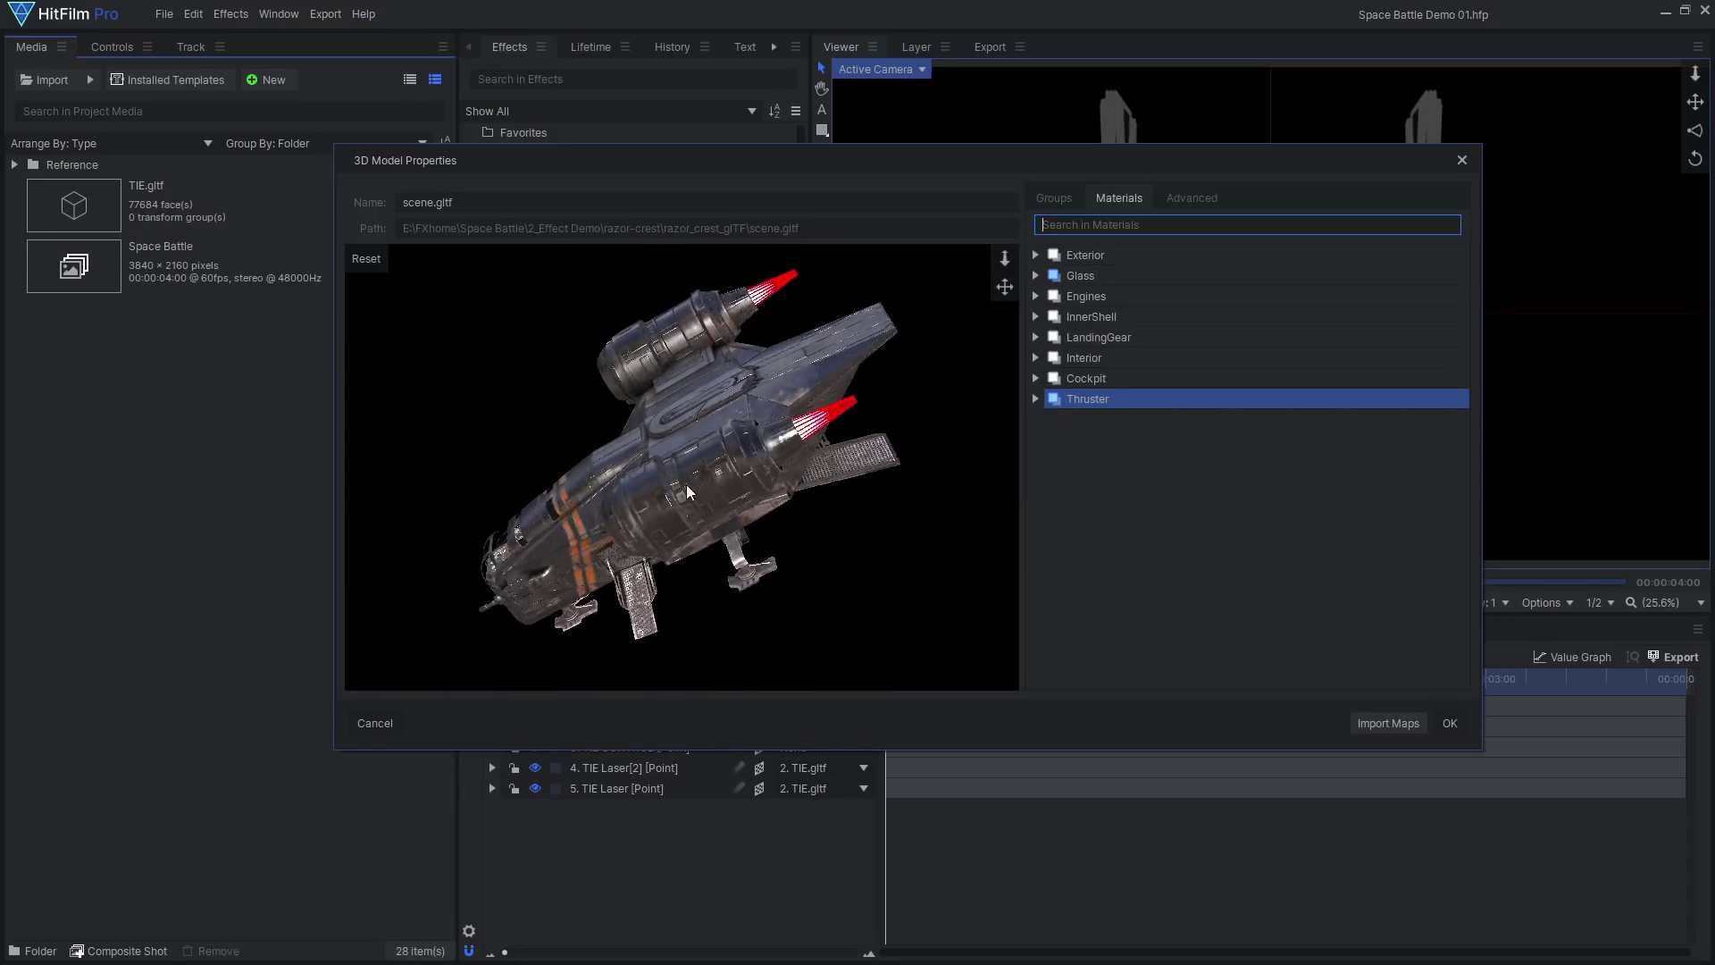
drag(910, 434, 828, 429)
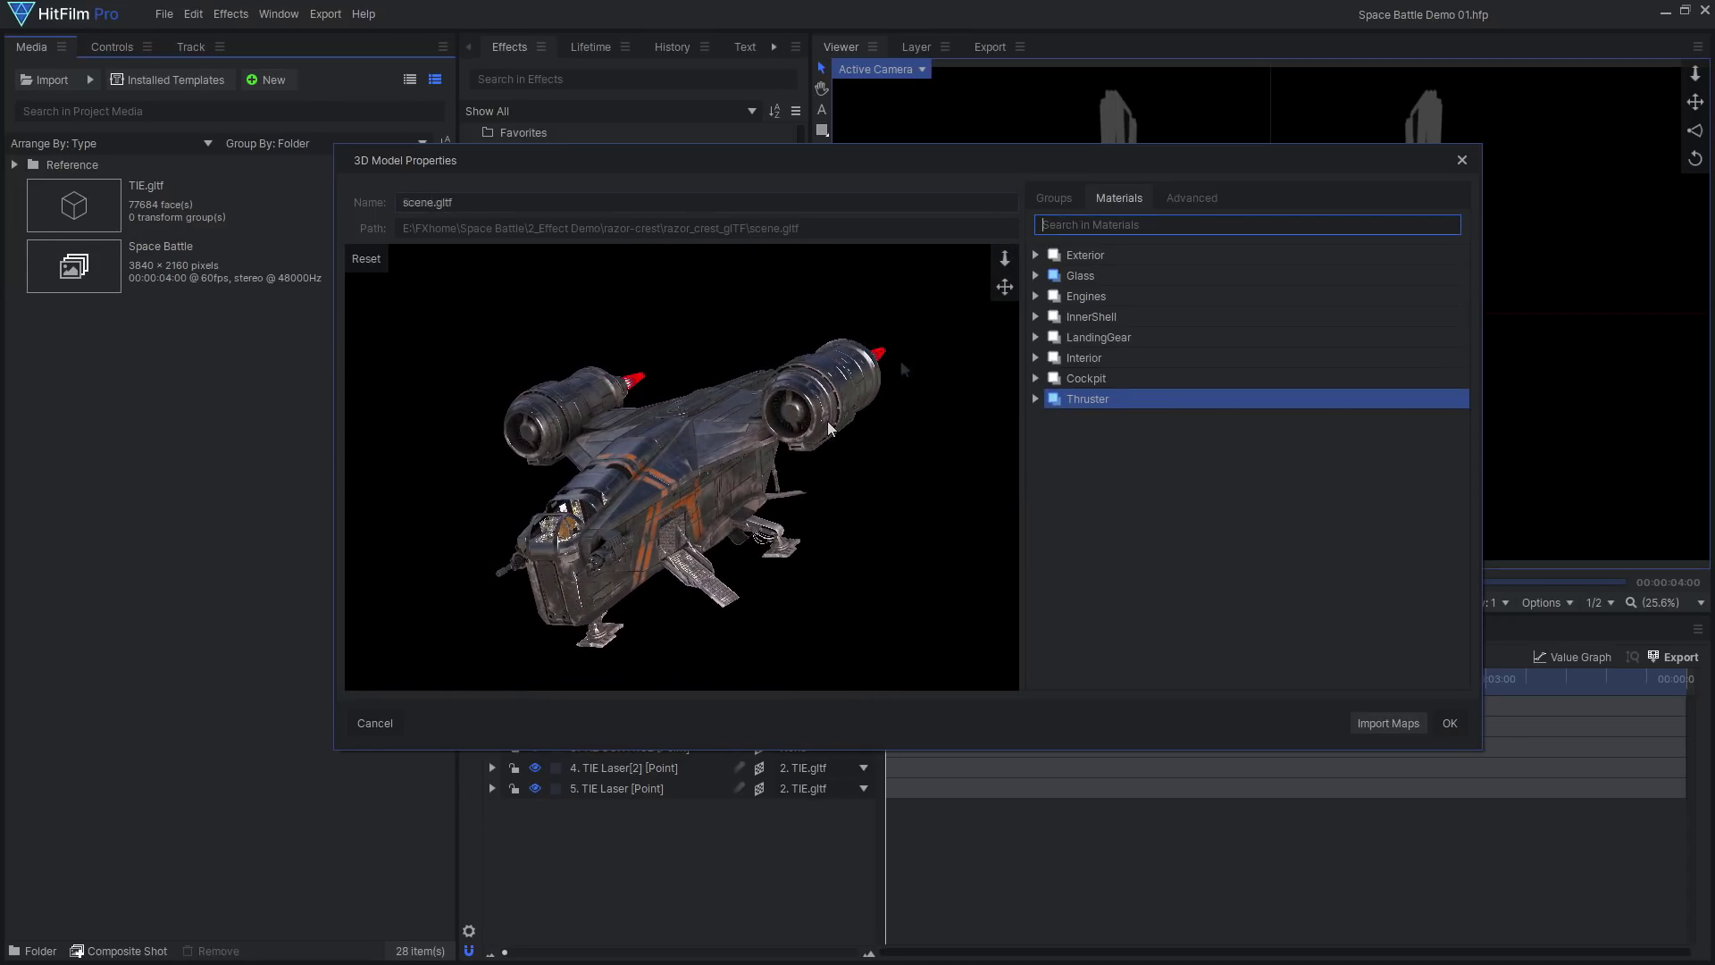
click(1386, 722)
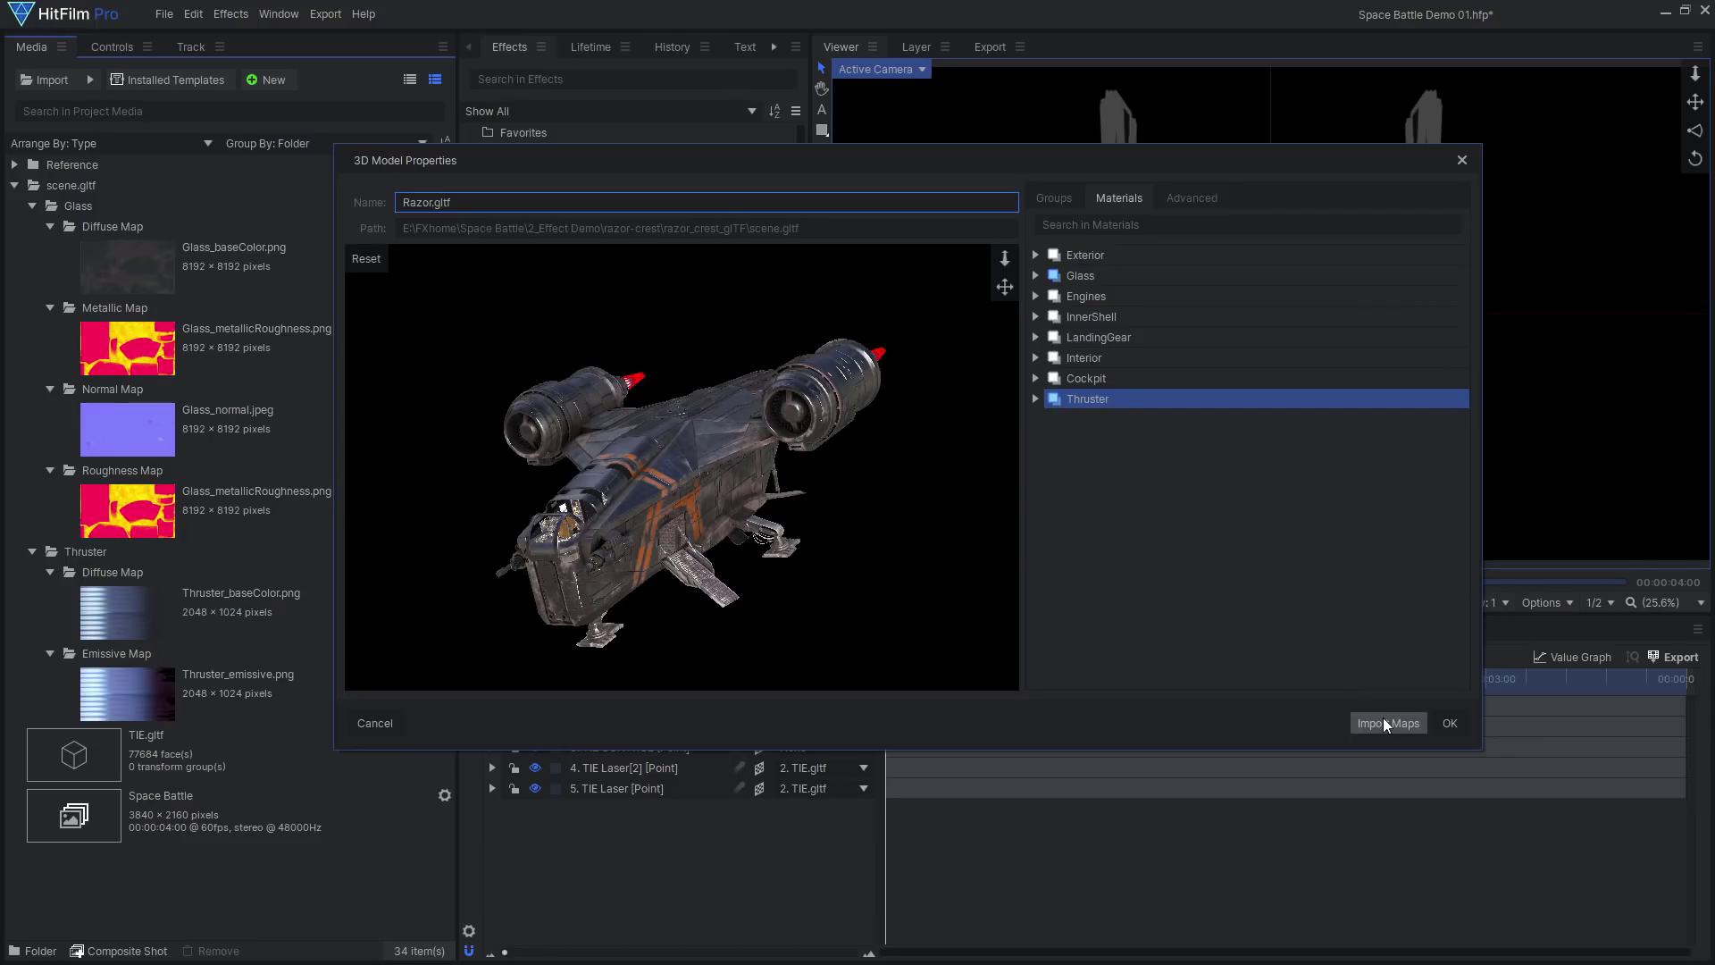
Finish importing Razor.gltf, add it to the Space Battle timeline, and hide TIE.gltf.
click(1449, 725)
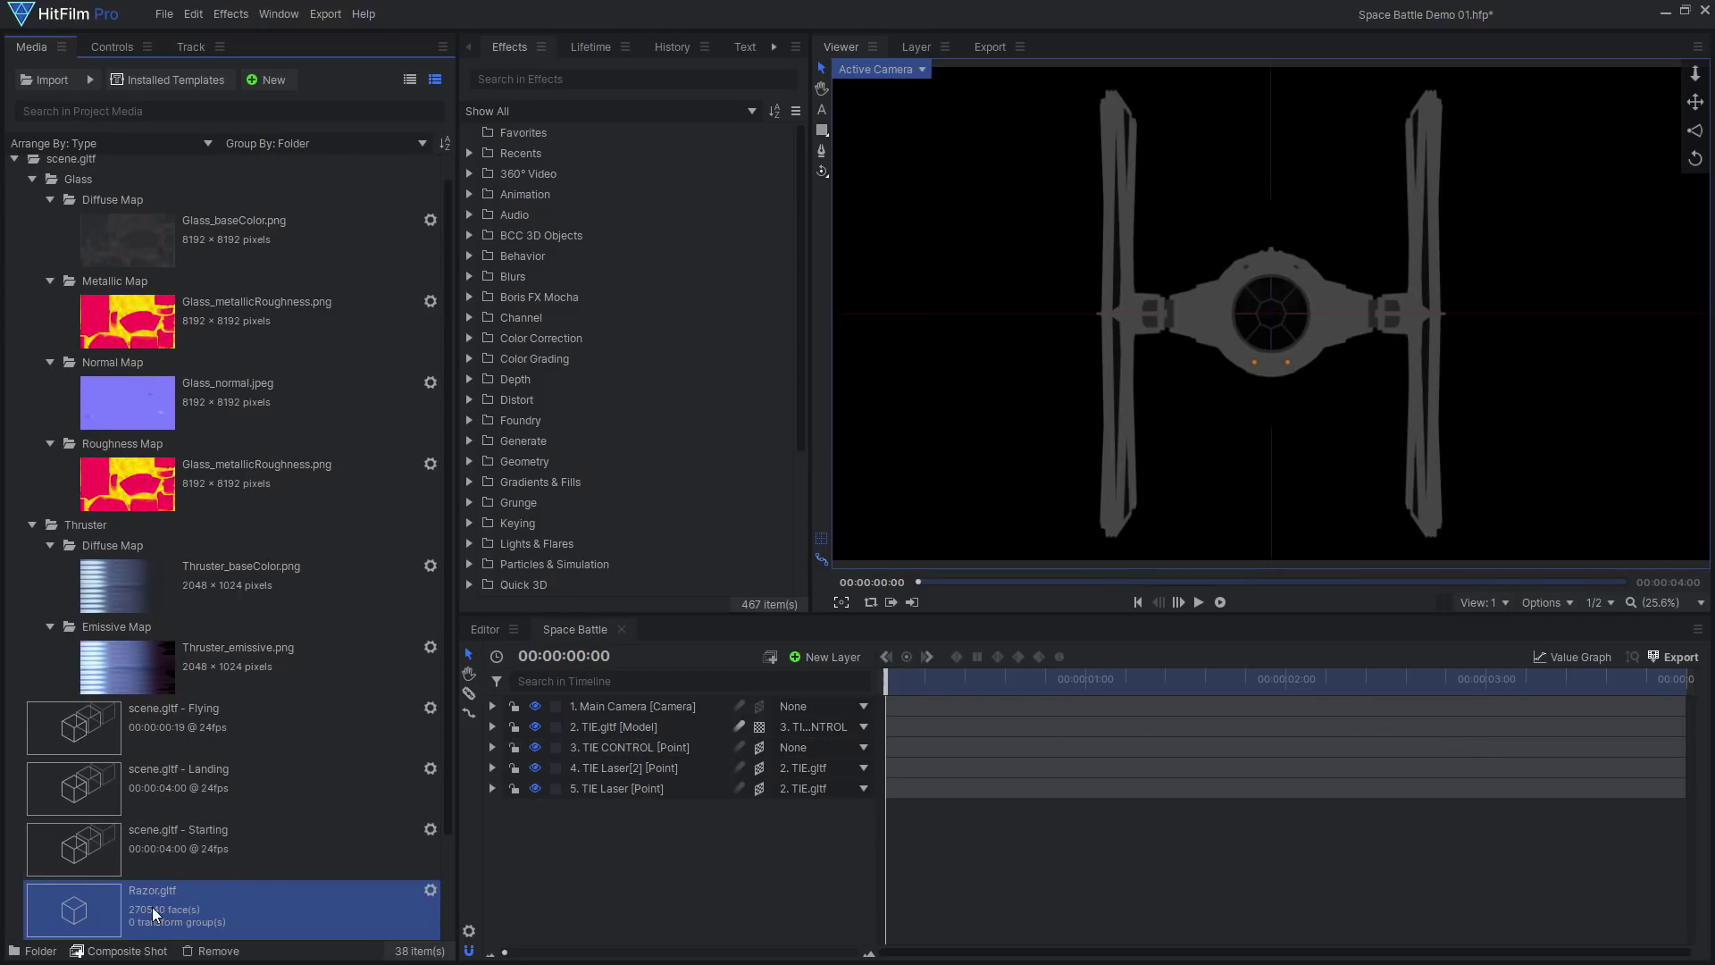
drag(151, 907, 641, 711)
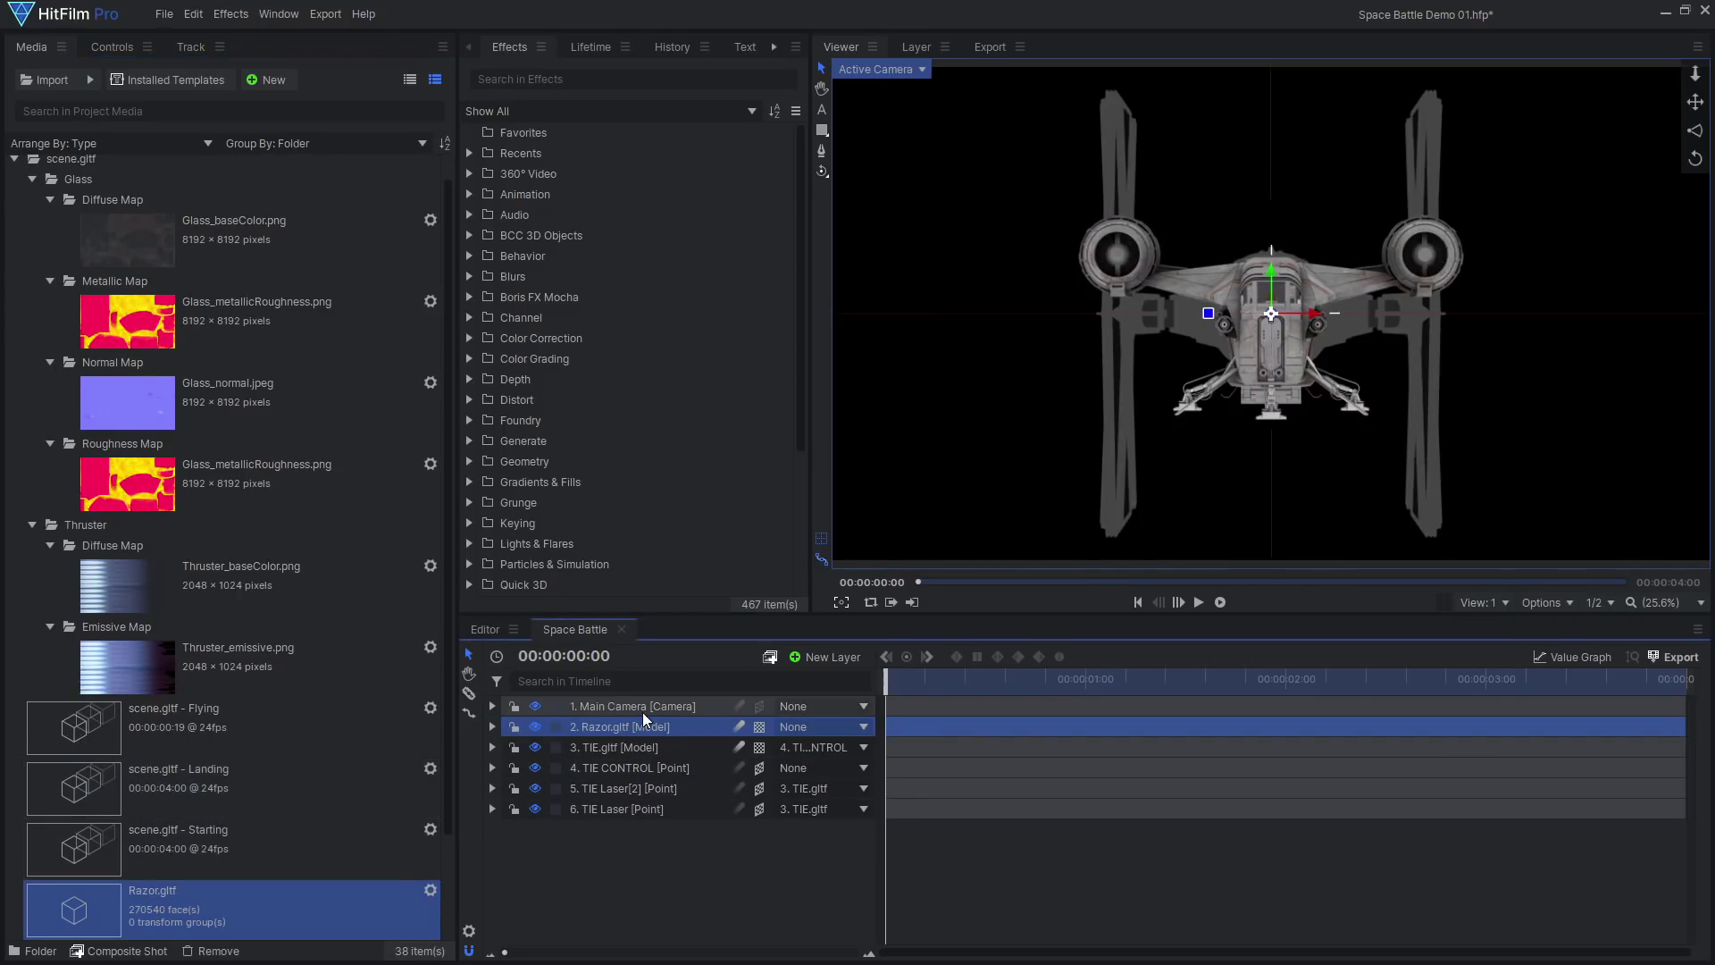
click(534, 747)
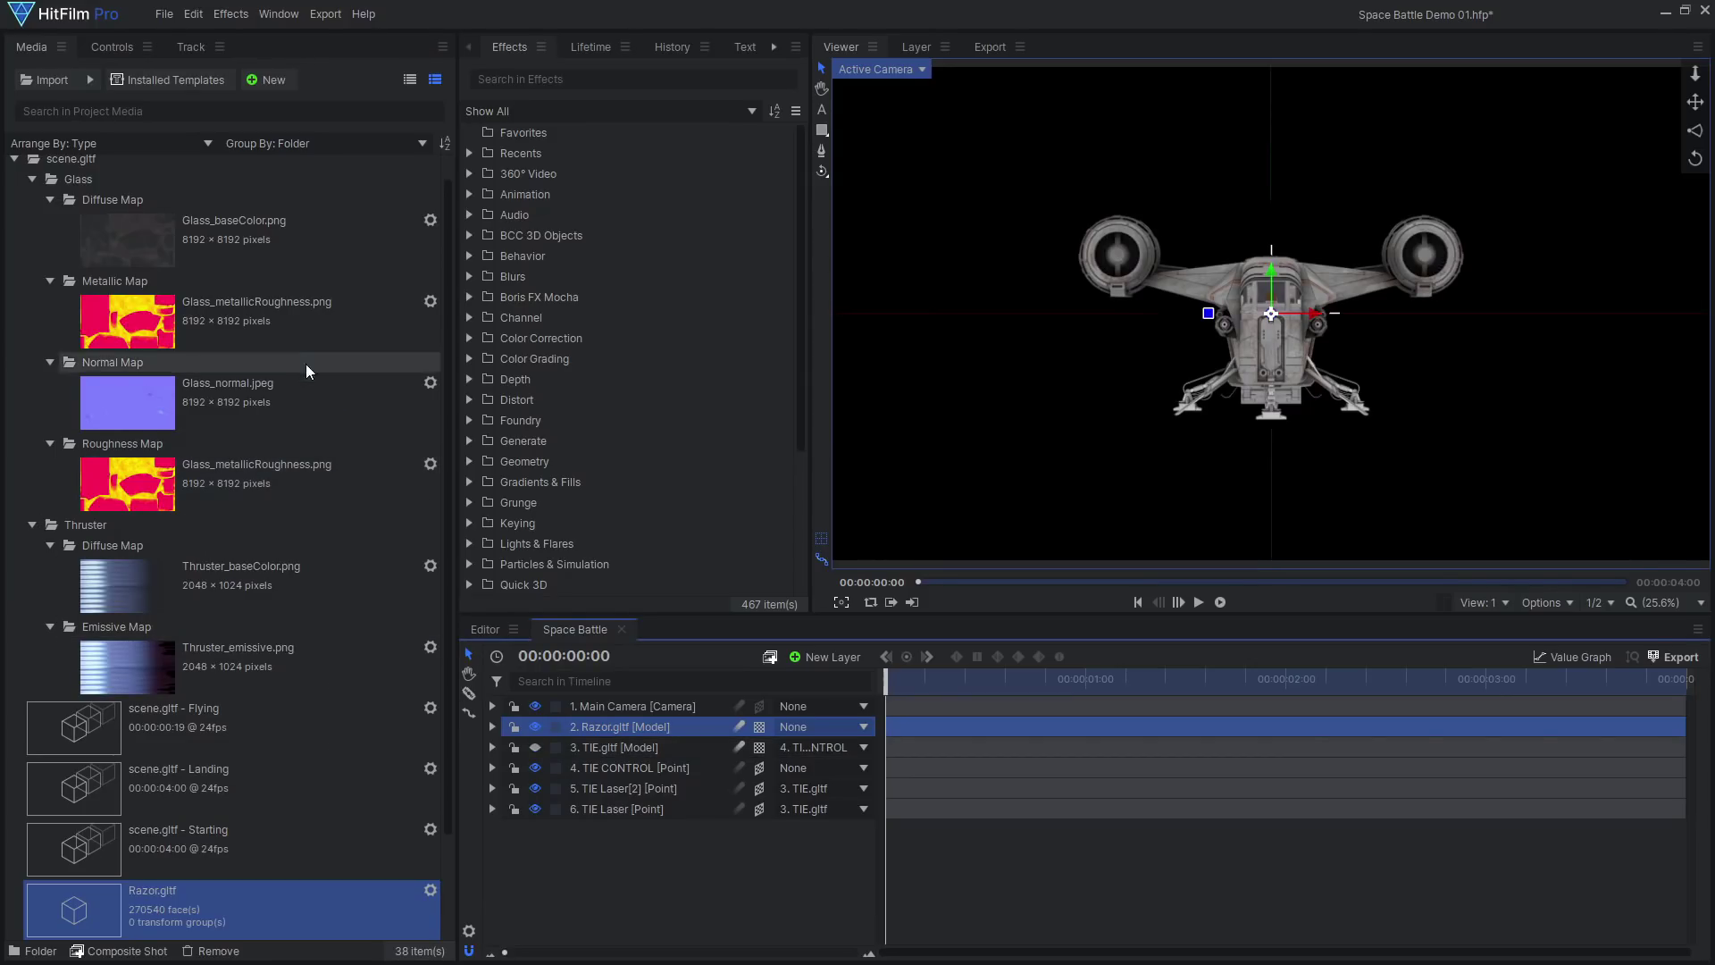
Bring up the project's Rendering settings to change the maximum 3D model map size.
click(164, 13)
click(253, 221)
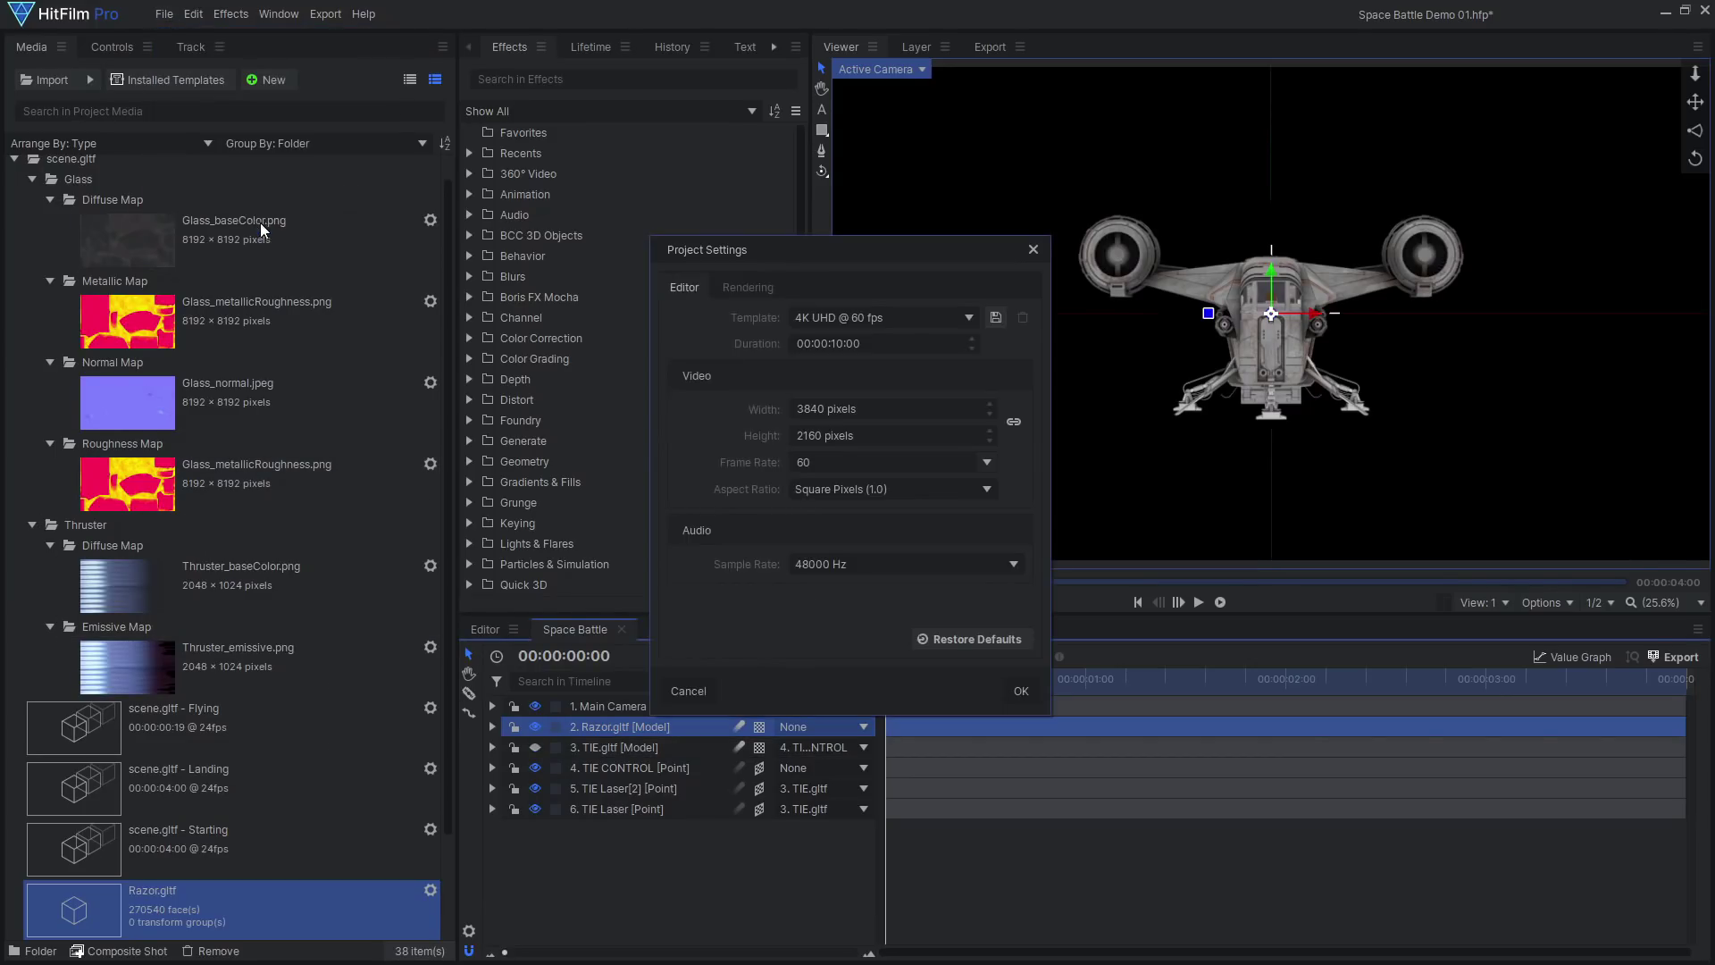
click(727, 288)
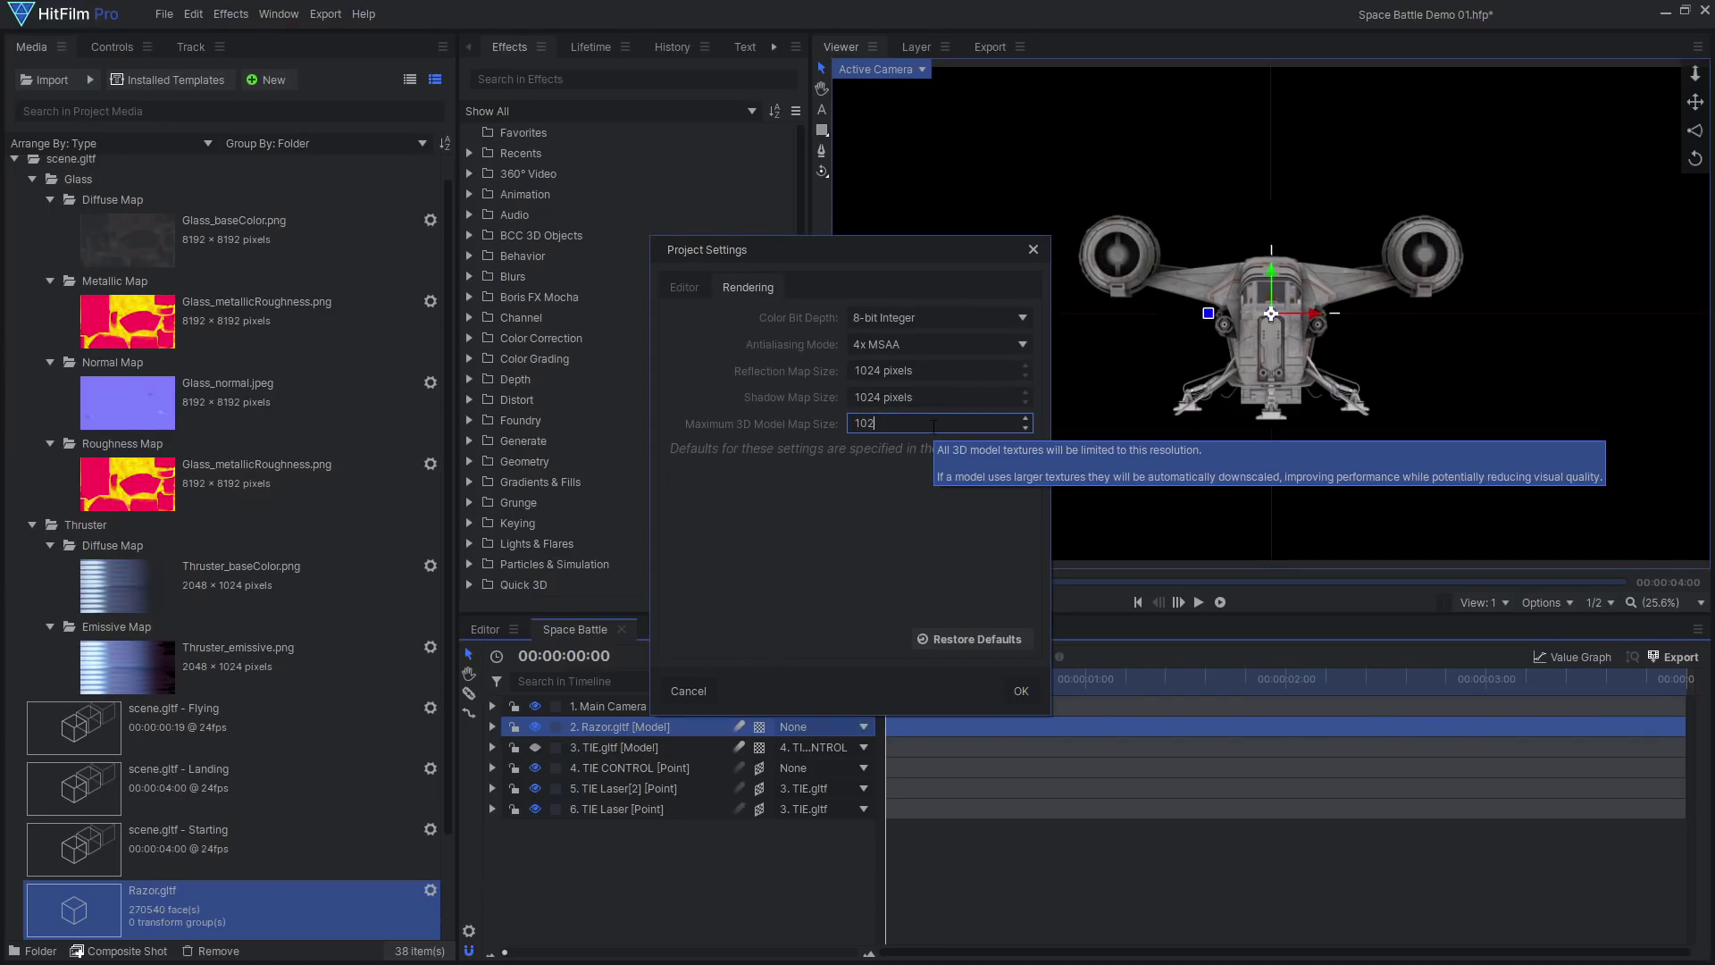
Confirm the rendering settings, review the Flying, Landing and Starting clips, and expand Razor.gltf's Animations.
click(1016, 693)
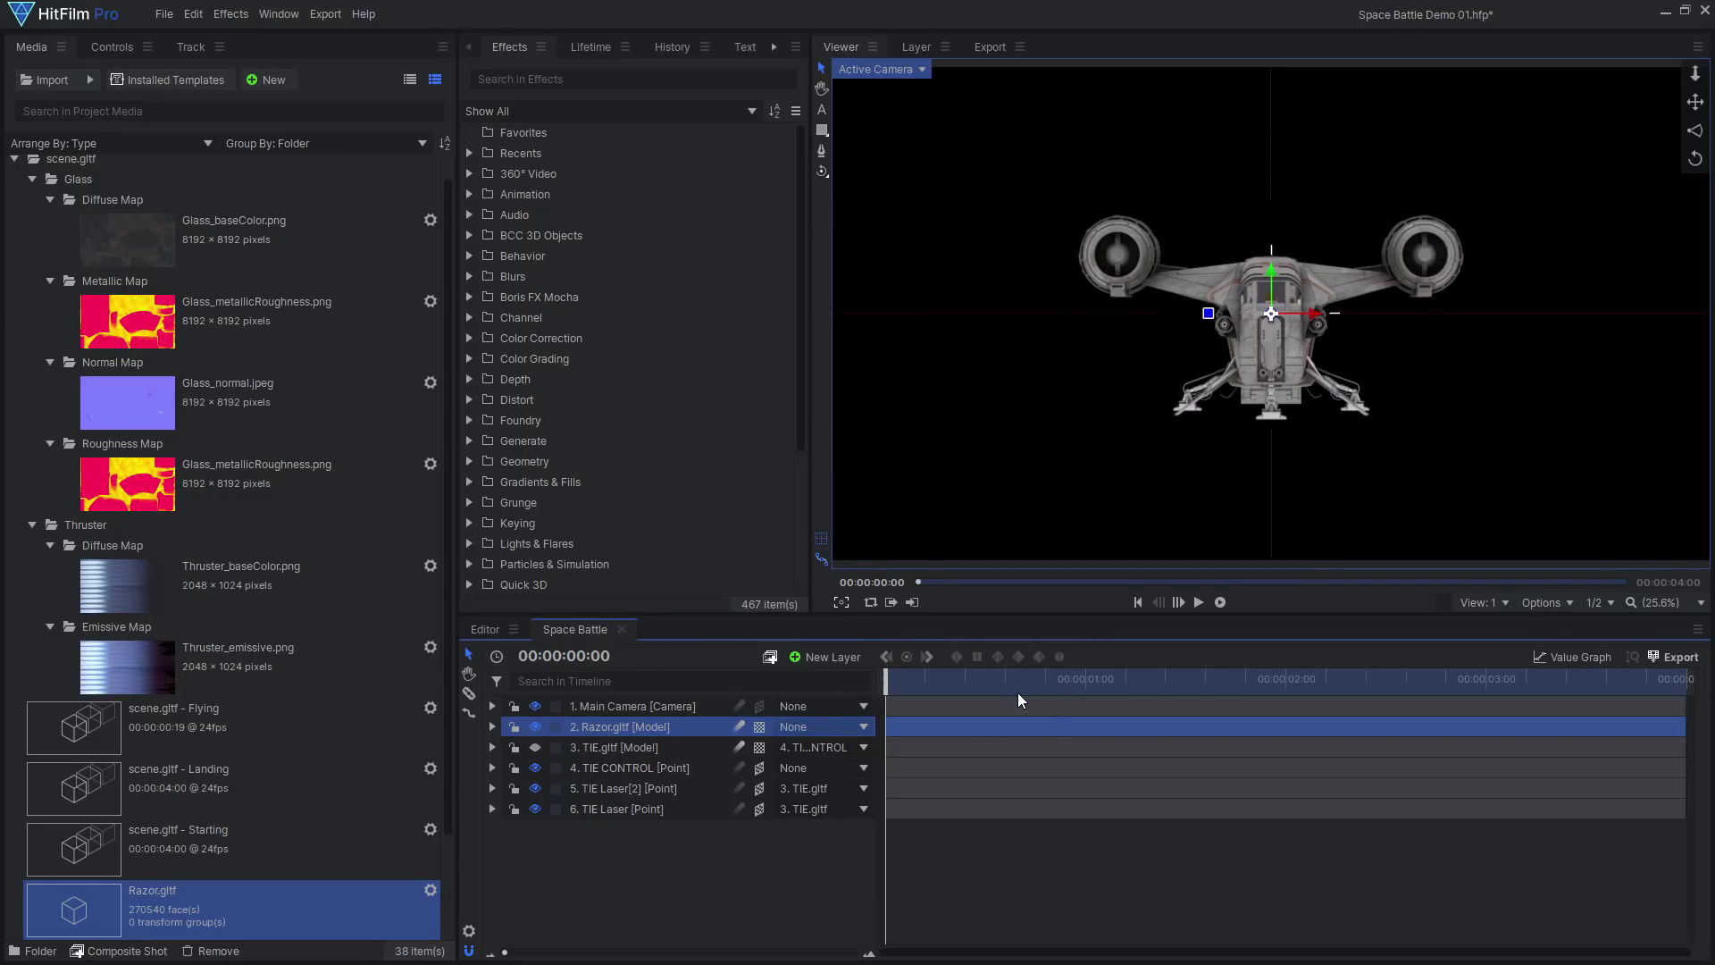
scroll(218, 704, down, 2)
click(213, 597)
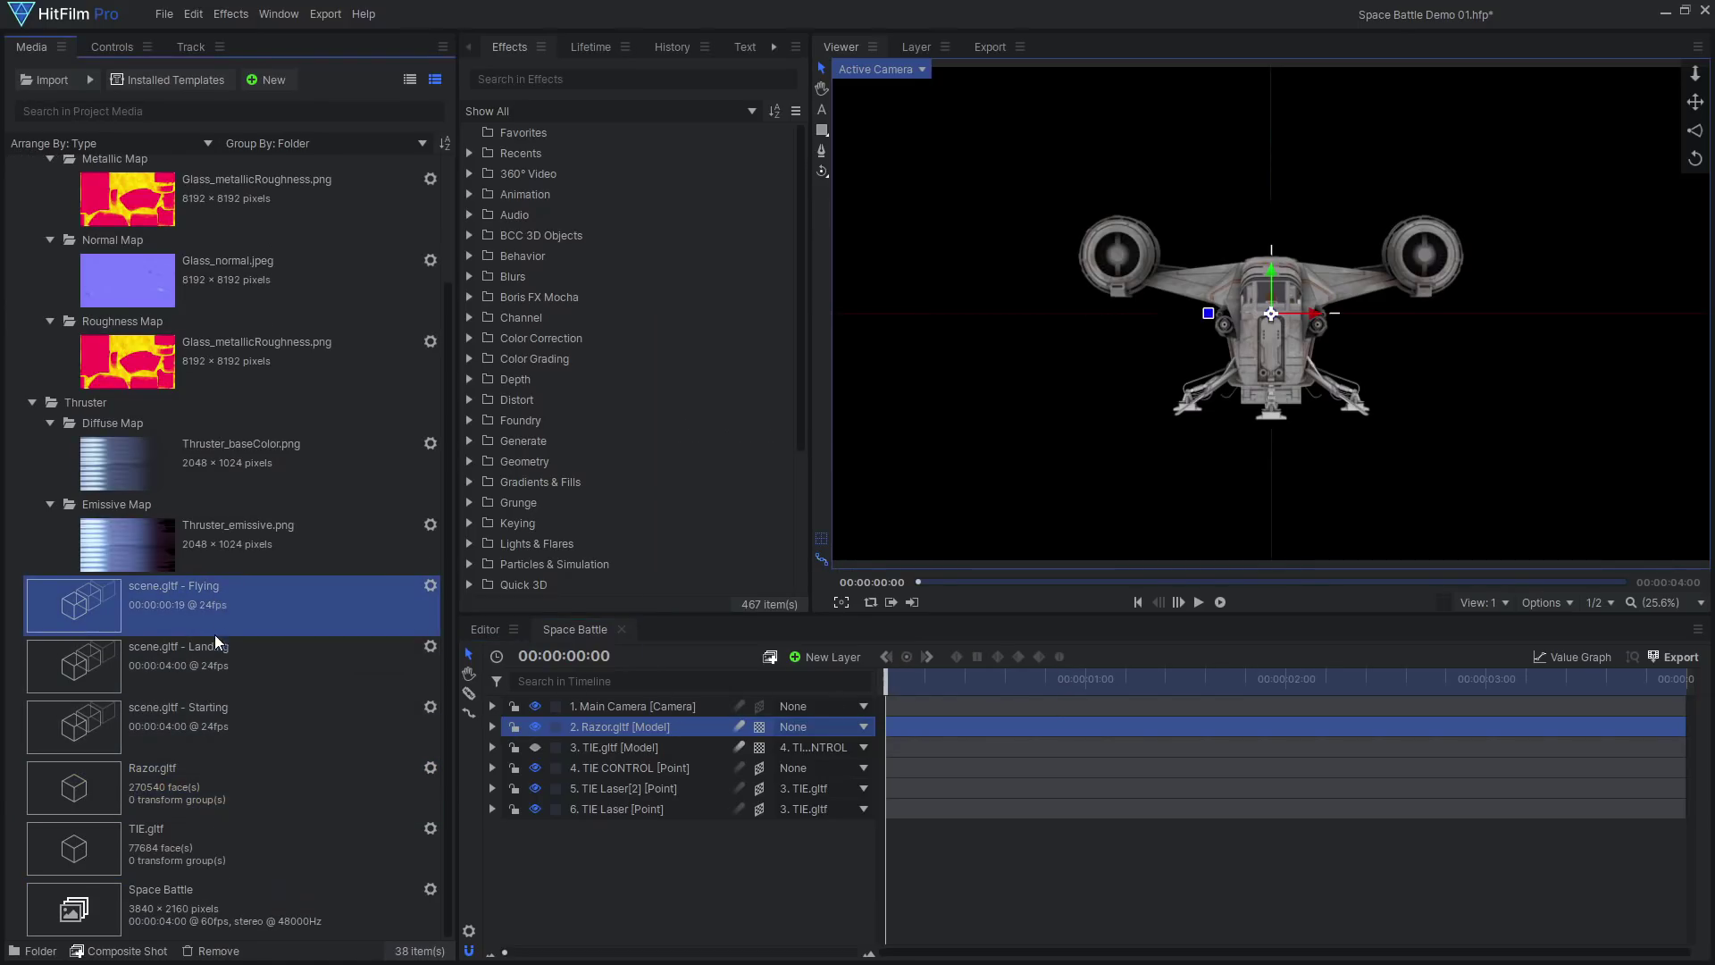
click(225, 678)
click(238, 714)
click(492, 727)
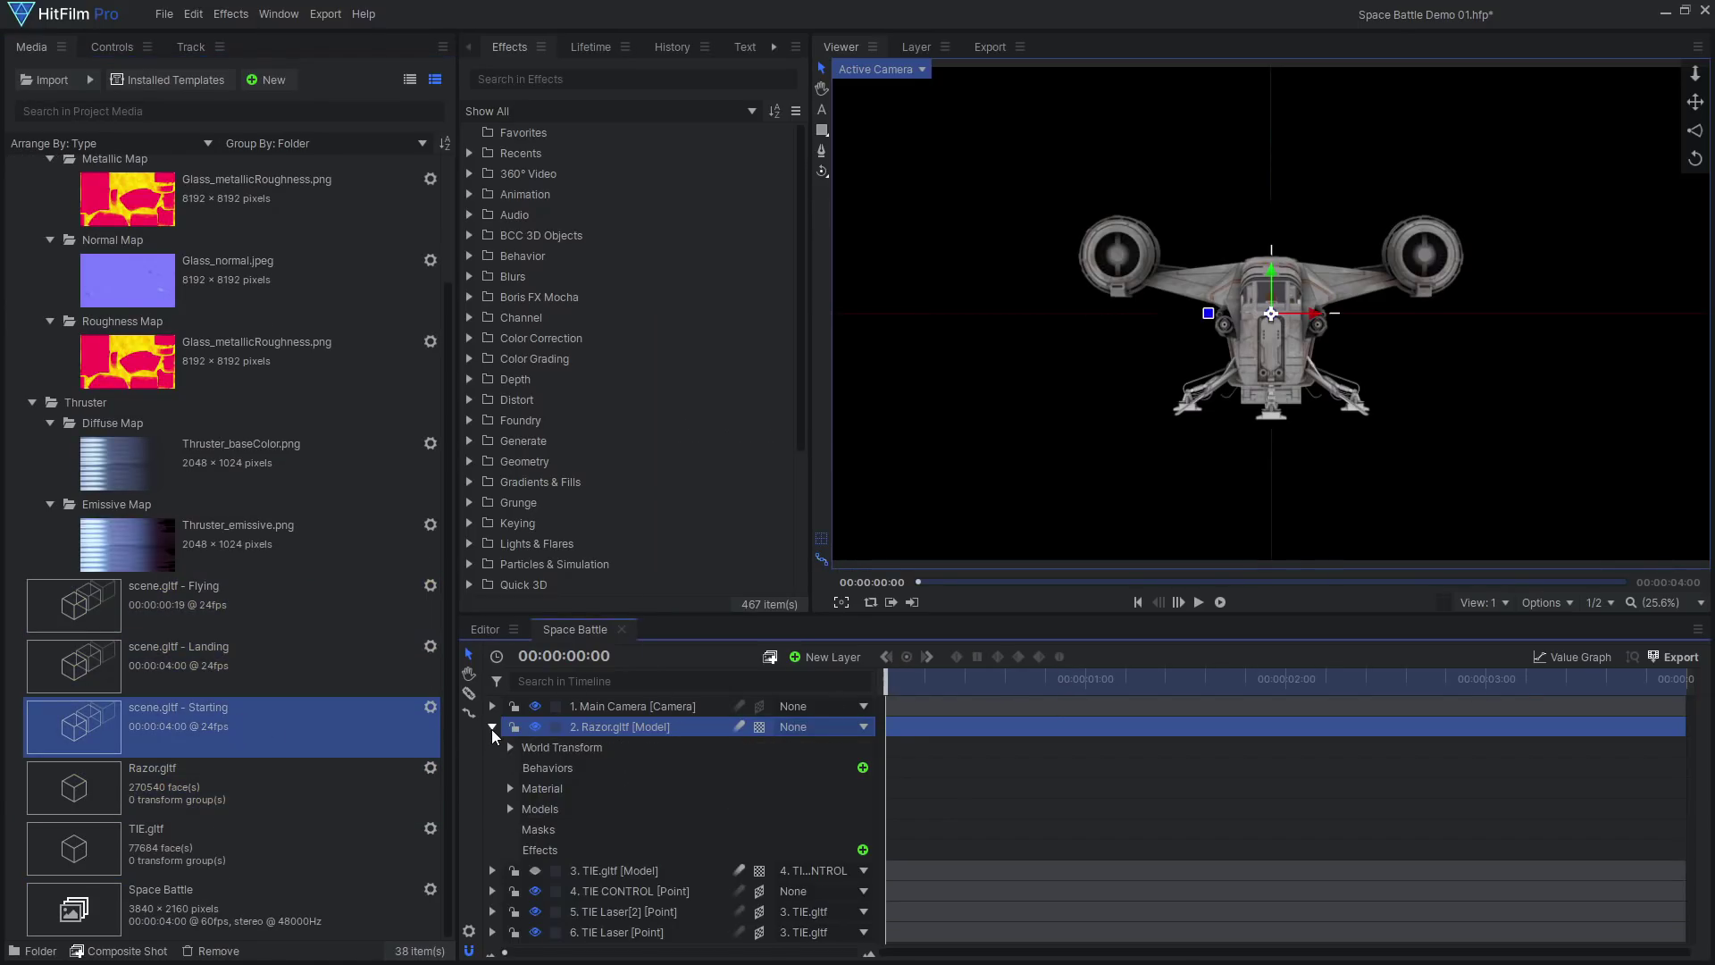
click(510, 809)
click(527, 829)
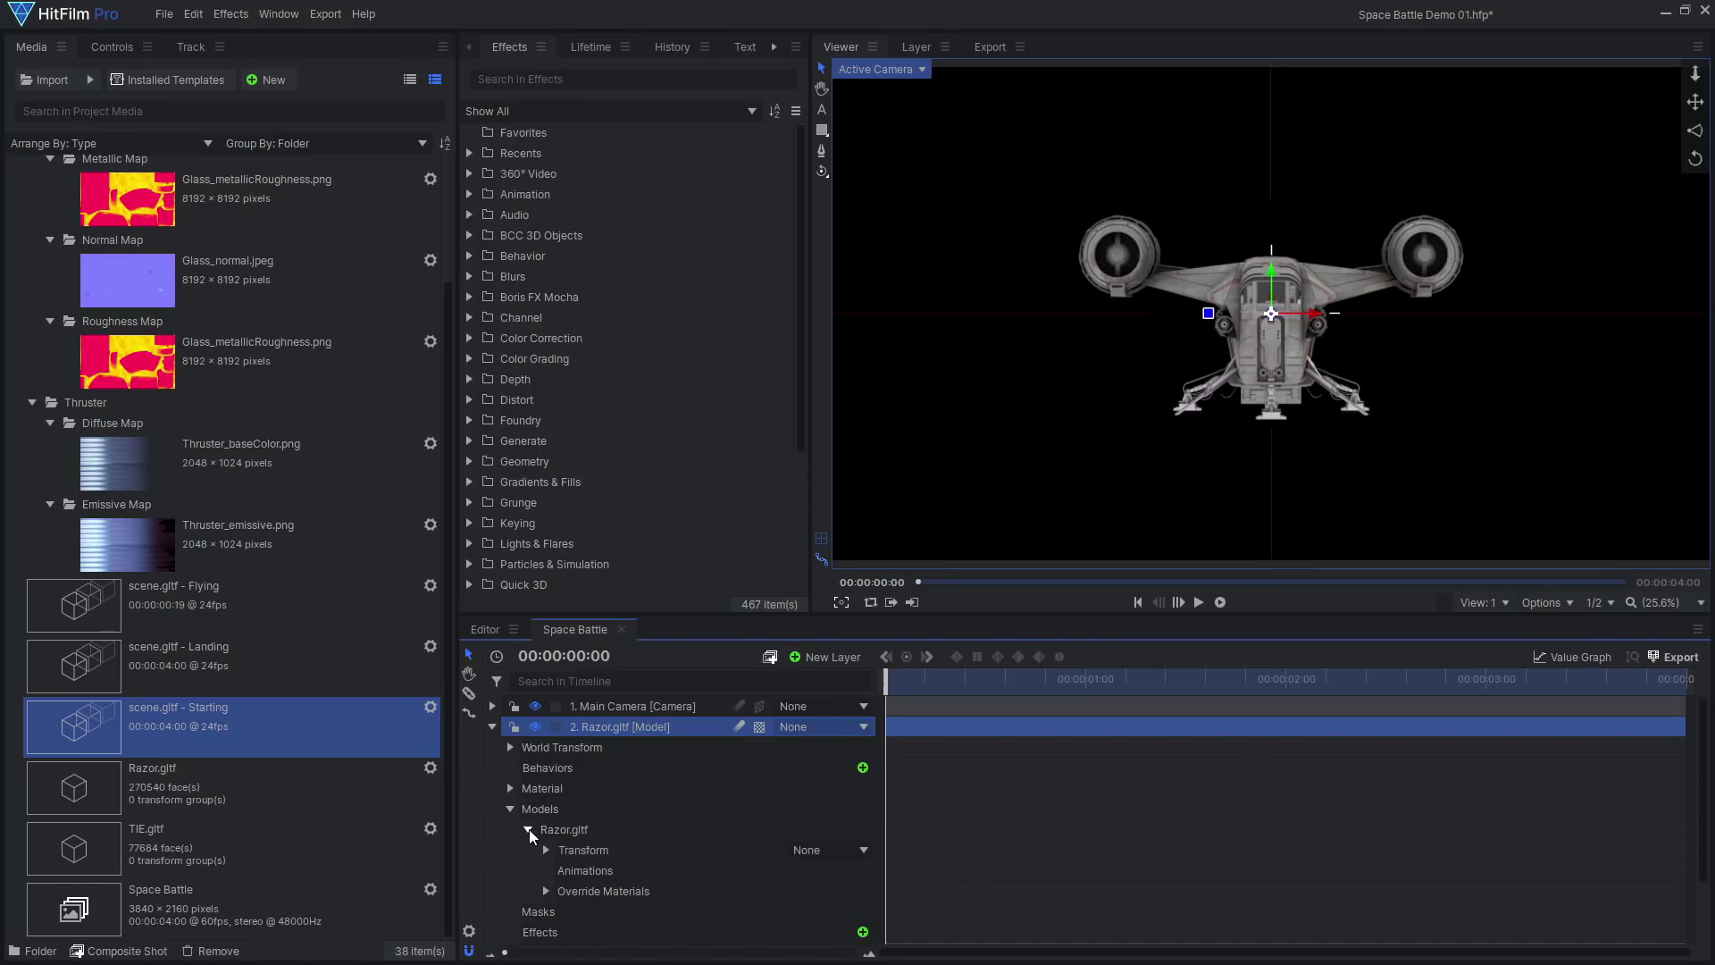
scroll(529, 829, down, 1)
Attach the scene.gltf - Flying animation to Razor.gltf, enable Loop, and scrub to check it.
drag(215, 606, 581, 746)
drag(611, 820, 609, 814)
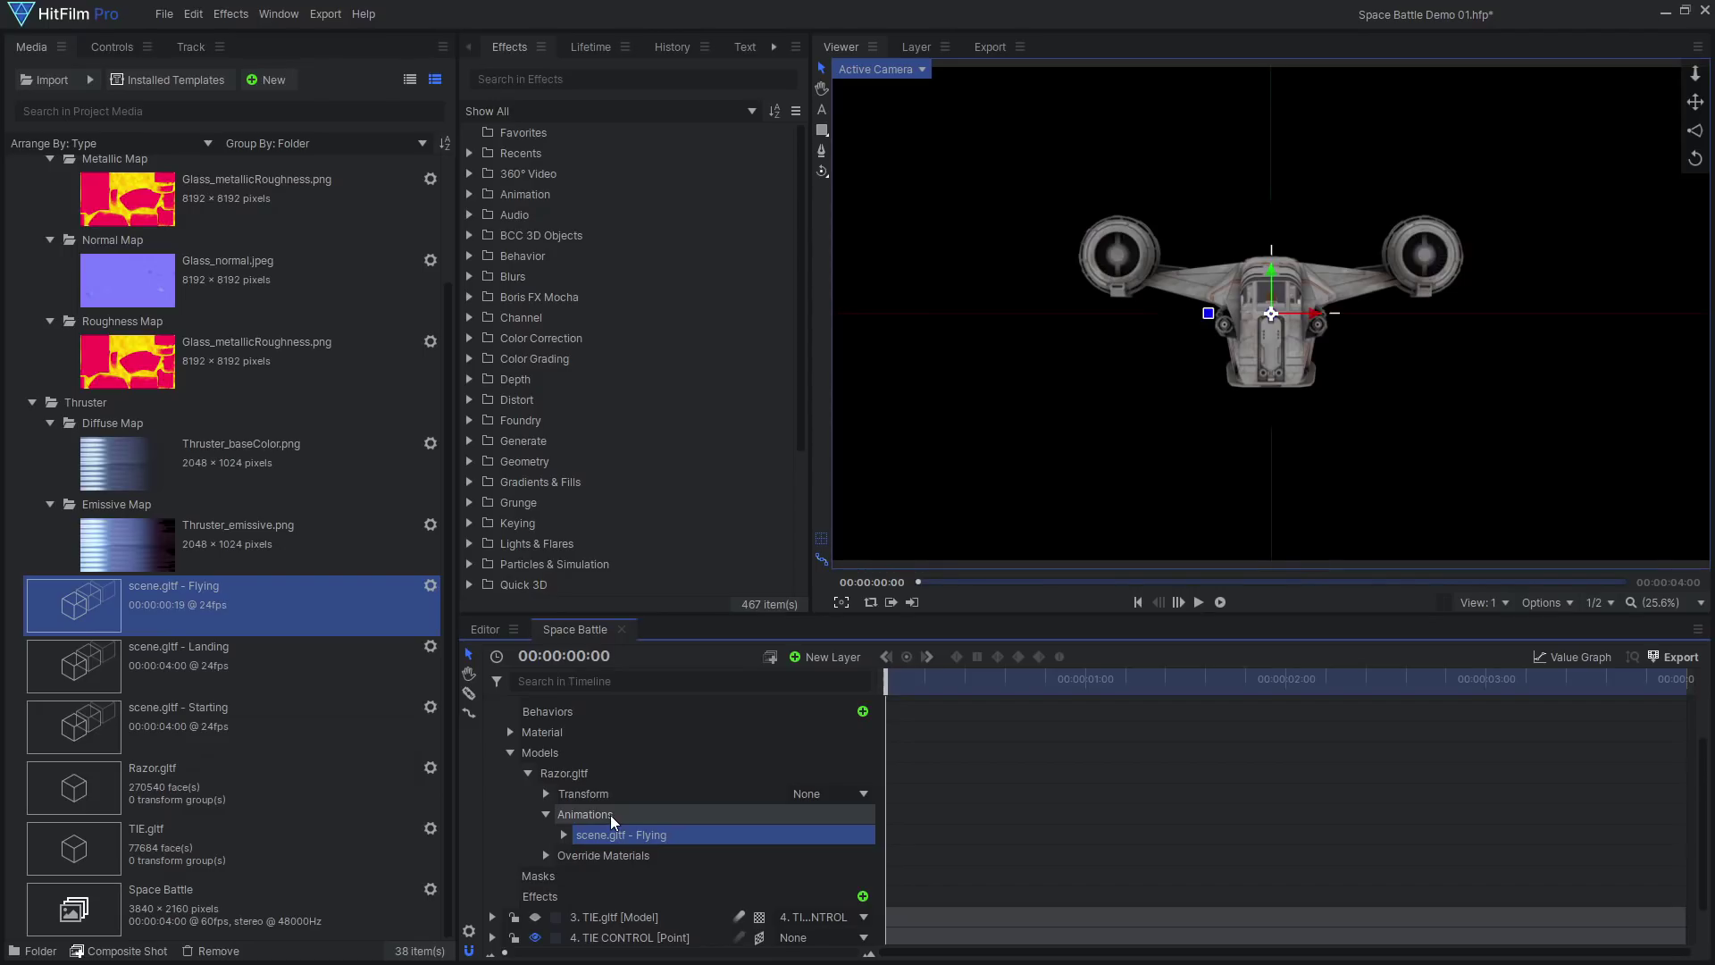
mouse_move(920, 684)
mouse_down()
mouse_move(1277, 685)
mouse_move(942, 691)
mouse_up()
click(564, 834)
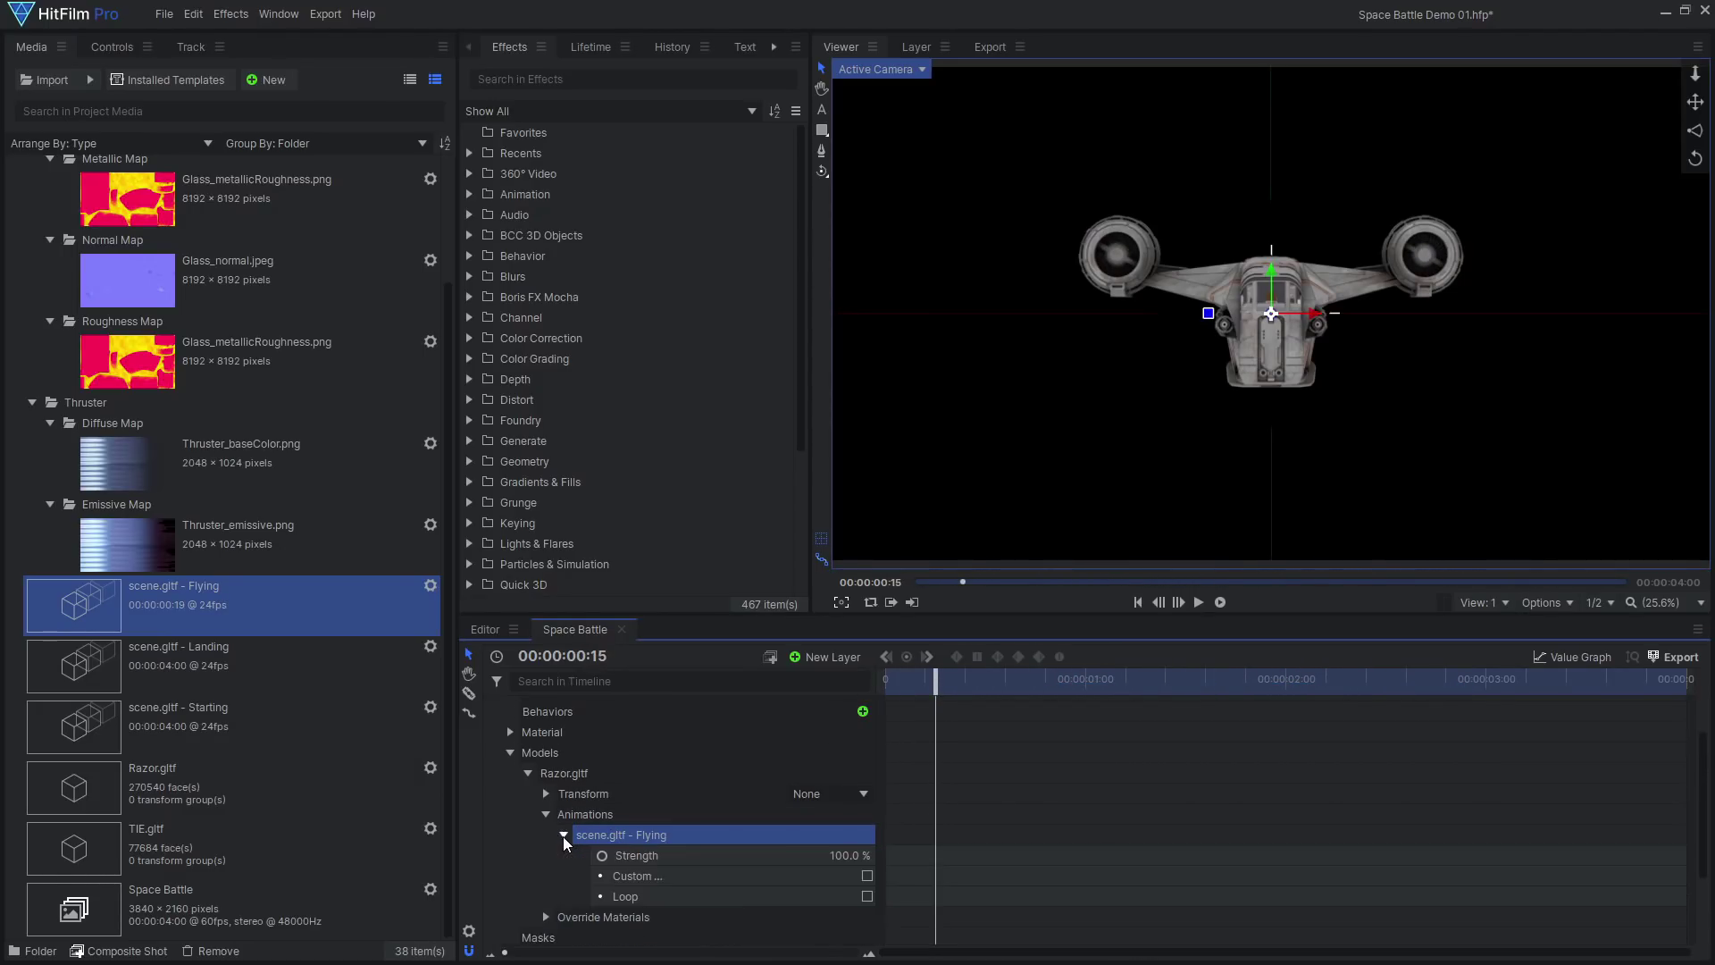
click(865, 897)
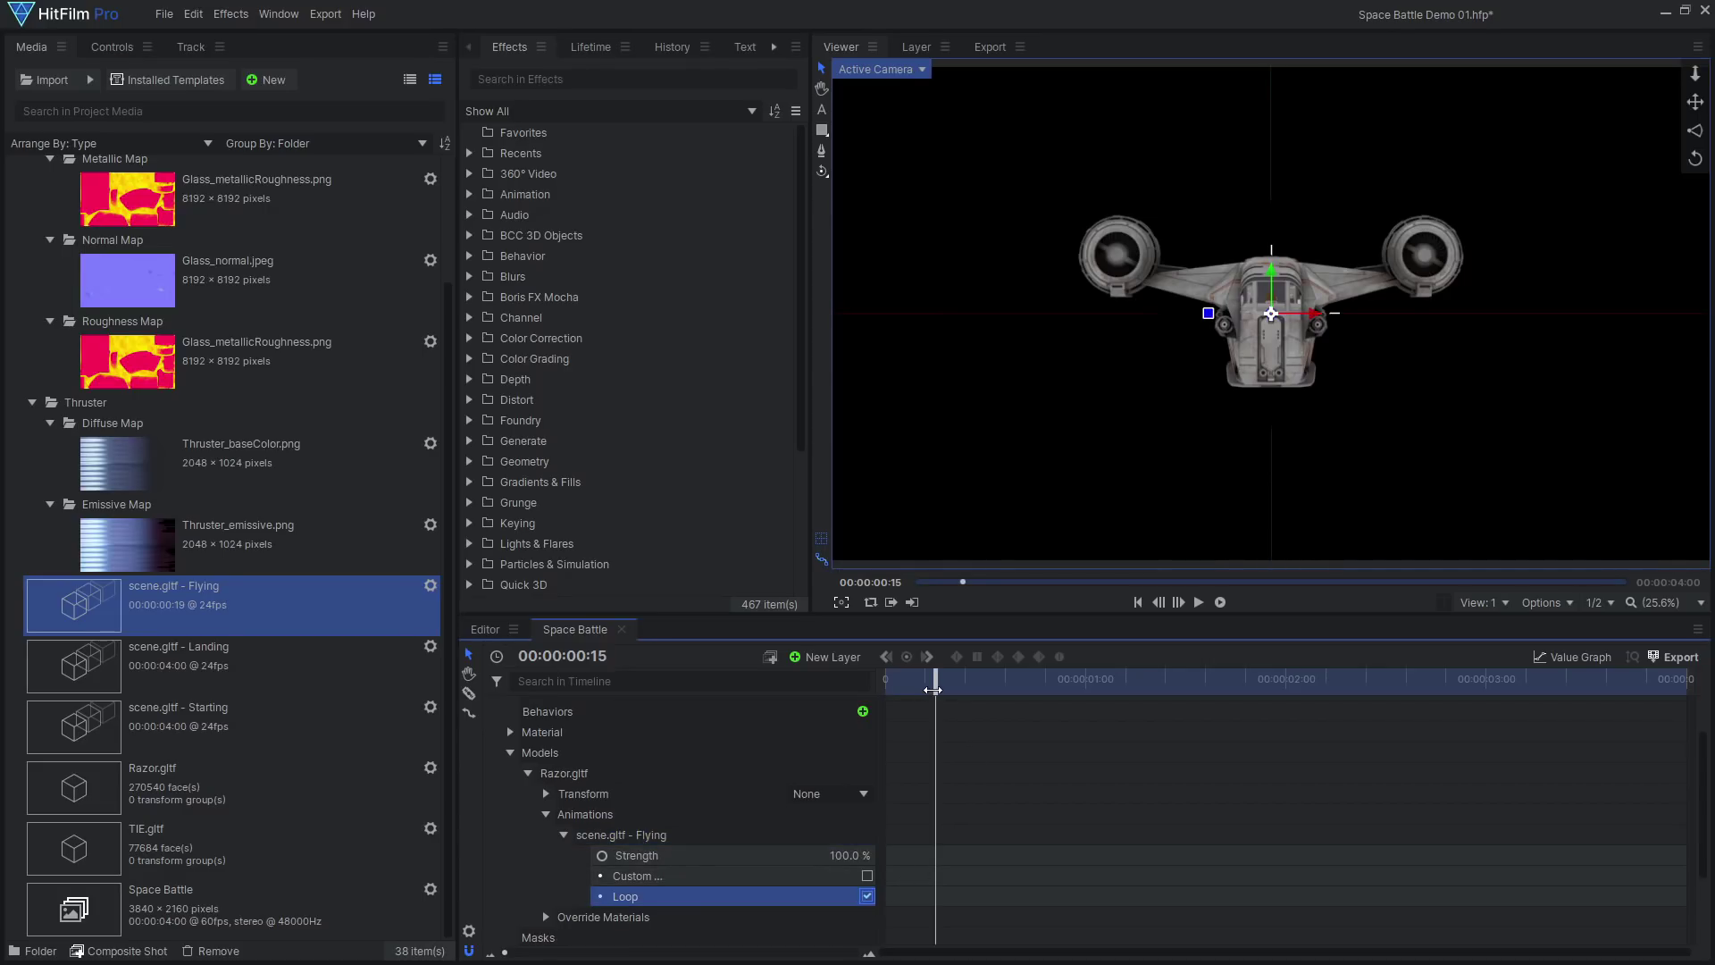
drag(932, 689, 1615, 687)
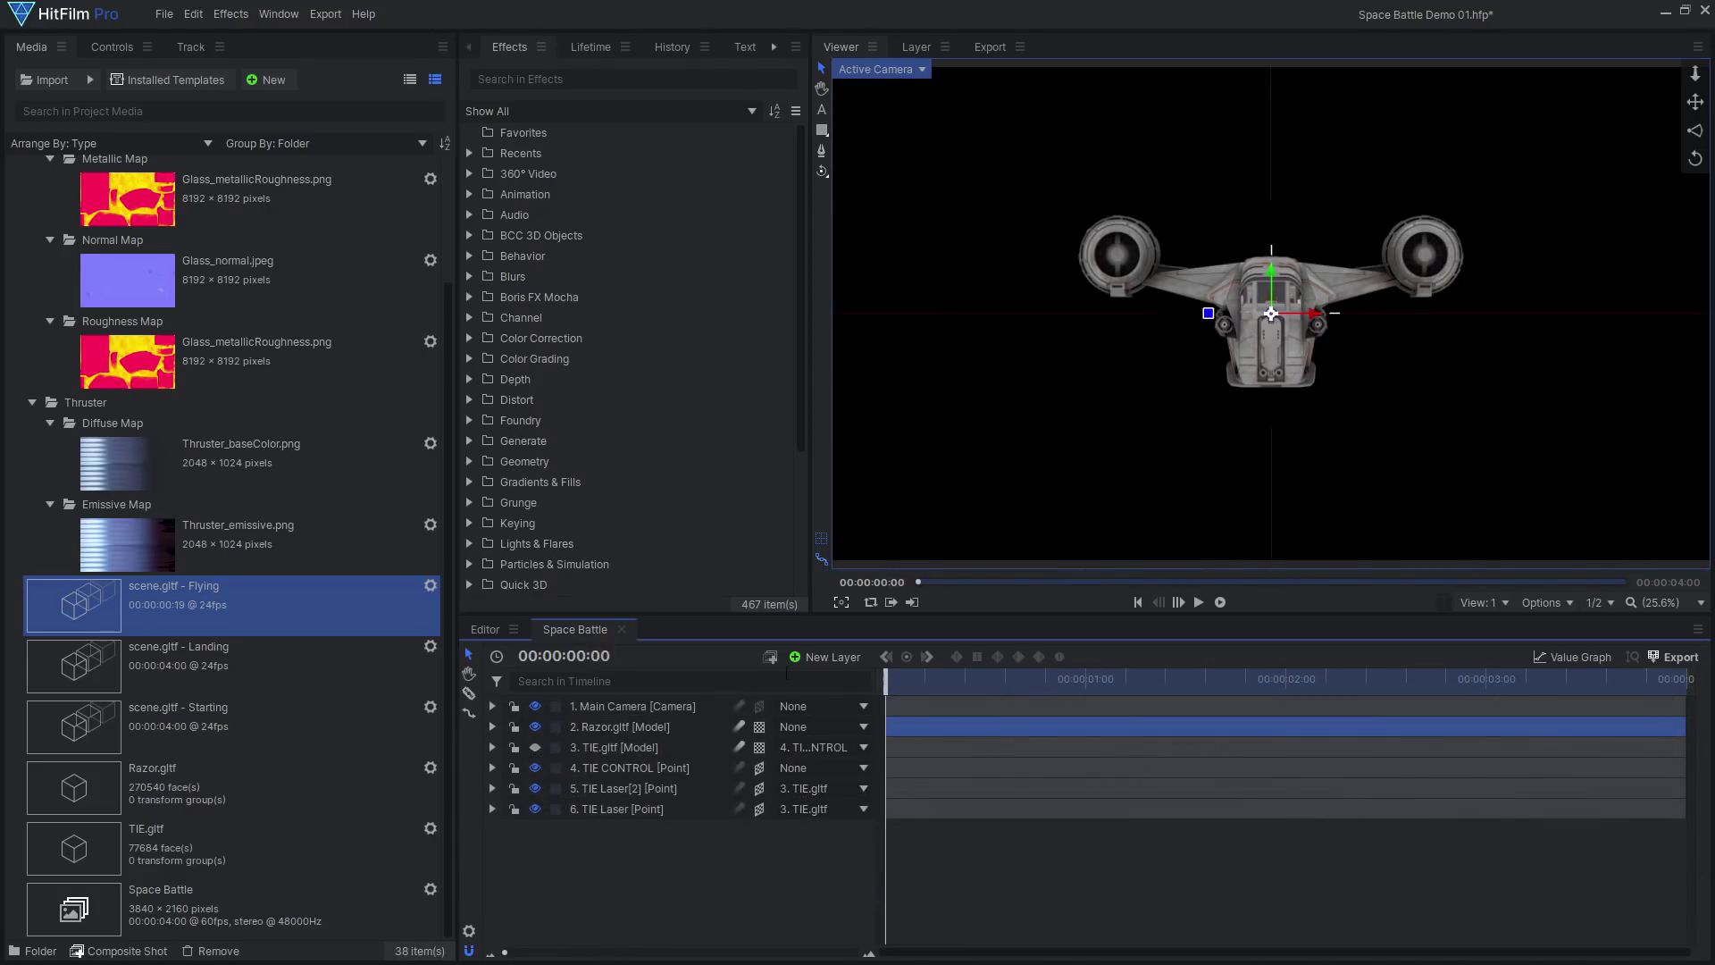
Add a point layer named RAZOR CONTROL and make it Razor.gltf's parent.
click(814, 659)
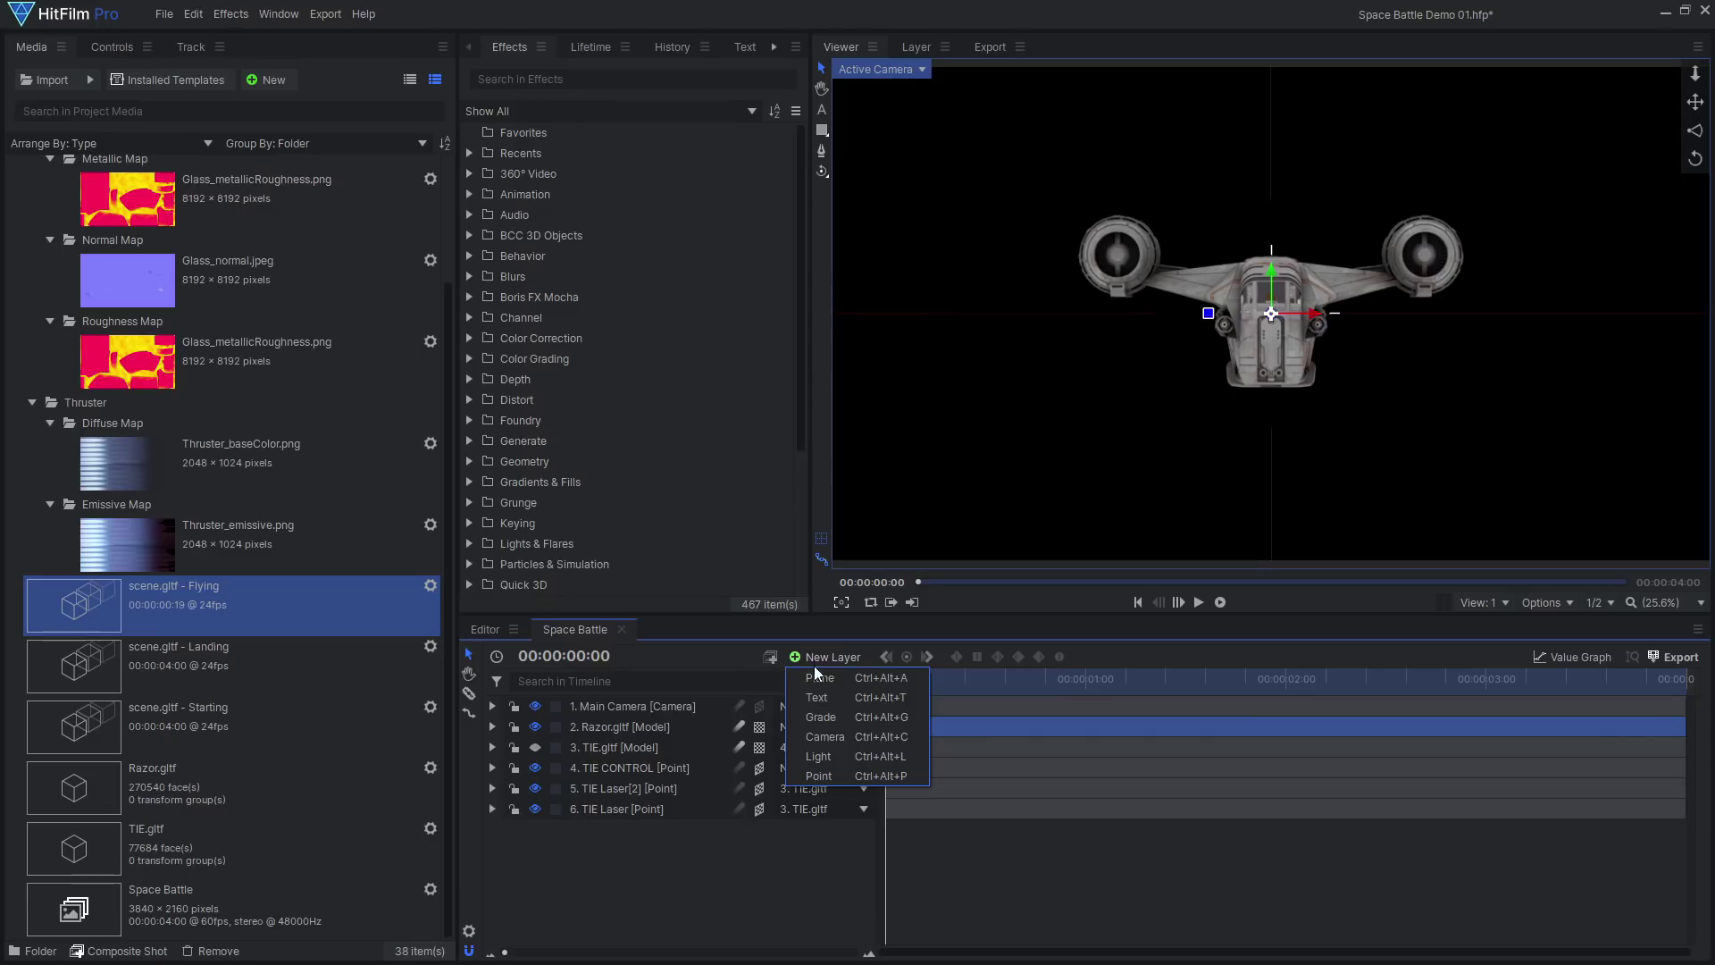
click(819, 777)
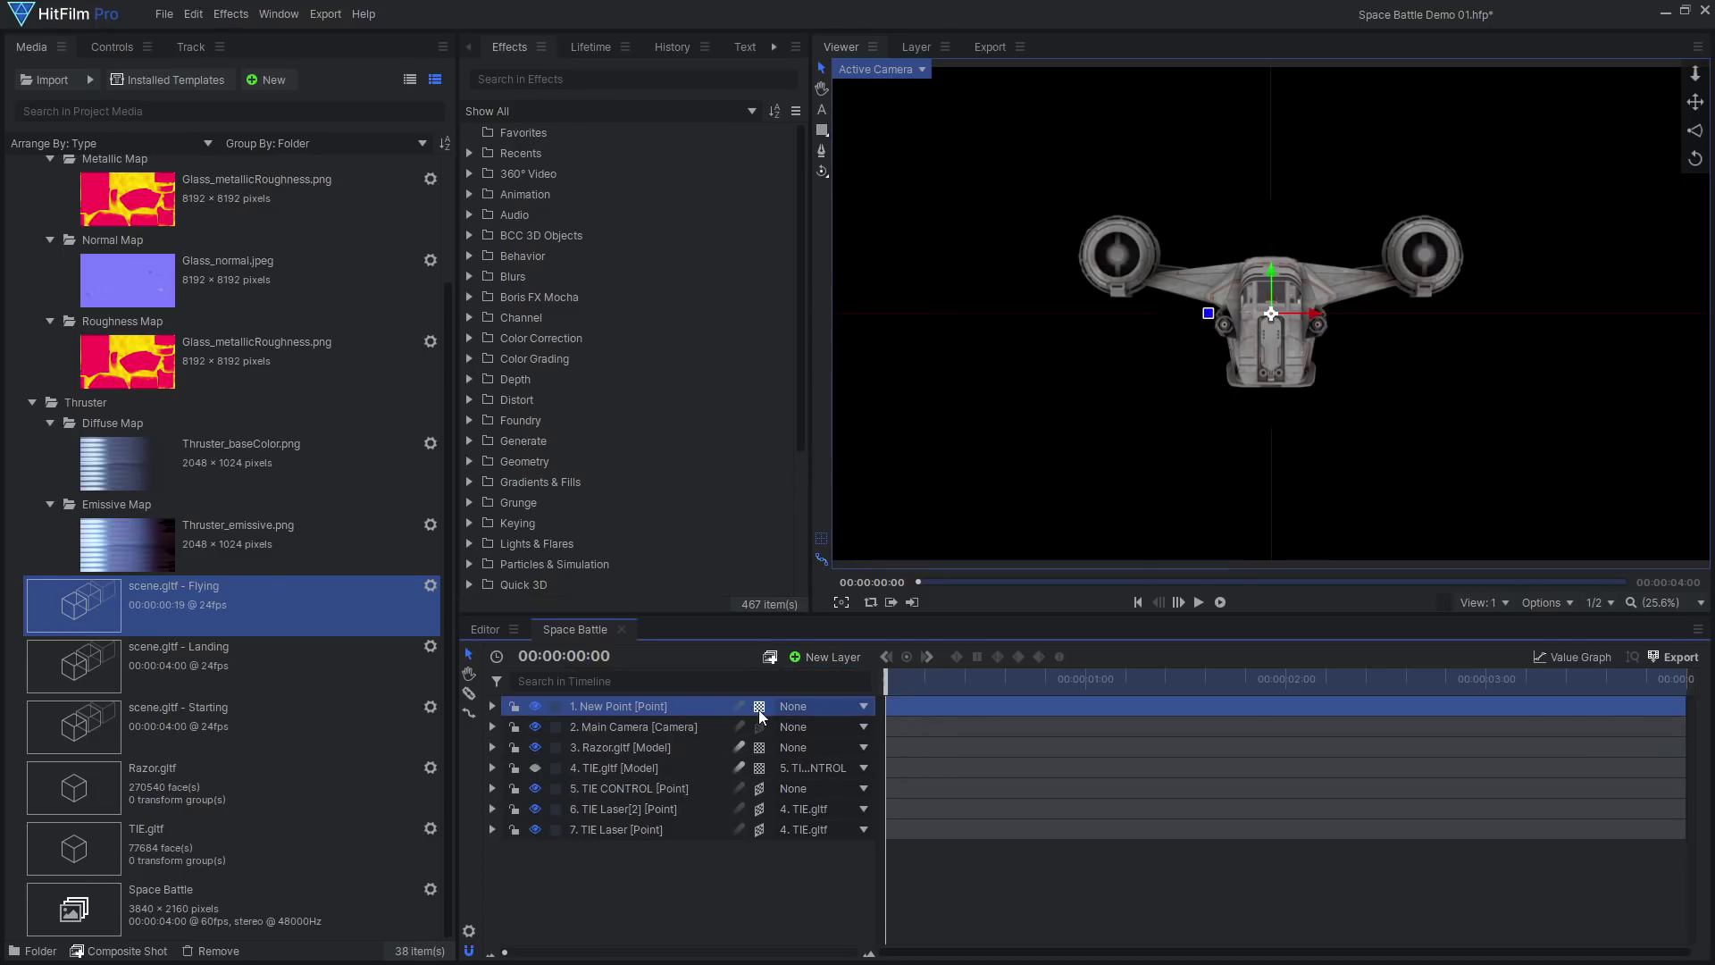
right_click(656, 709)
click(697, 477)
text(RAZOR CONTROL)
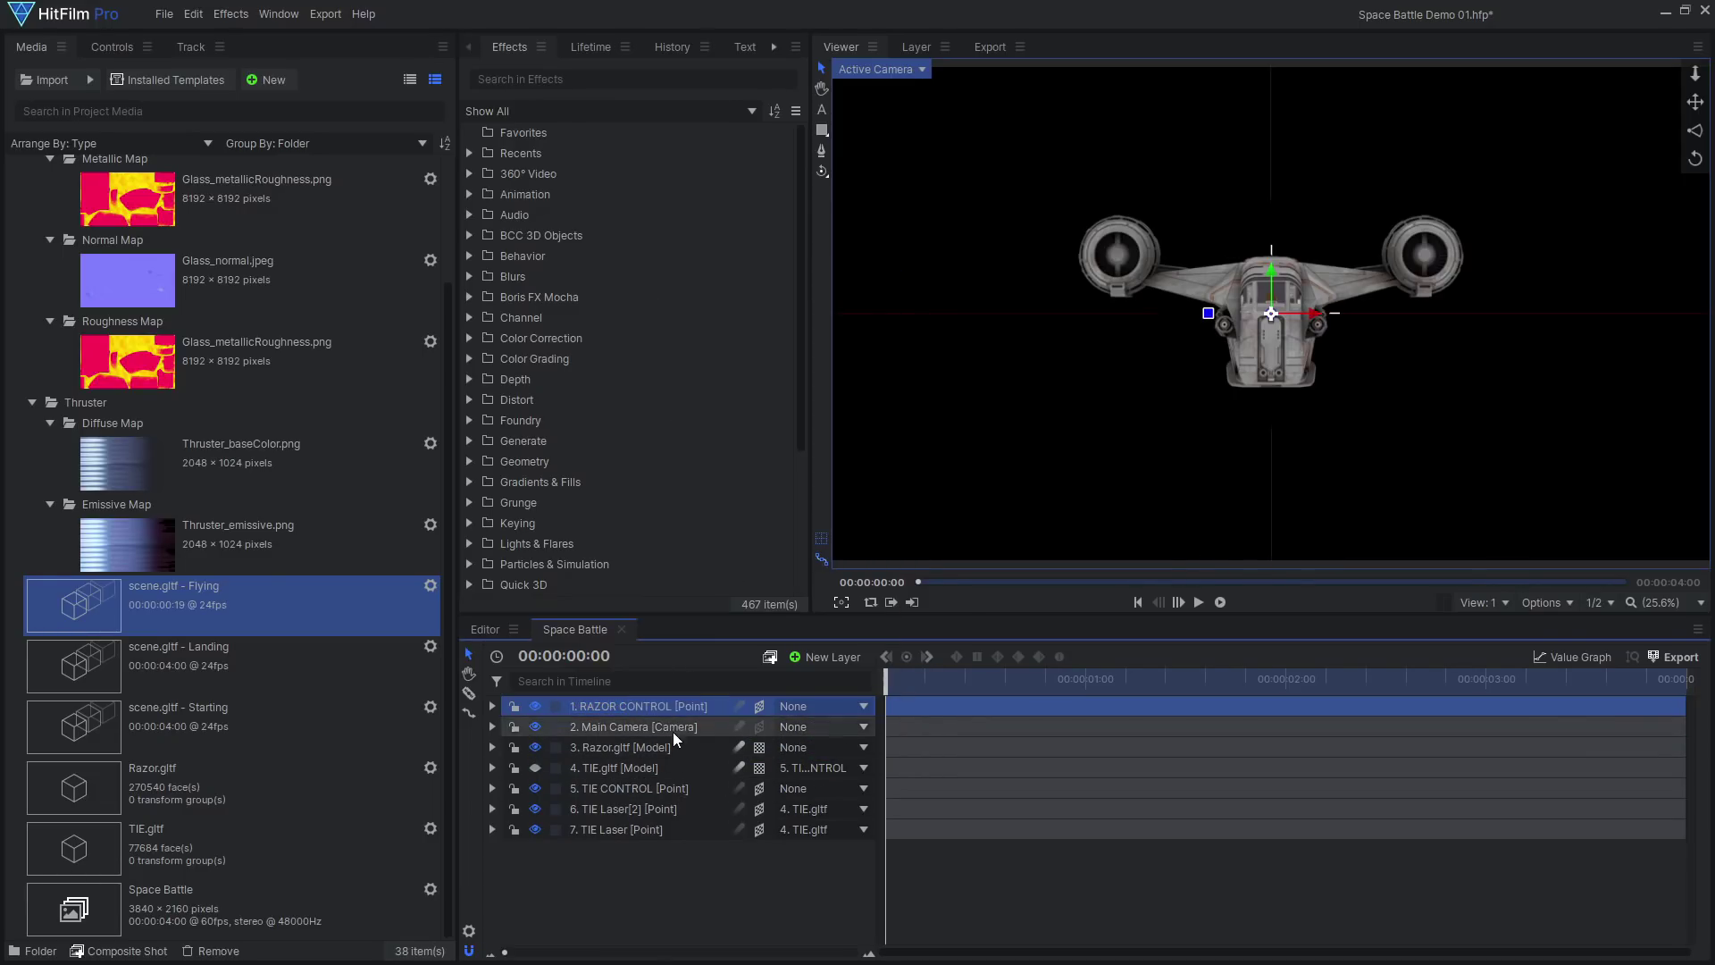
click(672, 747)
click(809, 749)
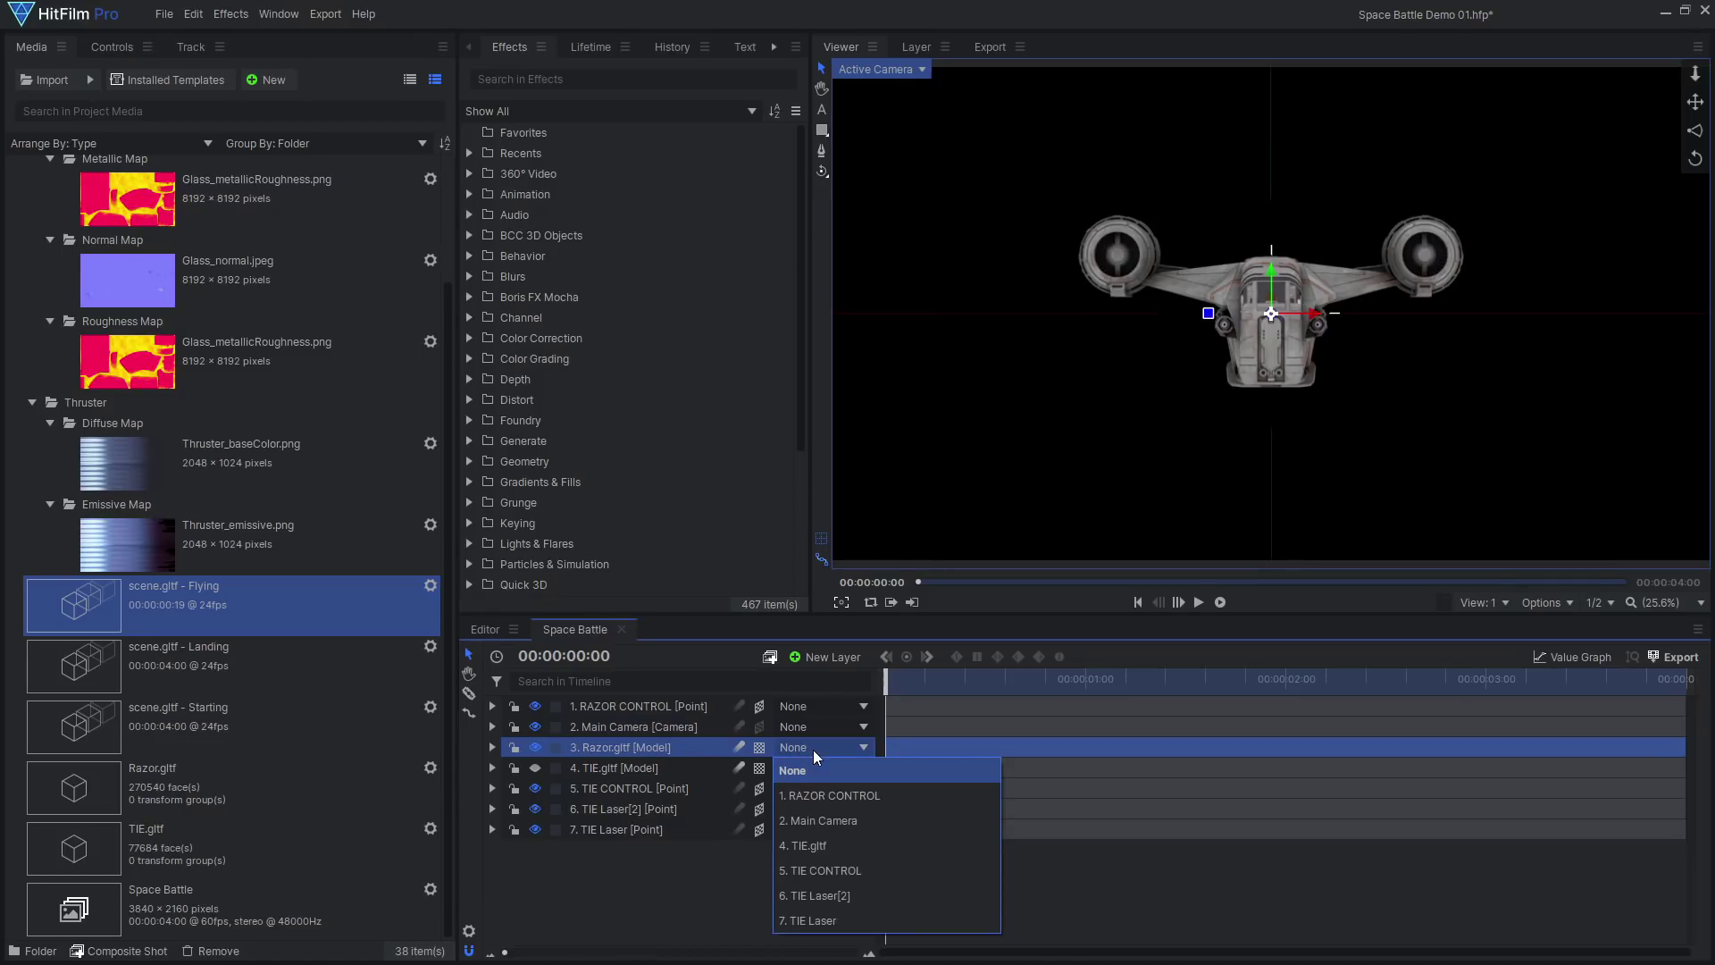
click(846, 795)
drag(625, 705, 553, 757)
Make TIE.gltf visible again and set its scale to 30%.
click(535, 768)
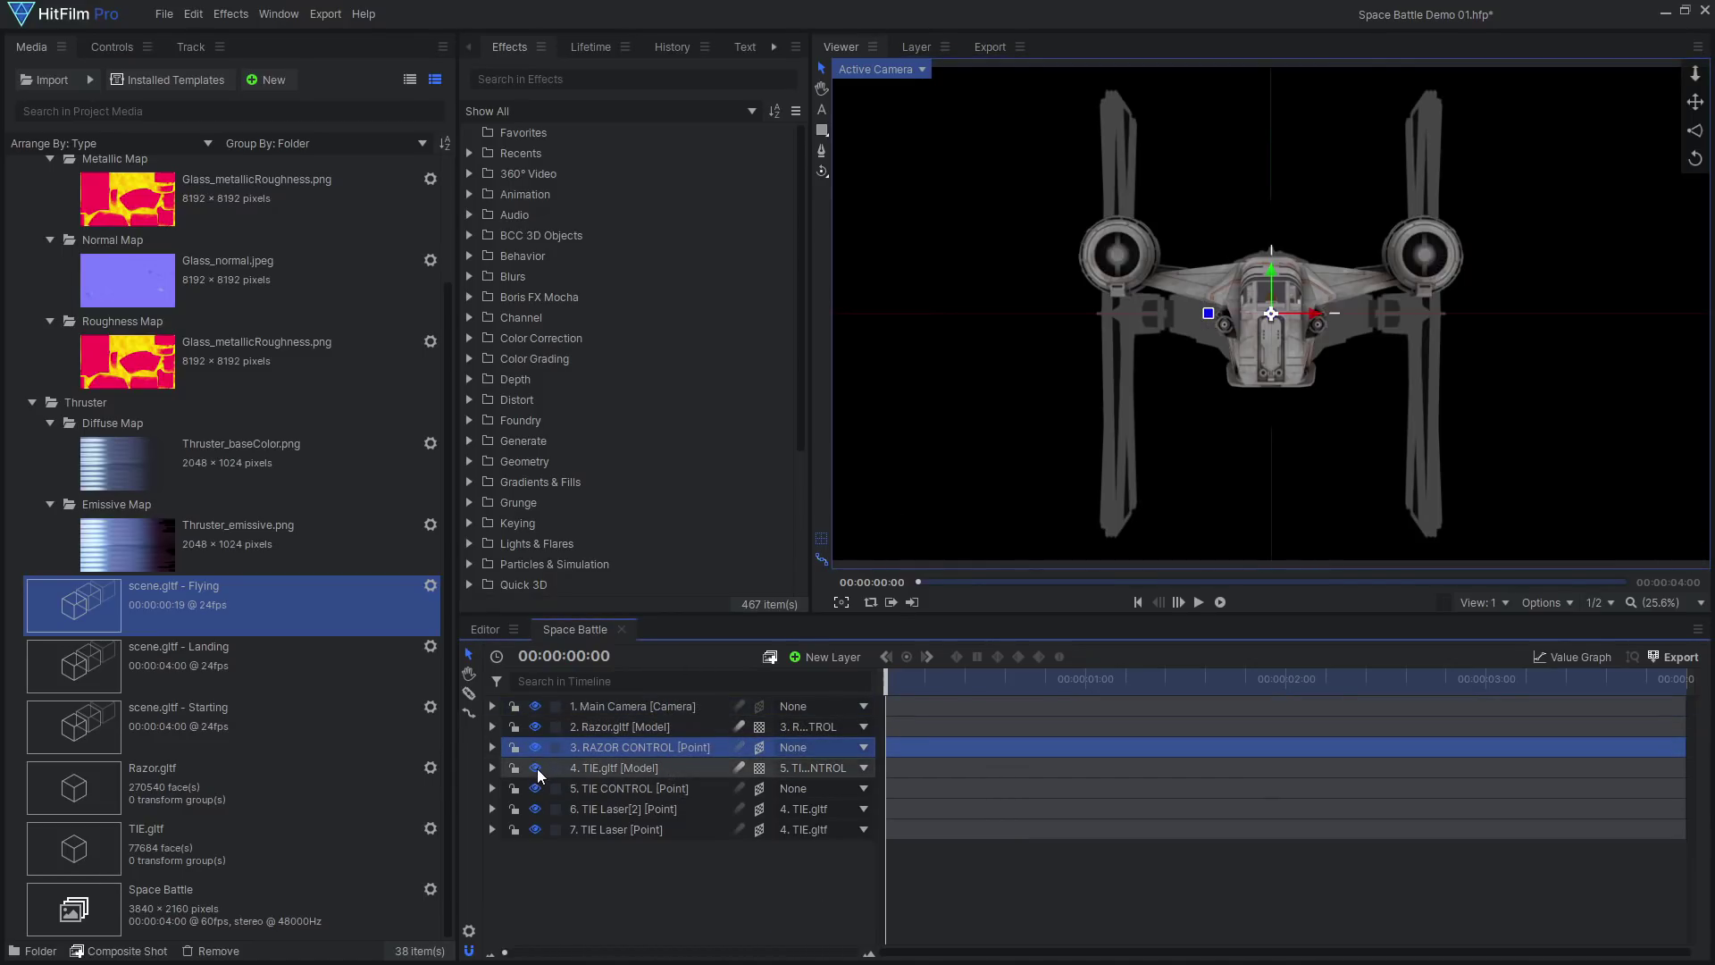
click(659, 766)
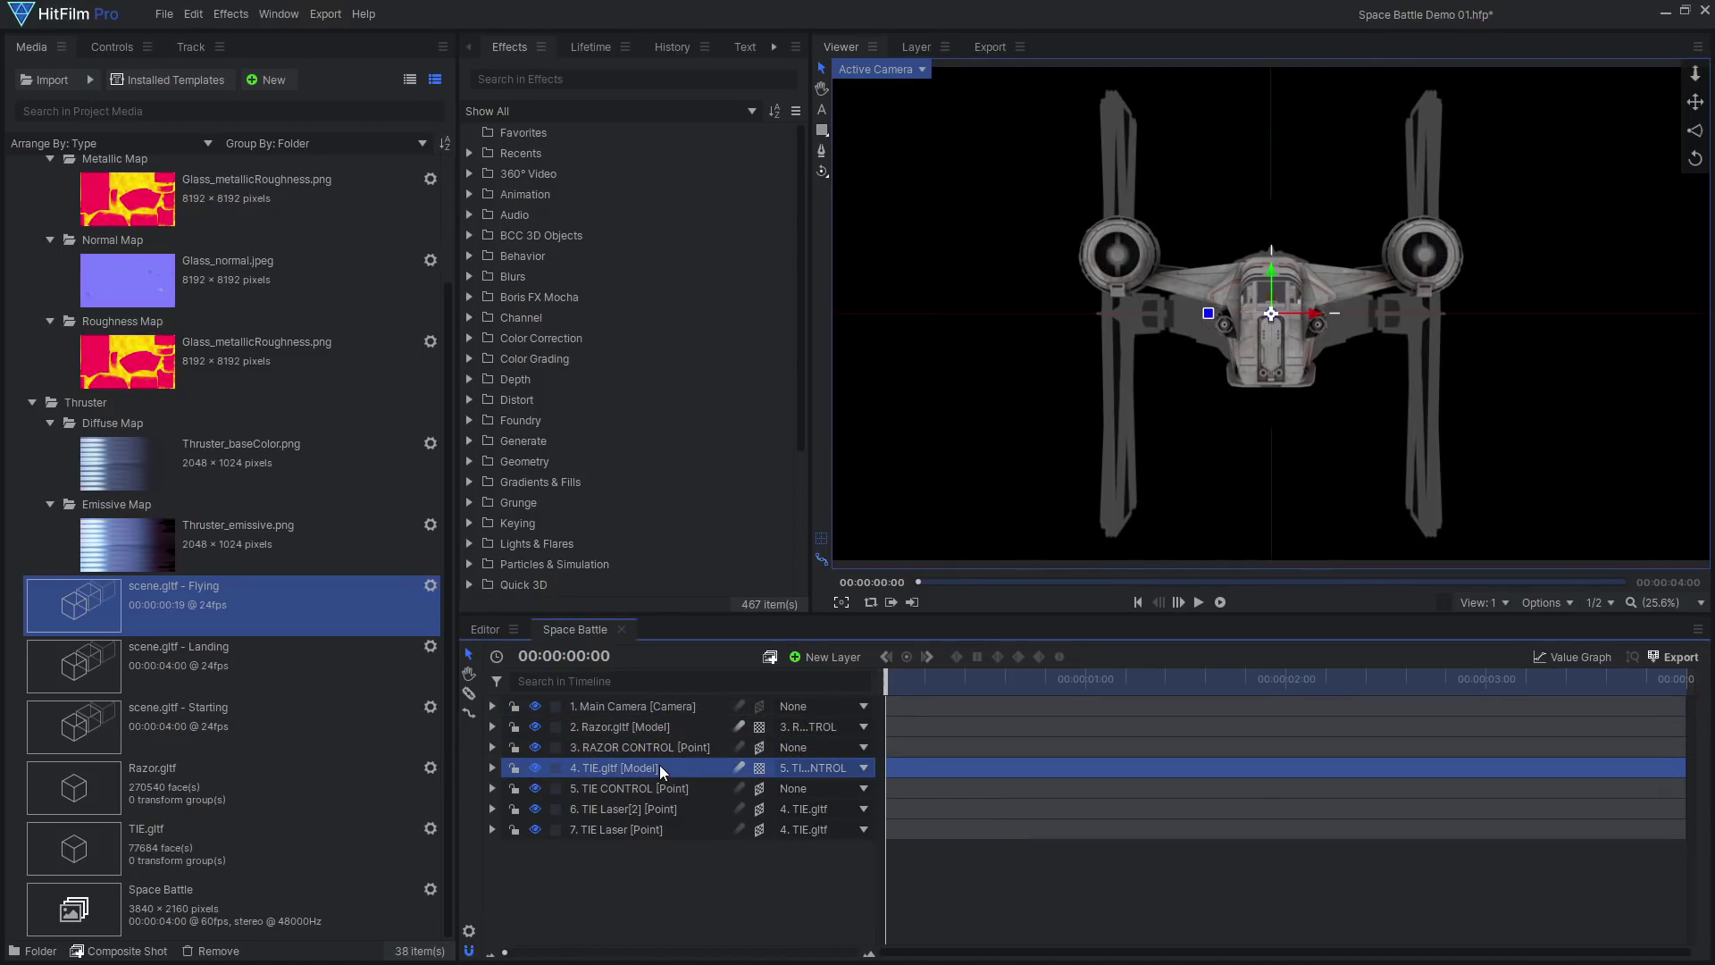
click(112, 50)
click(15, 159)
click(440, 241)
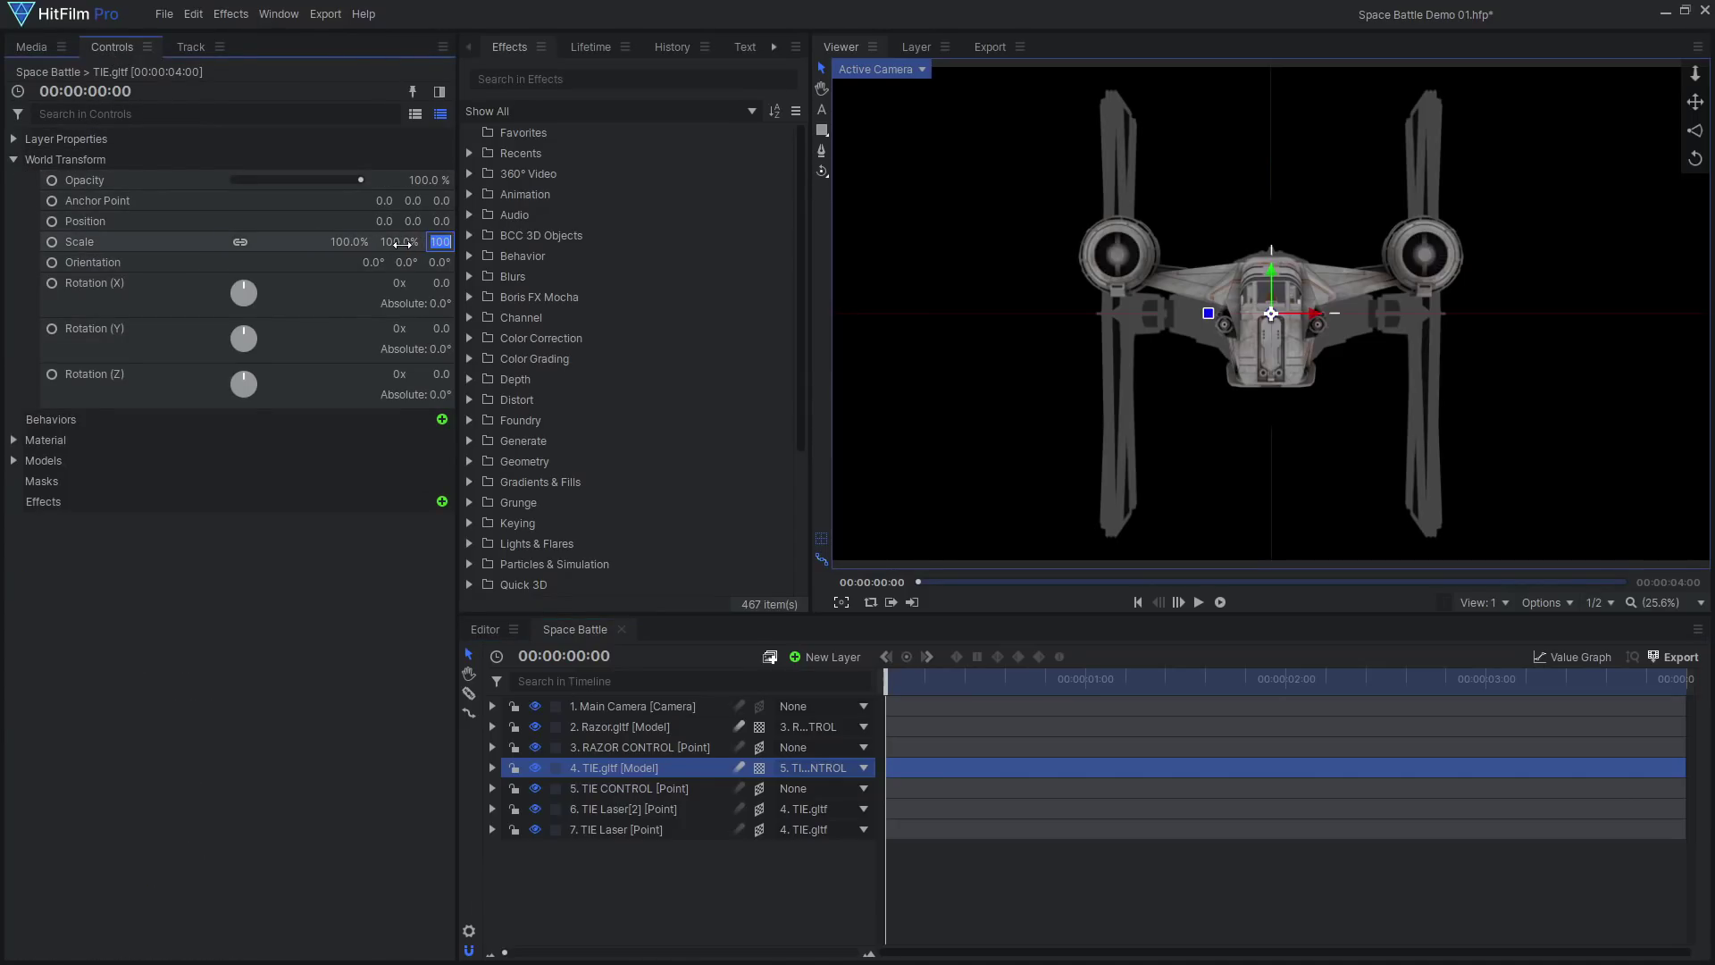
text(30)
key(Return)
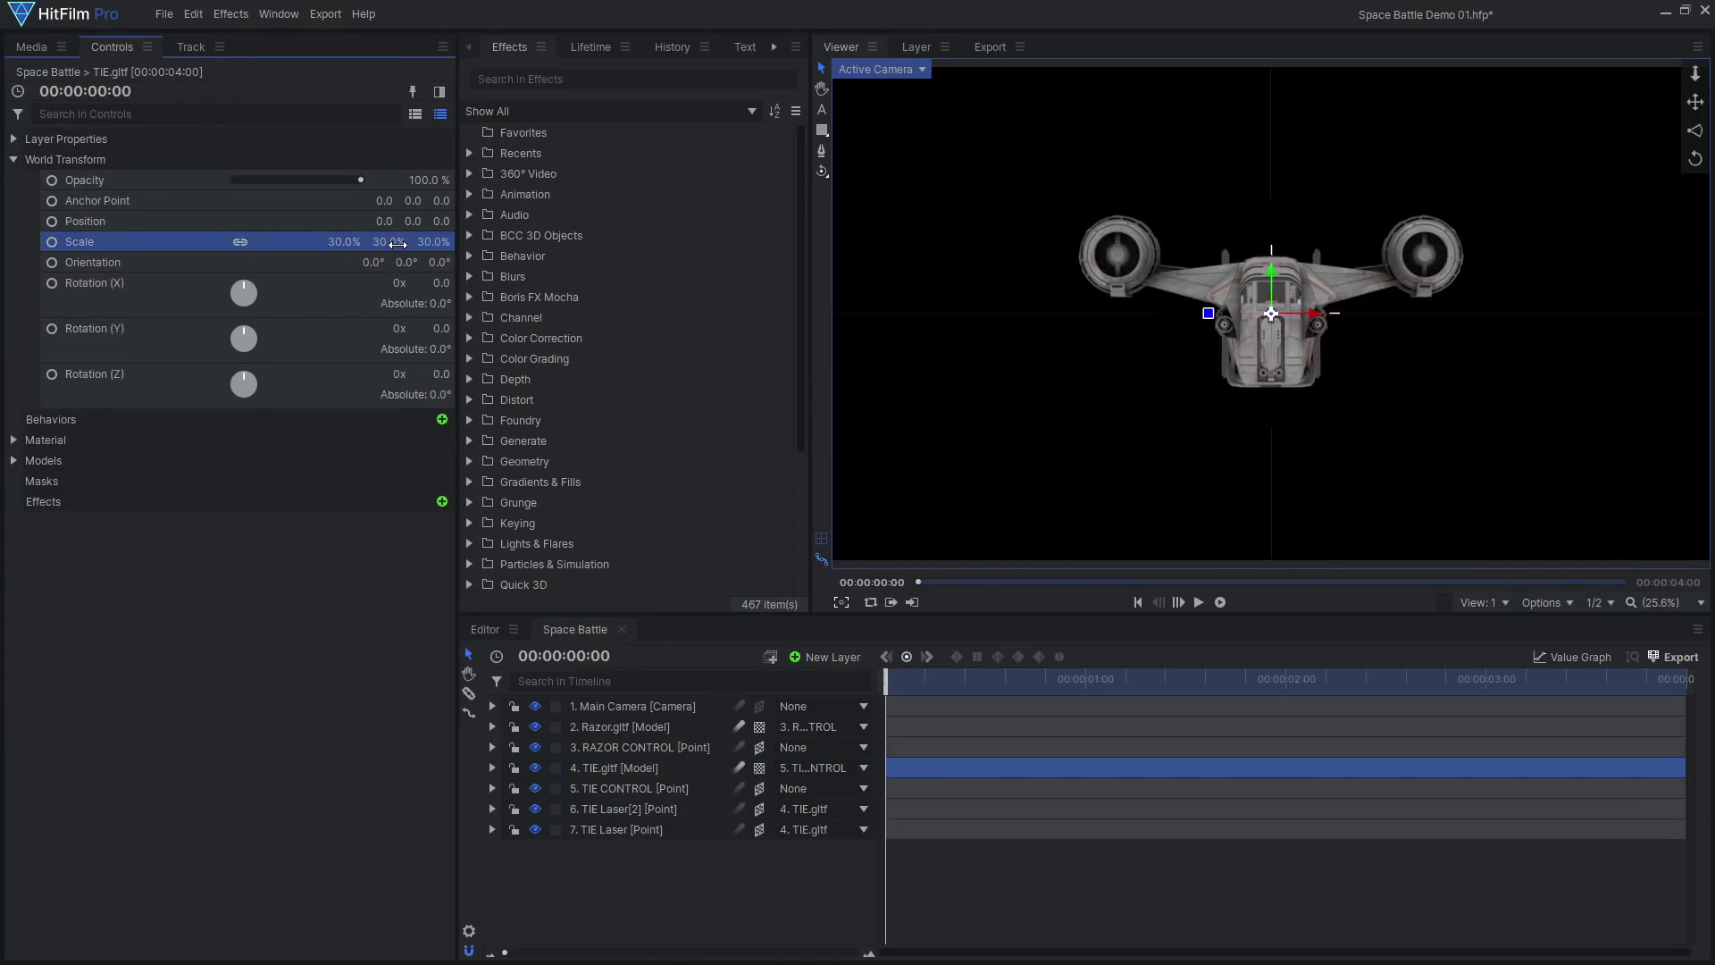
click(615, 807)
Select the TIE Laser layer, clear the selection, and rotate the ship in the properties preview.
click(624, 820)
click(643, 847)
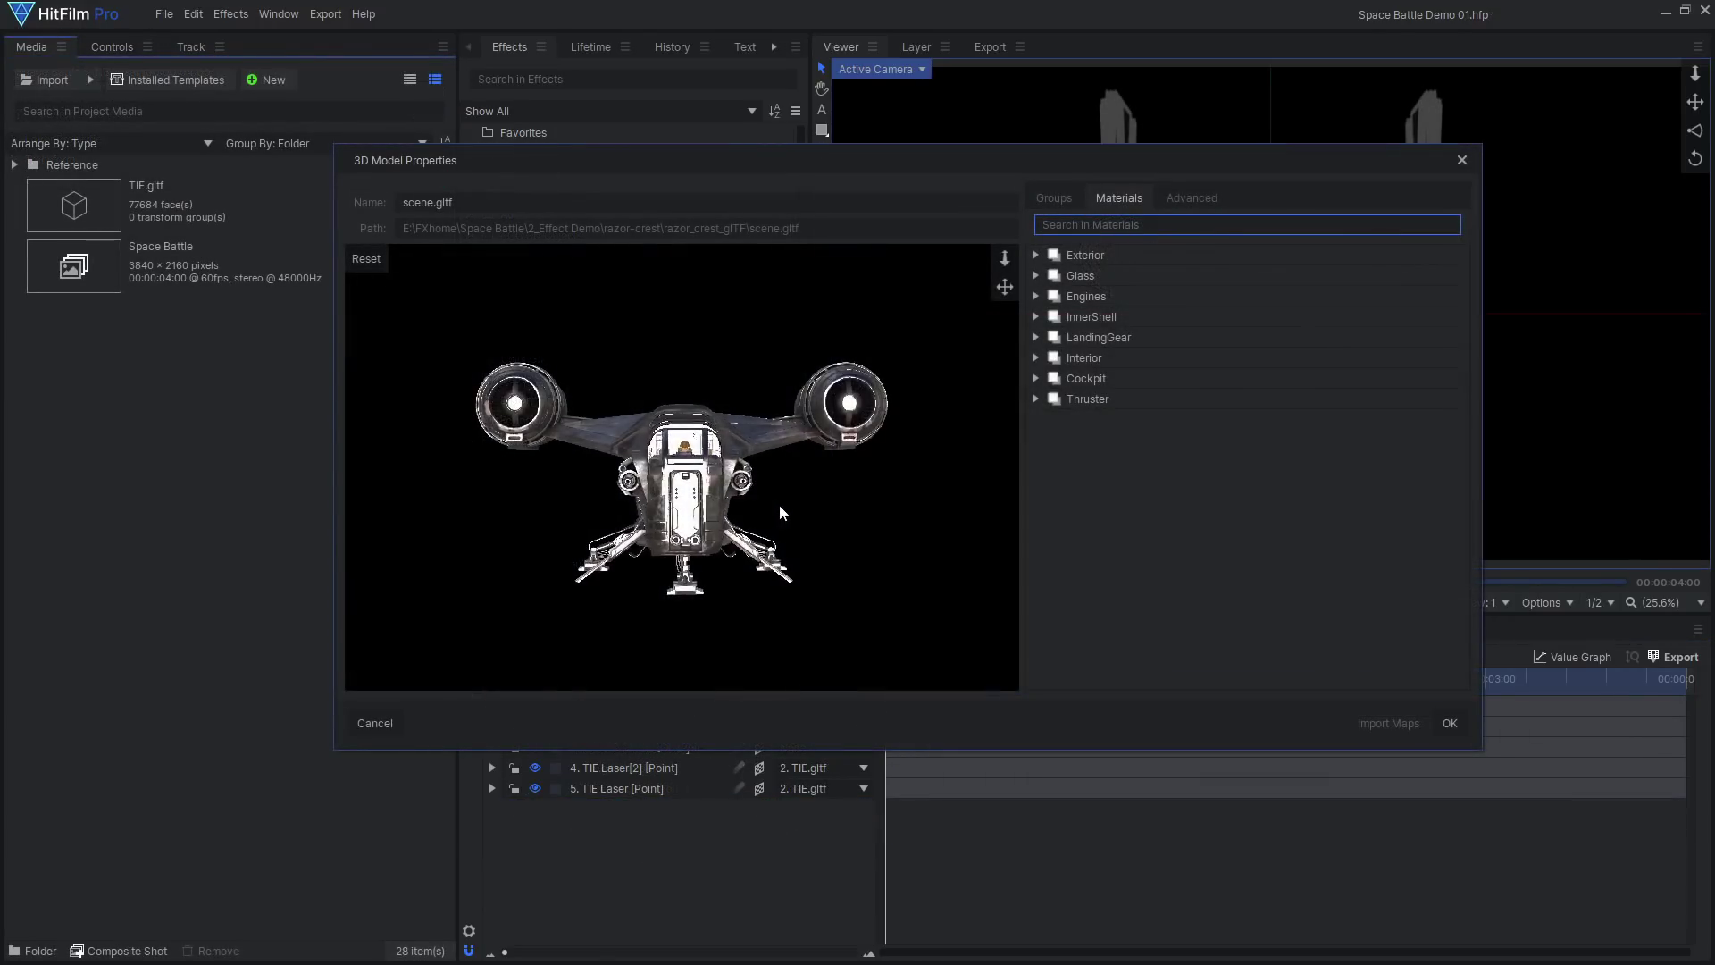
drag(779, 503, 632, 545)
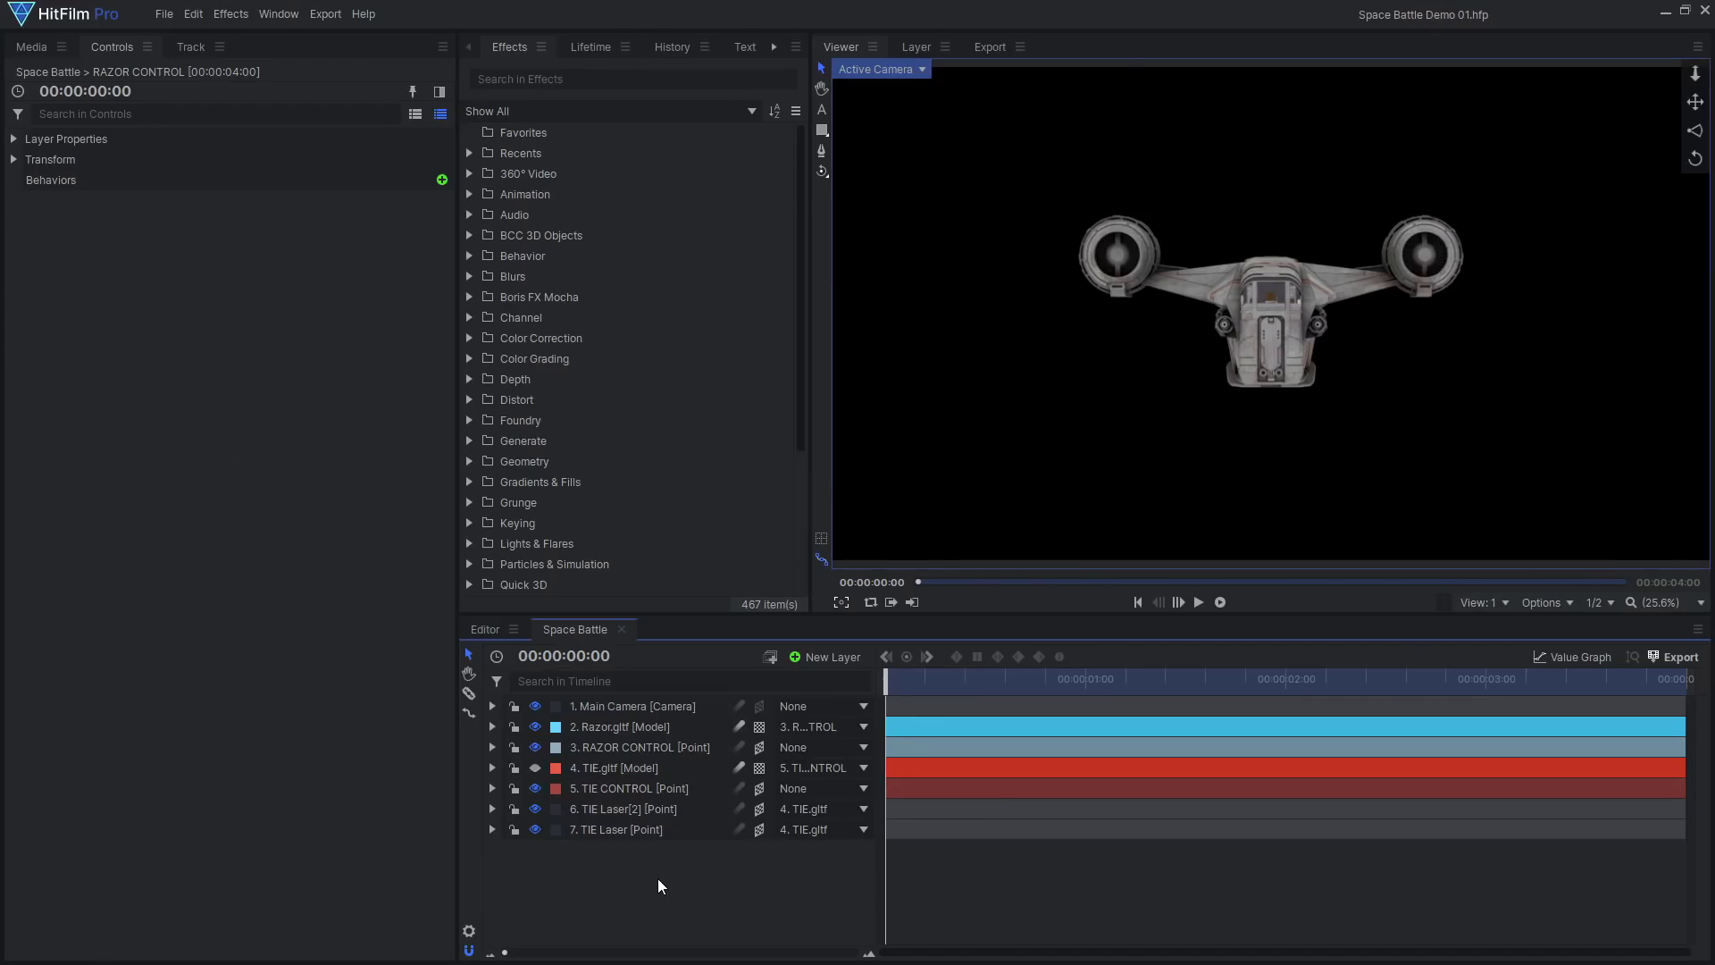
Enable Position and Rotation (Z) keyframing on RAZOR CONTROL and set the starting pose, shifted right and slightly tilted.
click(634, 745)
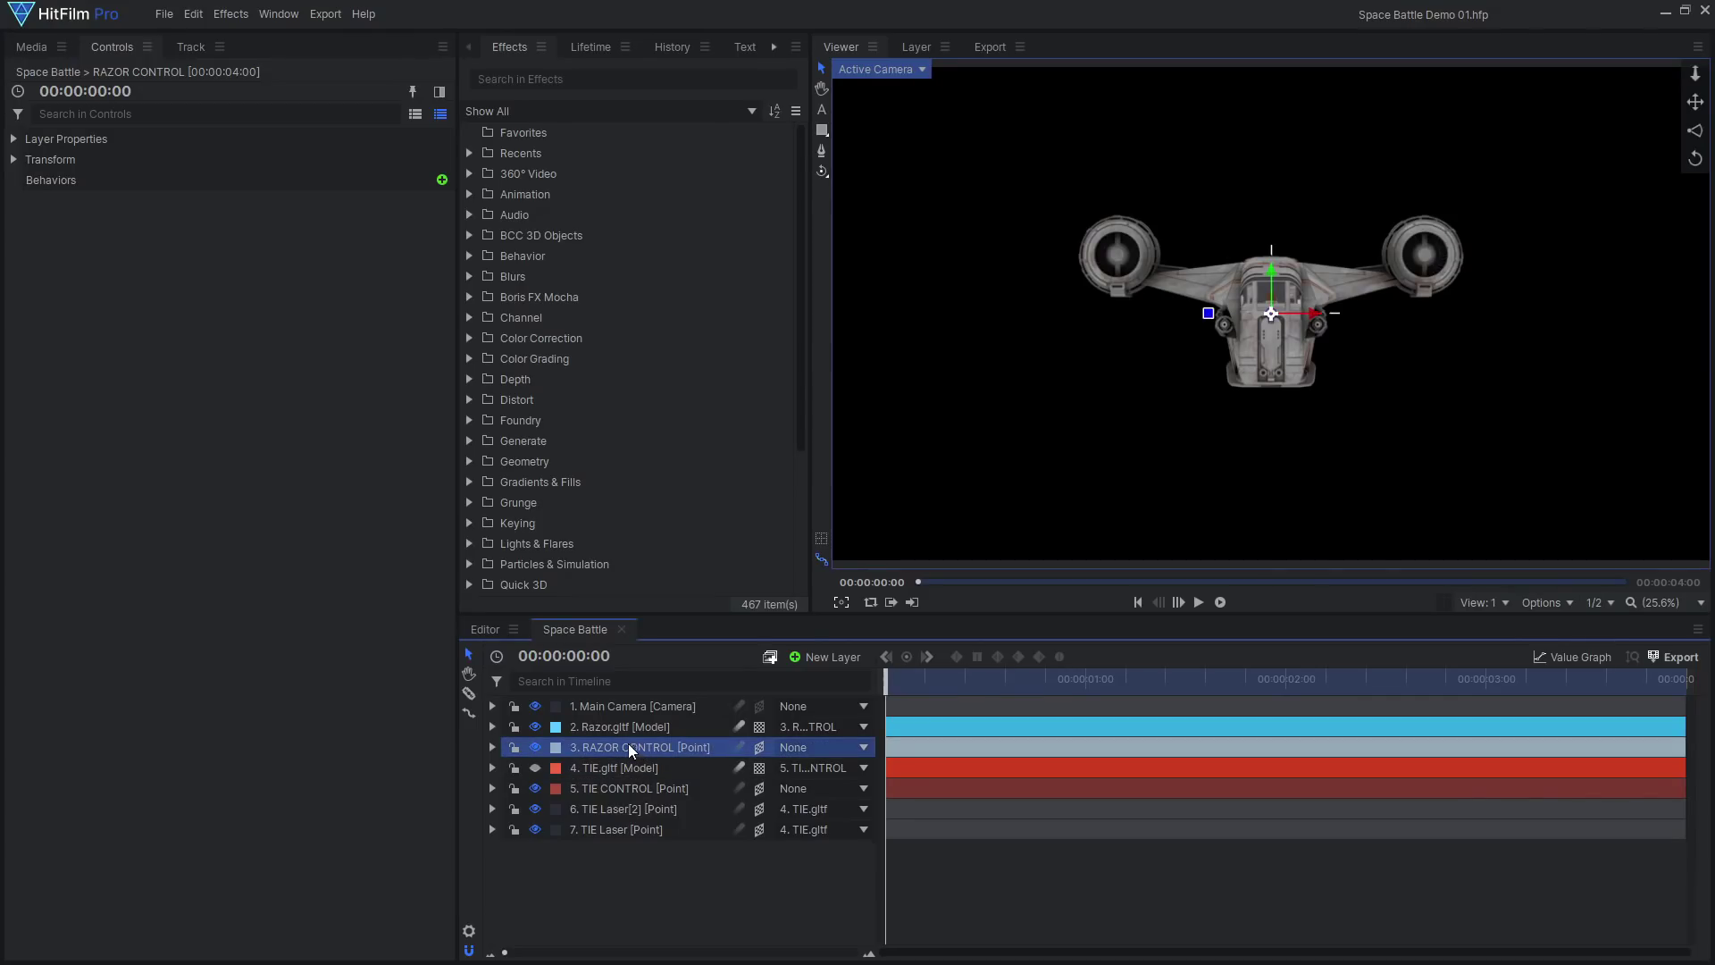
click(492, 746)
click(510, 769)
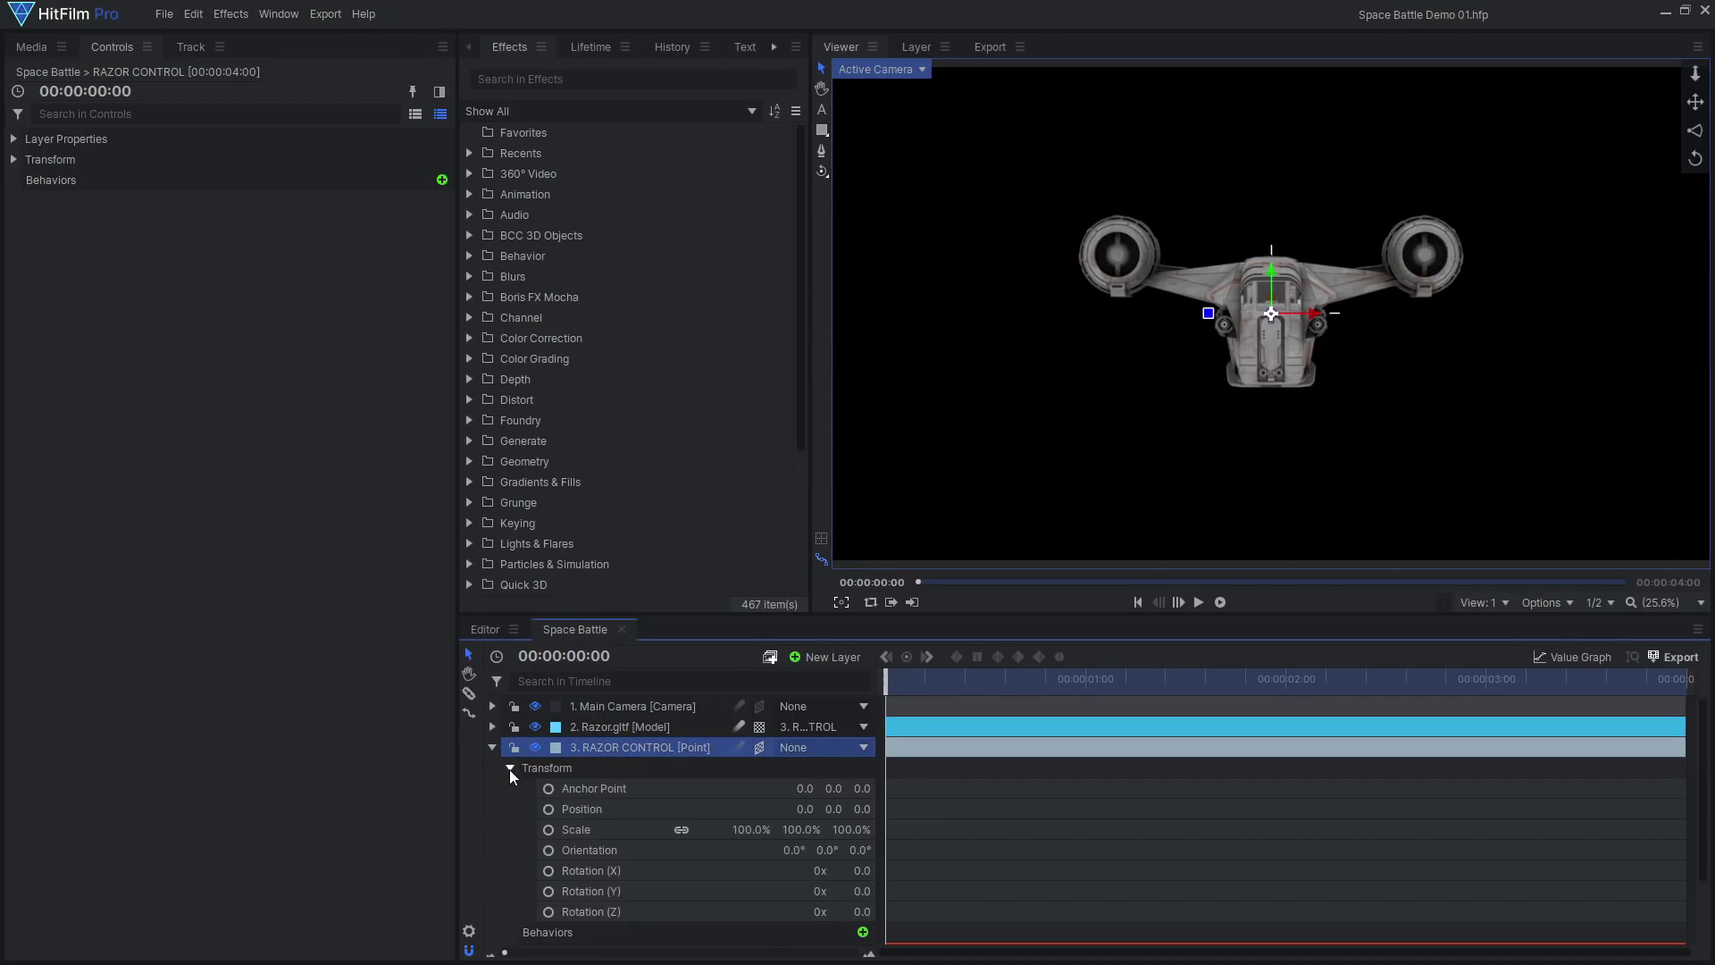
click(548, 808)
click(548, 911)
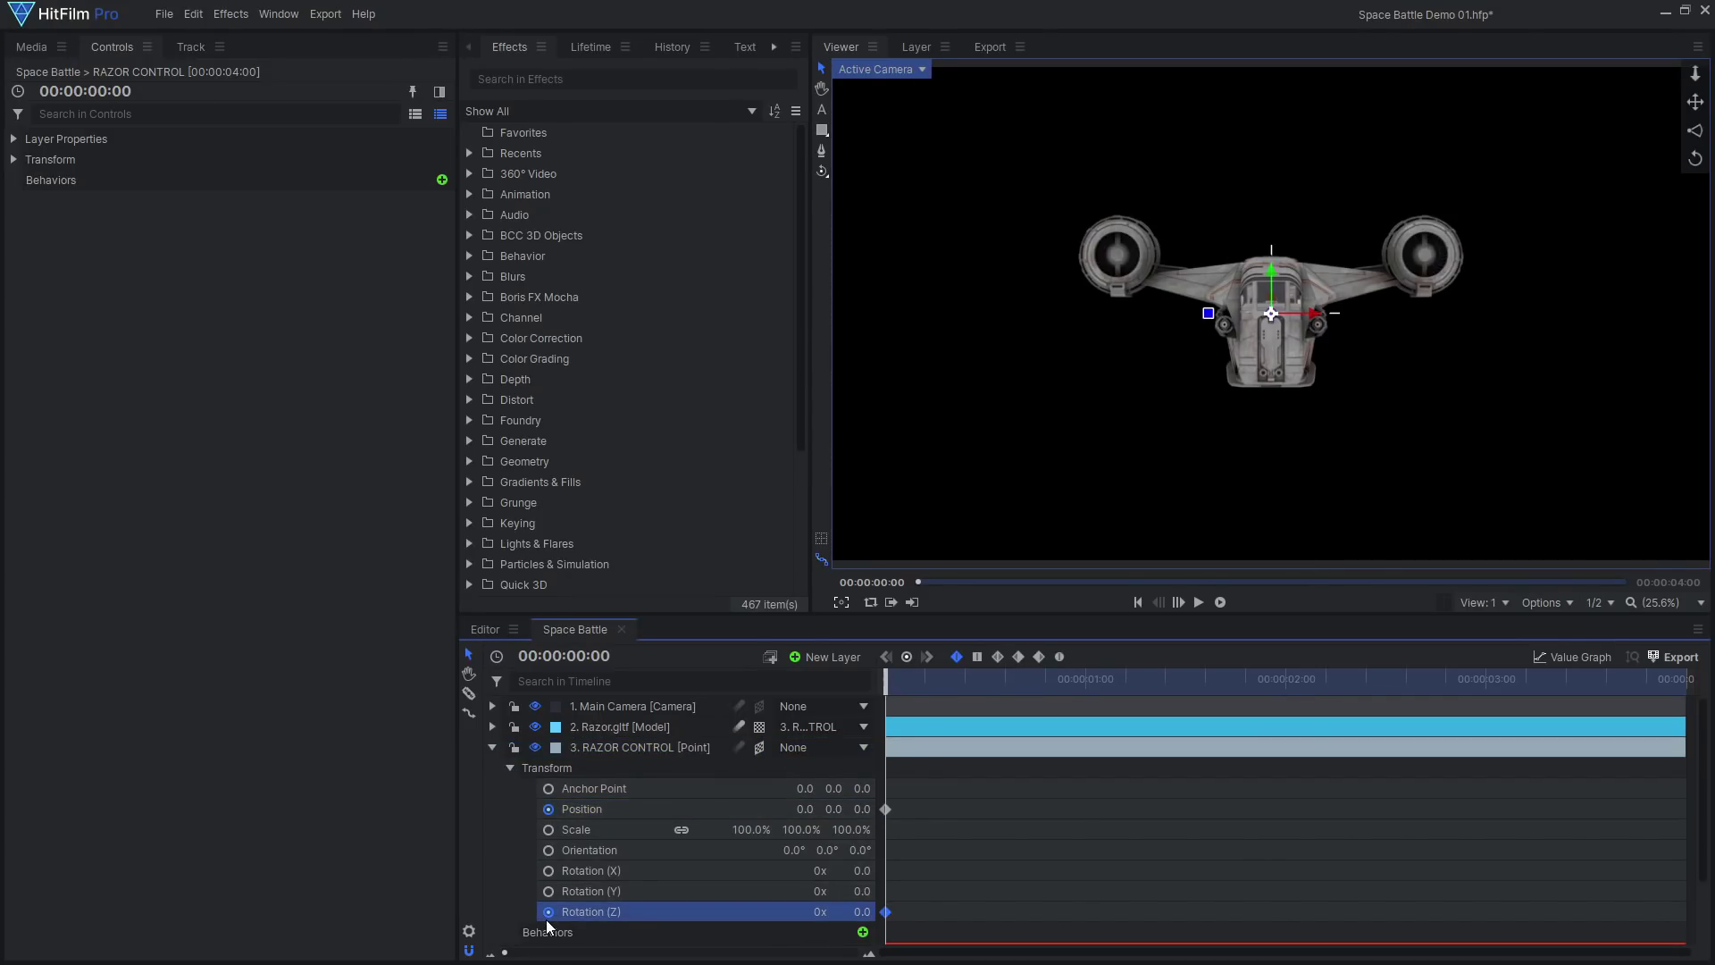
drag(805, 808, 871, 809)
drag(861, 911, 853, 911)
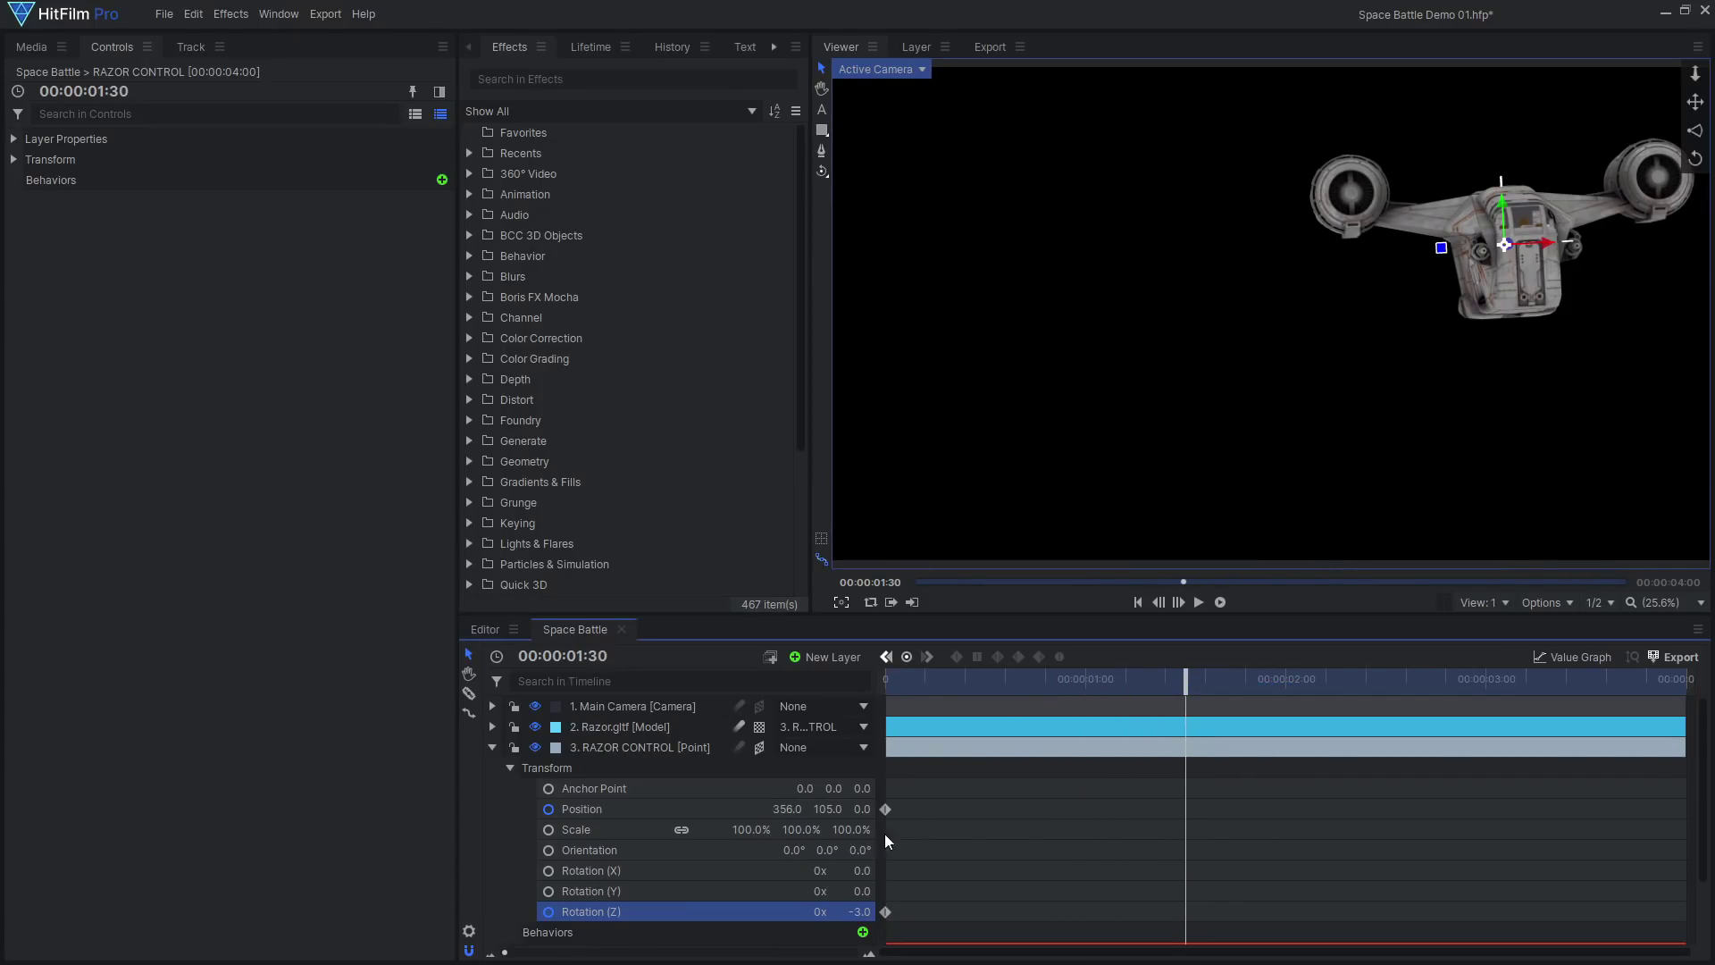
At 1:30, keyframe the Razor Crest moving down-left and banking further, then preview the flight.
drag(787, 809, 635, 809)
drag(828, 808, 920, 808)
drag(859, 911, 884, 911)
mouse_move(1157, 695)
mouse_down()
mouse_move(965, 708)
mouse_move(1184, 714)
mouse_up()
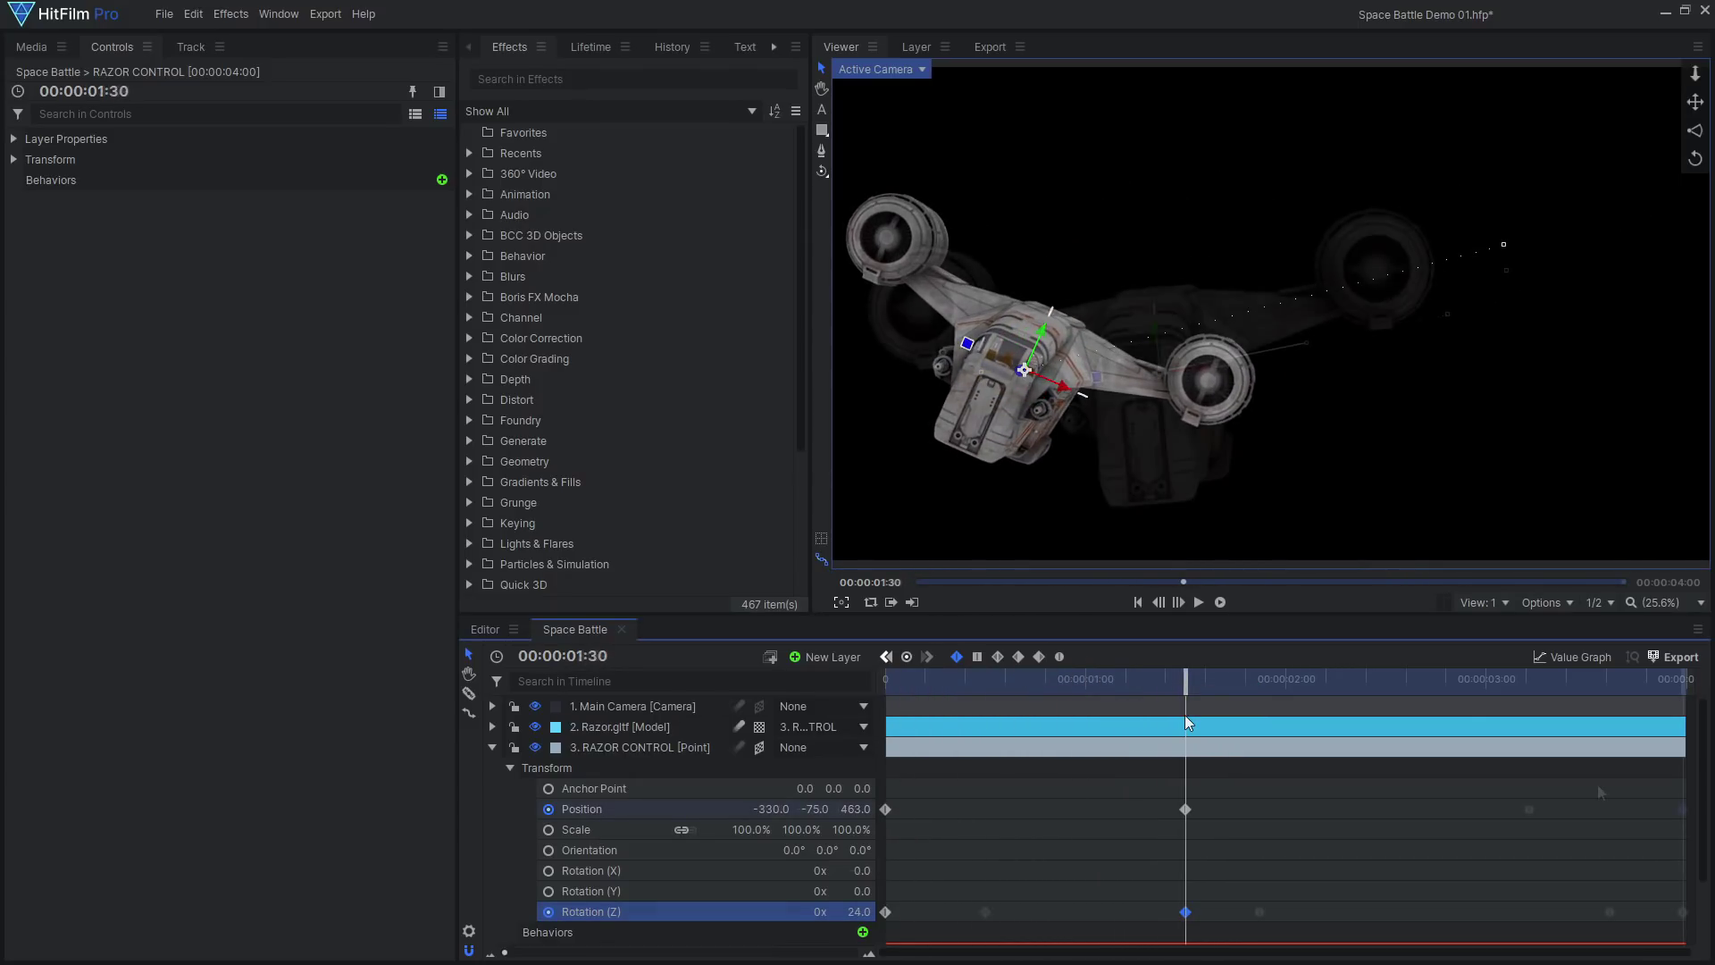
drag(1079, 693, 1017, 722)
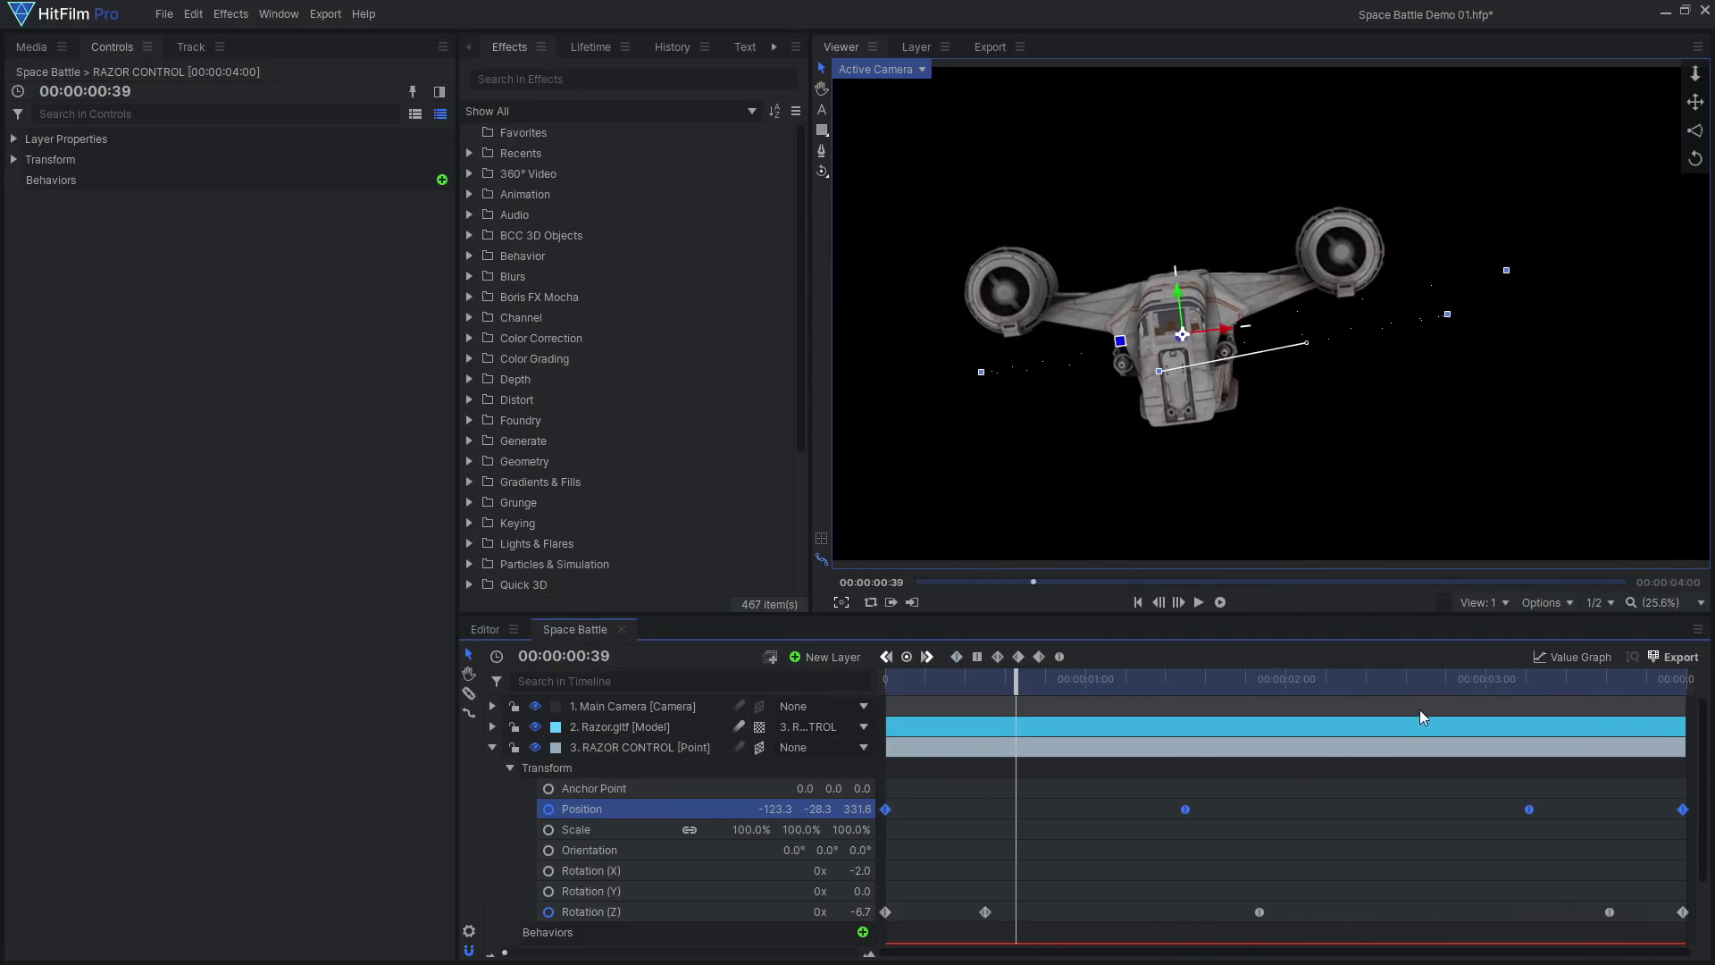
In the value graph, give the Razor Crest's first Rotation (Z) keyframe smooth interpolation.
click(1572, 652)
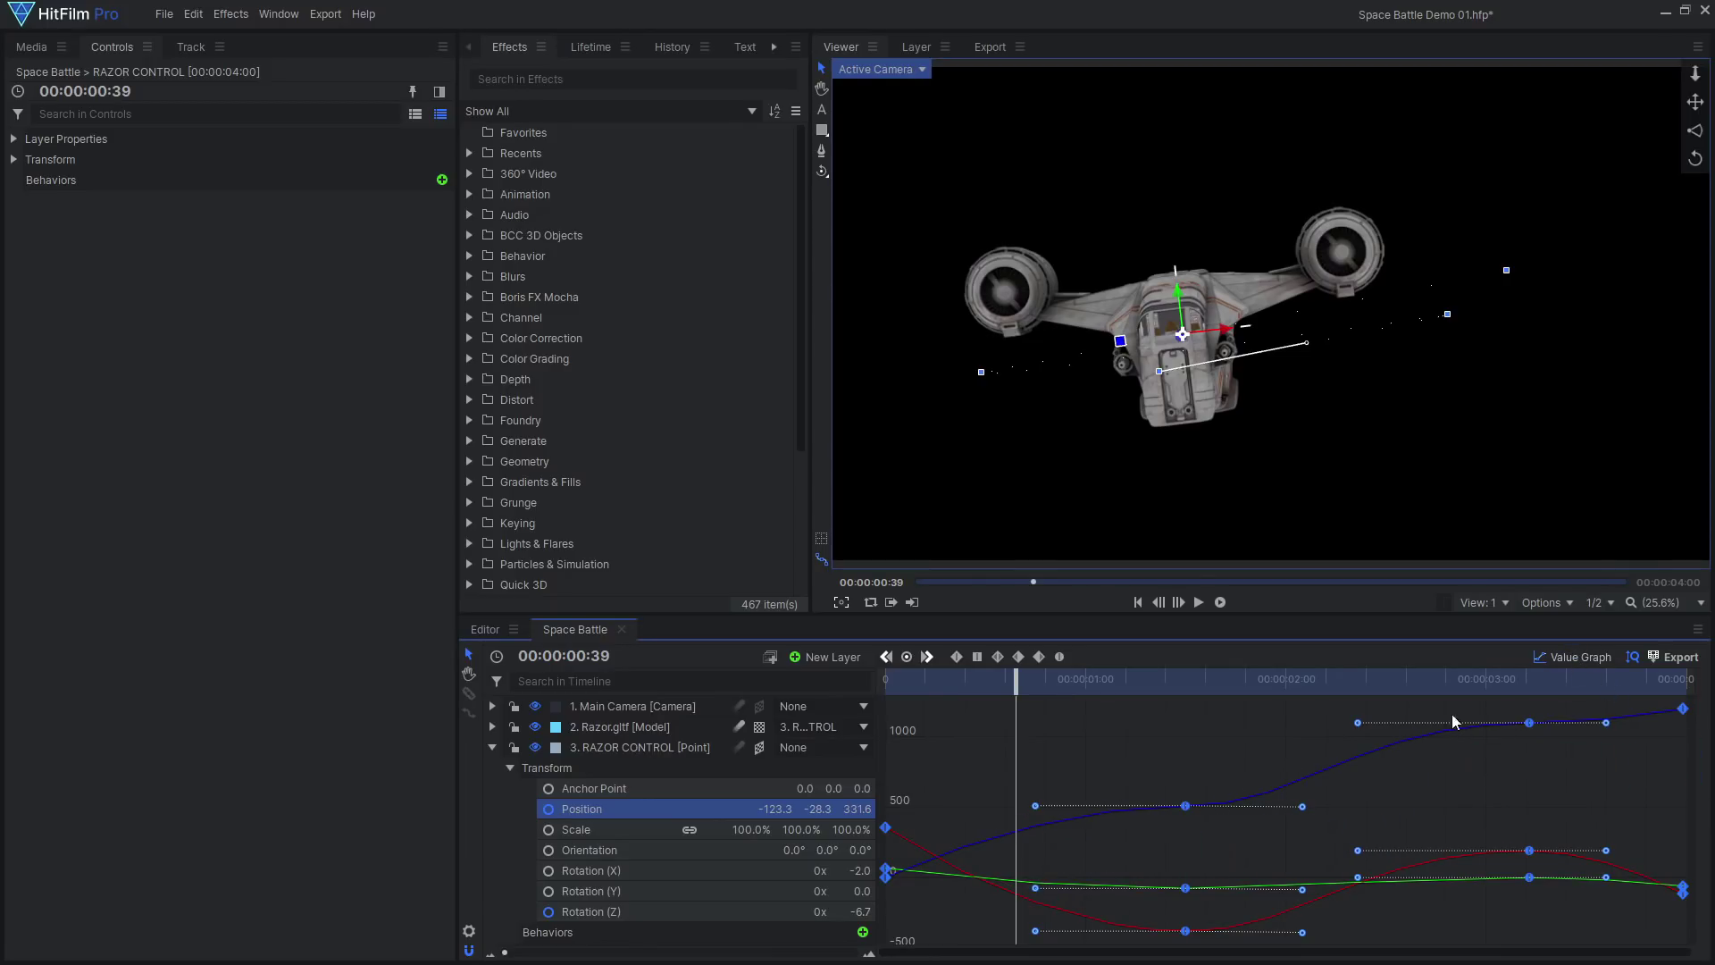
click(1578, 652)
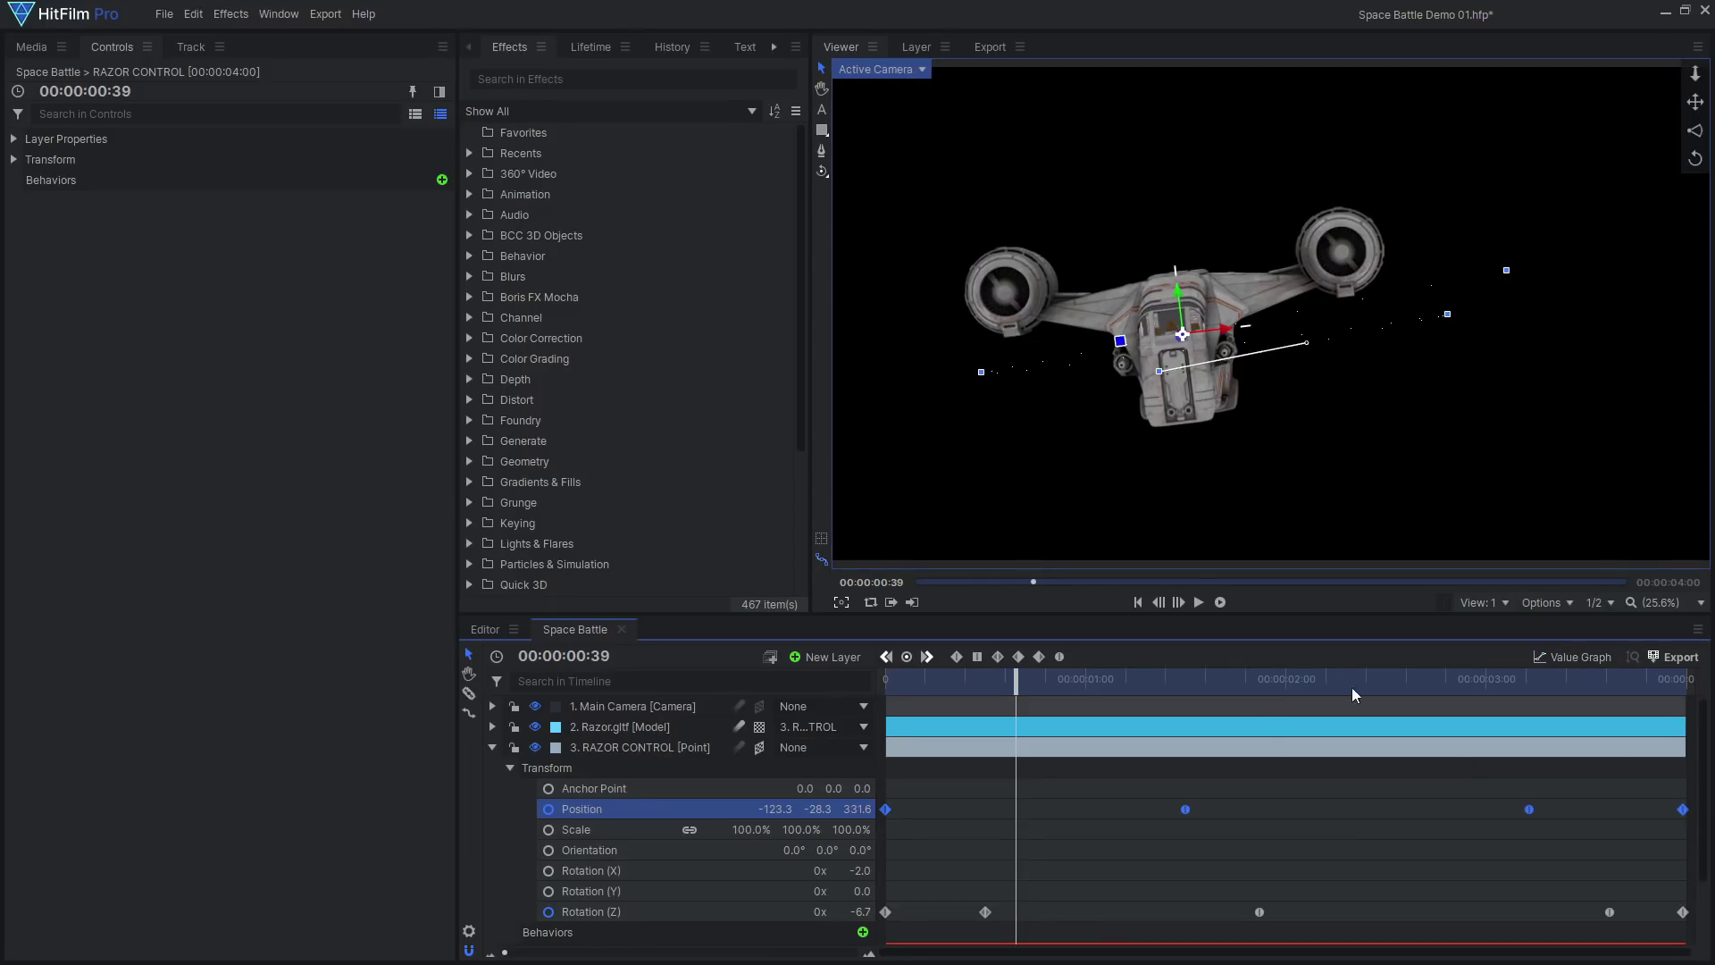
click(777, 911)
click(1544, 656)
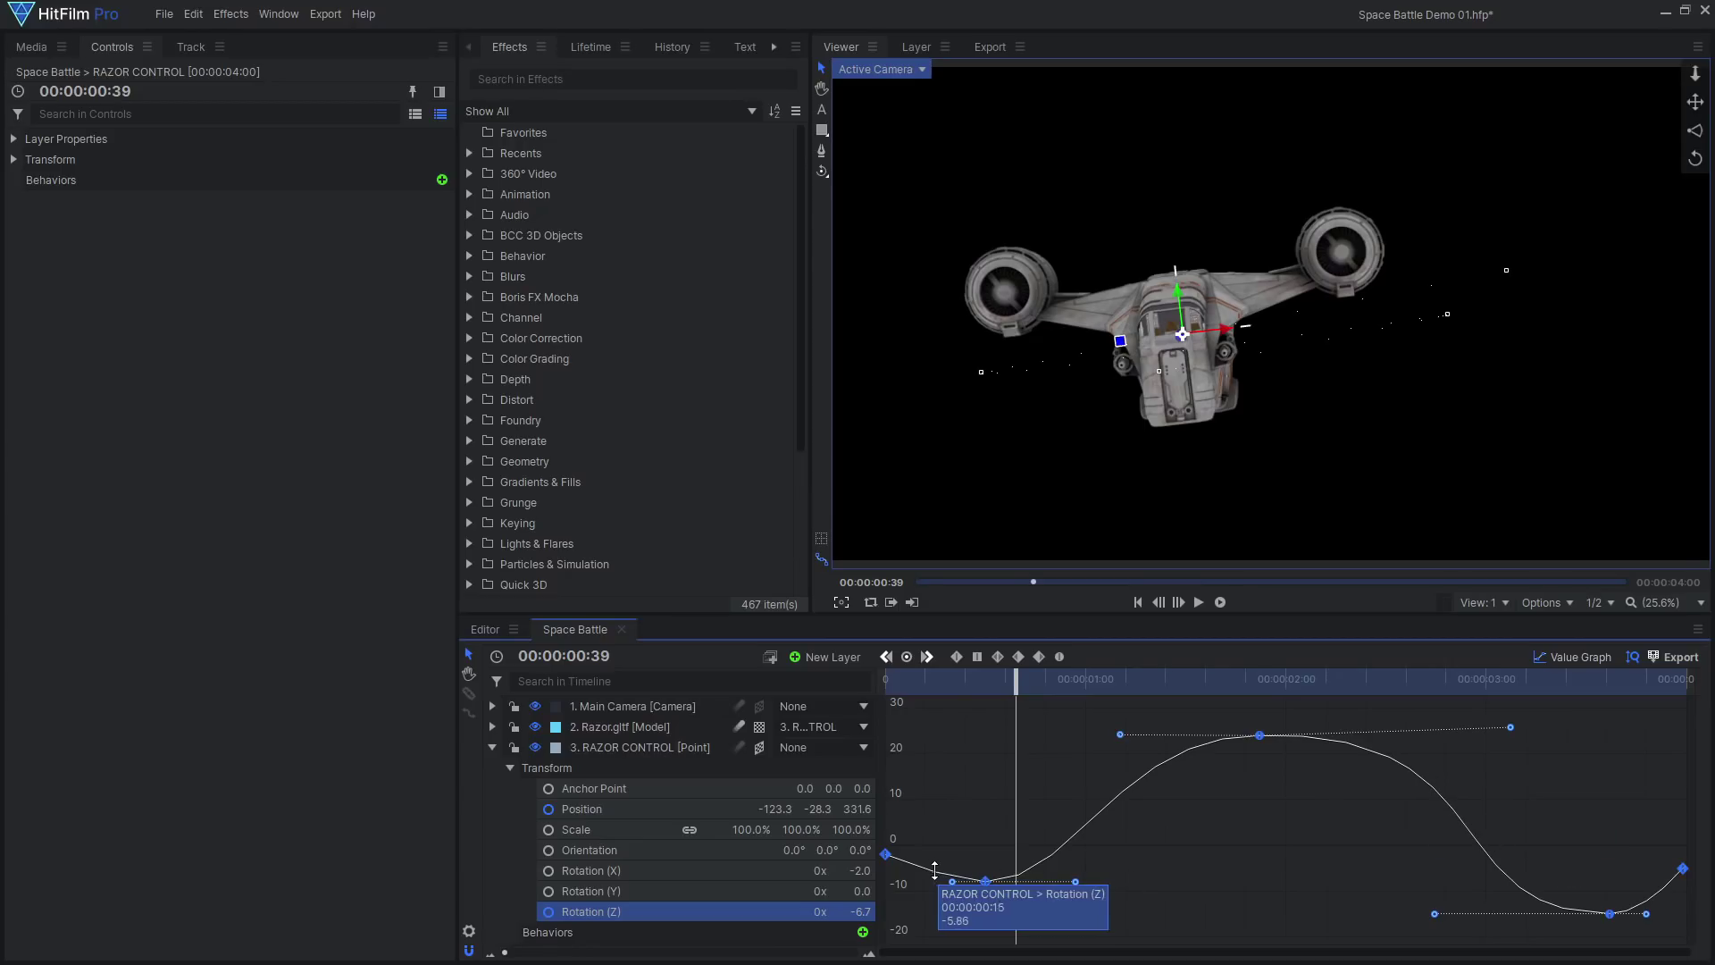
mouse_move(887, 859)
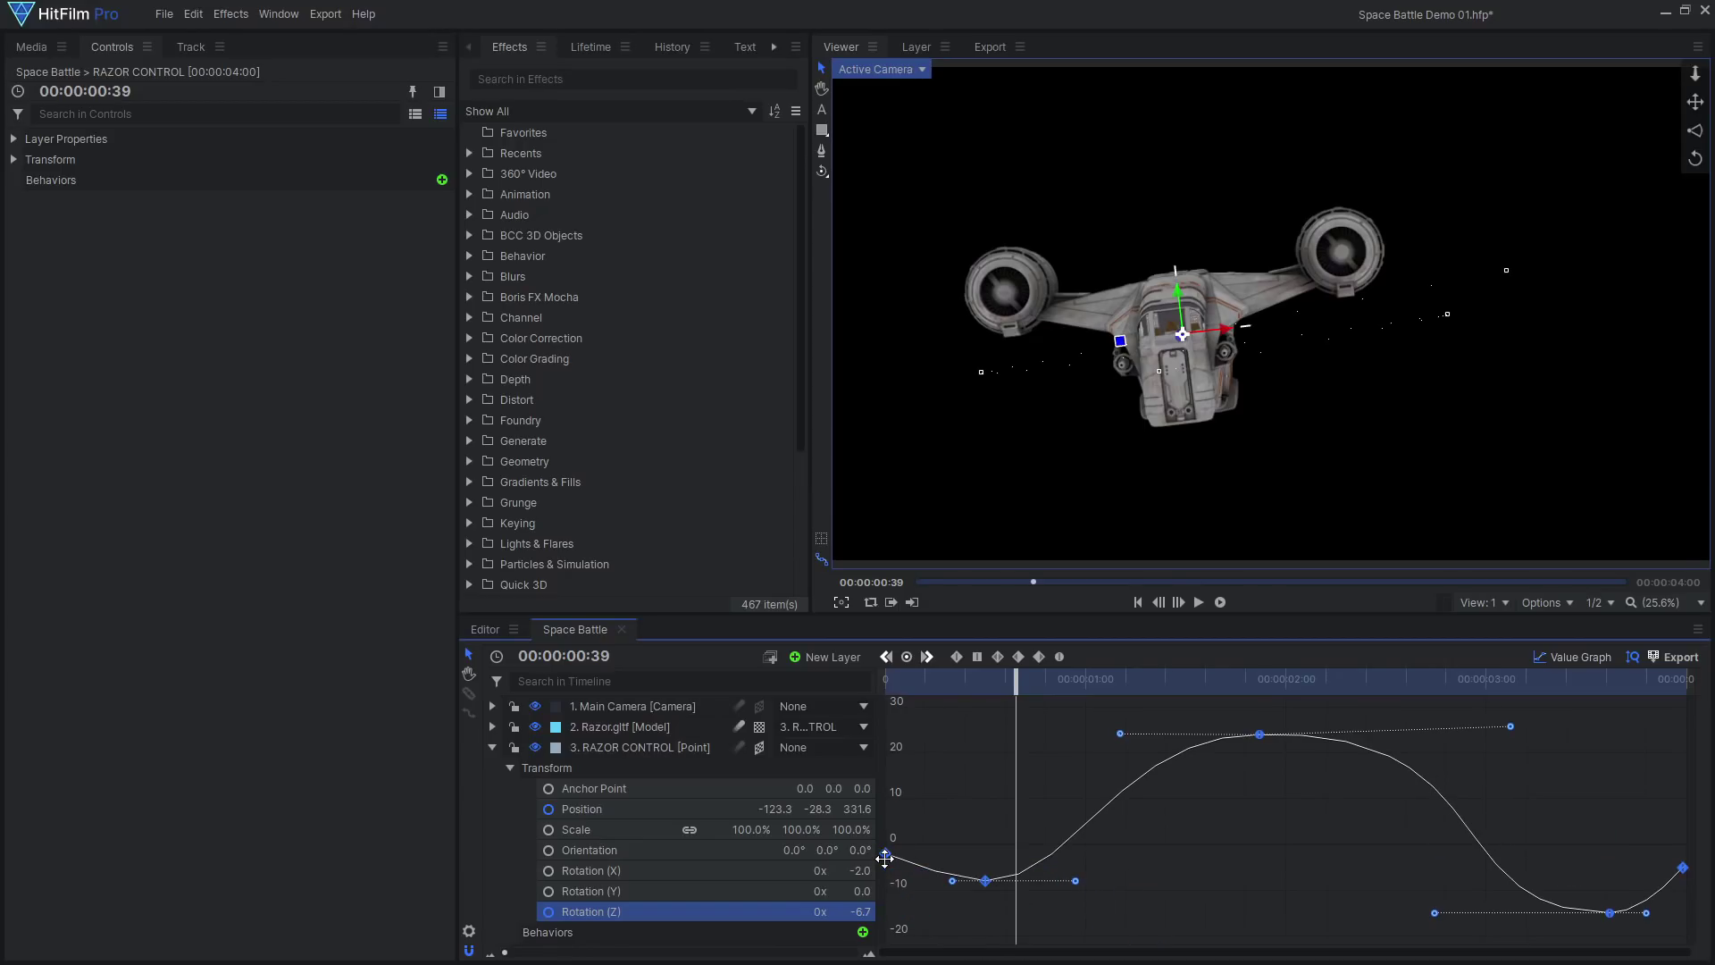
click(886, 853)
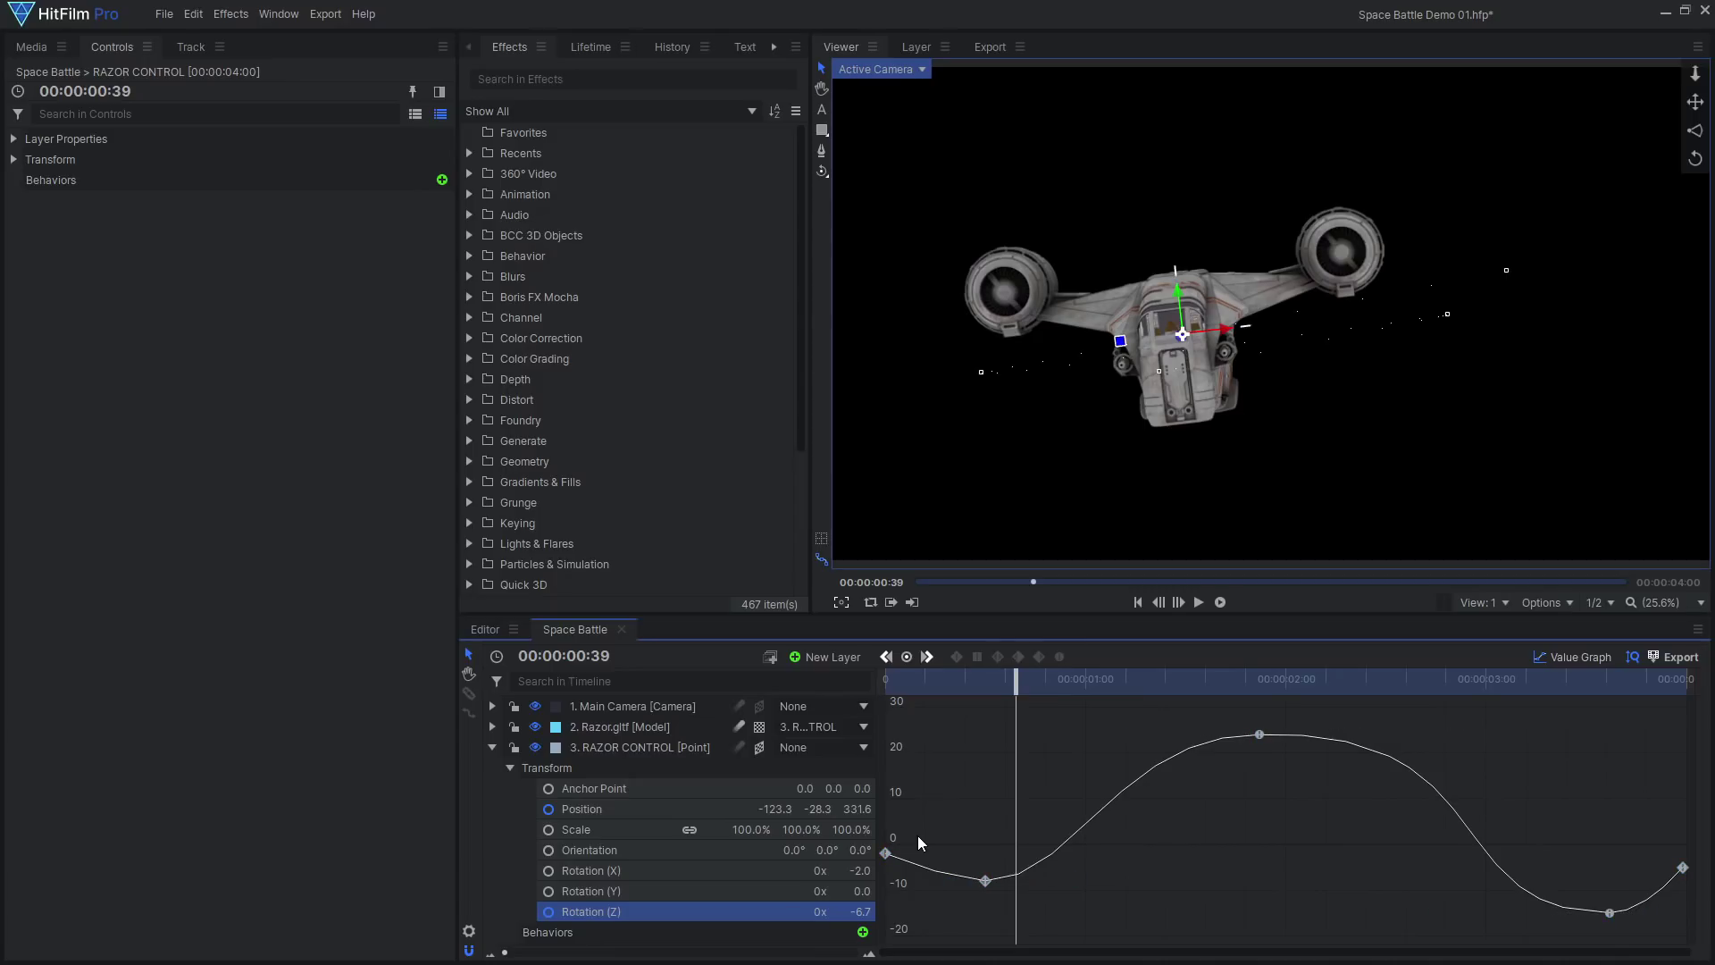
click(1061, 657)
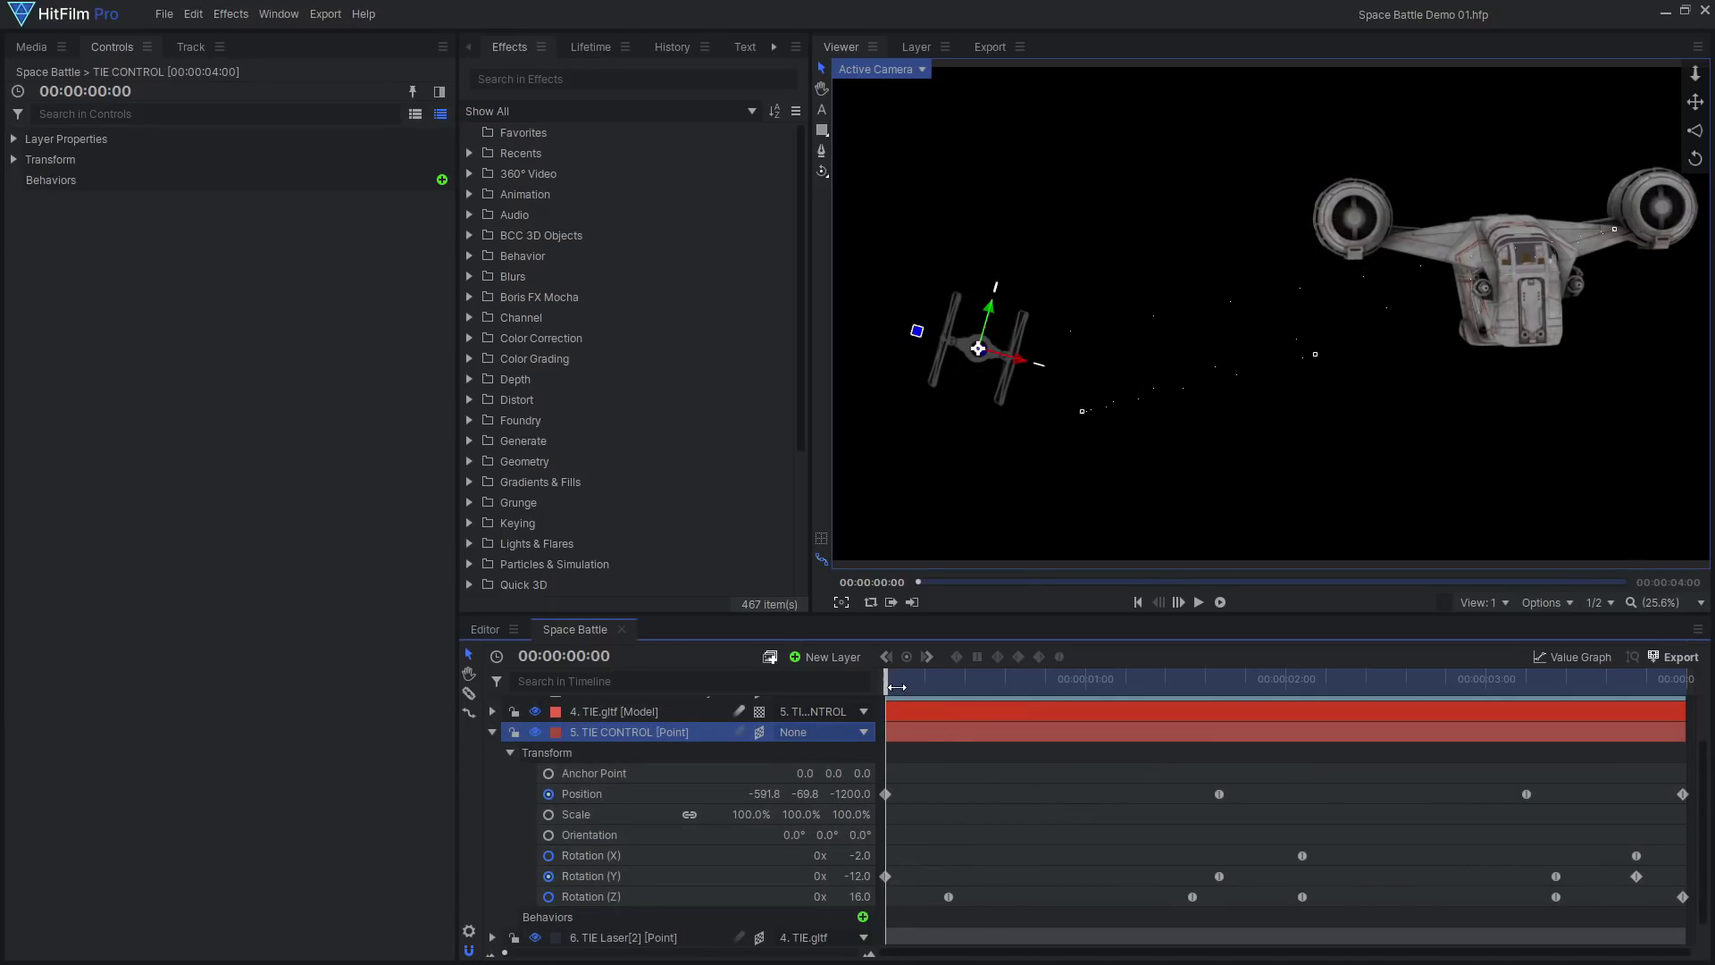
Preview the TIE chase and switch the viewer to the Top camera view.
drag(897, 687, 1684, 687)
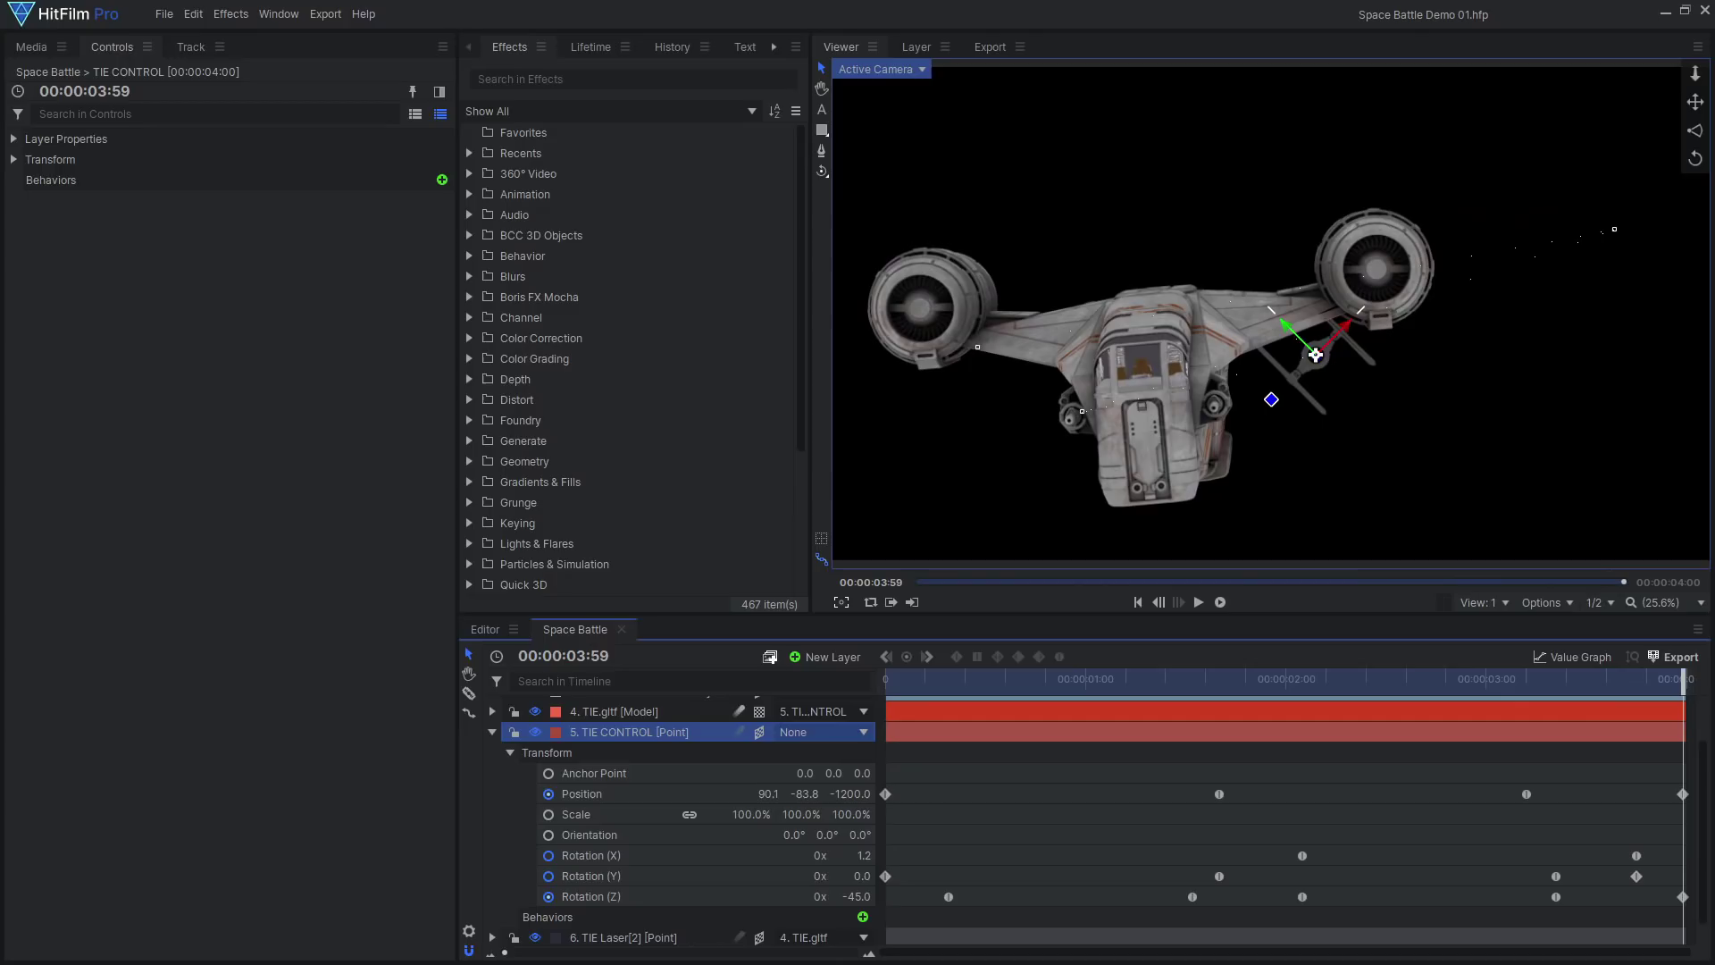
click(909, 73)
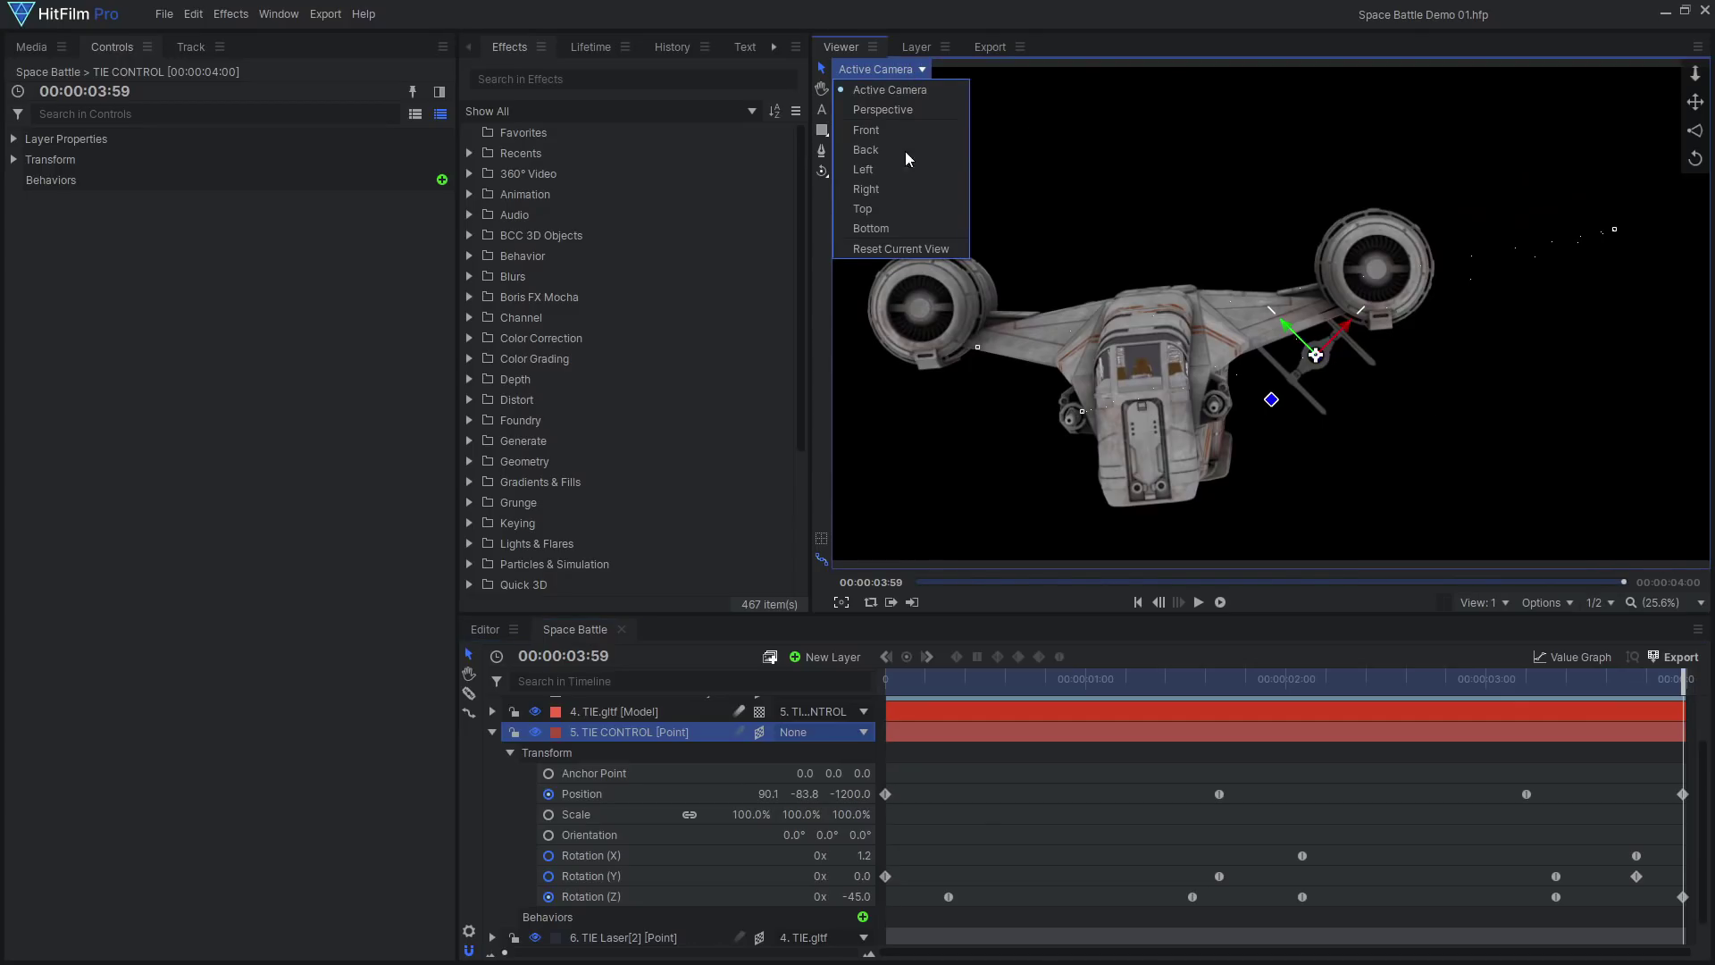
click(901, 209)
scroll(1107, 388, down, 2)
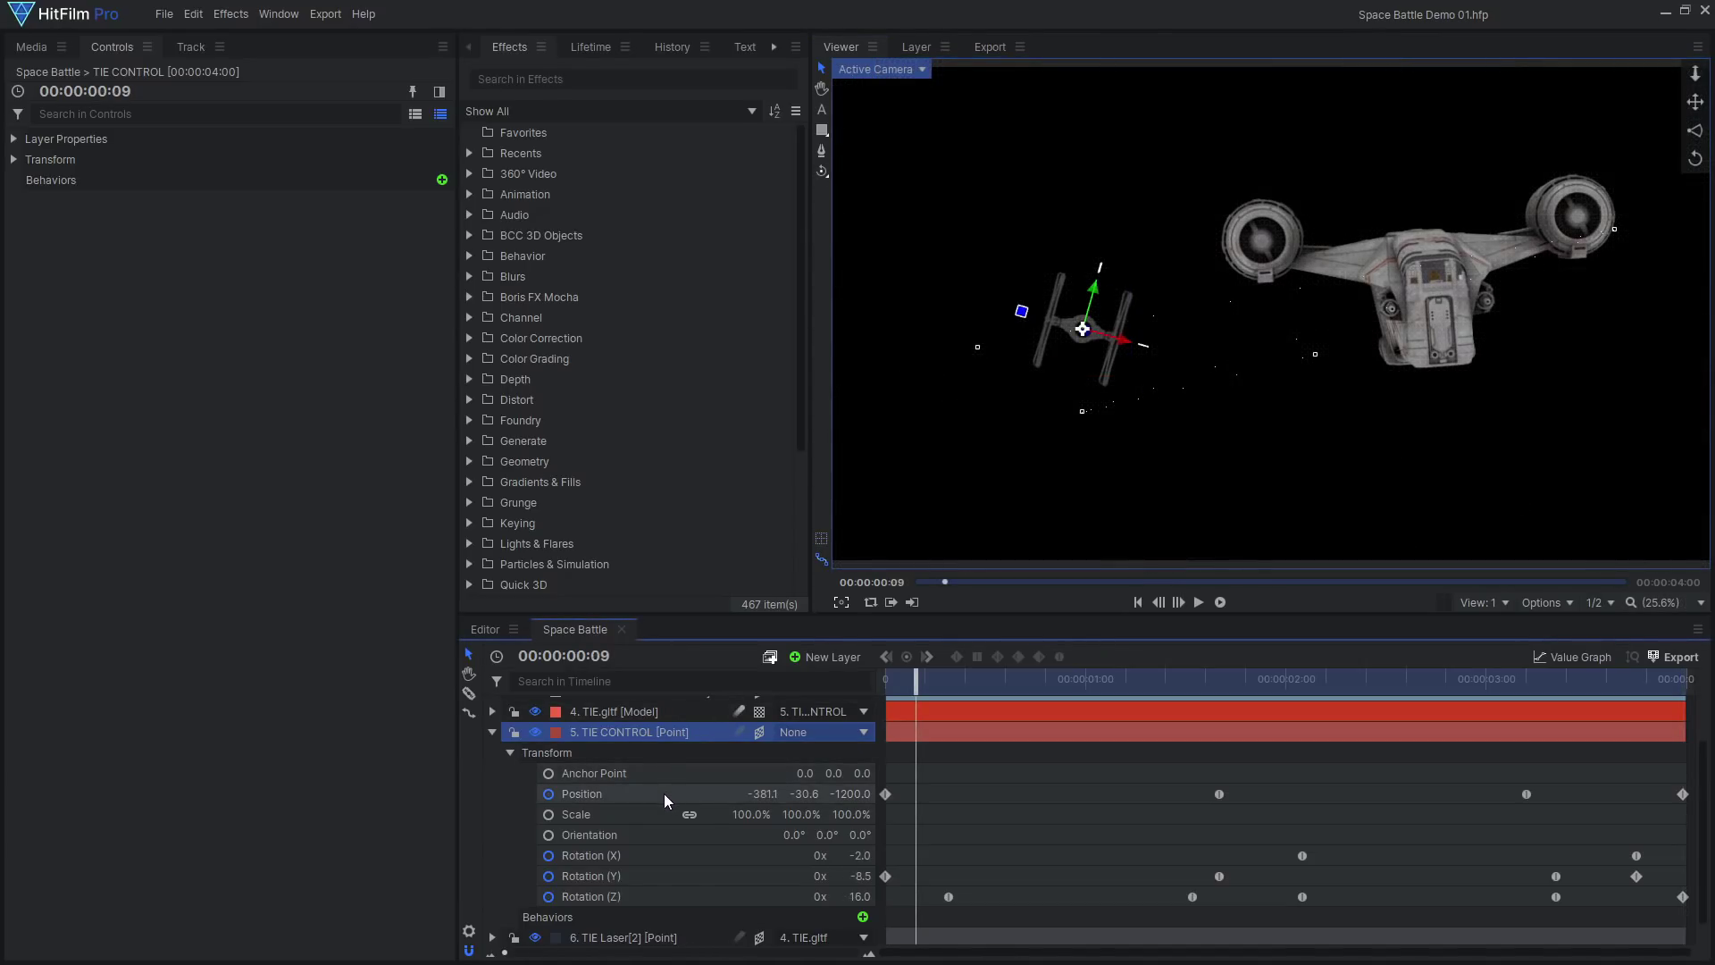
In TIE CONTROL's value graph, lower the Rotation (Y) keyframe to 21.
click(662, 793)
click(1564, 659)
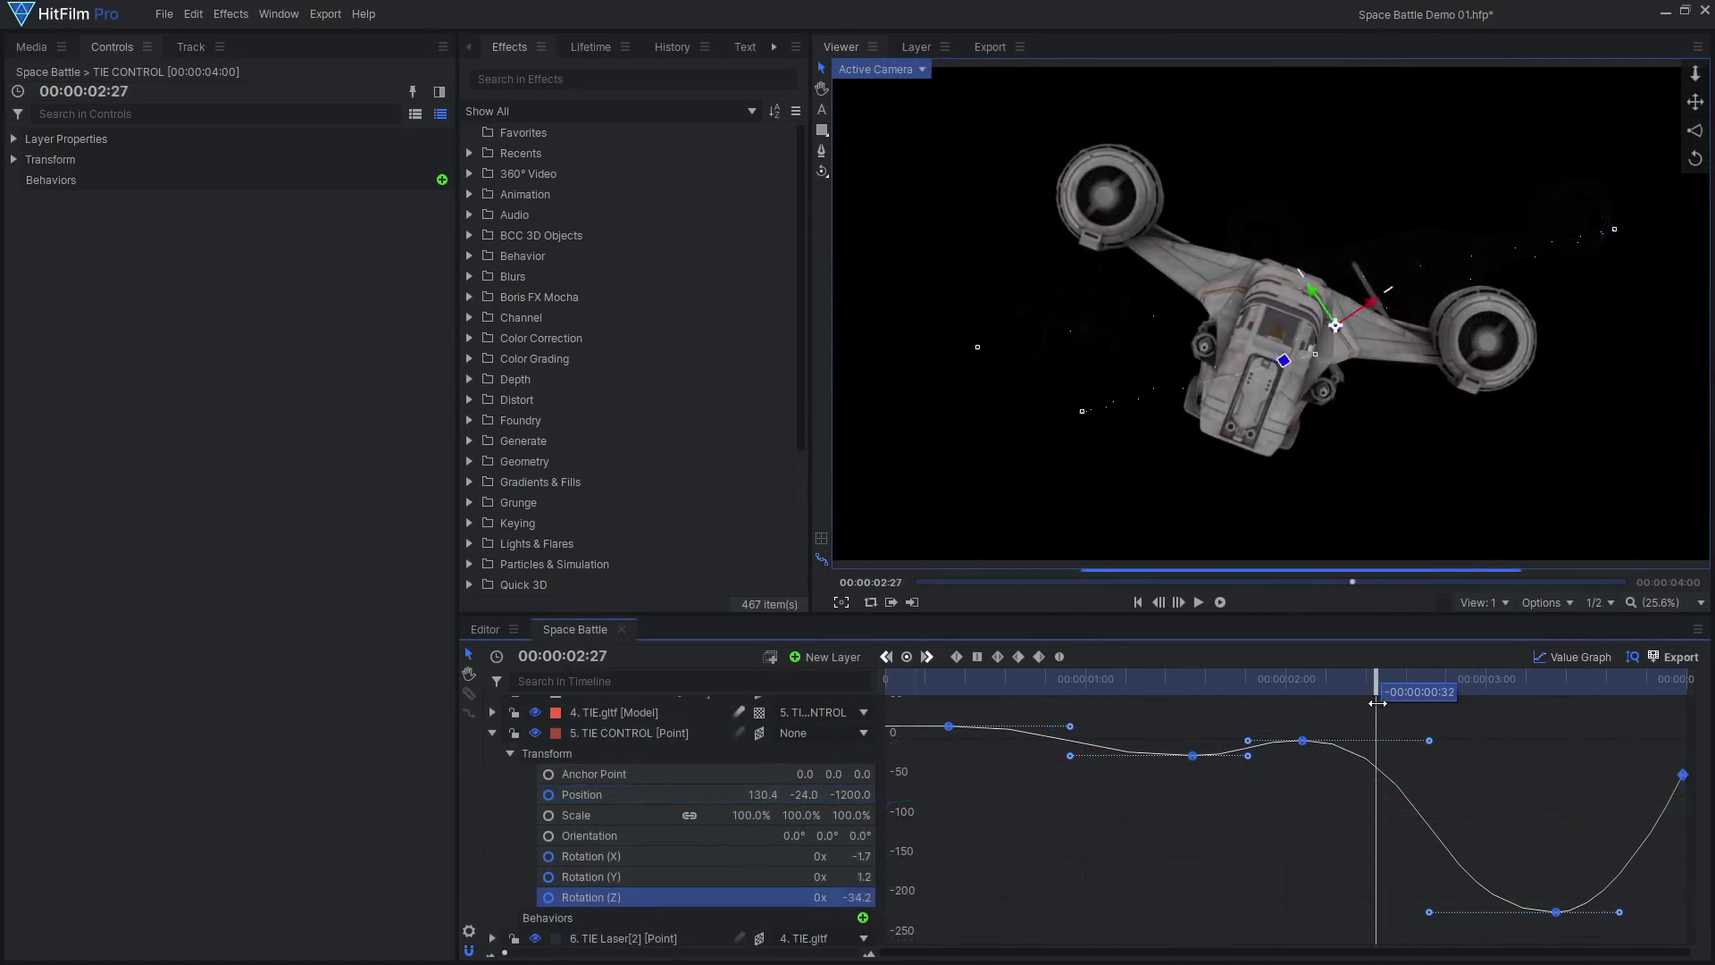
drag(1385, 696, 1004, 696)
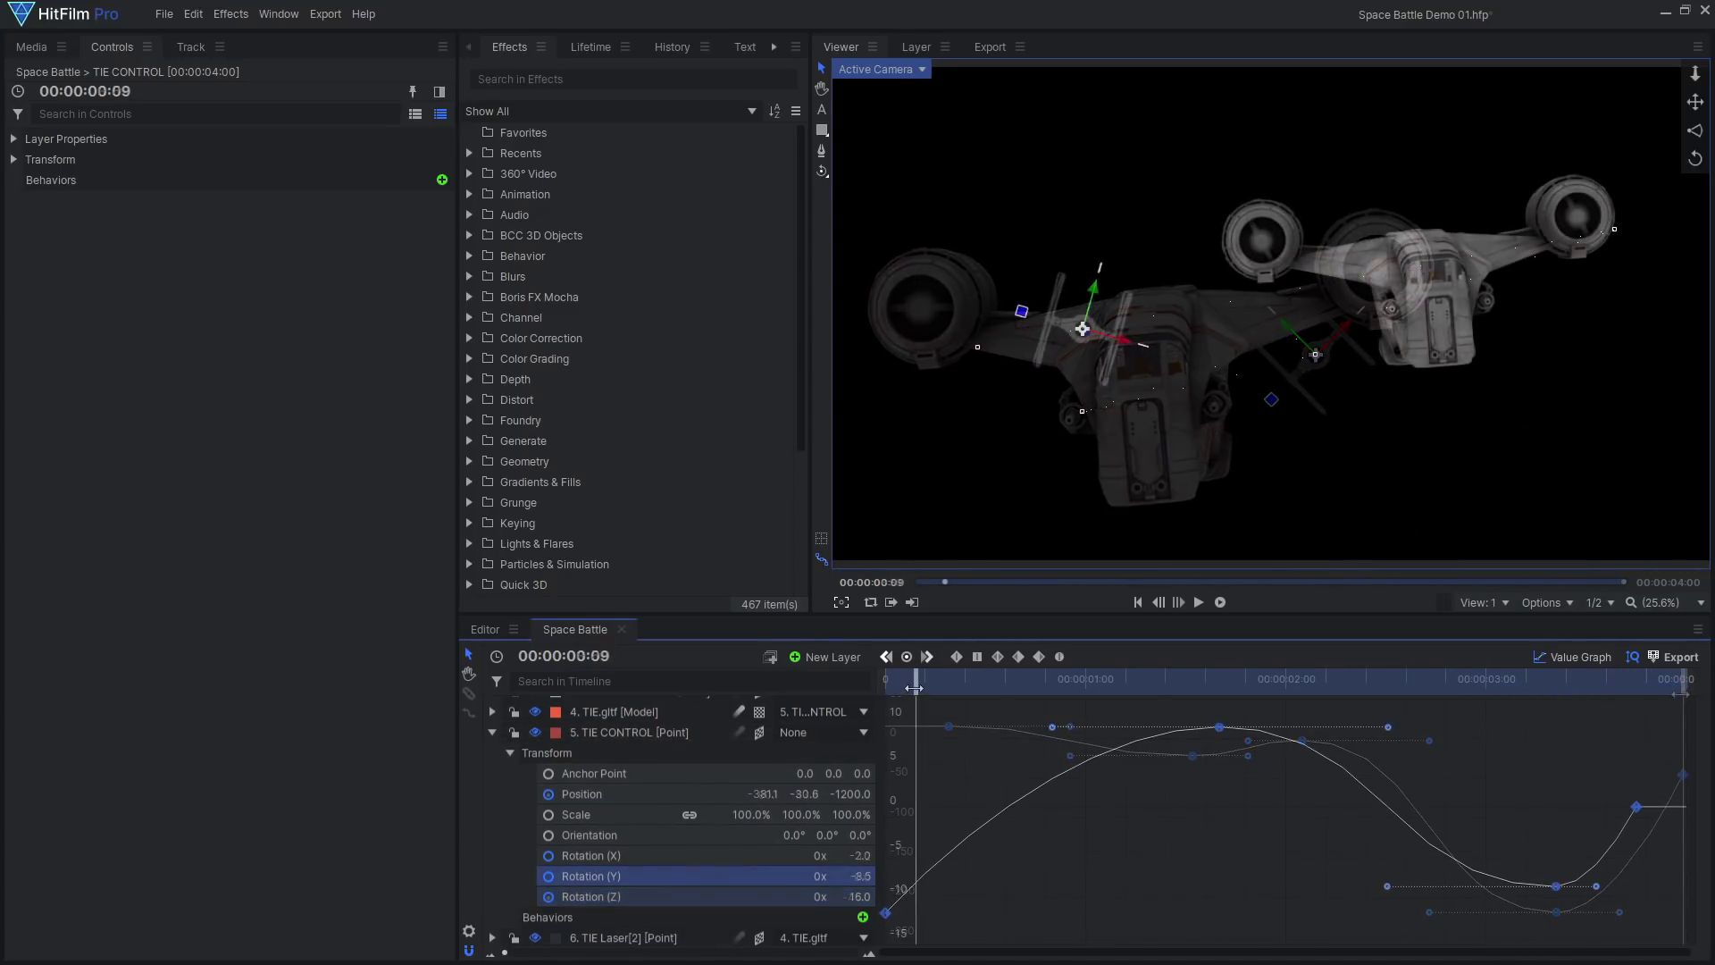
drag(1001, 689, 1217, 691)
drag(859, 876, 831, 875)
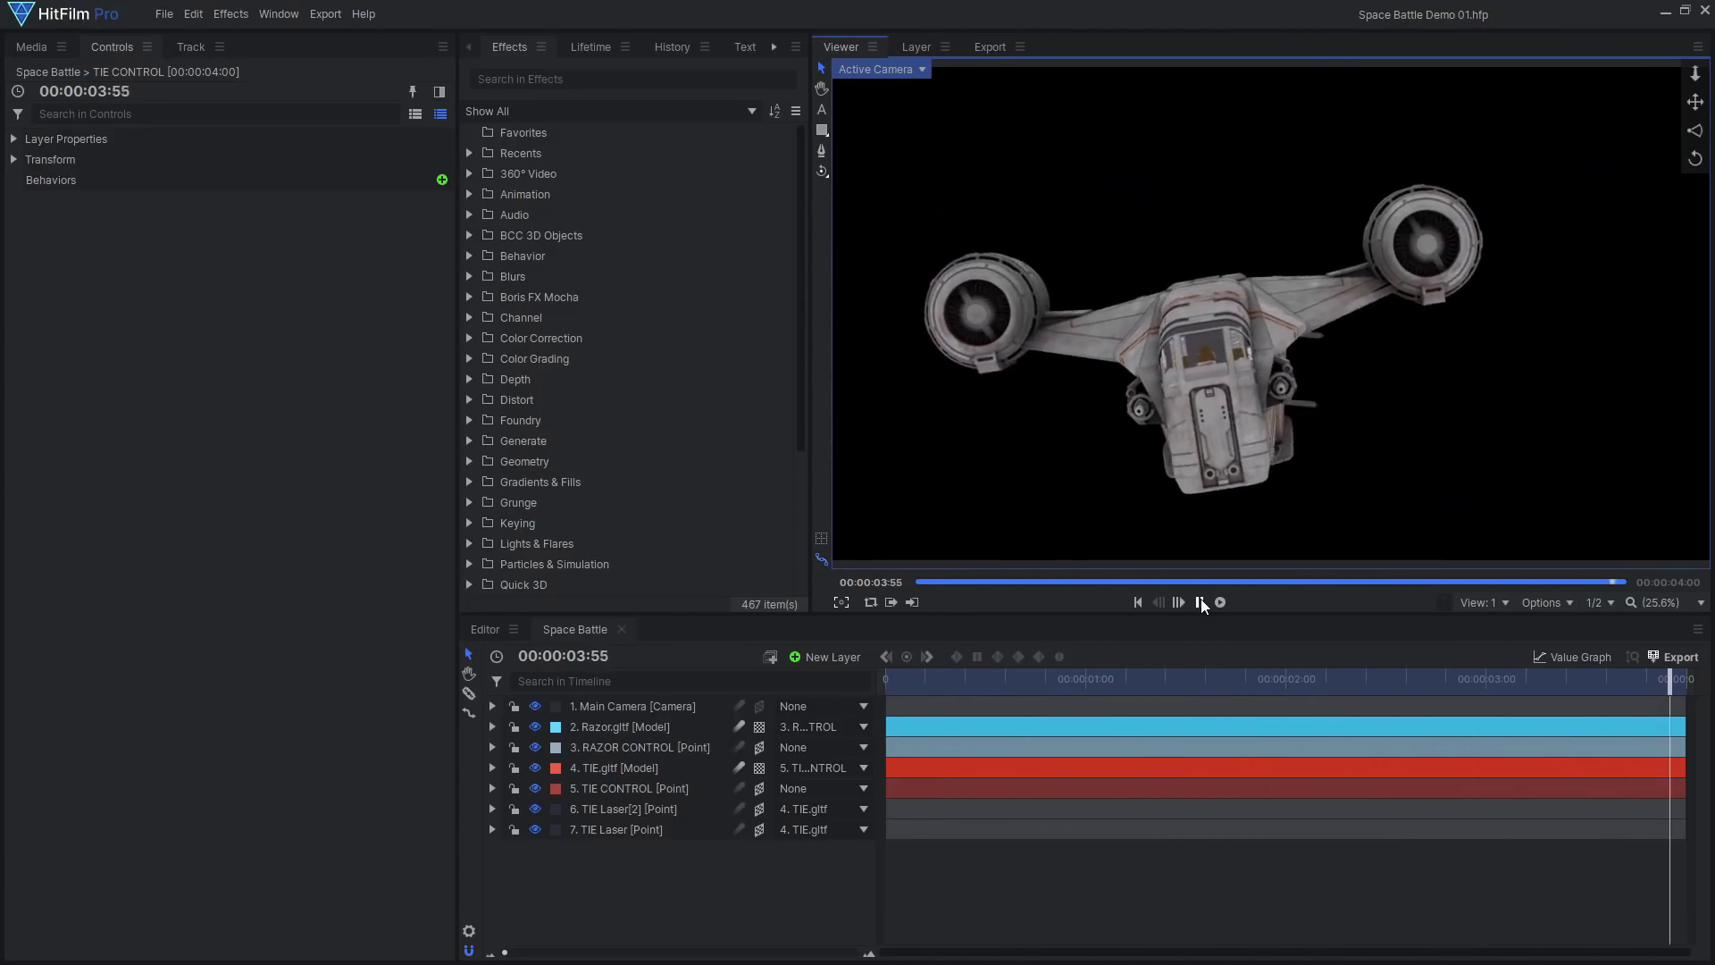
Create a new 4096×4096 composite shot named Starfield.
click(1138, 602)
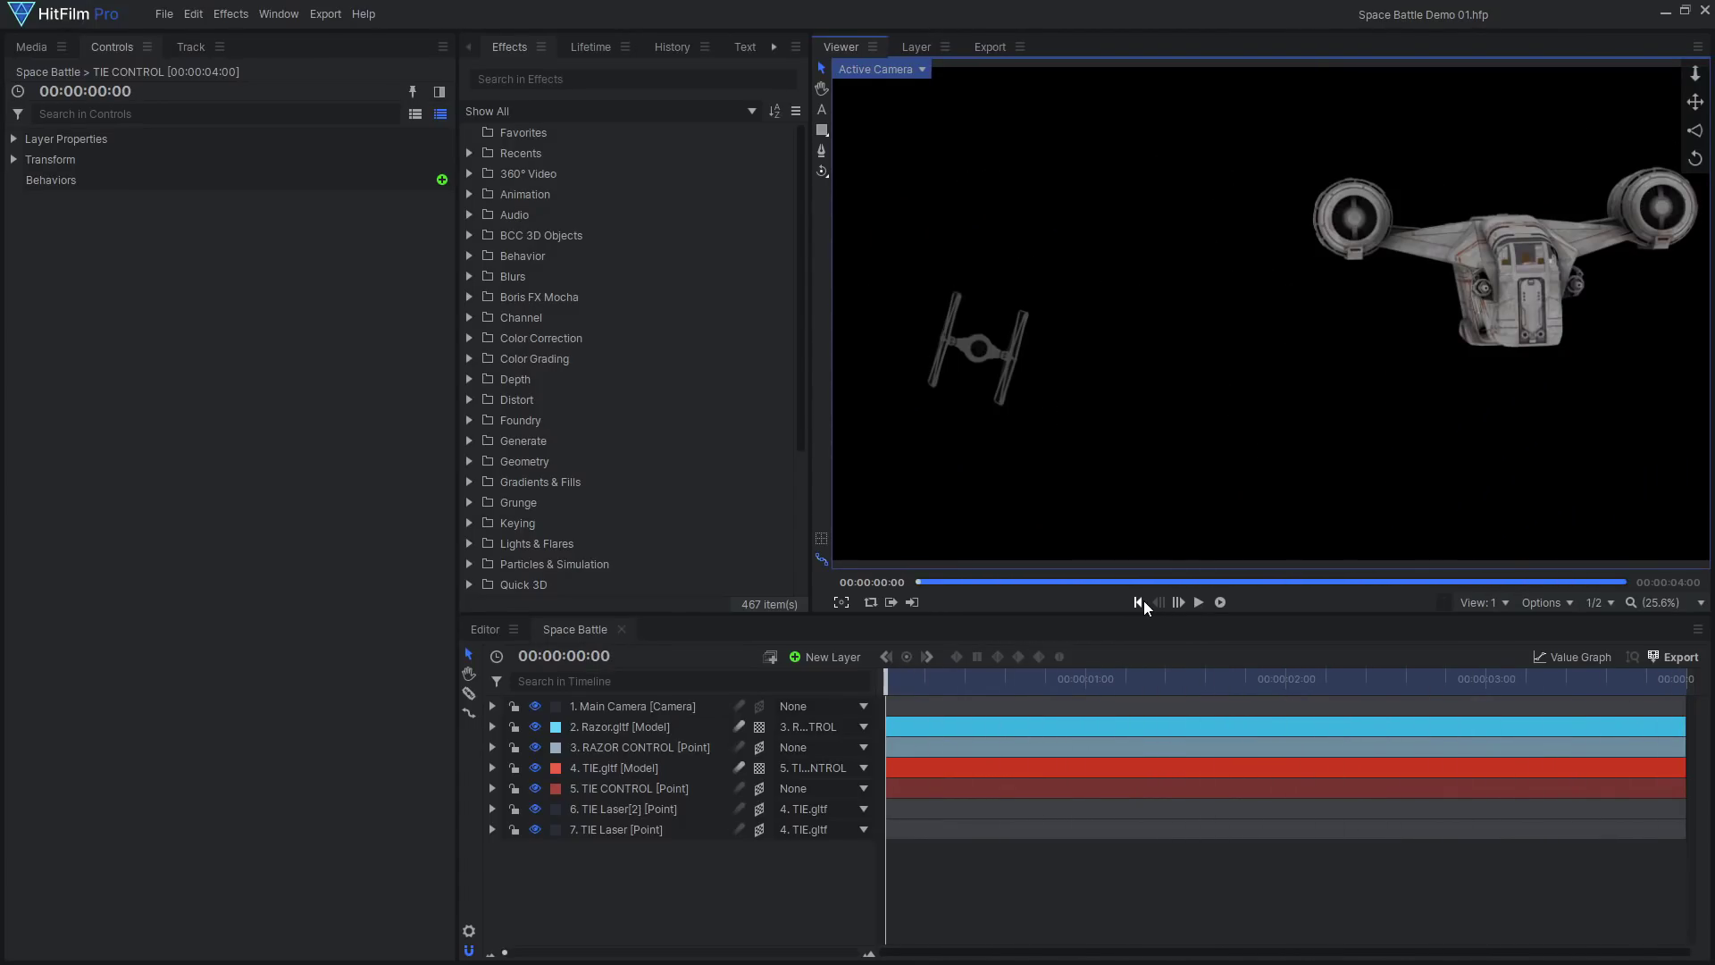
click(27, 46)
click(264, 84)
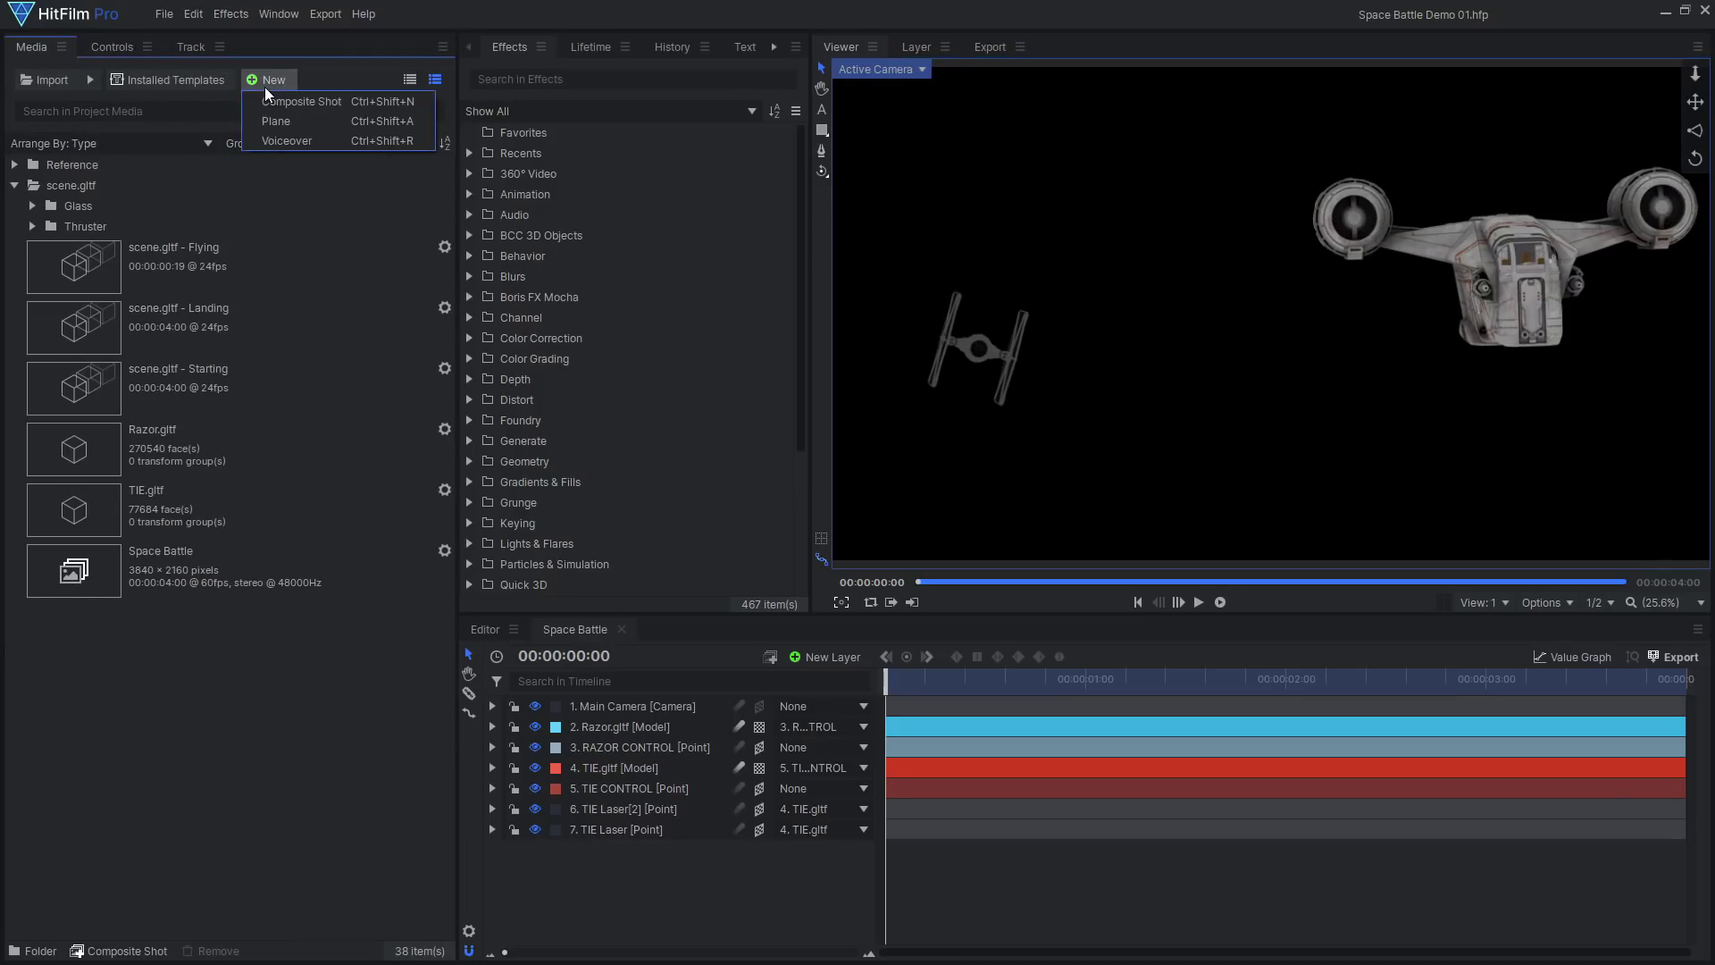
click(279, 98)
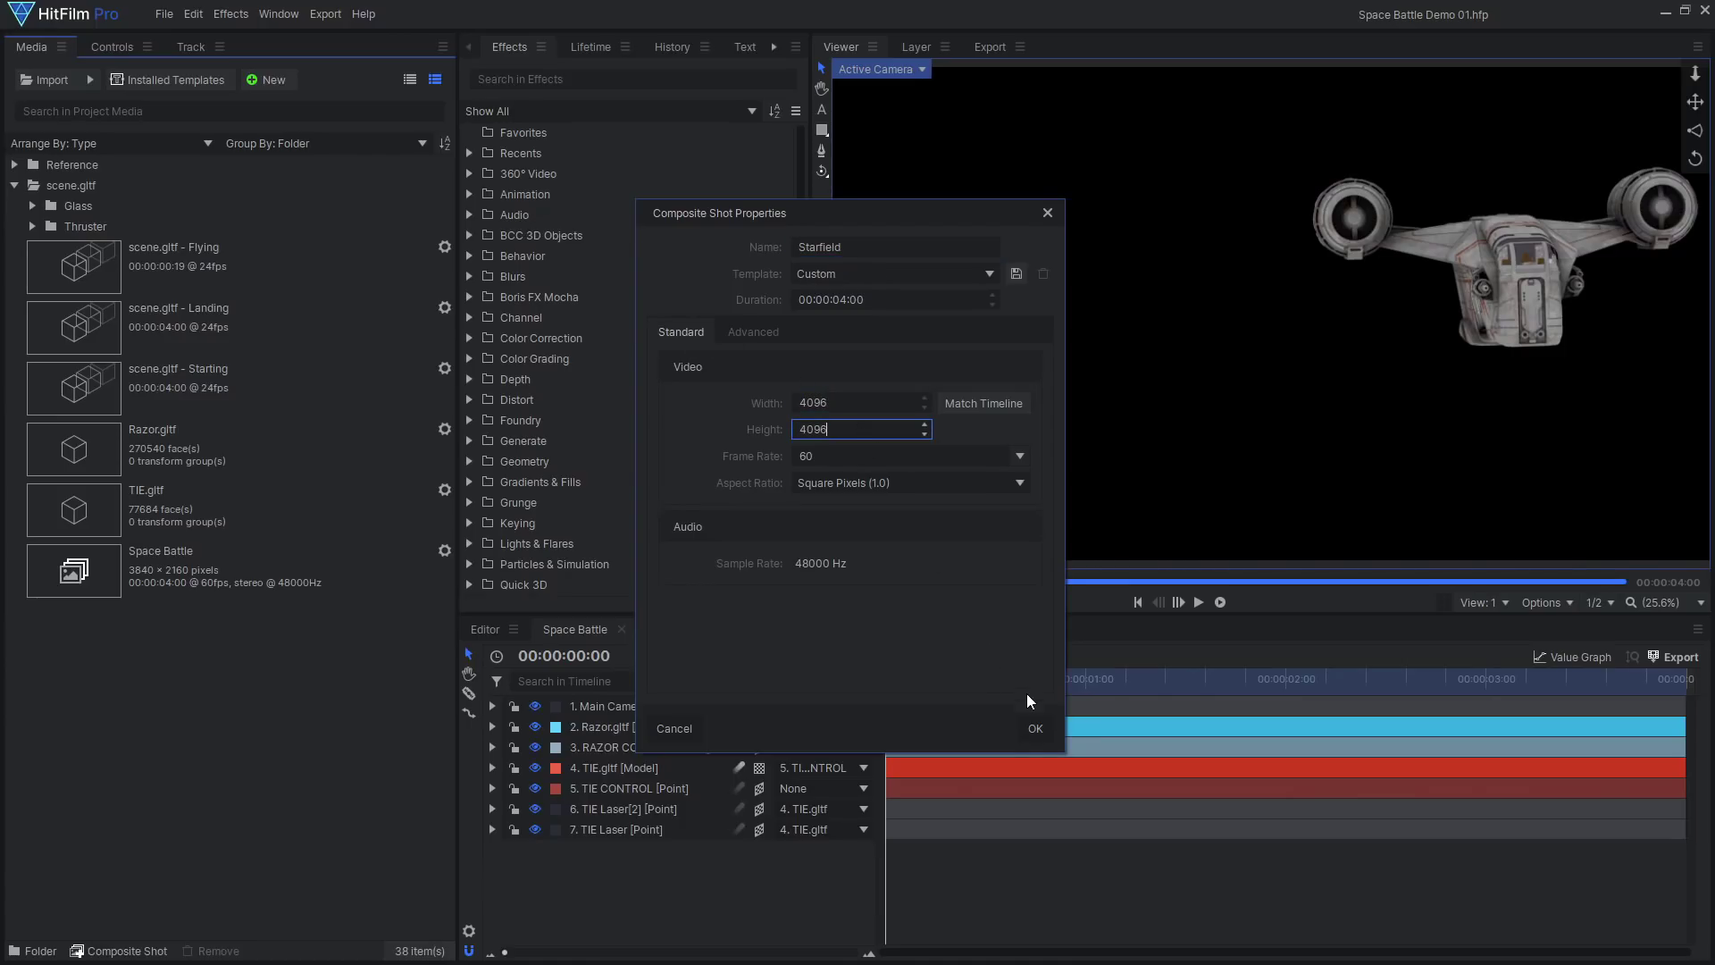
click(1041, 727)
Add a white Square 4096 plane layer to the Starfield composite.
key(ctrl+shift+p)
click(920, 532)
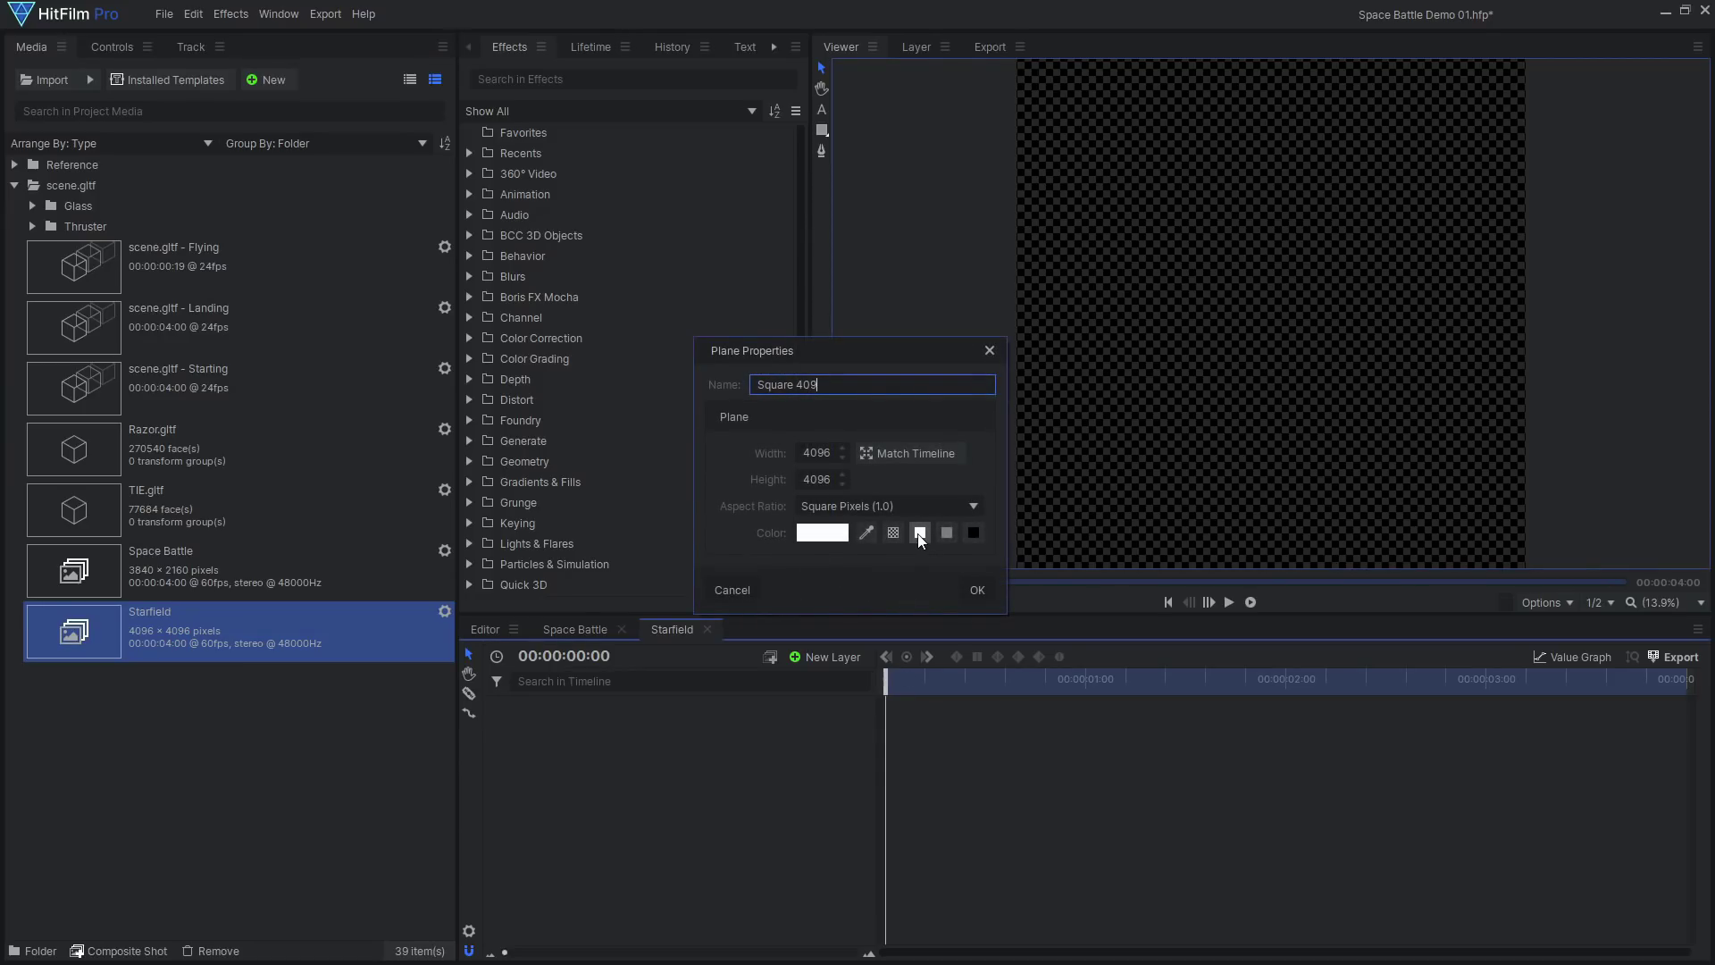
click(977, 589)
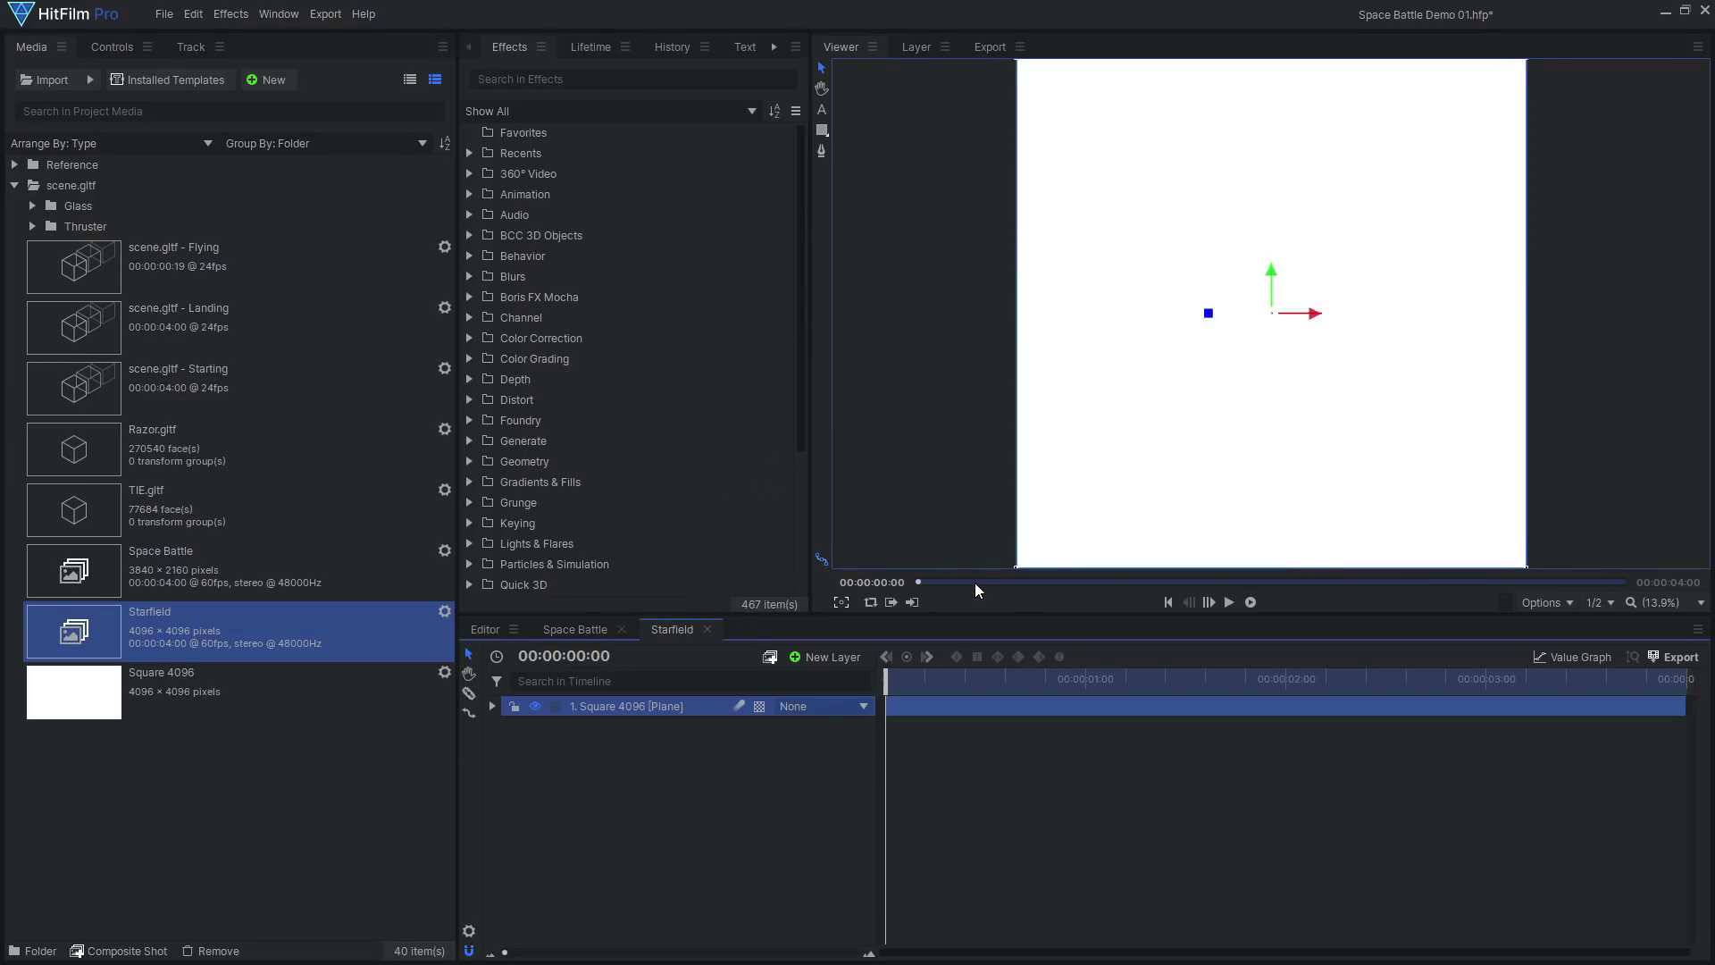
Add the Atomic Particle effect to the plane and apply its Starfield preset.
click(115, 48)
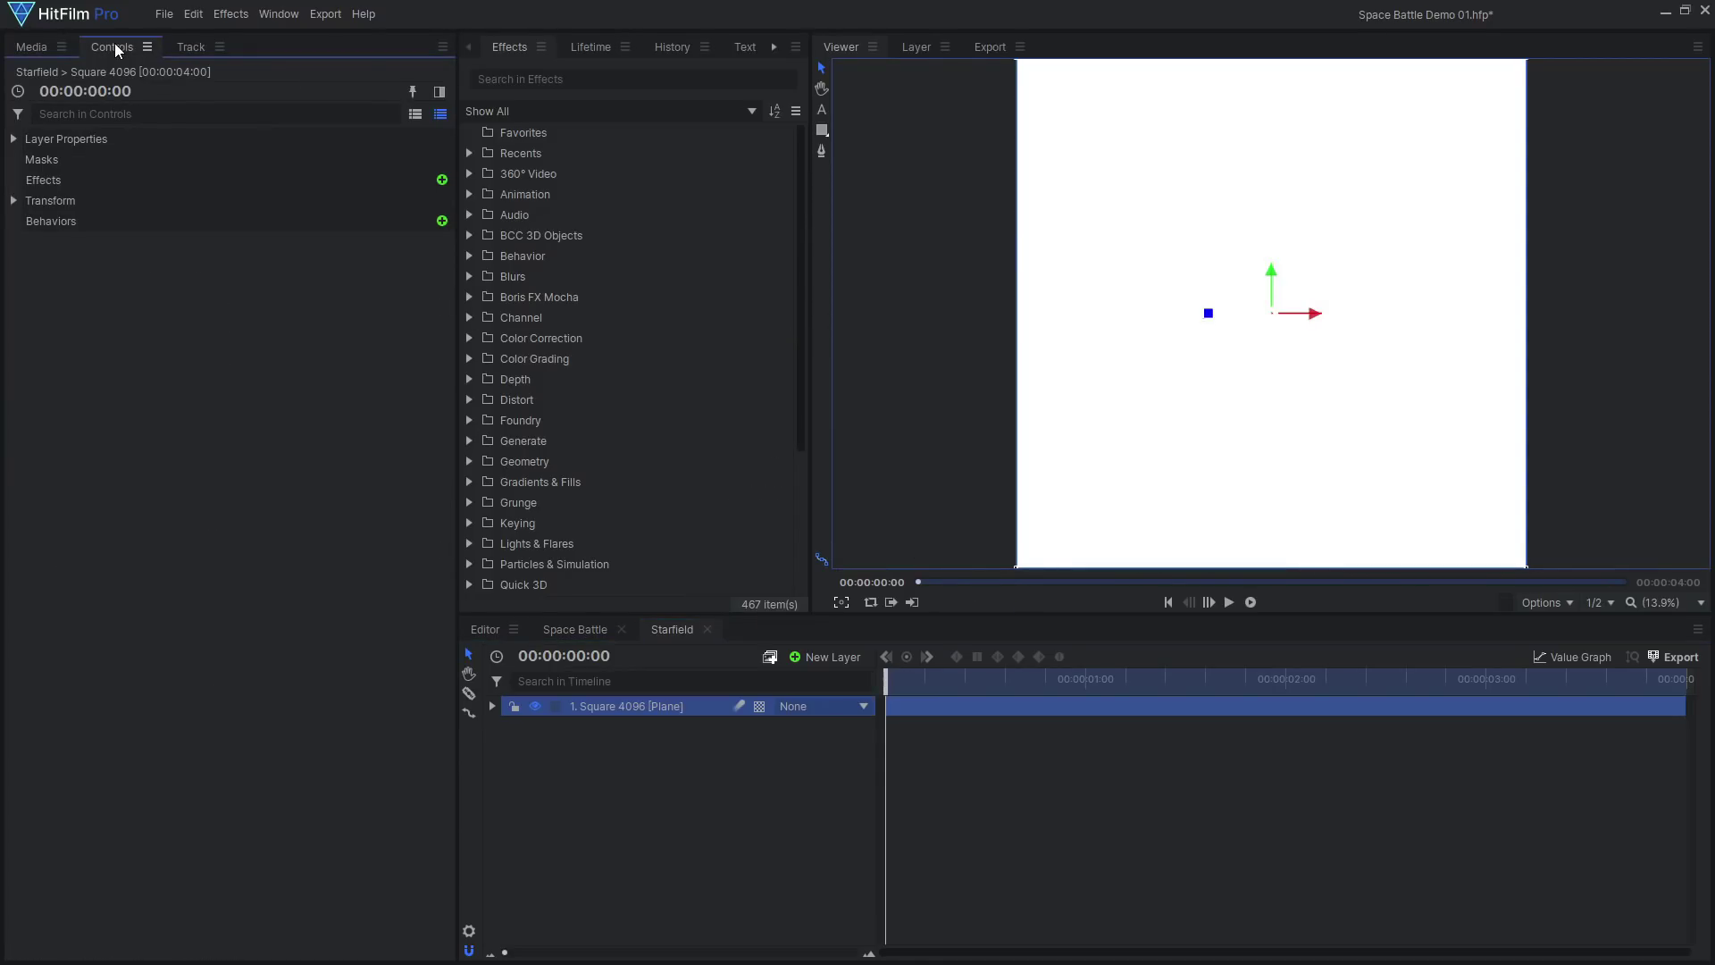
click(441, 180)
text(atomic)
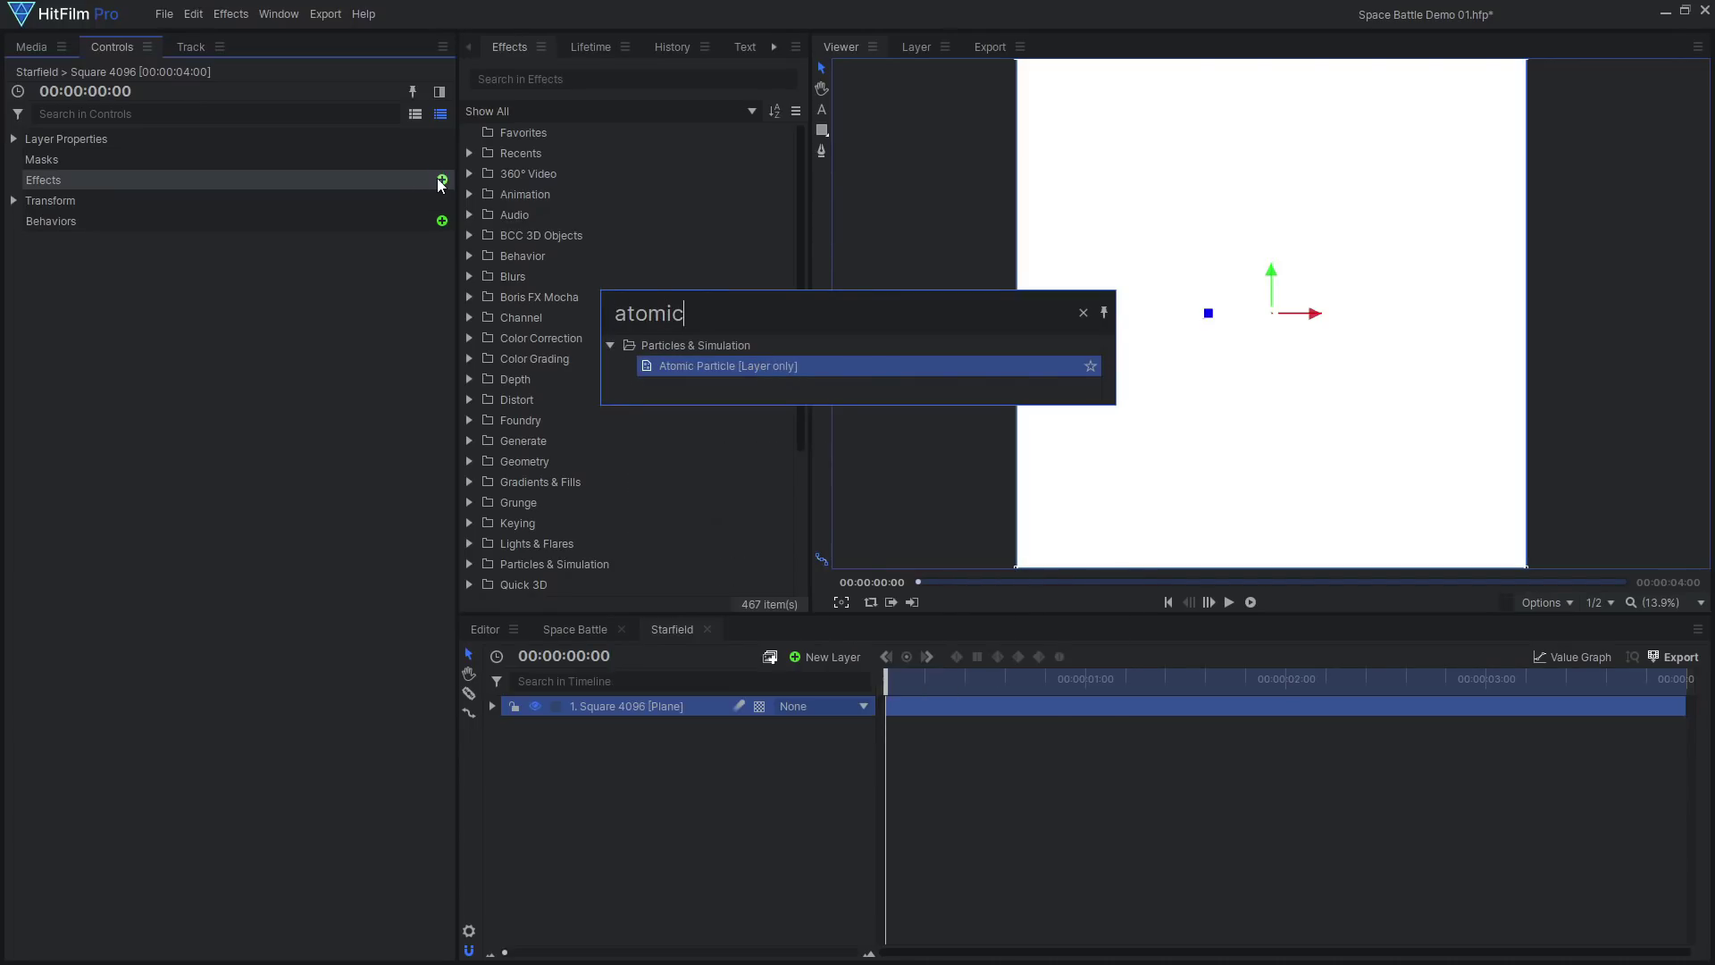
key(Return)
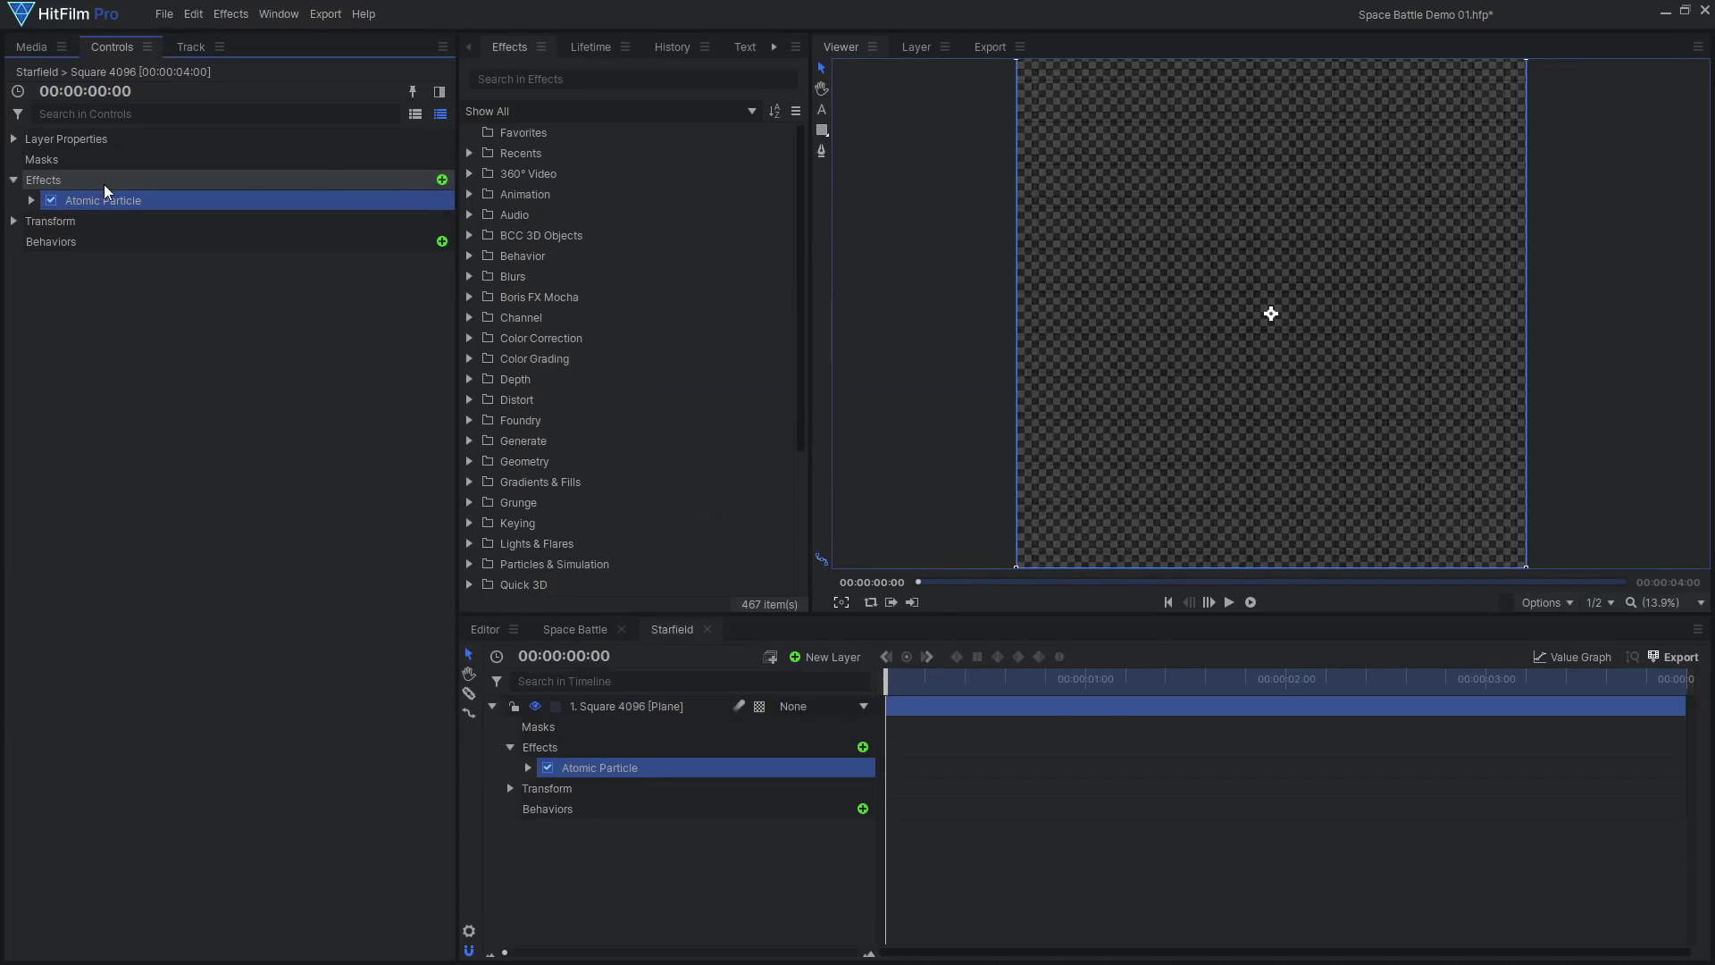
click(31, 200)
click(259, 221)
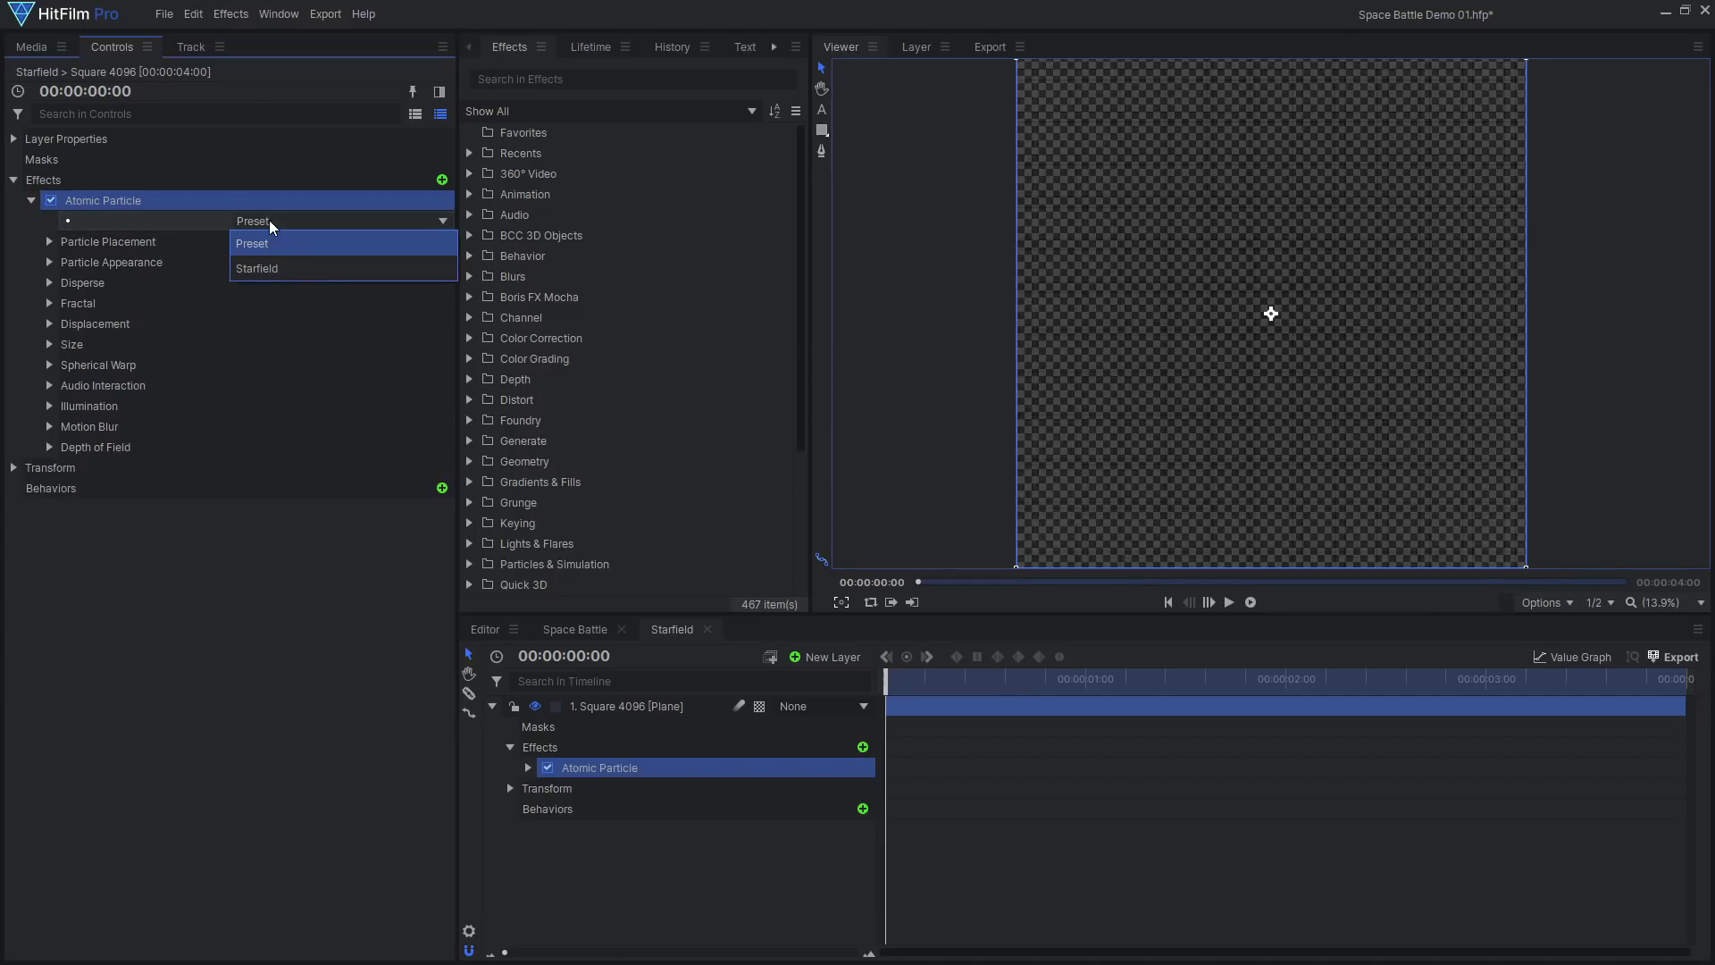
click(284, 266)
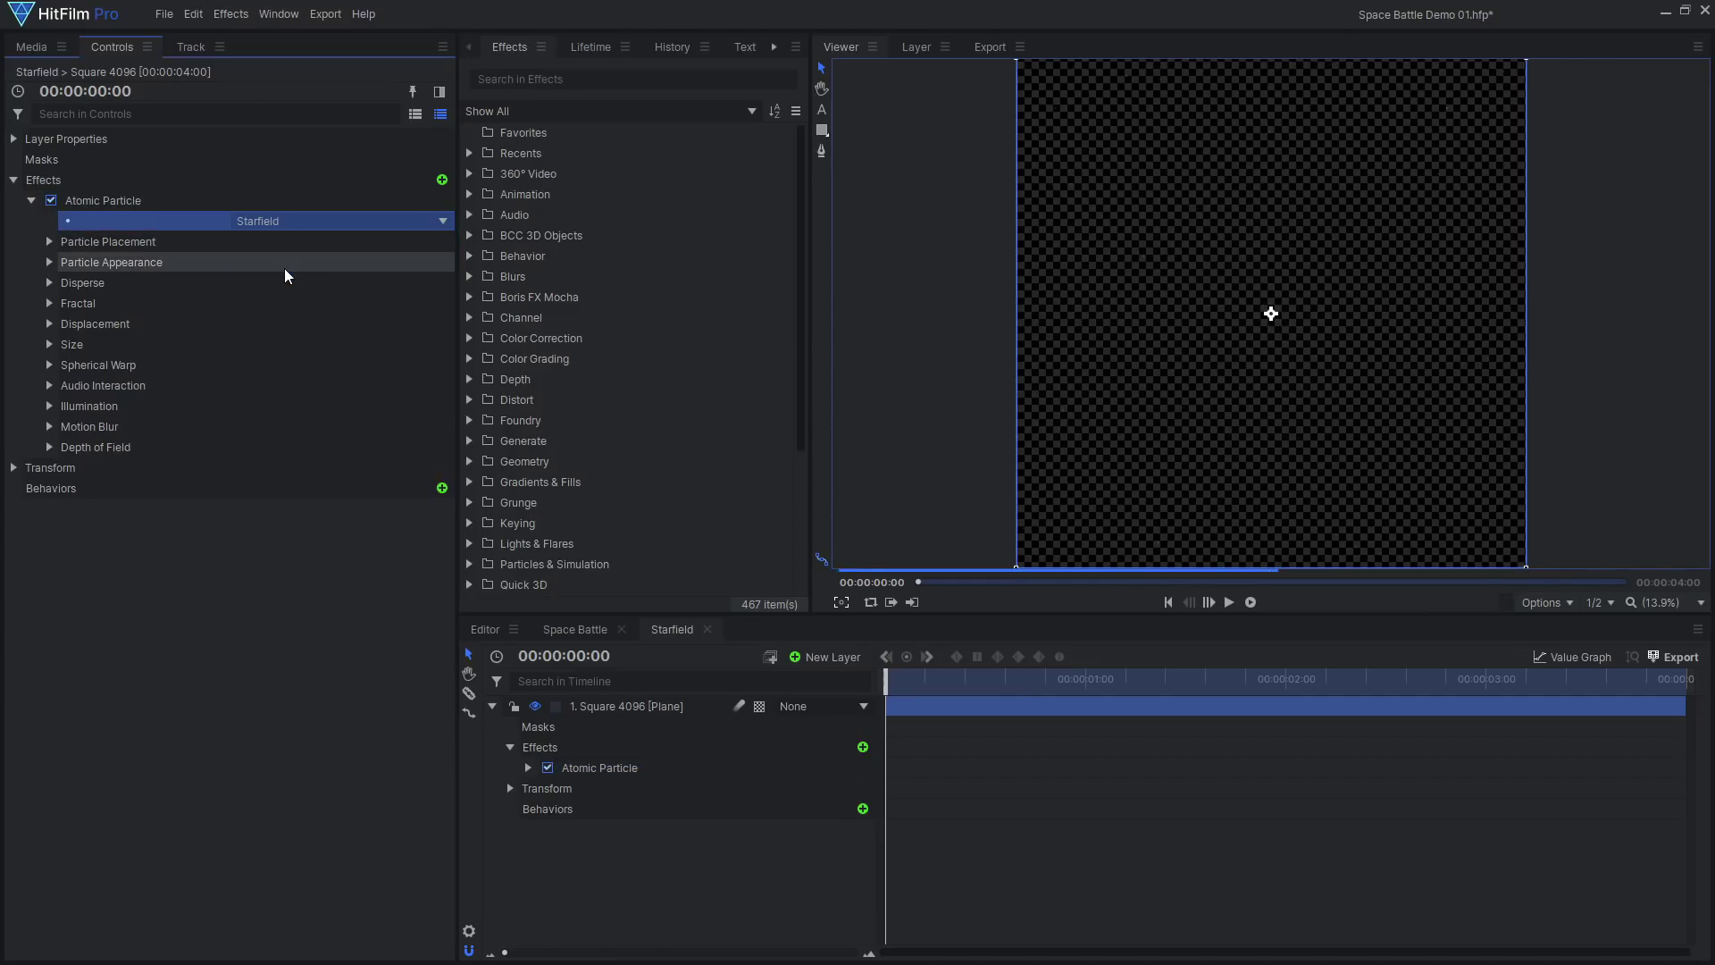
Hide the transparency checkerboard, adjust particle count, and set star Size 4.00 and Opacity Random 1.00.
click(1546, 602)
click(1561, 699)
scroll(1275, 323, up, 5)
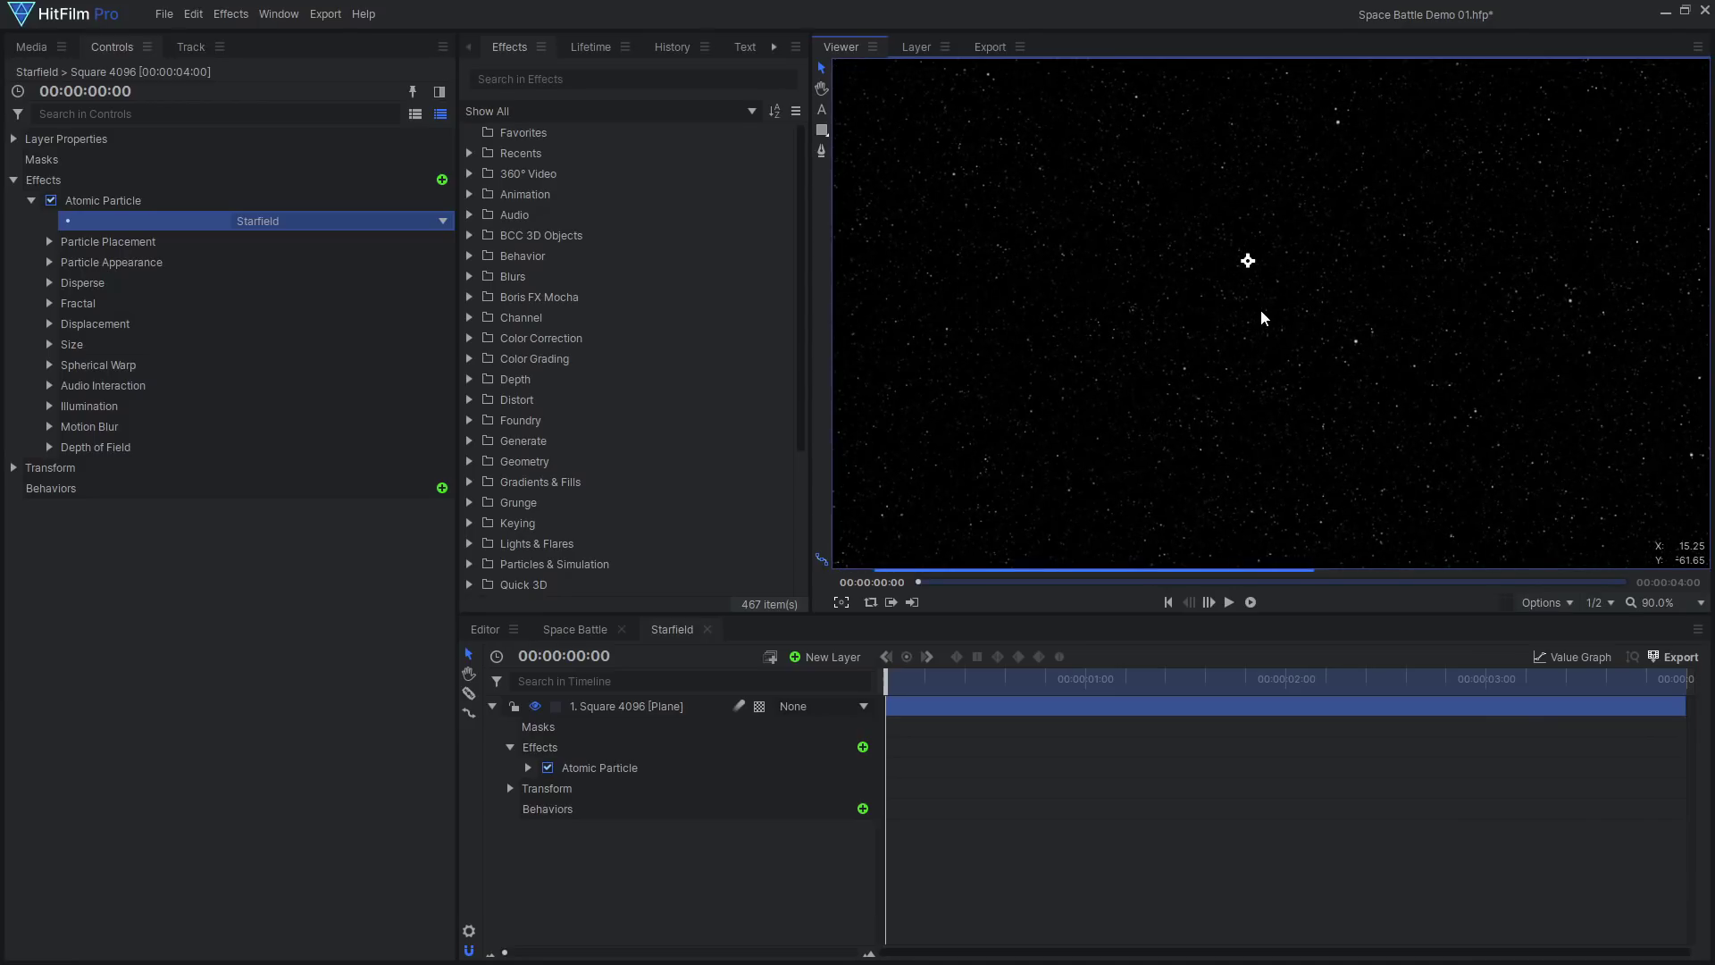
scroll(1261, 317, down, 1)
click(49, 241)
click(67, 303)
drag(436, 344, 430, 357)
click(50, 492)
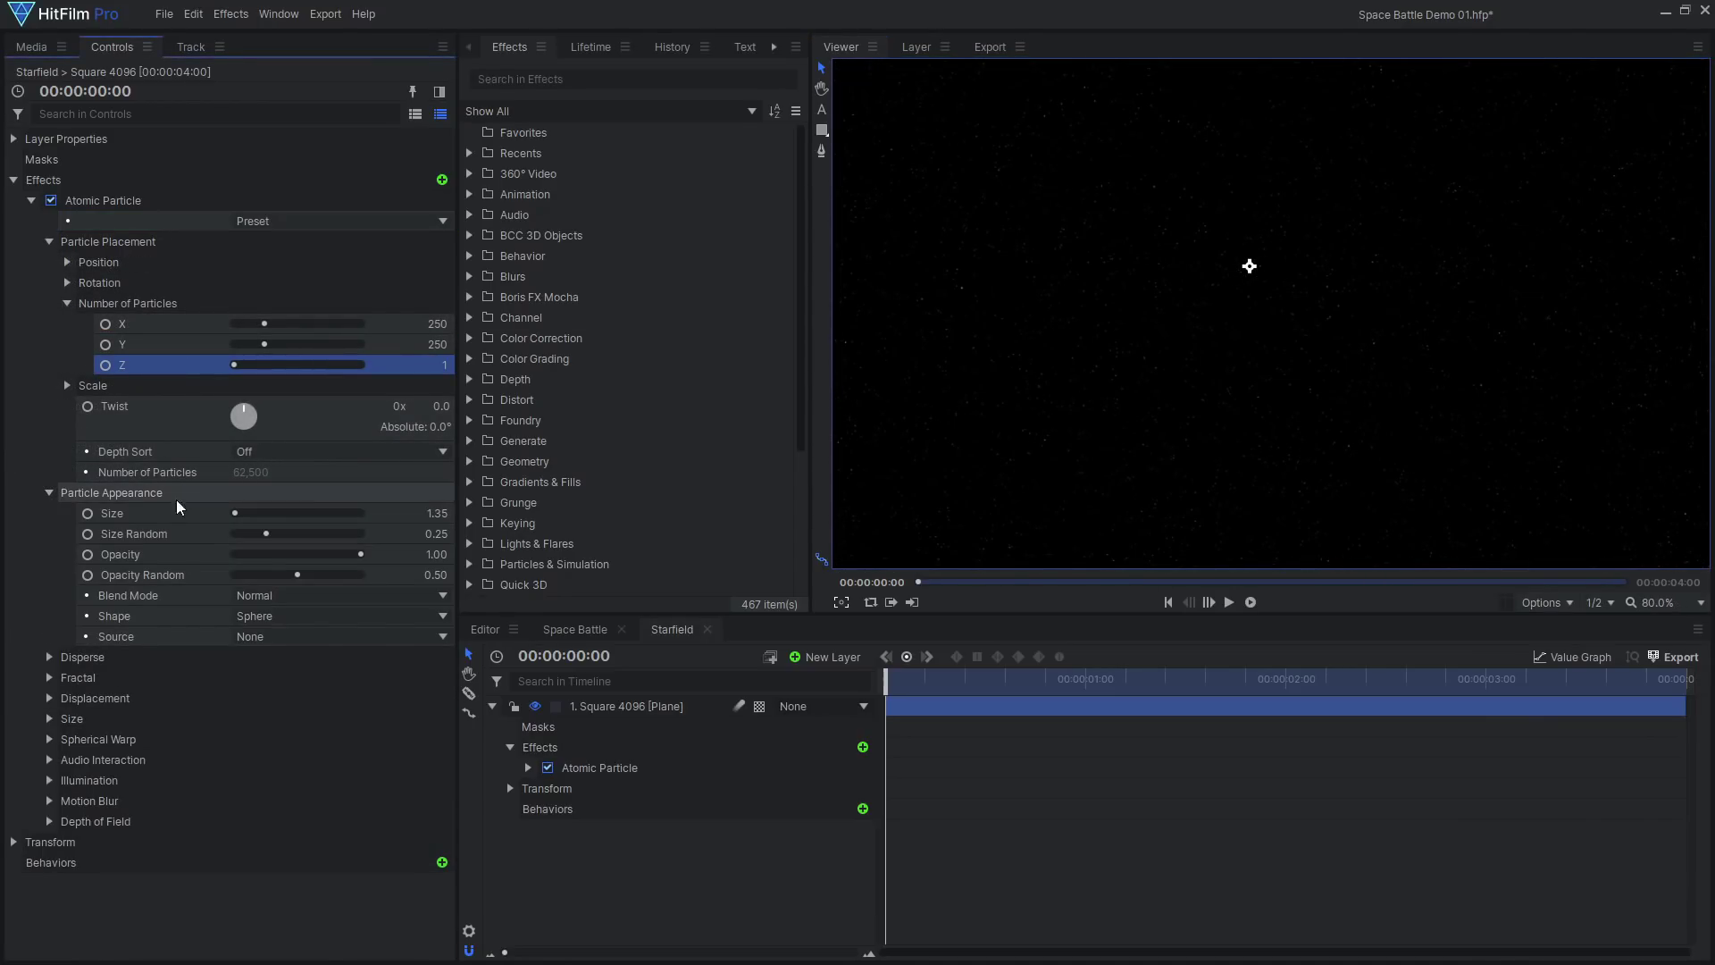
drag(418, 515, 425, 514)
drag(434, 574, 480, 585)
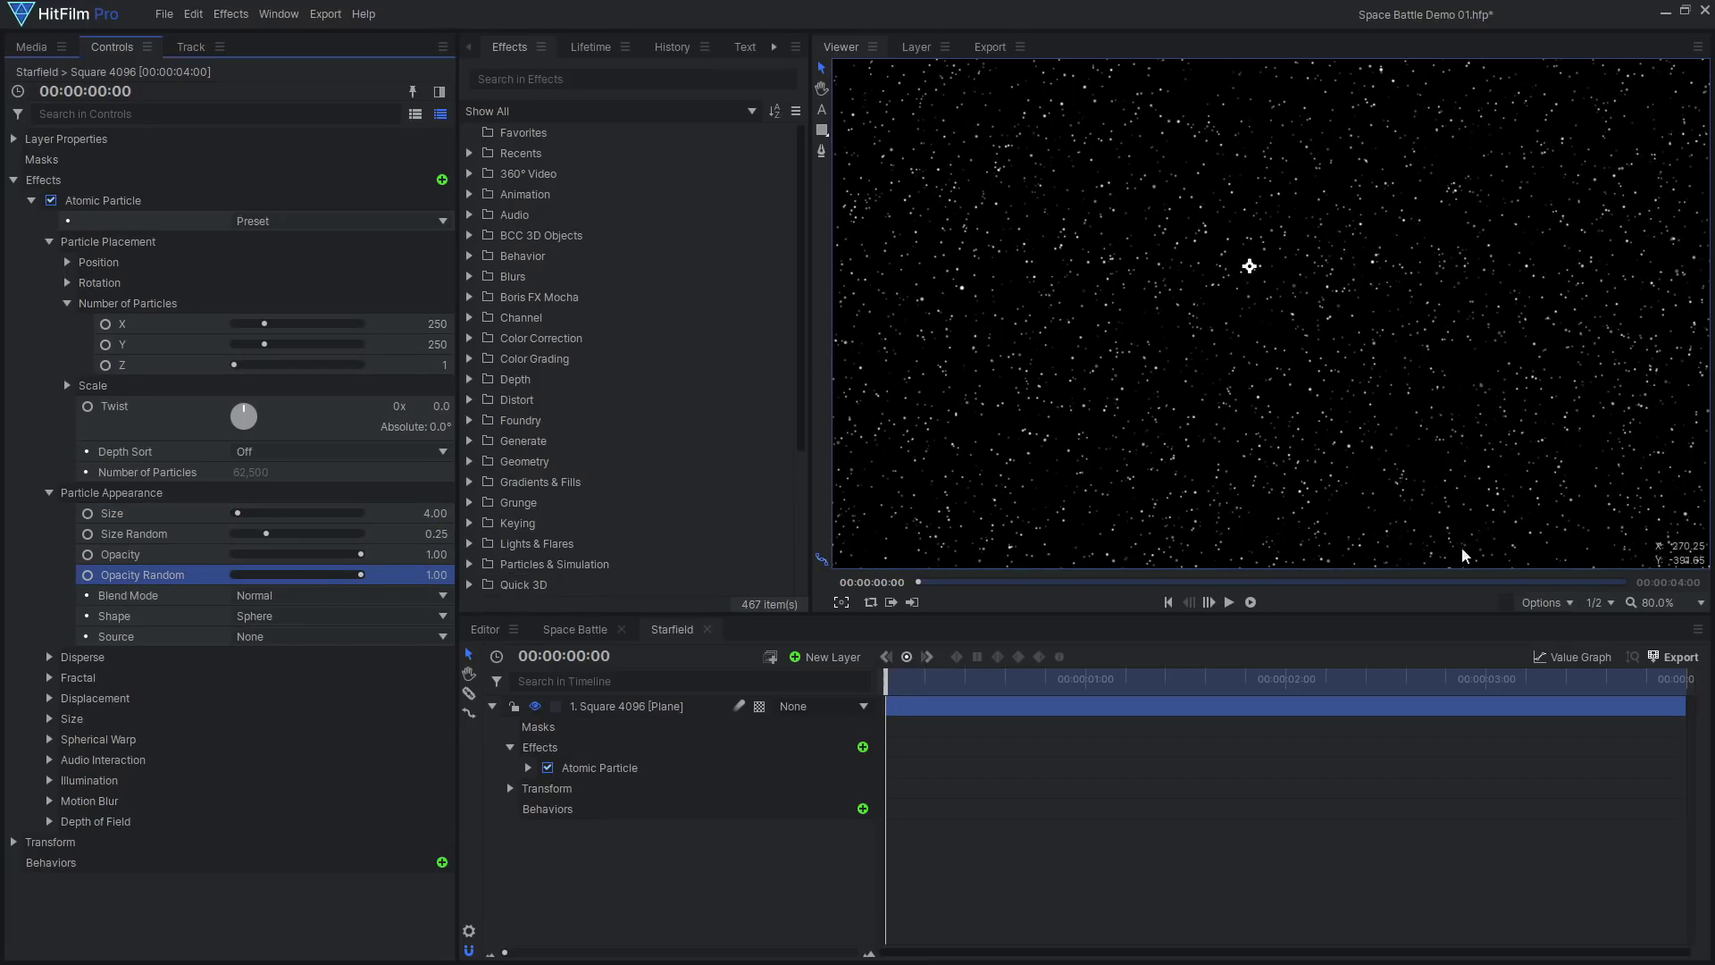
click(1657, 603)
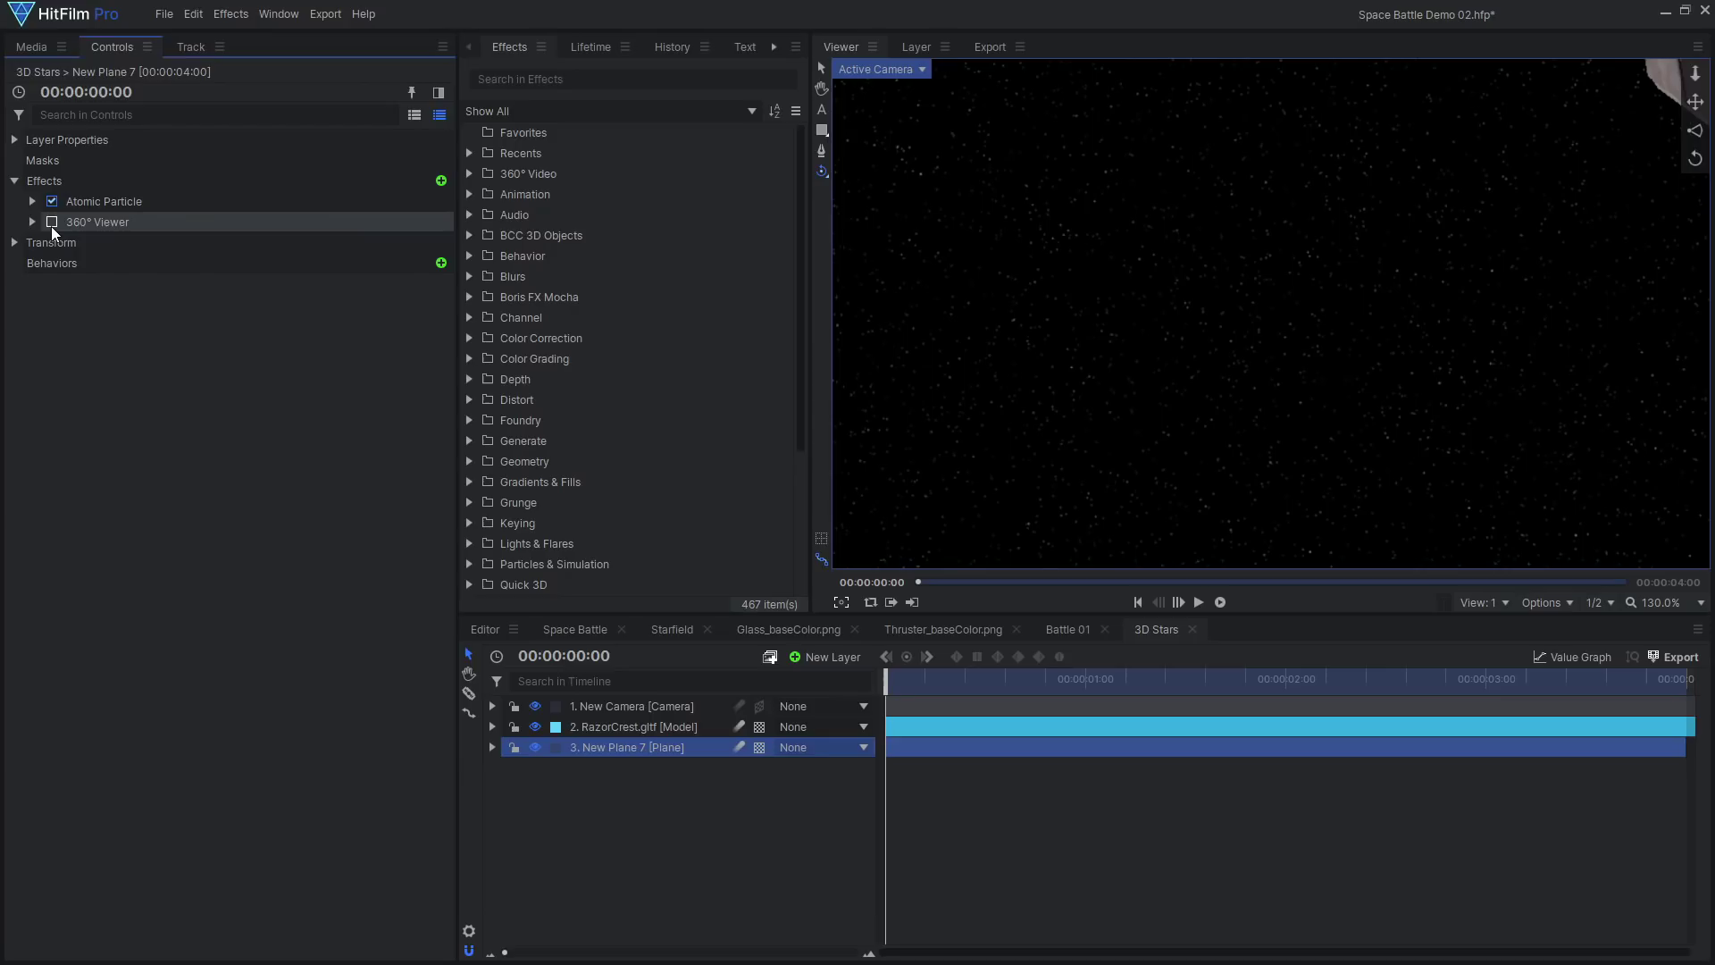
Enable the 360° Viewer effect, set viewer zoom to Scale to Fit, and orbit the view.
click(50, 225)
click(1661, 607)
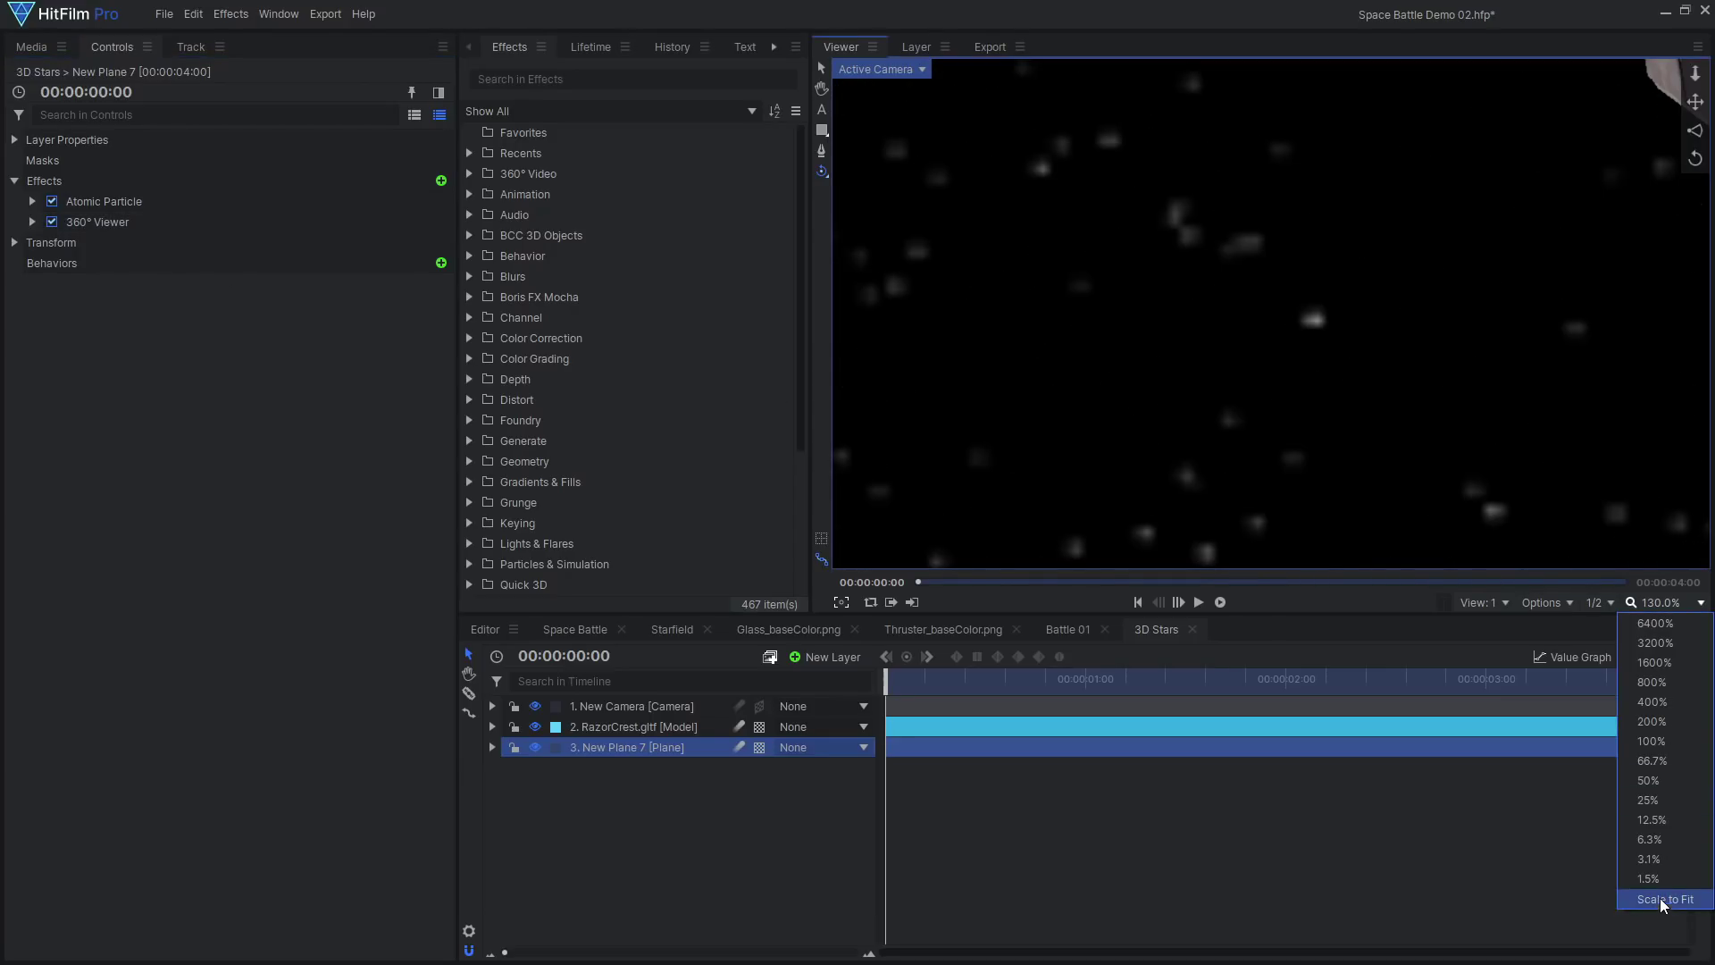
click(1659, 899)
drag(1059, 479, 1013, 358)
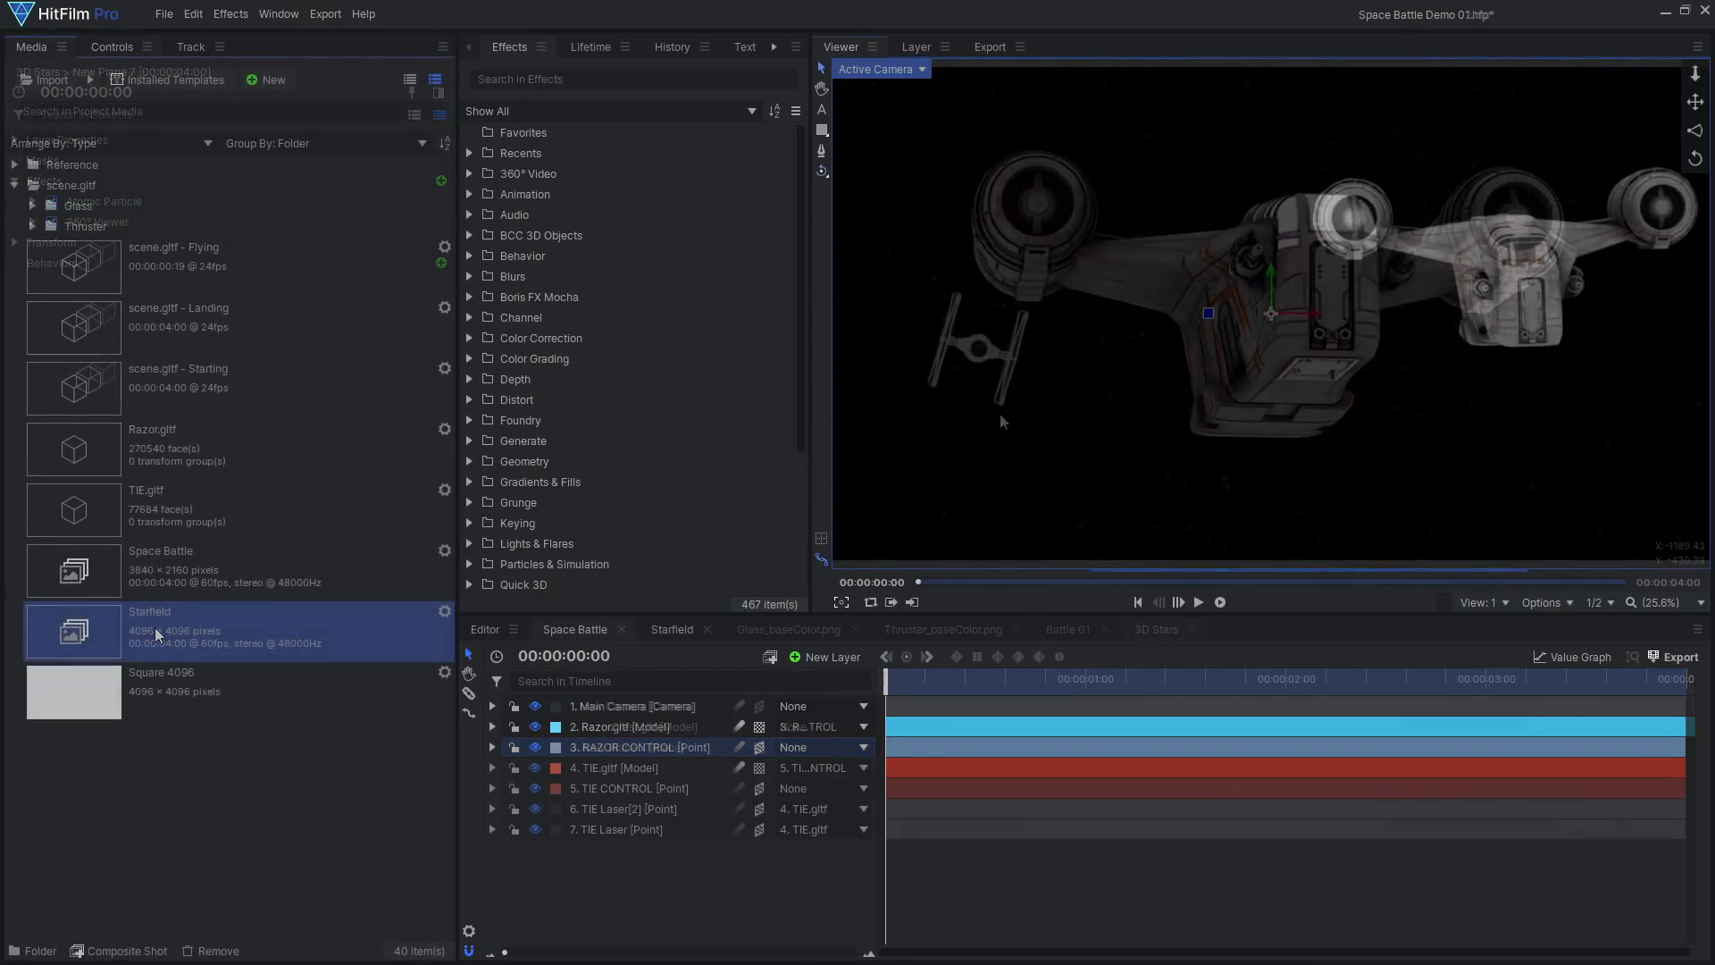
Add the Starfield comp to the Space Battle timeline and scale it to 200%.
drag(634, 817, 652, 856)
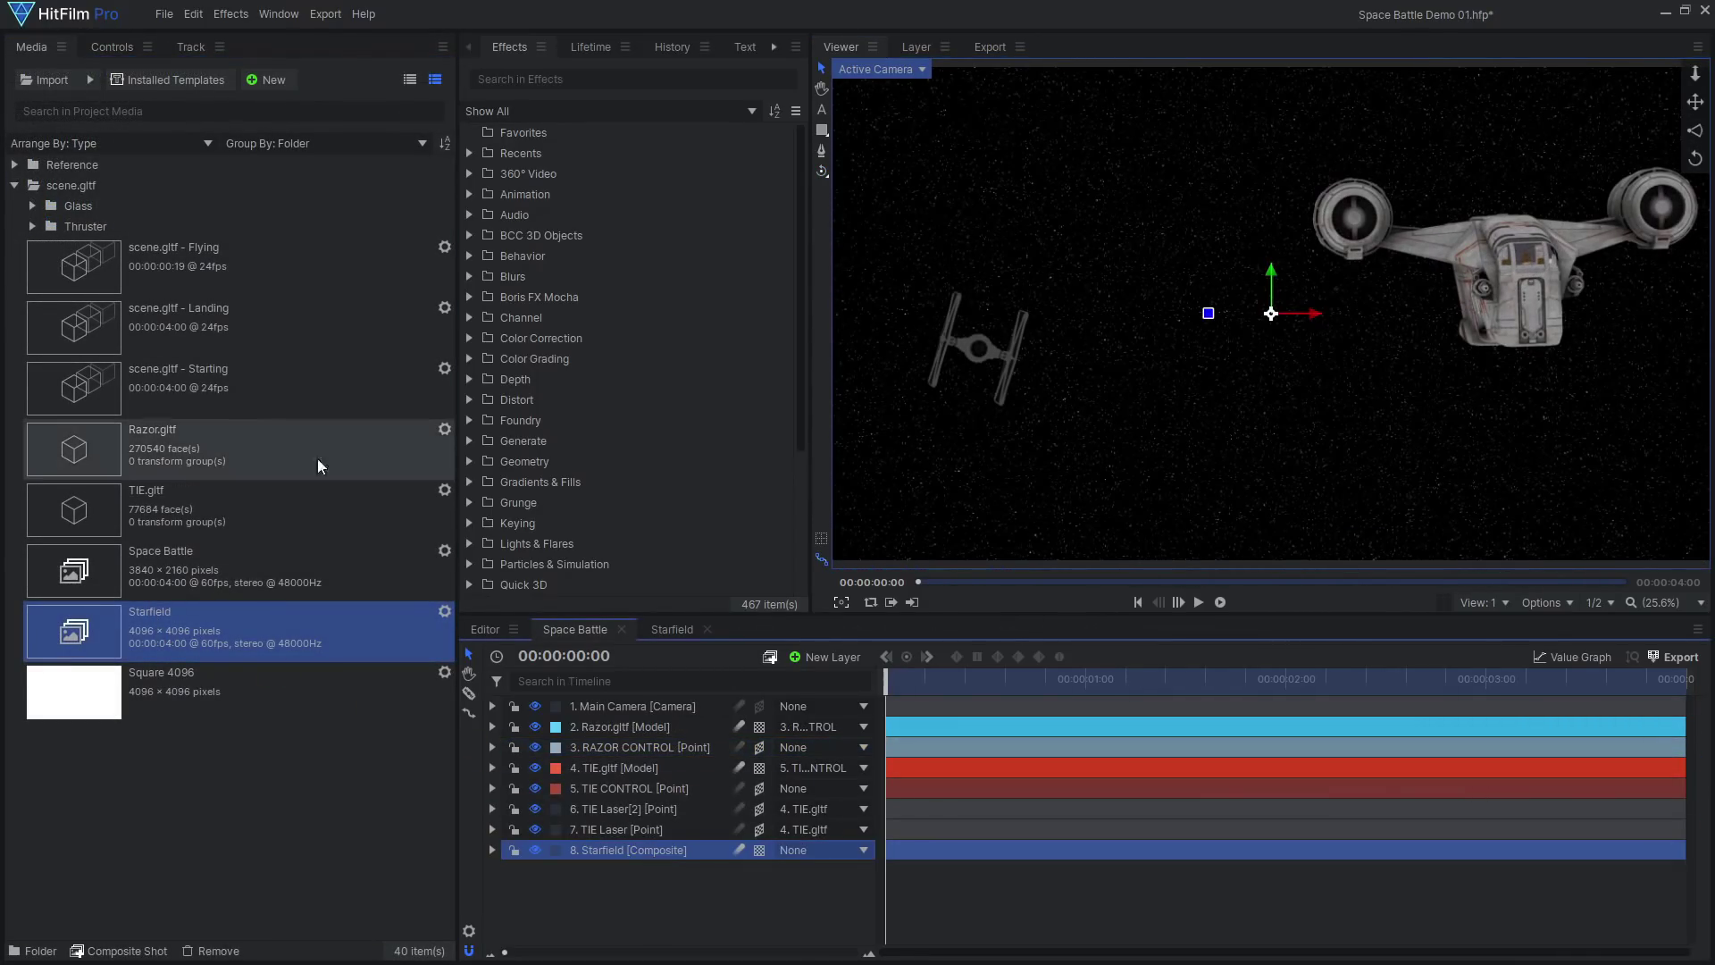
click(114, 46)
click(13, 201)
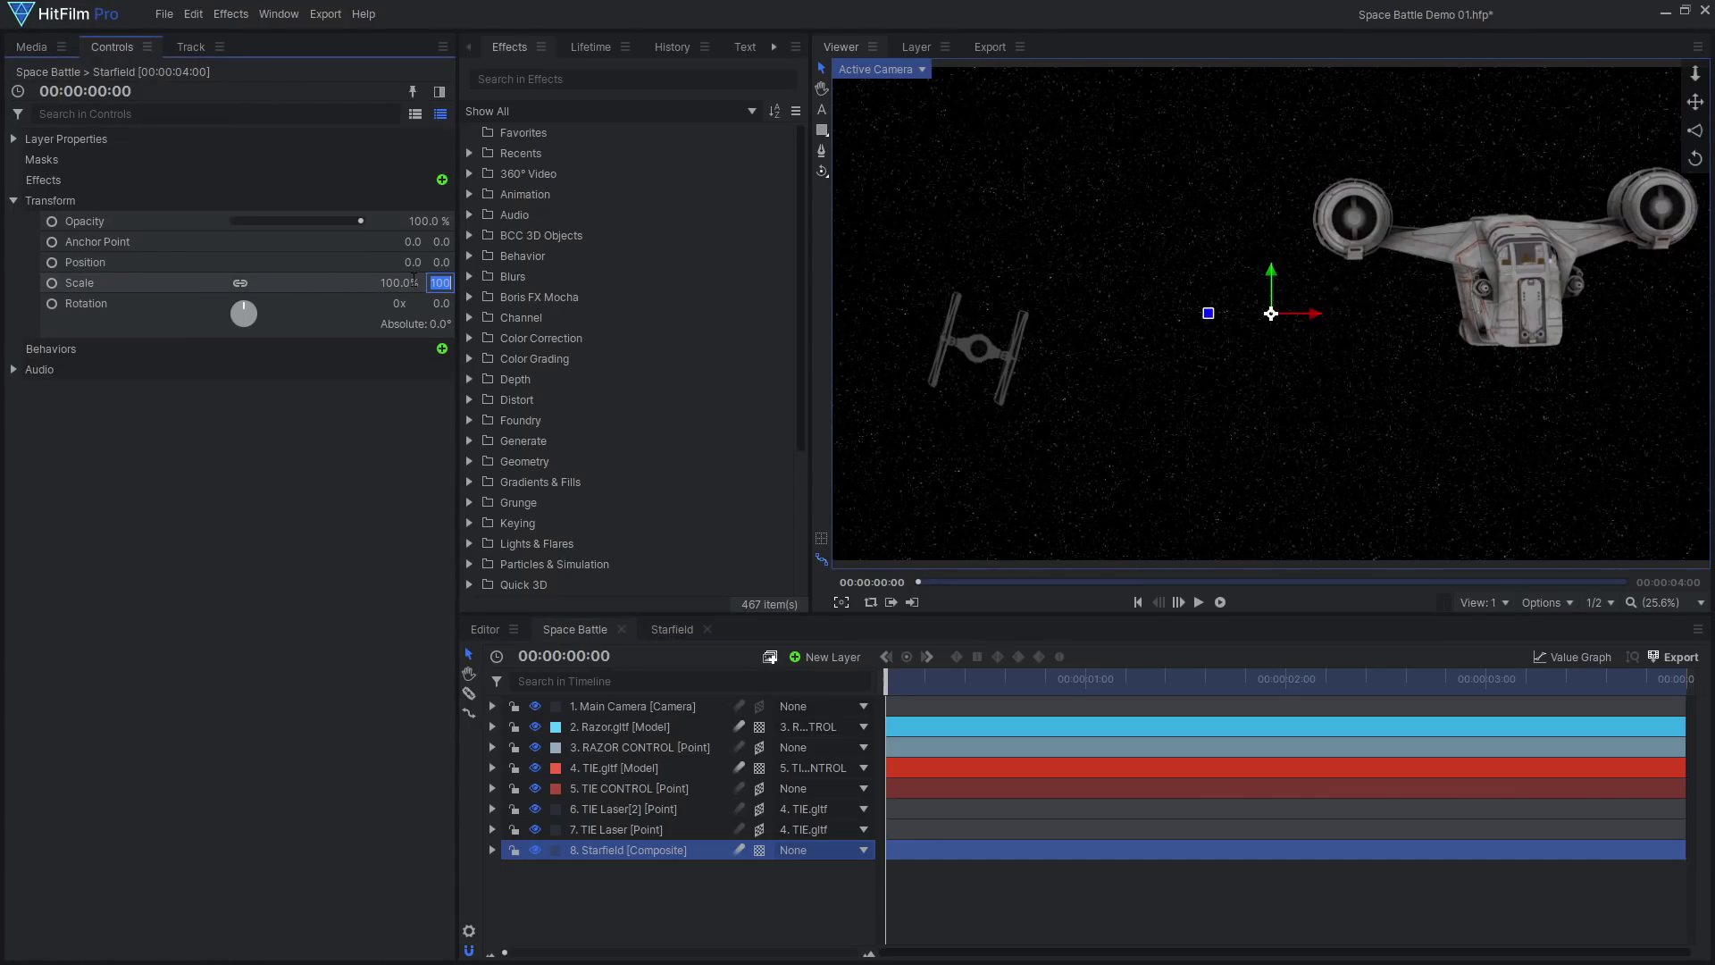
text(200)
key(Return)
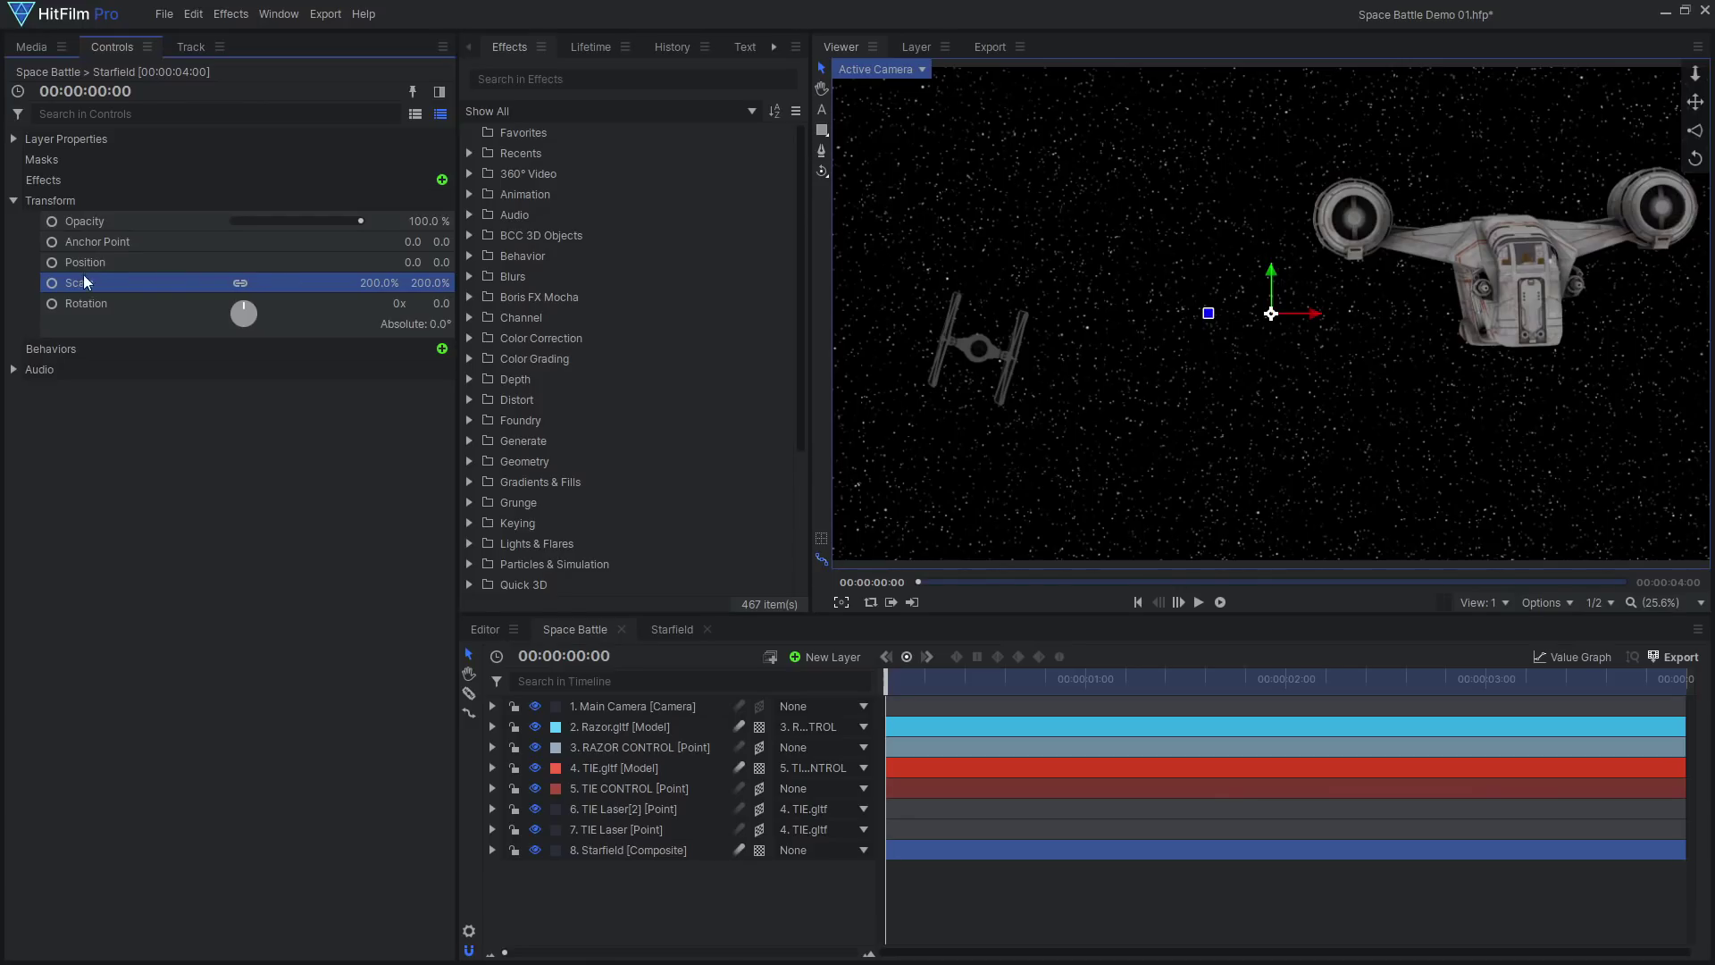
Keyframe the starfield drifting from lower-left at the start to upper-right at the end, then play back.
click(51, 263)
scroll(991, 335, down, 3)
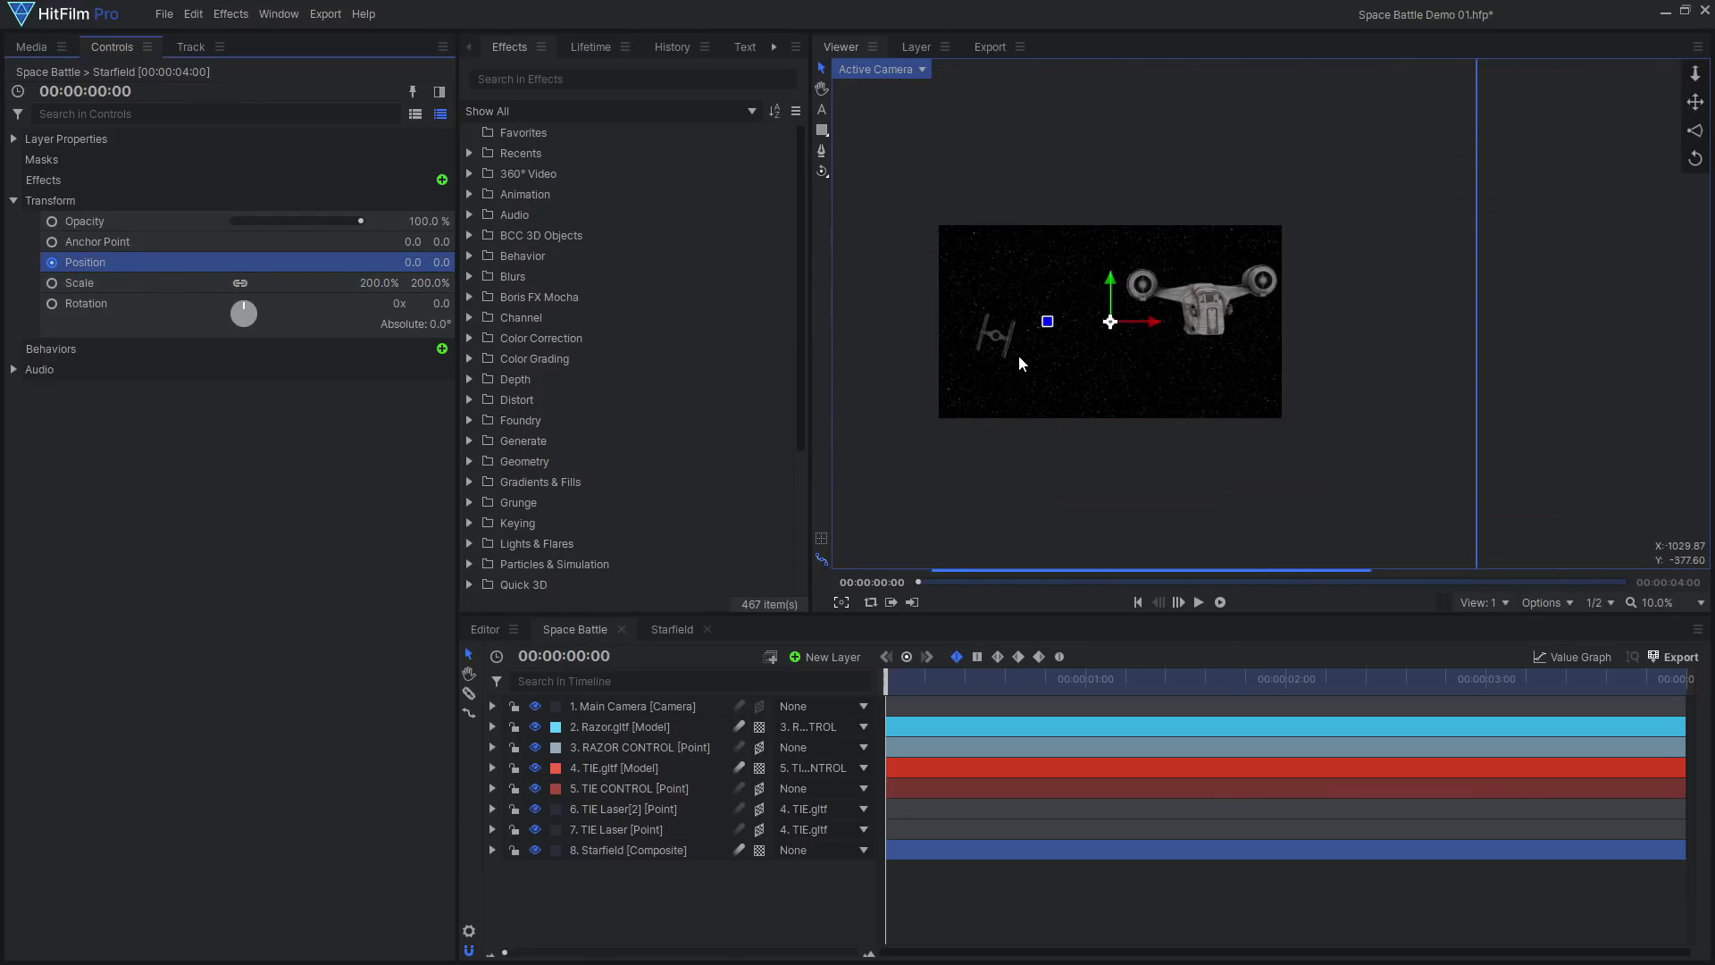
drag(1110, 322, 963, 544)
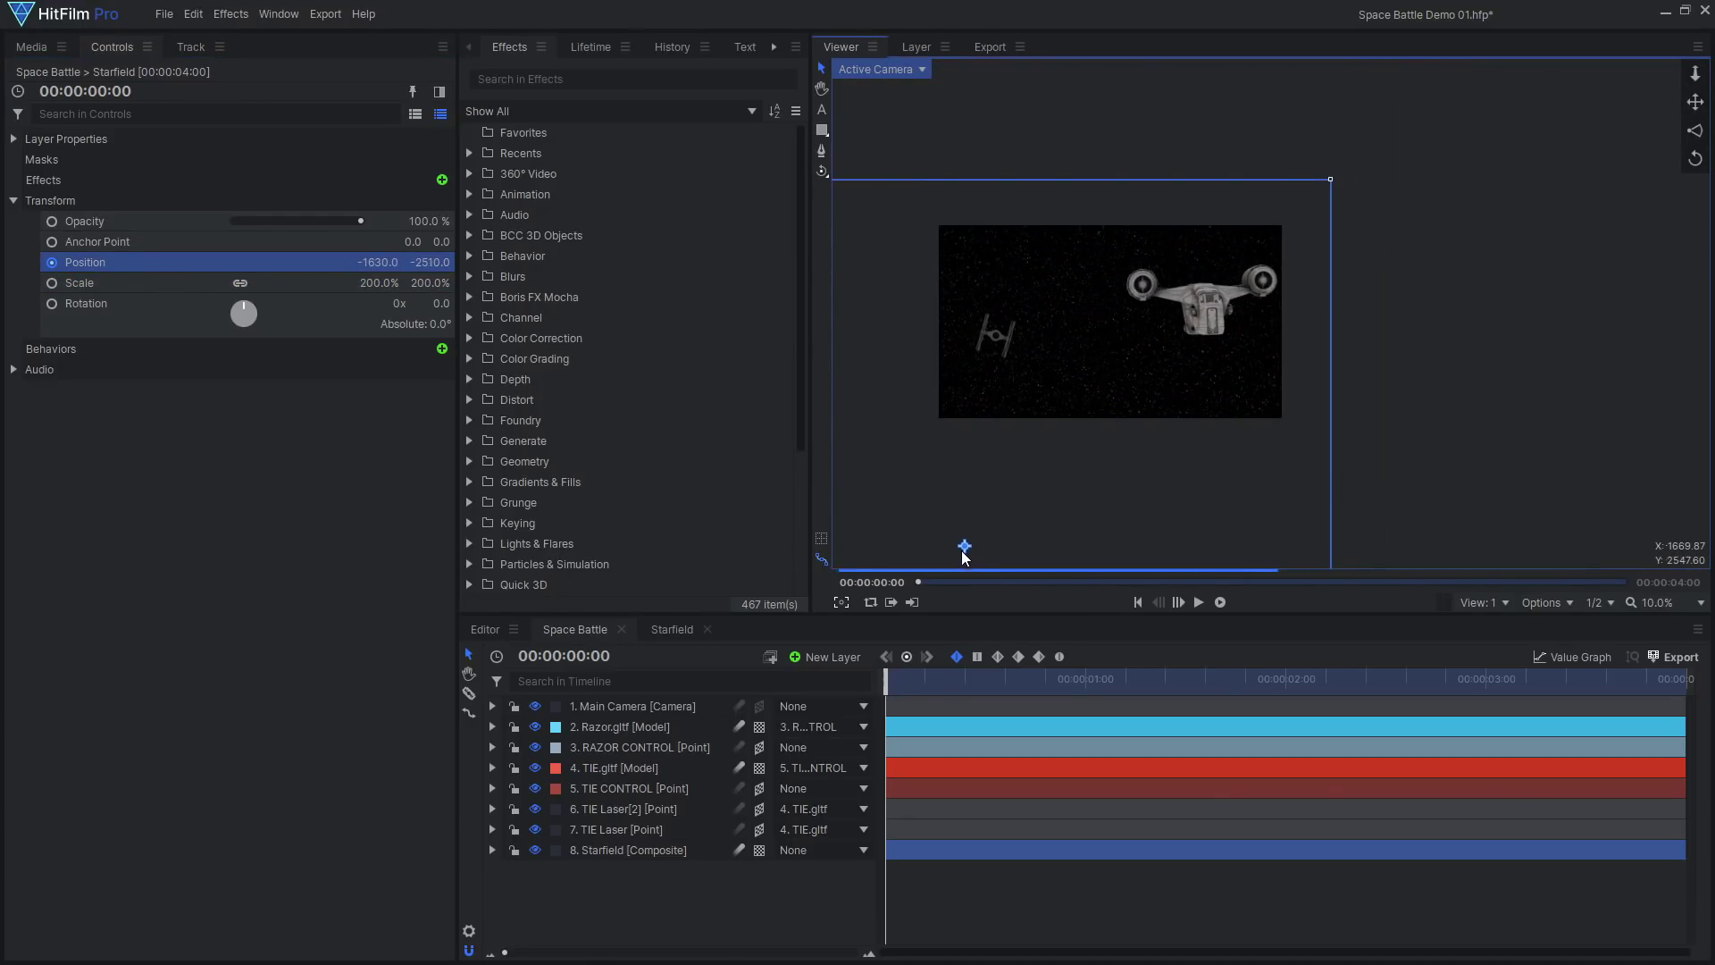
drag(891, 691, 1682, 691)
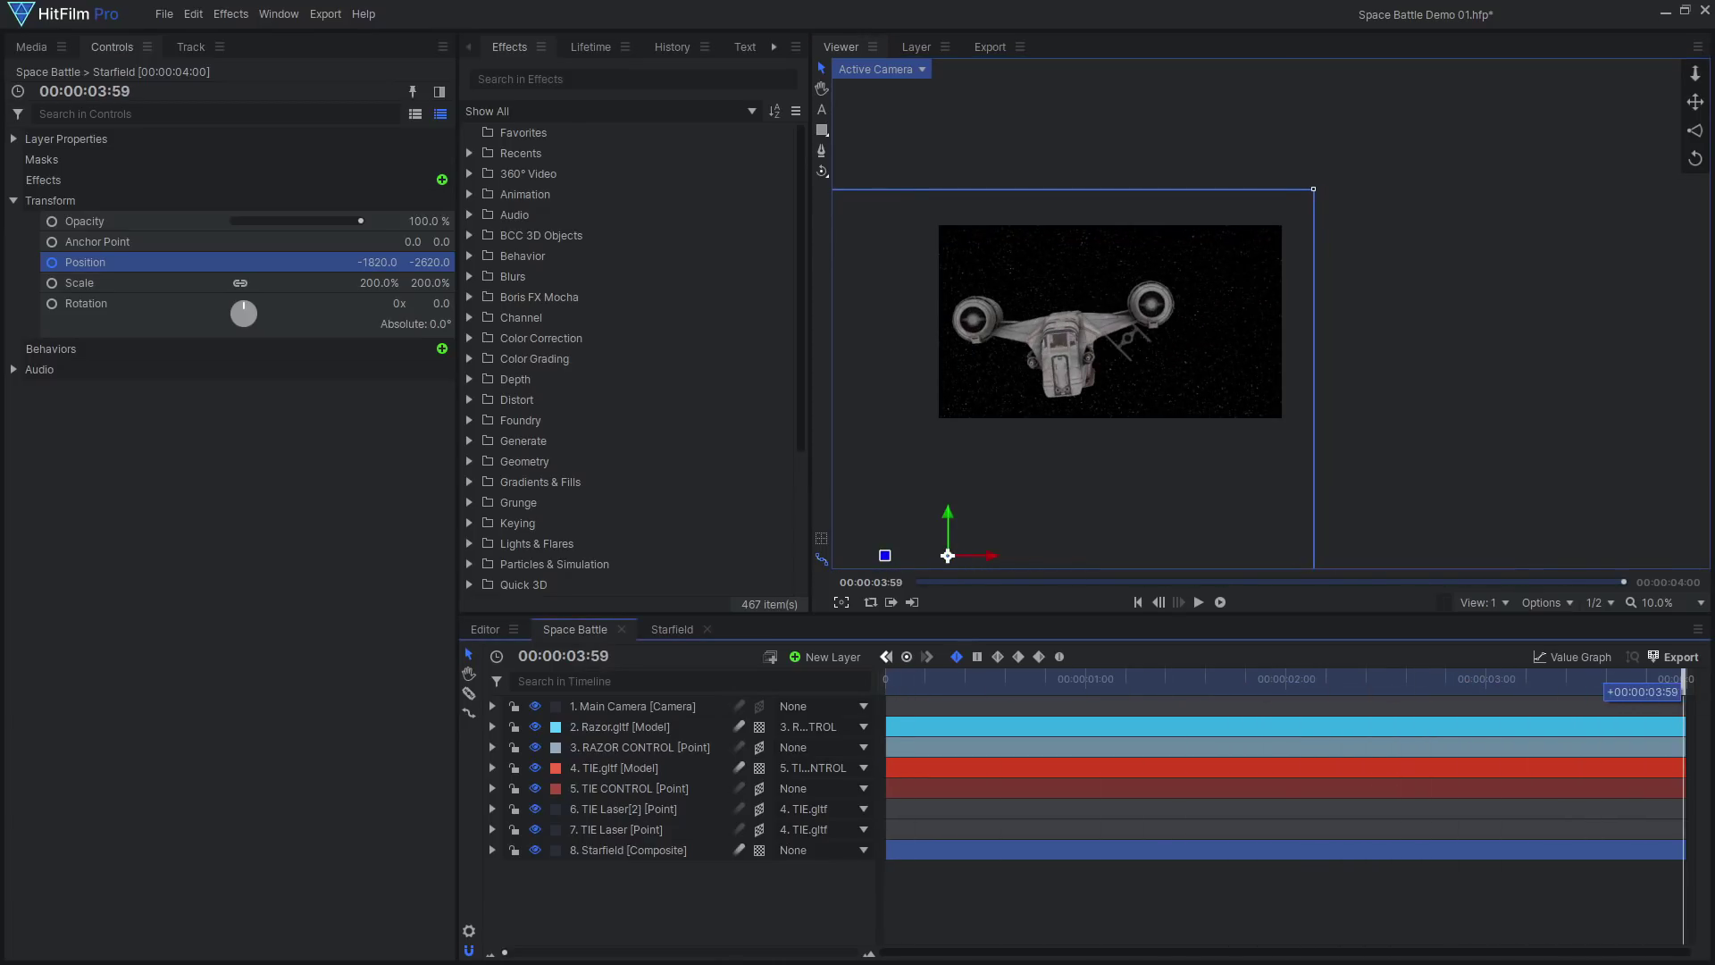
drag(948, 554, 1224, 85)
click(1655, 604)
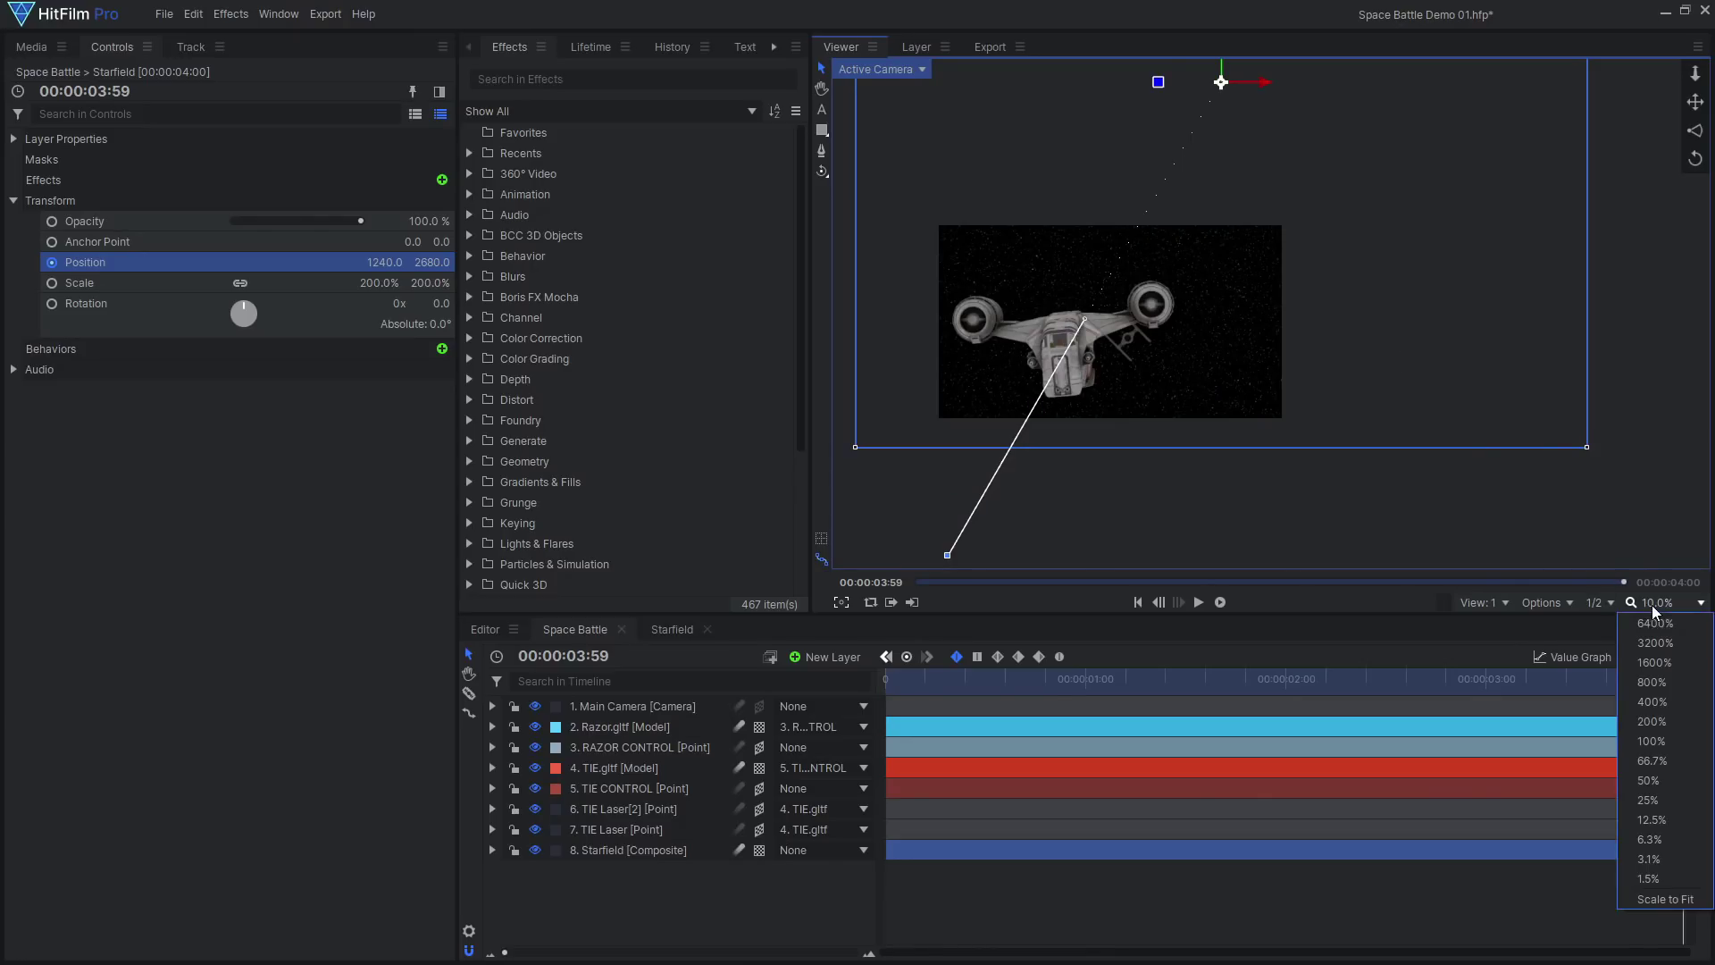
click(1665, 898)
drag(896, 684, 1173, 662)
click(1198, 602)
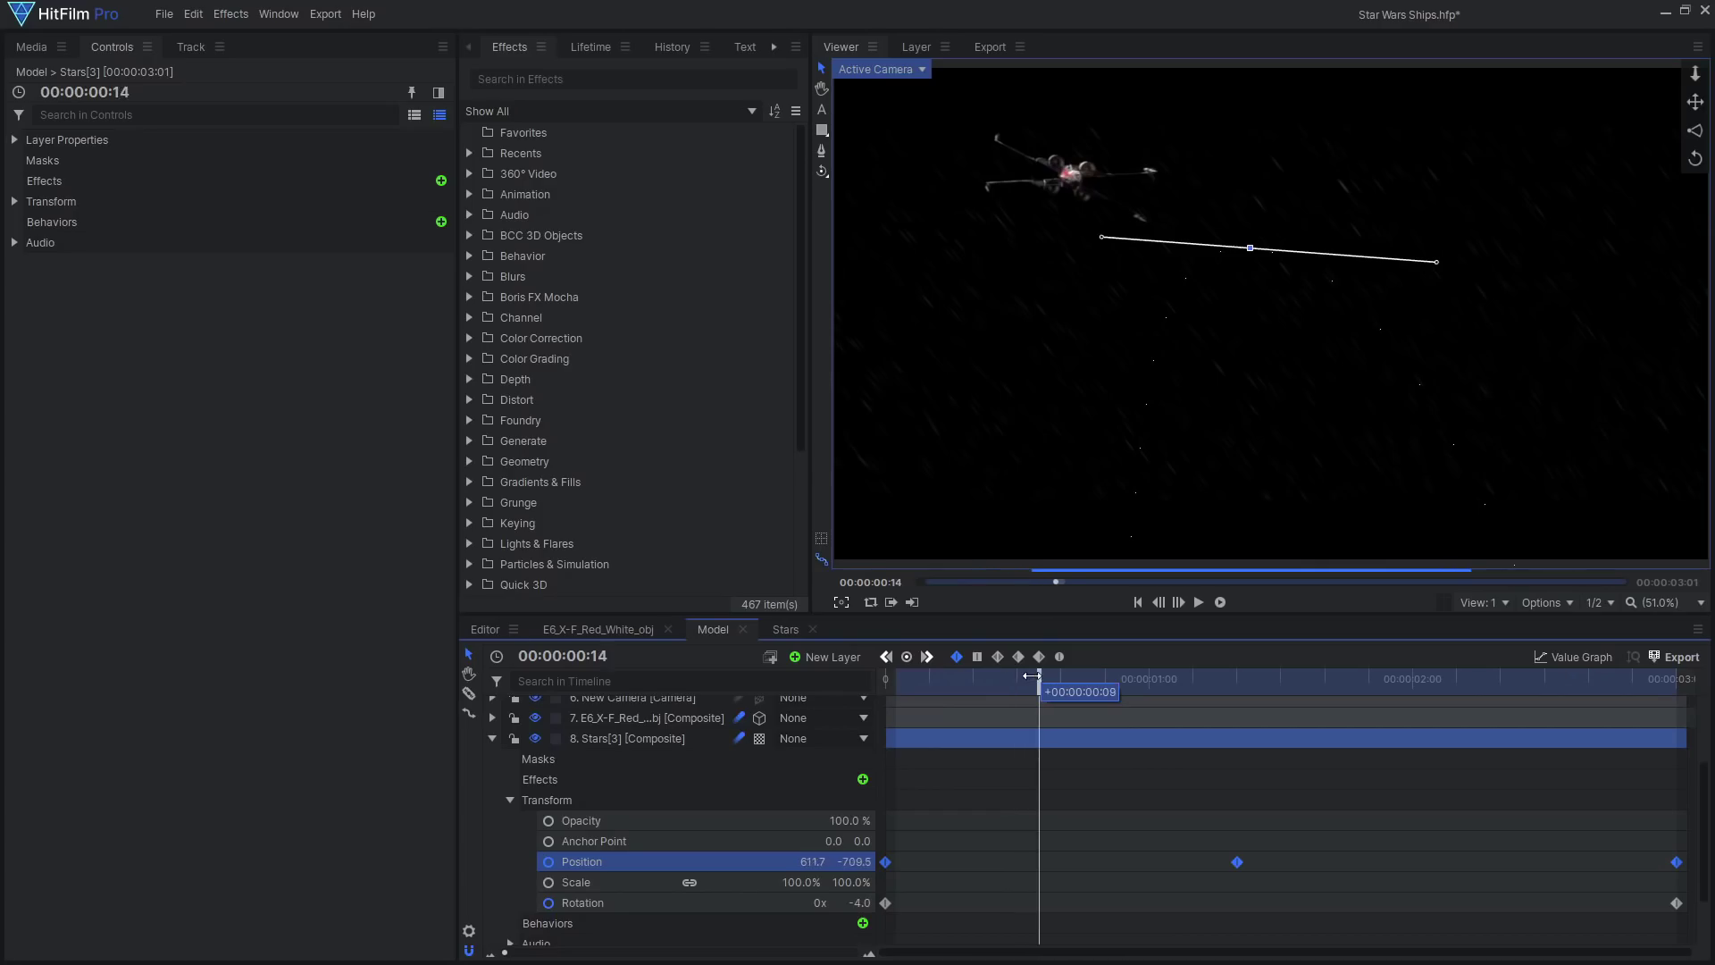
Scrub through the Star Wars Ships X-wing shot to watch the moving stars.
drag(1036, 679, 1110, 673)
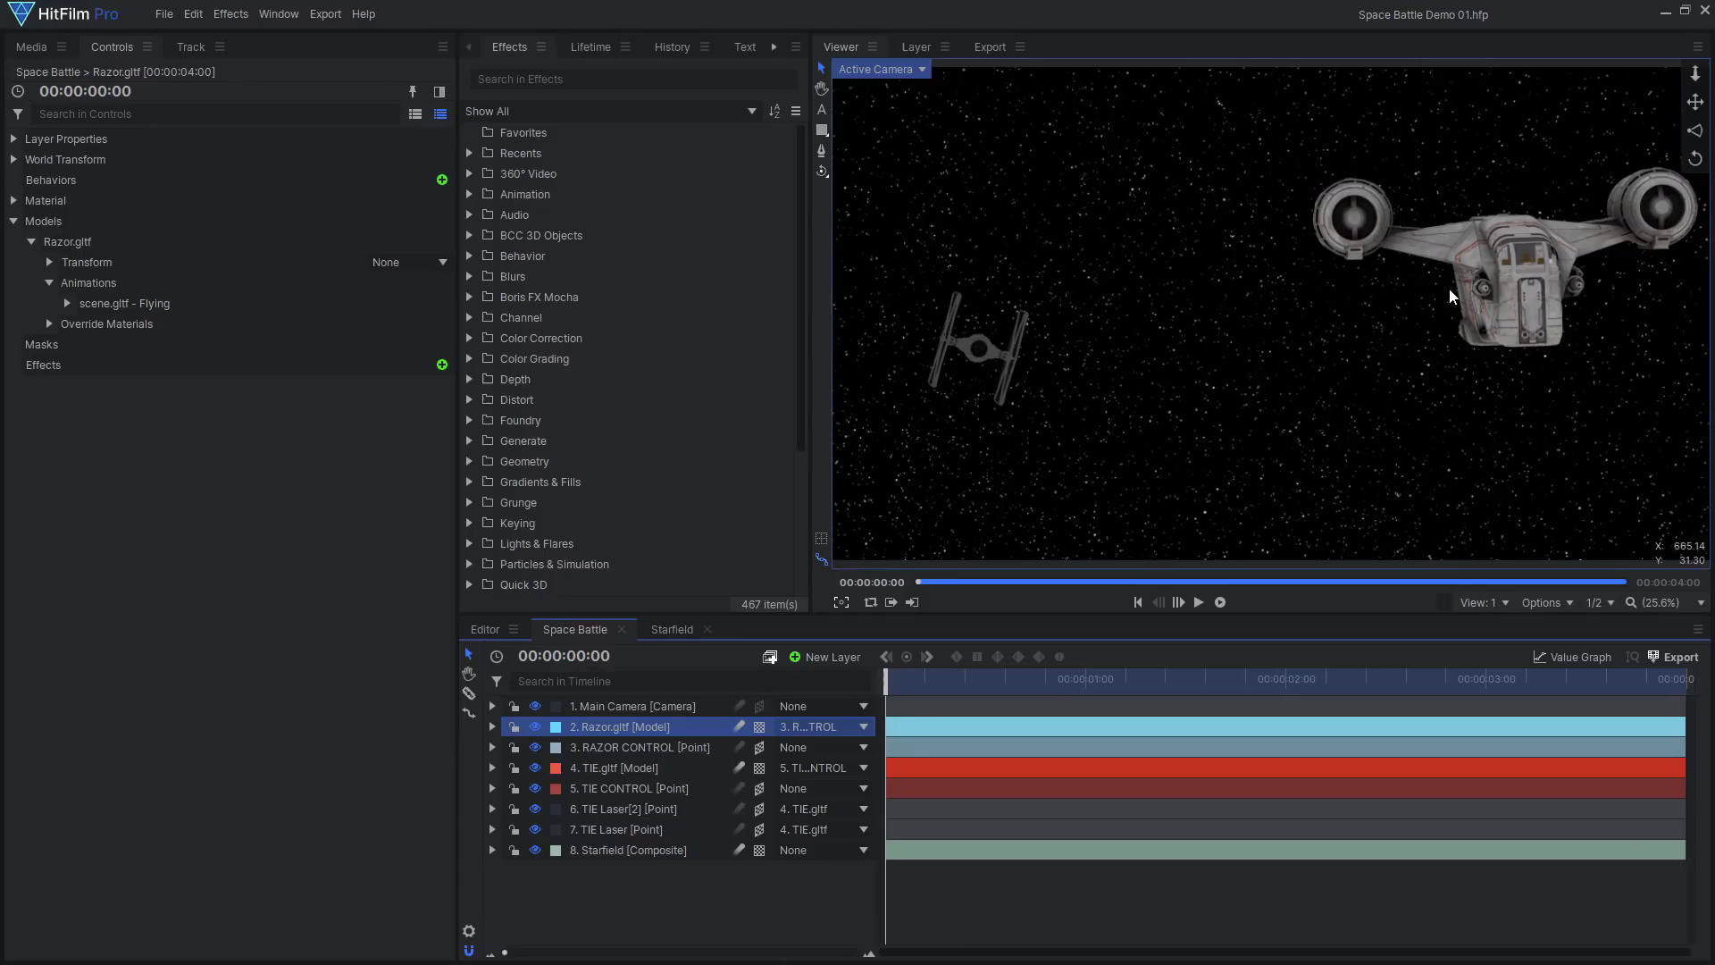
Make Razor.gltf receive and cast ambient occlusion at 25% intensity.
scroll(1530, 253, up, 3)
drag(1530, 253, 1312, 308)
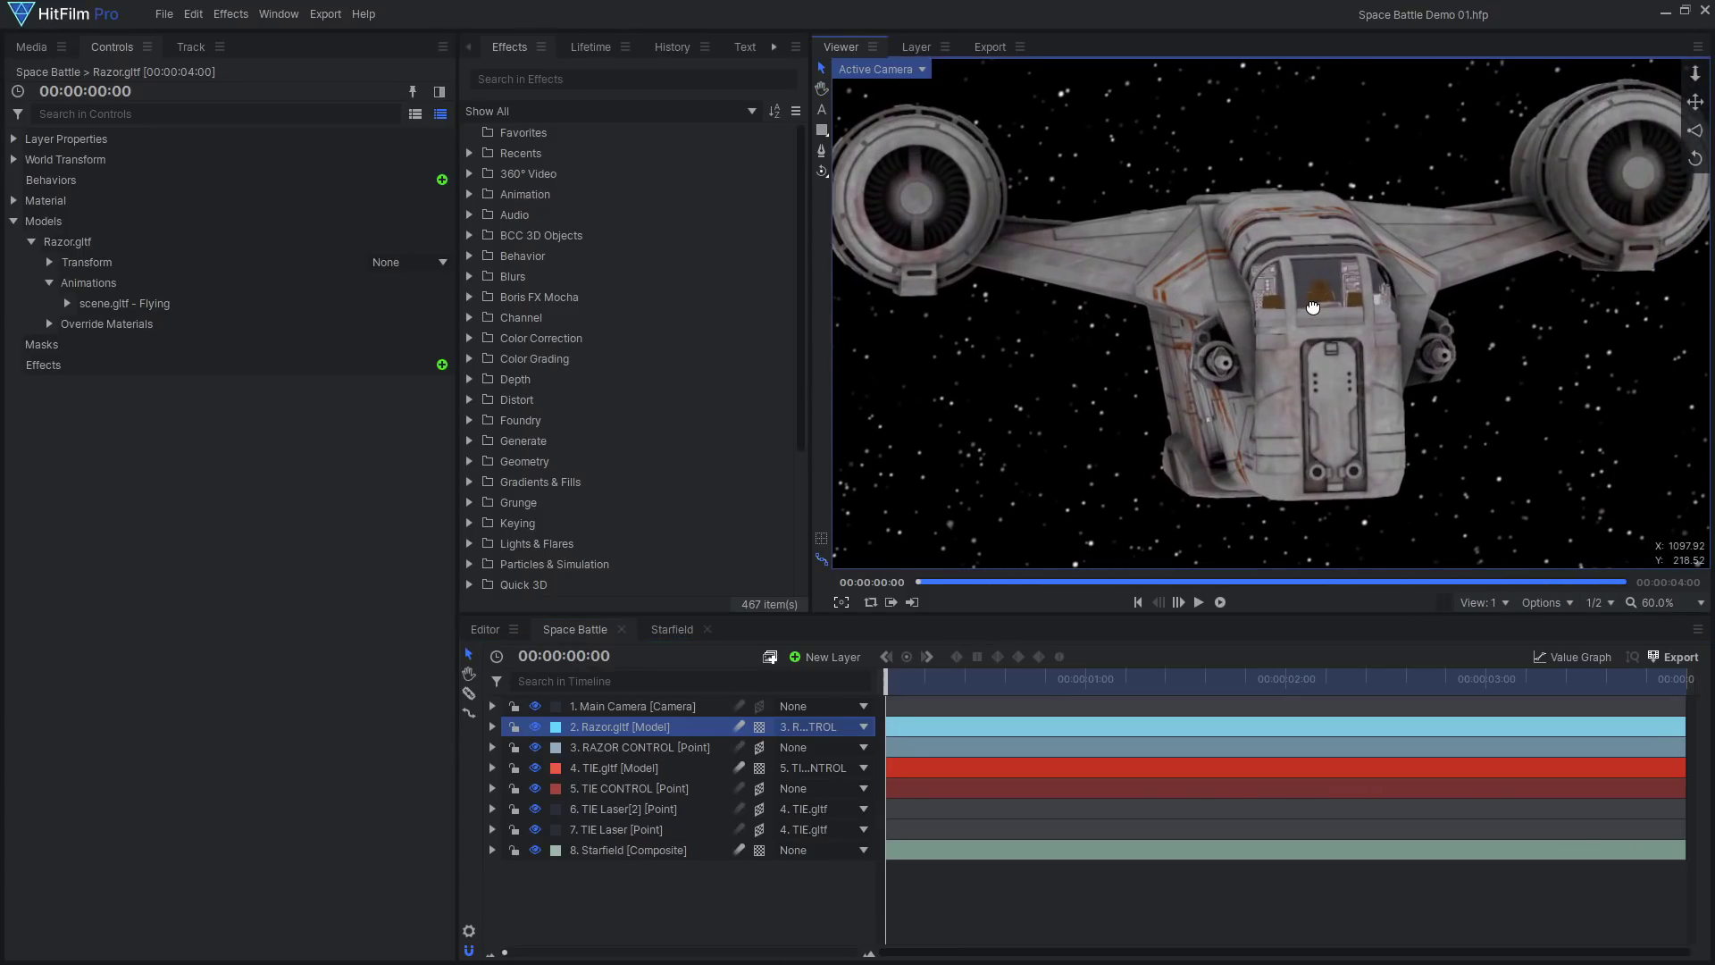
click(13, 200)
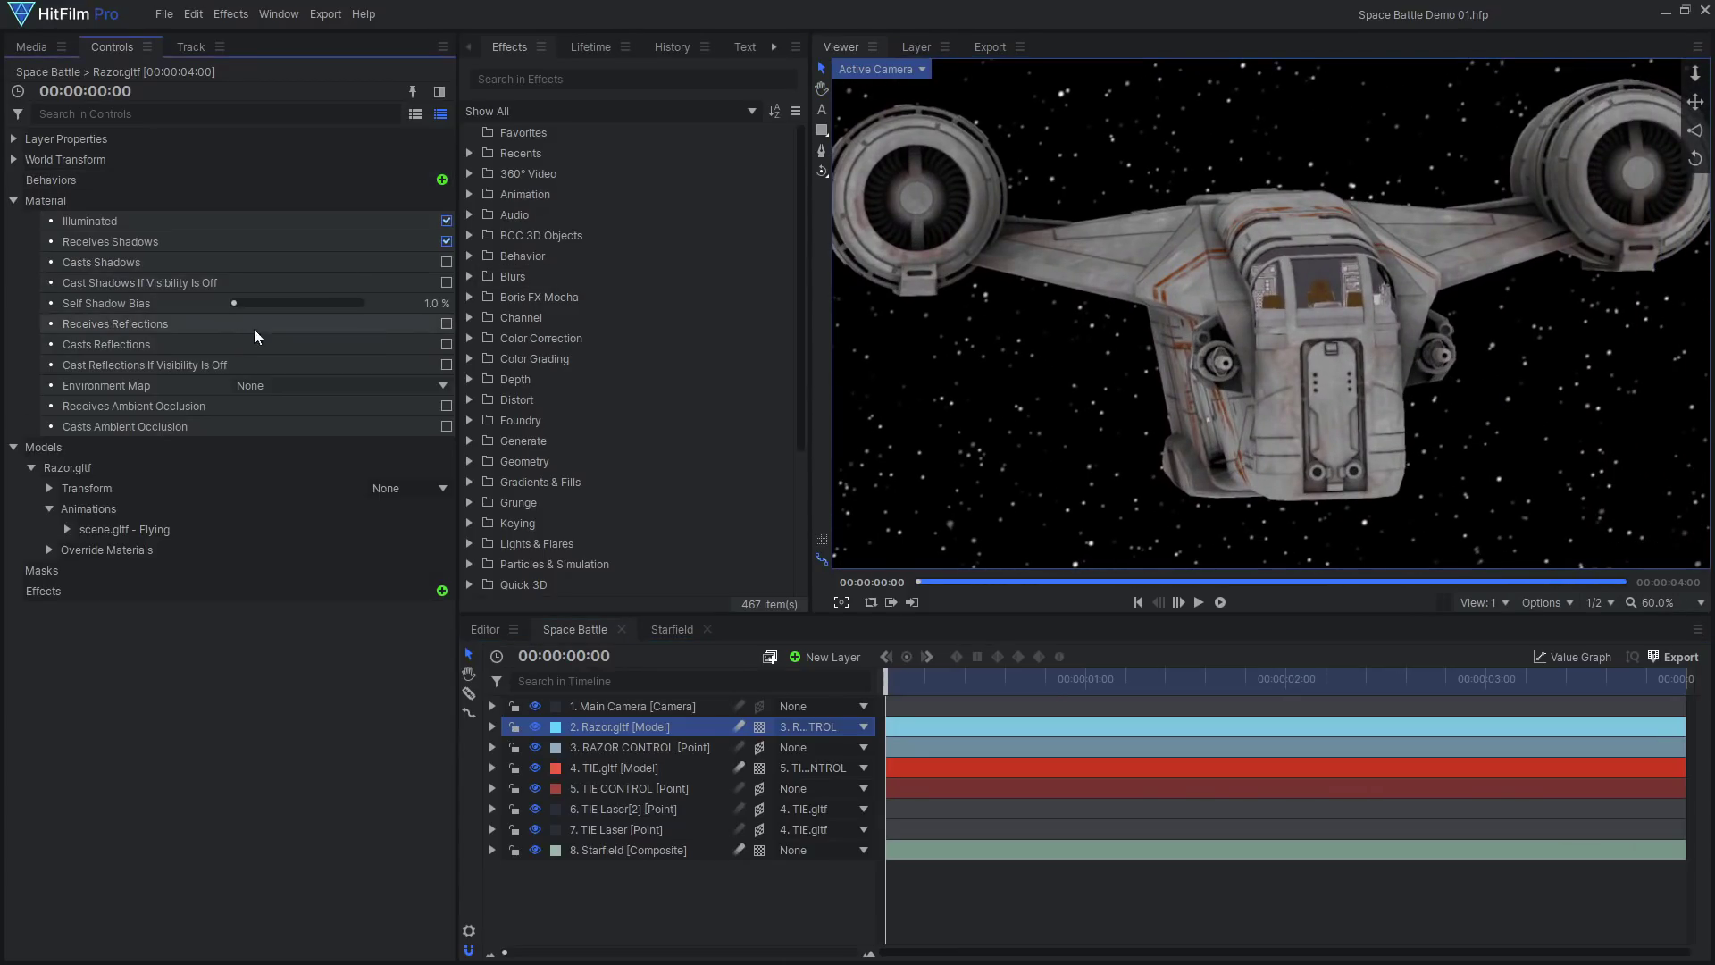
click(446, 406)
click(447, 427)
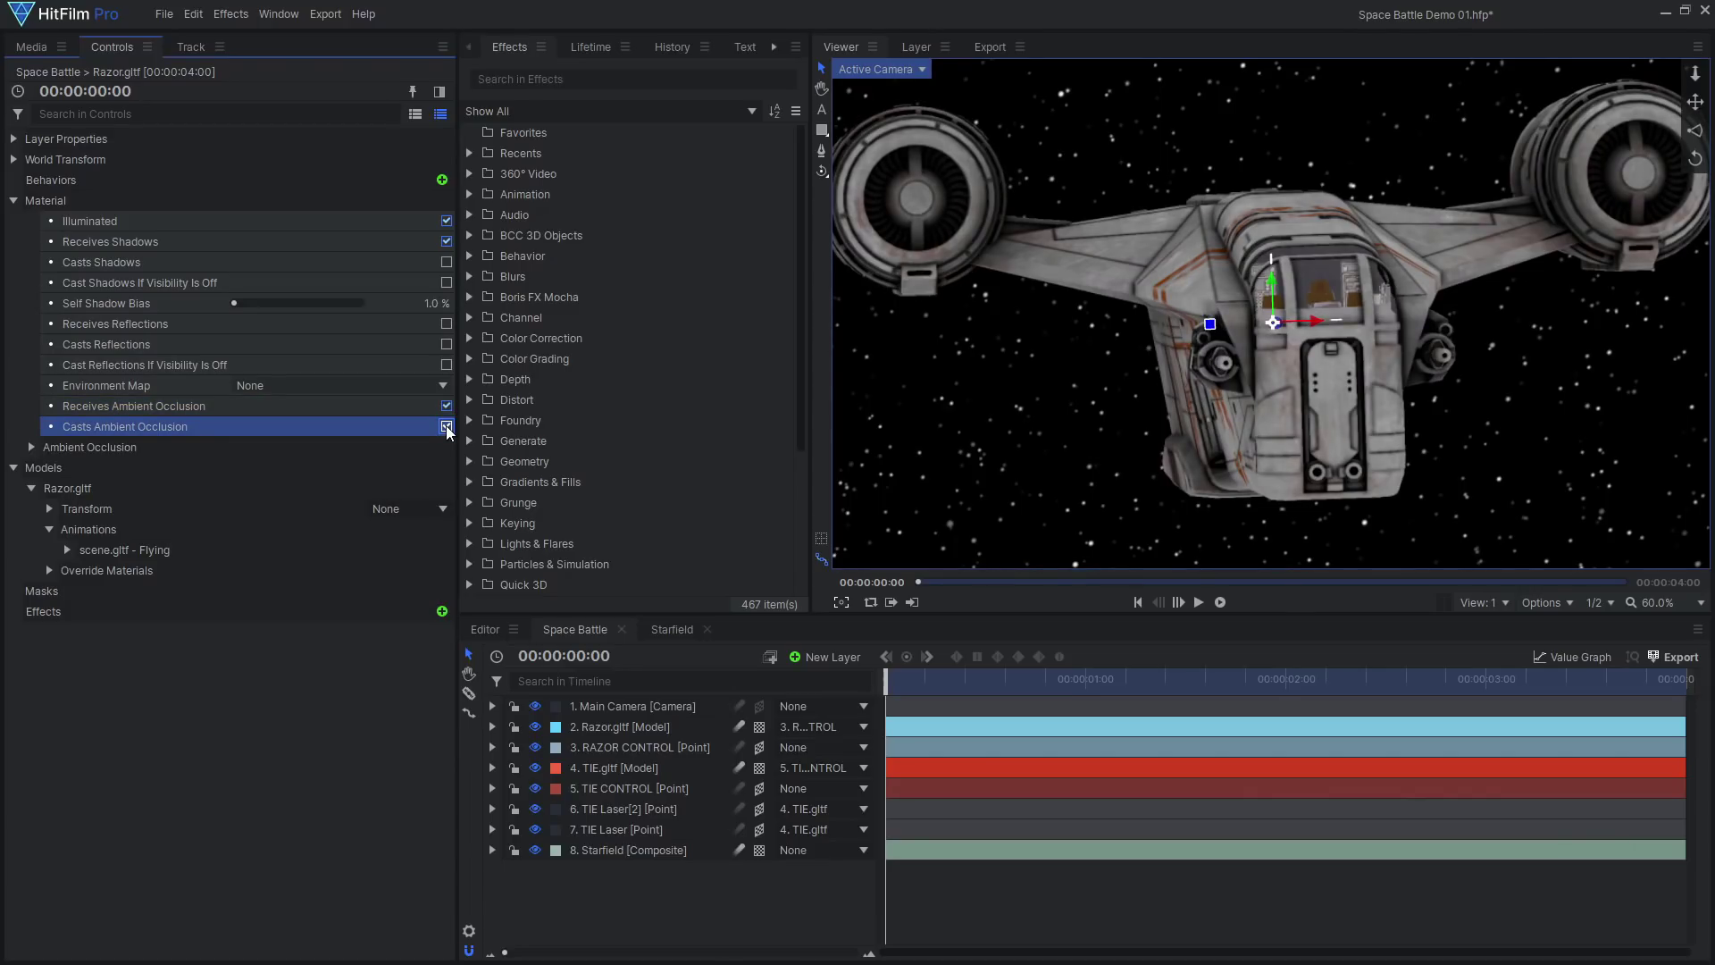
click(31, 446)
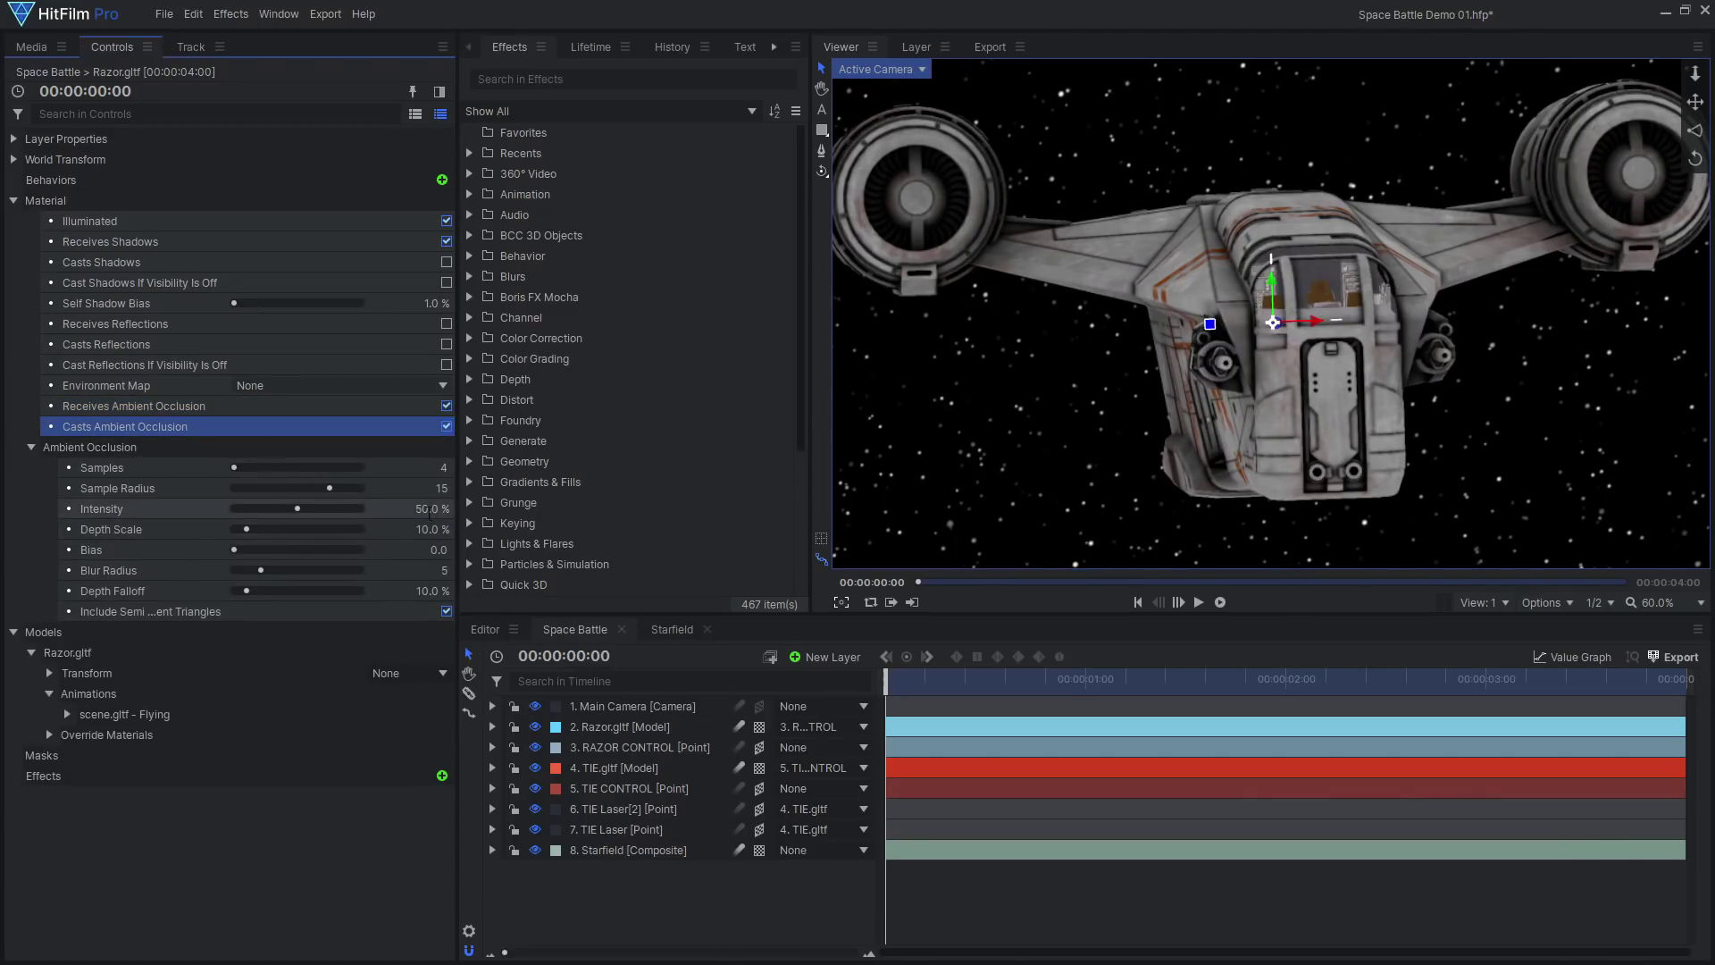
text(25)
key(Return)
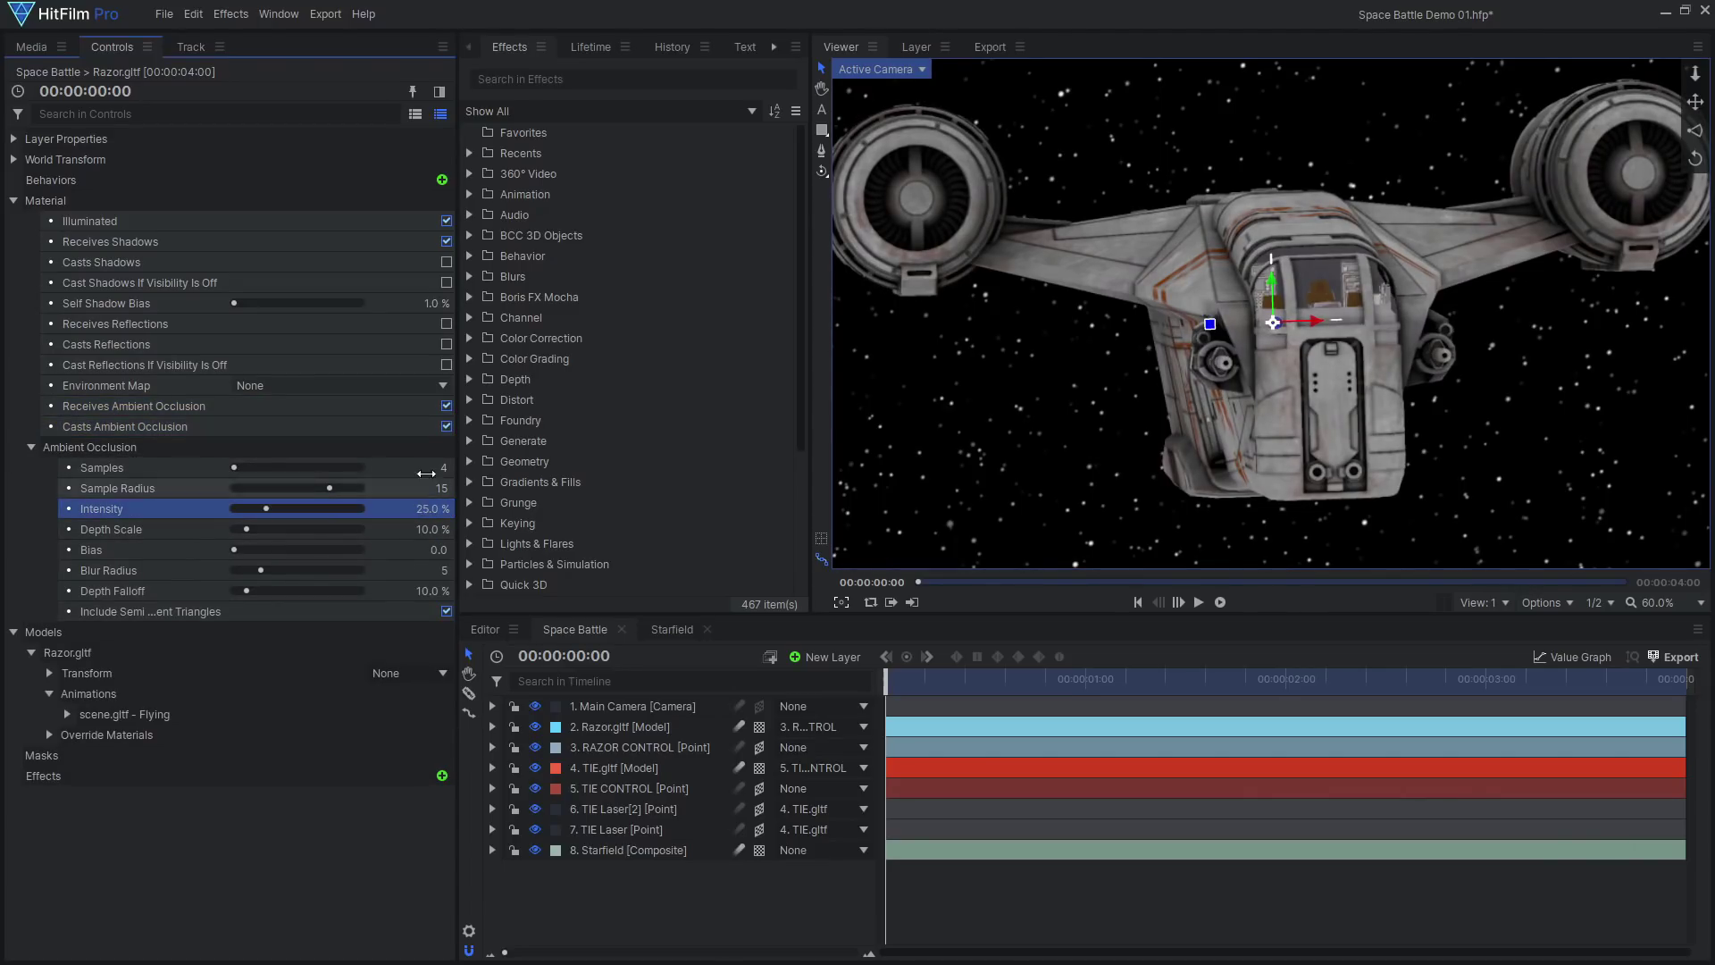
click(446, 427)
click(446, 427)
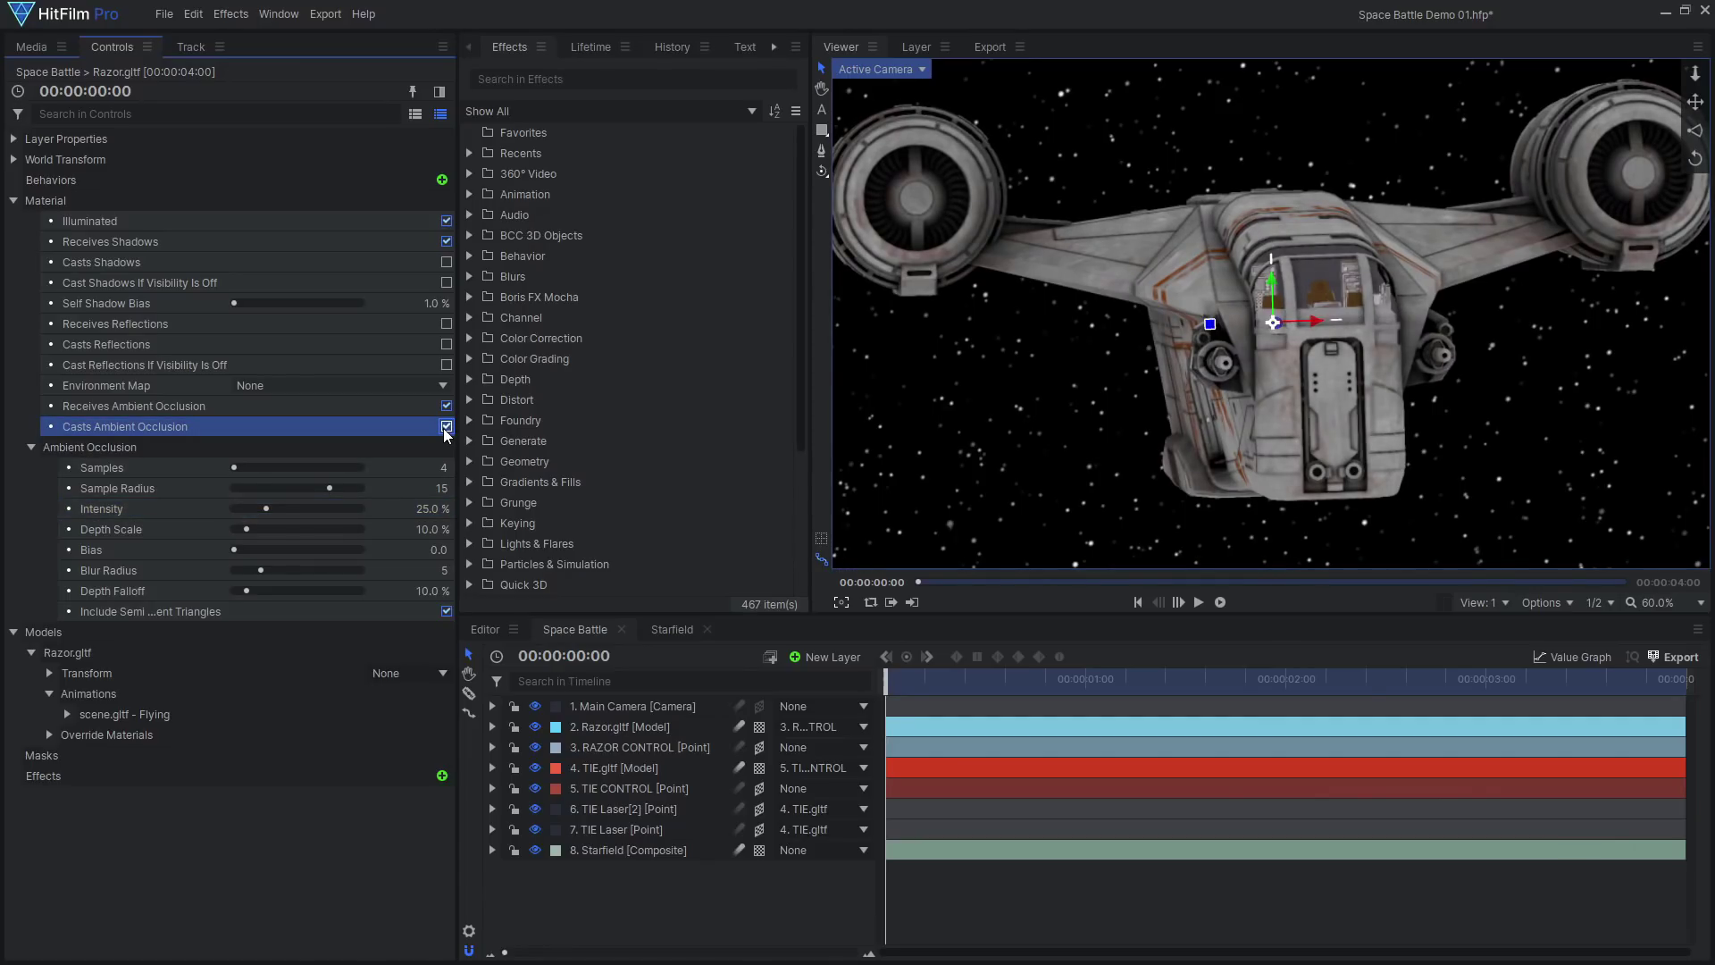
Turn on ambient occlusion for TIE.gltf with 25% intensity.
click(614, 768)
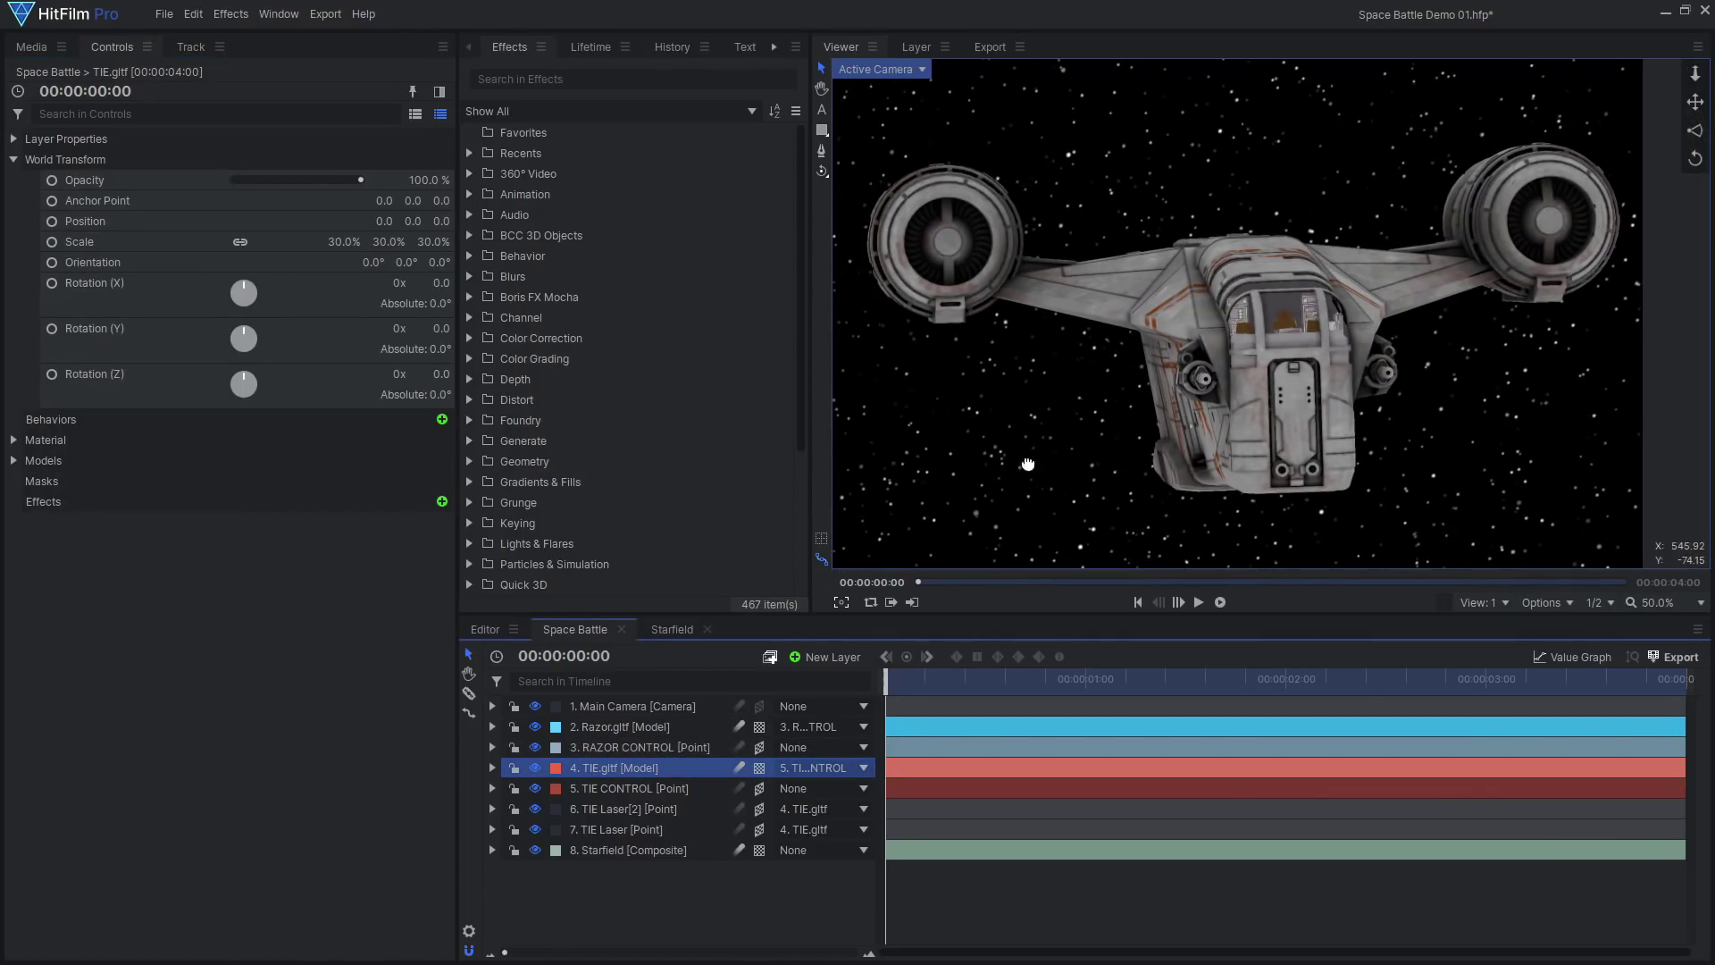
scroll(1177, 327, up, 4)
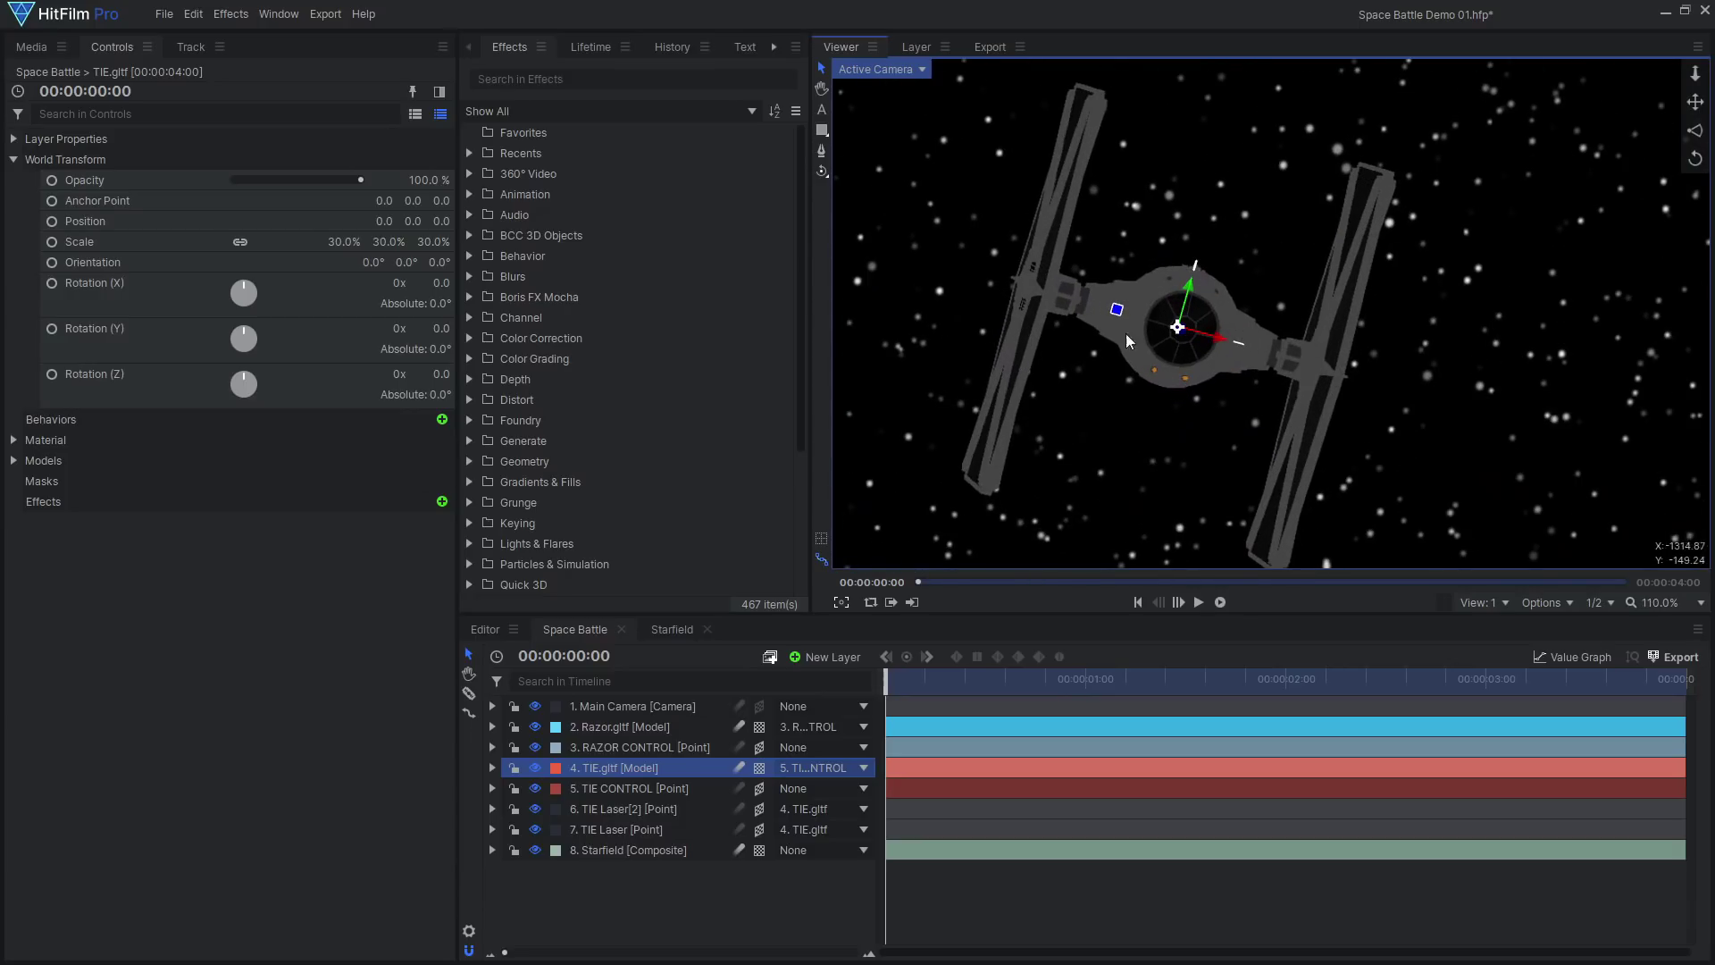
click(44, 439)
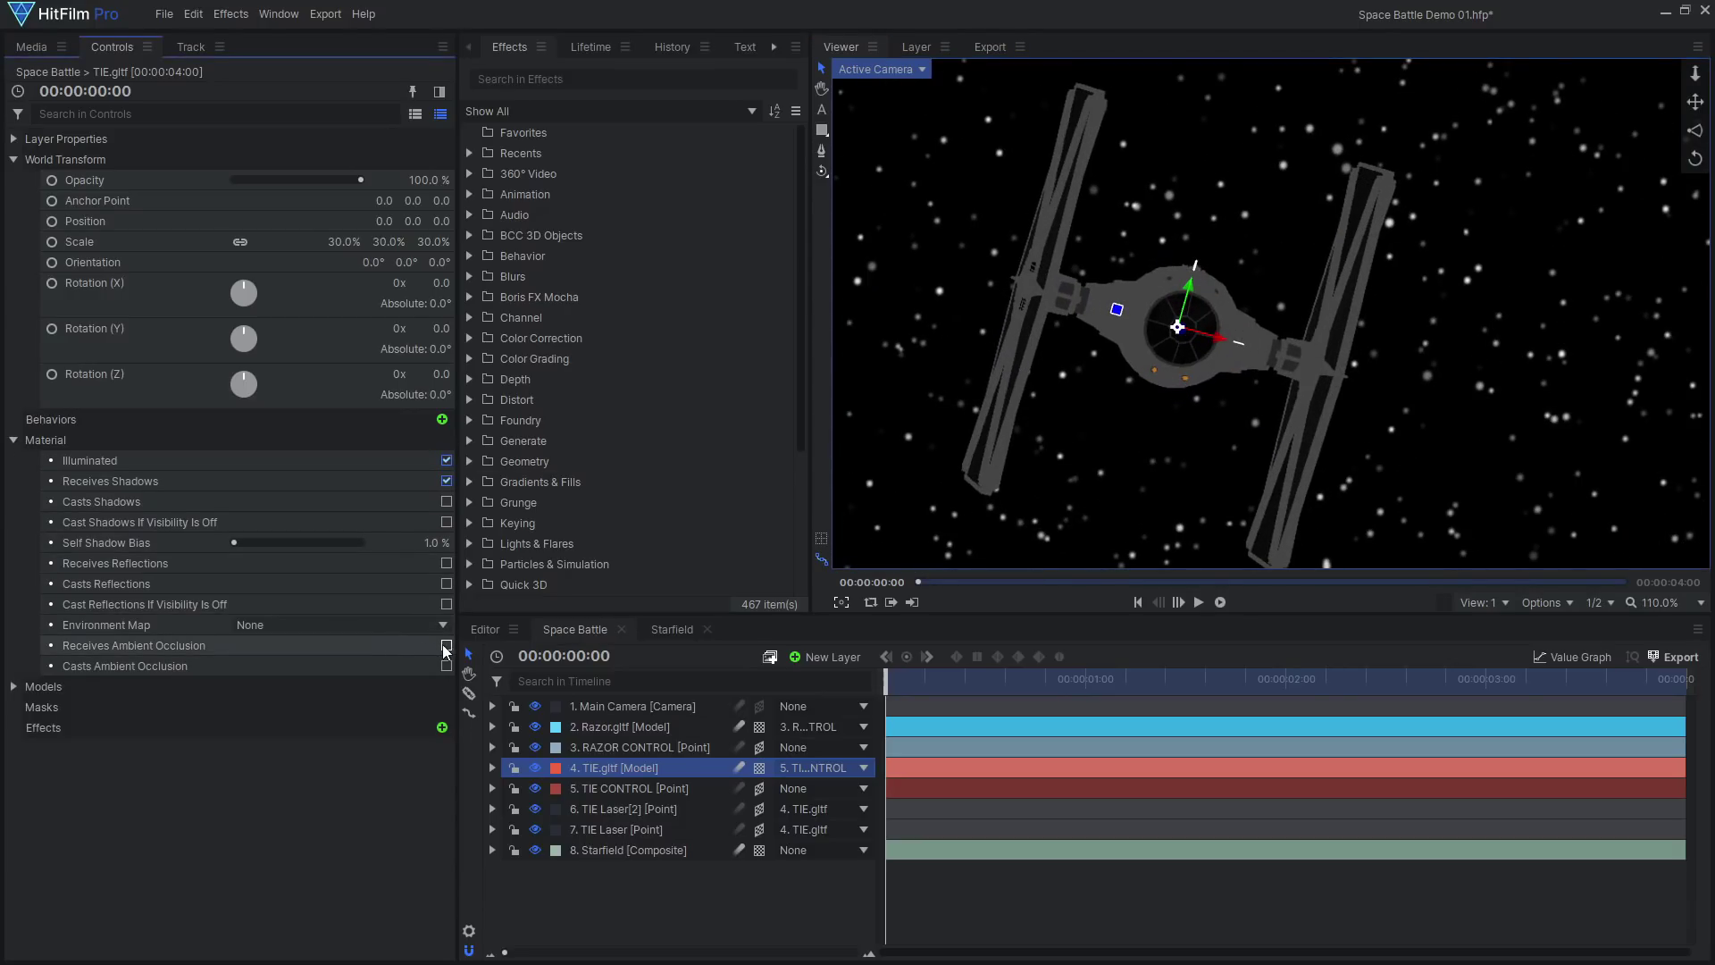
click(446, 645)
click(447, 665)
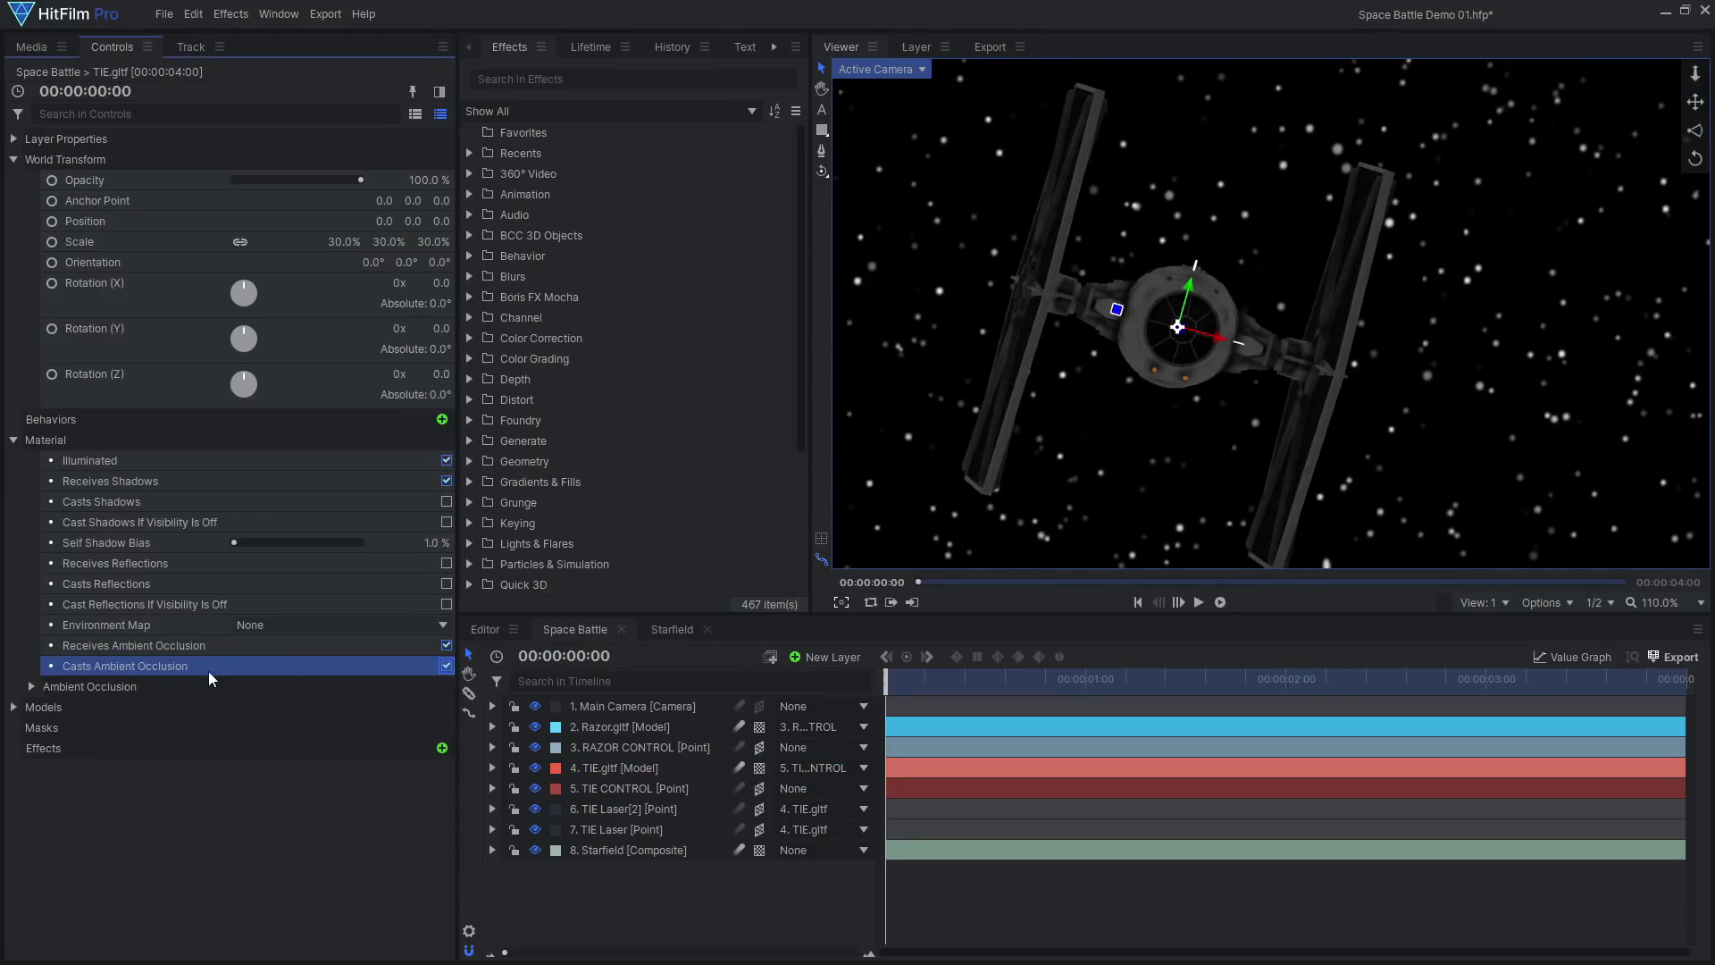
click(31, 687)
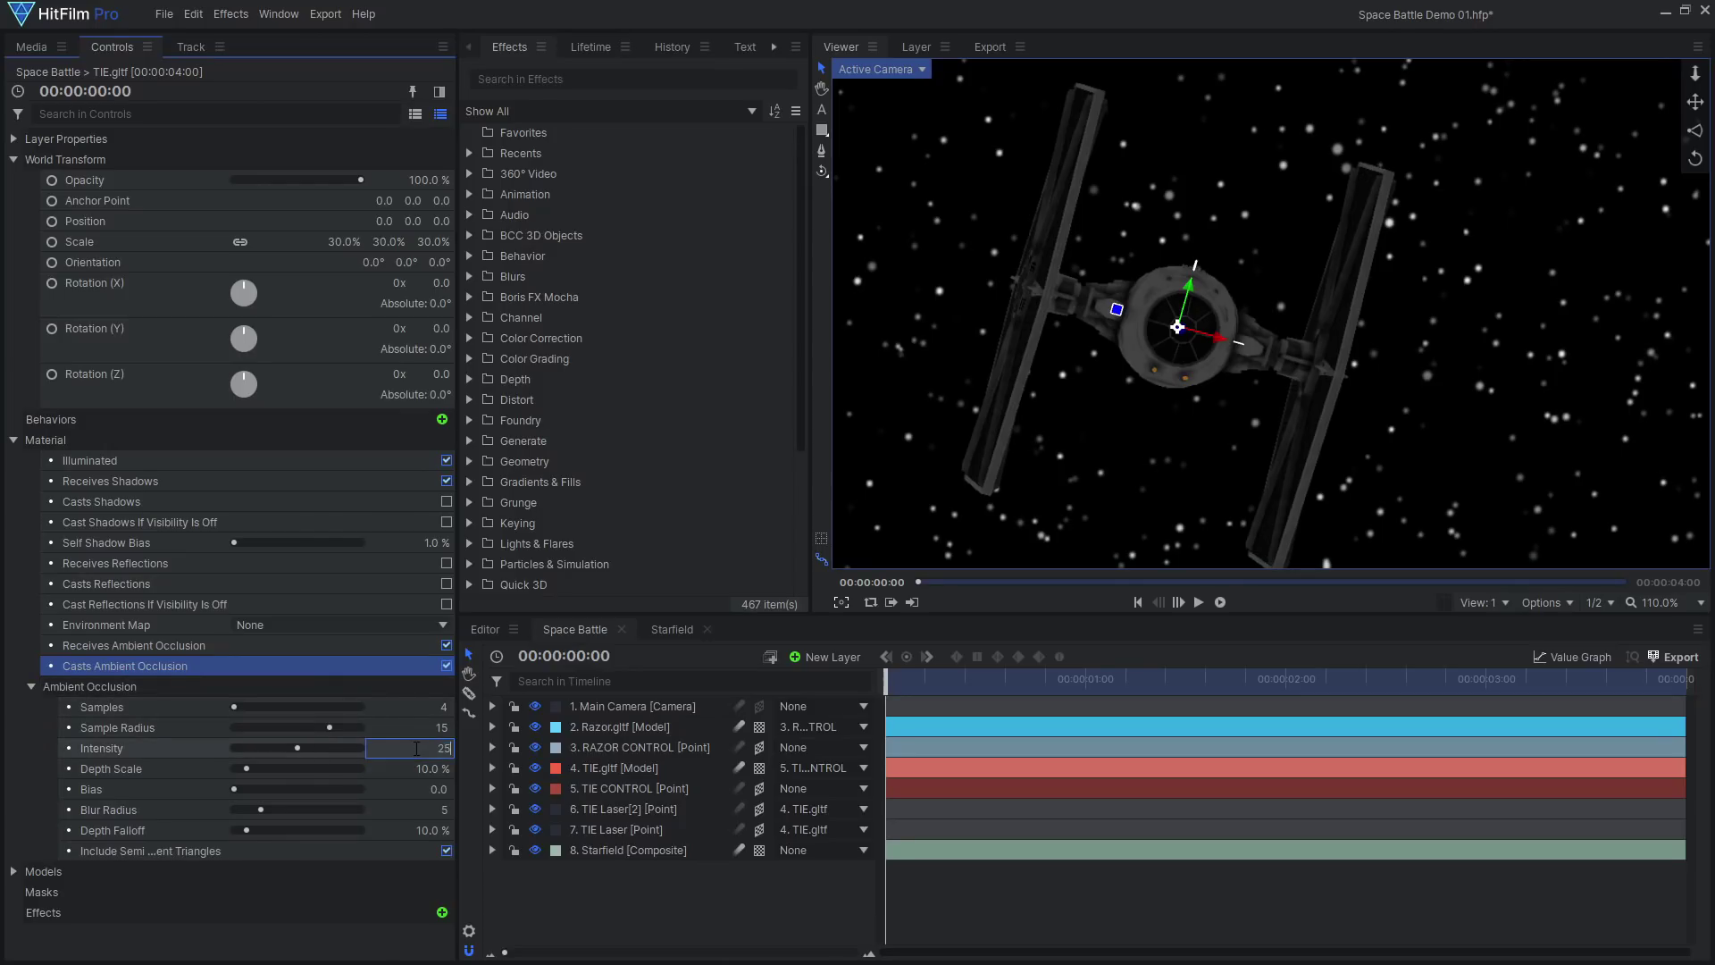
key(Return)
click(446, 665)
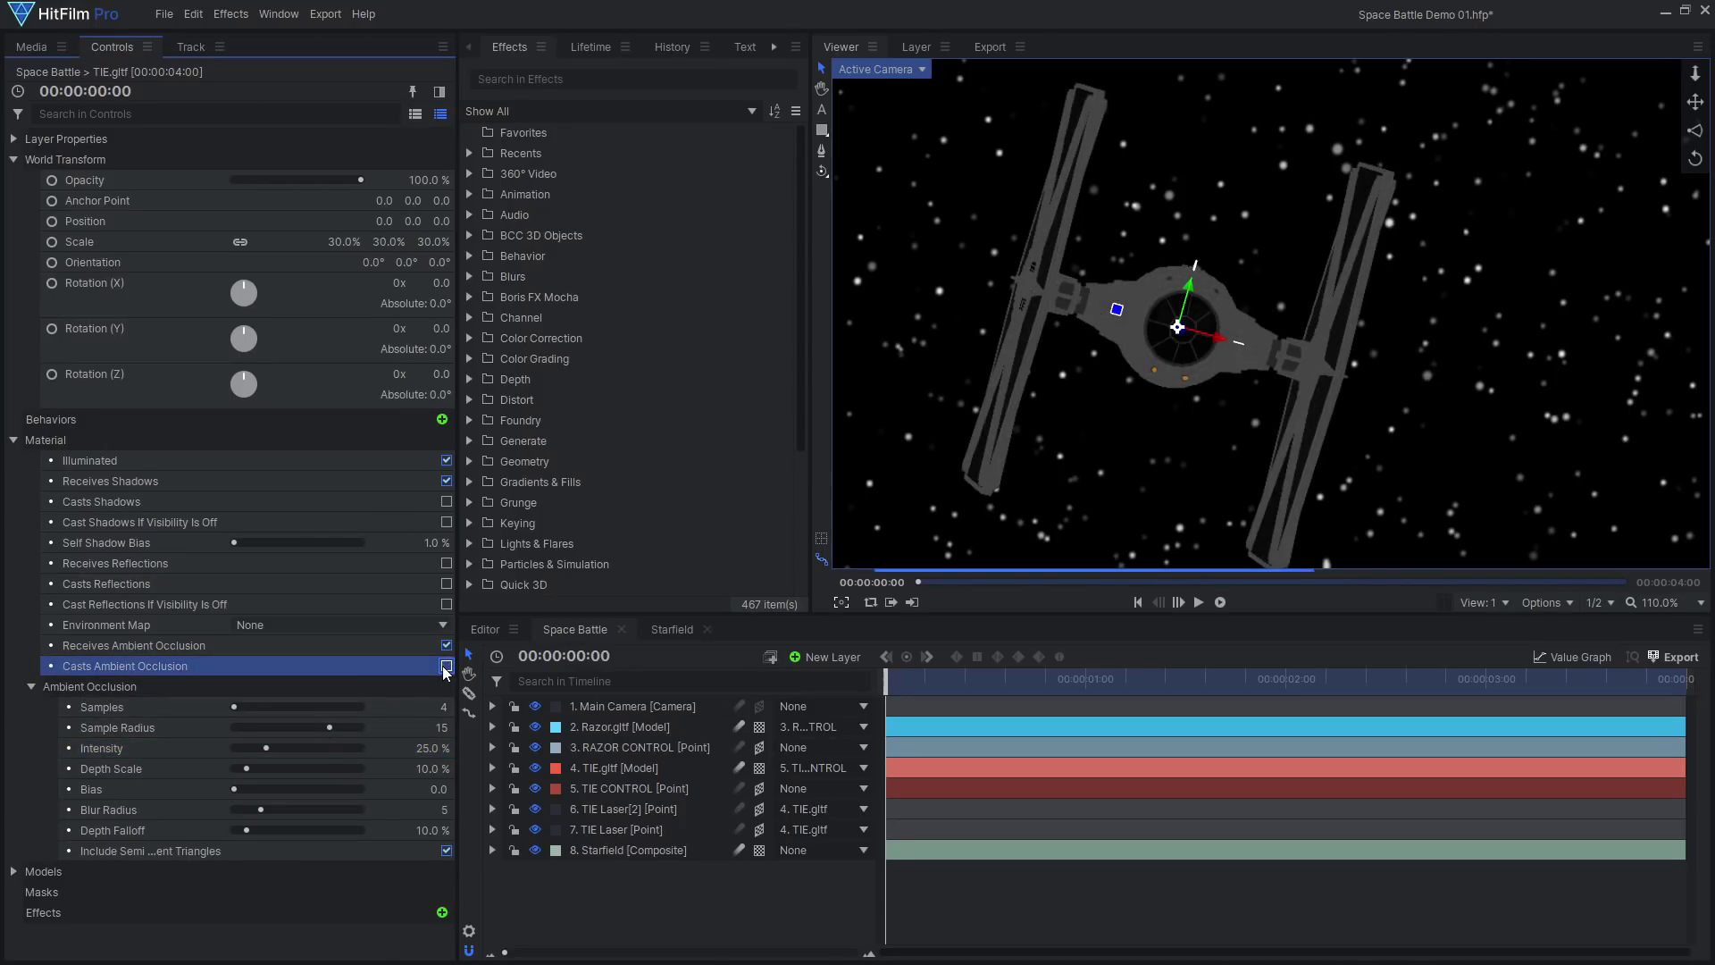
Add a directional light at 250, 400, 350 that casts shadows at 80% opacity.
click(801, 657)
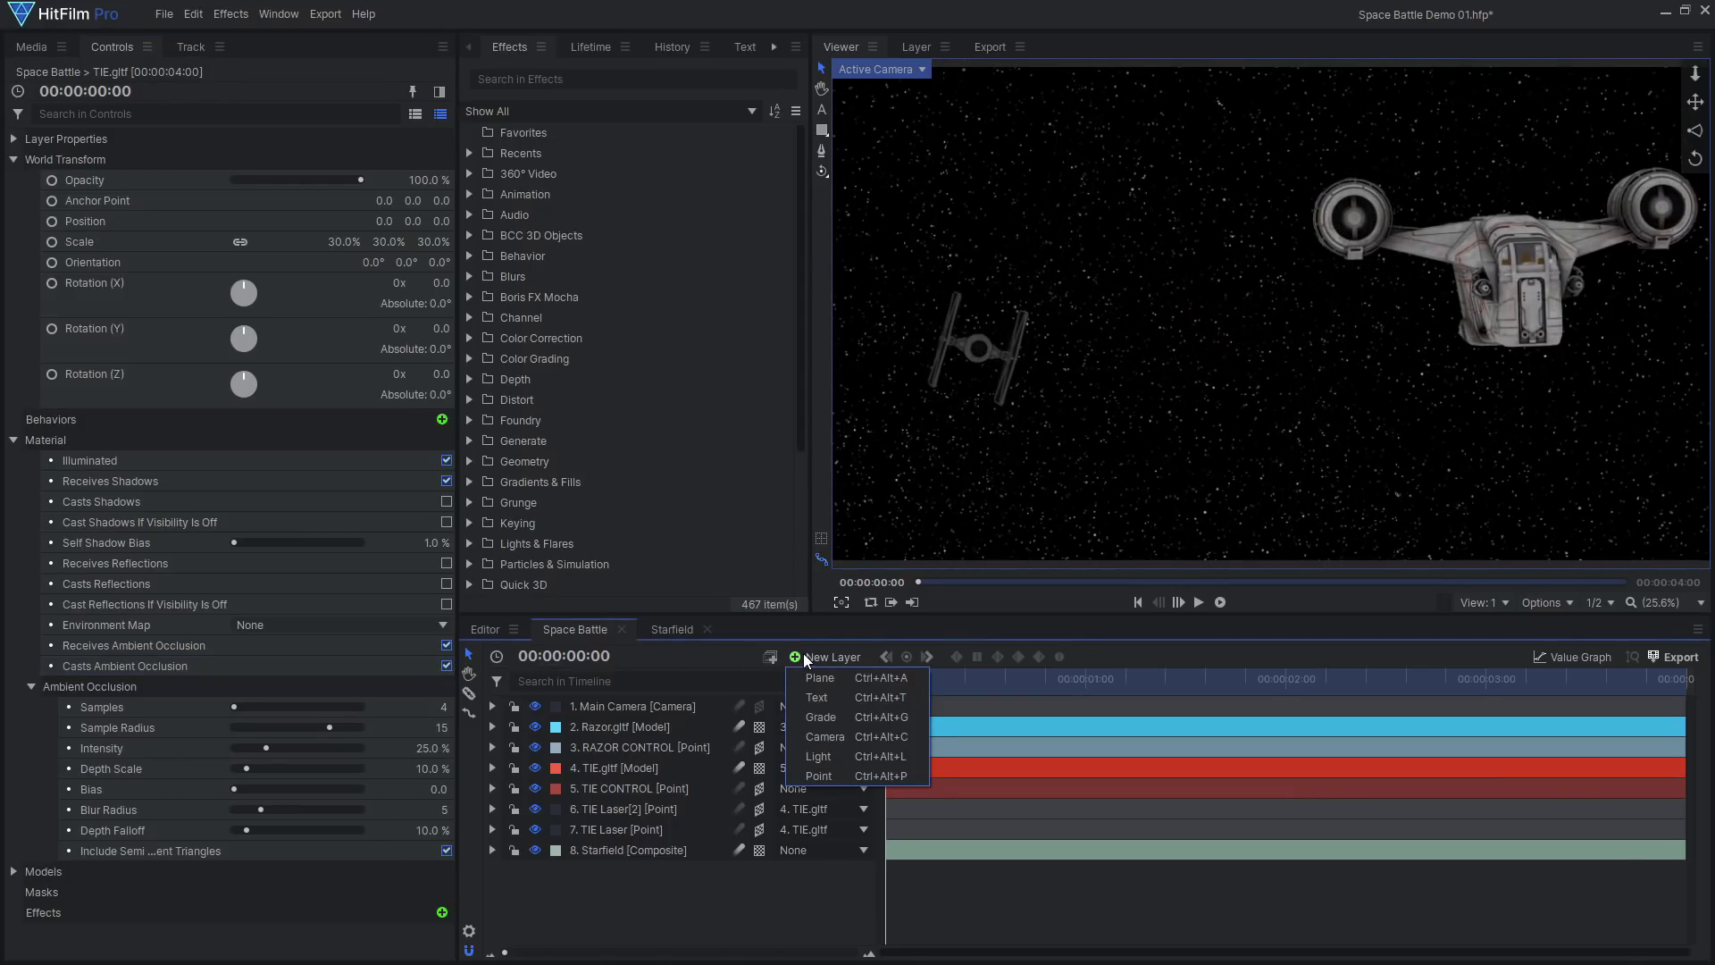
click(822, 759)
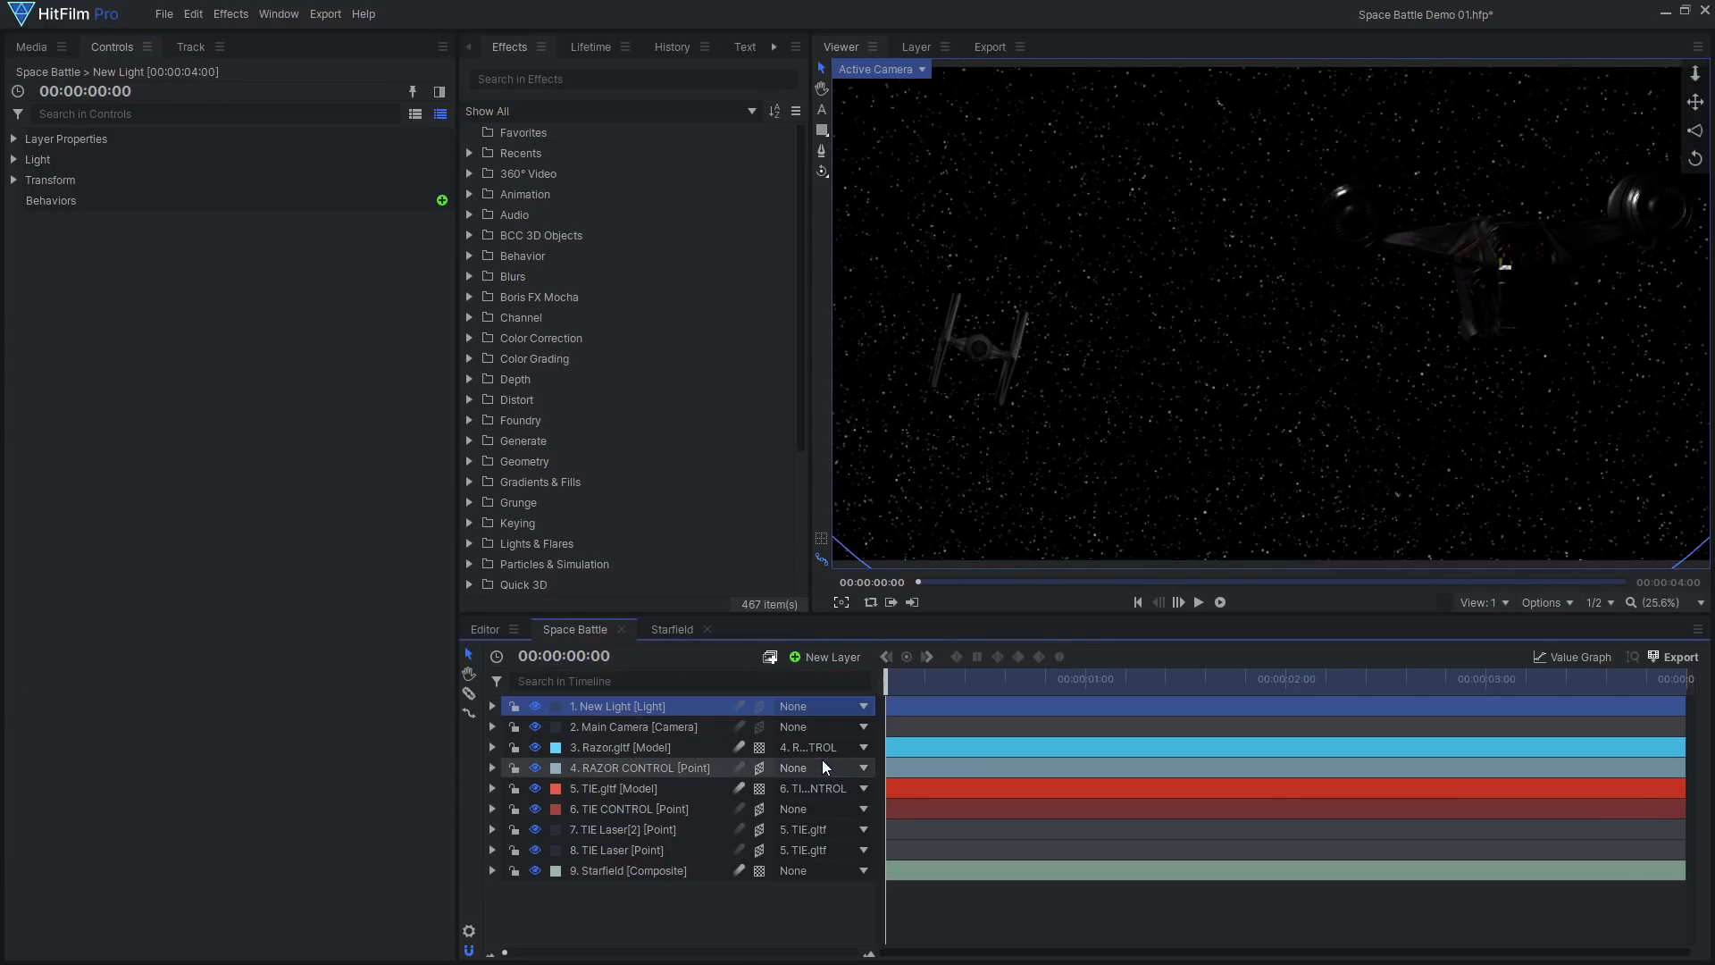
click(13, 159)
click(264, 180)
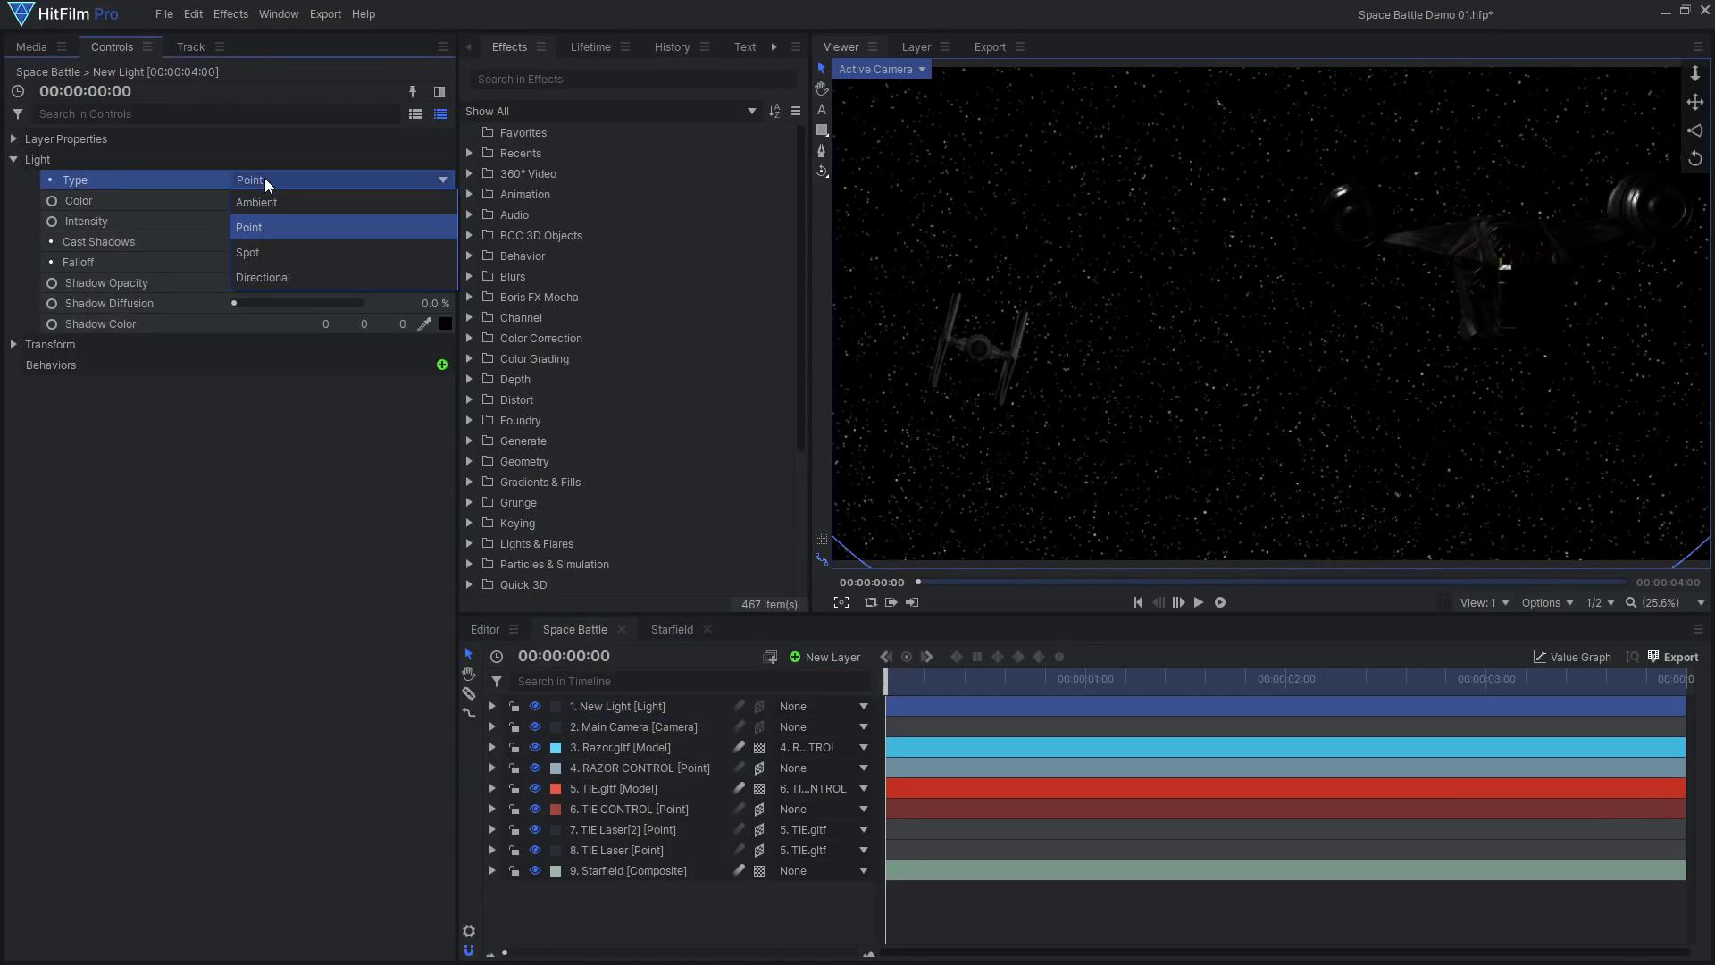
click(295, 276)
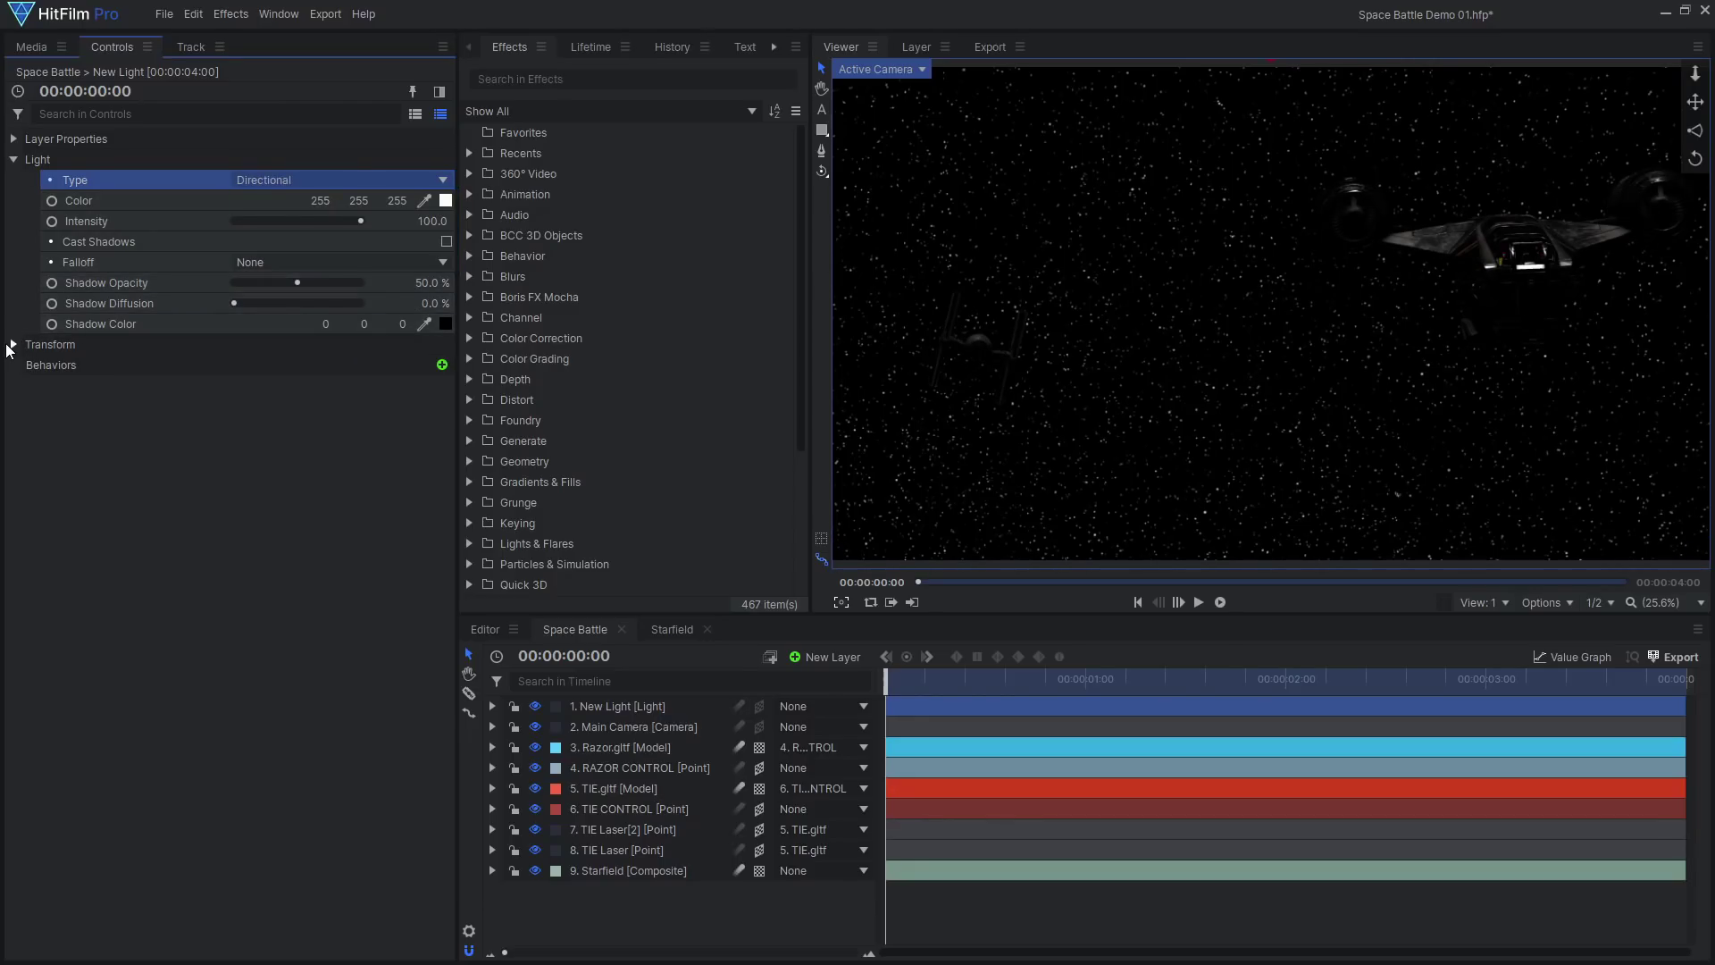
click(179, 345)
drag(370, 365, 410, 365)
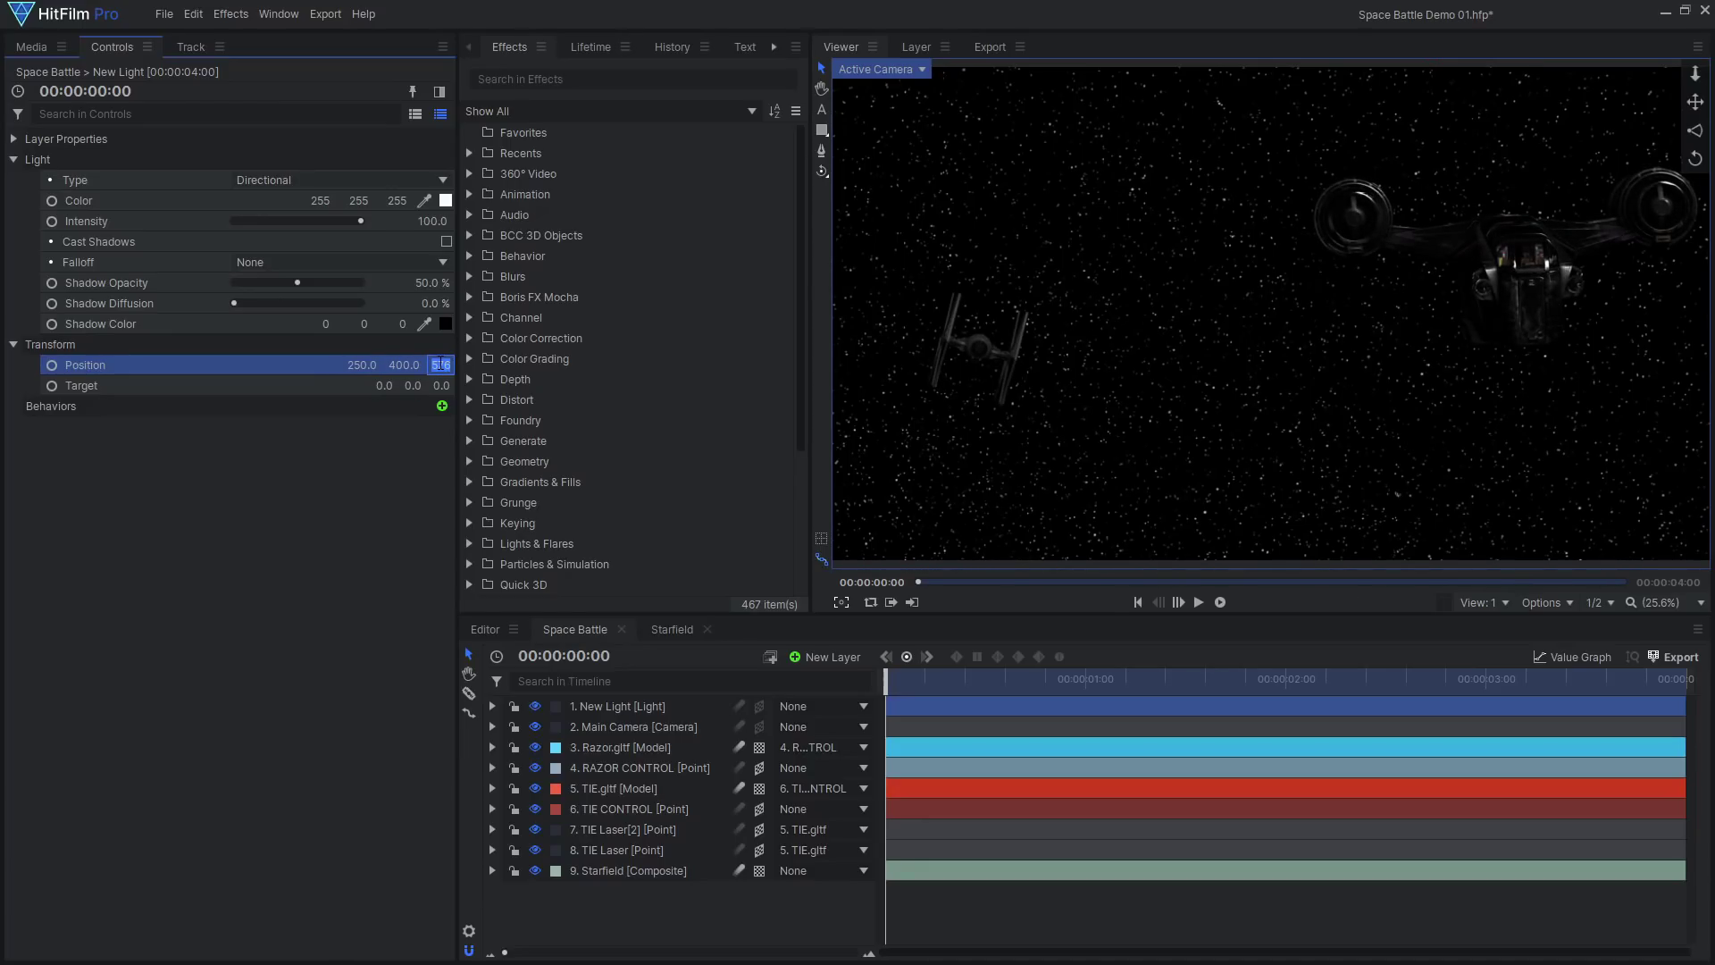
text(350)
key(Return)
click(446, 242)
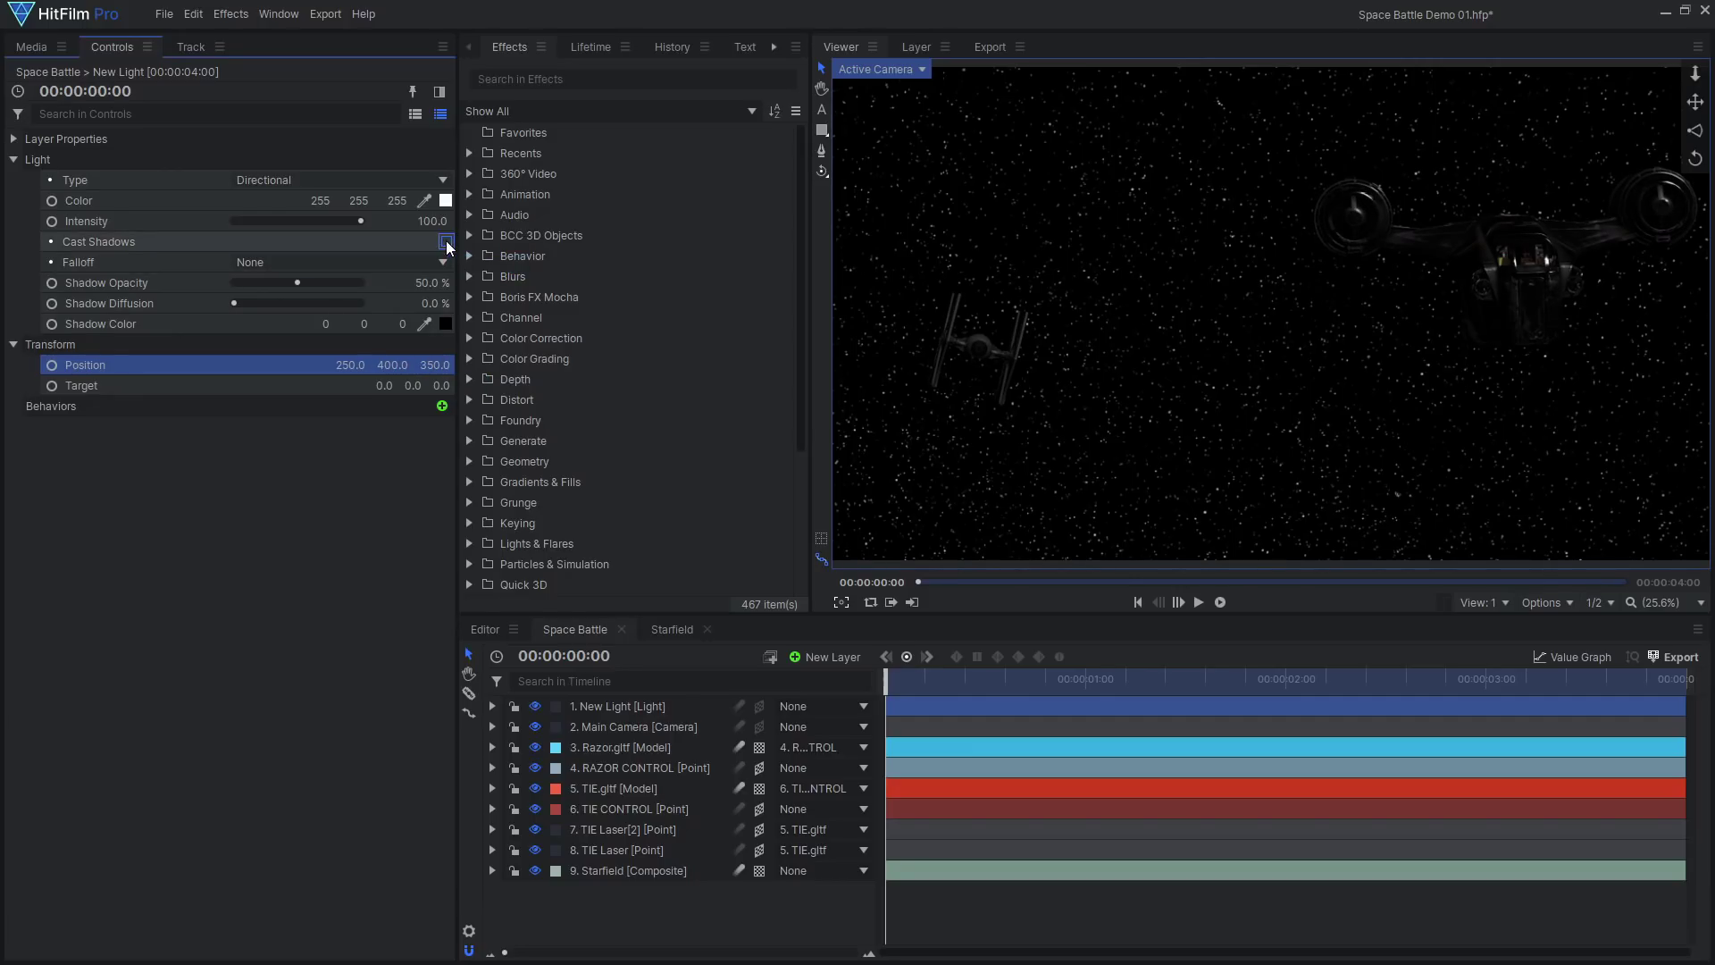
click(427, 284)
key(Return)
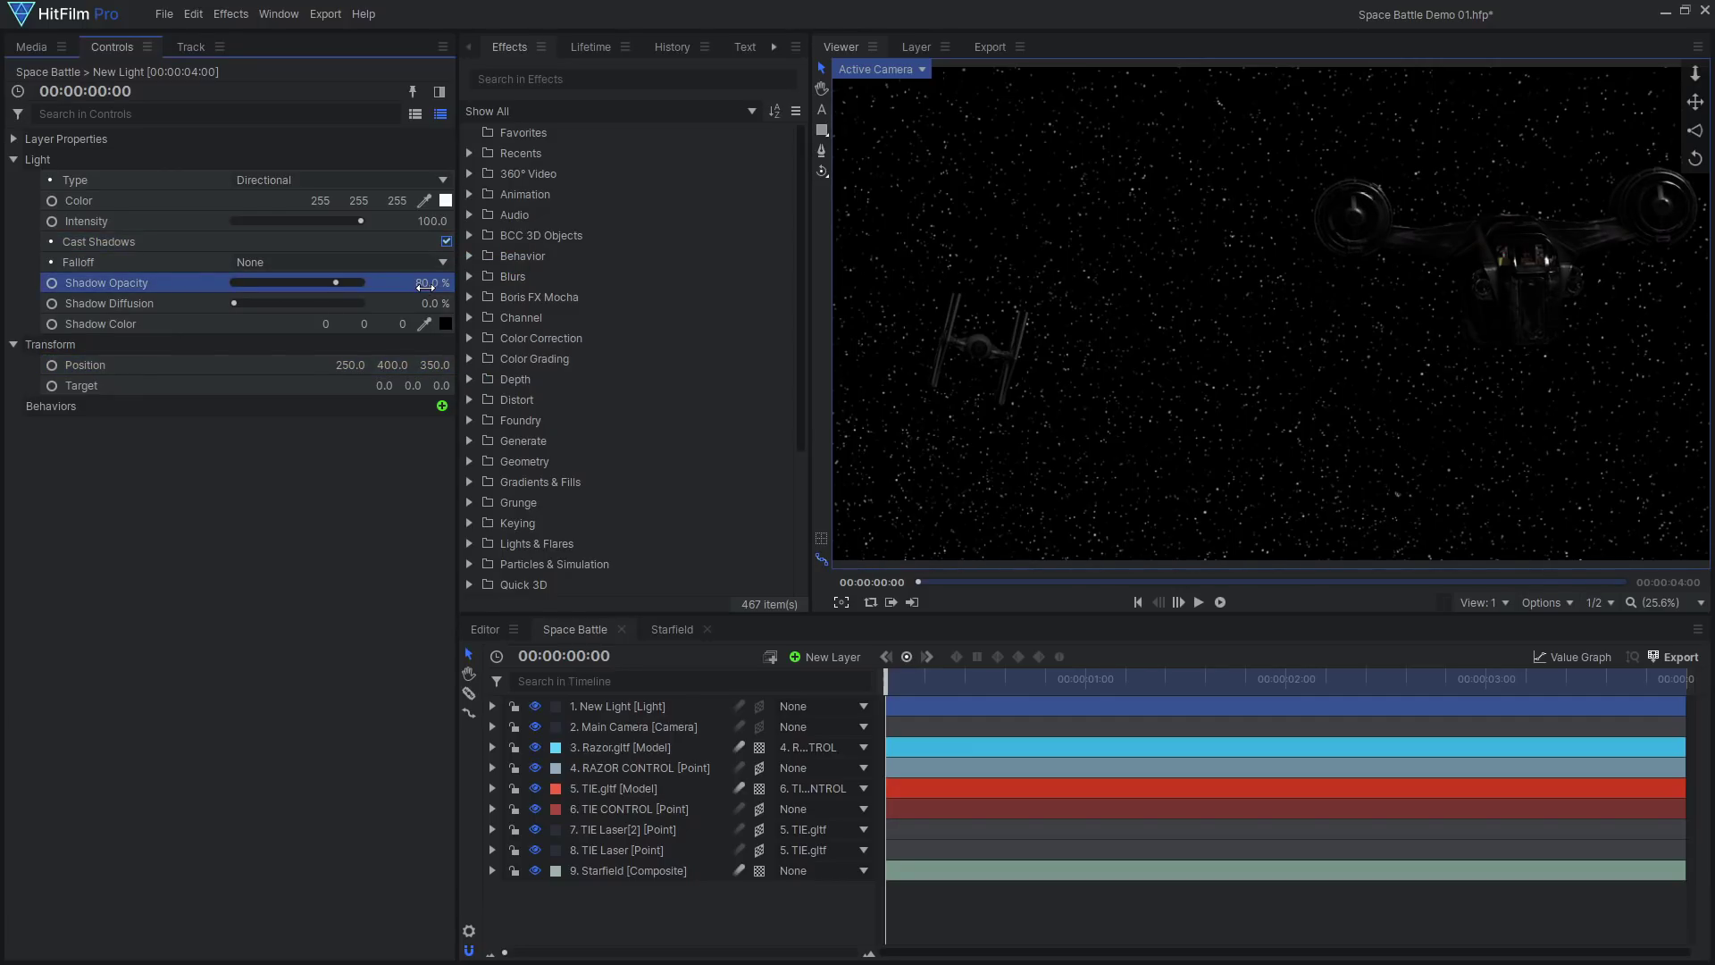
Make Razor.gltf and TIE.gltf cast shadows, and import studio_small_03_2k.hdr into the project.
click(599, 751)
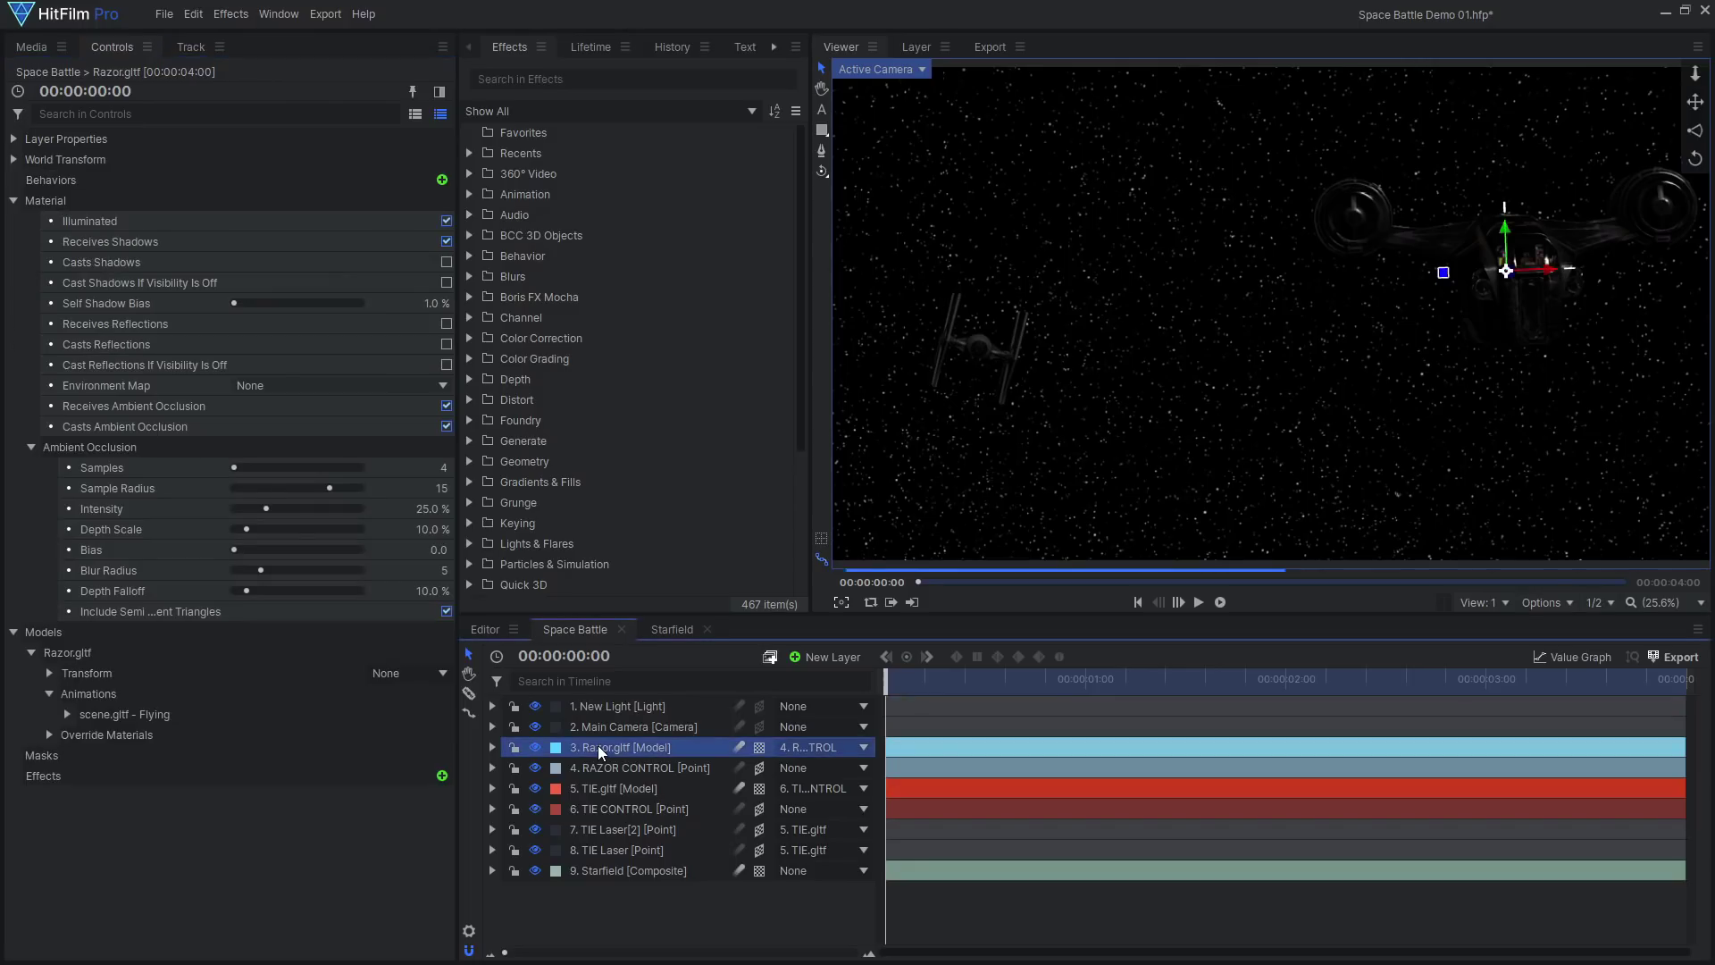
click(445, 261)
click(625, 788)
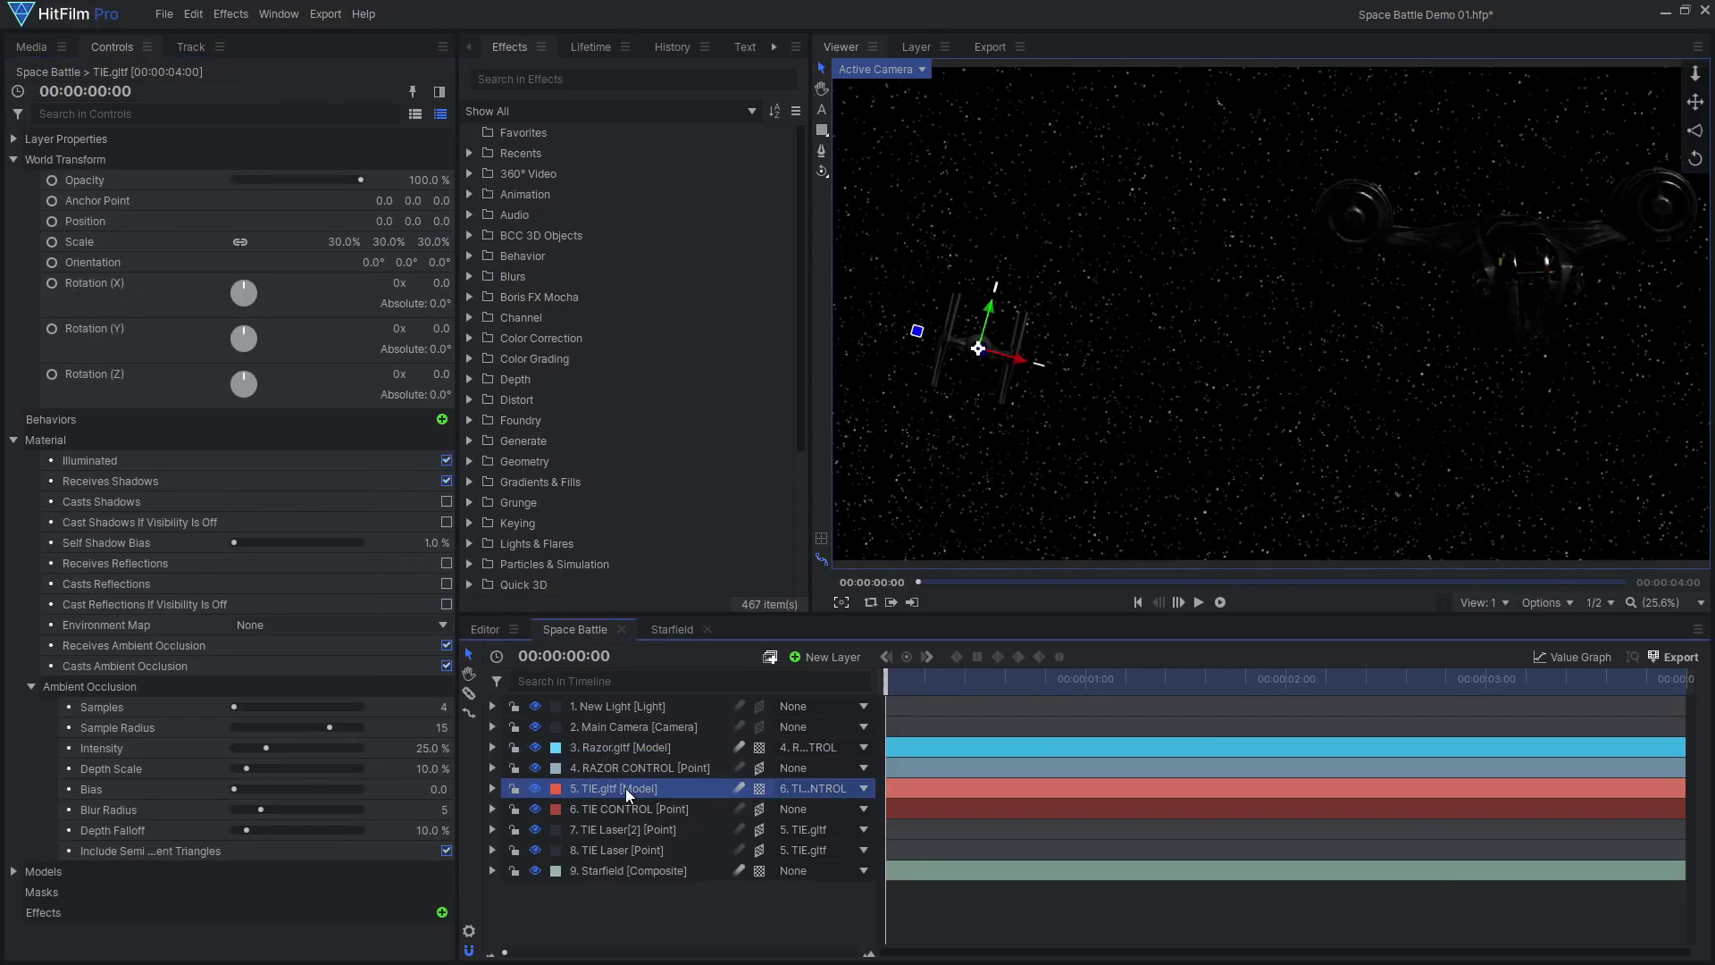
click(446, 501)
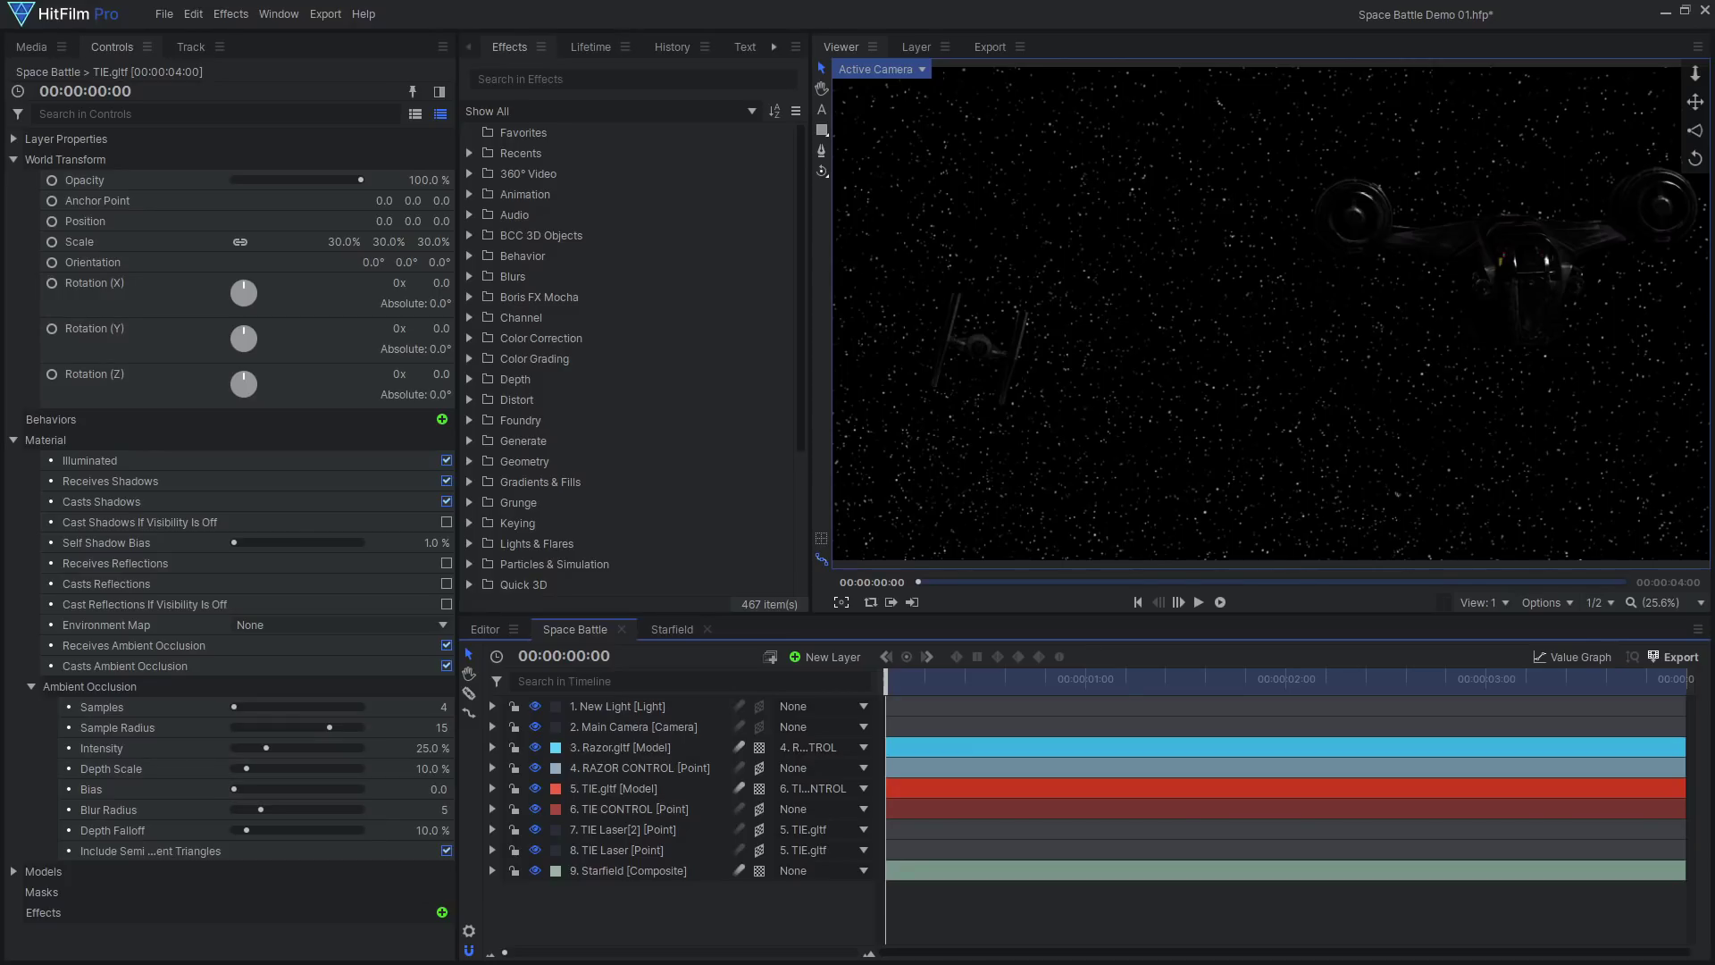
drag(31, 46, 232, 502)
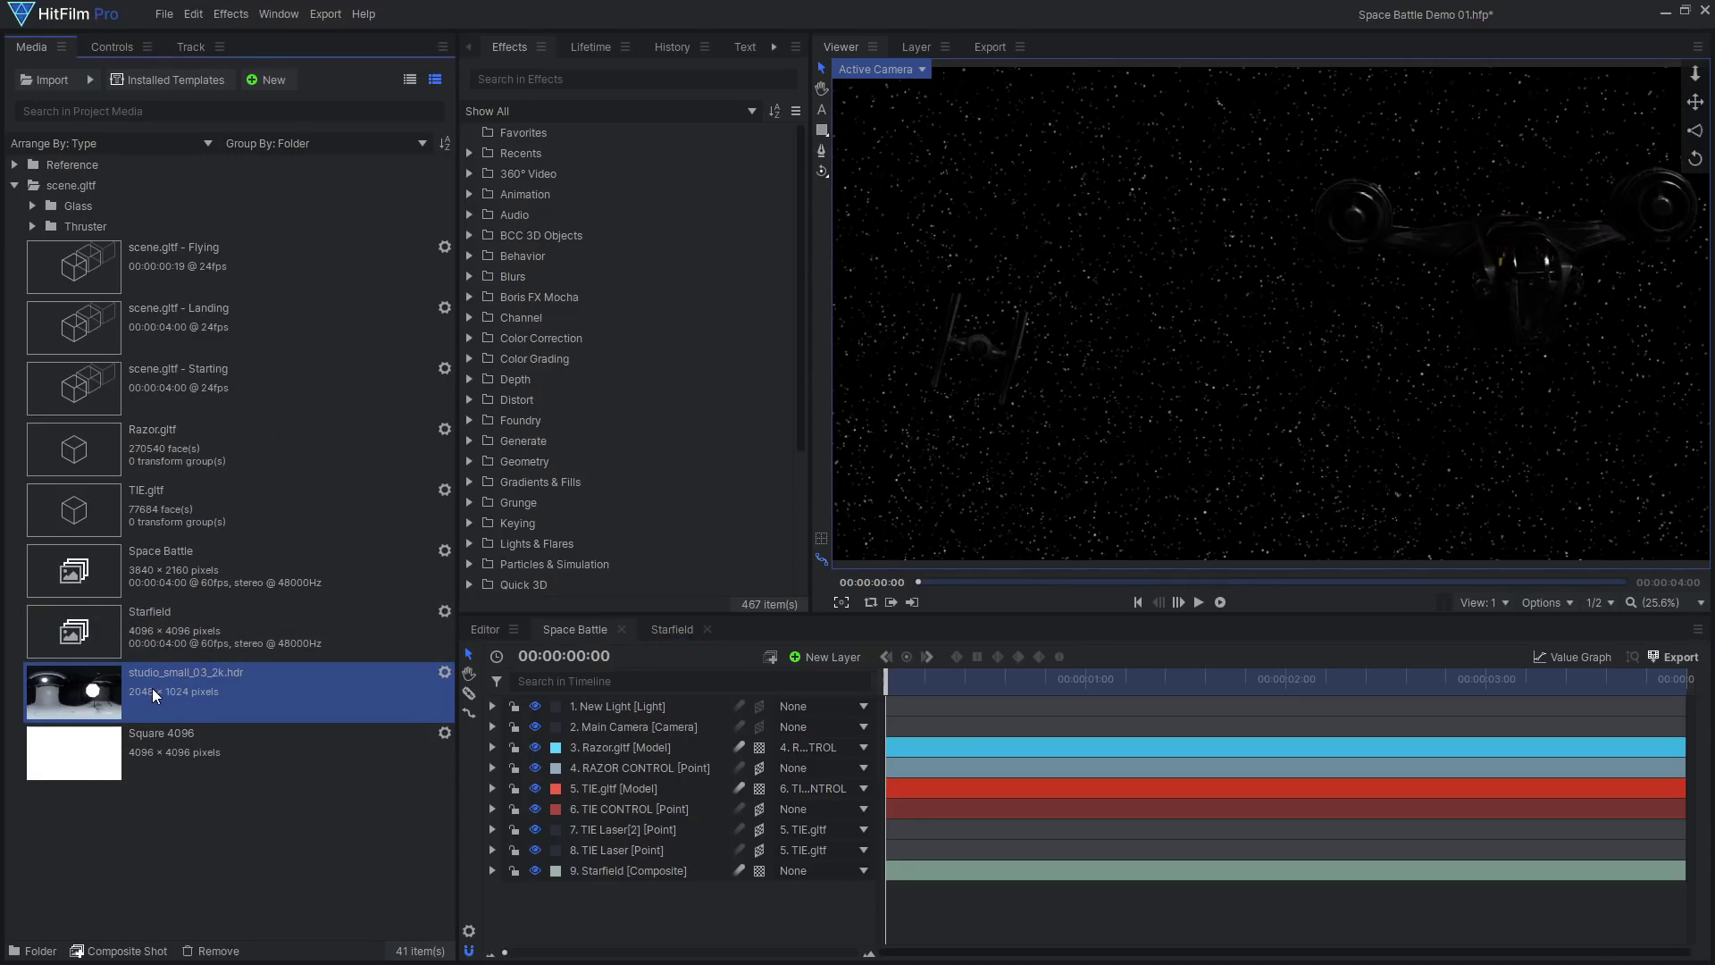
Add studio_small_03_2k.hdr as a hidden layer and use it as Razor.gltf's environment map.
drag(539, 898, 595, 906)
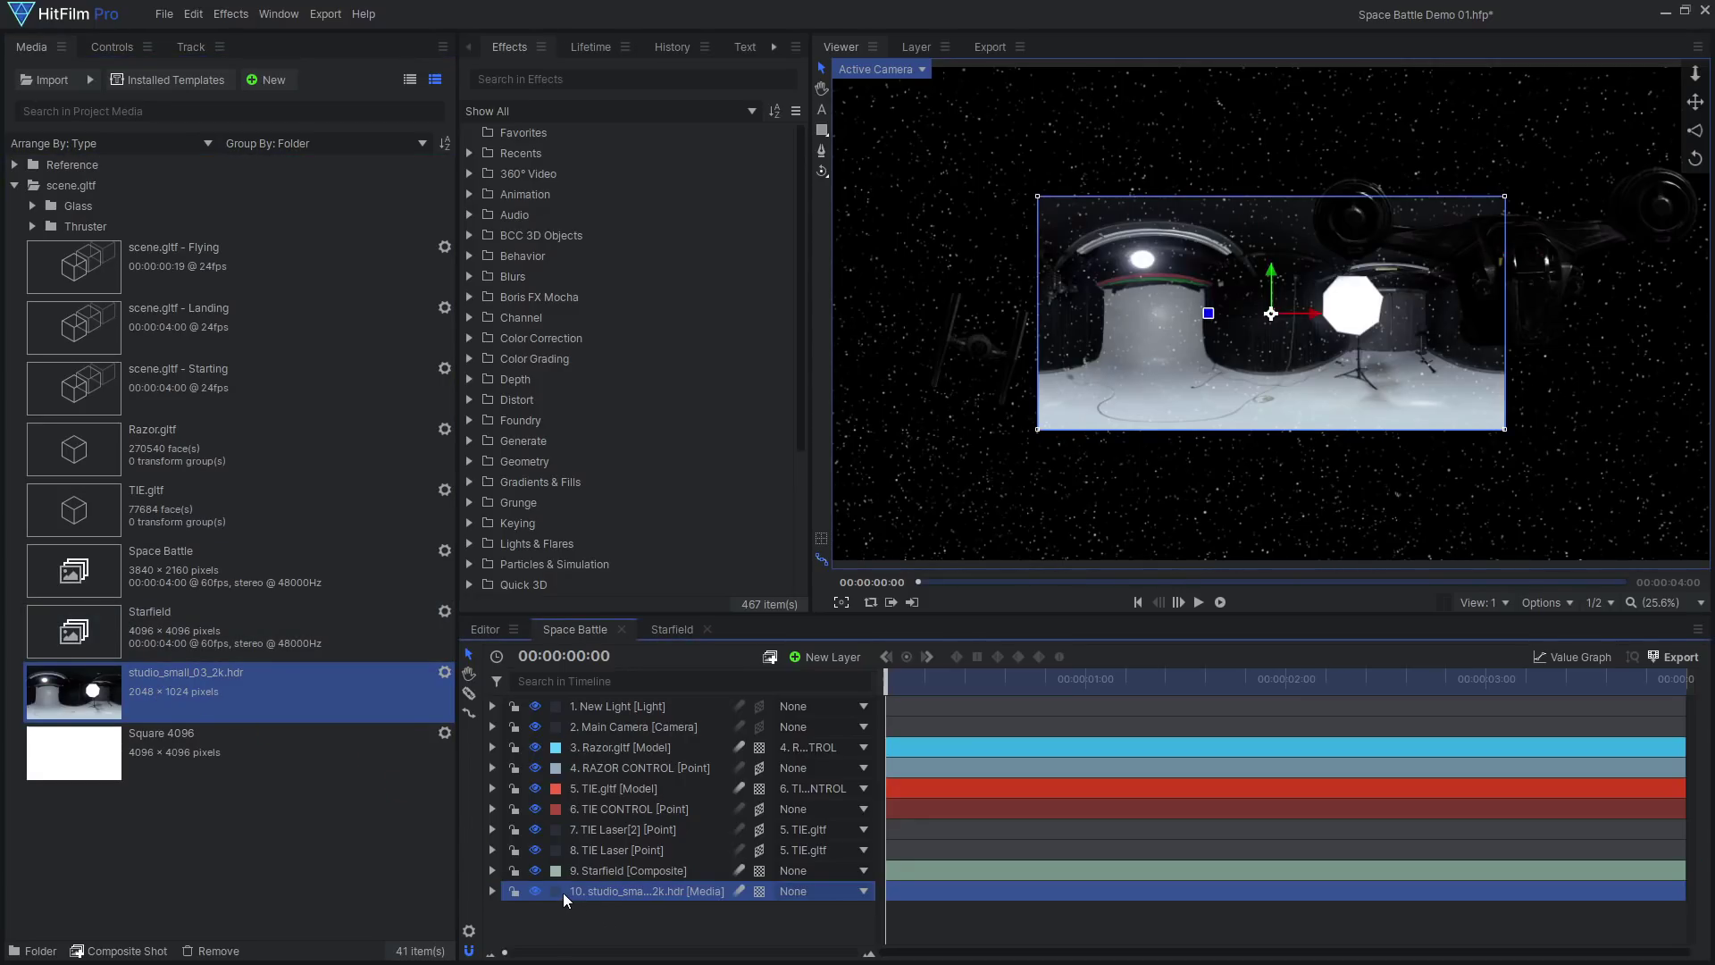
click(537, 893)
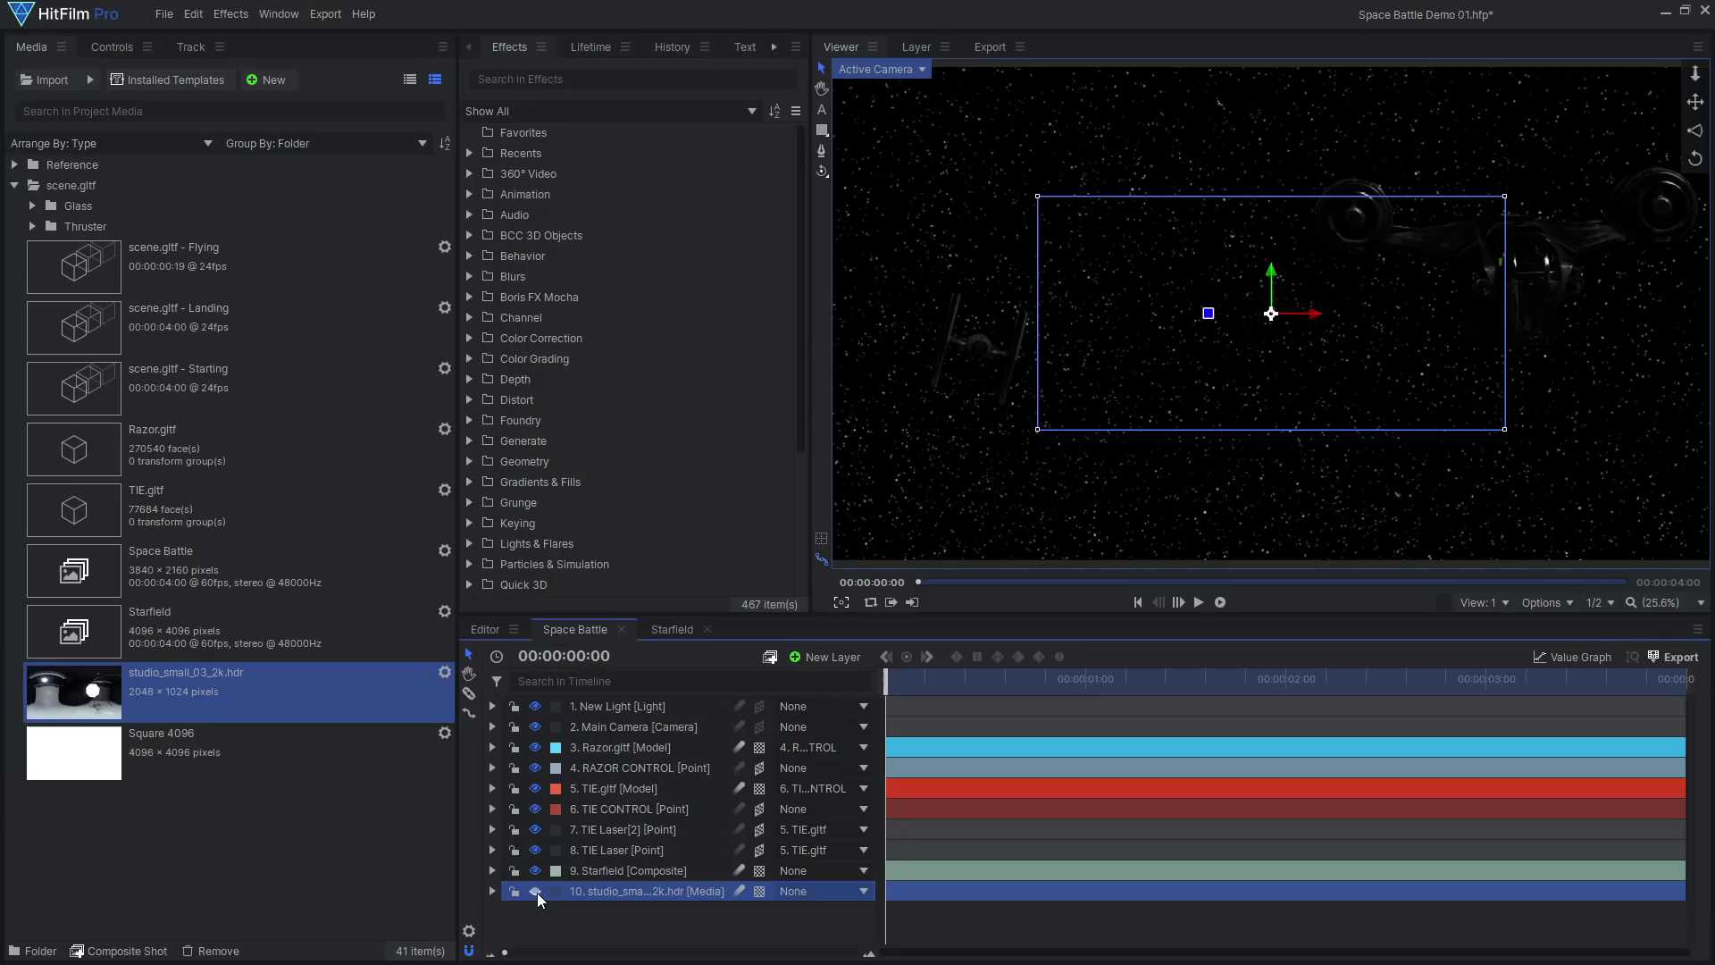
click(668, 752)
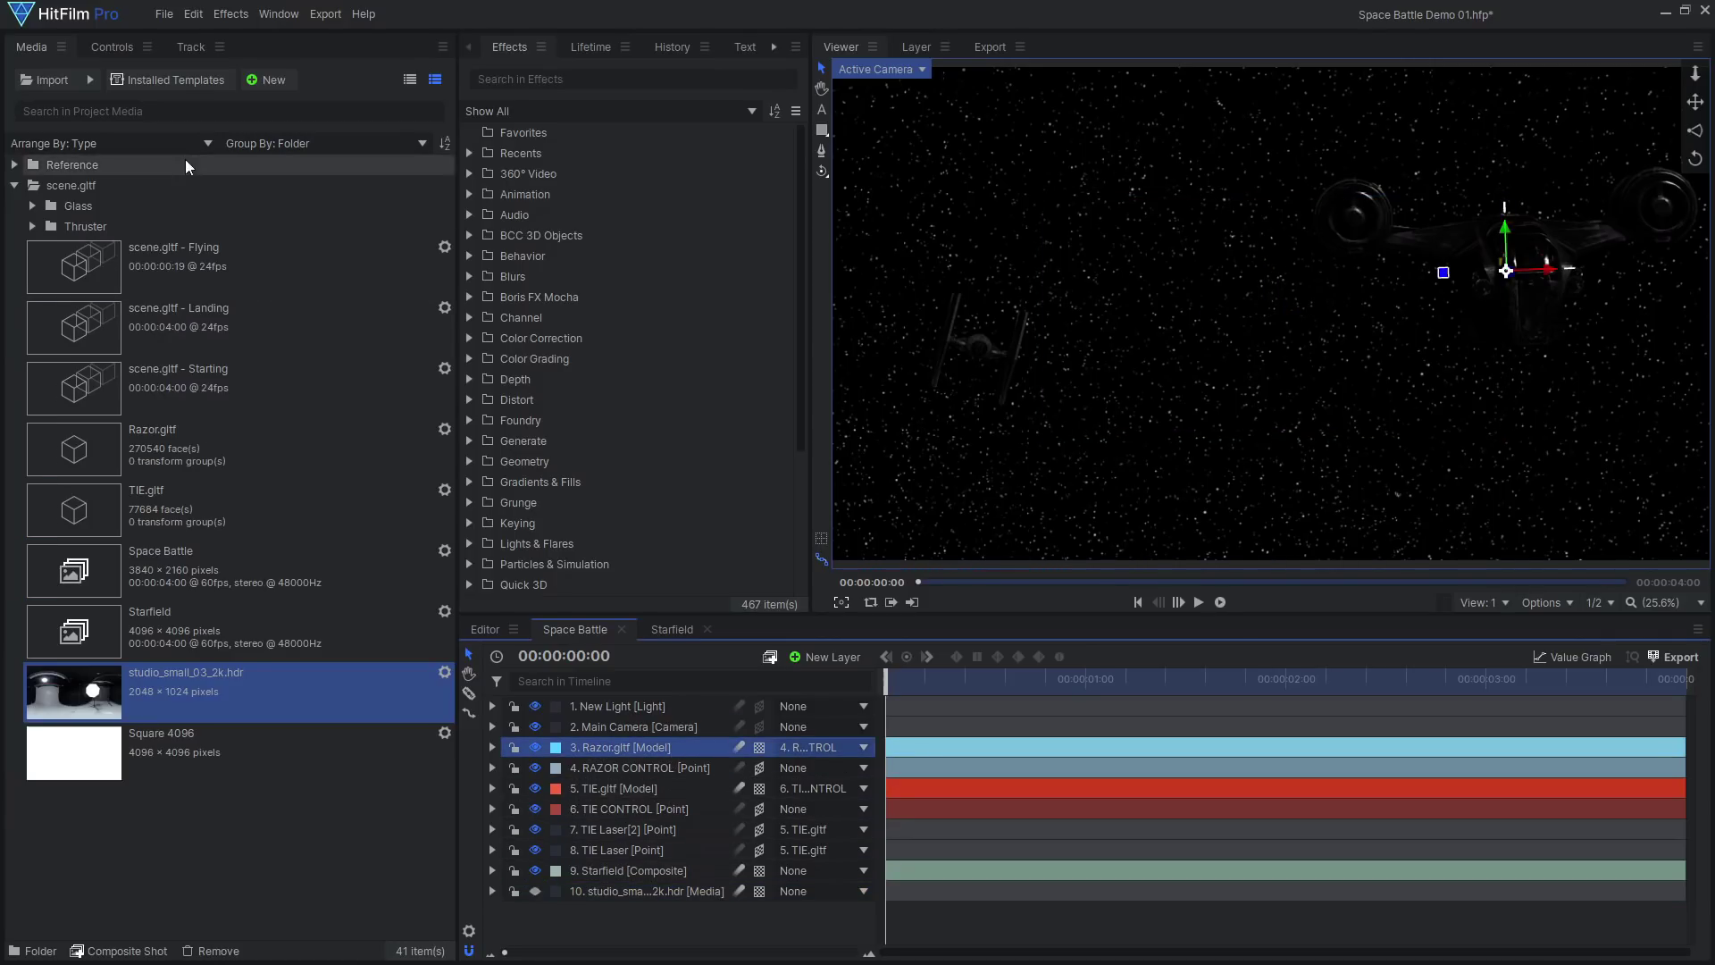
click(109, 47)
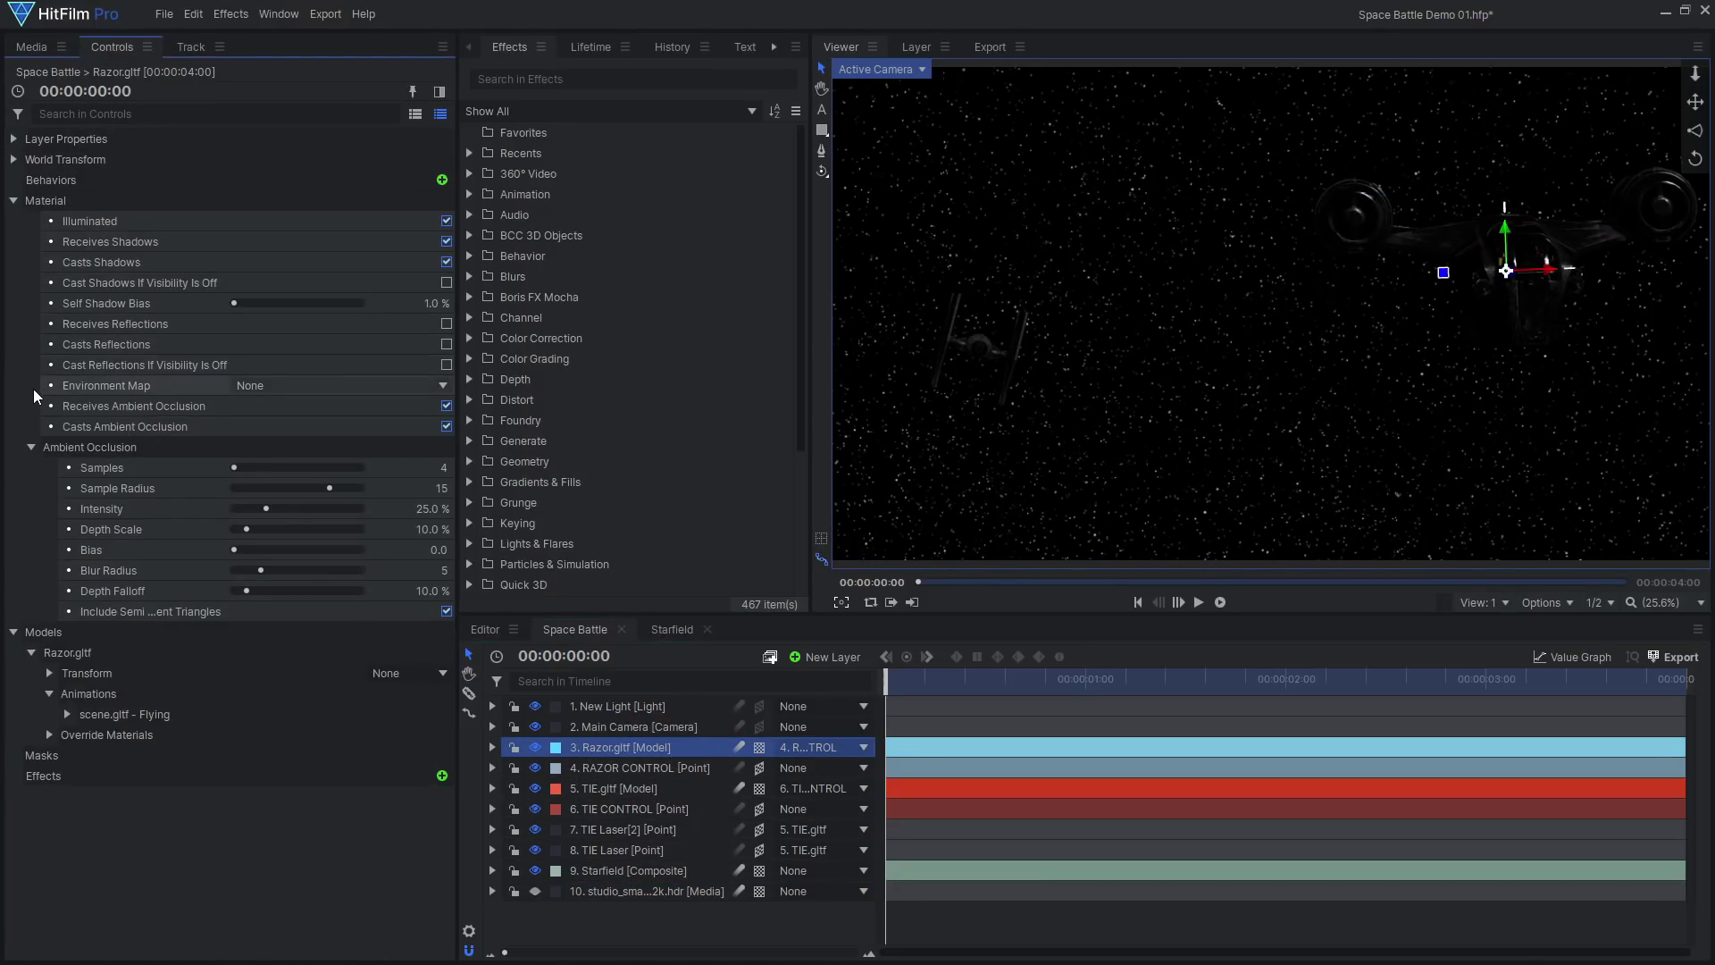
click(379, 387)
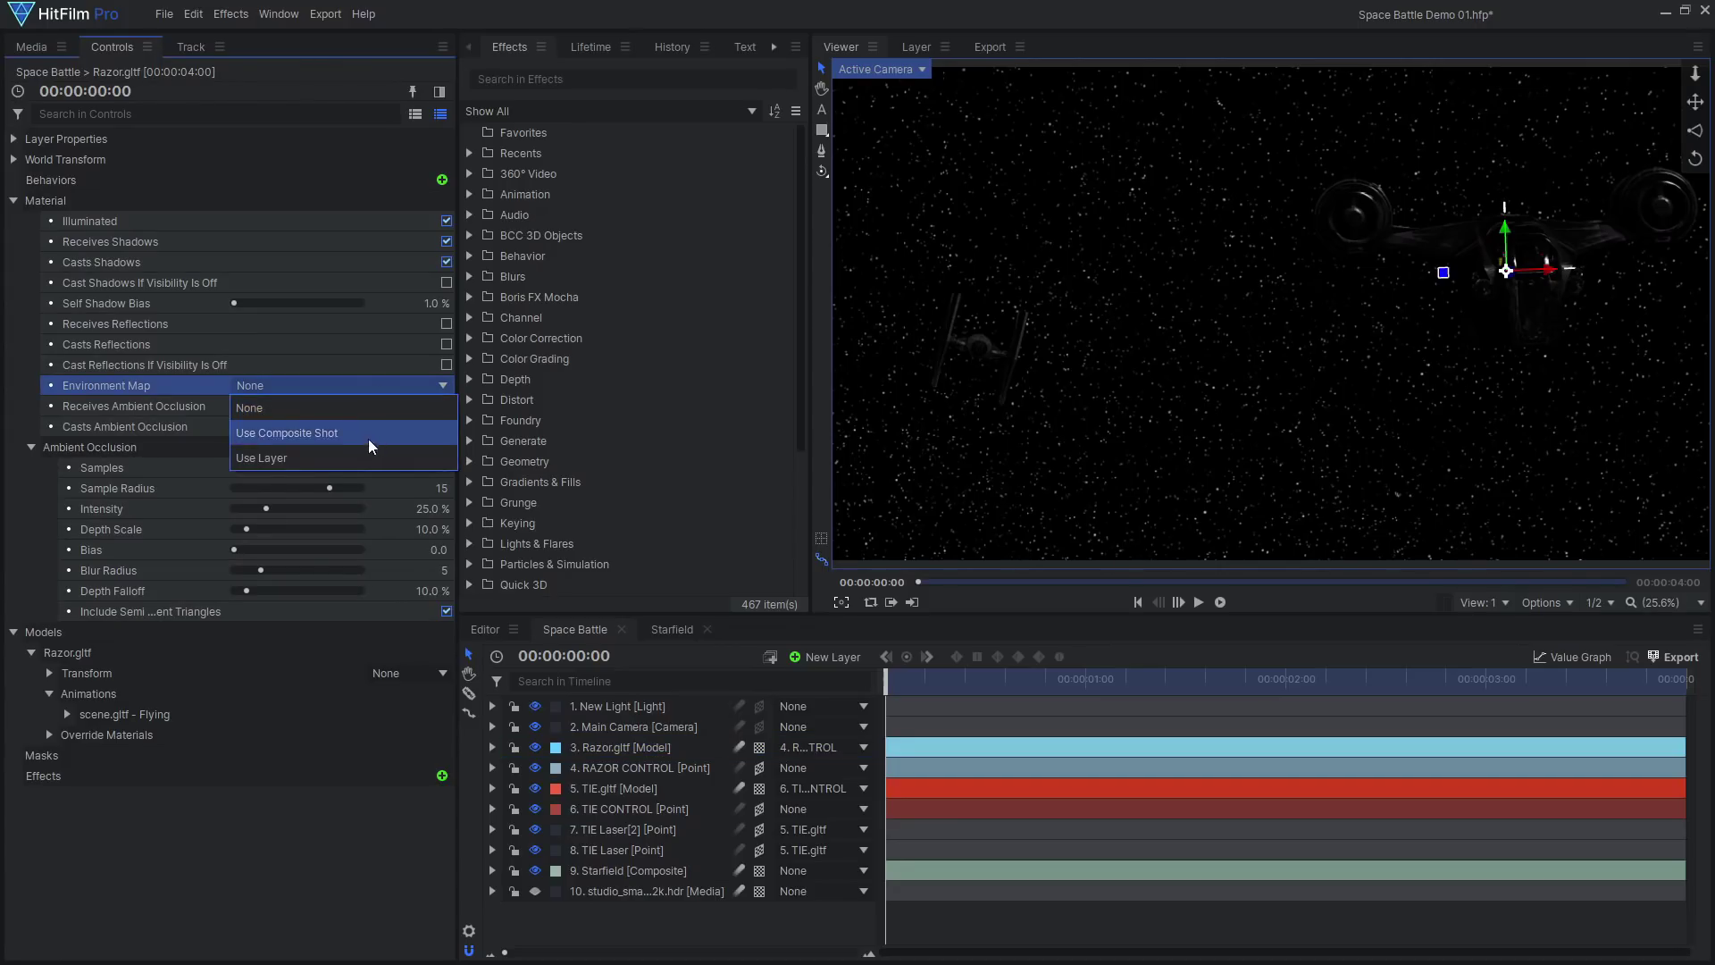
click(367, 455)
click(368, 408)
click(370, 474)
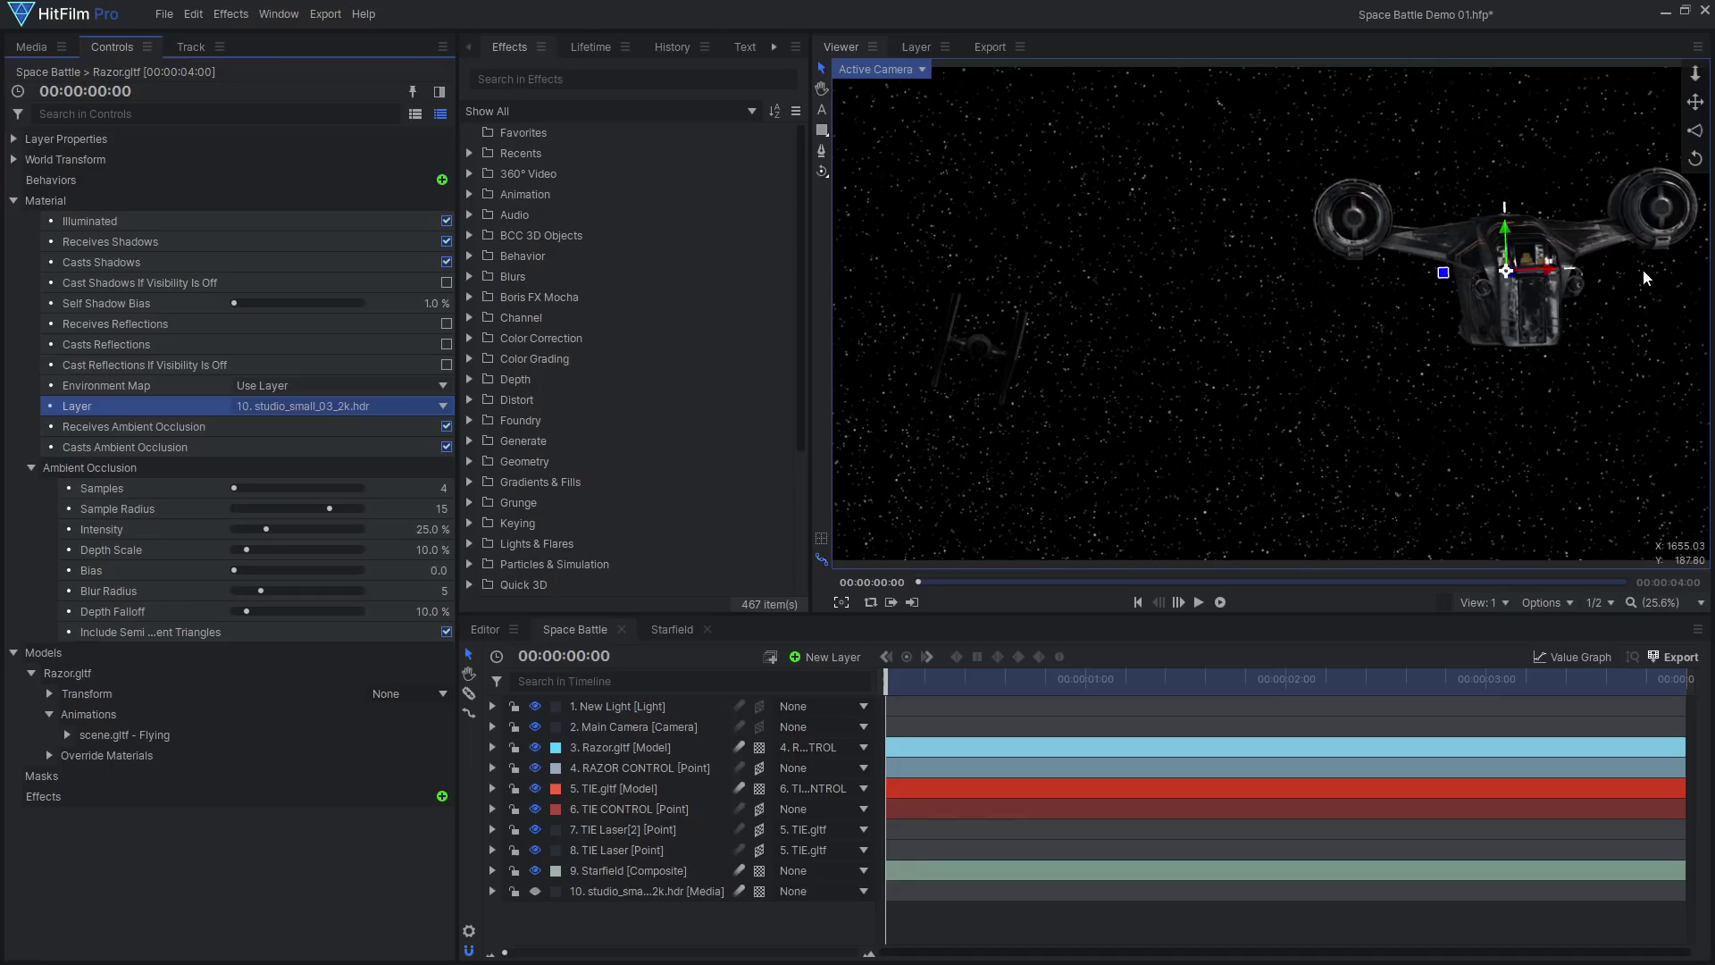
Toggle the Razor's HDR environment map off and back on to compare the reflections.
scroll(1646, 278, up, 4)
drag(1572, 285, 1479, 338)
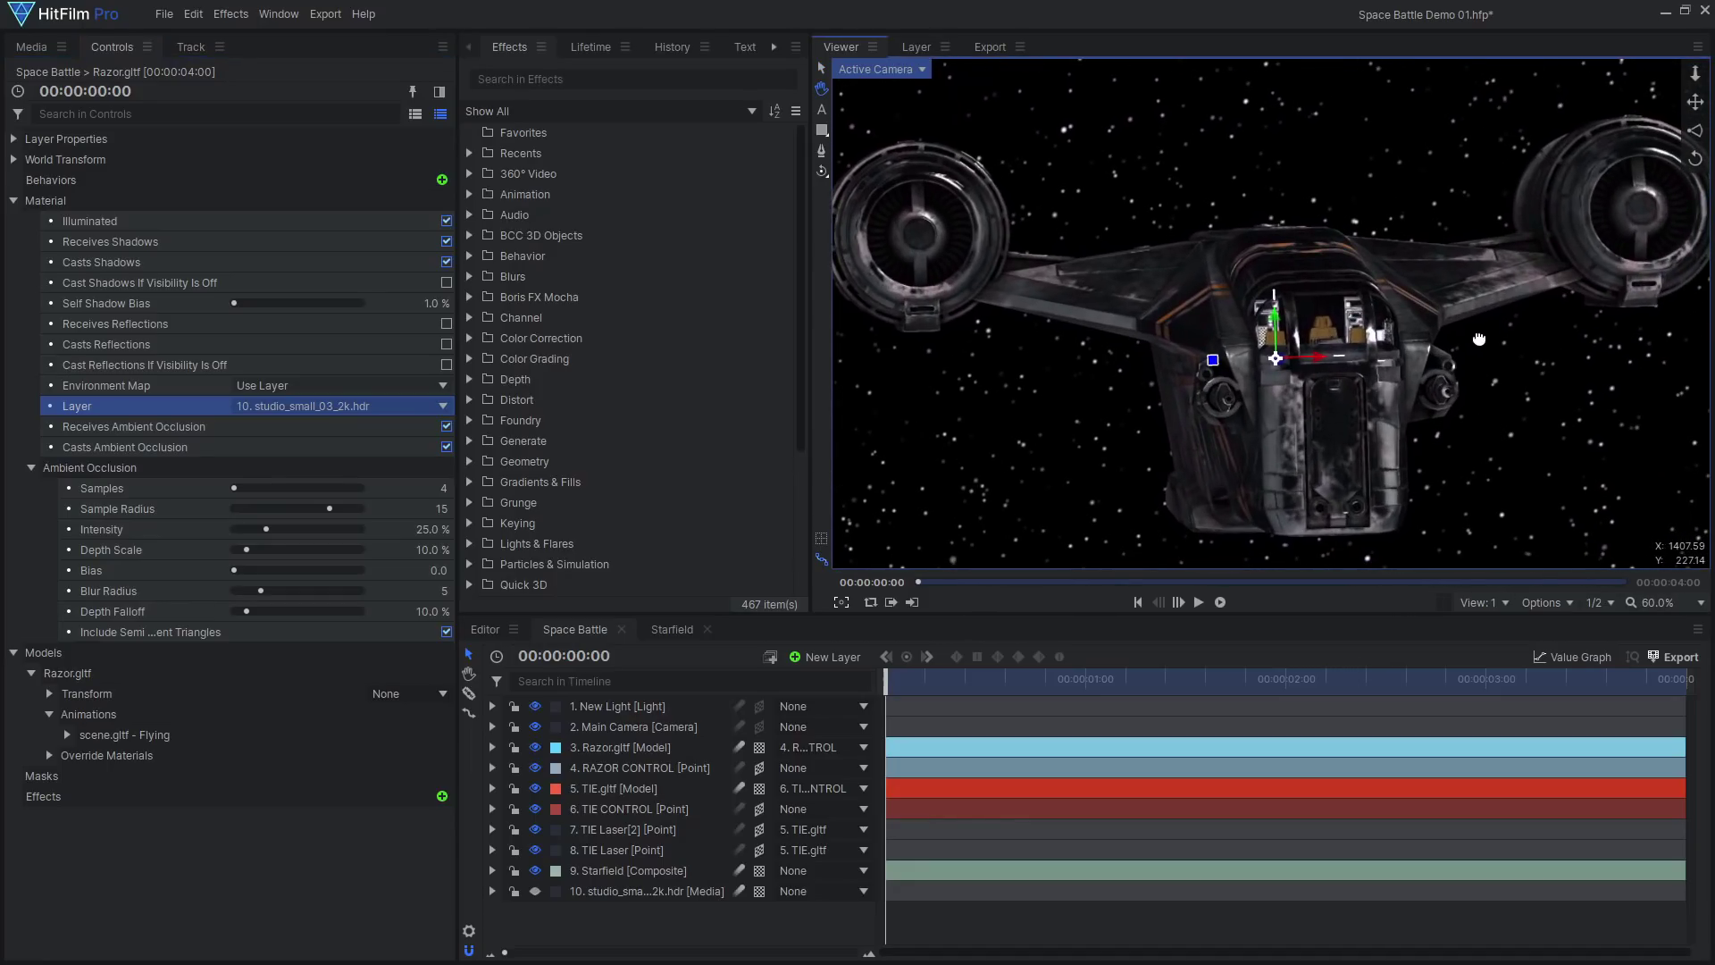
key(ctrl+z)
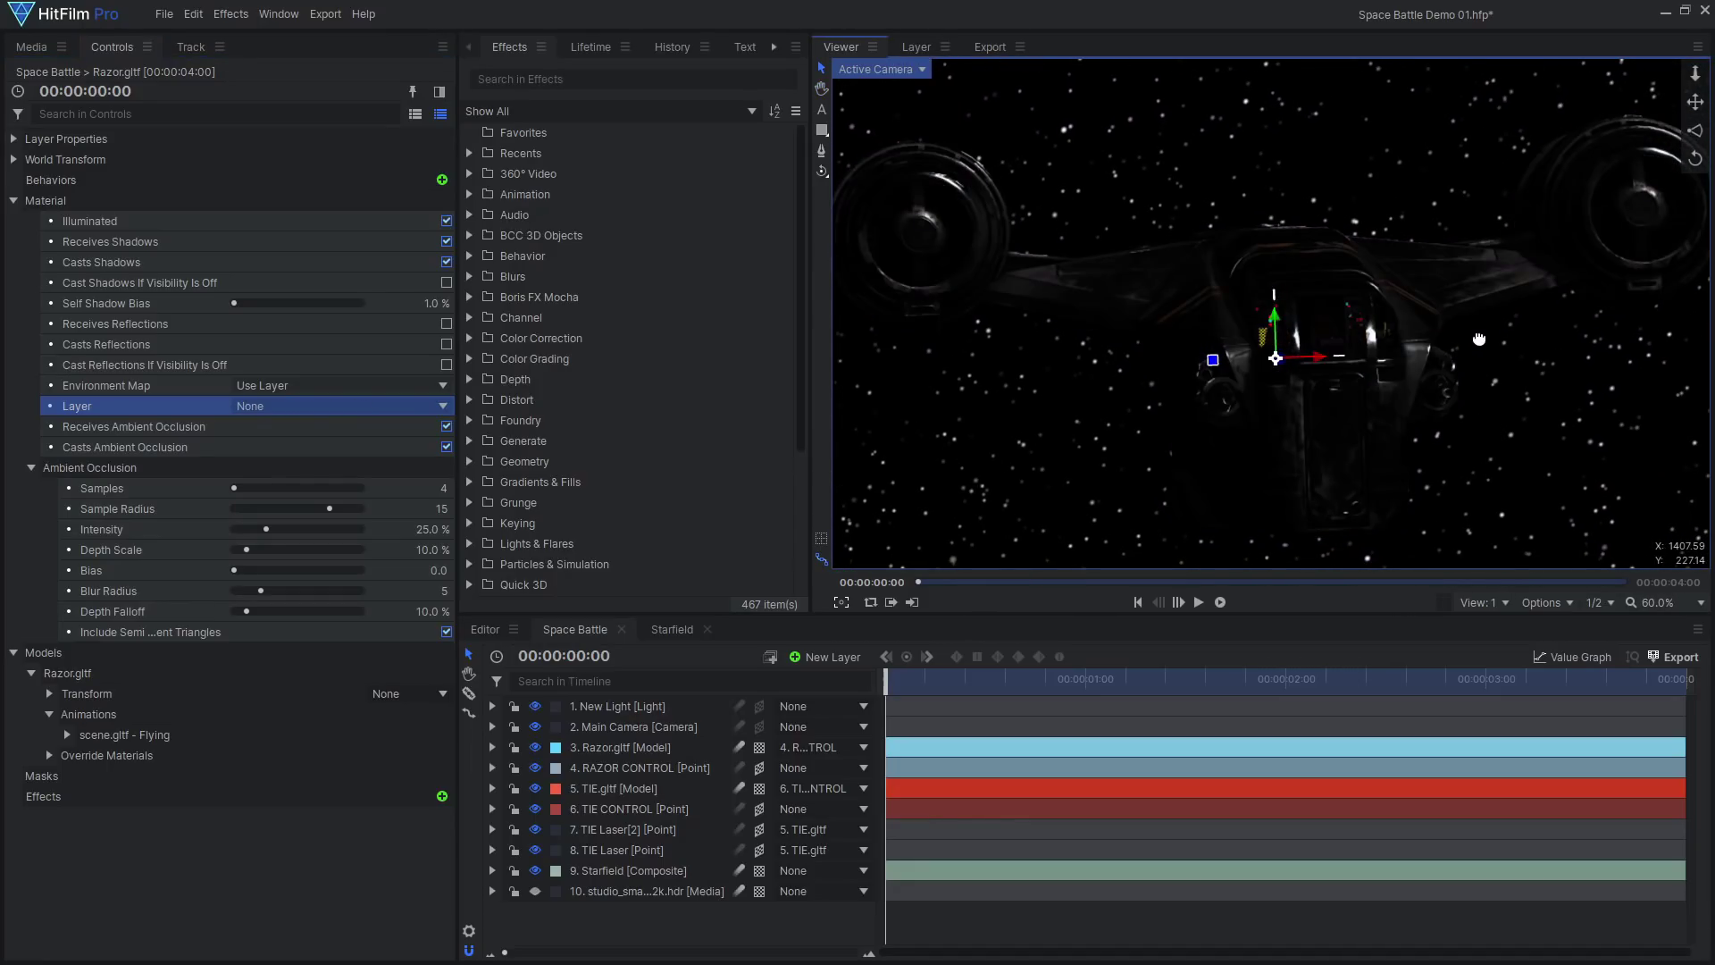
key(ctrl+shift+z)
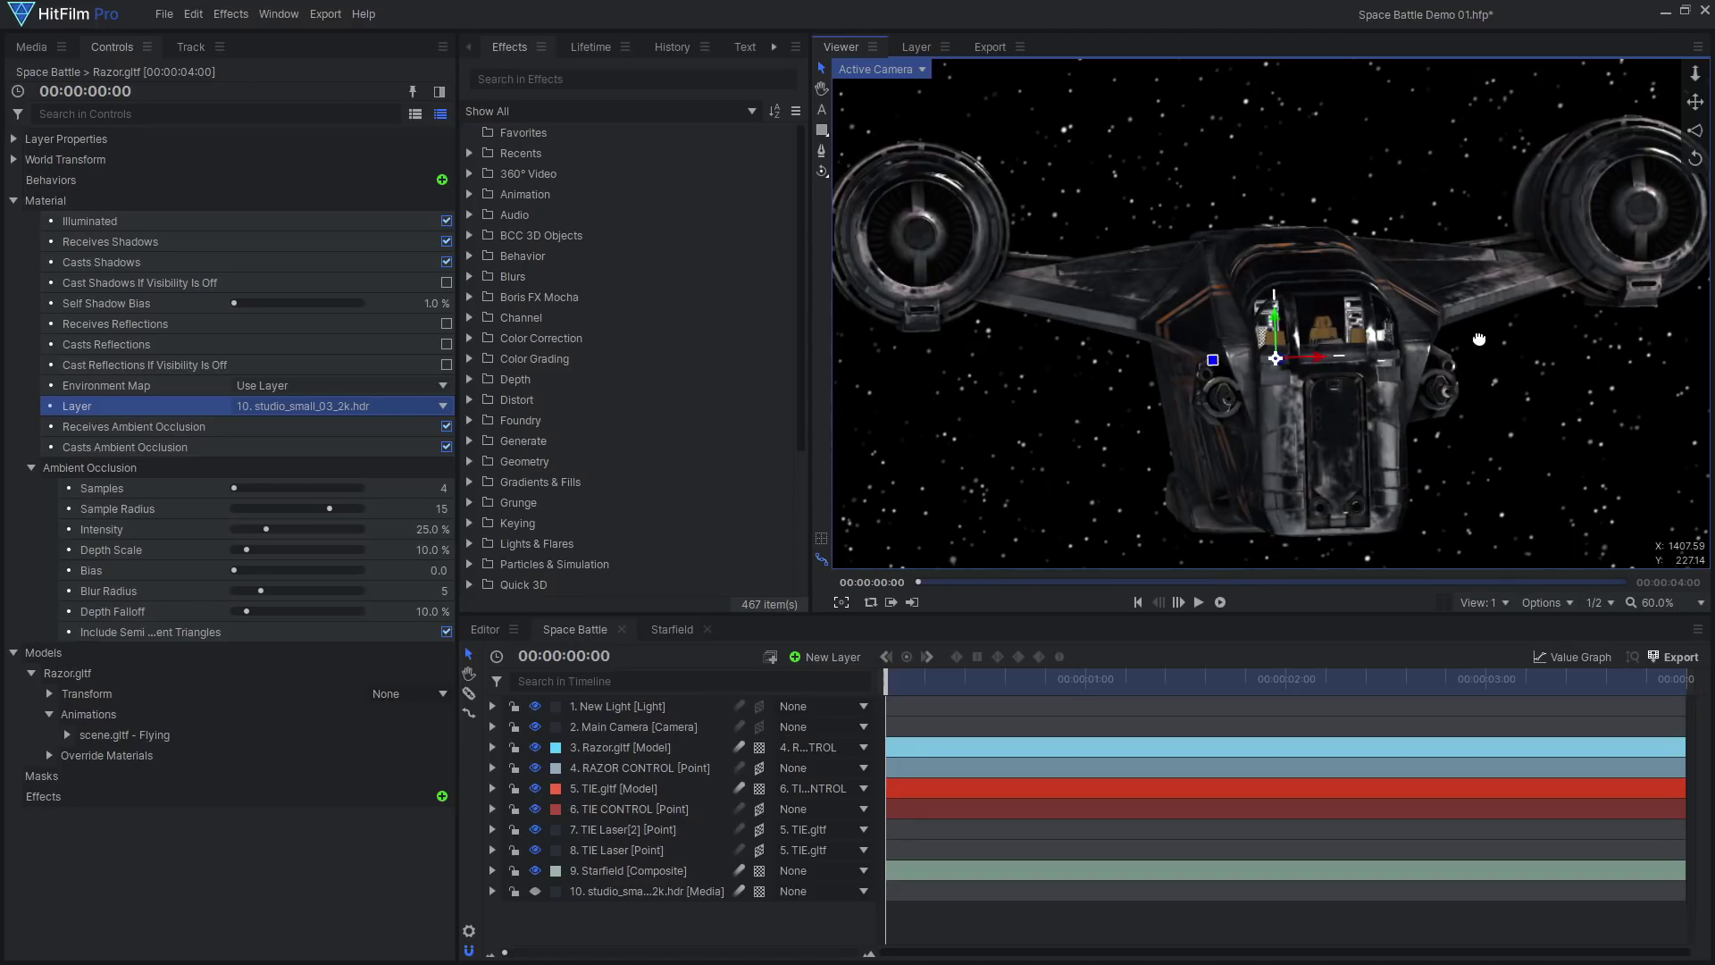
key(ctrl+z)
key(ctrl+shift+z)
Set TIE.gltf's environment map to Use Layer with the HDR layer.
scroll(1479, 340, down, 4)
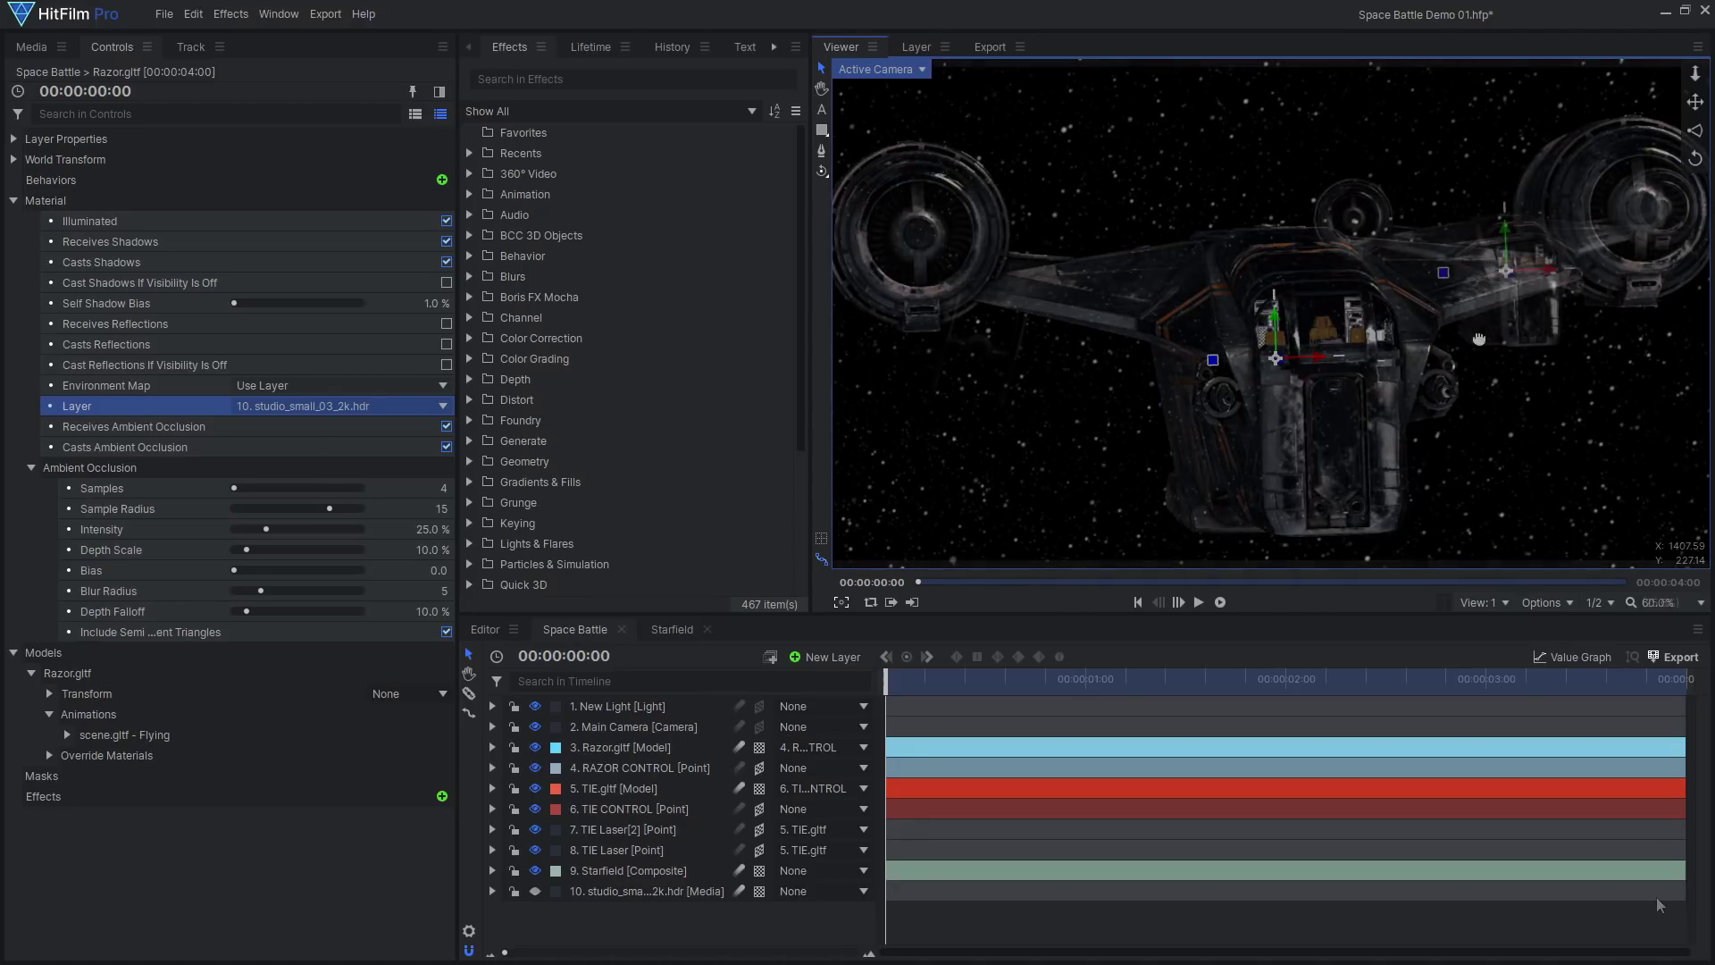
click(688, 788)
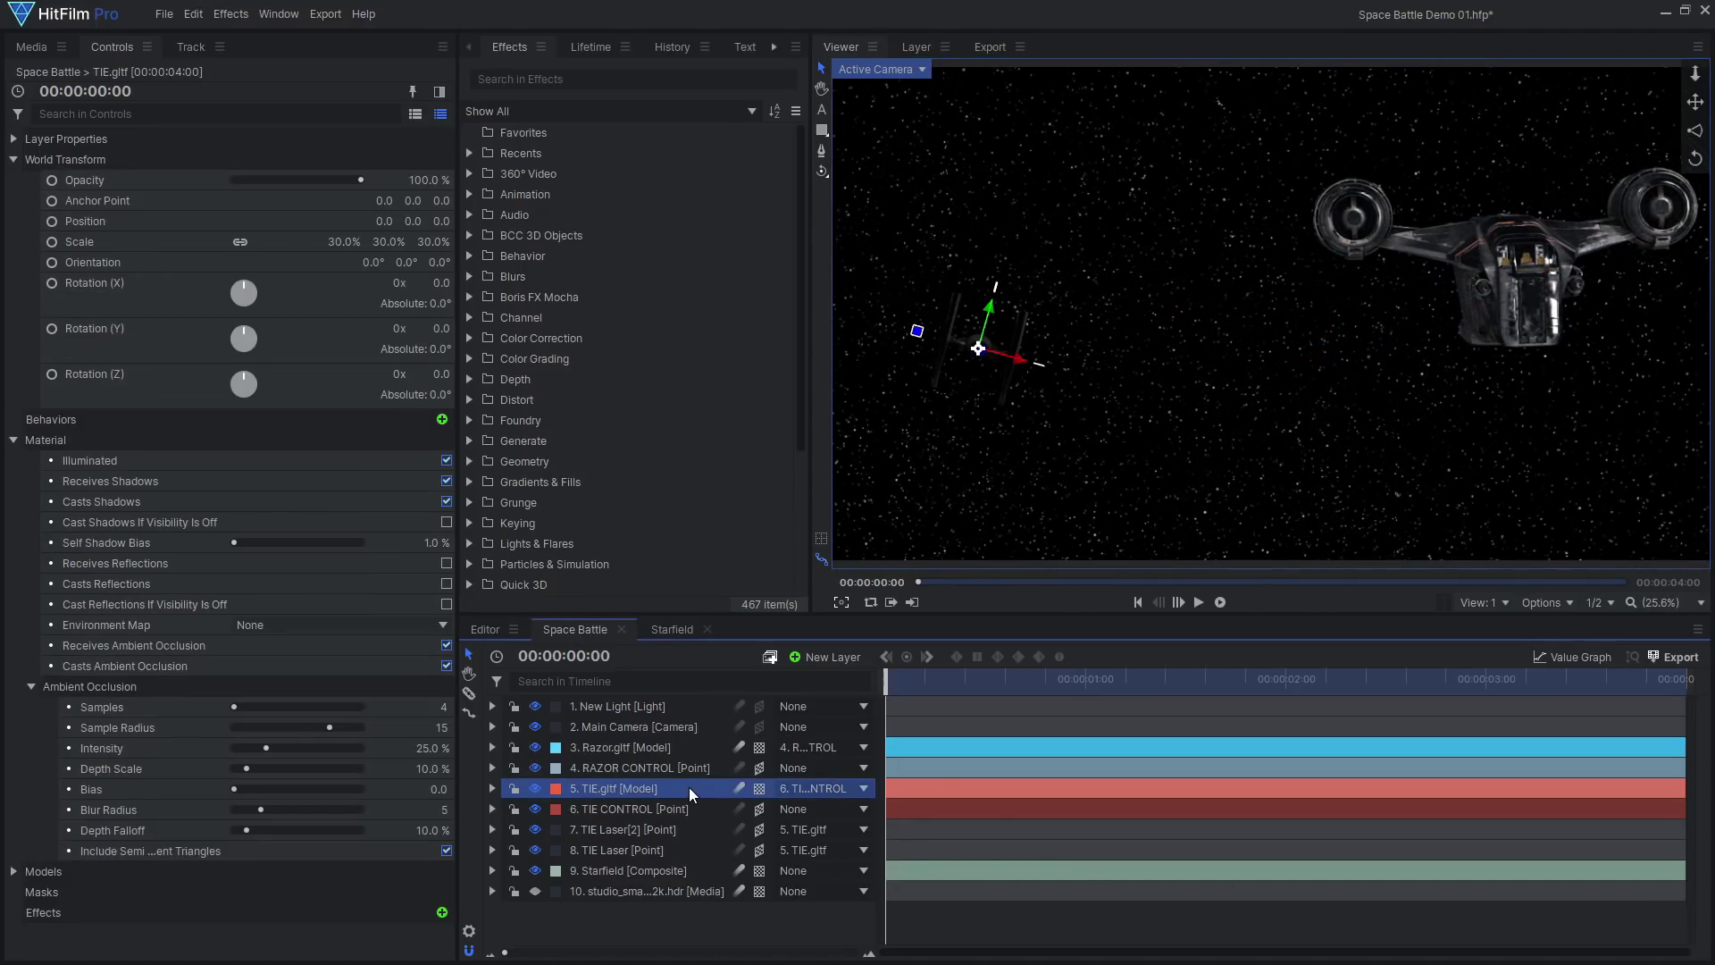
click(368, 621)
click(345, 697)
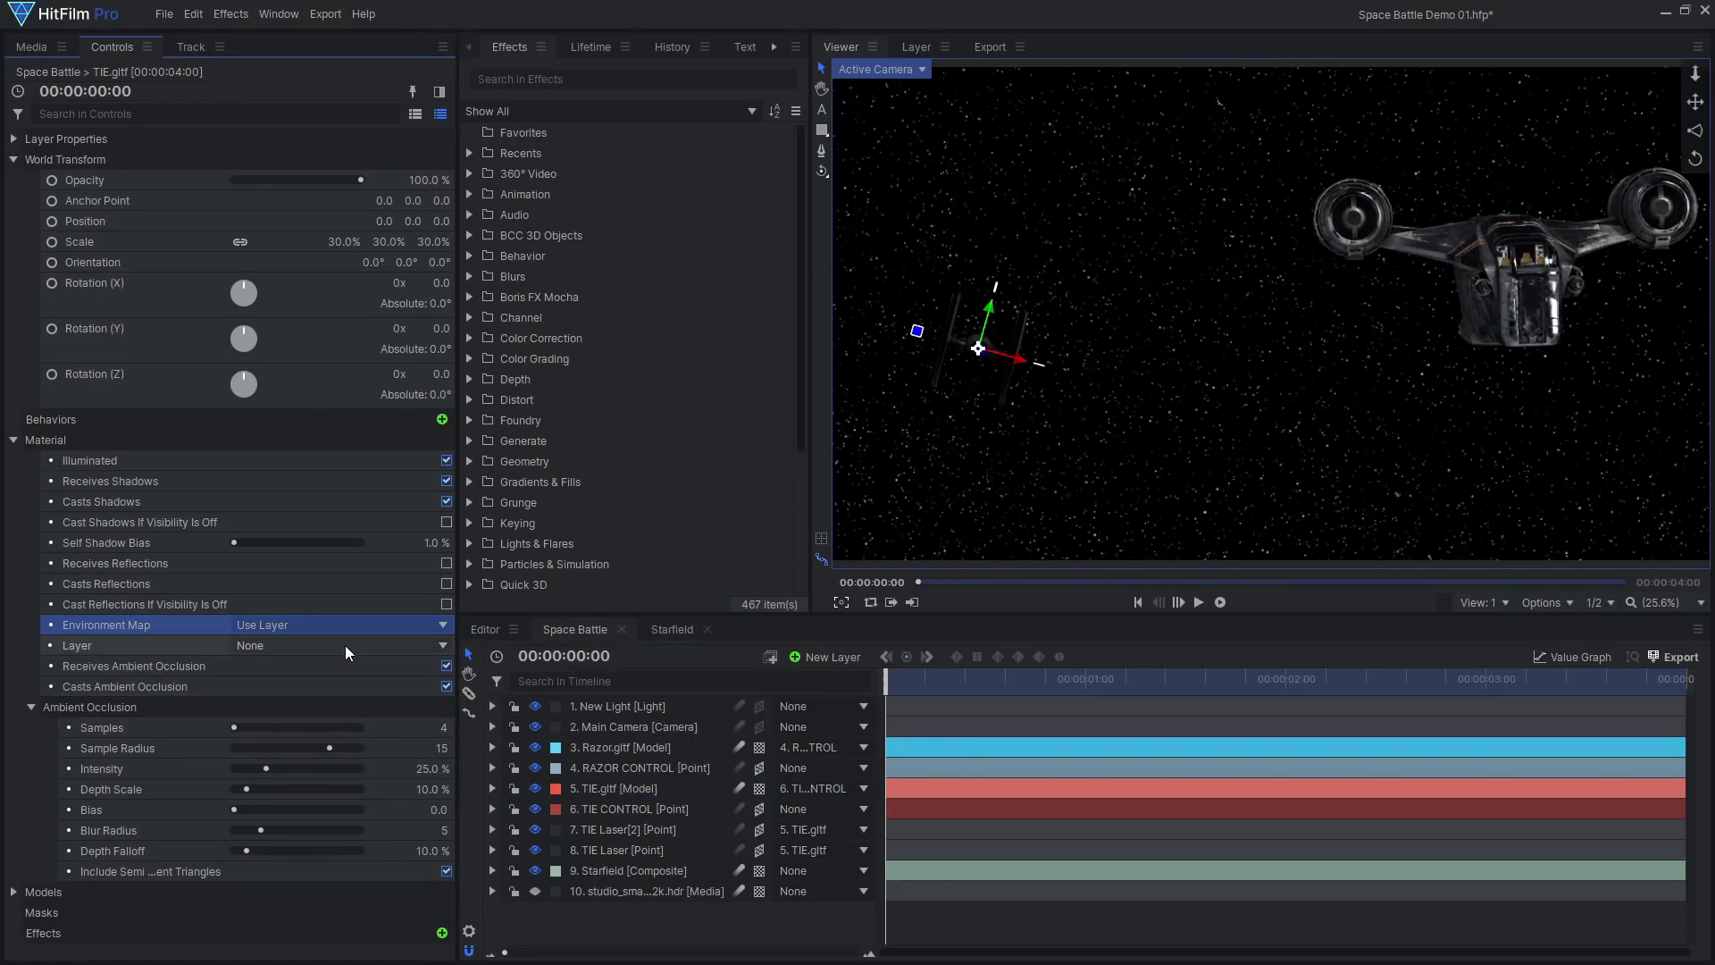
click(344, 645)
click(329, 713)
scroll(967, 355, up, 5)
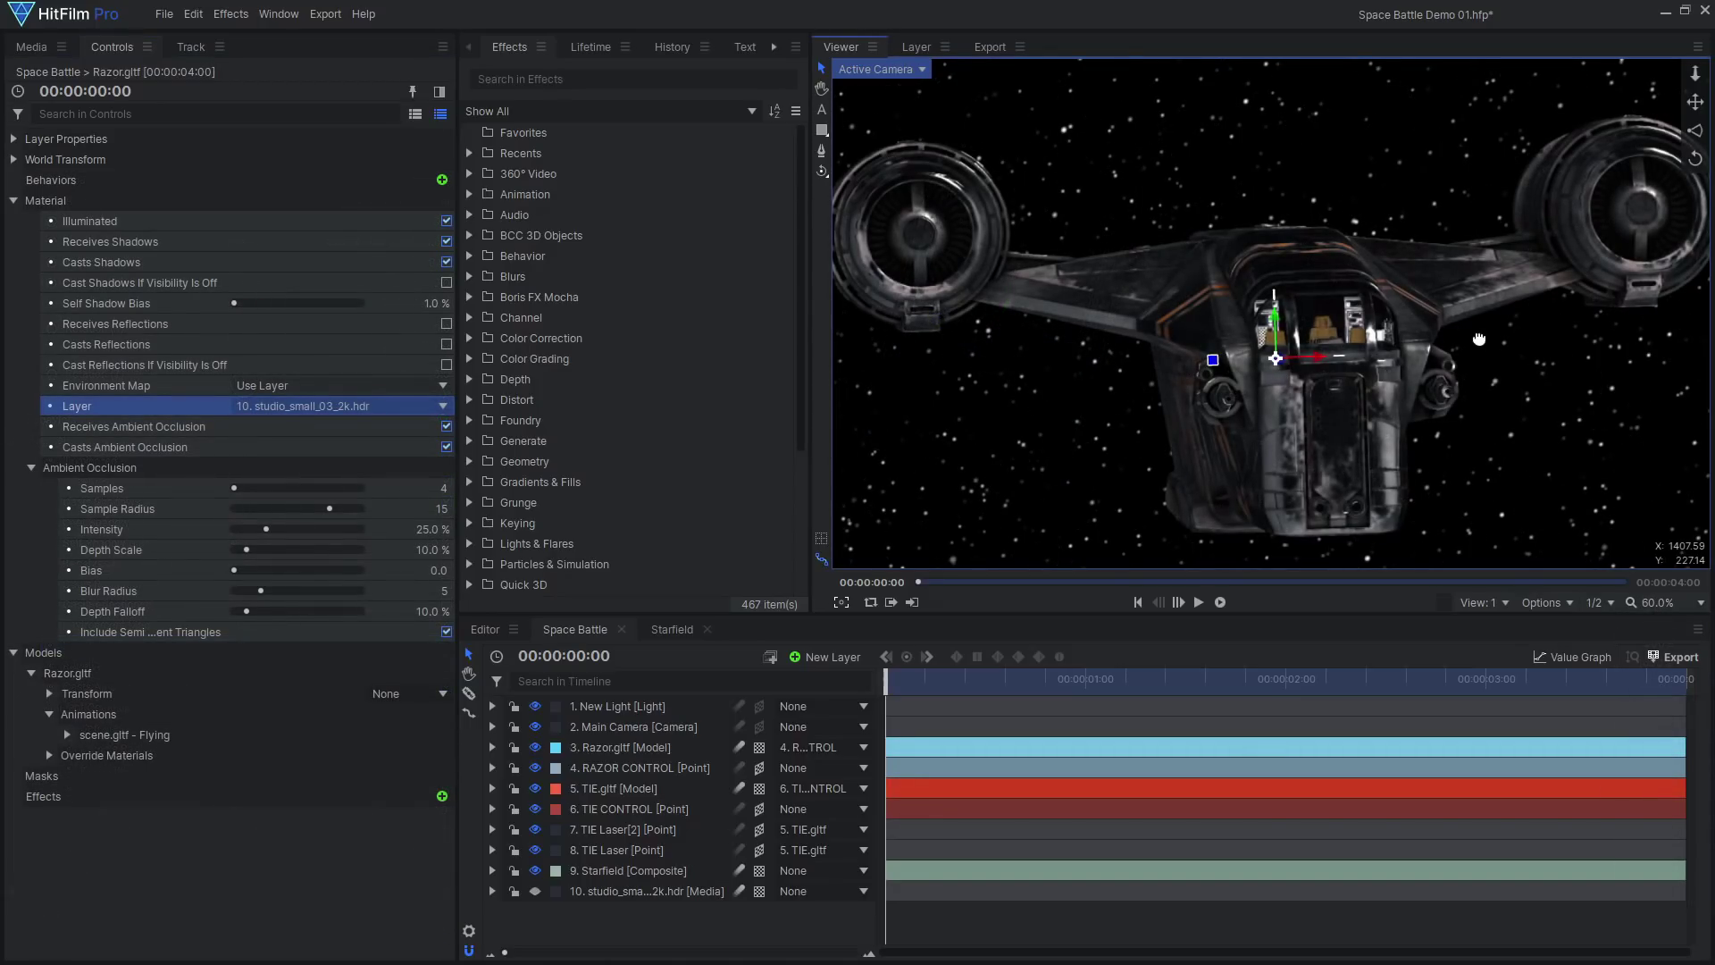
Switch the project's rendering colour bit depth to 16-bit Float and apply it.
click(164, 15)
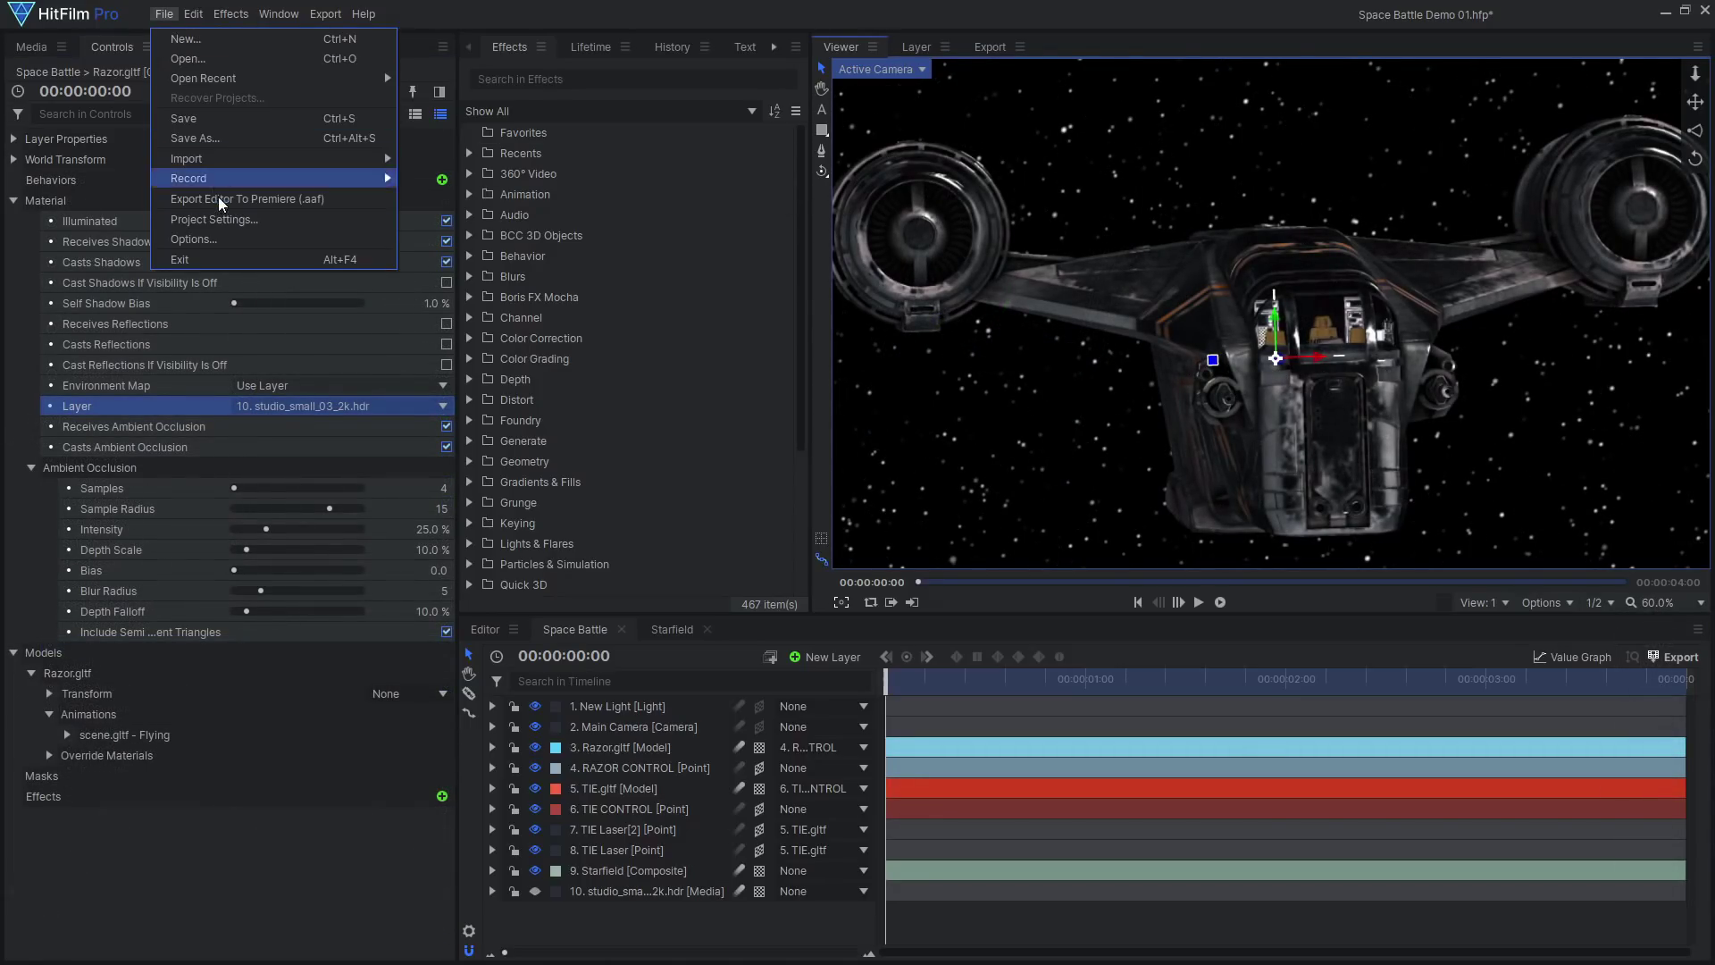
click(270, 237)
click(728, 290)
click(938, 318)
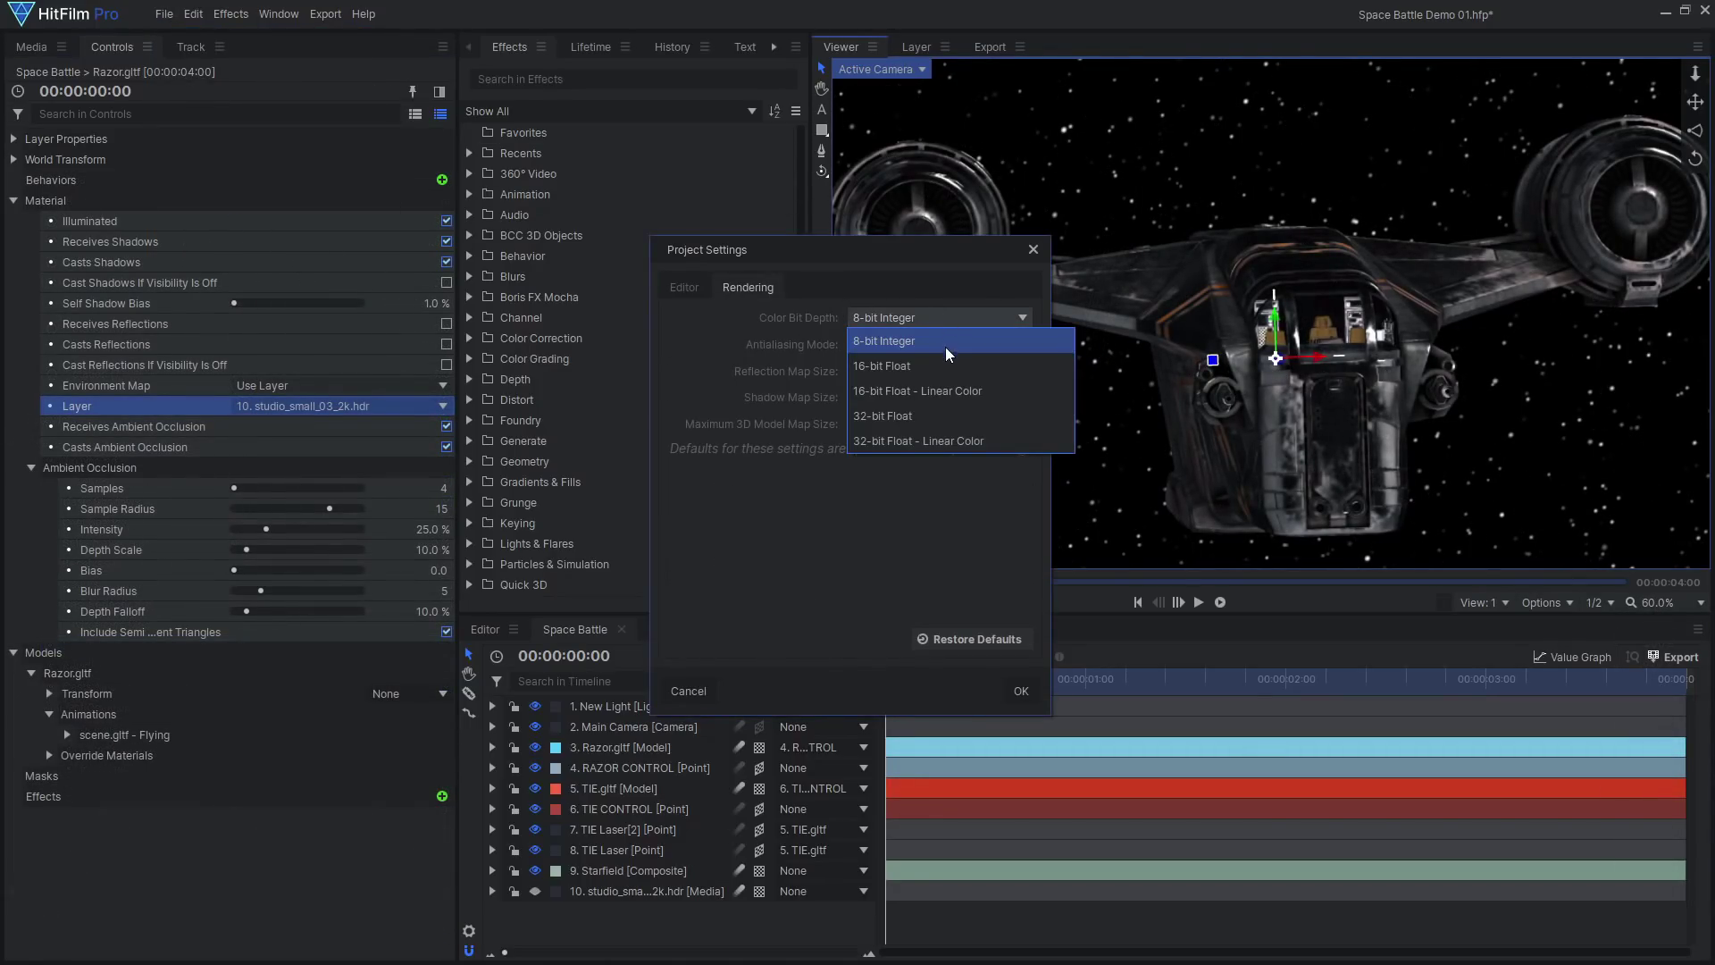
click(950, 365)
click(1019, 690)
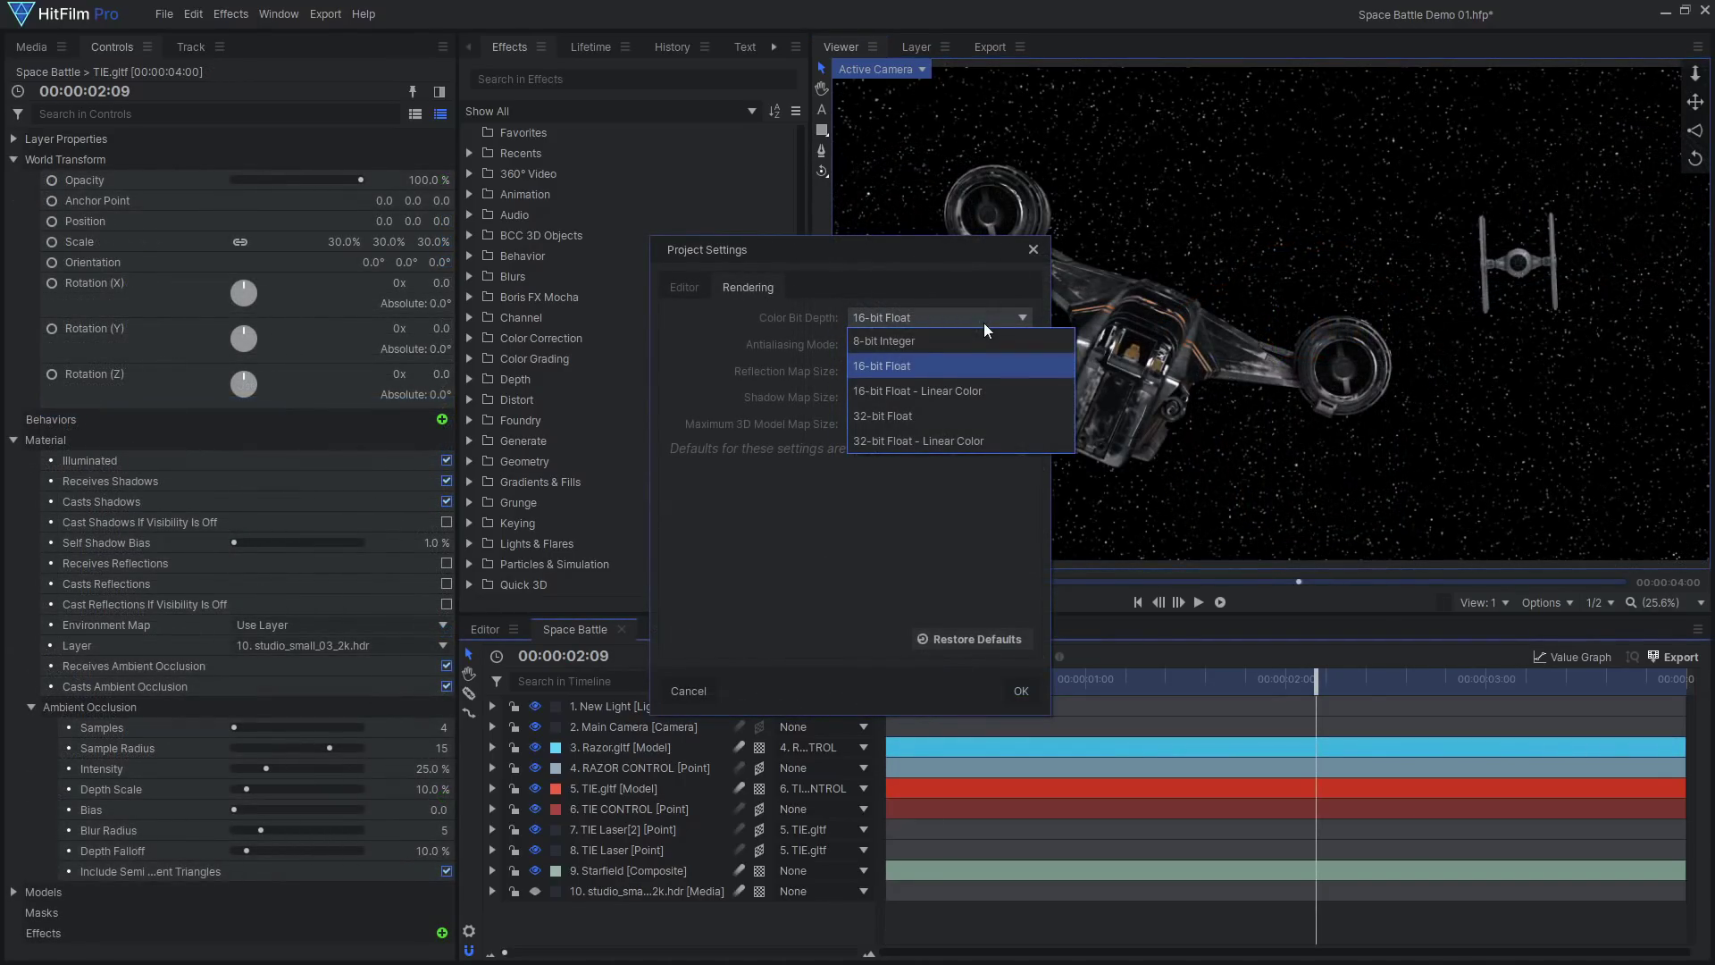
Return colour bit depth to 8-bit Integer, then scrub and play the flight animation.
click(982, 332)
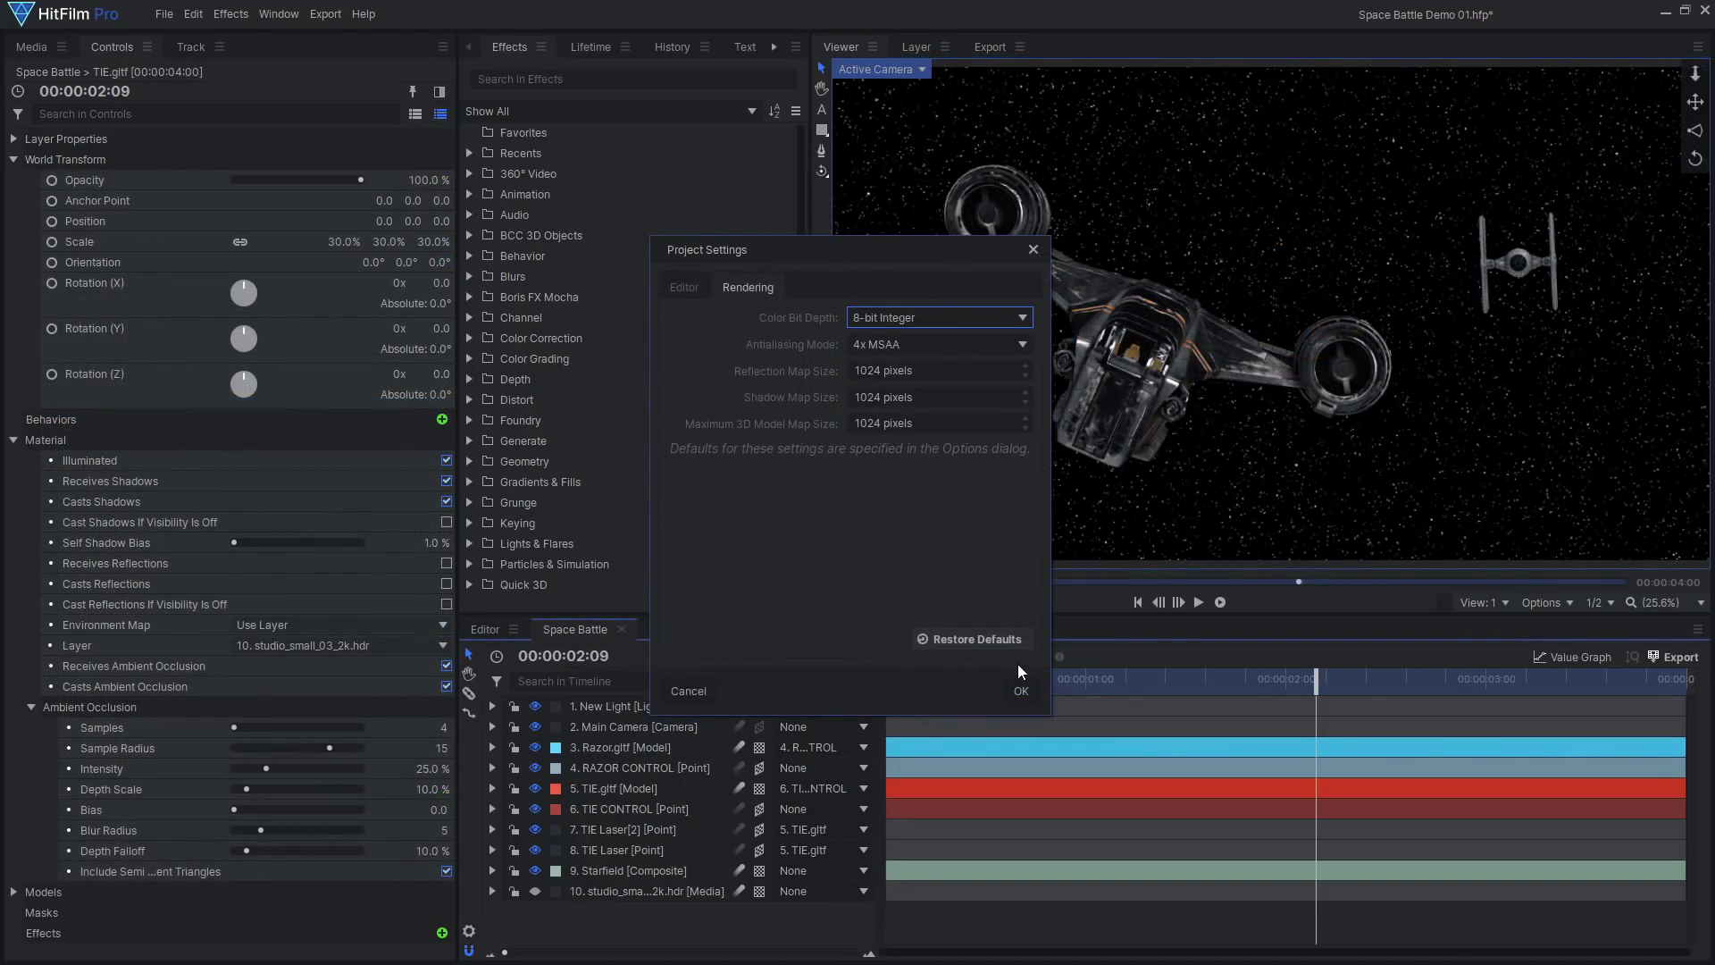
click(1021, 690)
drag(963, 681, 1013, 682)
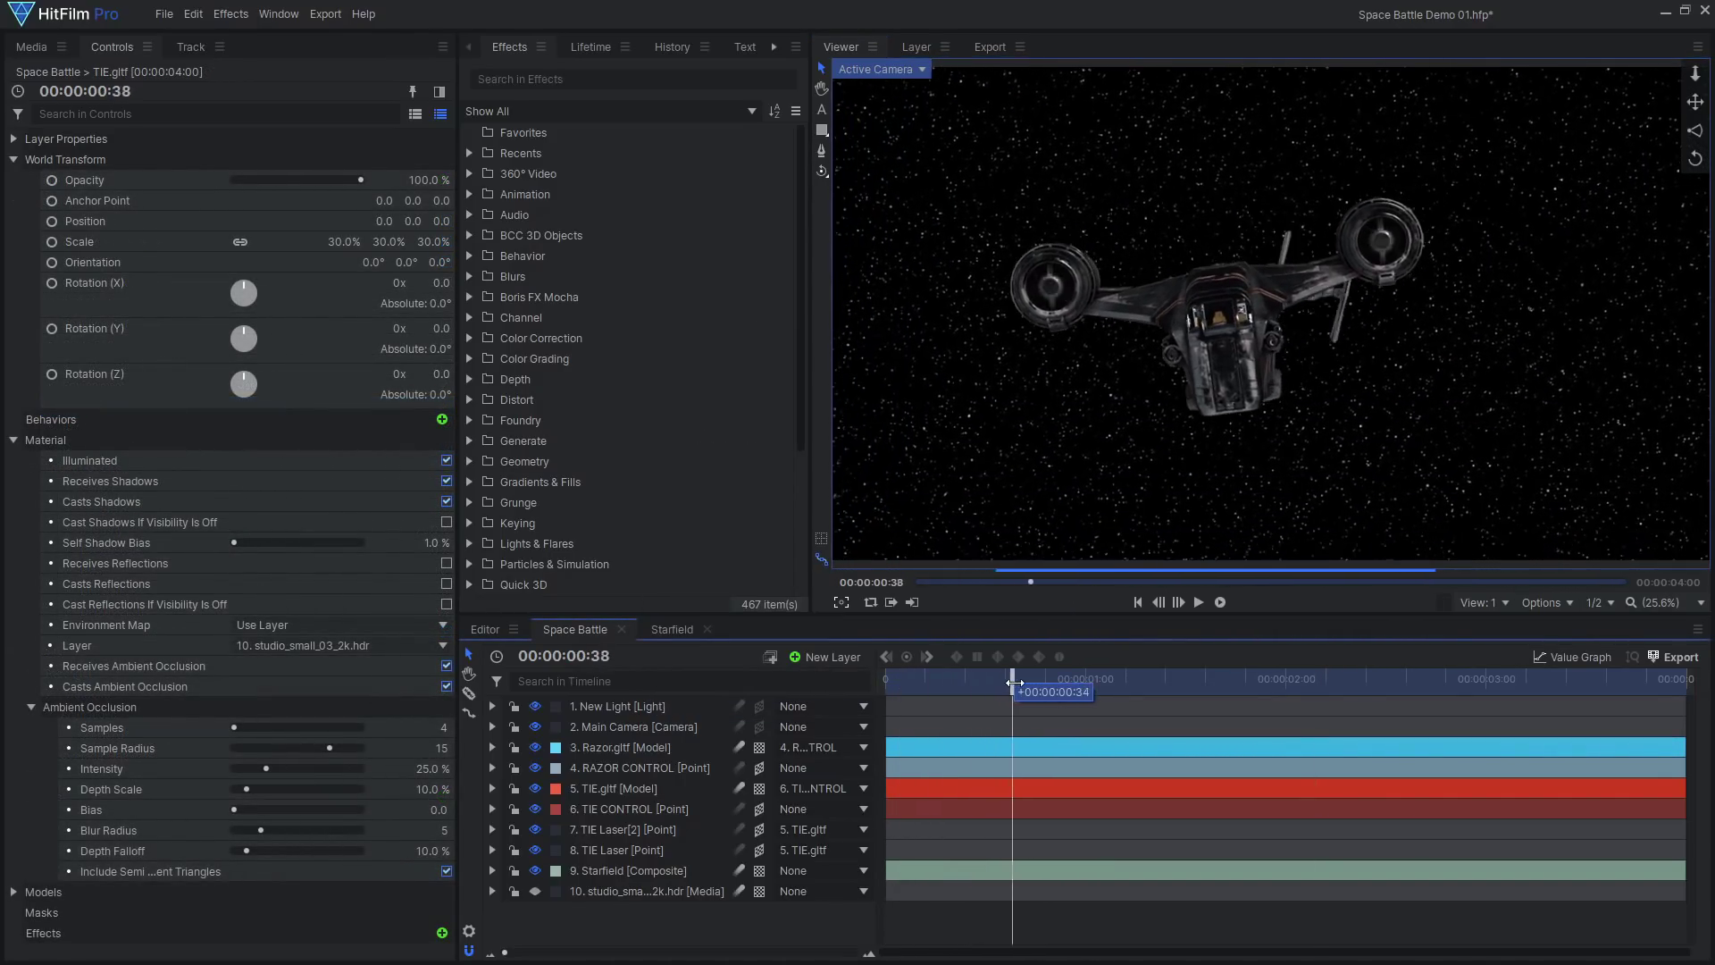
key(space)
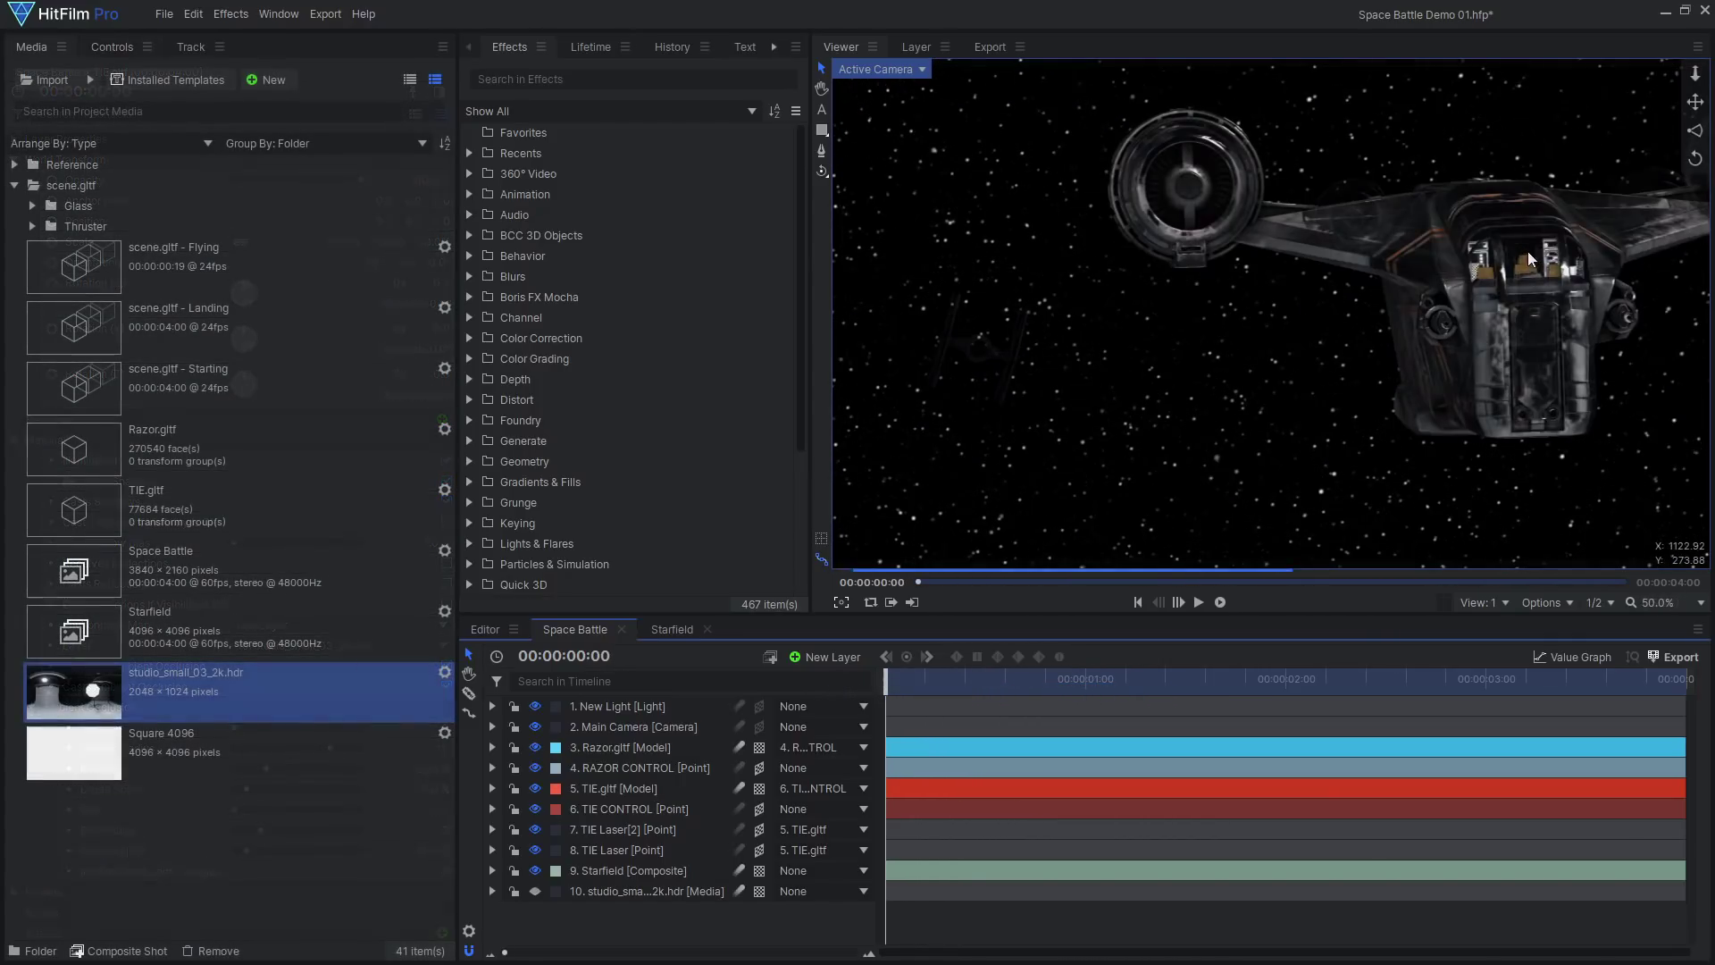
Make a composite shot from the Glass_baseColor.png texture.
scroll(1527, 250, up, 4)
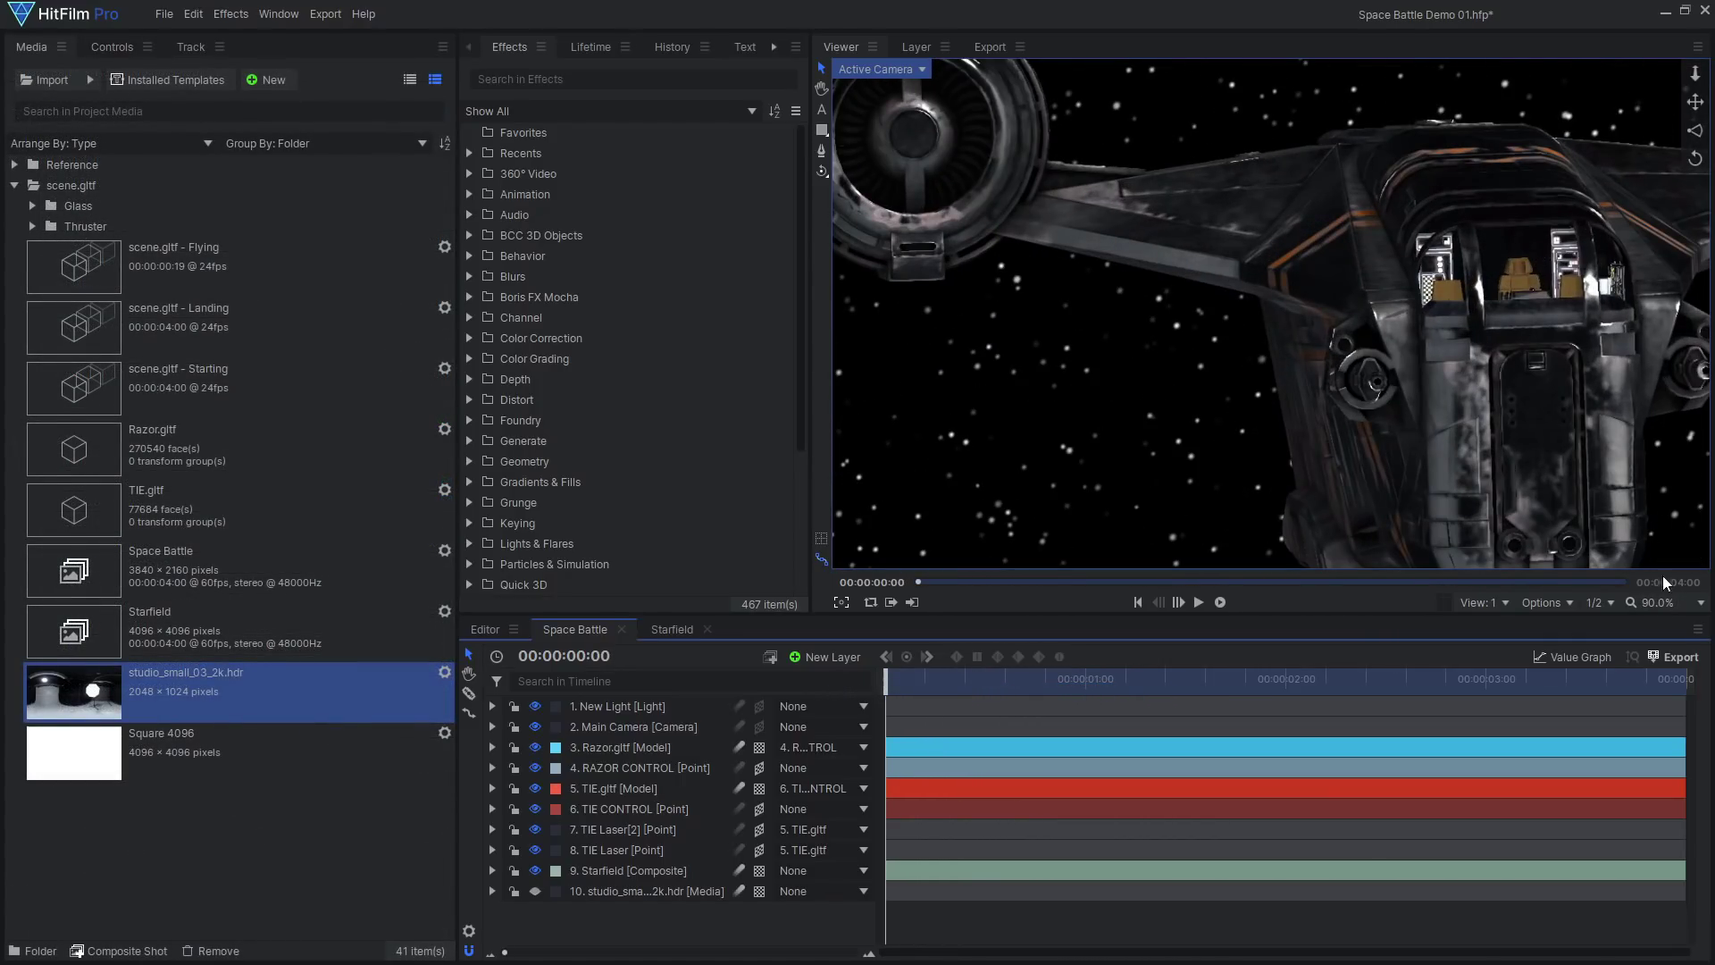
click(1657, 603)
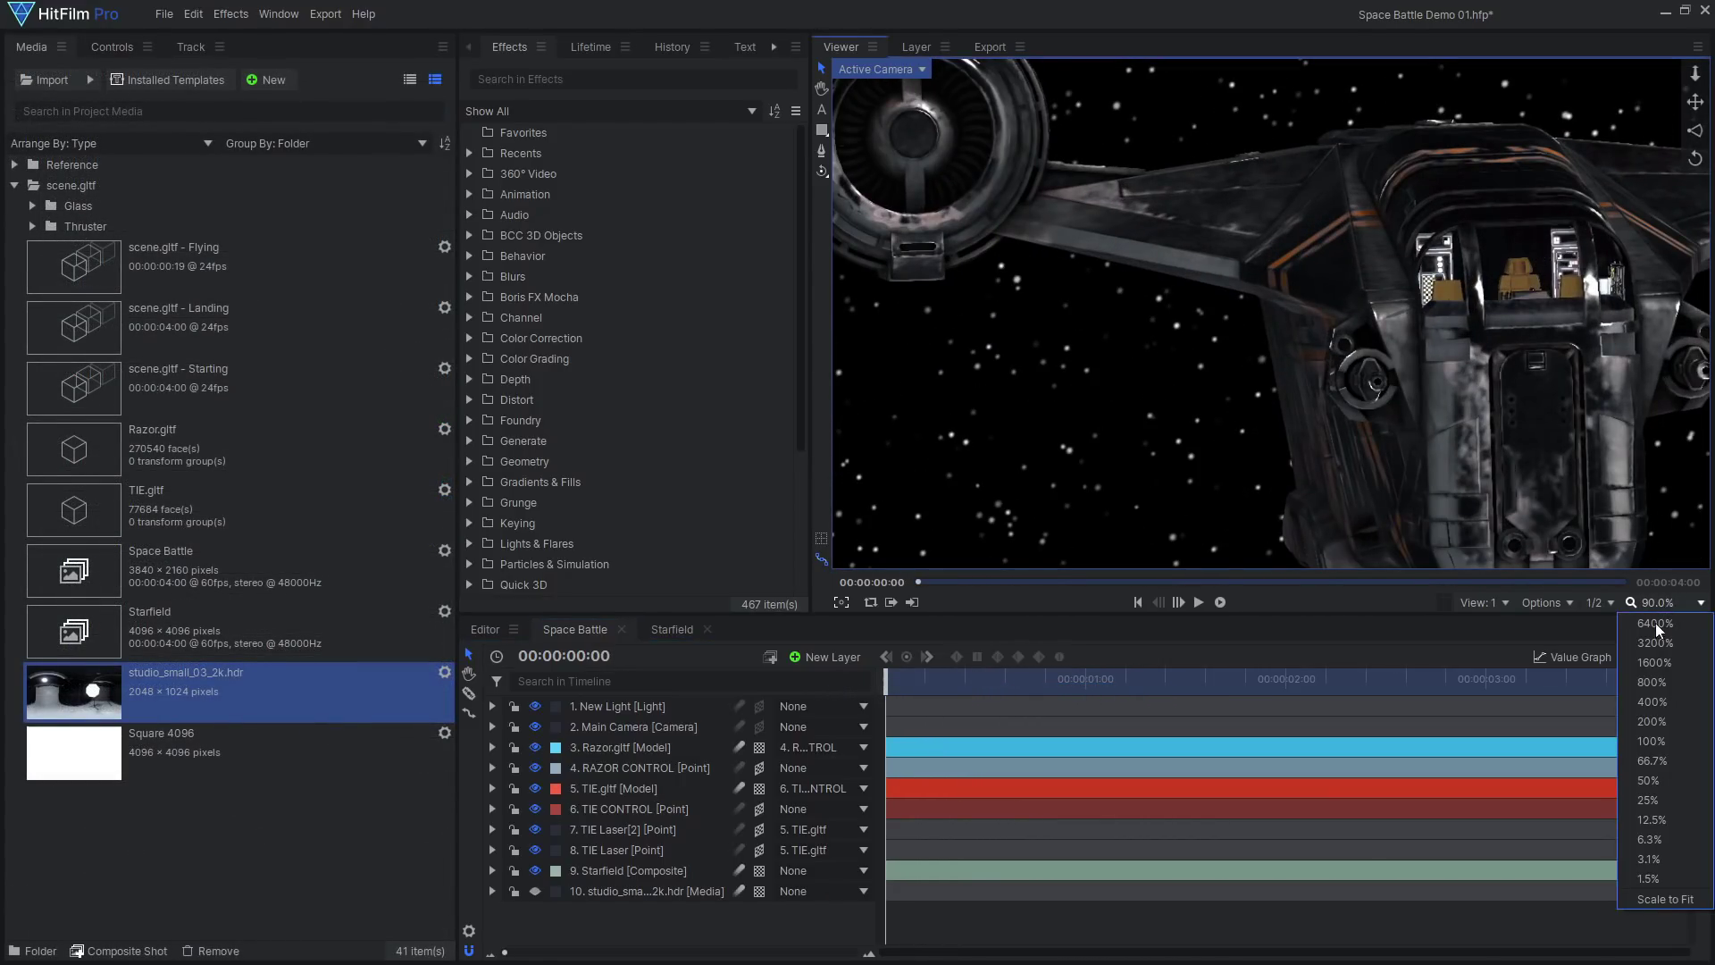
click(1648, 900)
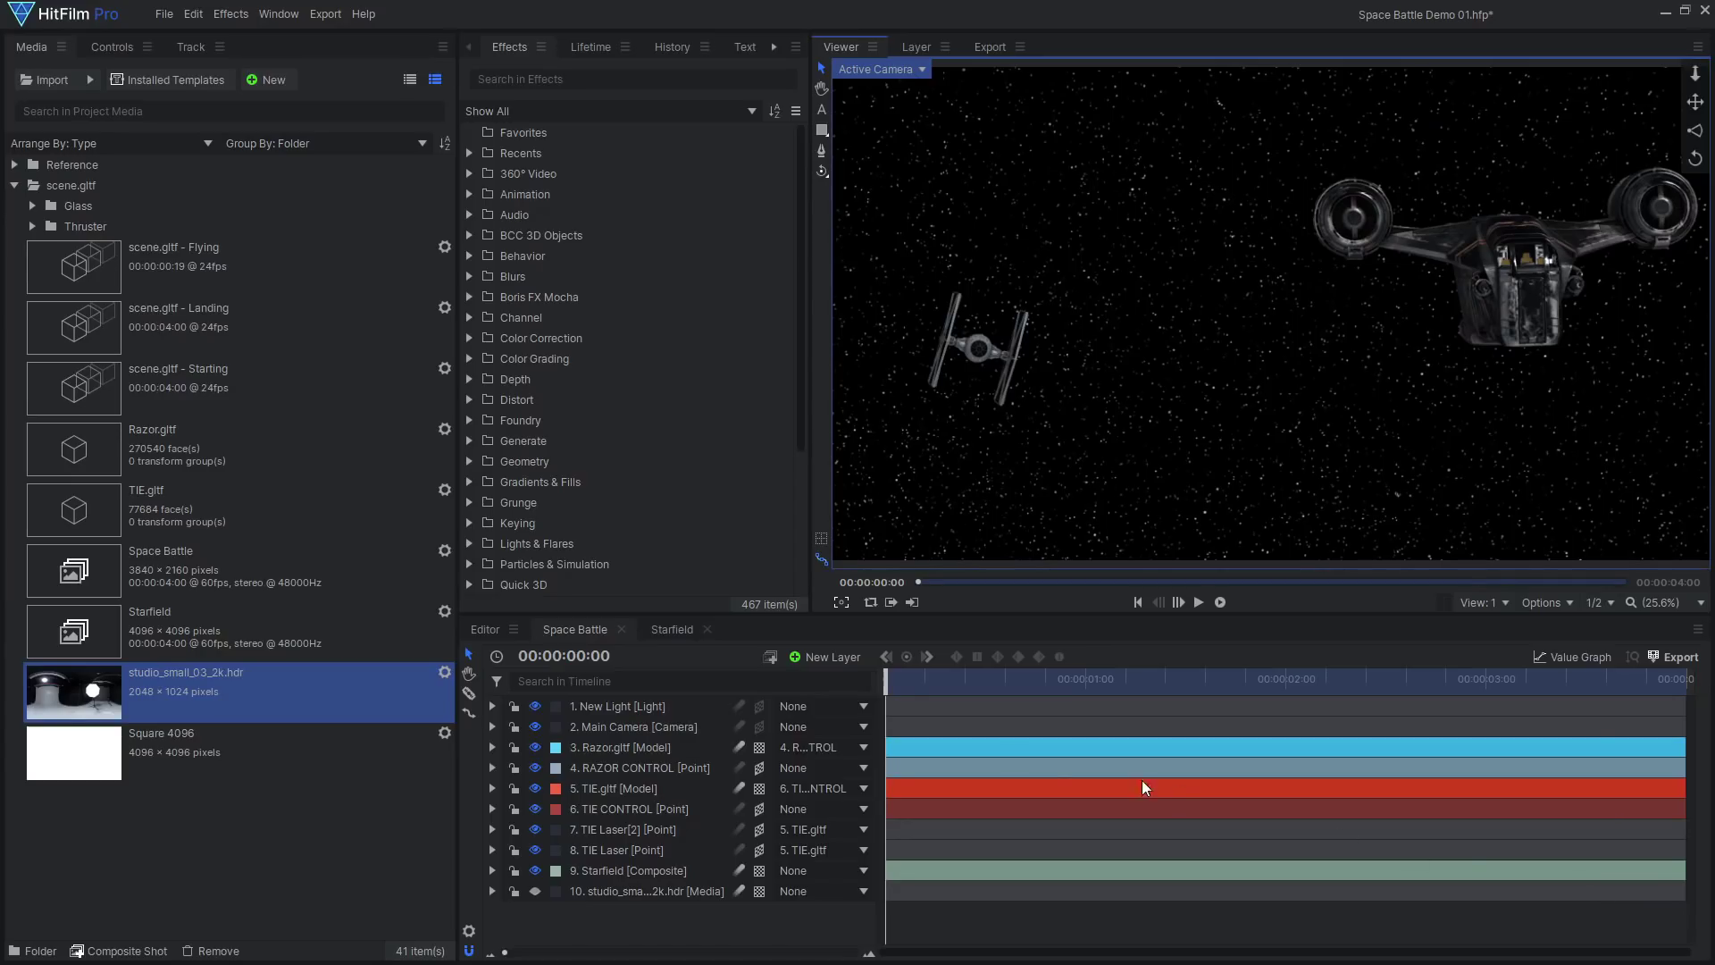
click(32, 205)
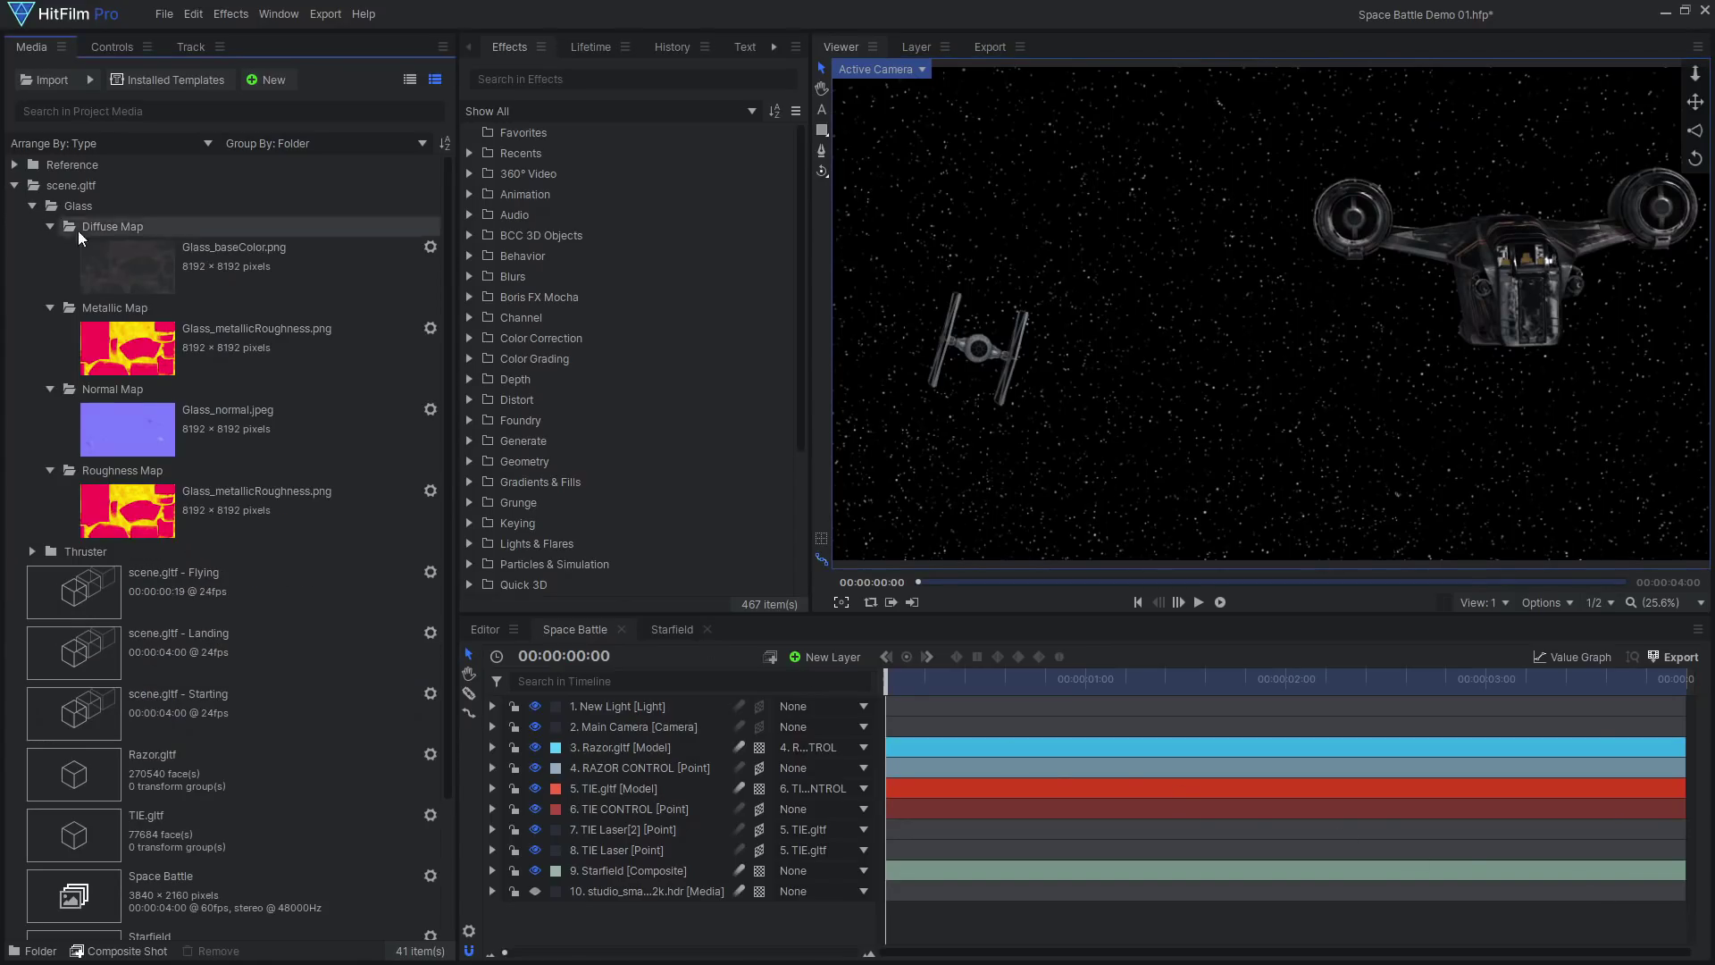
click(314, 265)
right_click(316, 264)
click(449, 496)
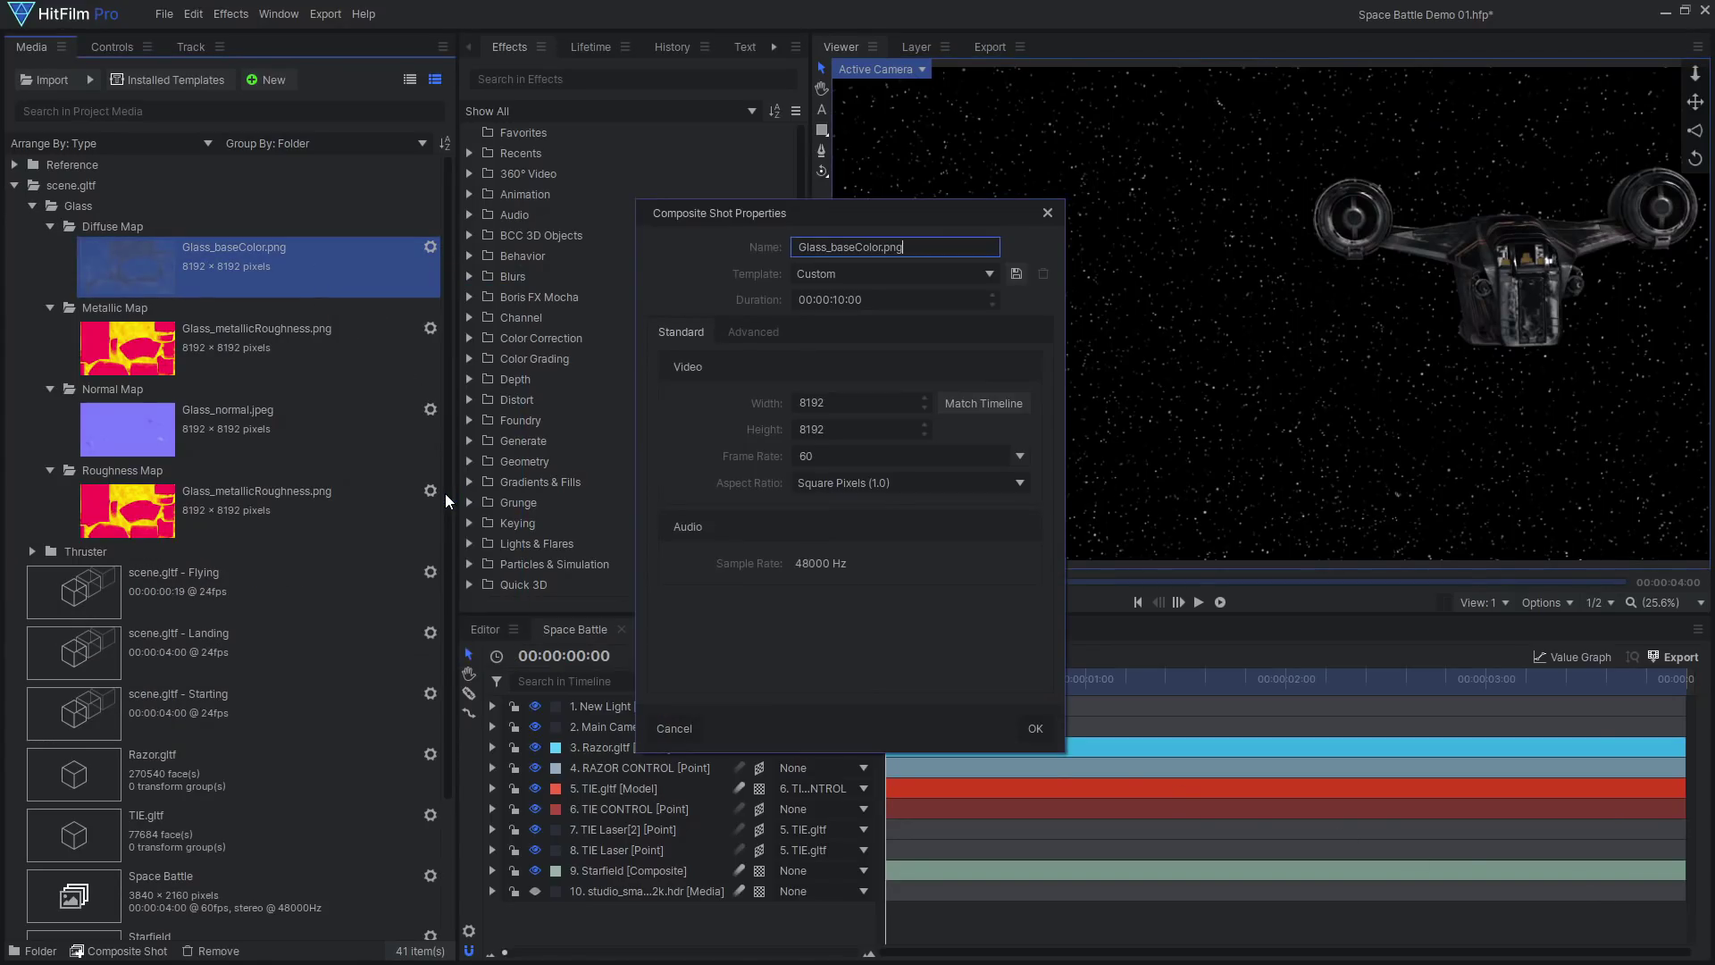
click(1043, 730)
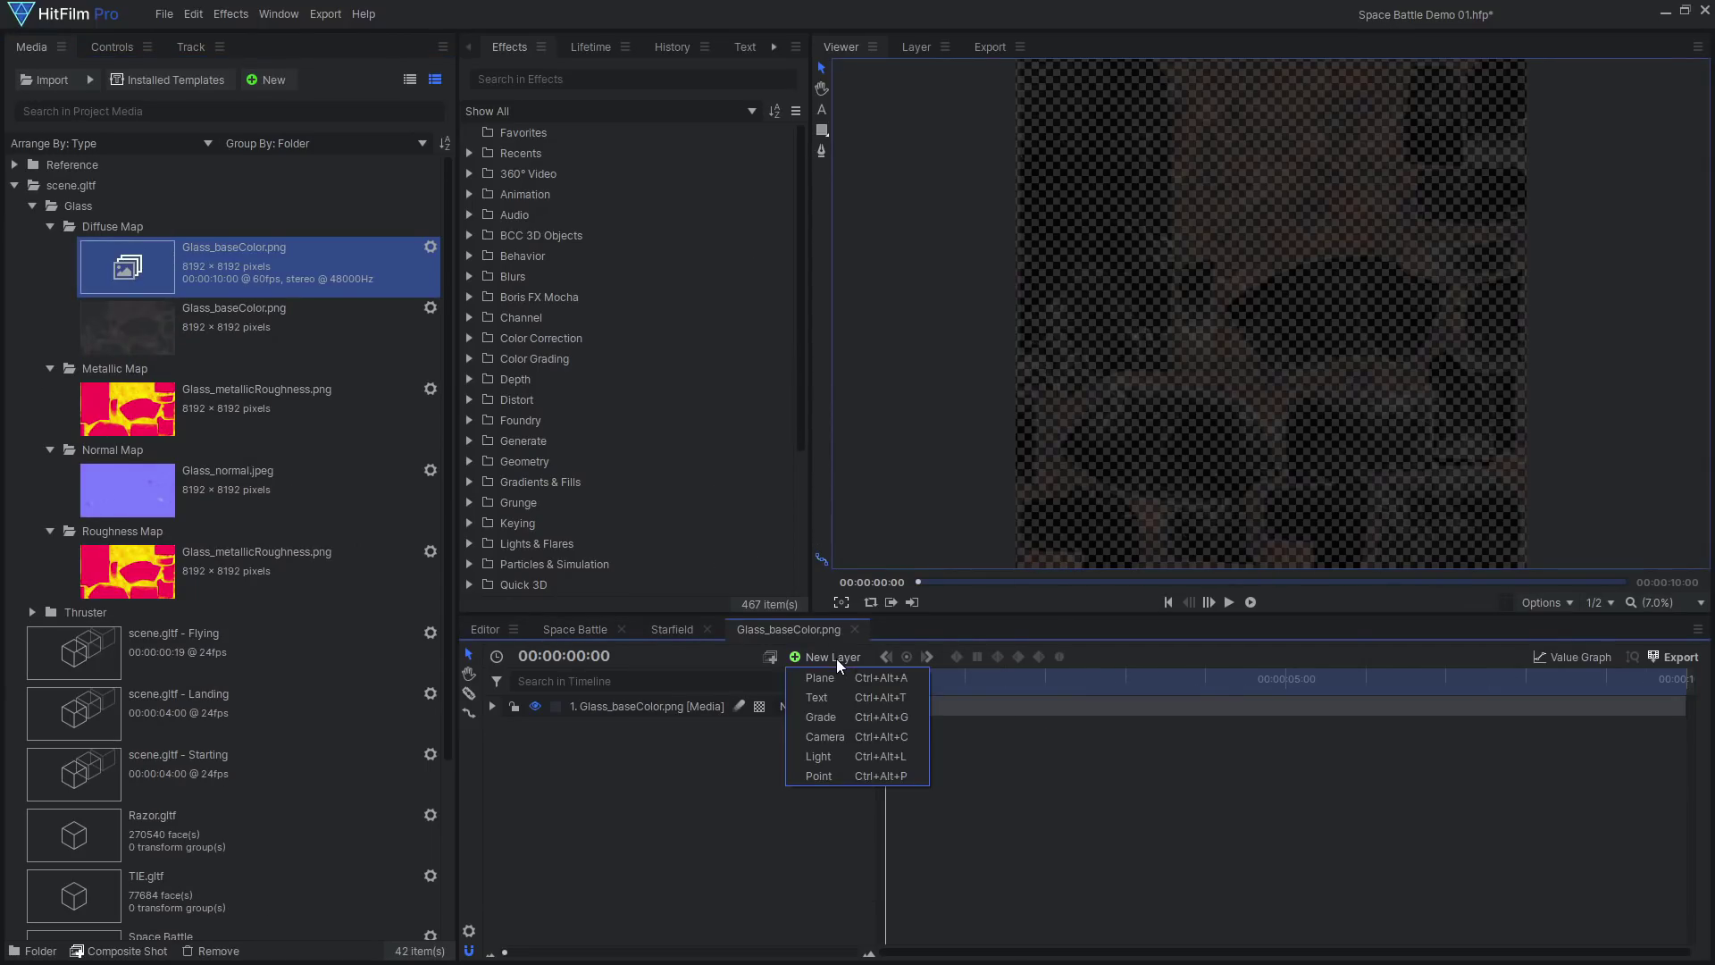
Add a black 8k Square plane layer beneath the glass texture layer.
click(837, 676)
click(977, 589)
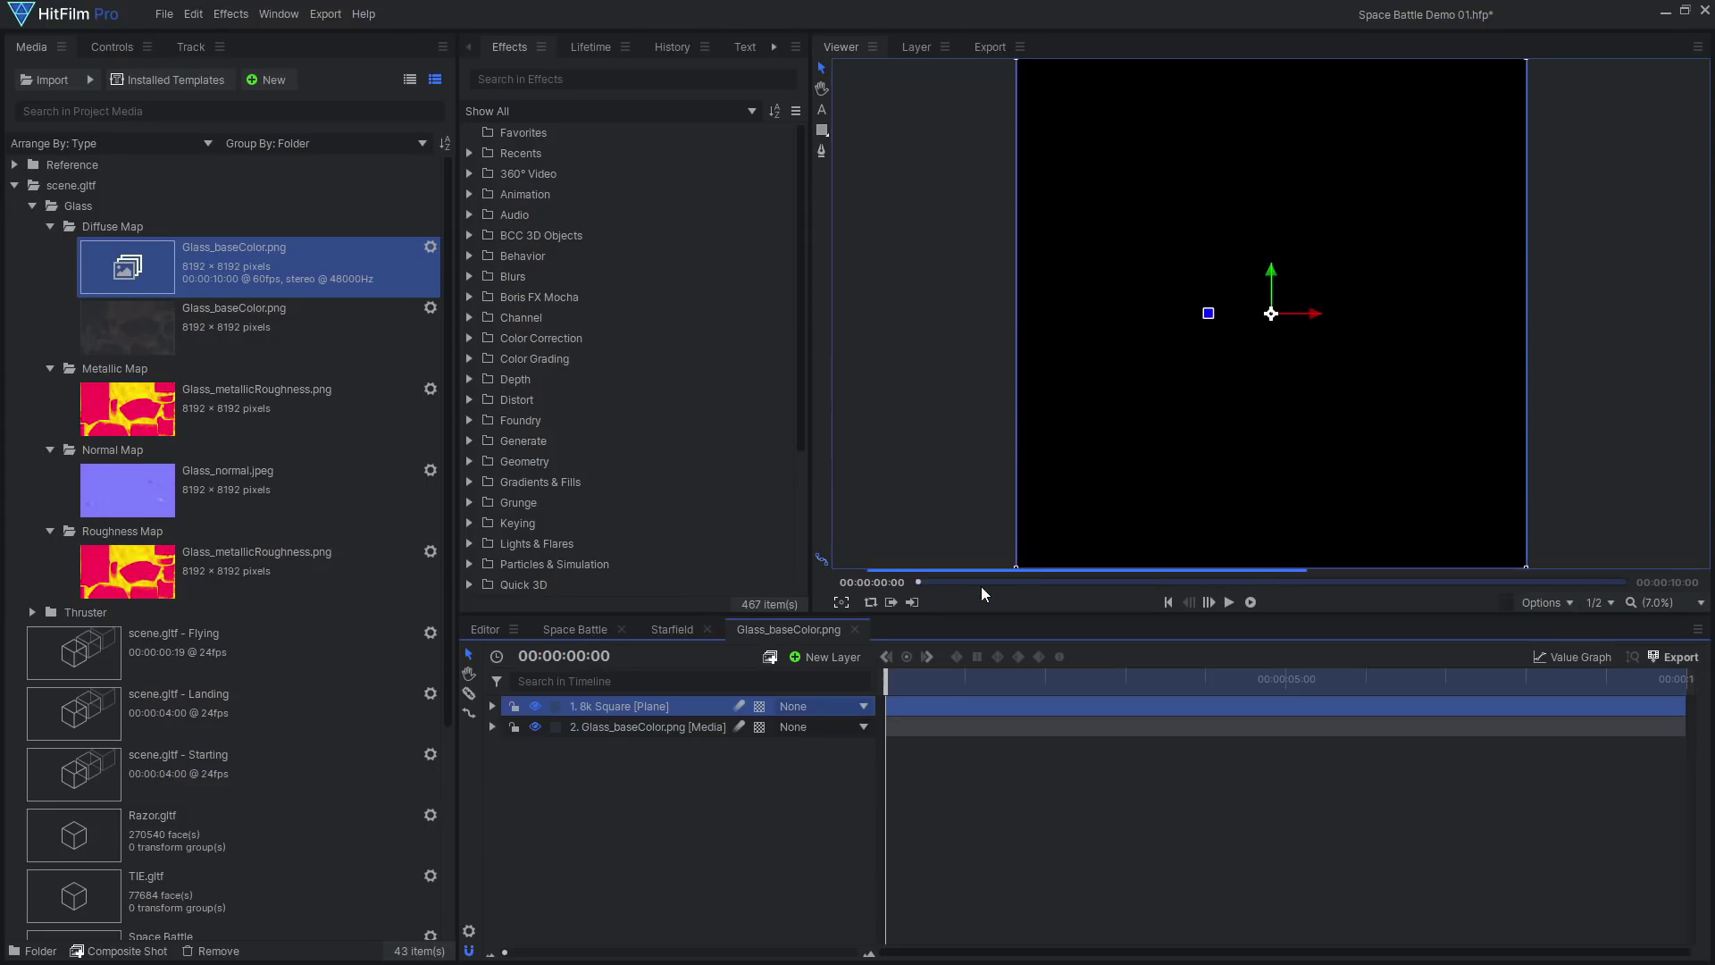
drag(647, 698, 645, 742)
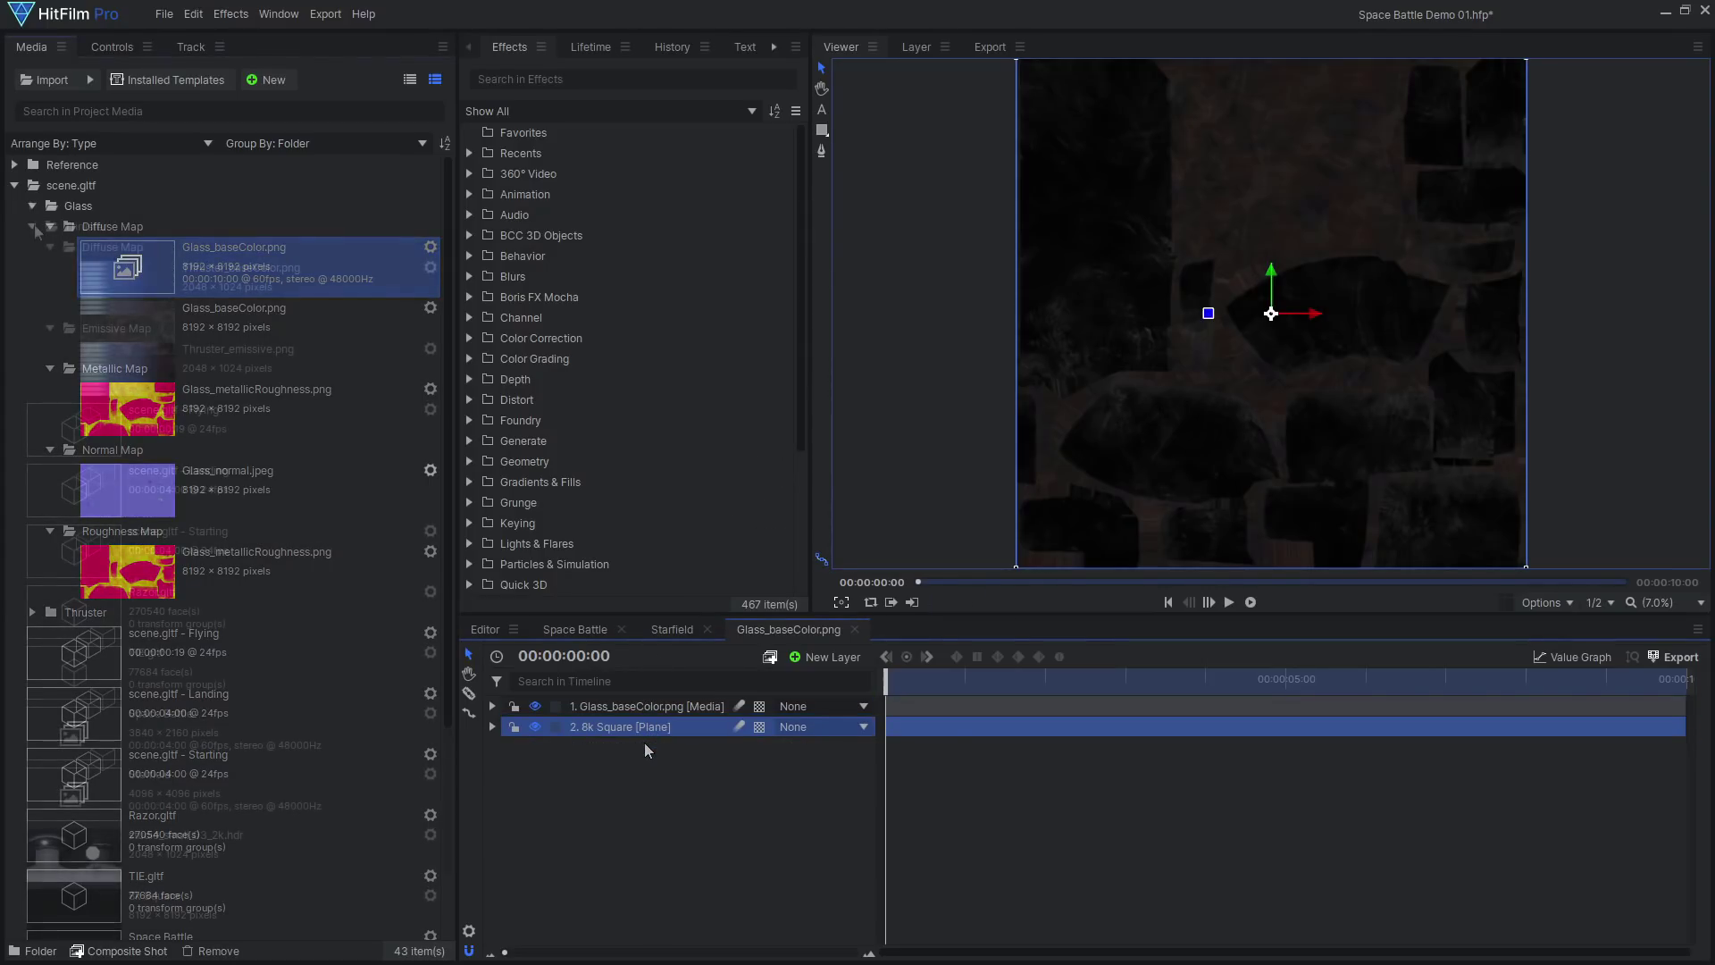
right_click(152, 279)
Create a composite shot from Thruster_baseColor.png.
click(267, 507)
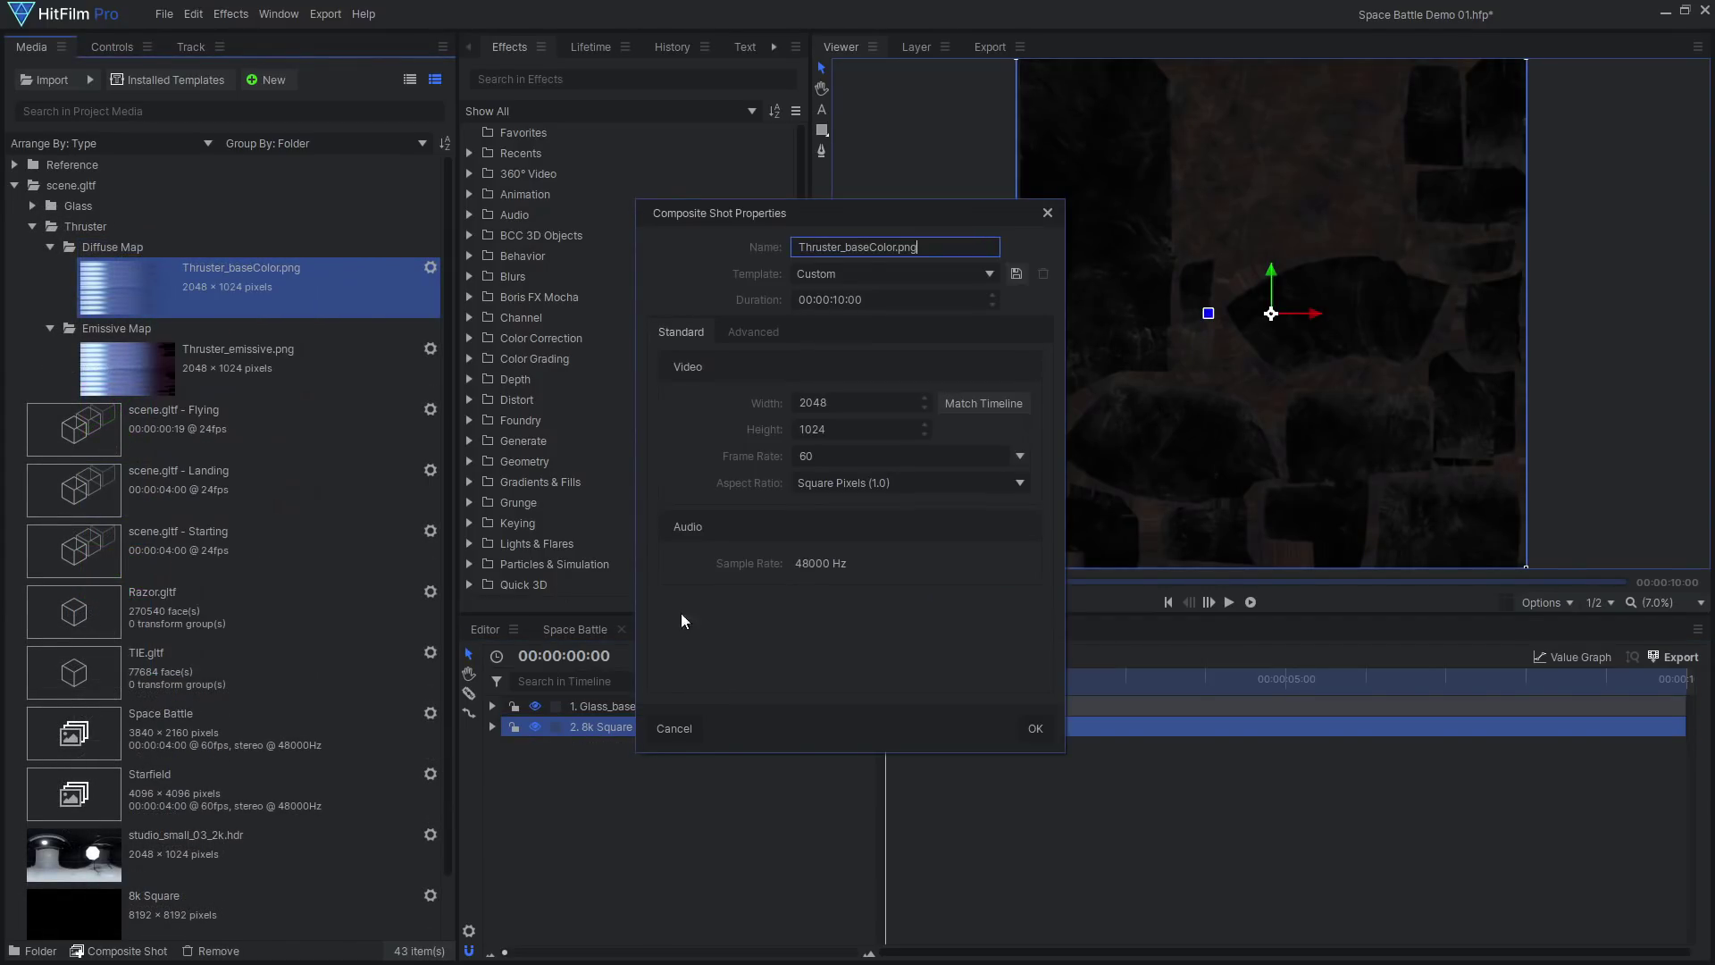
click(1032, 729)
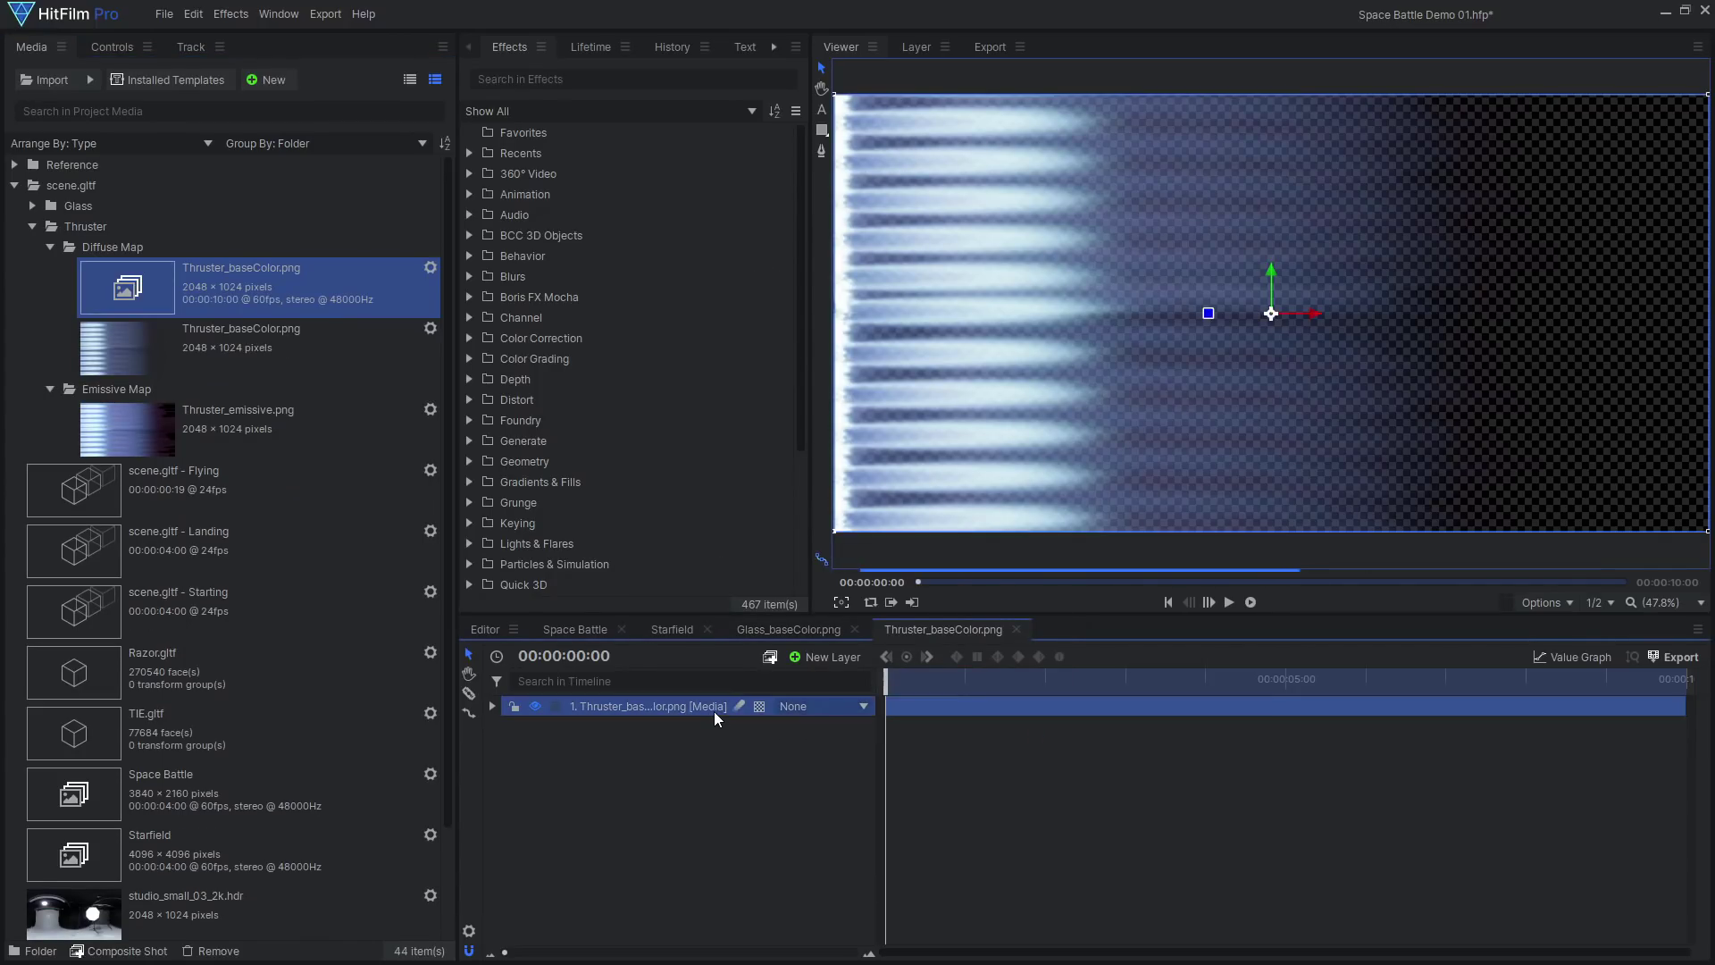
click(111, 46)
Add Hue, Saturation & Lightness and lower its Master saturation to -16.
click(442, 180)
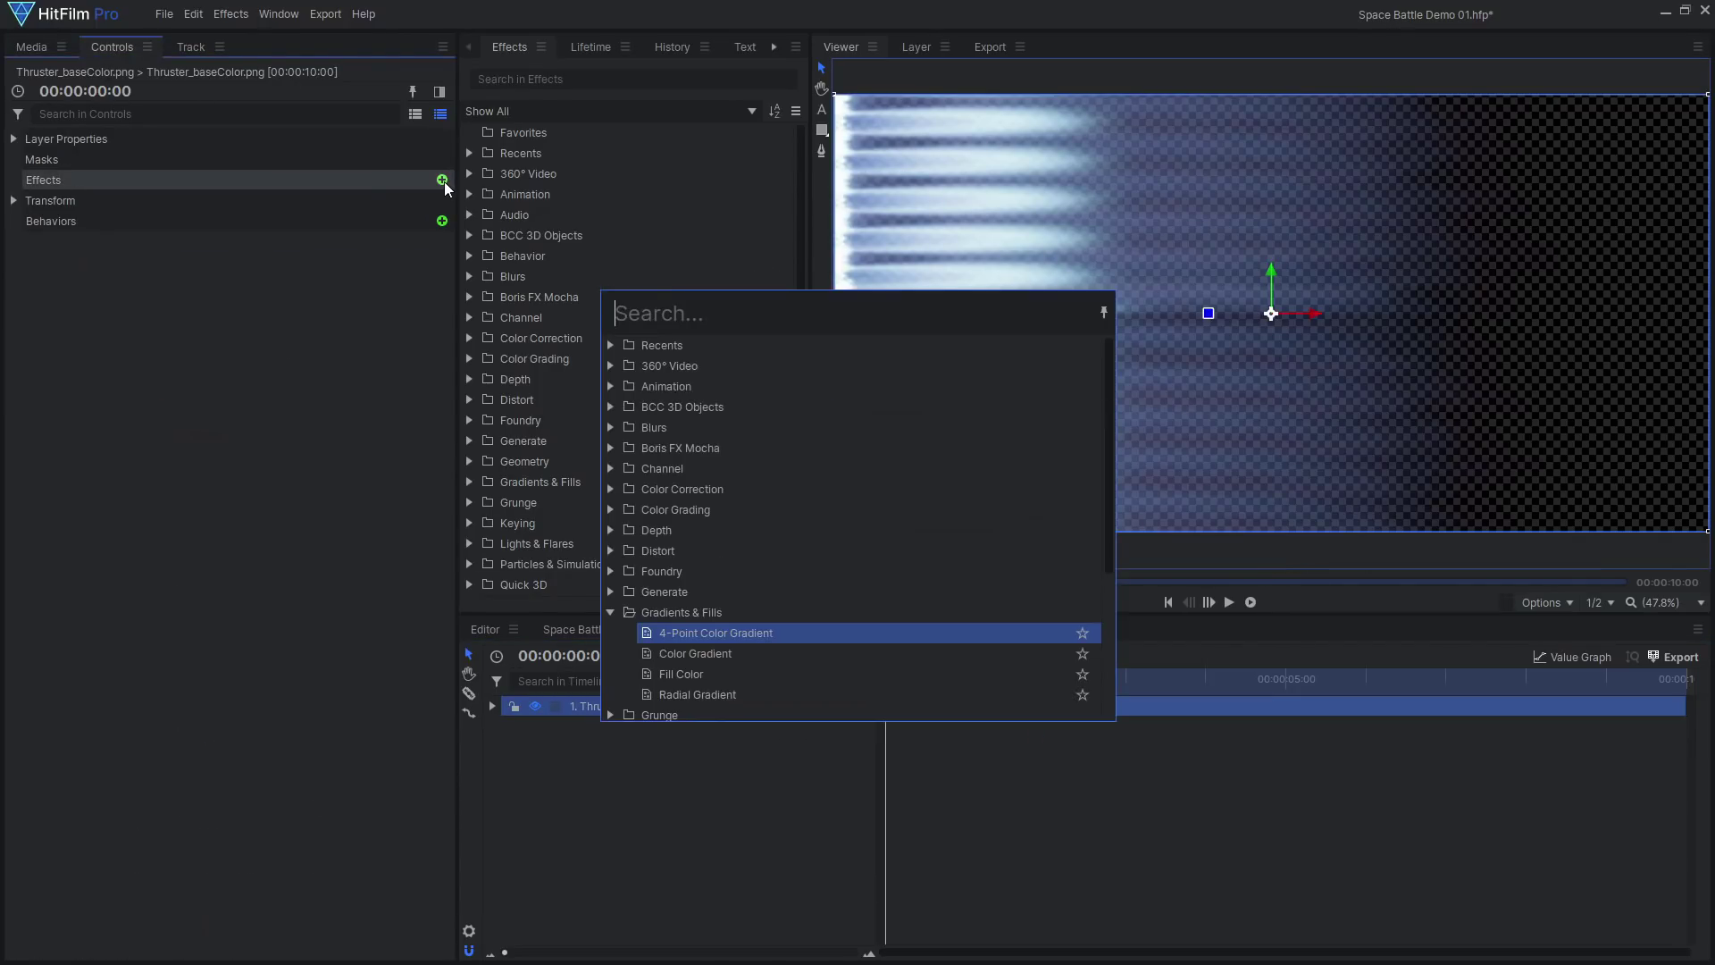
text(light)
key(Return)
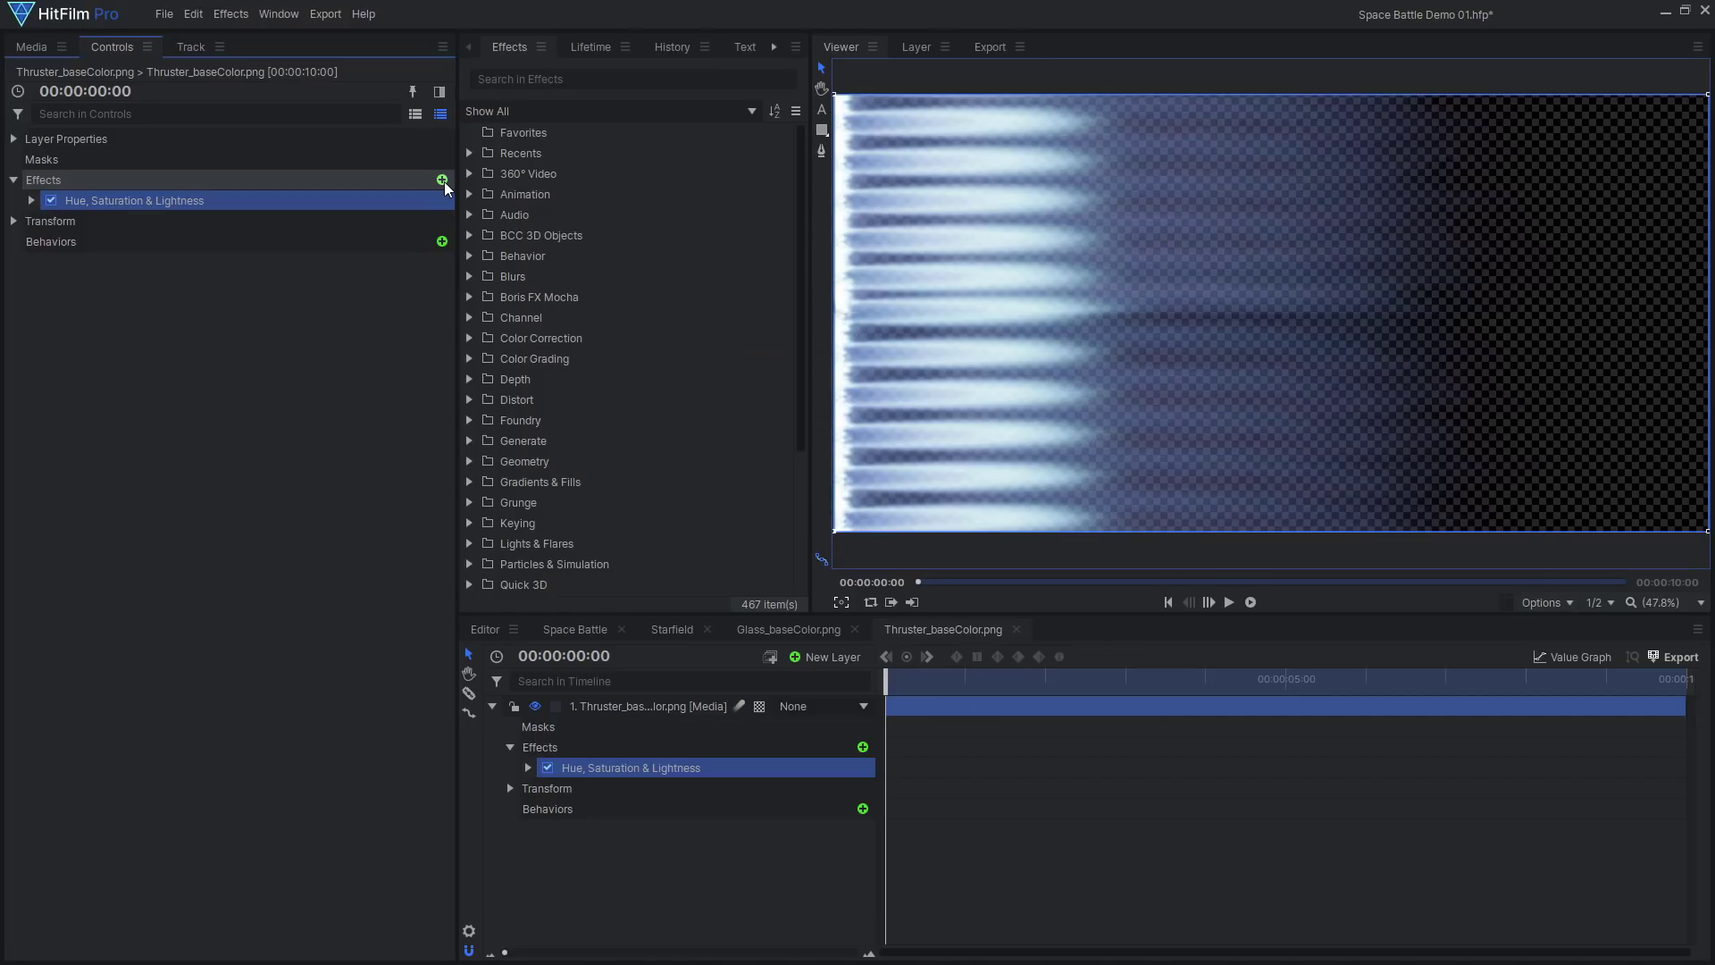
click(31, 200)
click(49, 221)
drag(297, 261, 153, 267)
click(31, 201)
Add Color Vibrance with the Flames preset for a fiery orange tint.
click(442, 180)
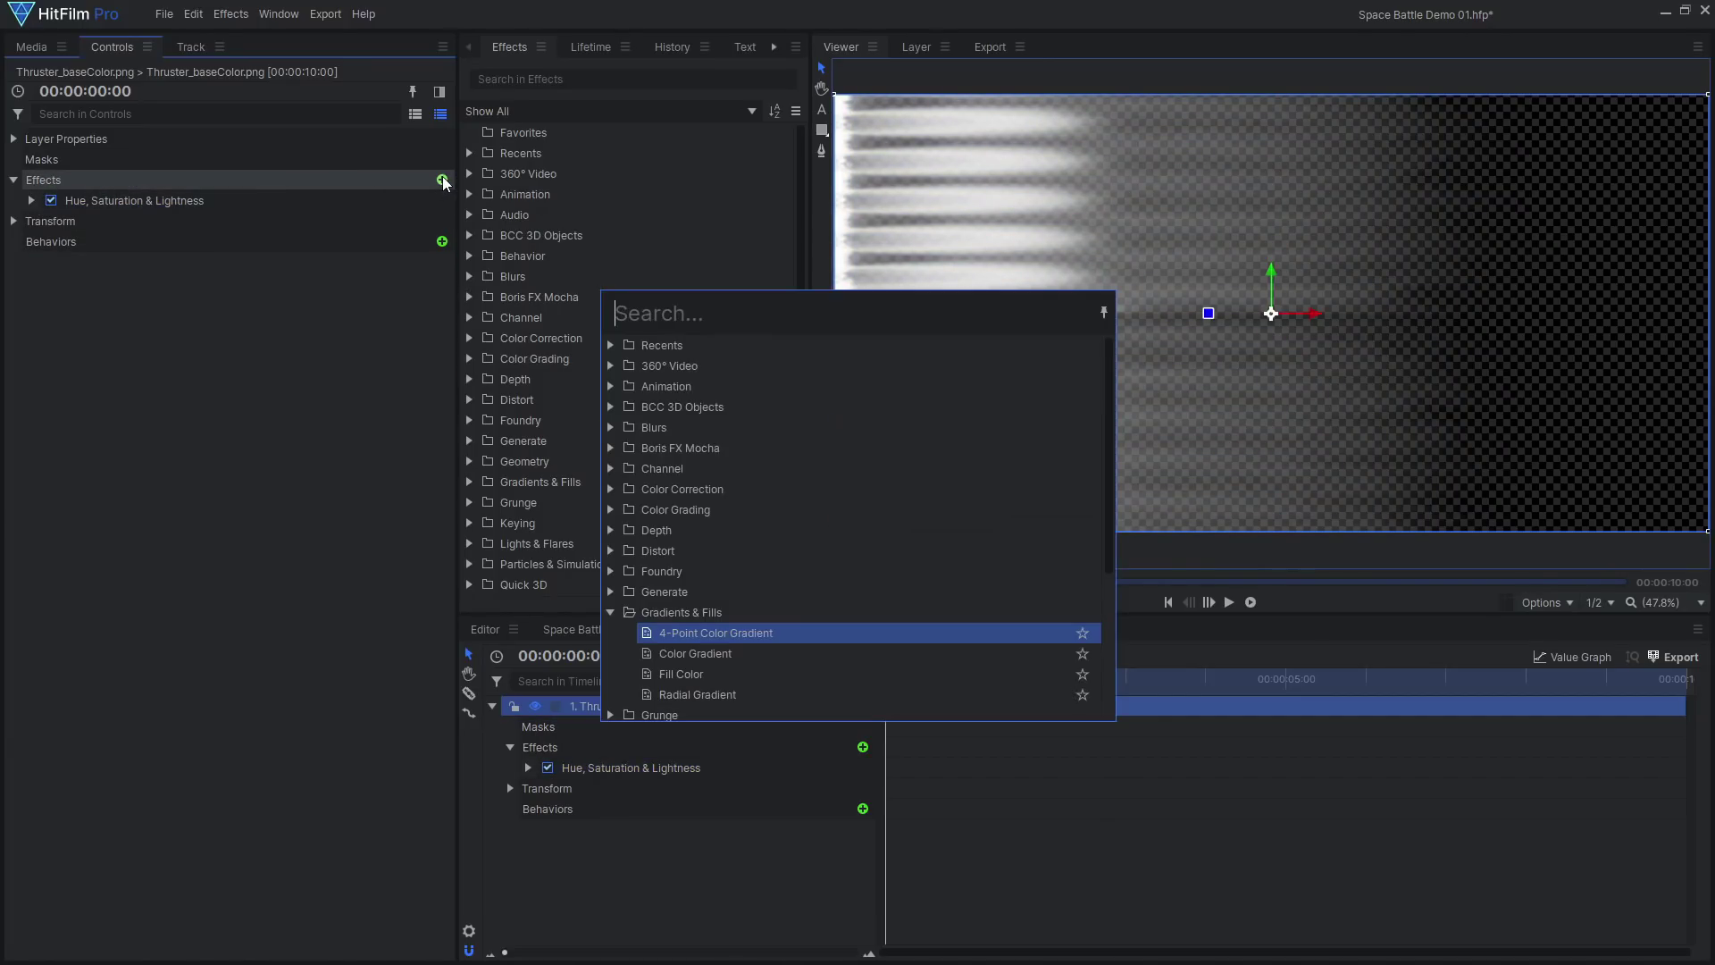
text(Vib)
key(Return)
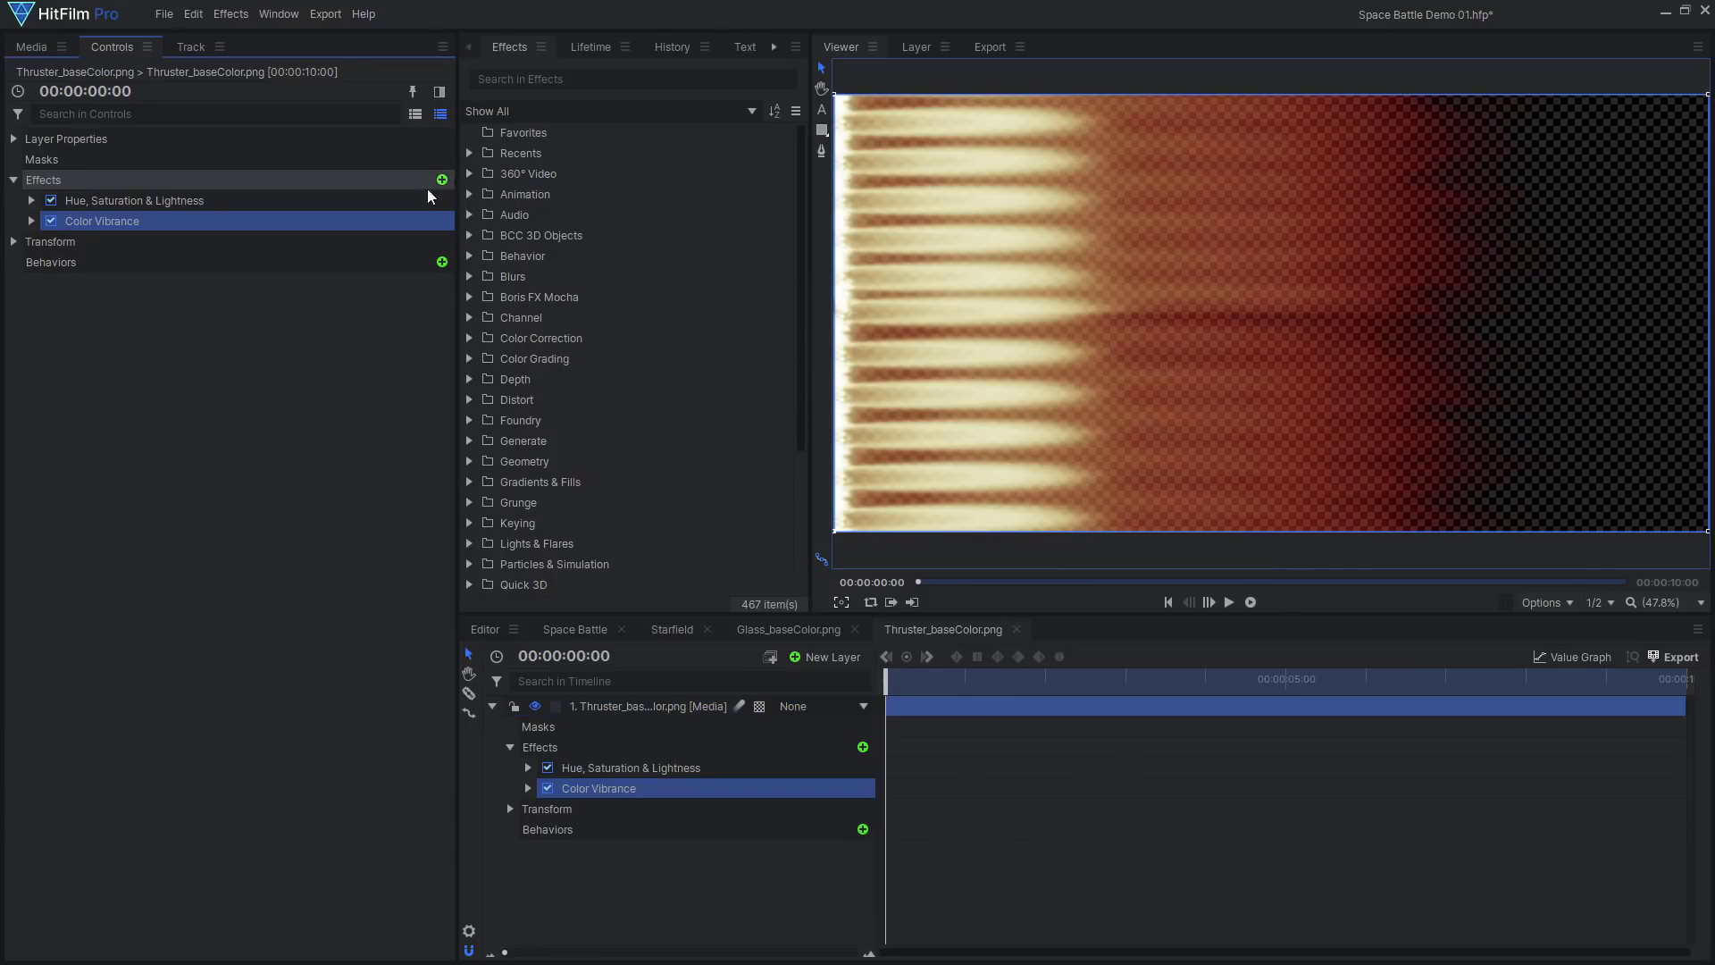
click(272, 238)
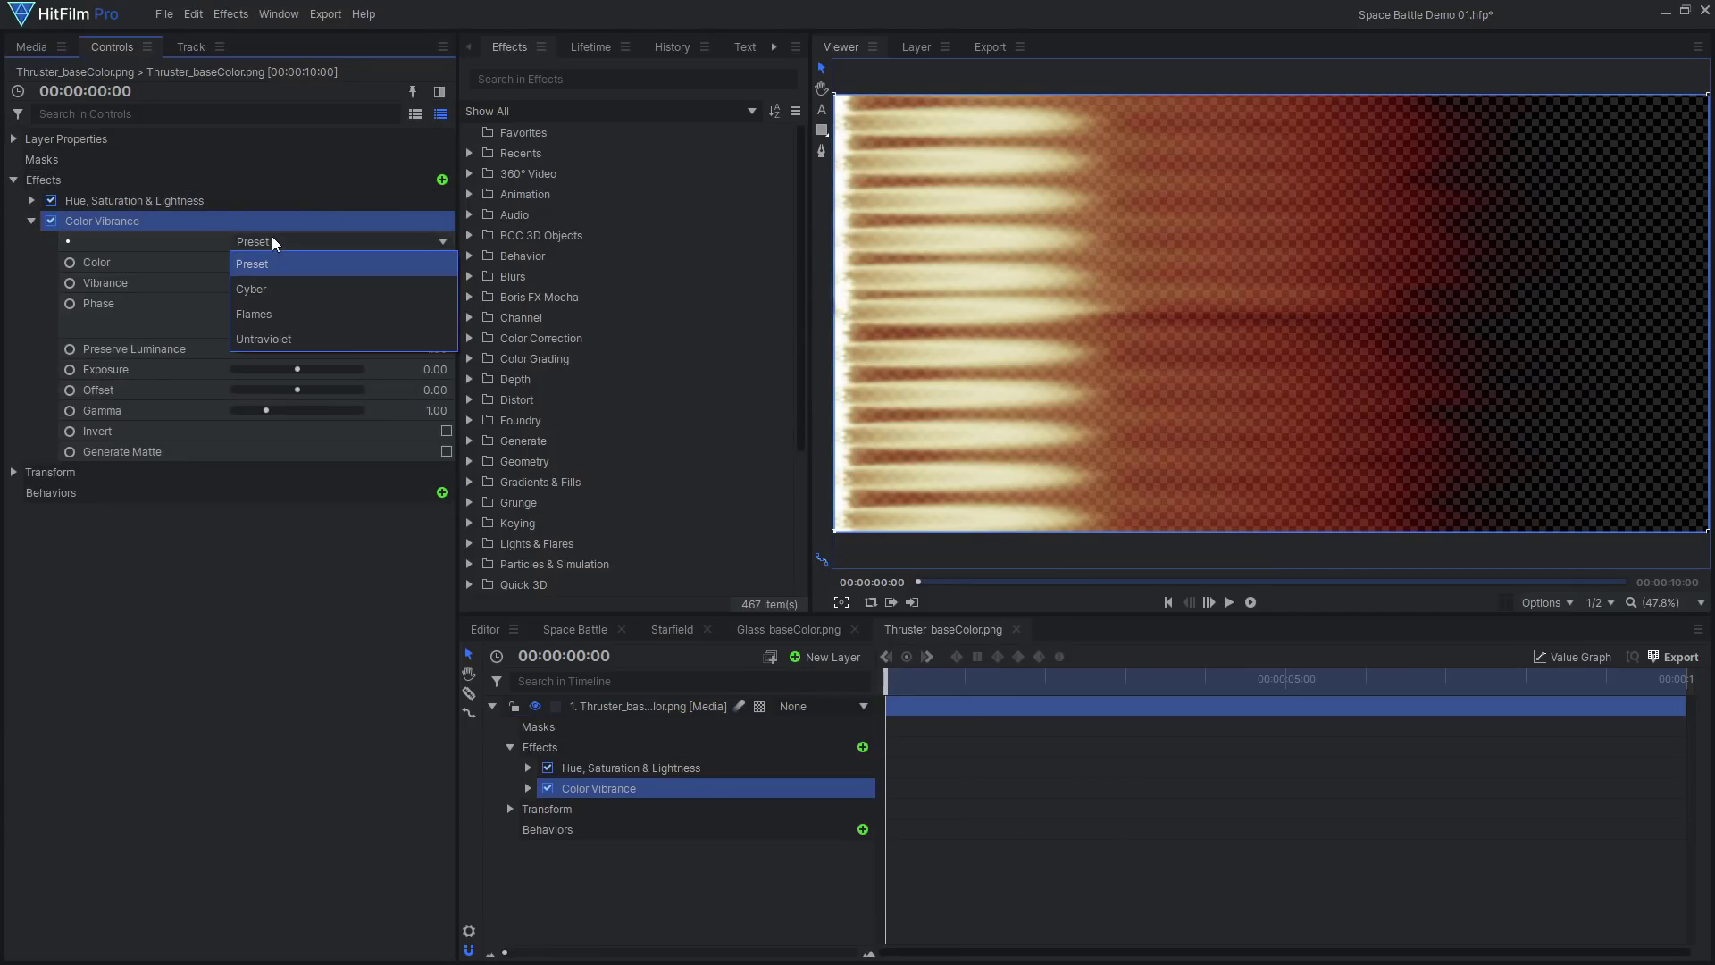
click(296, 308)
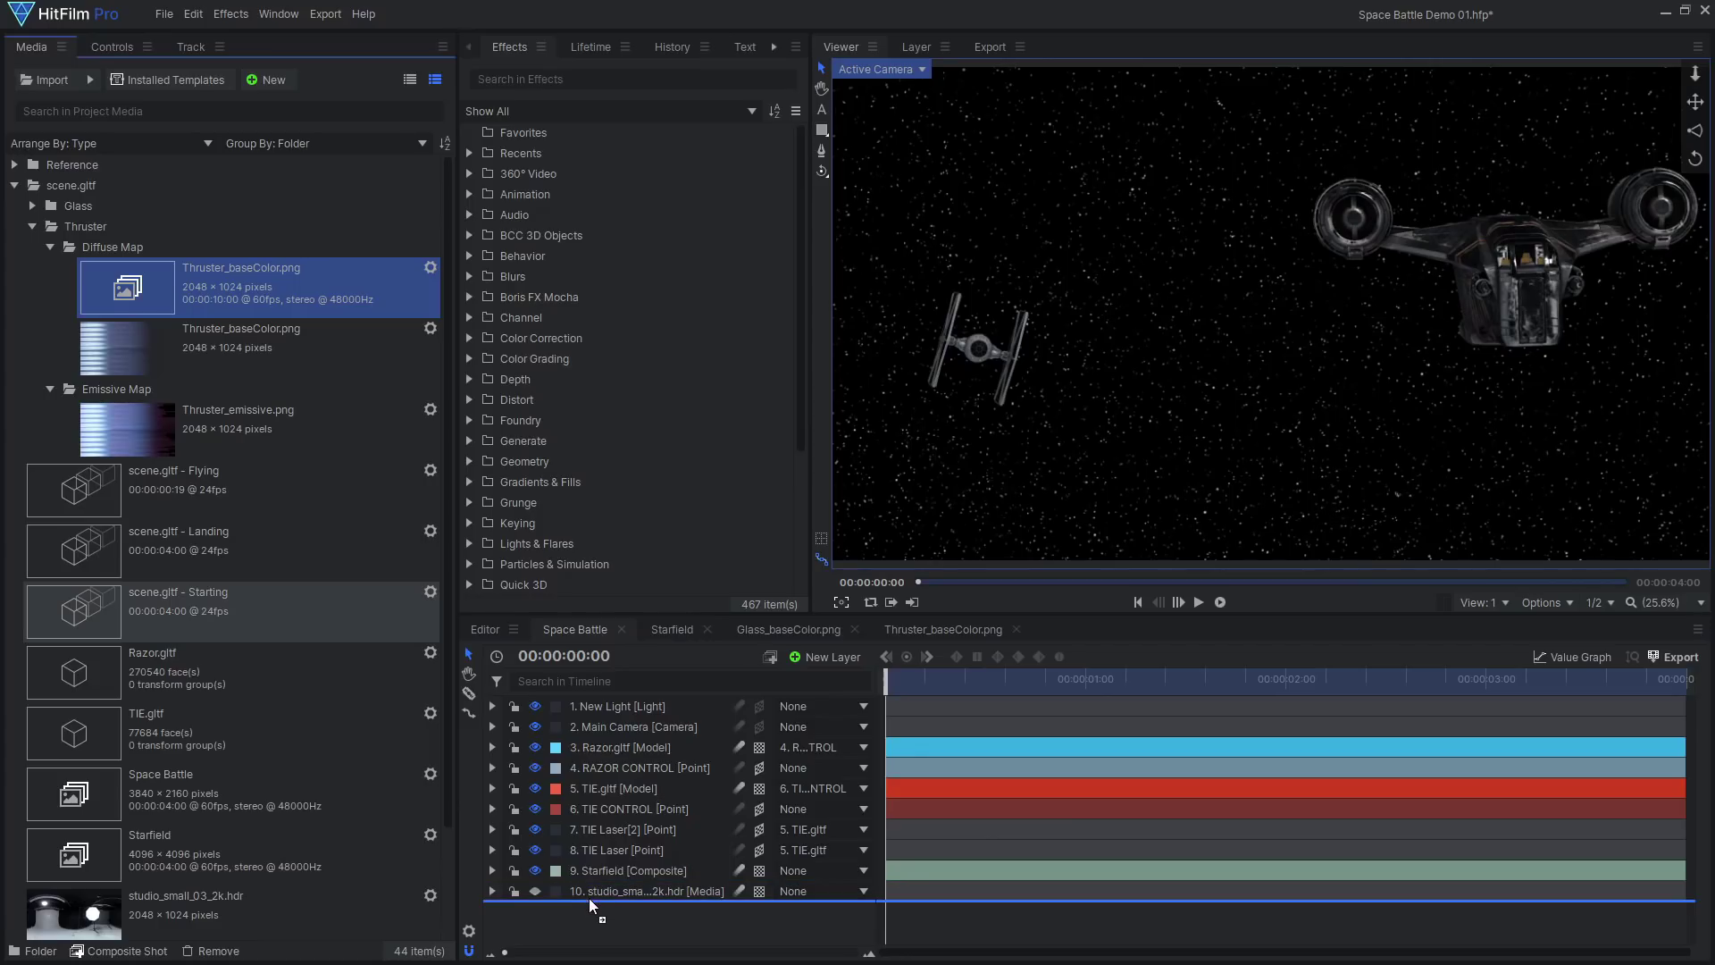
Hide the thruster composite layer, then add the glass composite to Space Battle hidden.
click(535, 911)
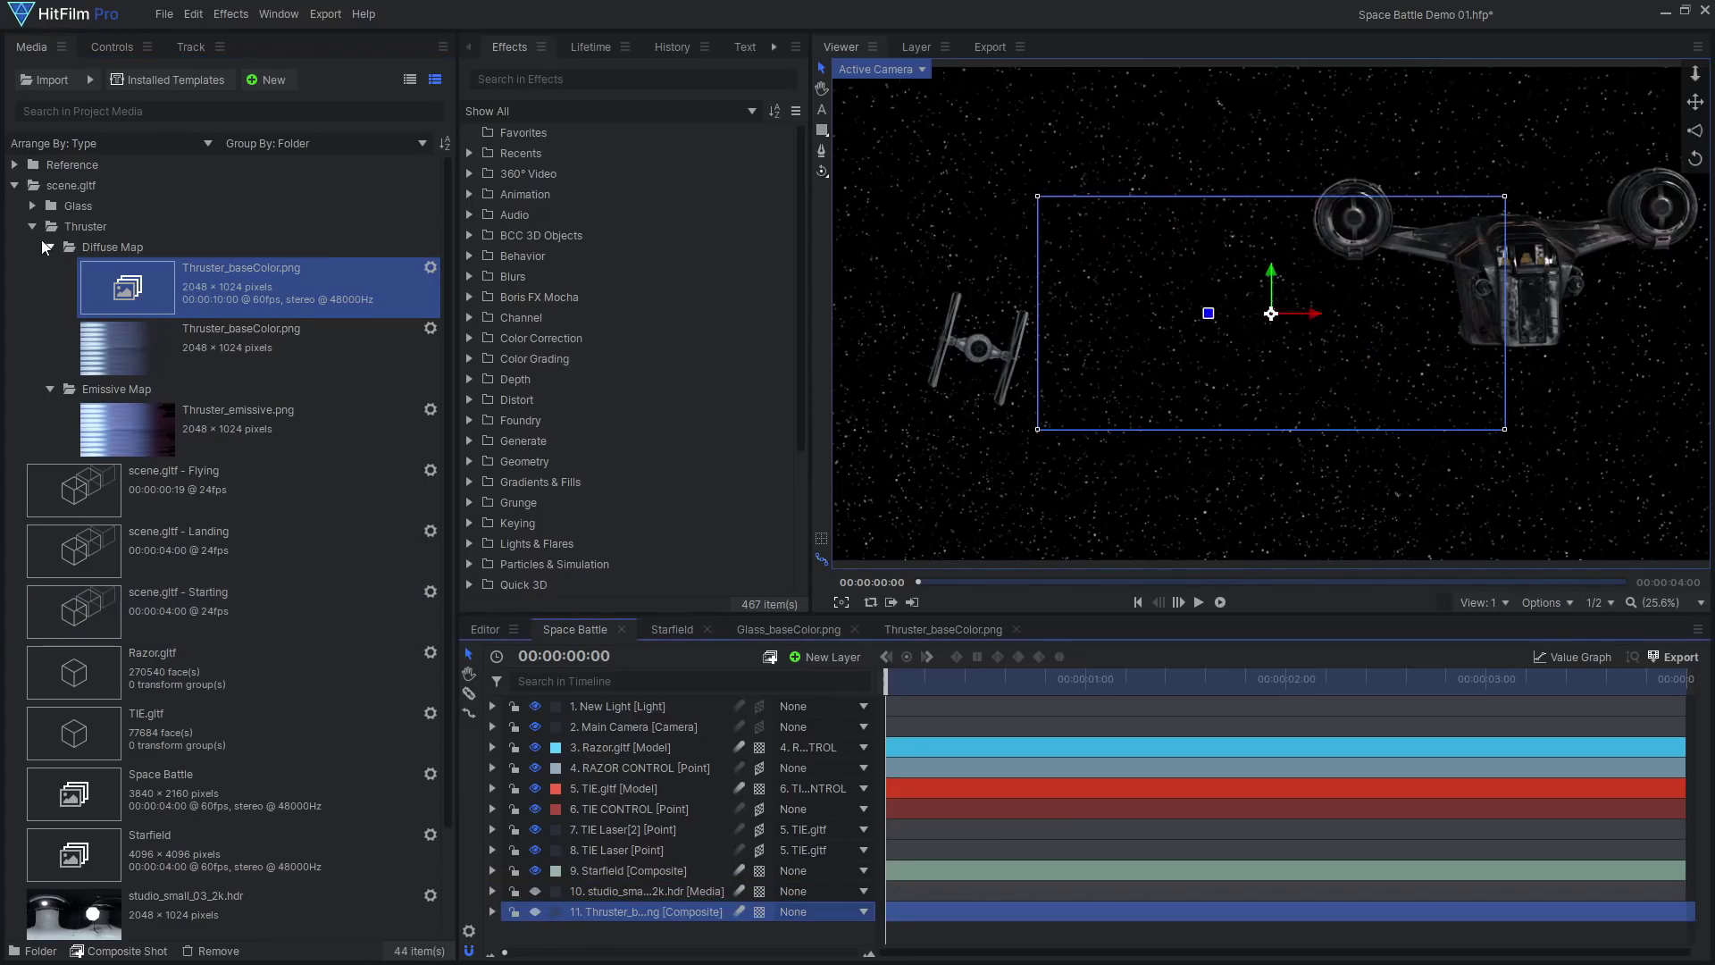
click(32, 226)
click(32, 206)
drag(134, 264, 555, 908)
click(535, 911)
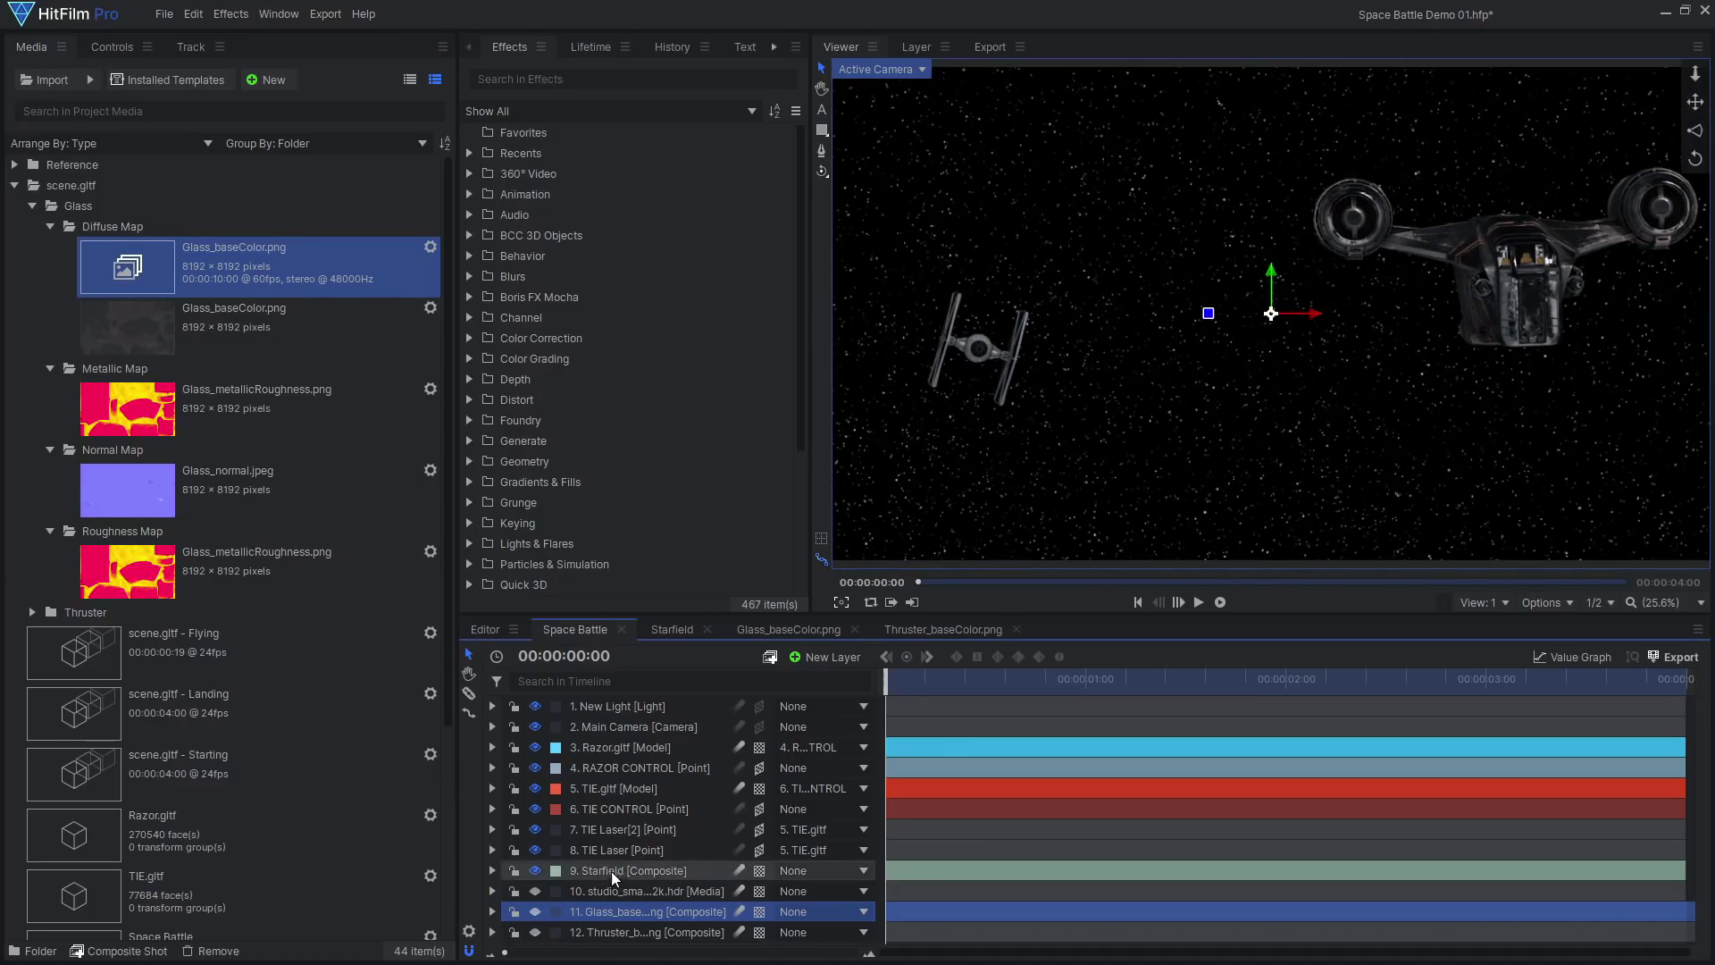
click(657, 750)
Set the Razor's Glass override diffuse map to the Glass_baseColor.png layer.
scroll(1582, 241, up, 4)
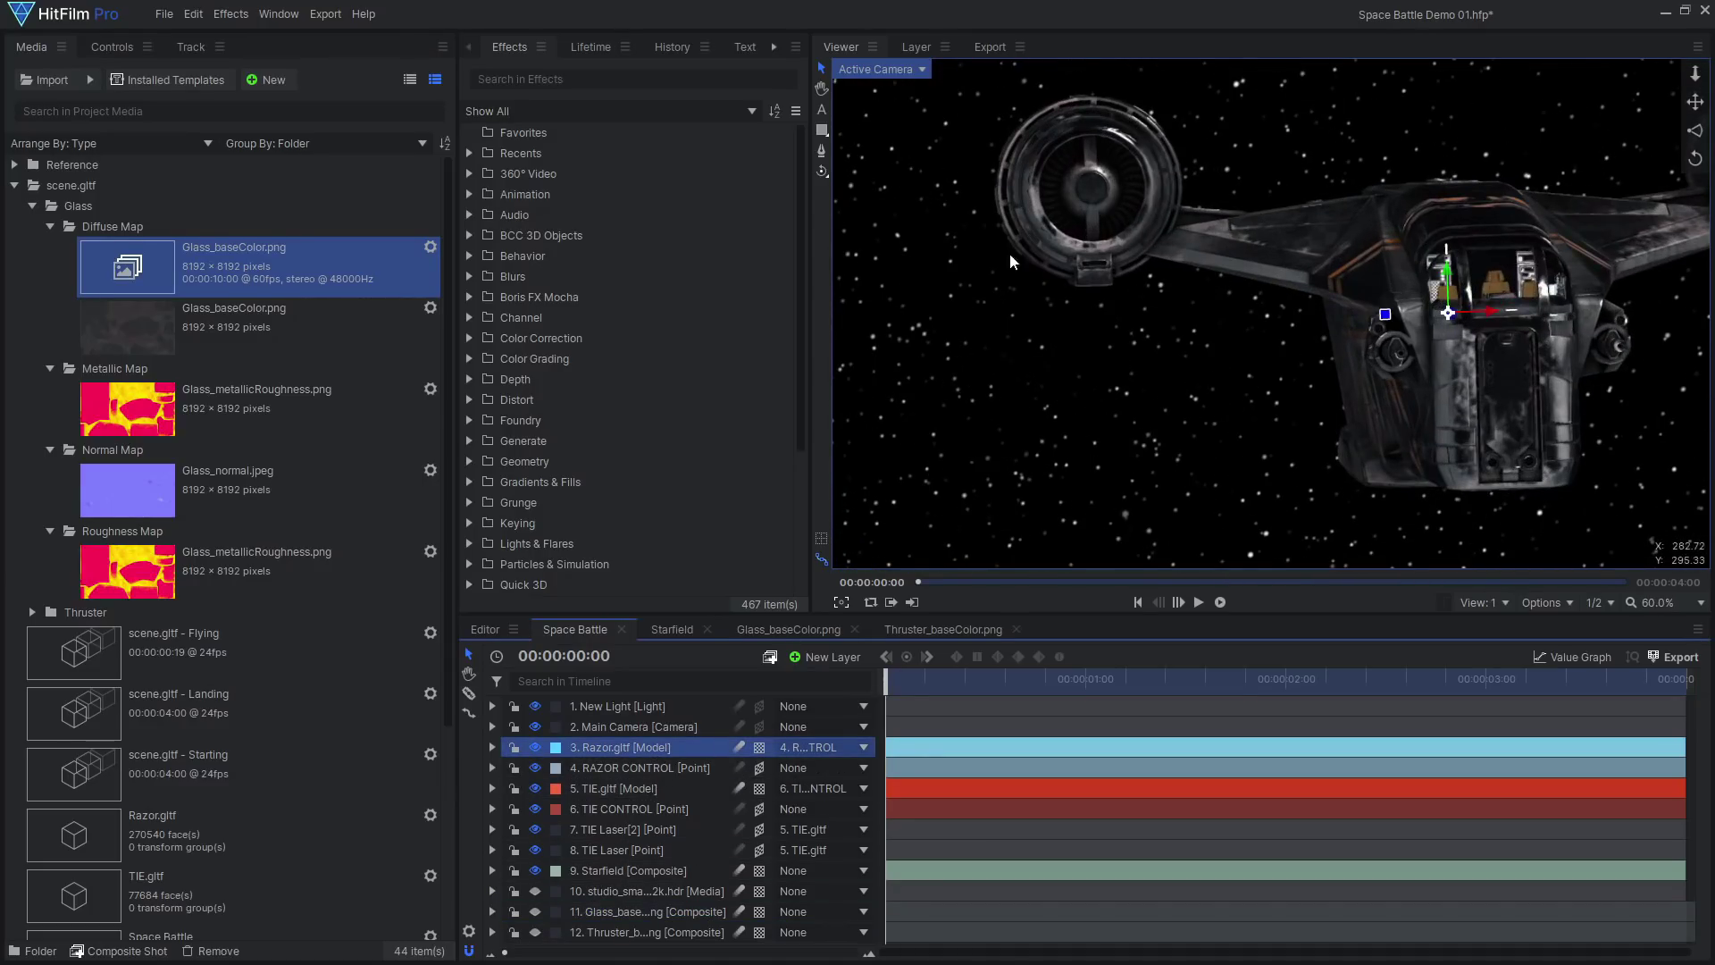
click(105, 46)
click(13, 200)
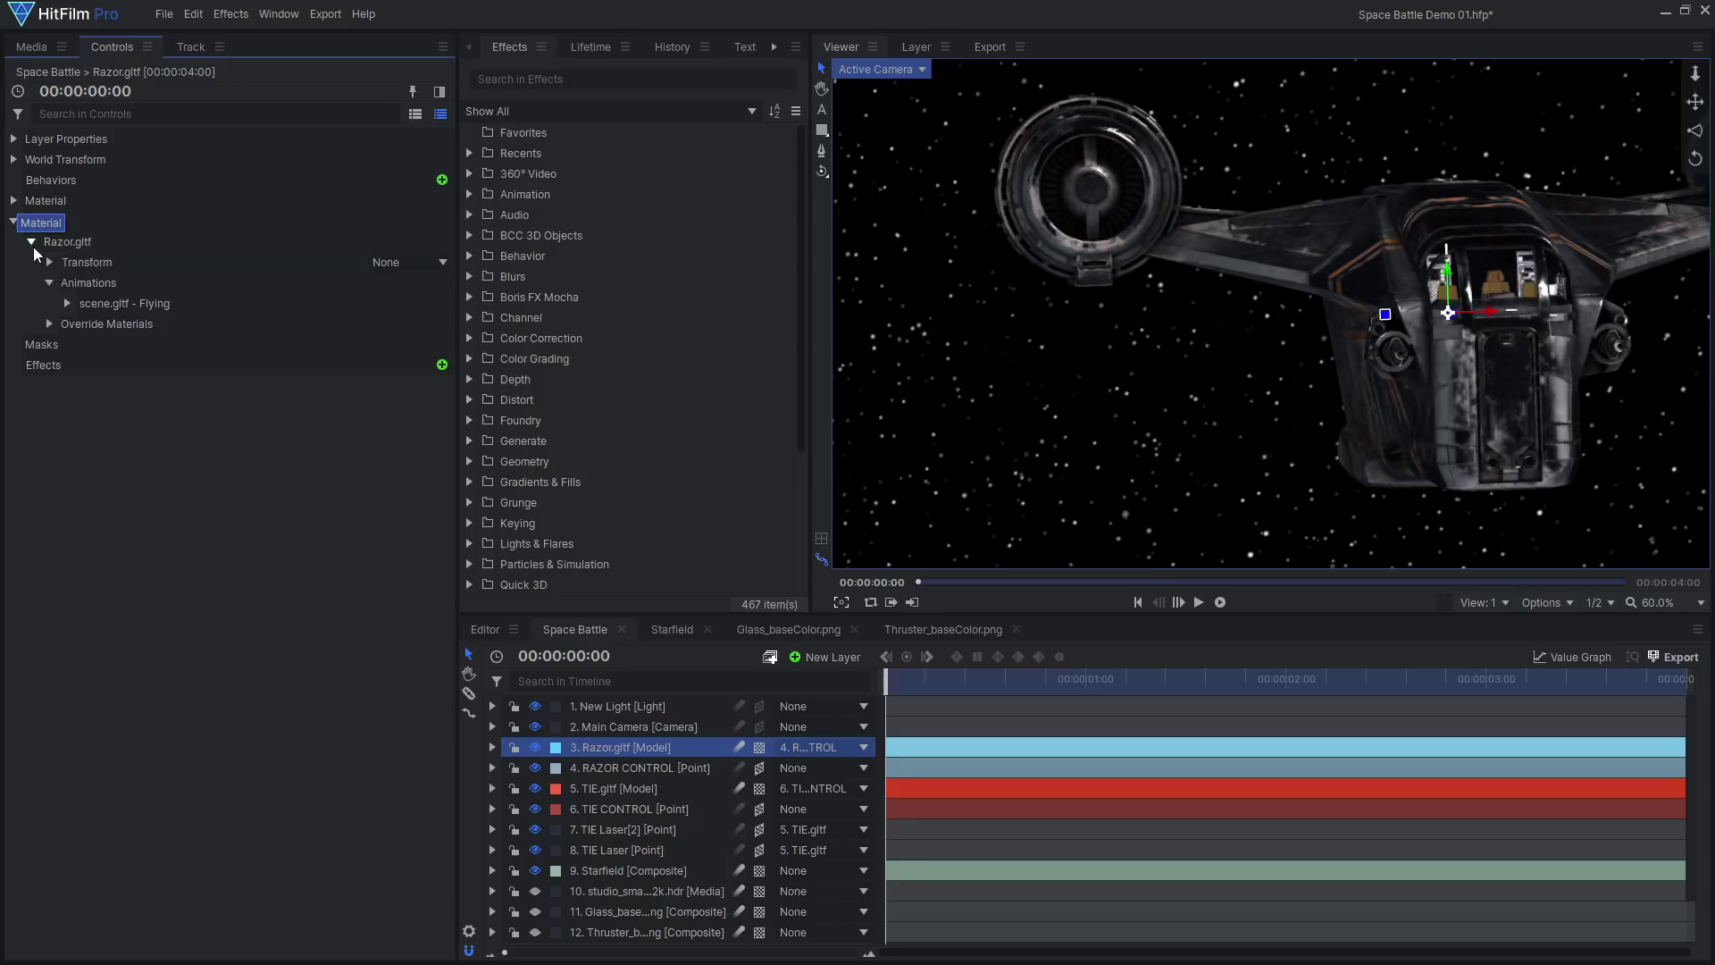
click(48, 324)
click(65, 344)
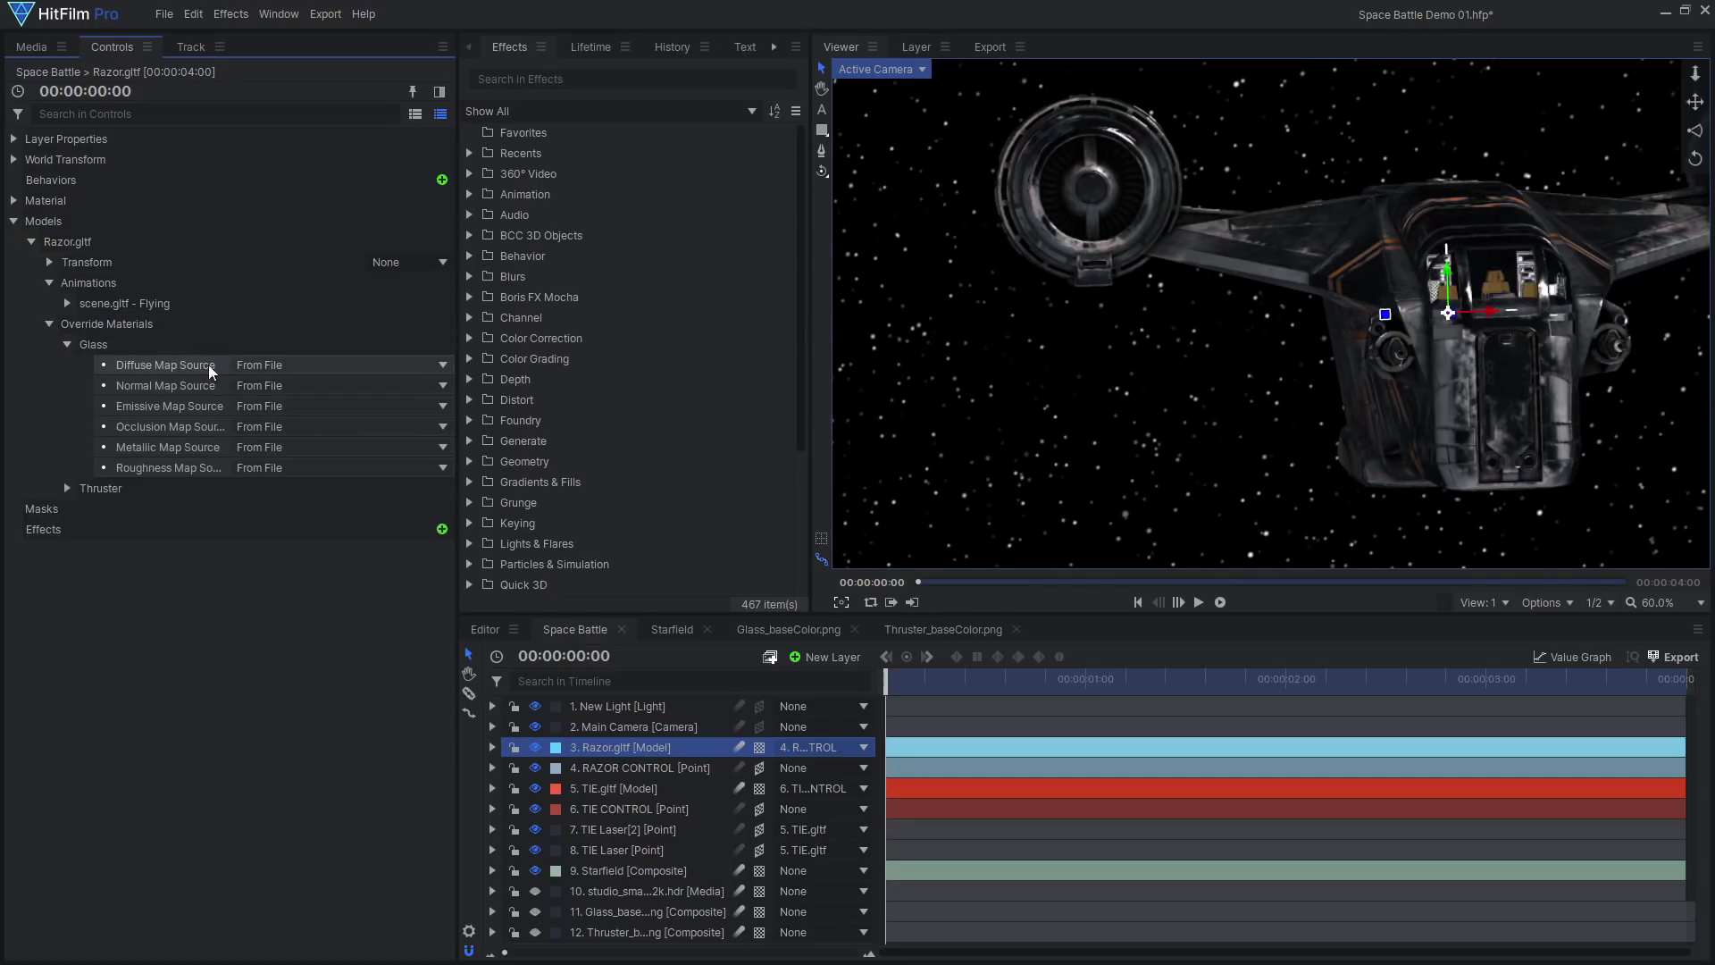
click(311, 364)
click(328, 436)
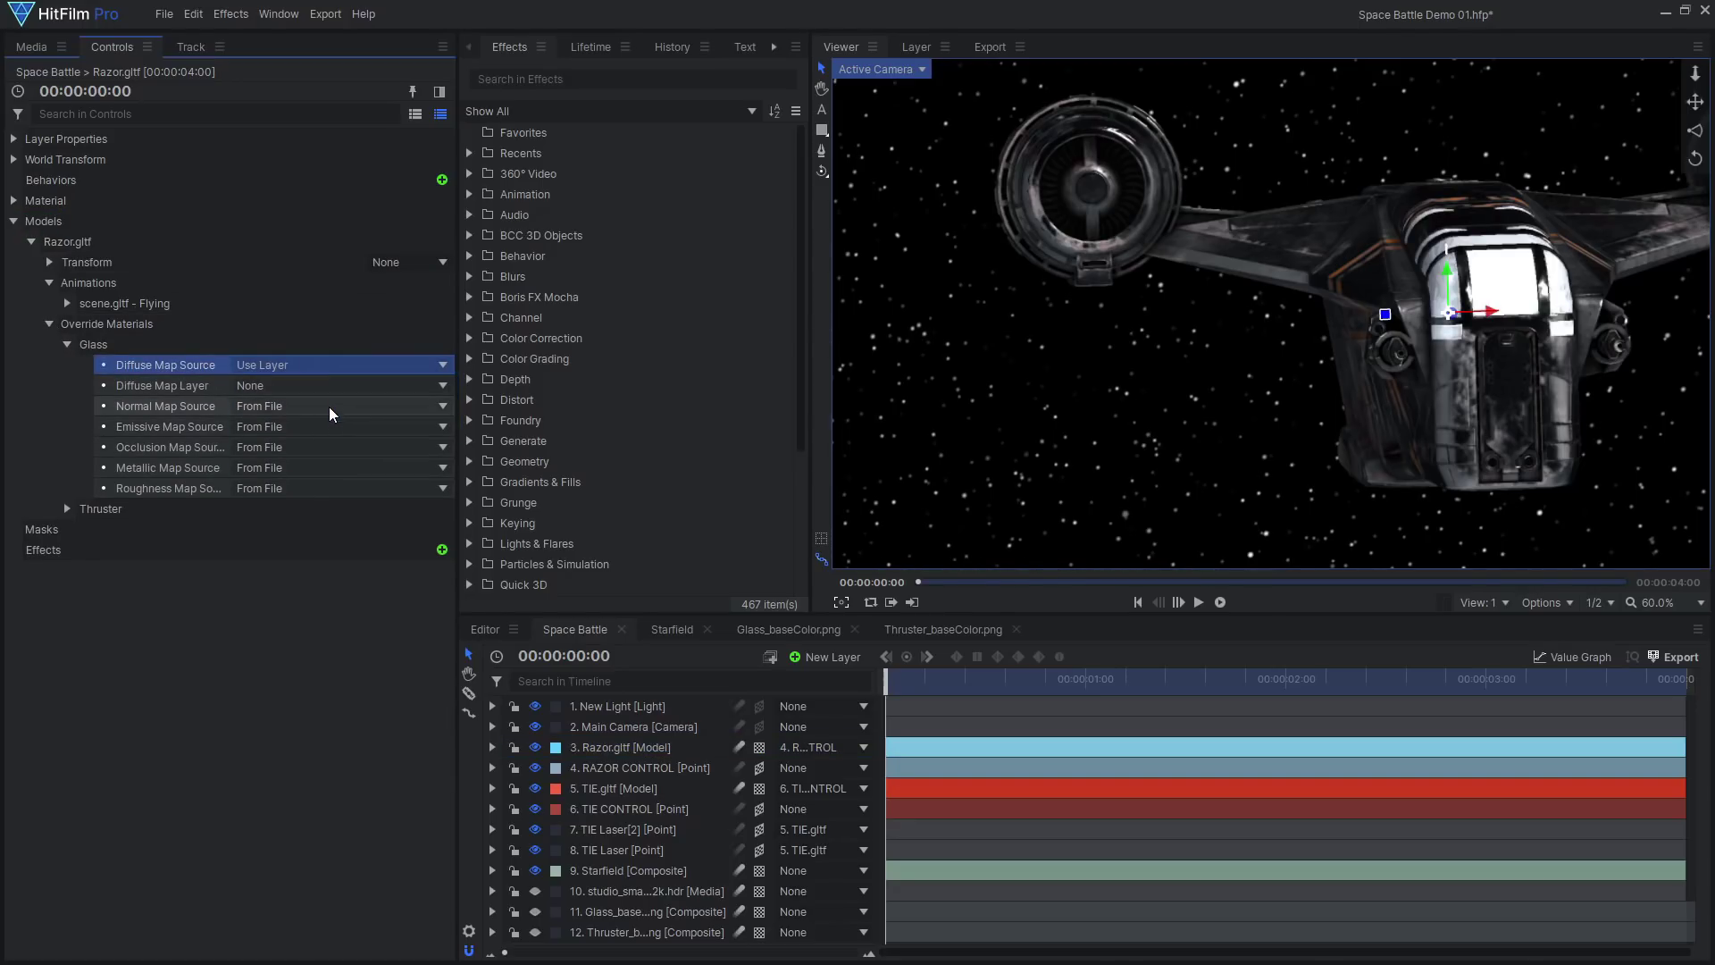
click(330, 386)
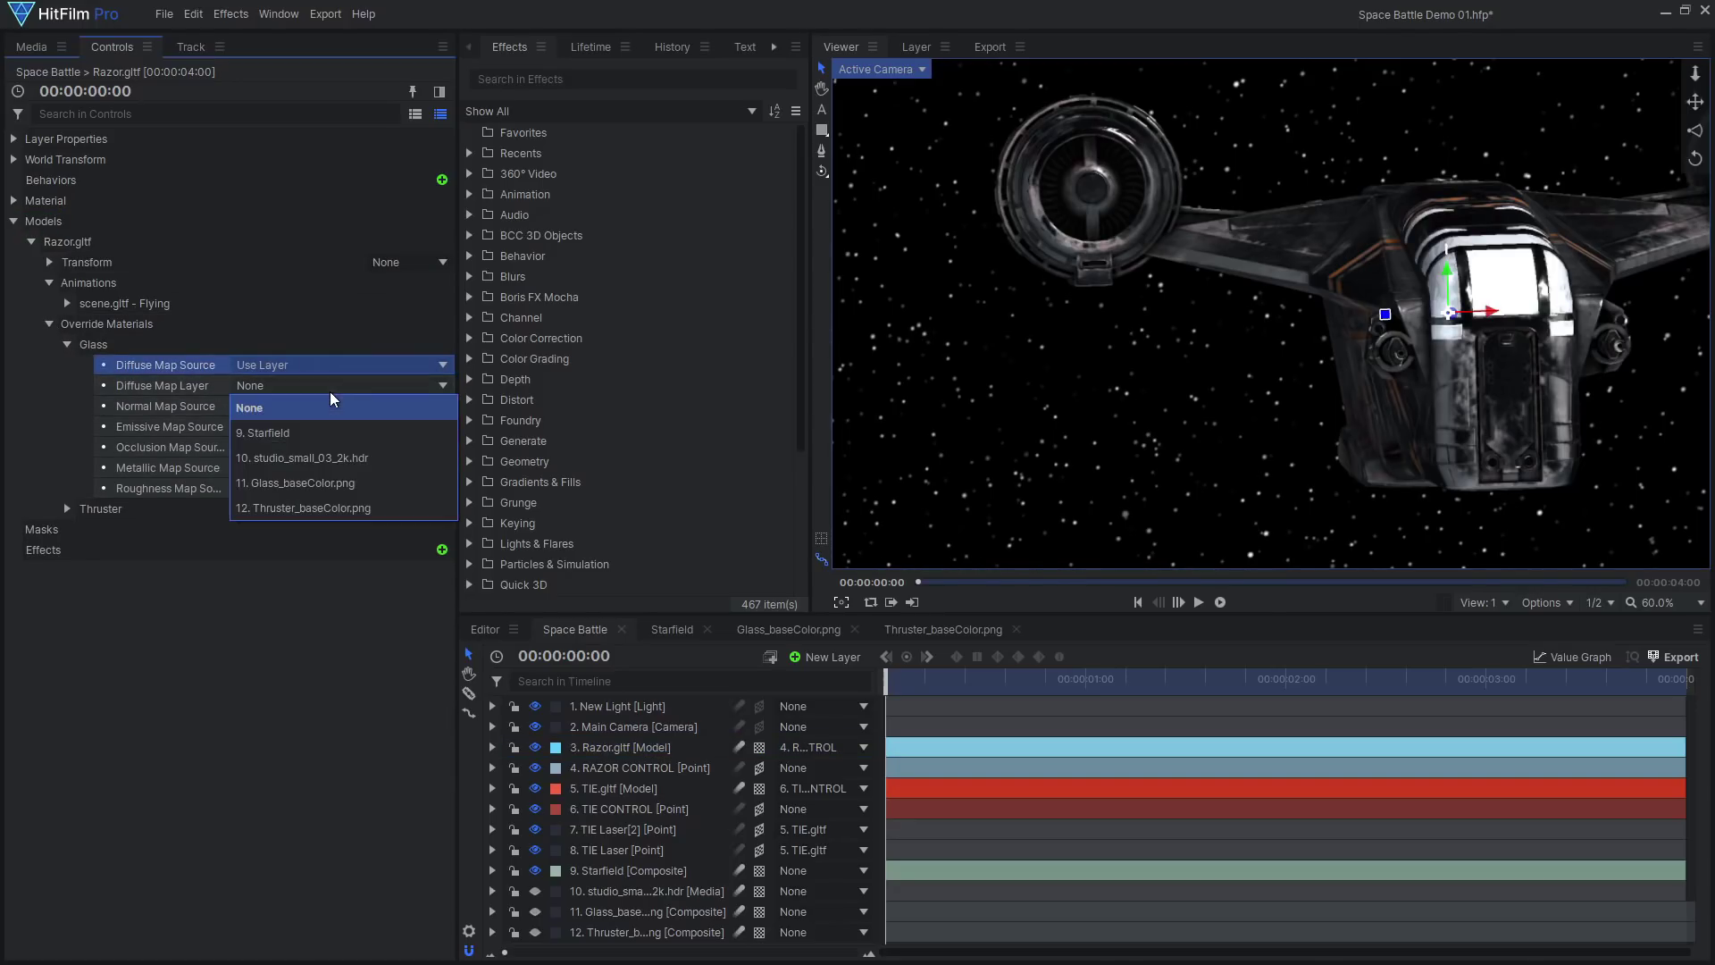
click(378, 482)
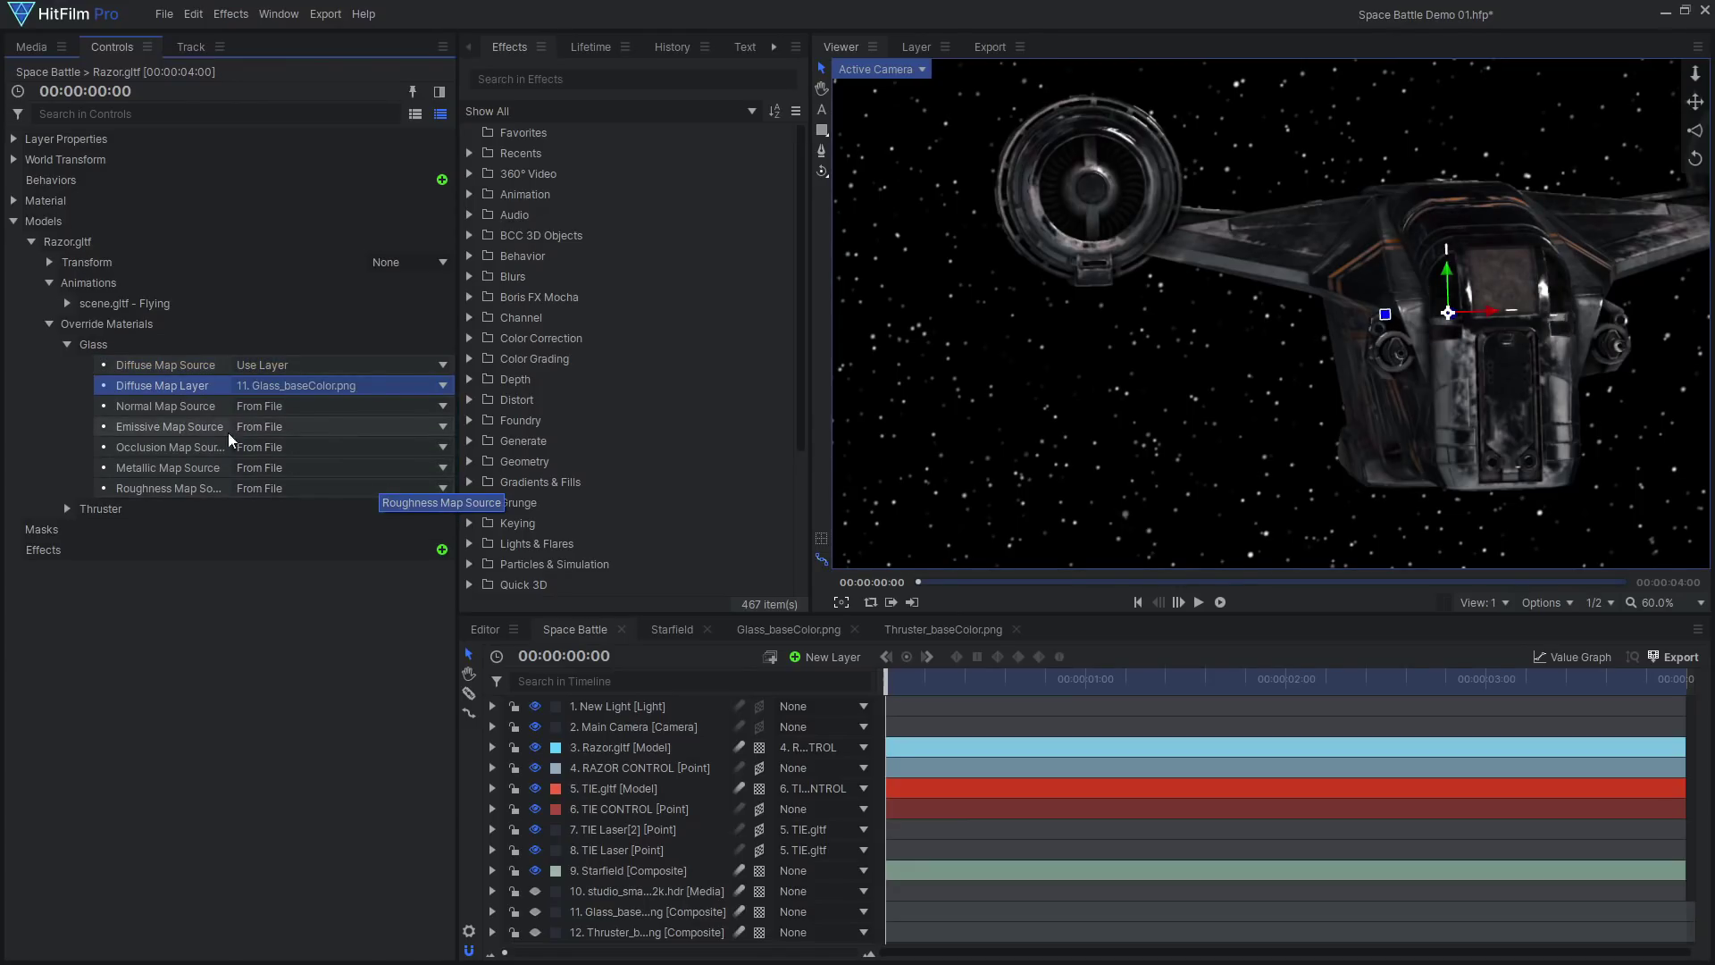
click(67, 345)
Set the Thruster override's diffuse map to Thruster_baseColor.png and emissive source to Use Layer.
click(67, 364)
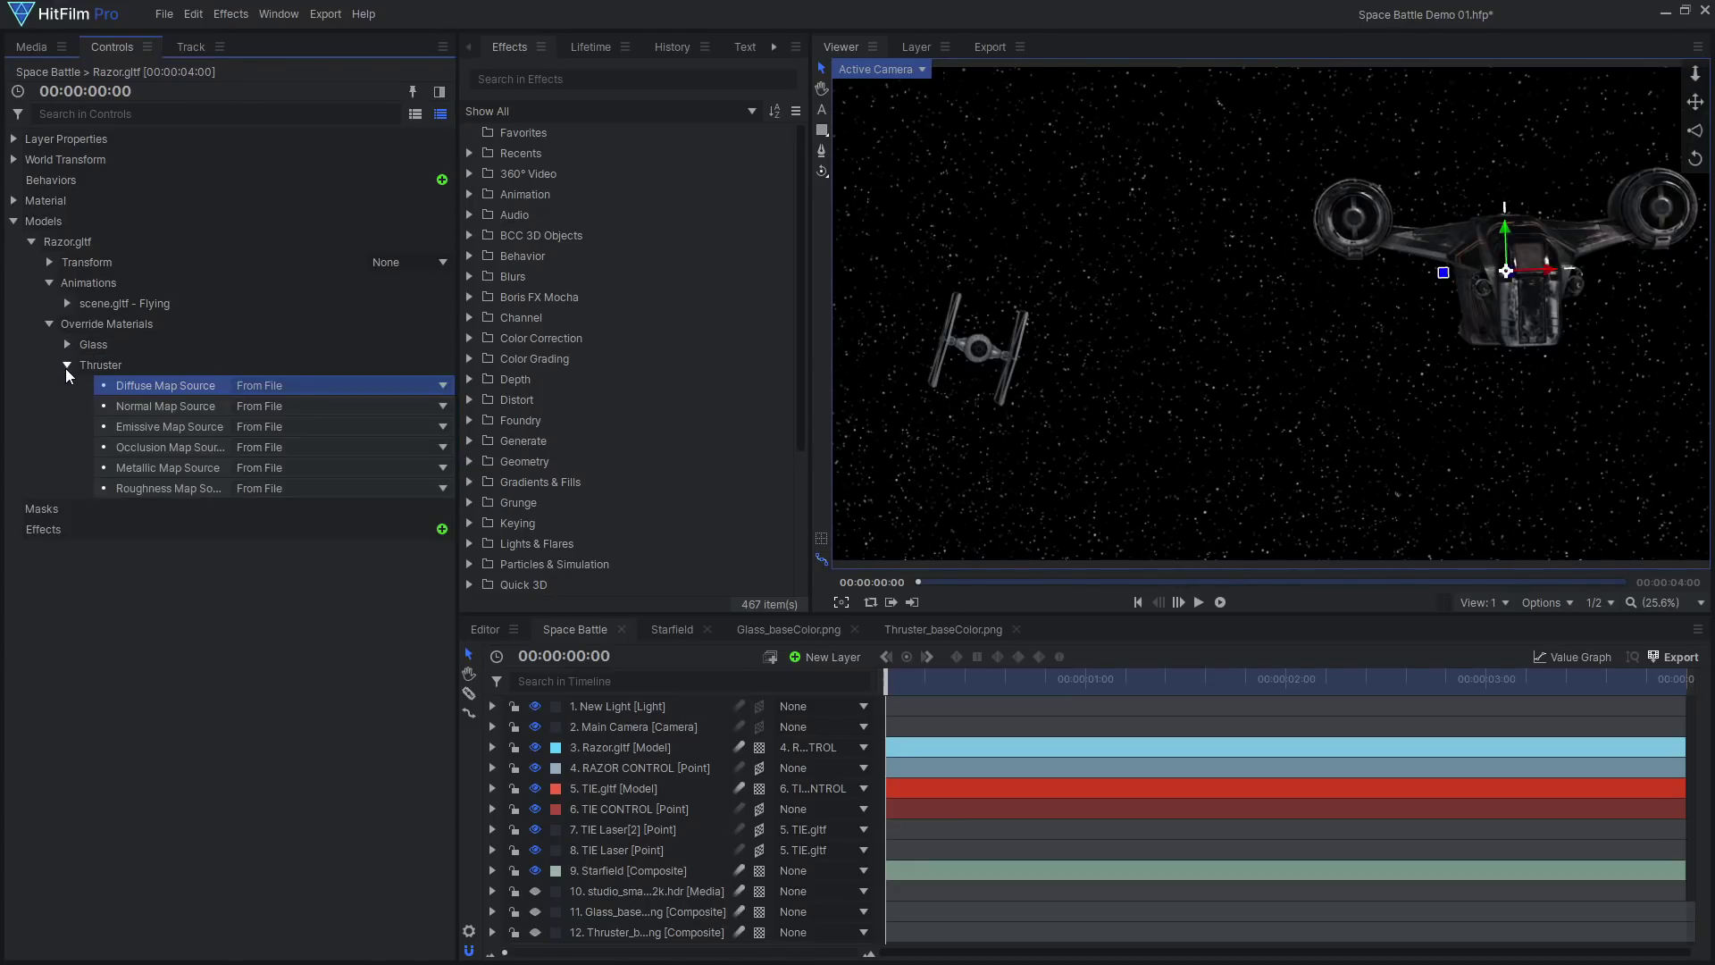
click(859, 72)
click(861, 218)
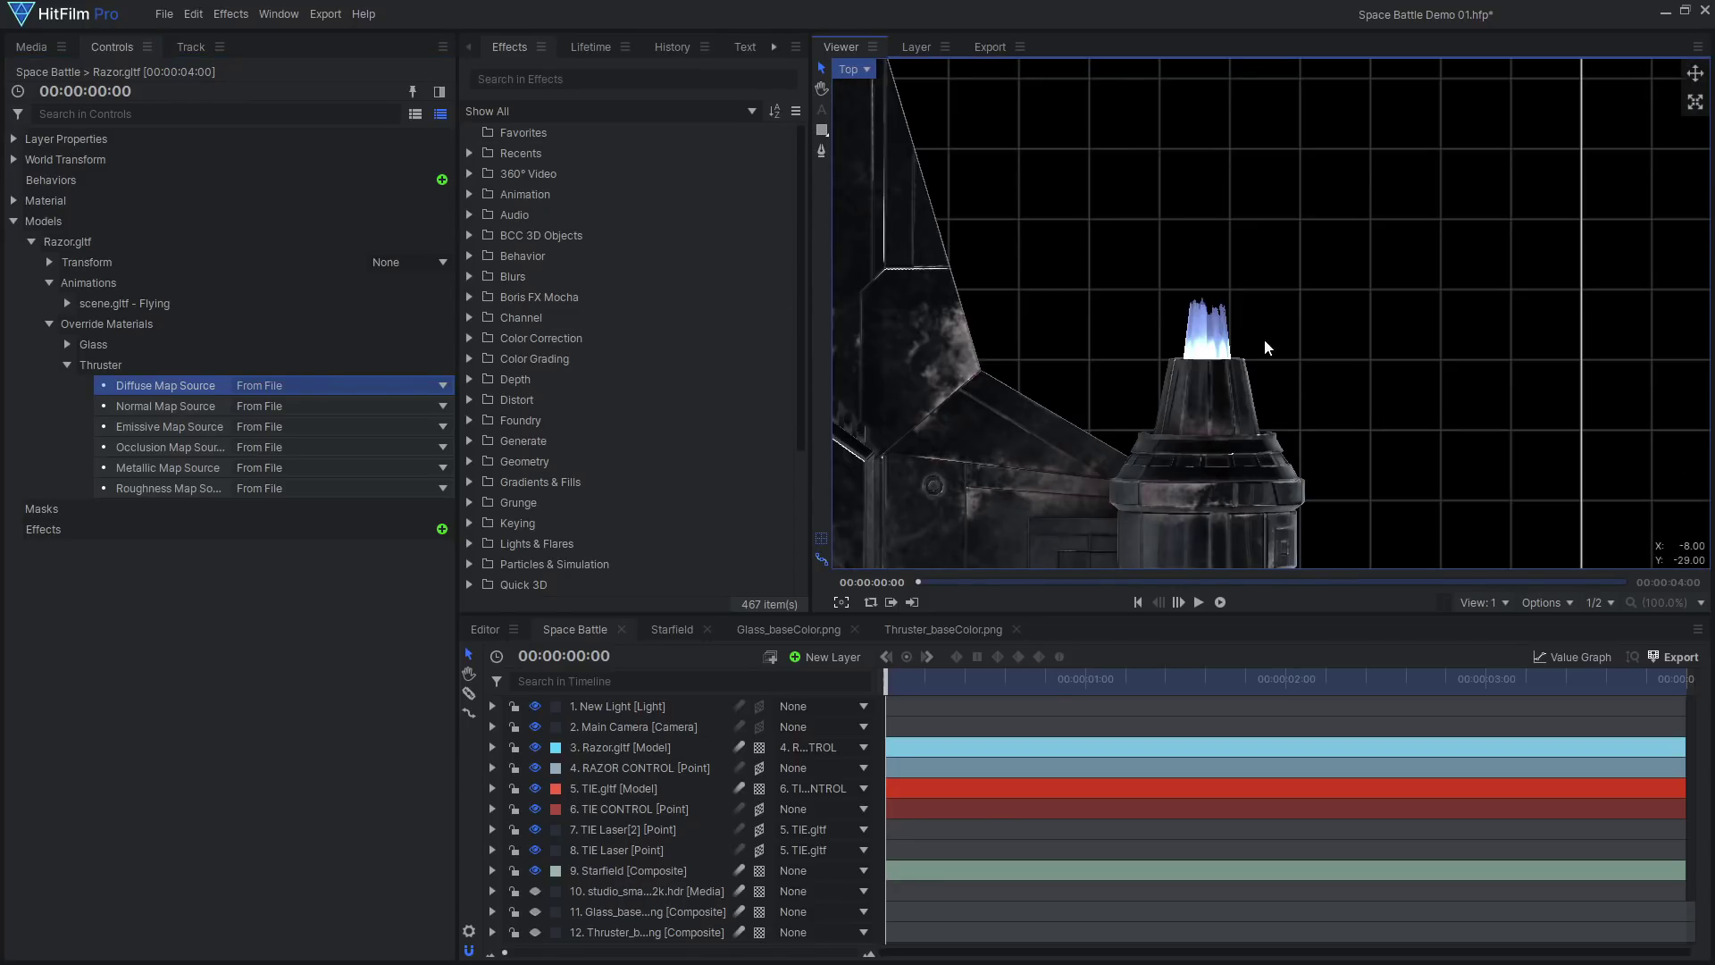
click(349, 388)
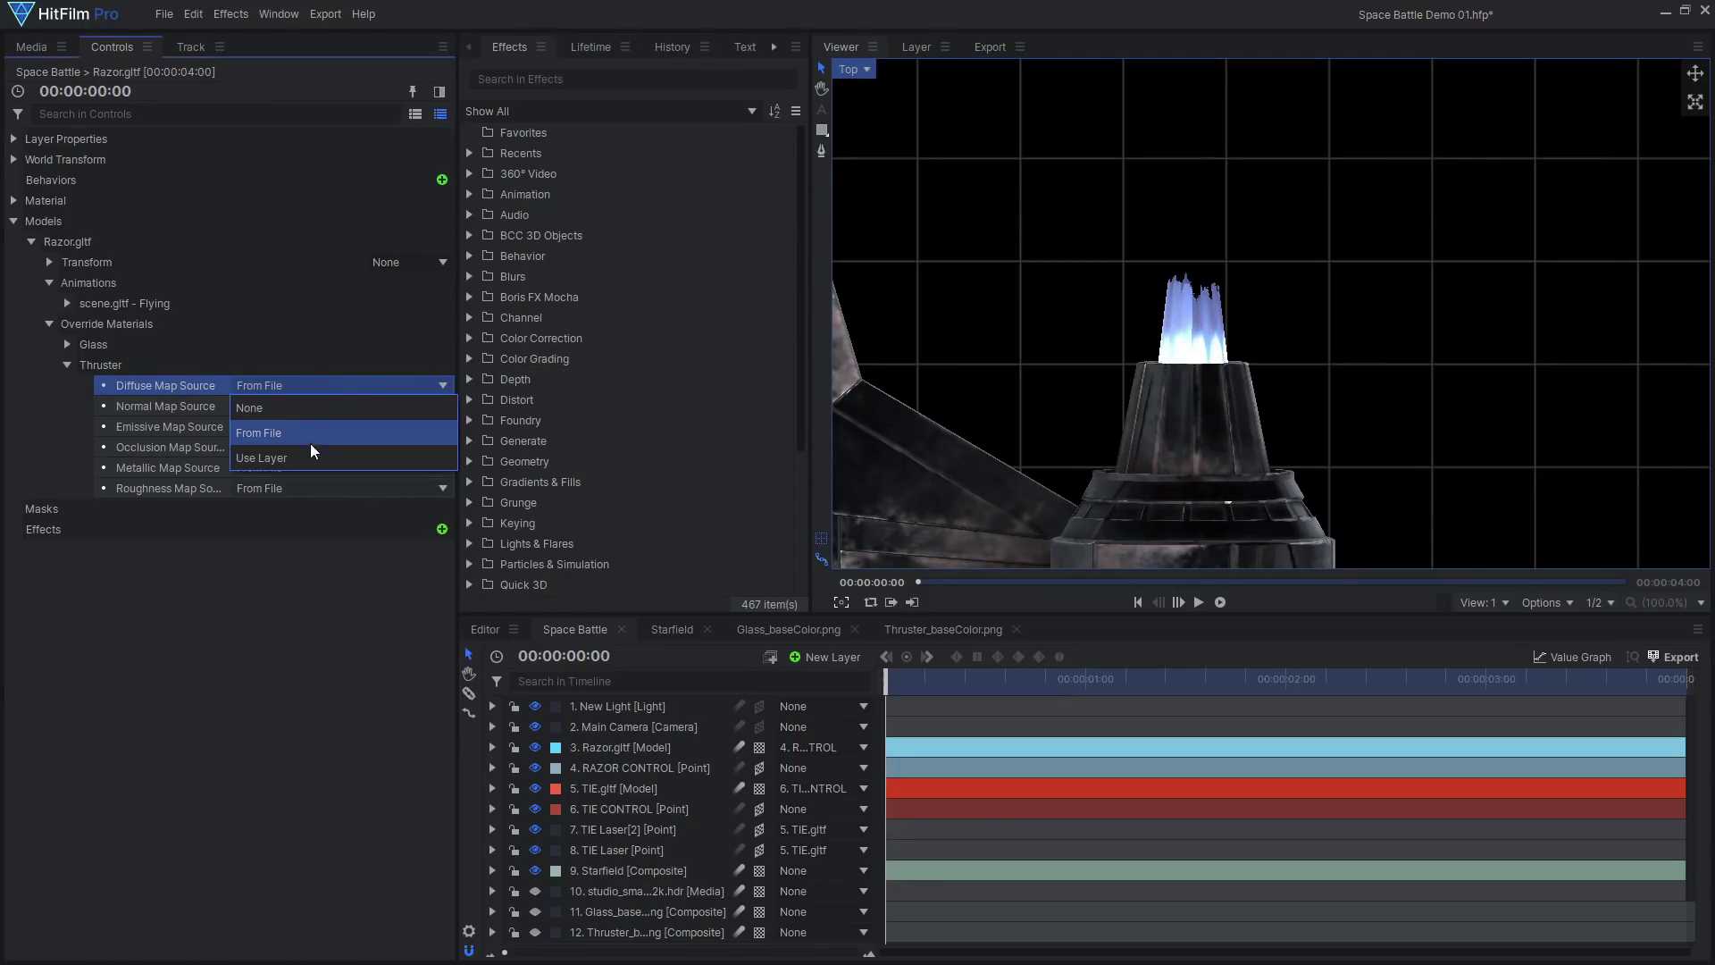
click(306, 450)
click(300, 407)
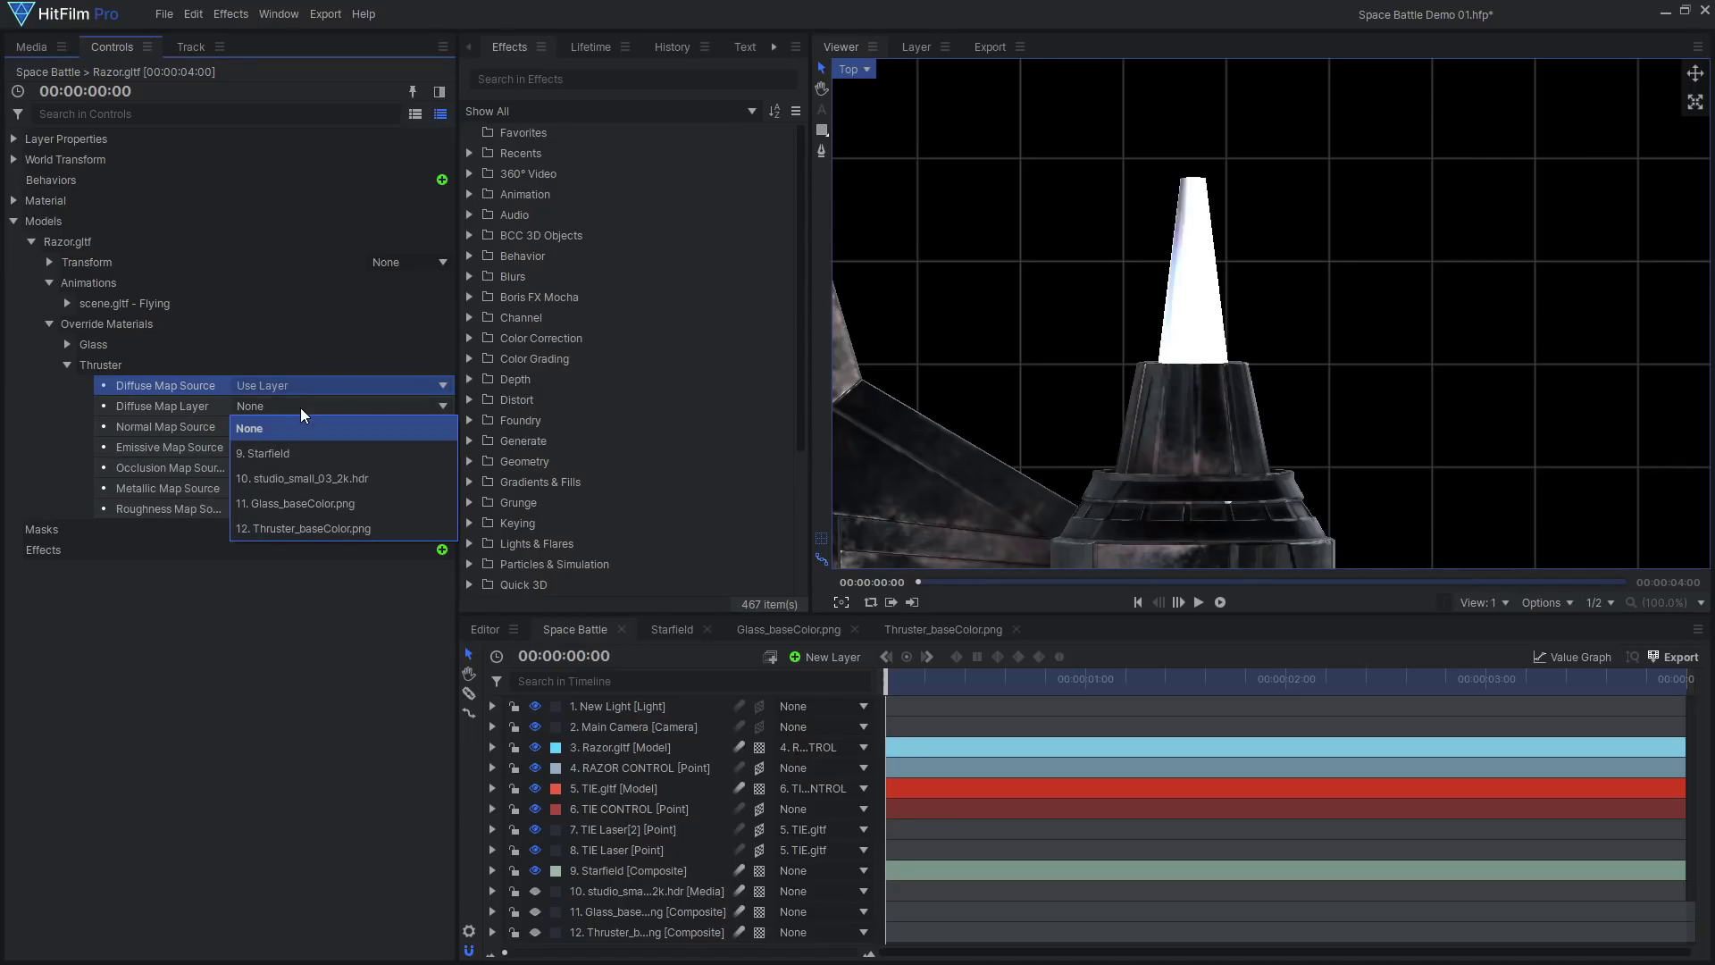
click(328, 521)
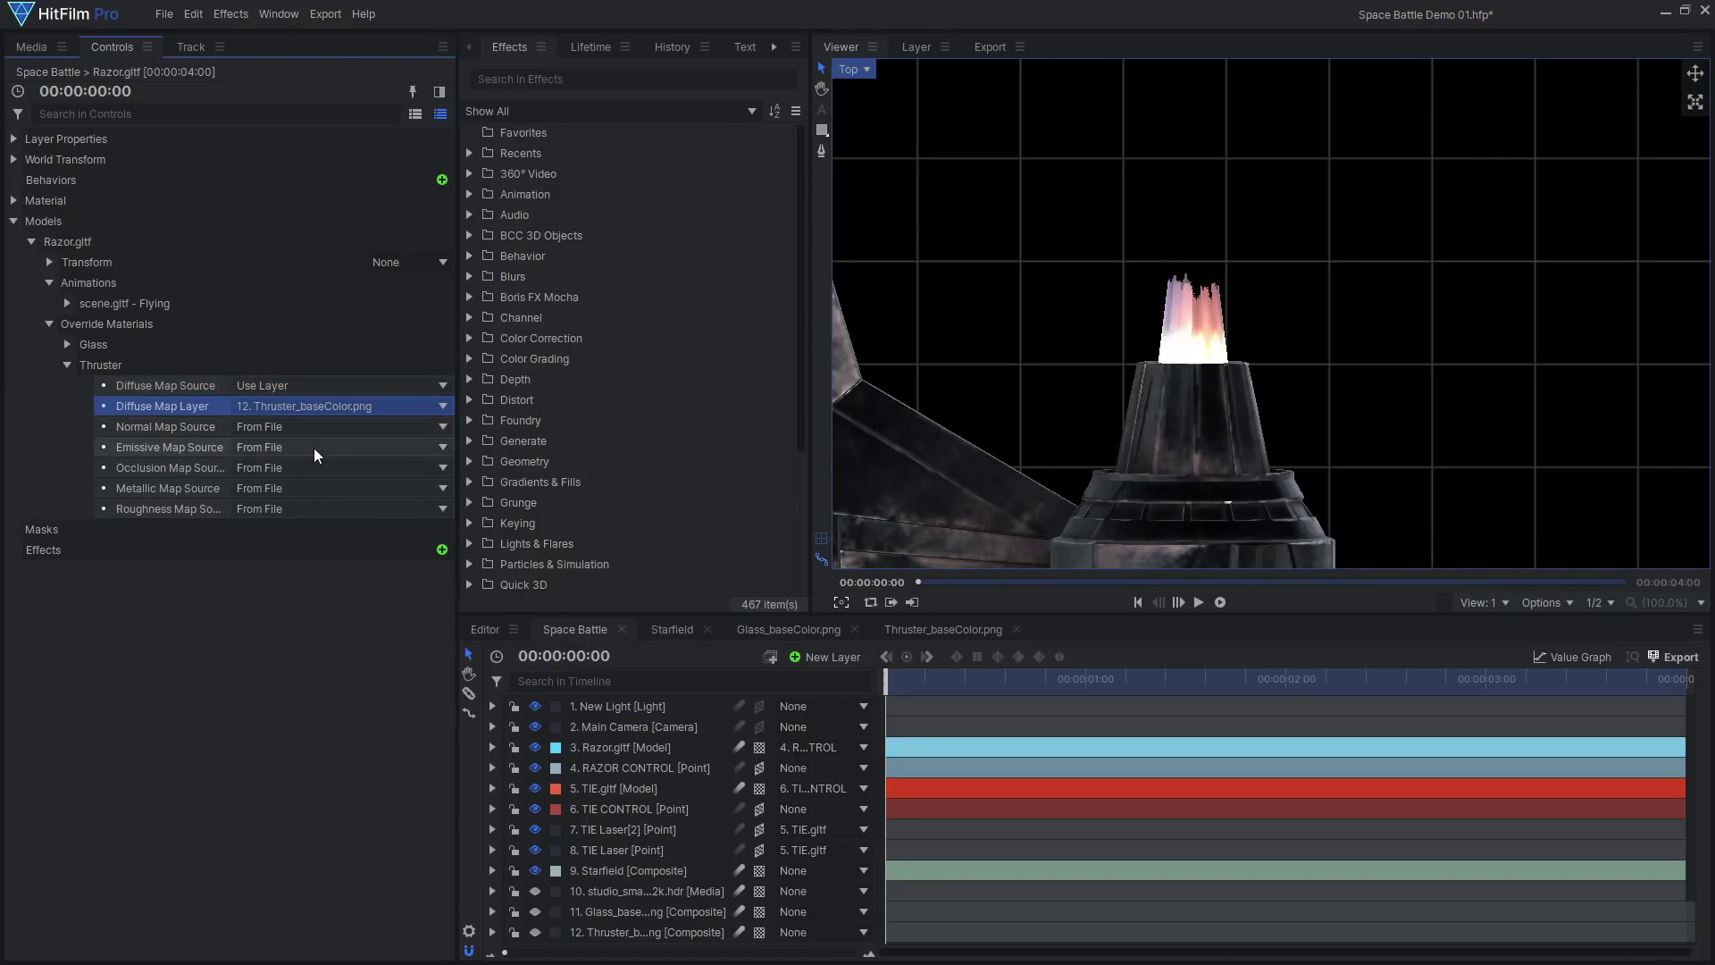
click(313, 447)
click(298, 514)
click(297, 469)
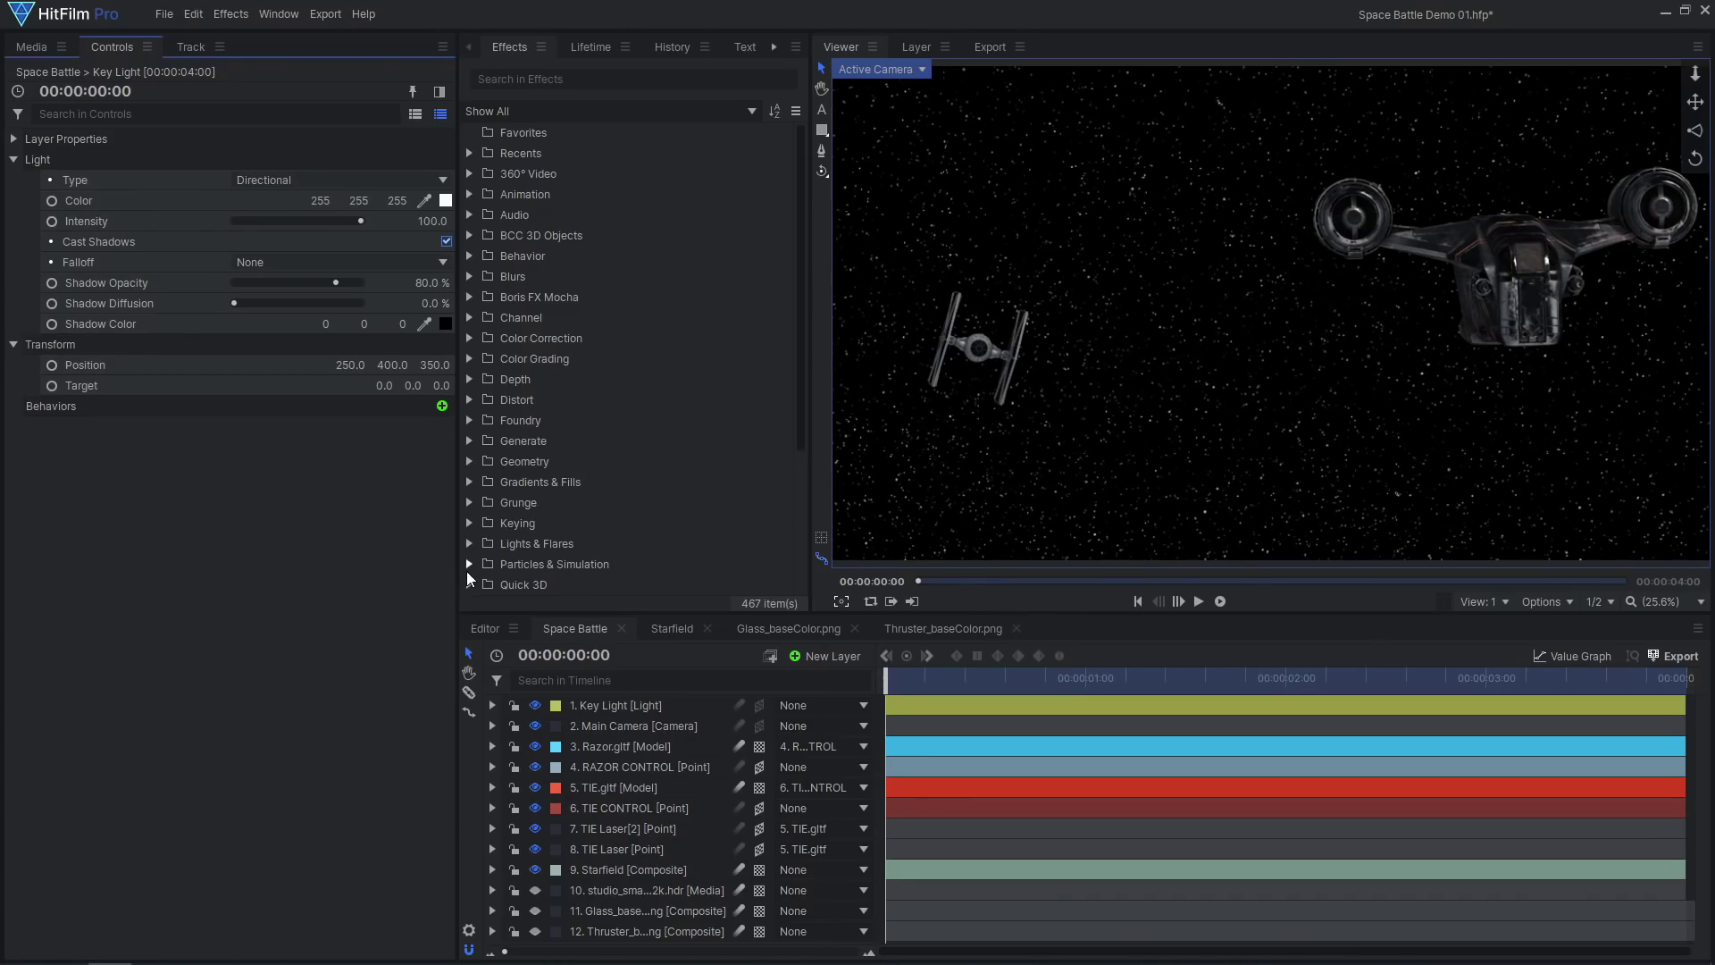
Expand the Particles & Simulation folder in the Effects panel.
scroll(530, 536, down, 1)
click(576, 511)
scroll(611, 502, down, 3)
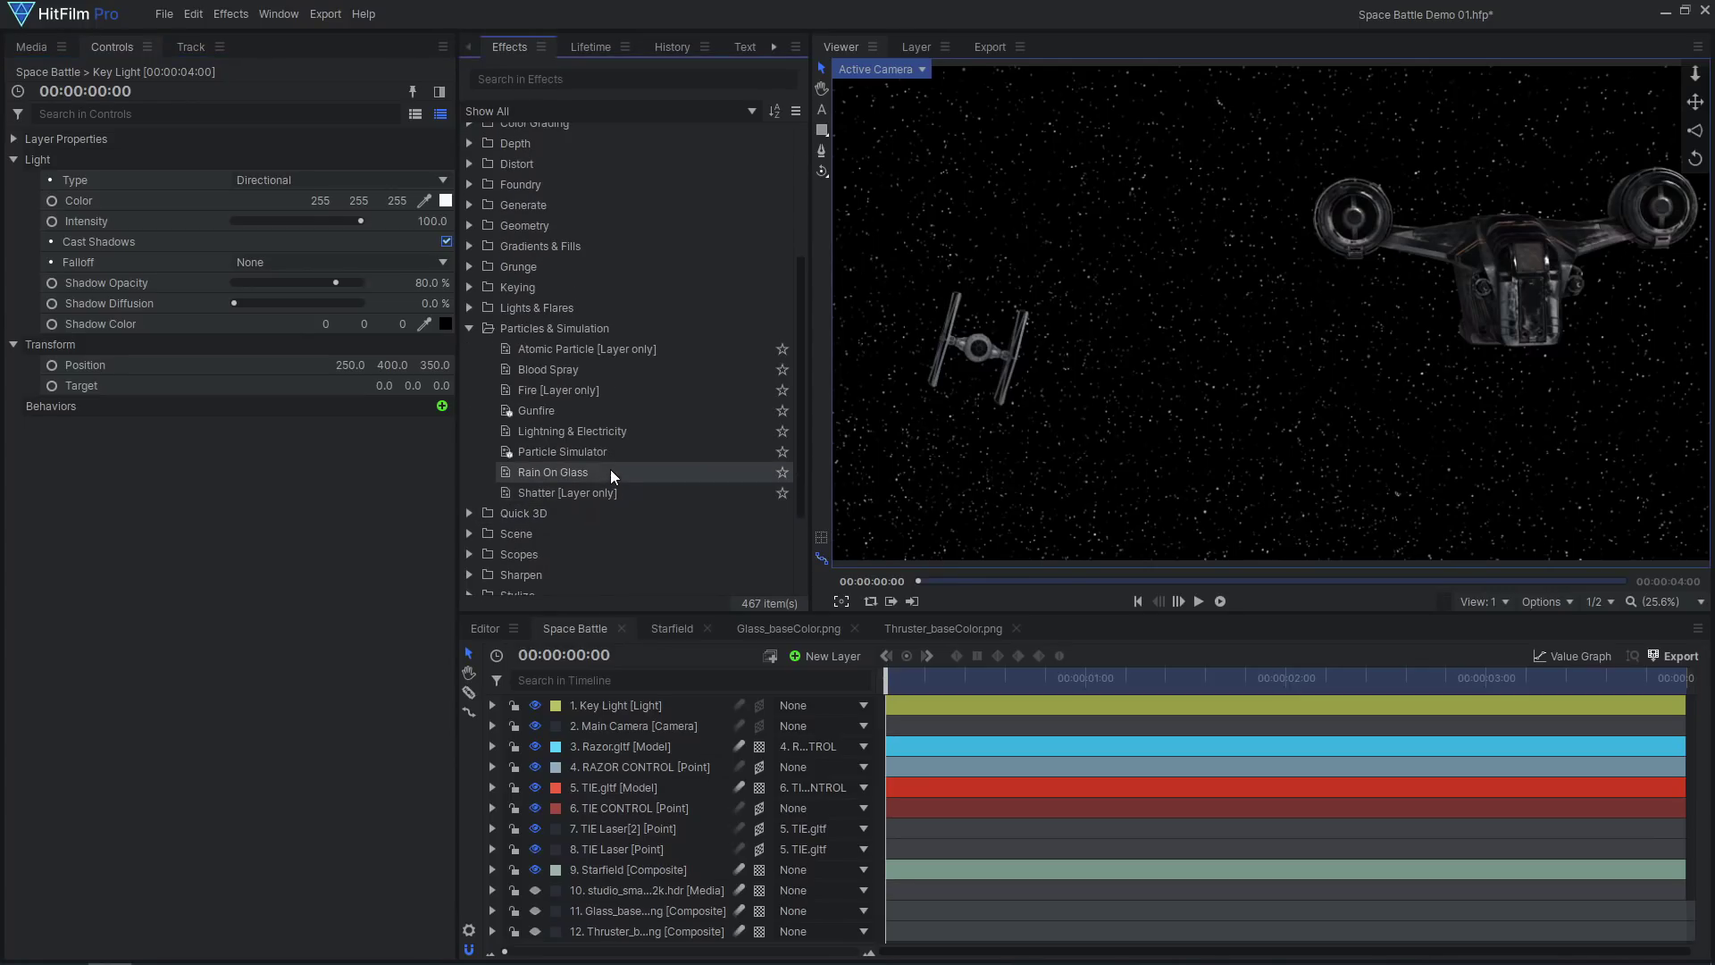
Add a Particle Simulator with its emitter shape attached to TIE Laser[2].
drag(616, 452, 657, 706)
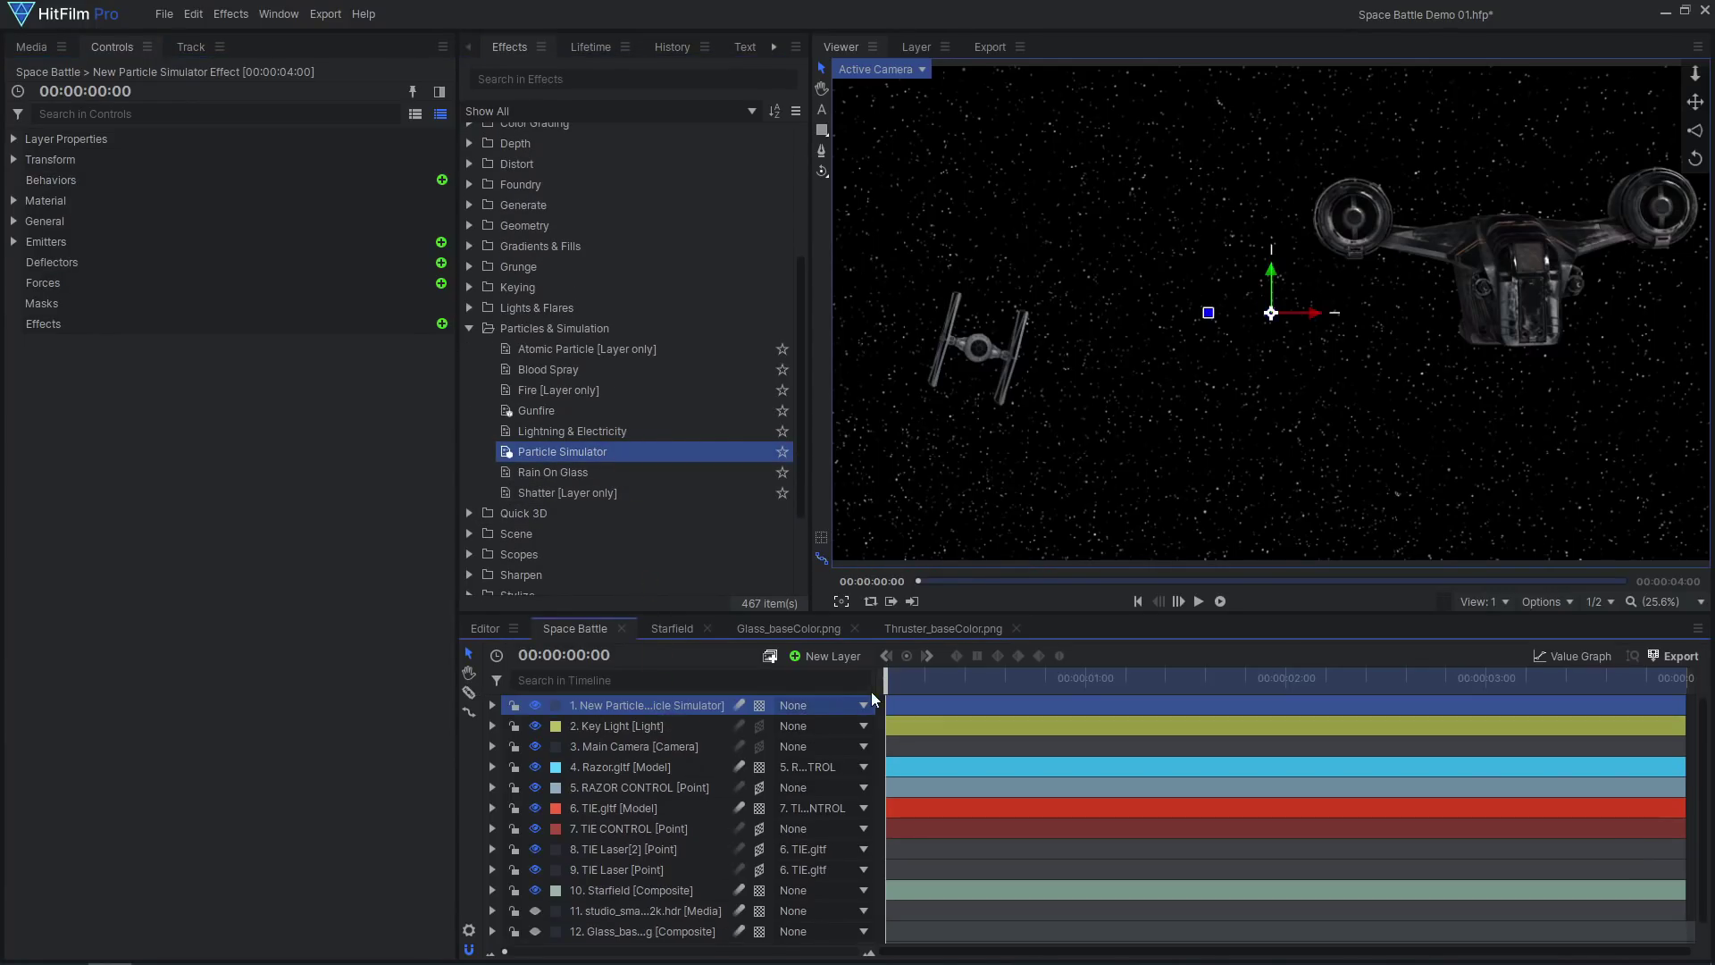
drag(885, 682, 954, 682)
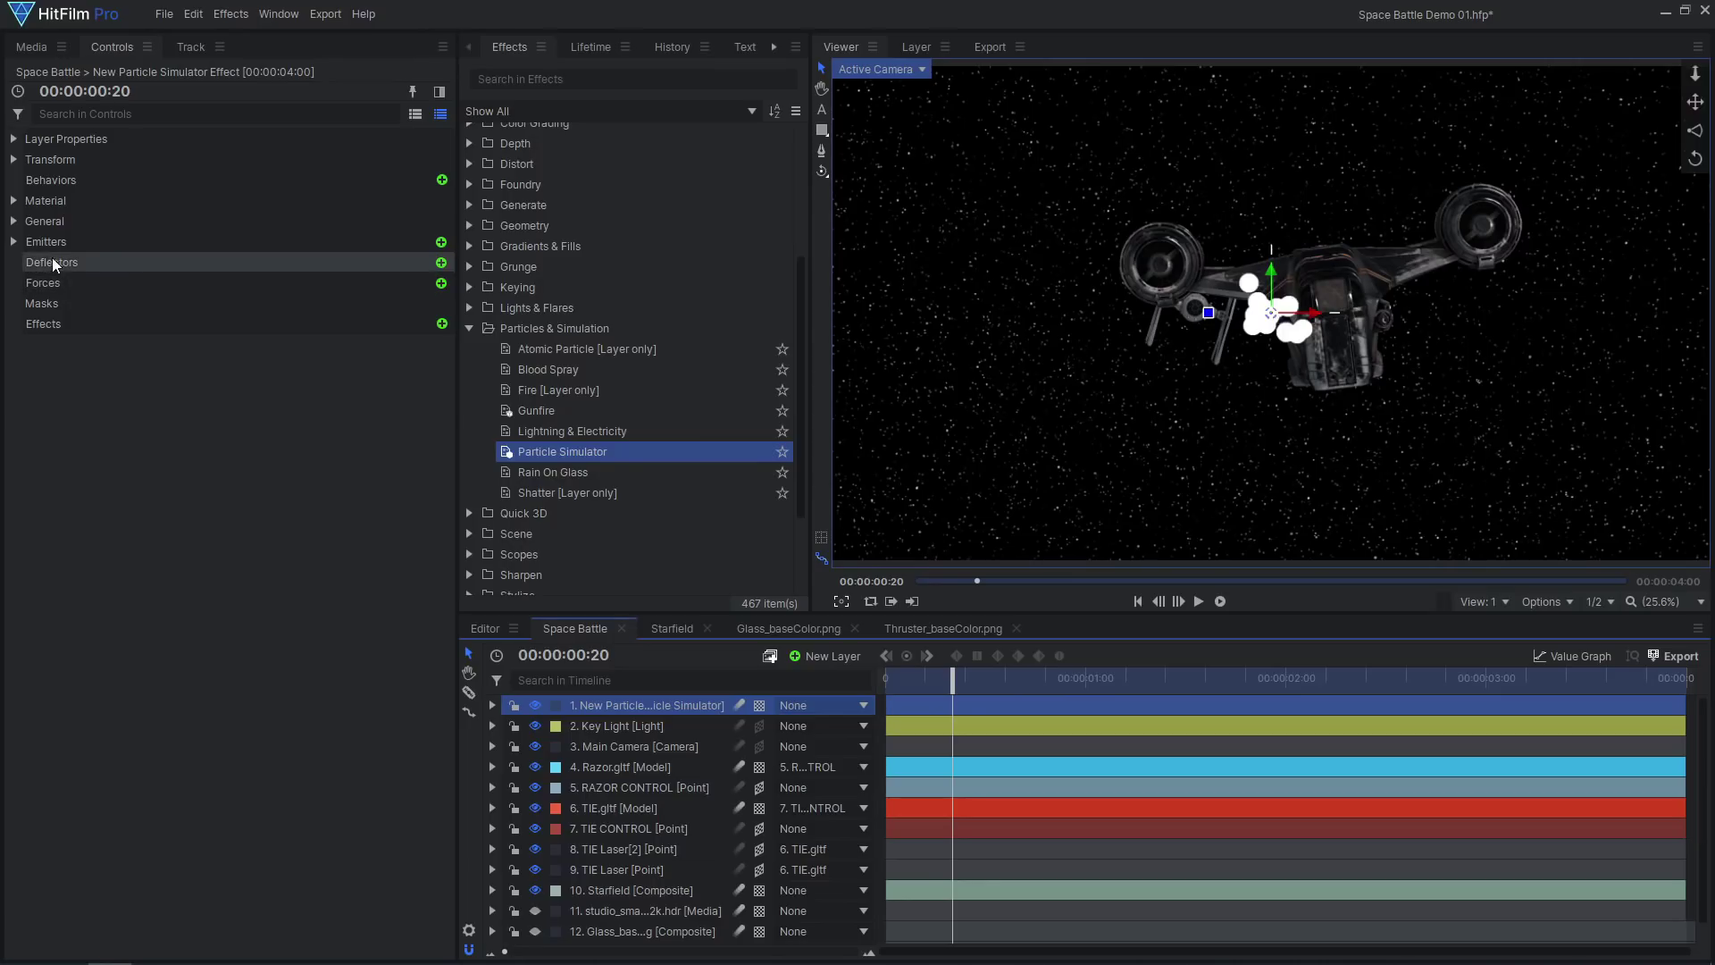
click(15, 242)
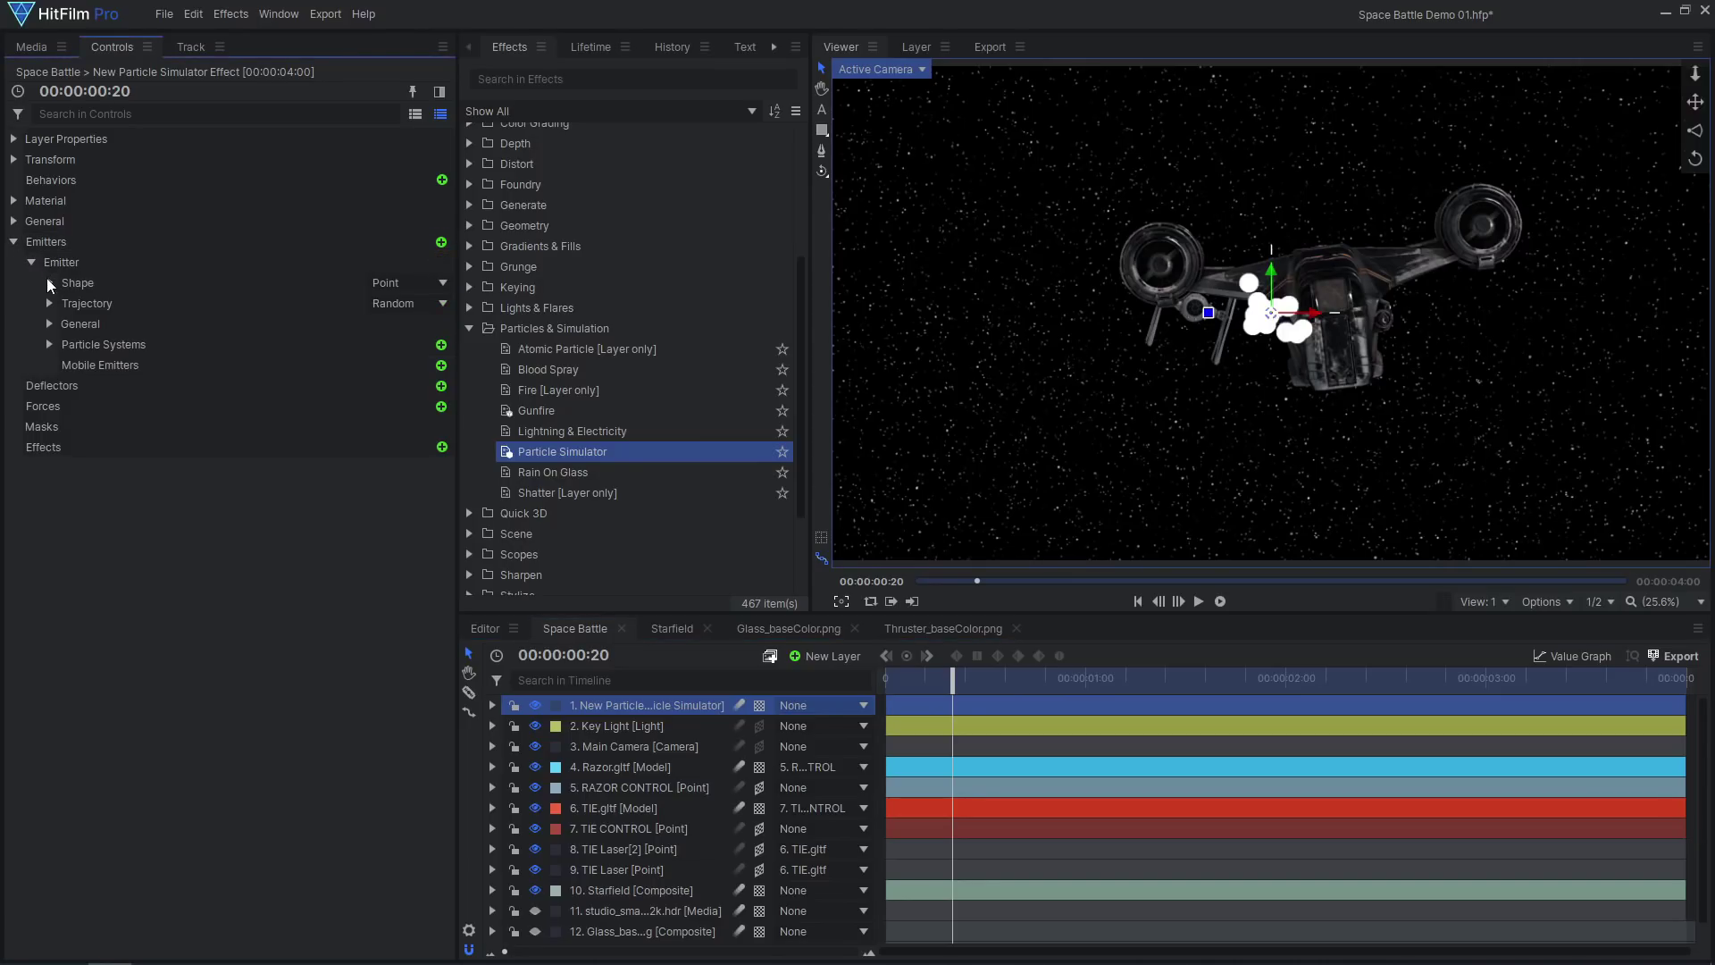
click(49, 283)
click(308, 305)
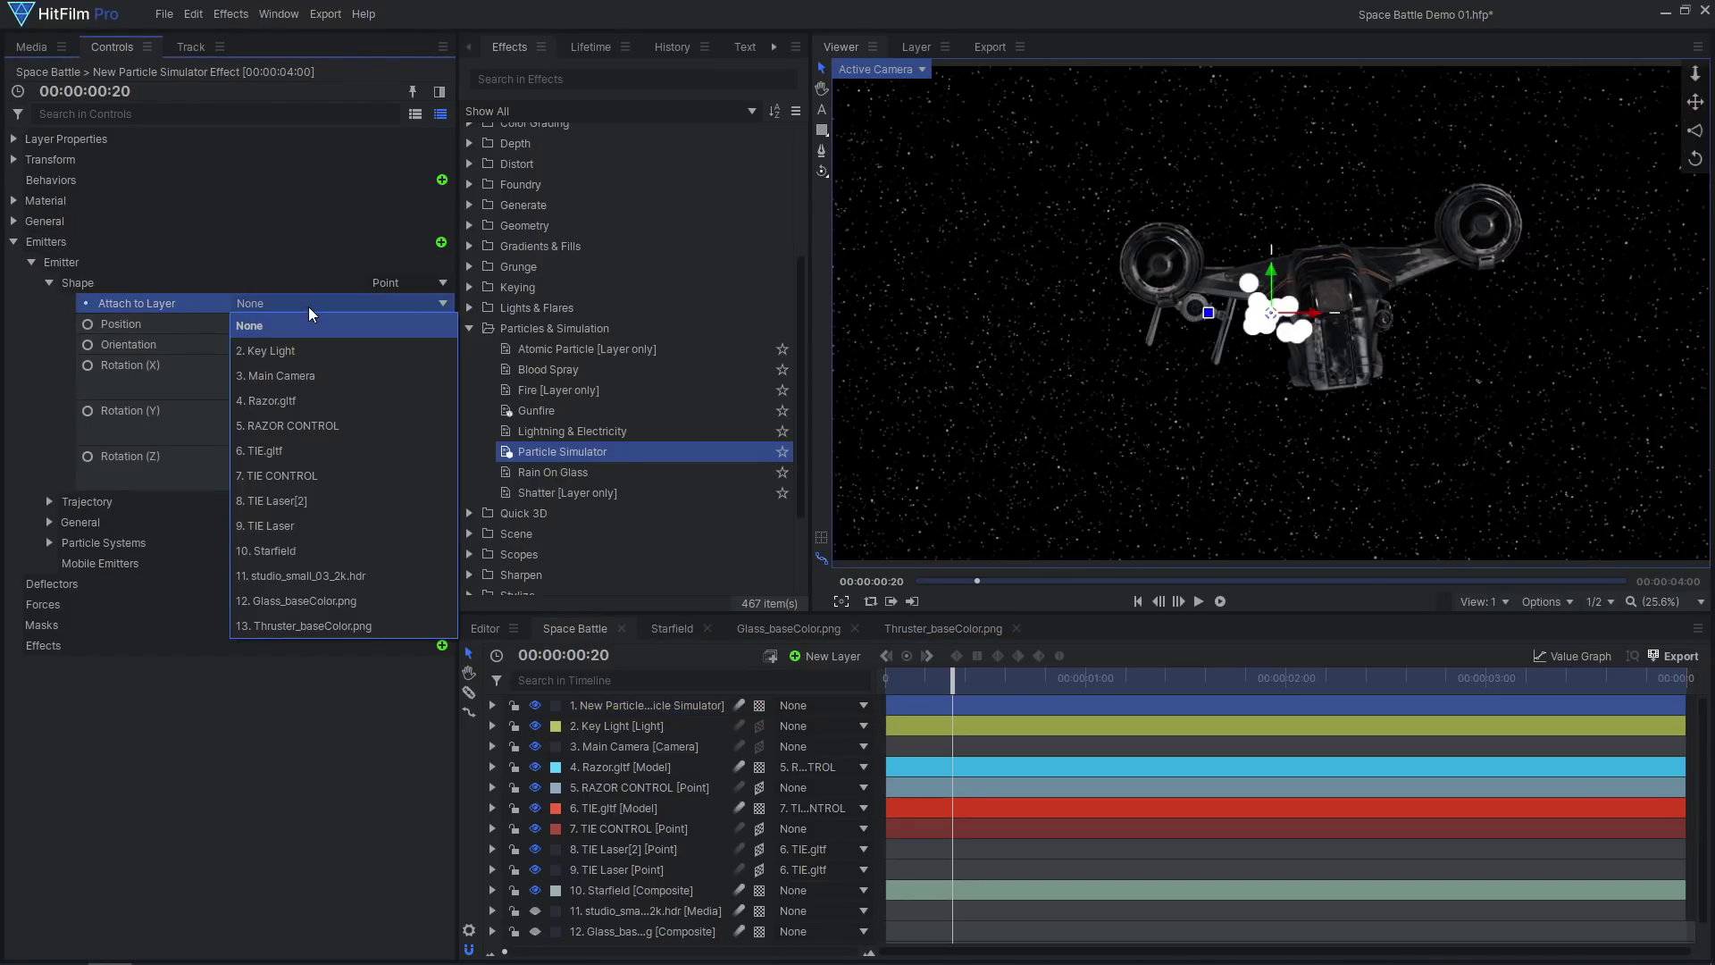
click(308, 500)
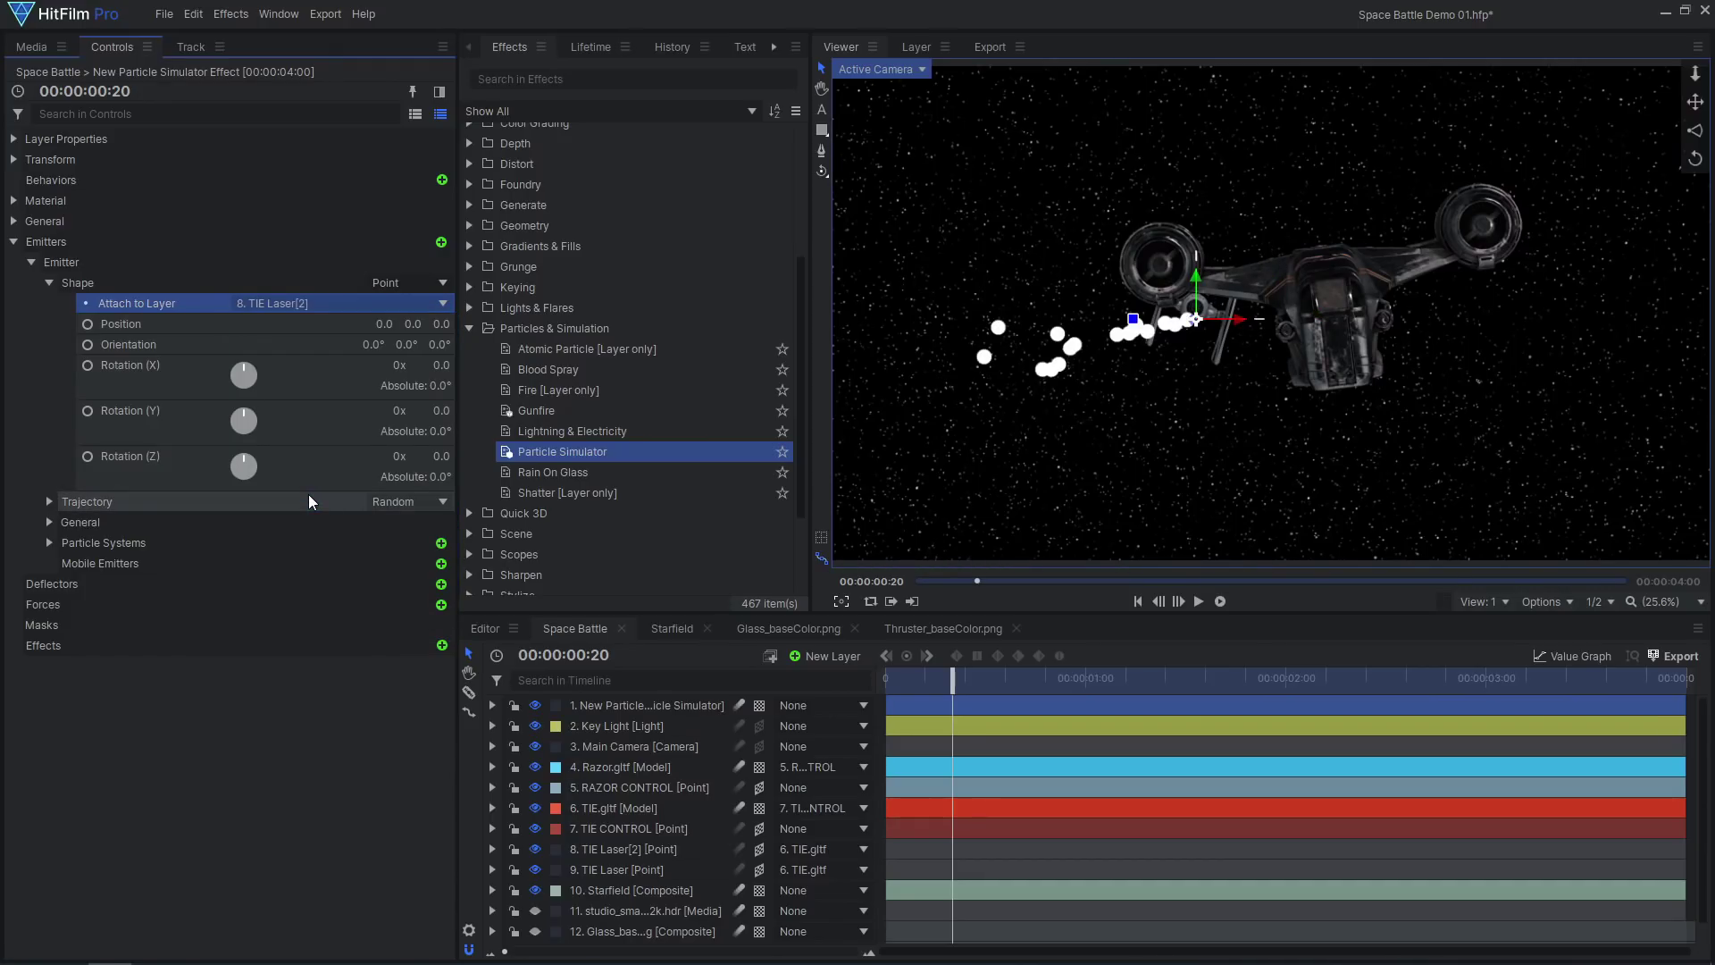
Set the trajectory to Cone with radius 0 and Y rotation 90.
click(392, 501)
click(391, 531)
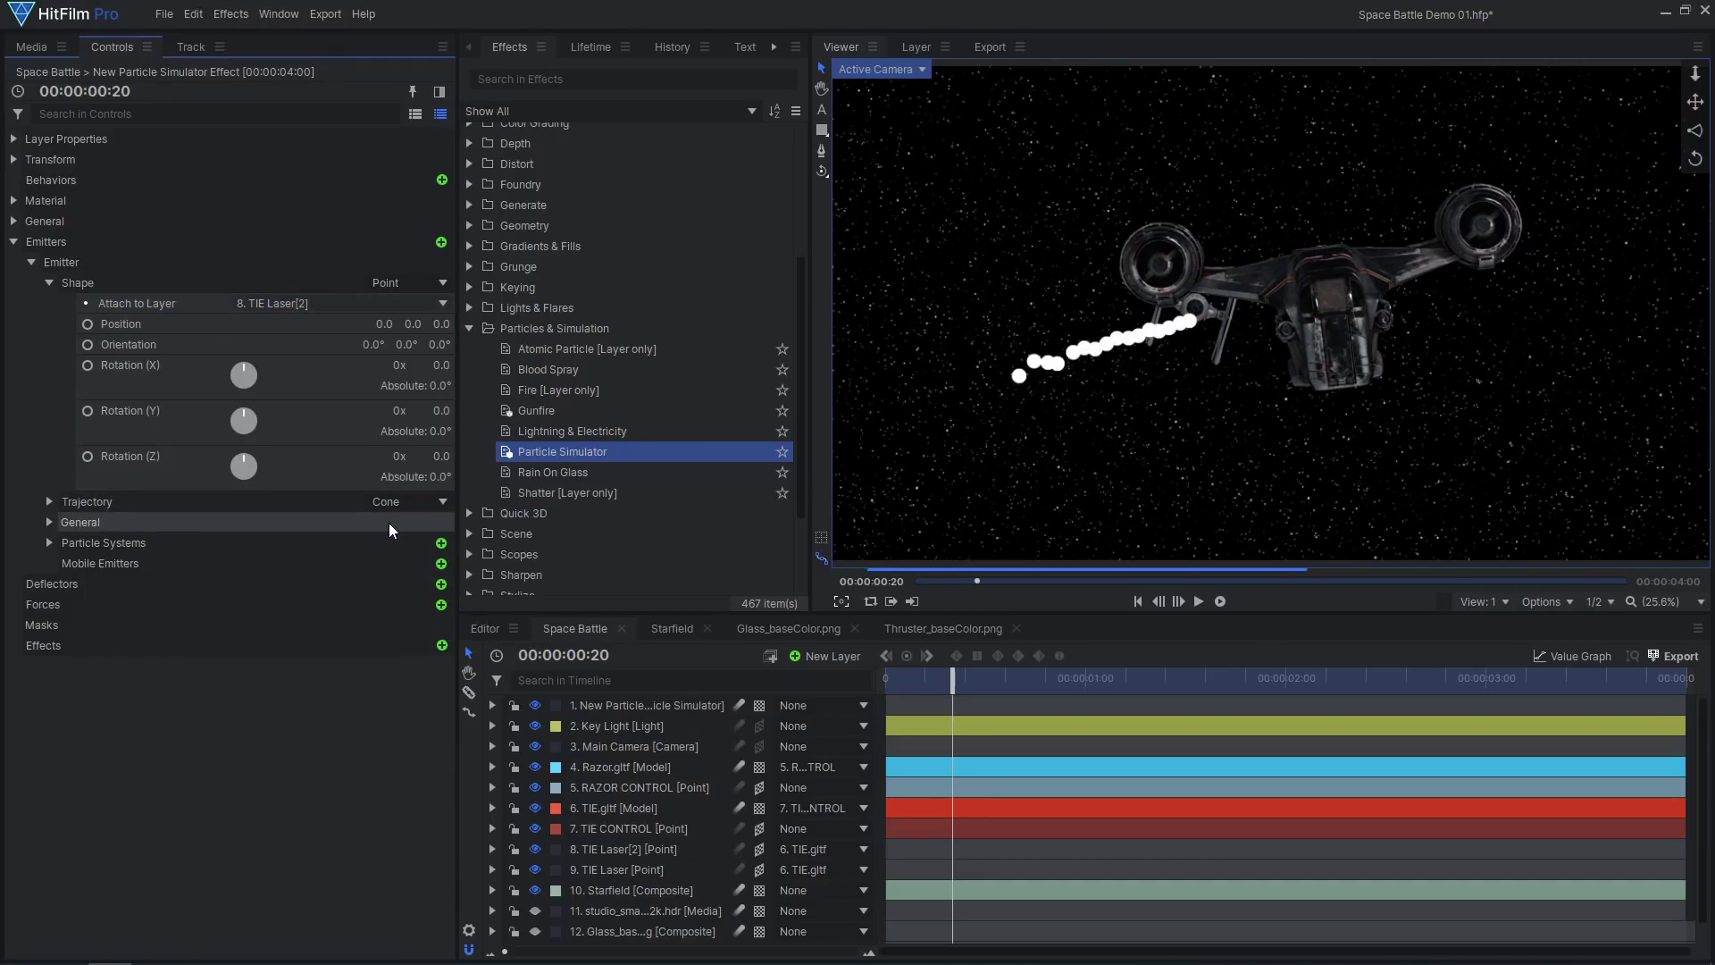
click(49, 501)
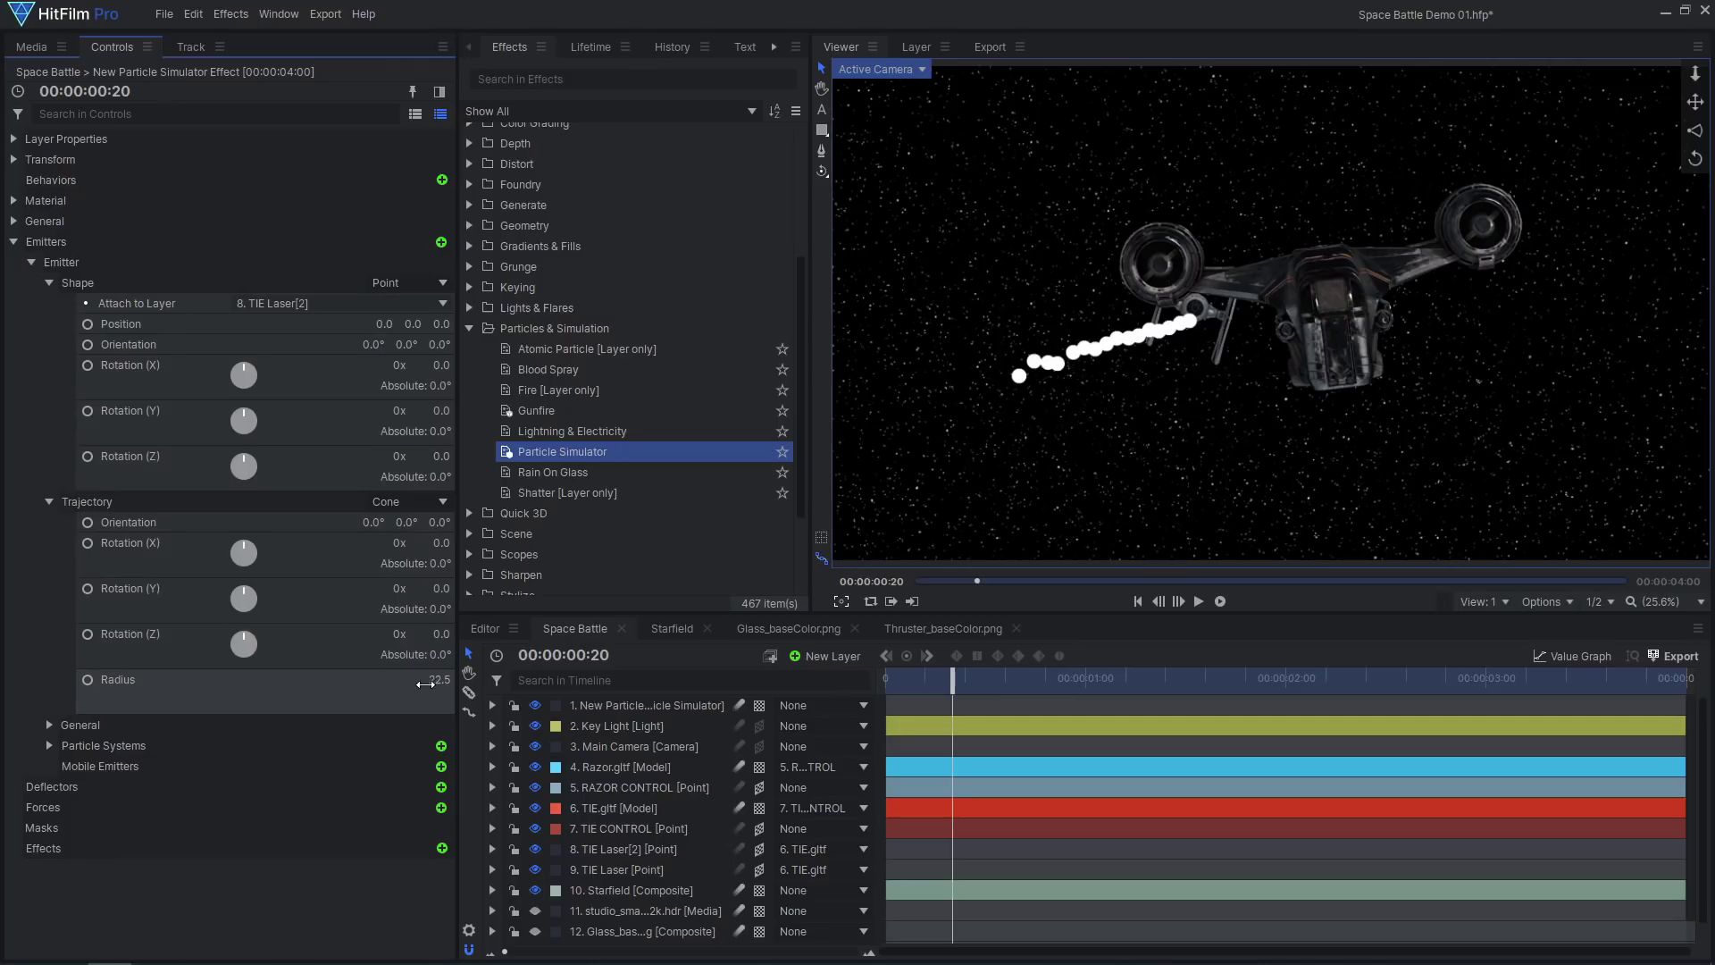
drag(425, 683, 375, 683)
key(space)
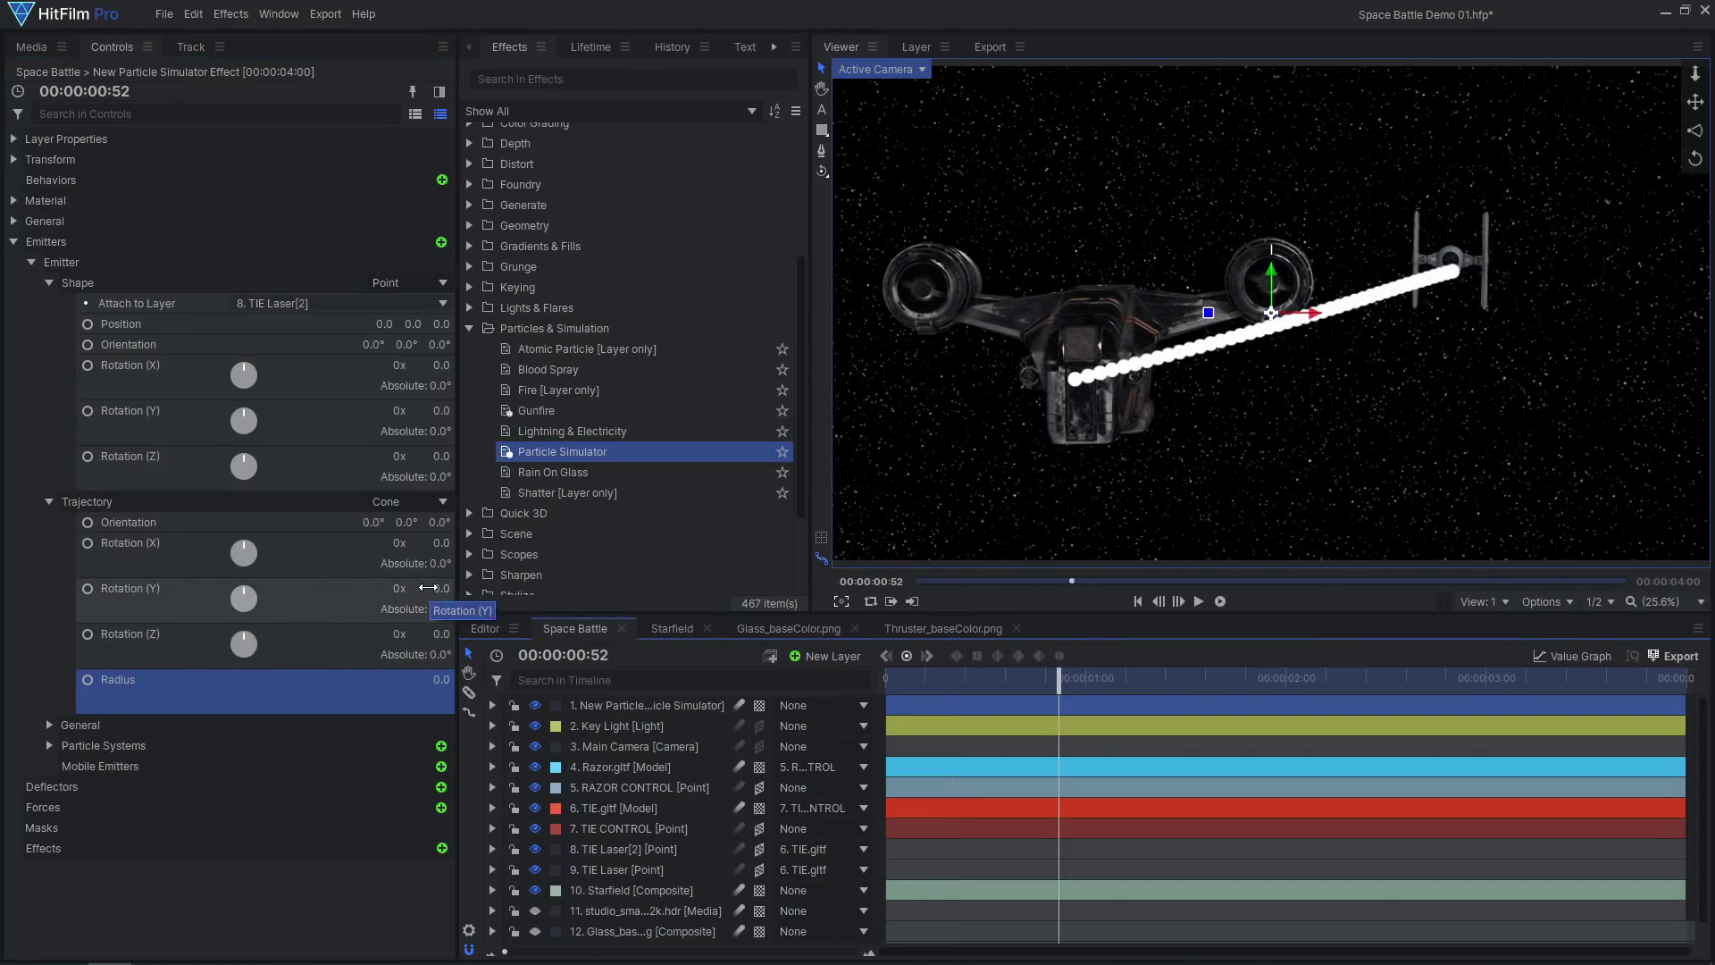
click(428, 588)
text(90)
key(Return)
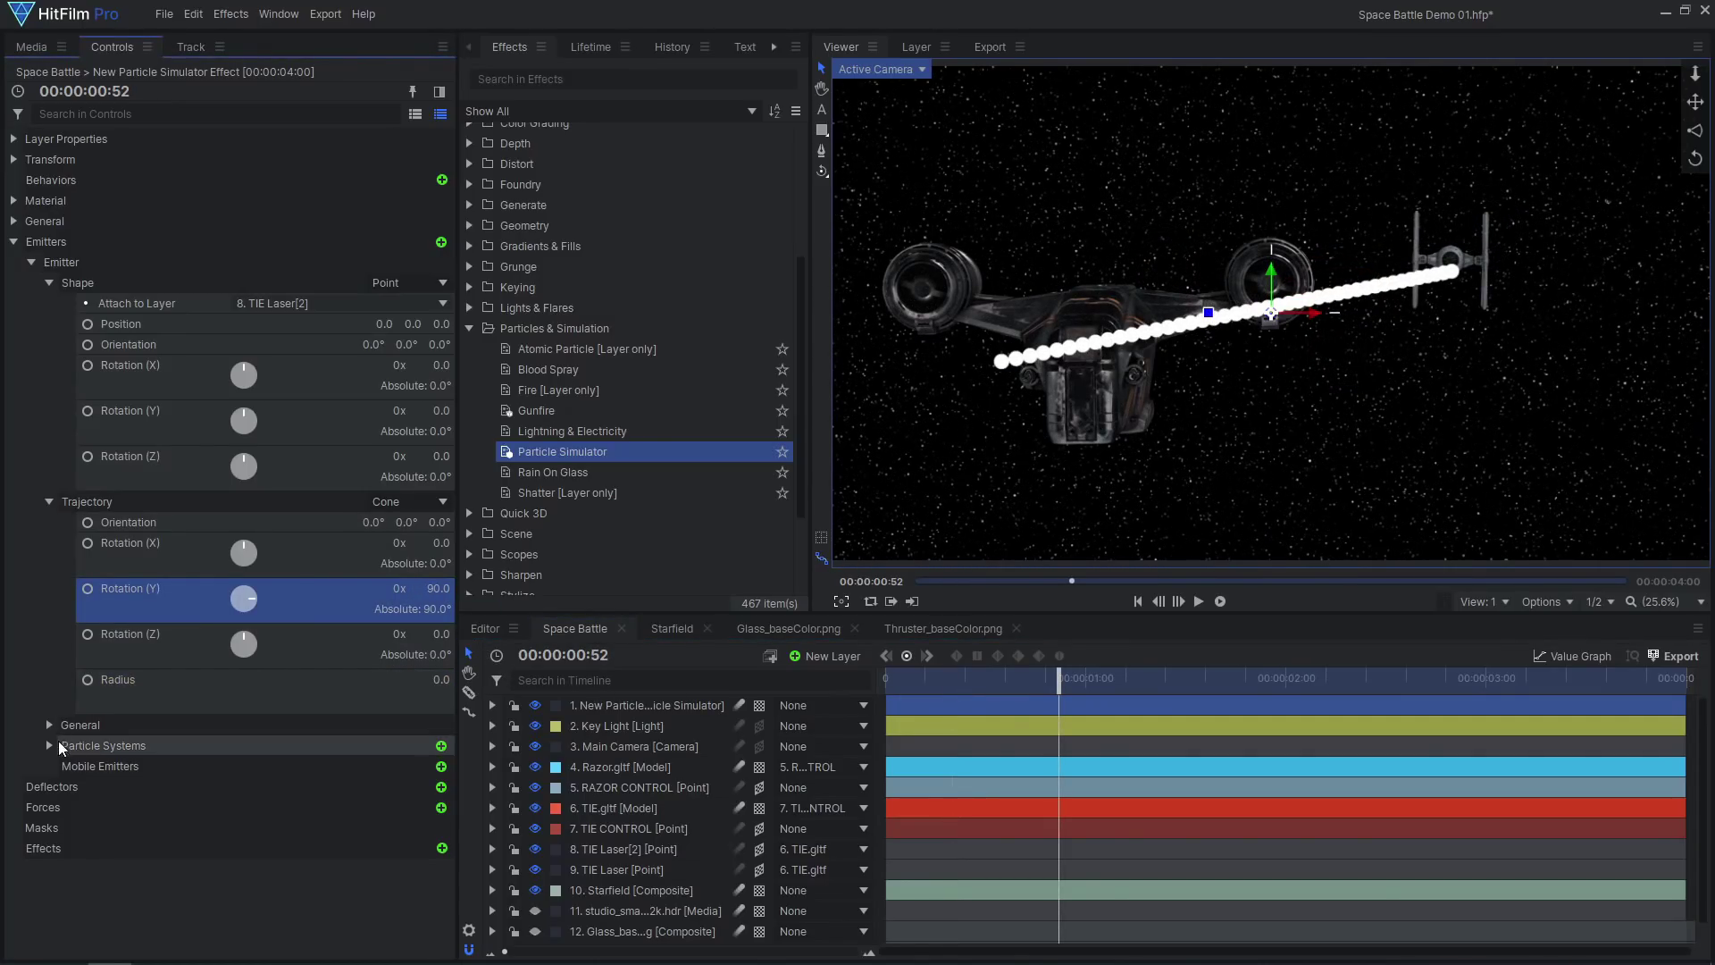
Set emission to 2 particles per second and particle speed to 30000.
click(52, 746)
click(67, 766)
click(85, 786)
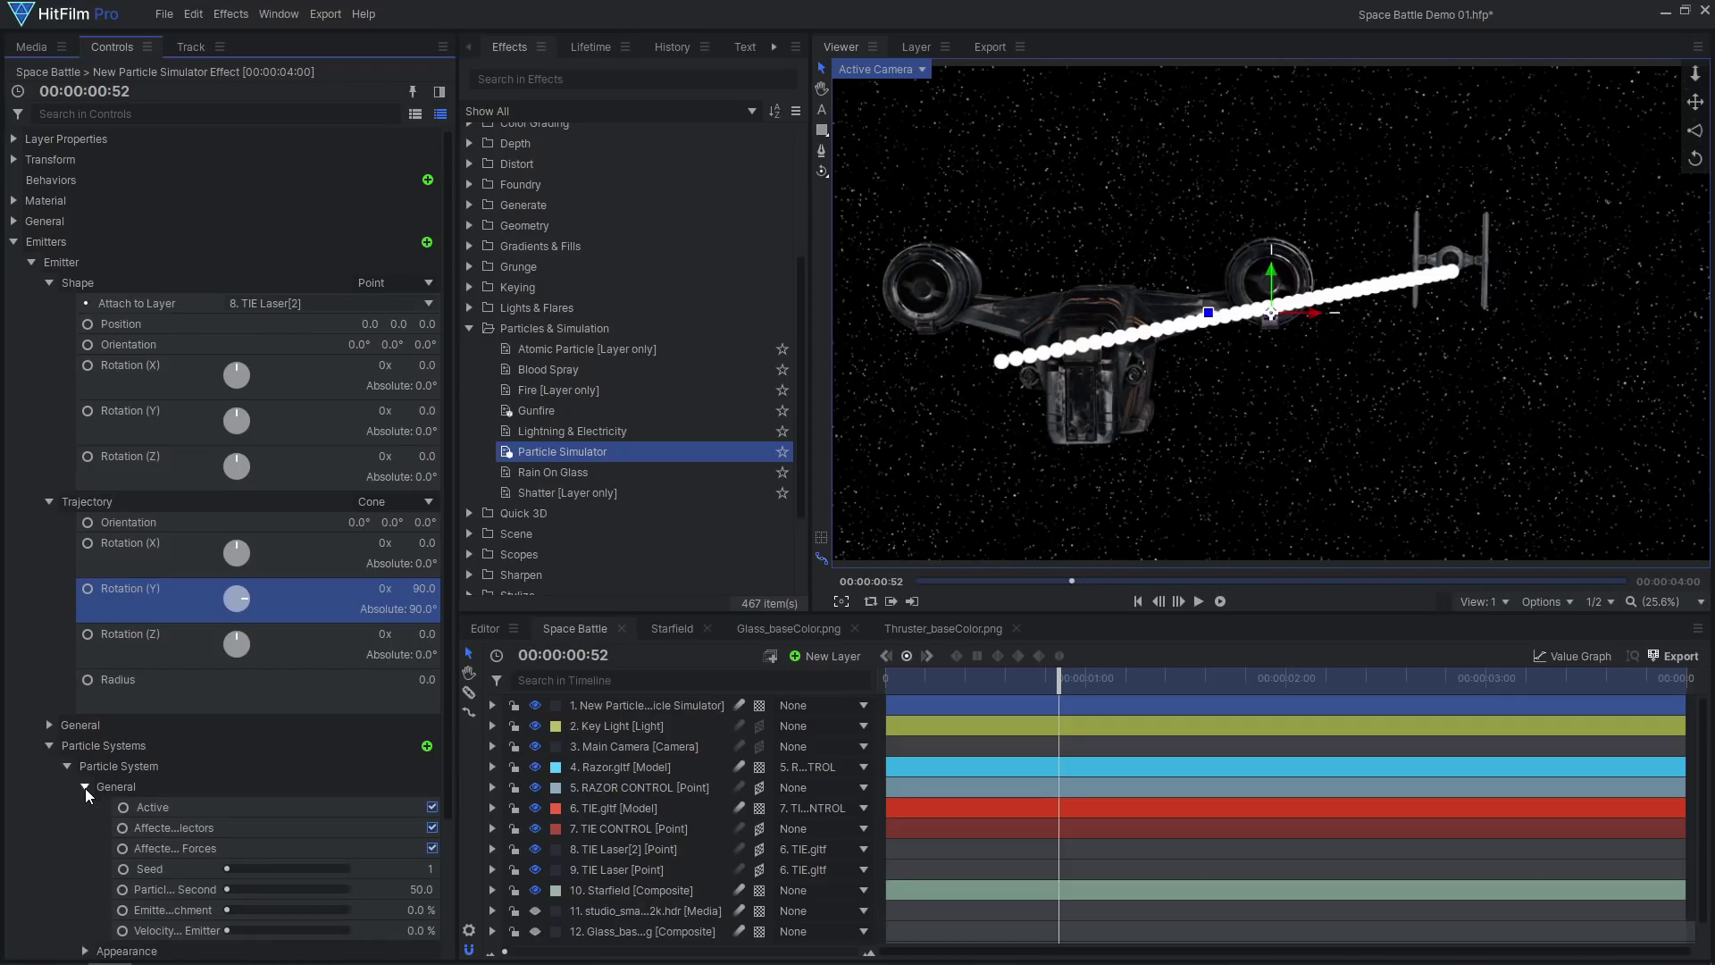
scroll(100, 792, down, 3)
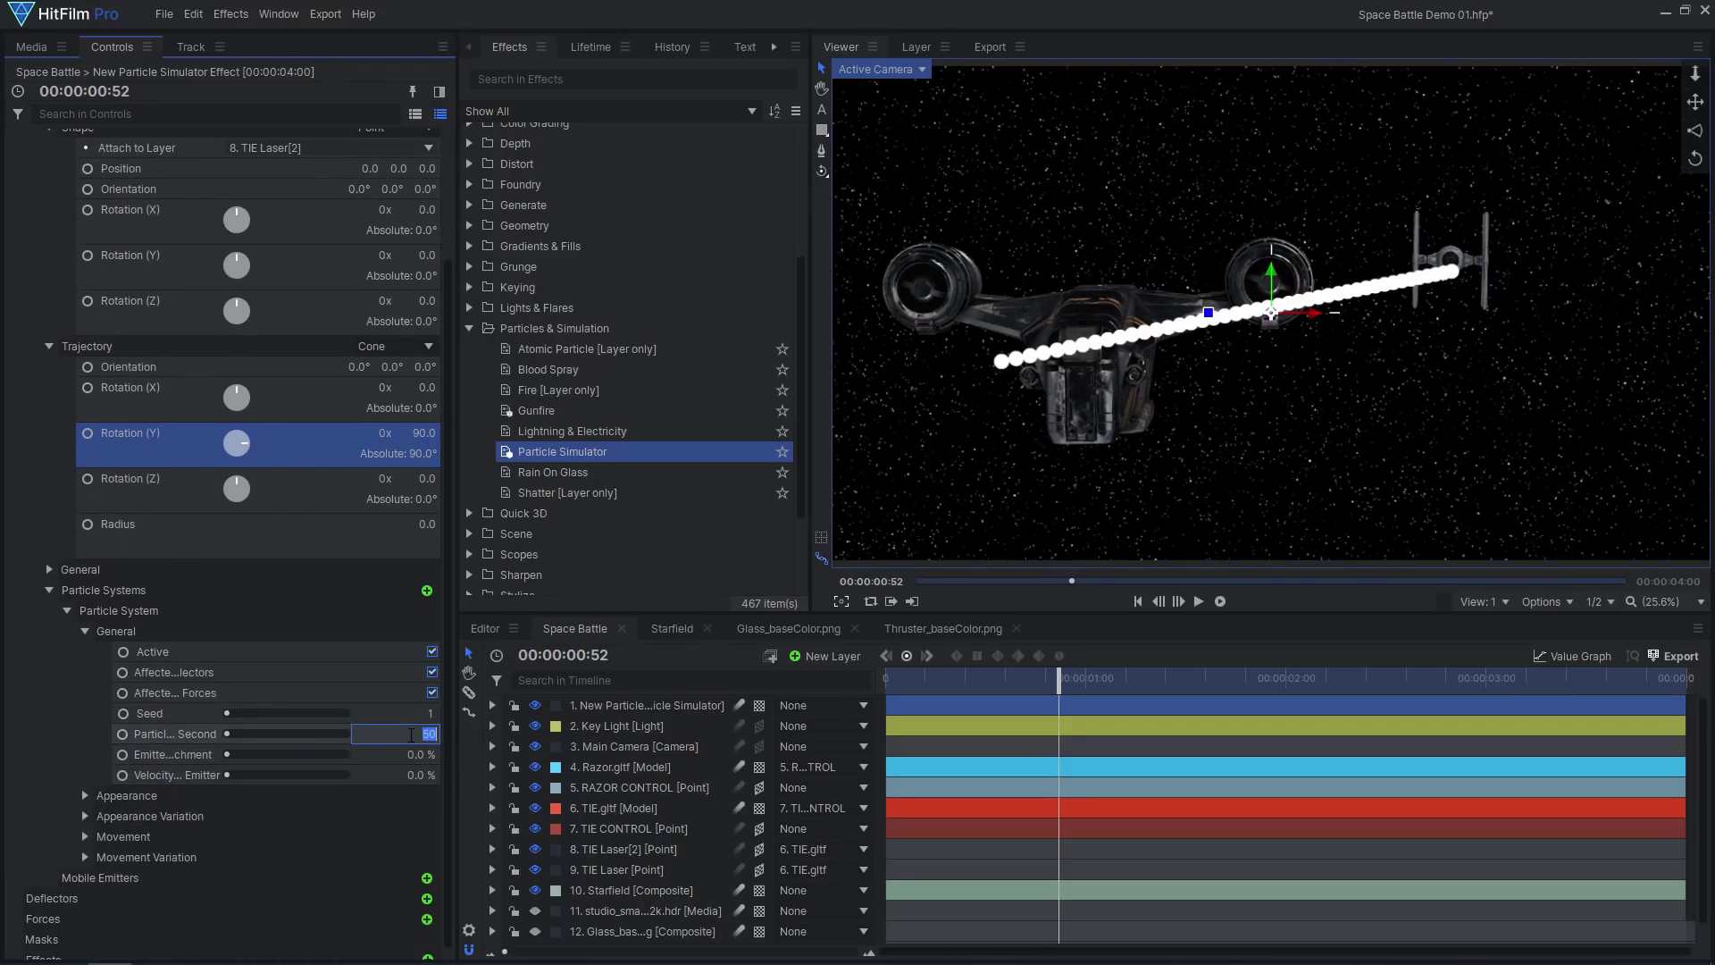
key(Return)
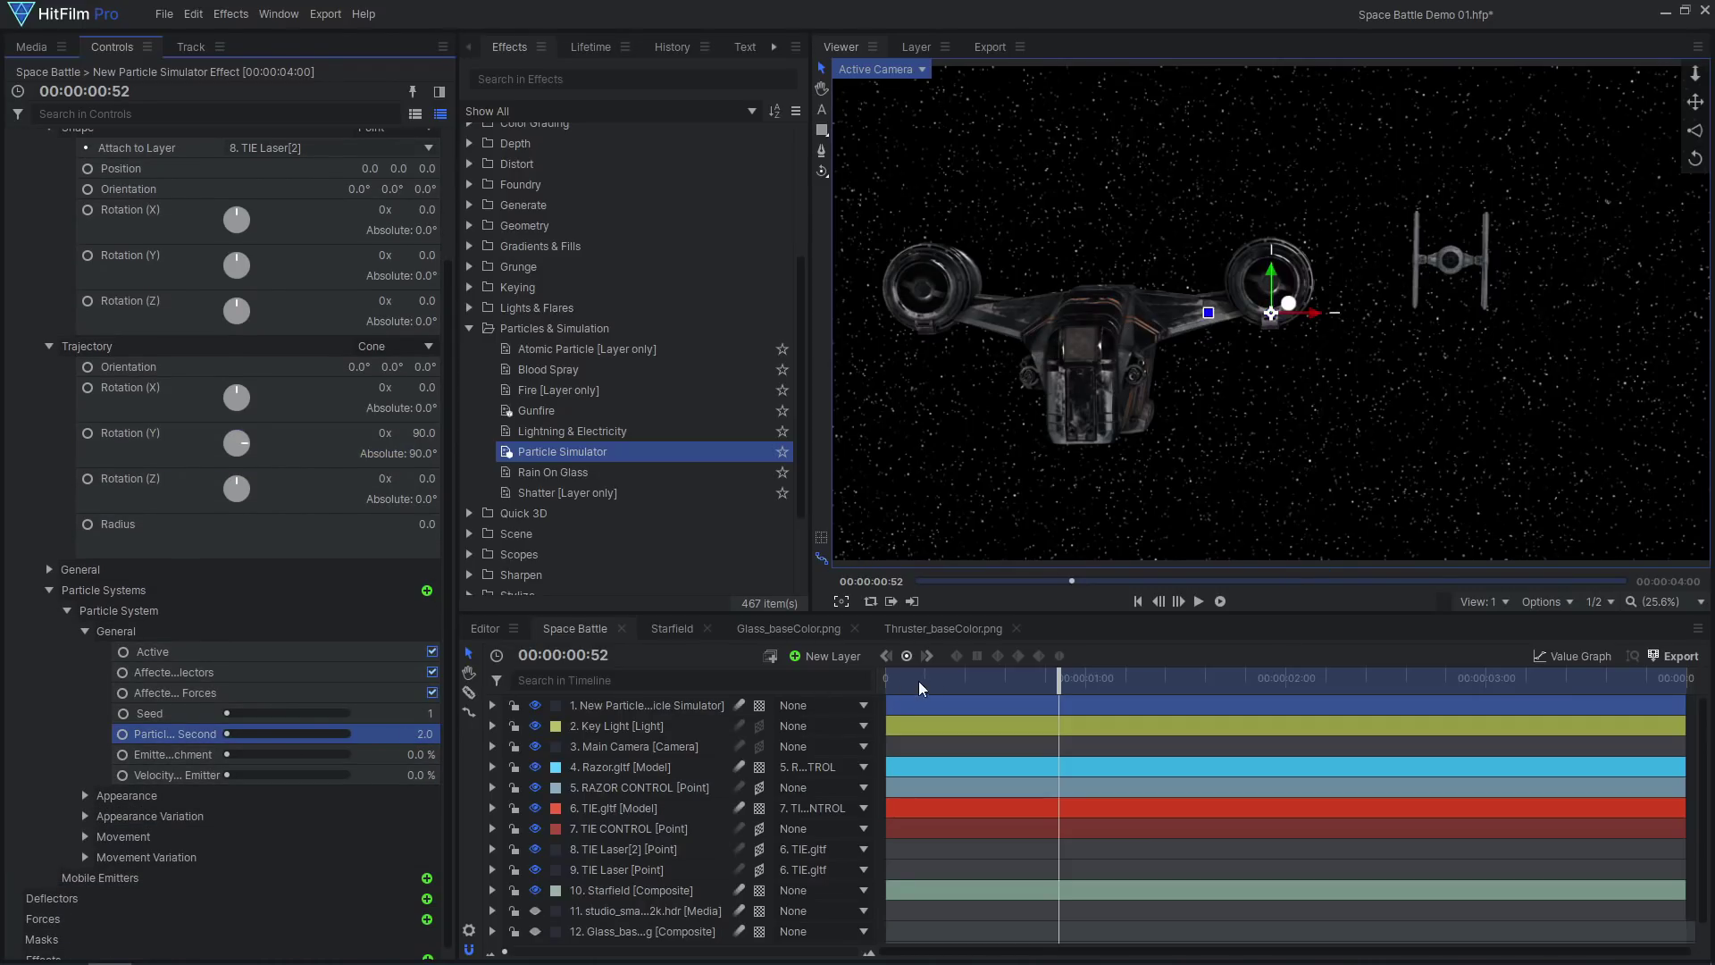
drag(922, 680, 1325, 681)
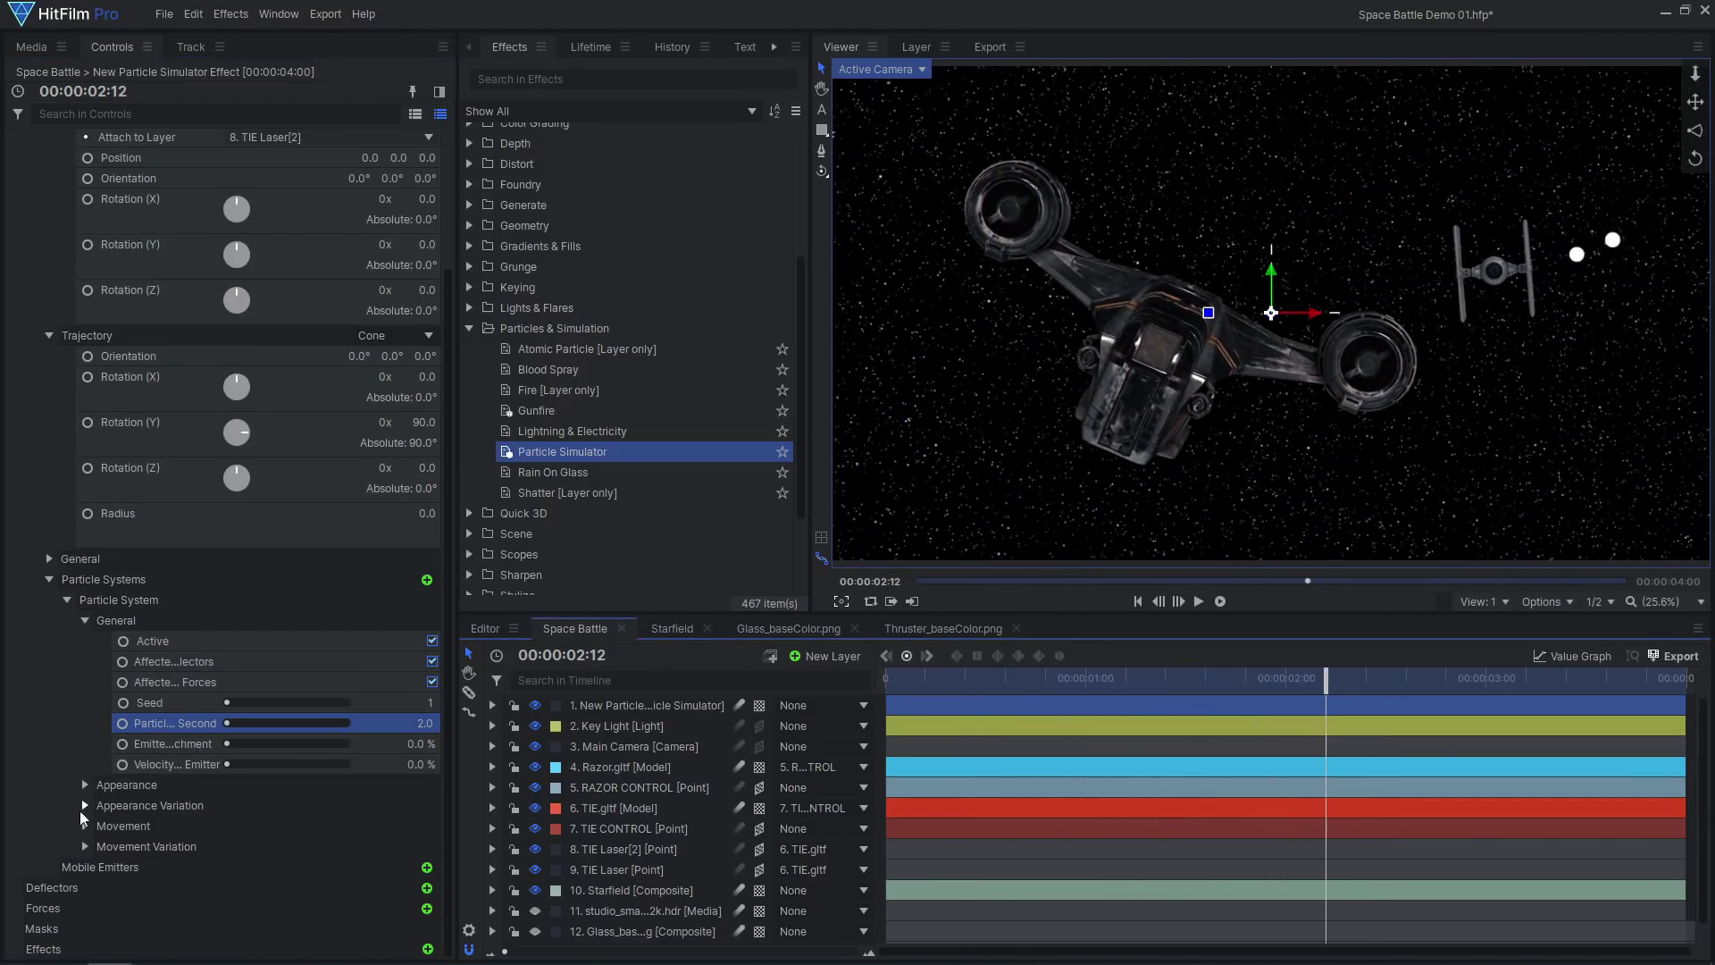
click(86, 836)
scroll(181, 755, down, 3)
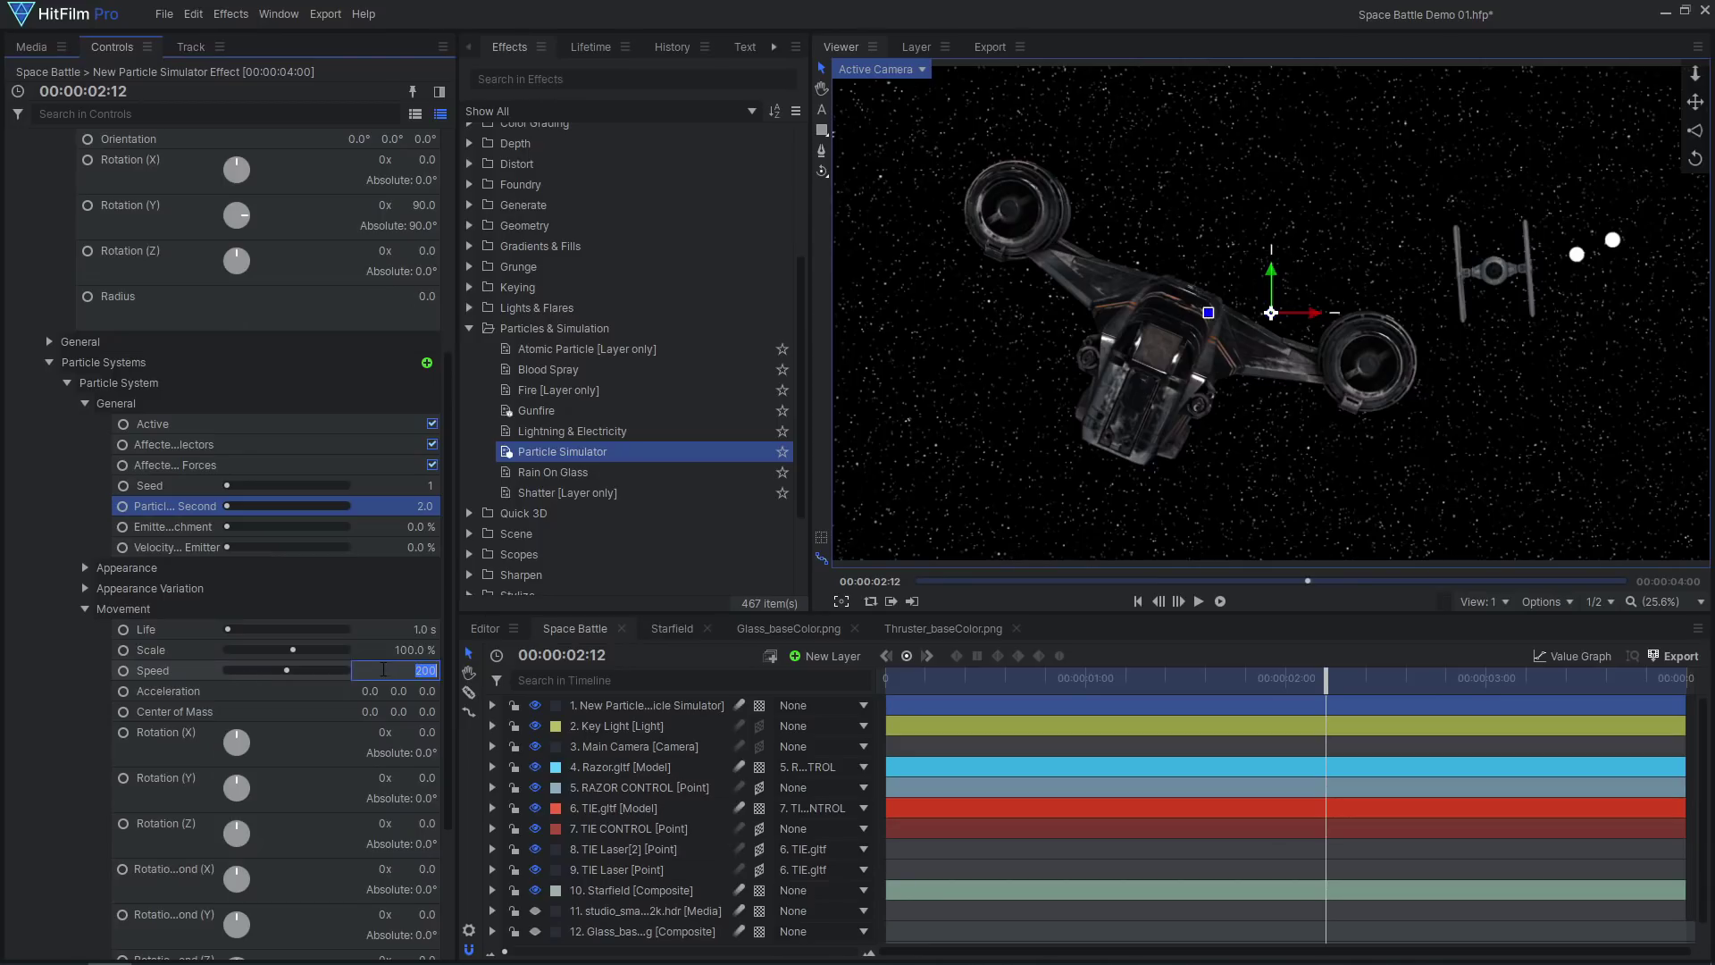
key(Return)
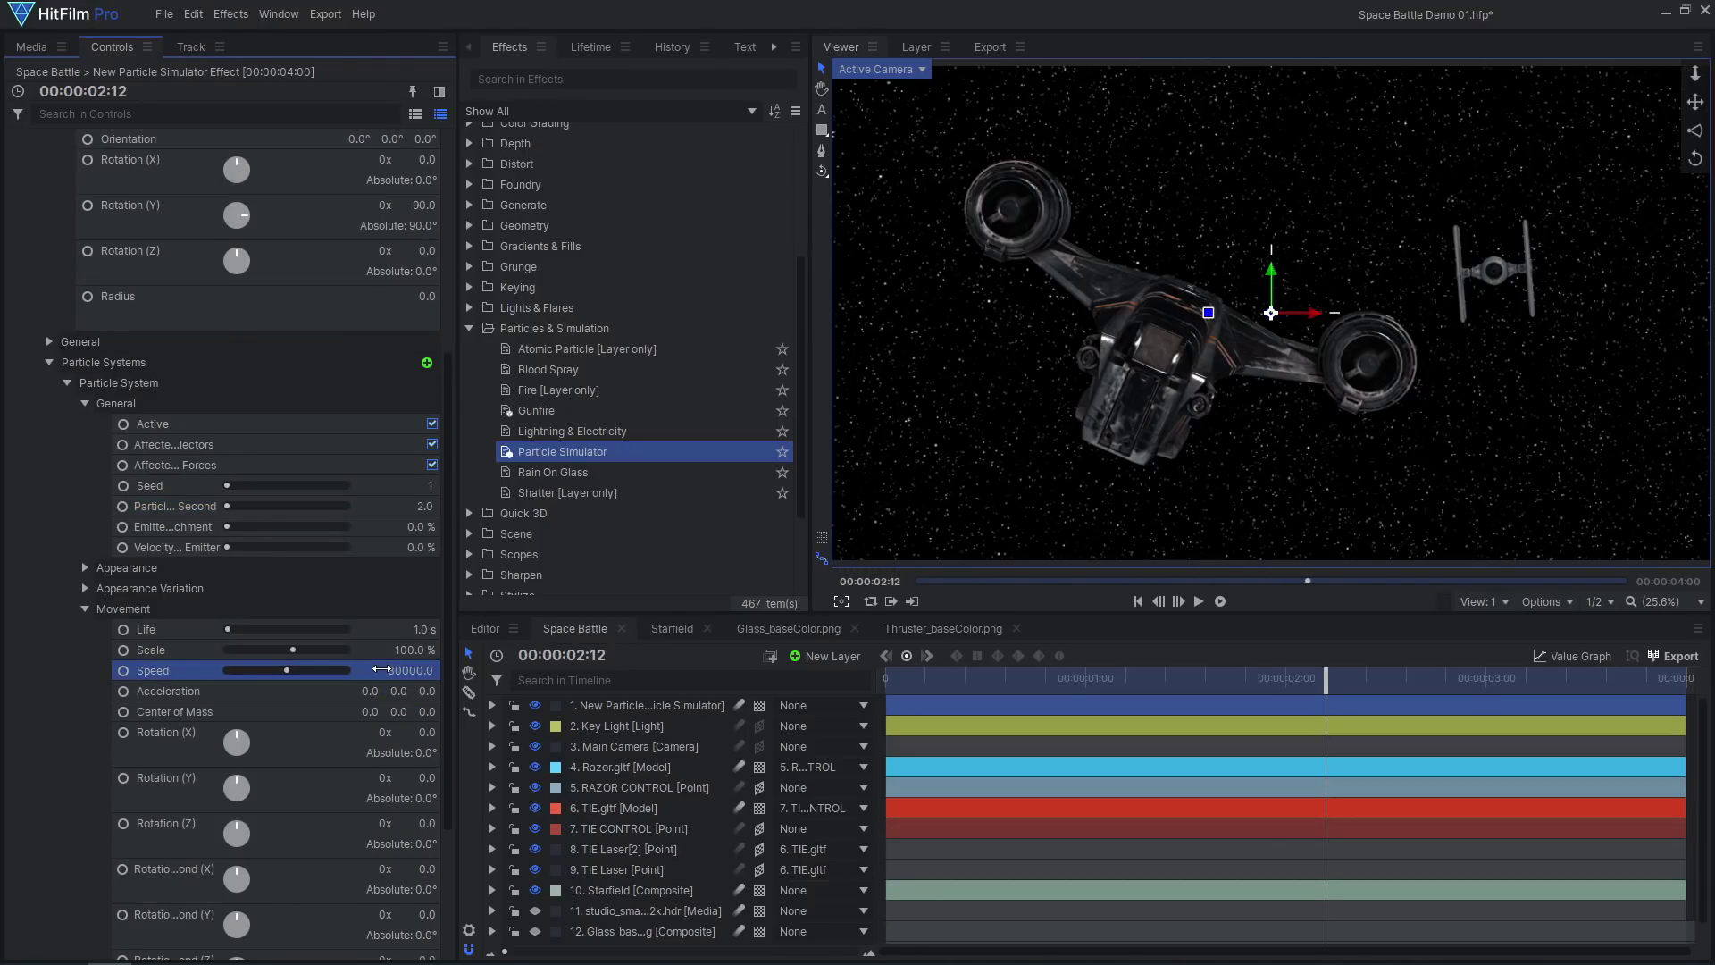
drag(915, 684, 1305, 671)
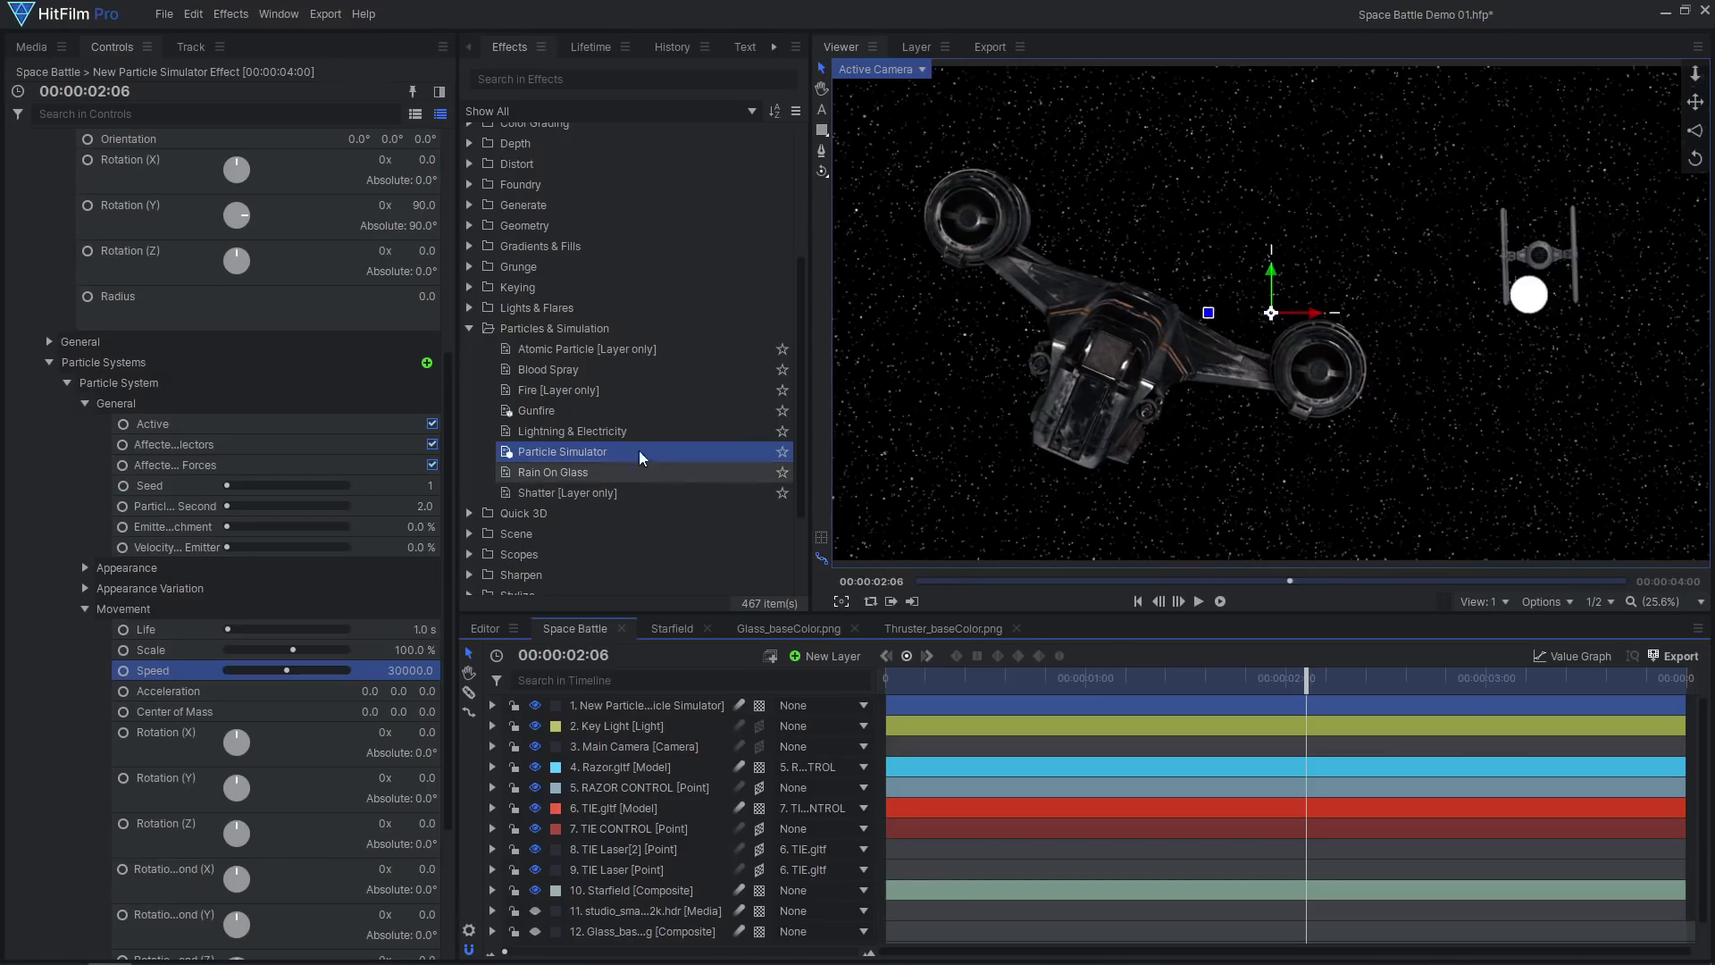
Import Laser_Model_01.obj from the 2_Effect Demo folder as a 3D model.
click(32, 47)
click(92, 81)
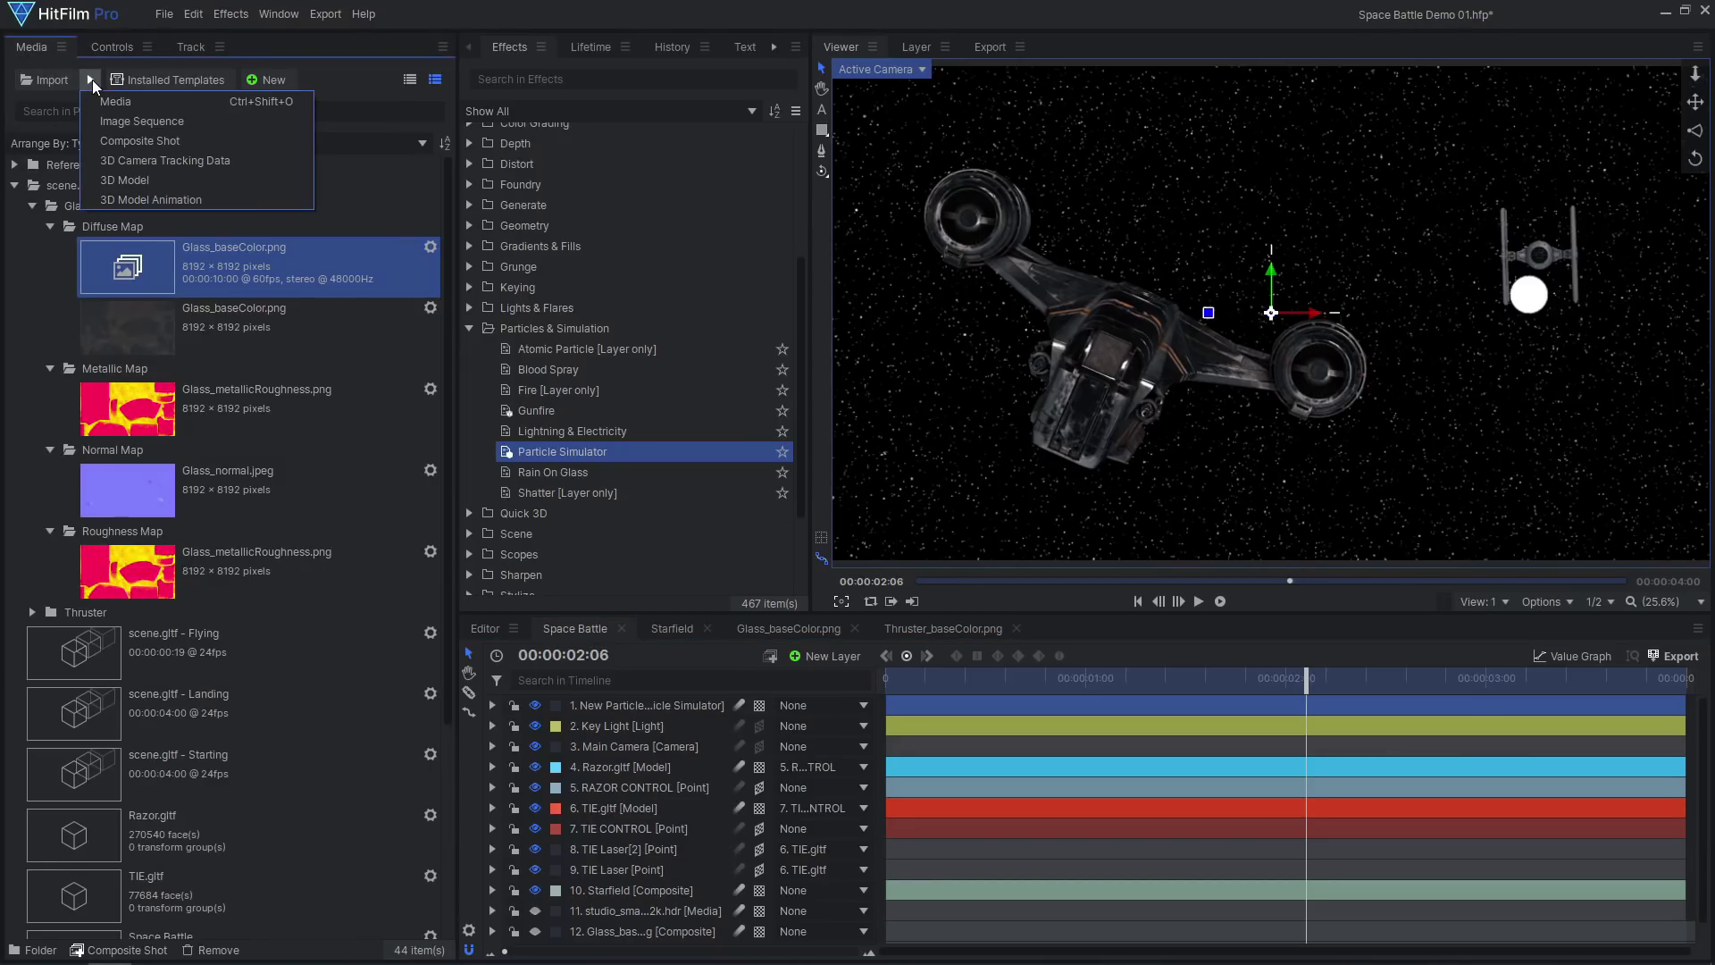
click(126, 178)
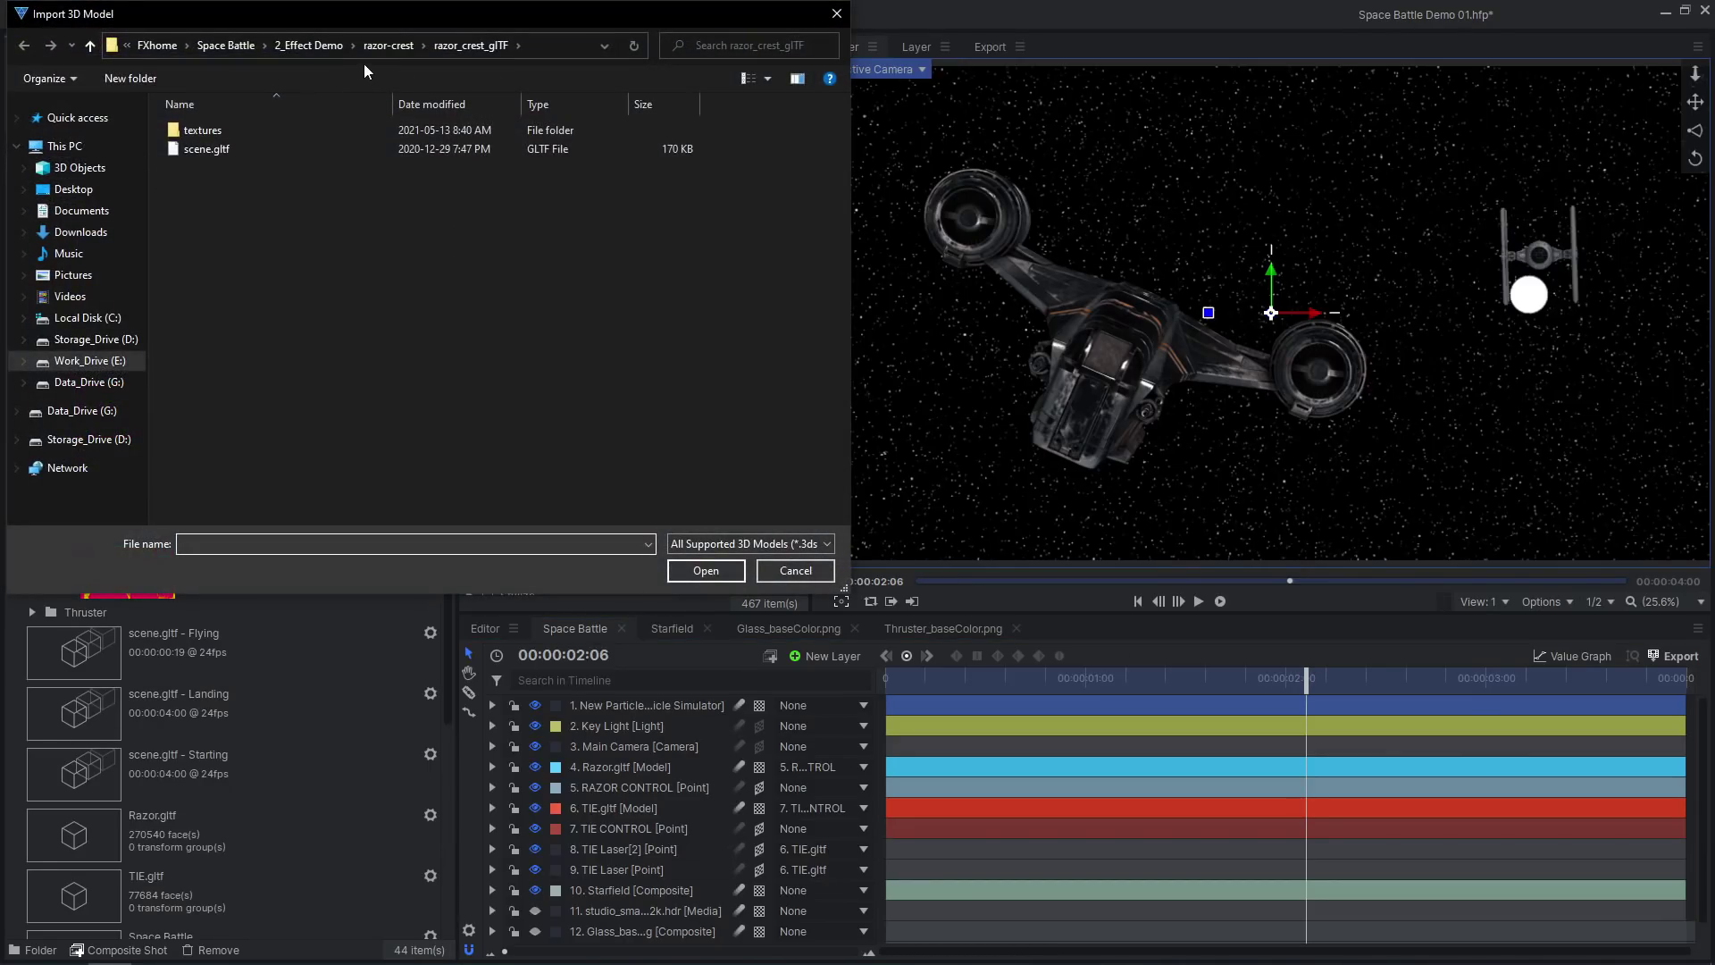
click(329, 48)
click(294, 168)
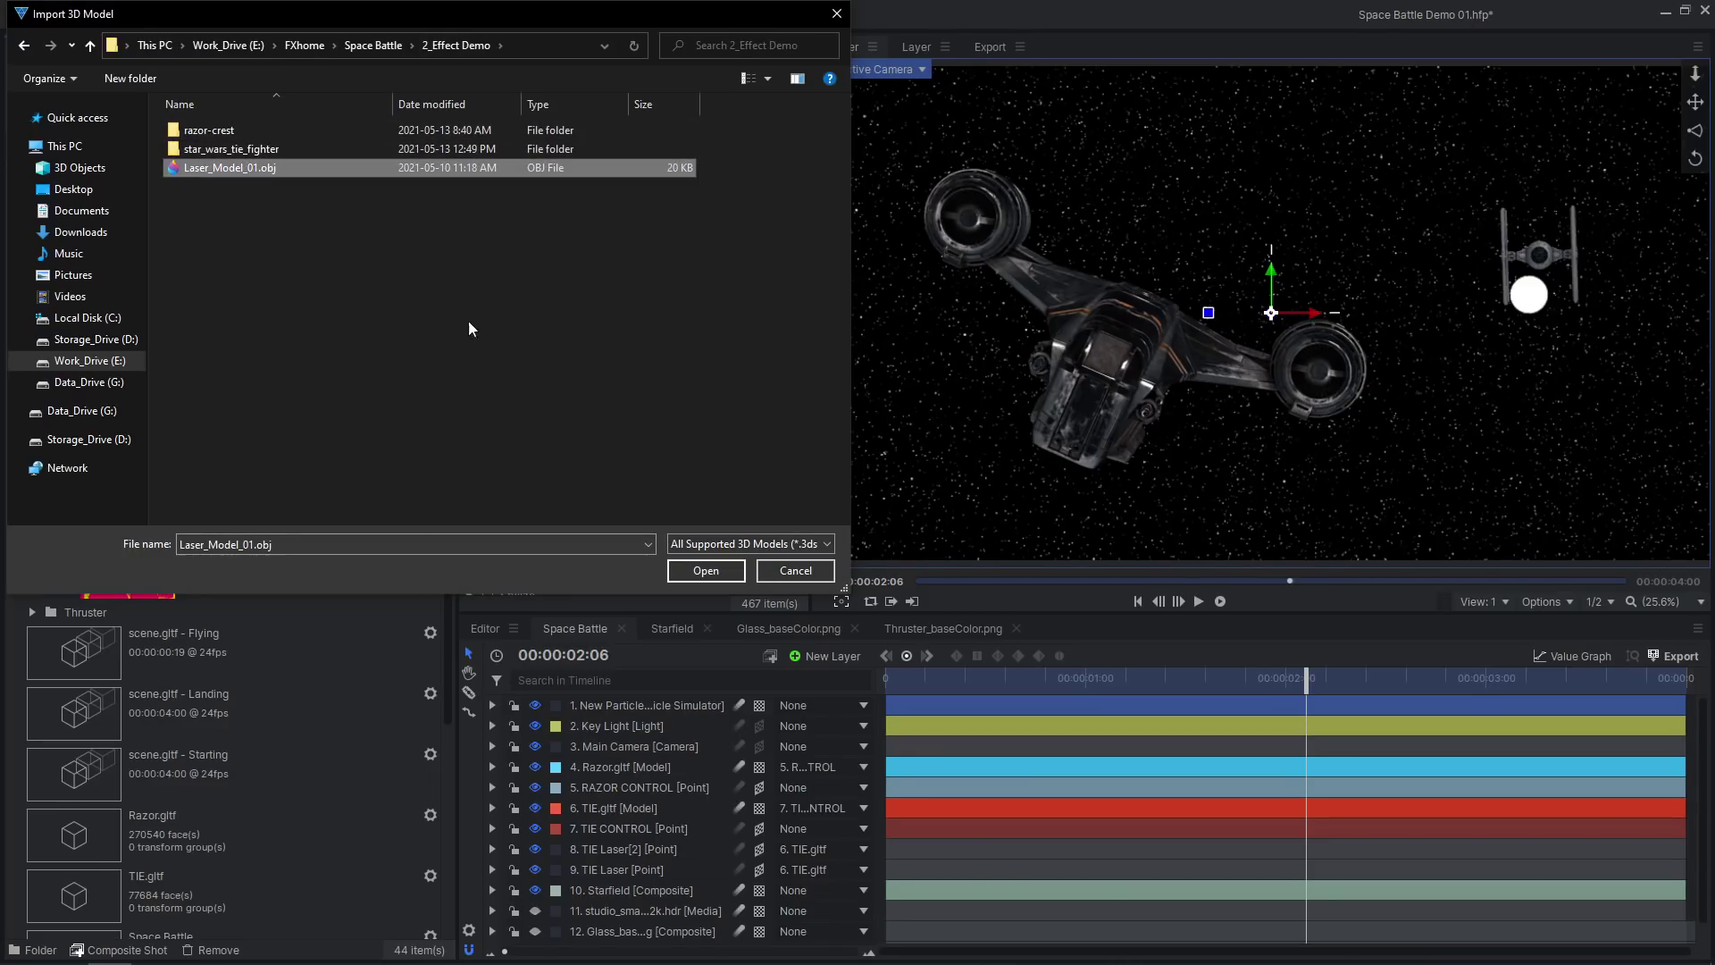
click(722, 572)
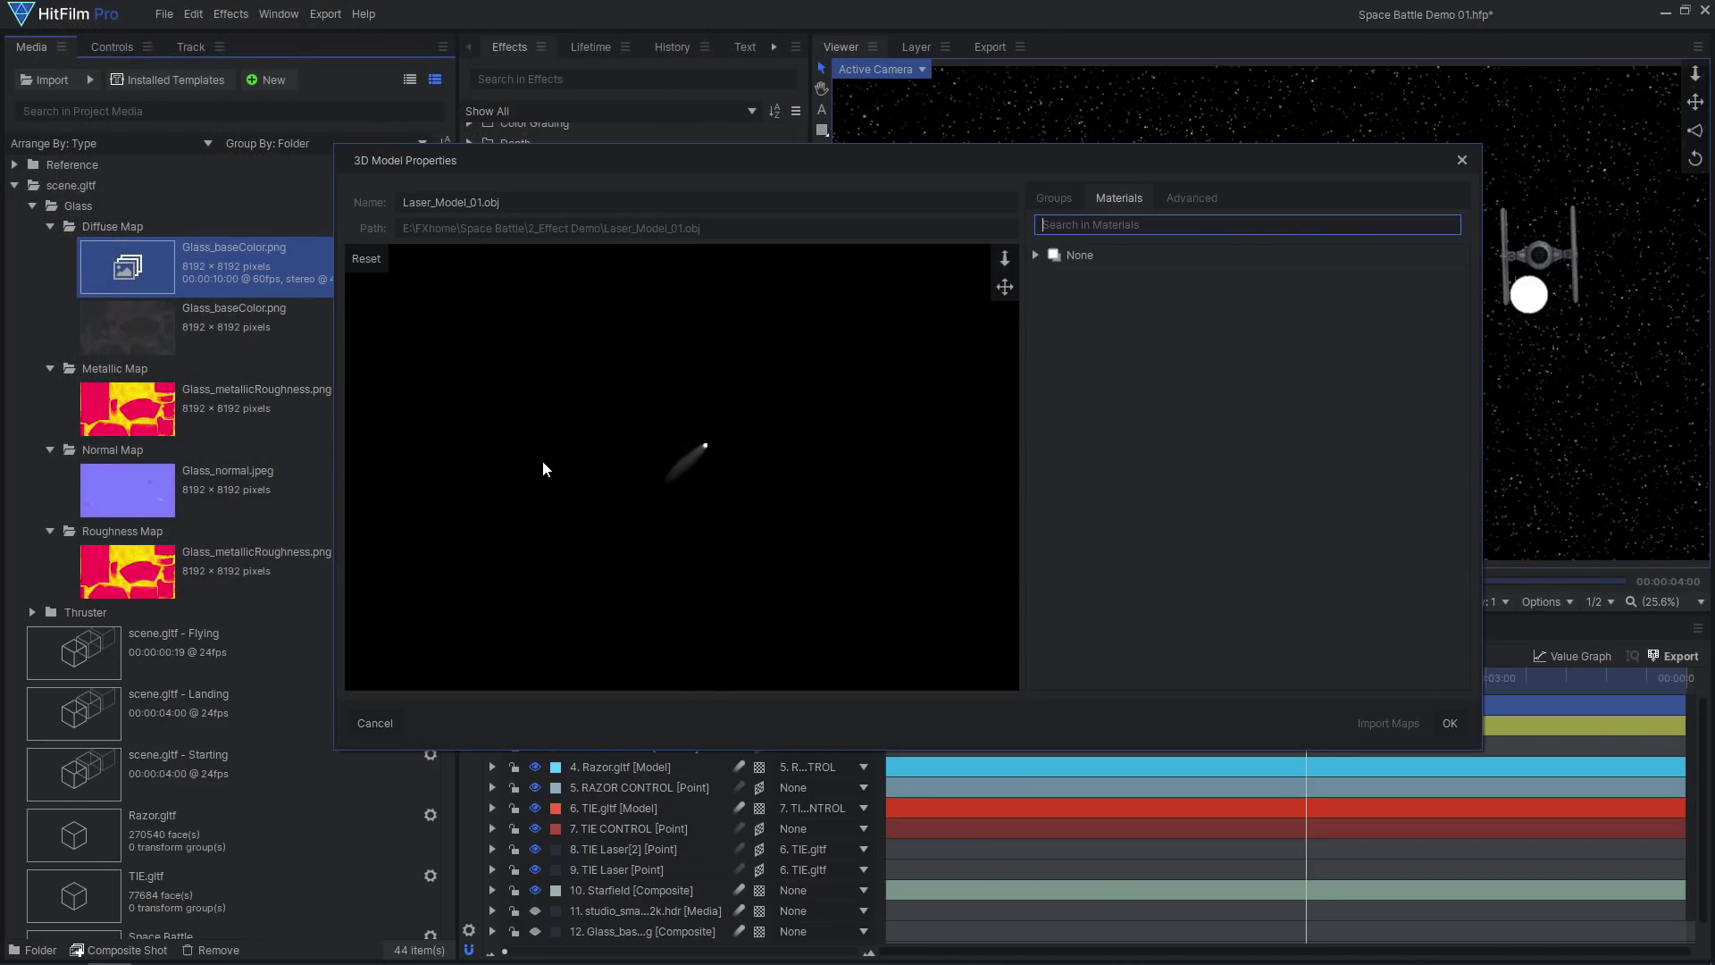
Set the laser material's diffuse and emissive colours to pure white.
click(1035, 255)
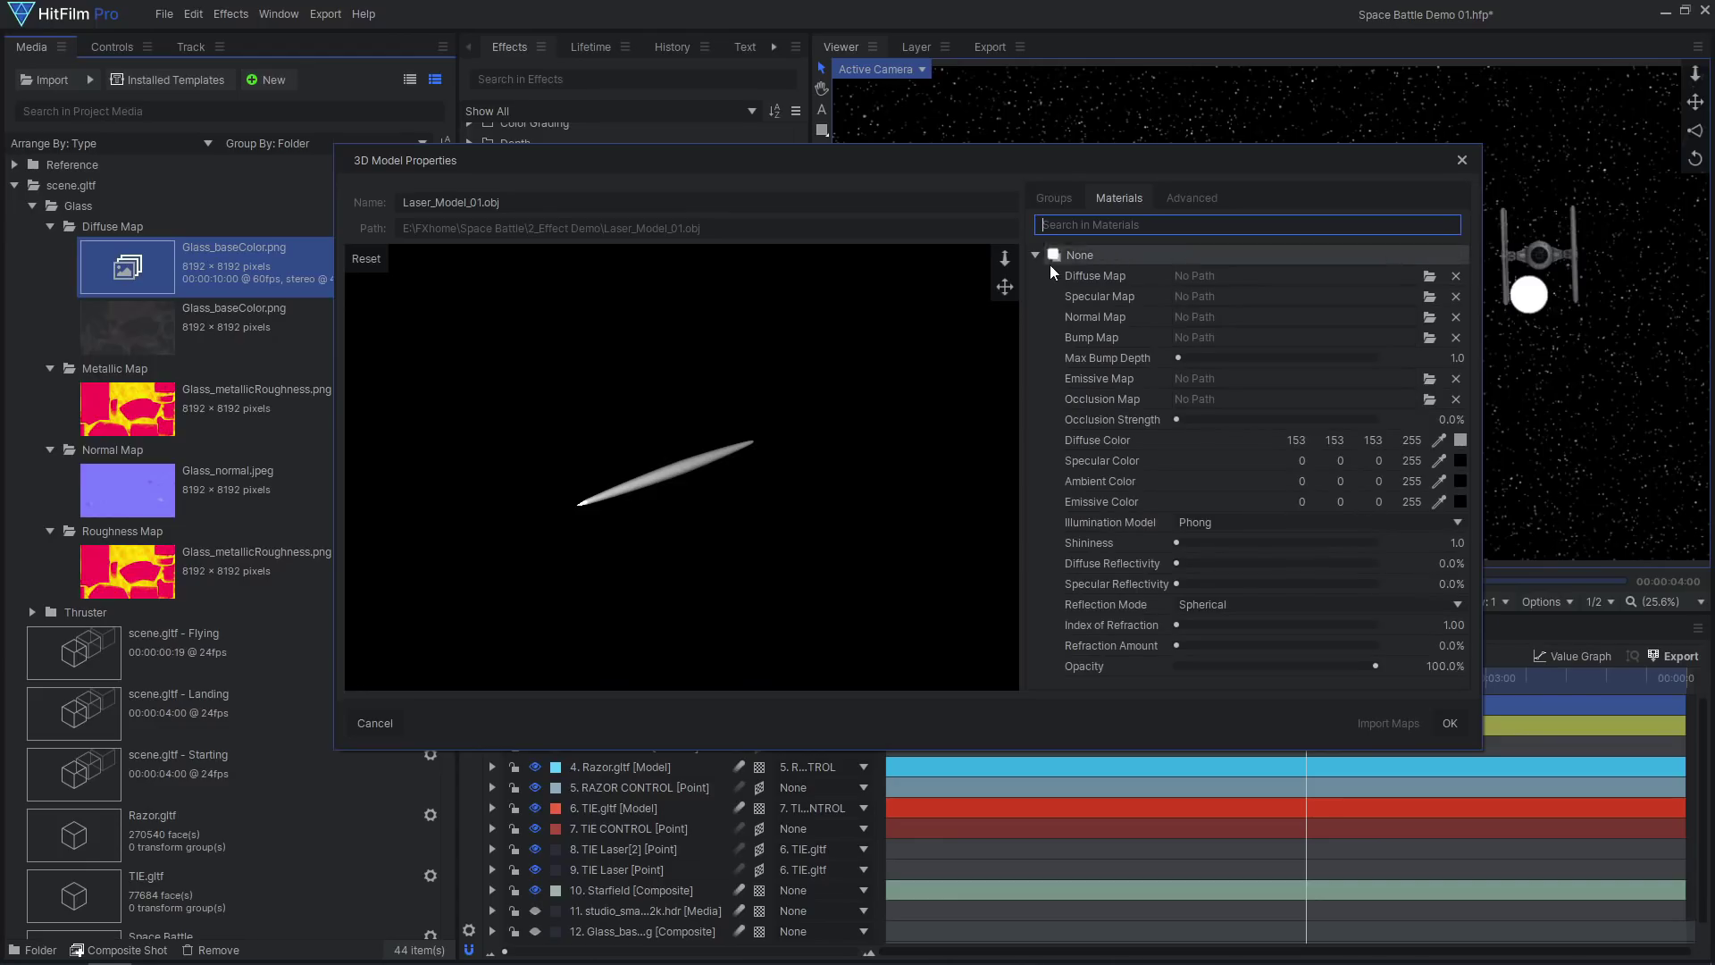
click(1461, 439)
click(1103, 268)
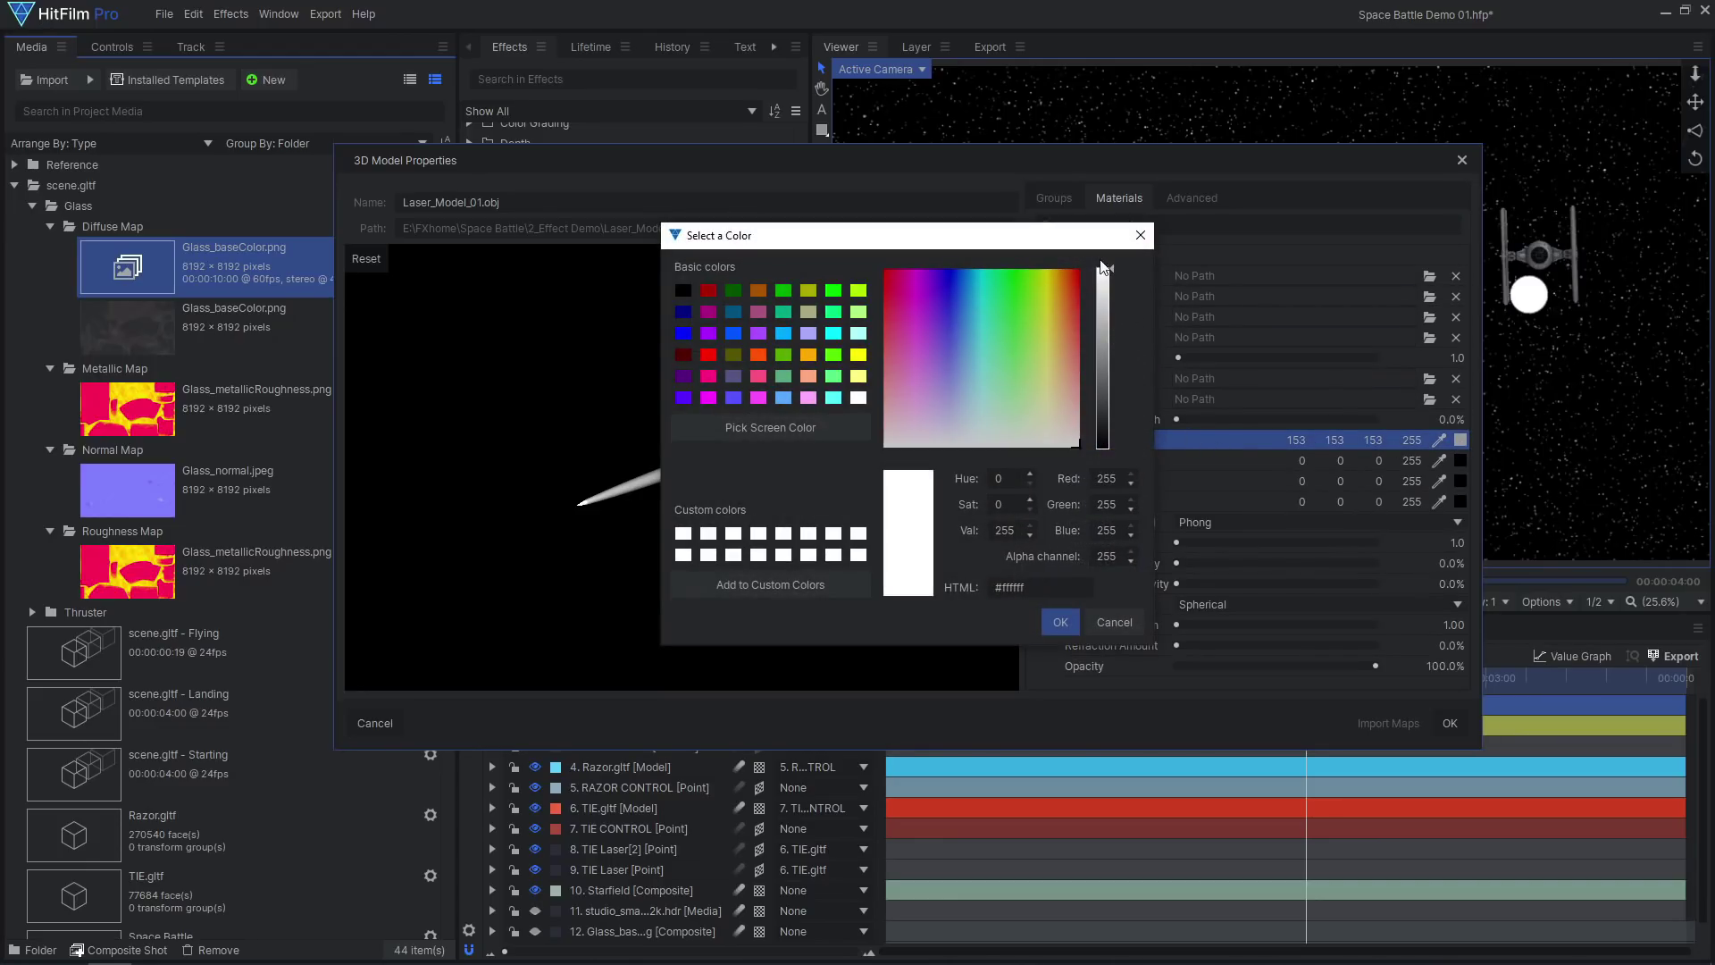
click(1060, 623)
click(1437, 501)
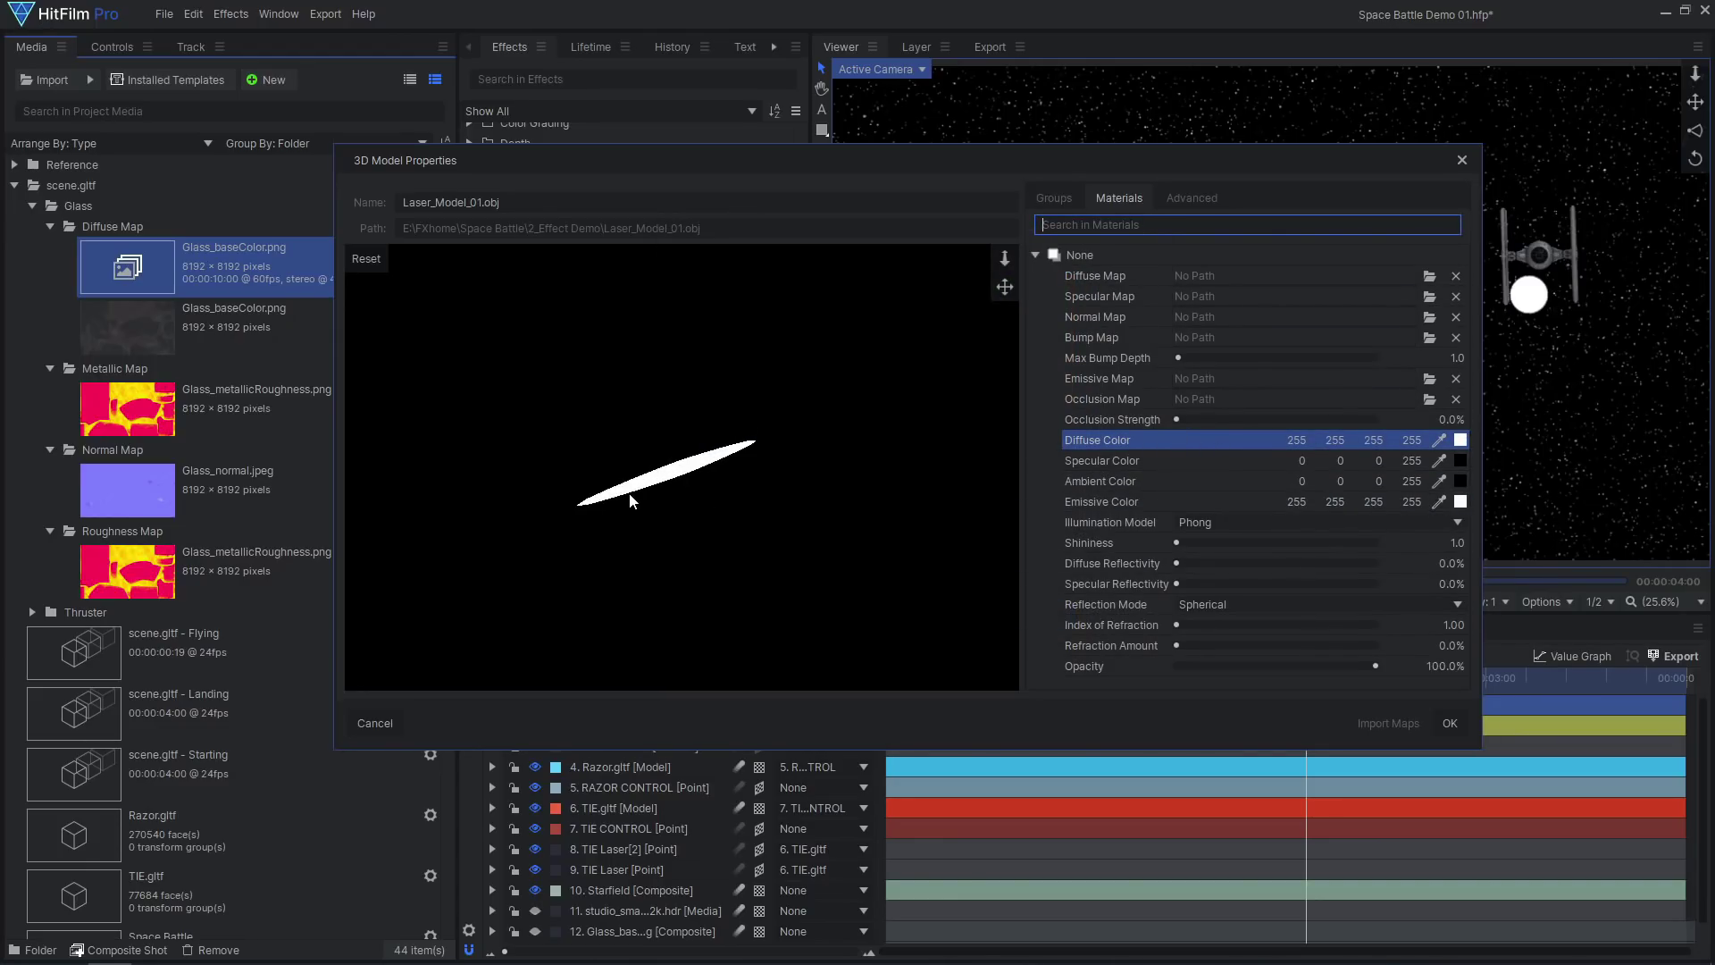
drag(629, 496, 544, 415)
Import Laser_Model_01.obj, place it in the scene as a layer, and hide it.
click(1446, 724)
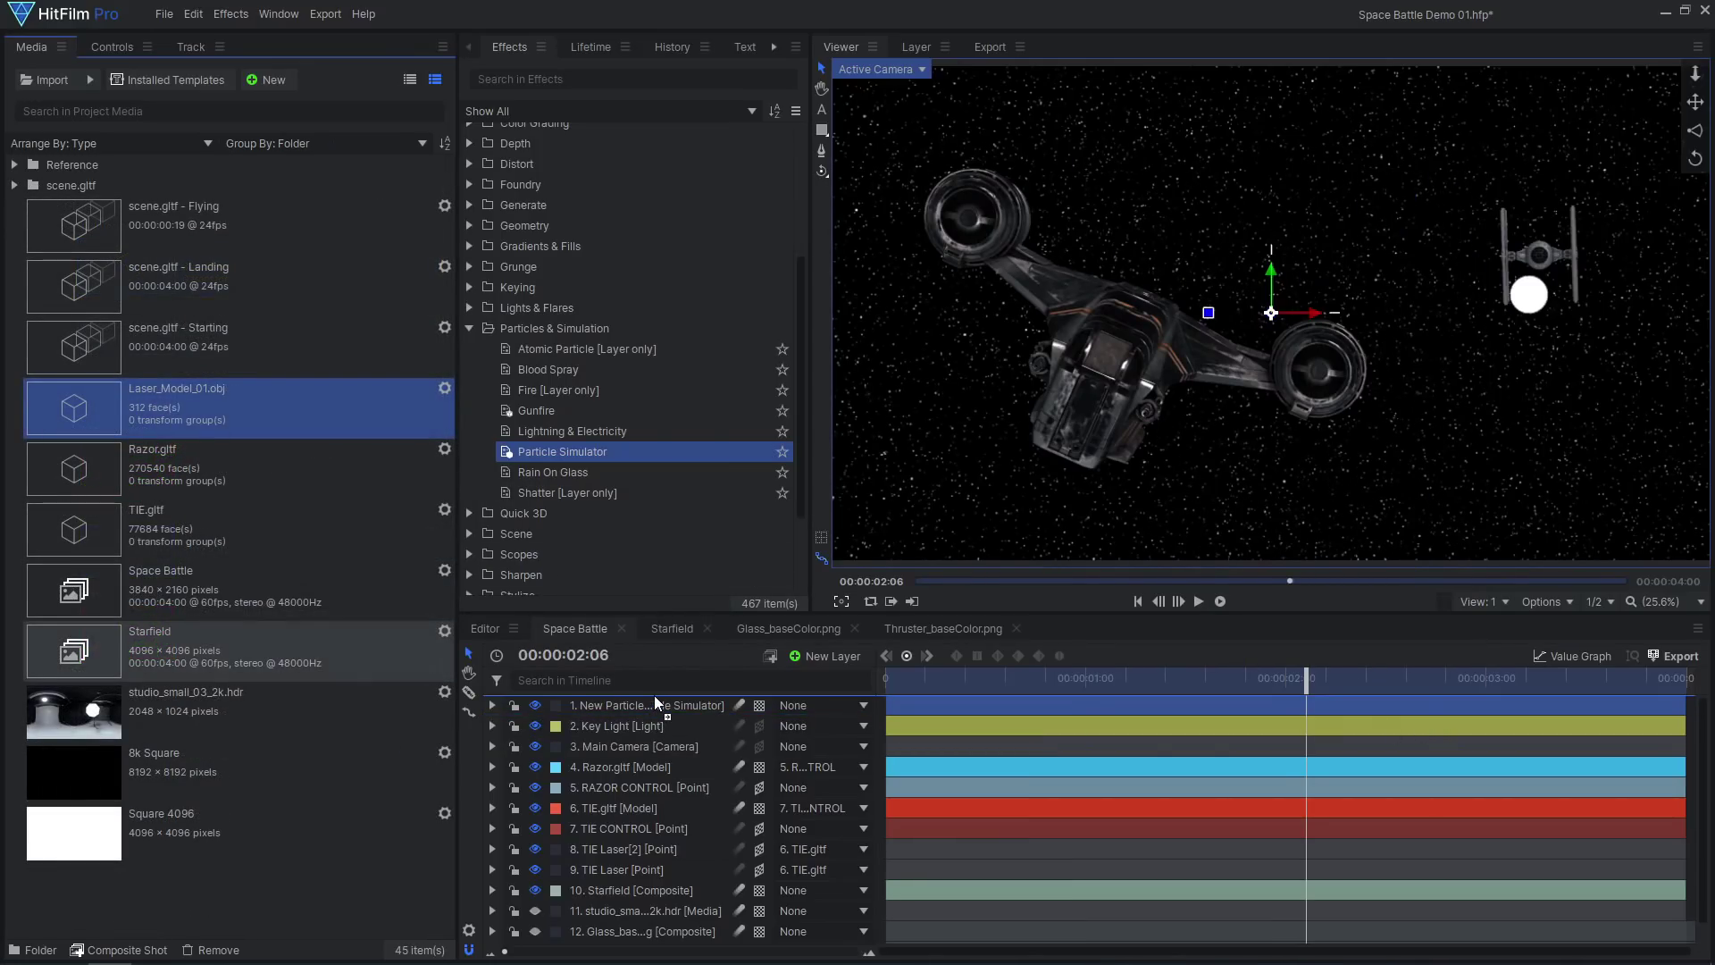
drag(654, 695, 654, 695)
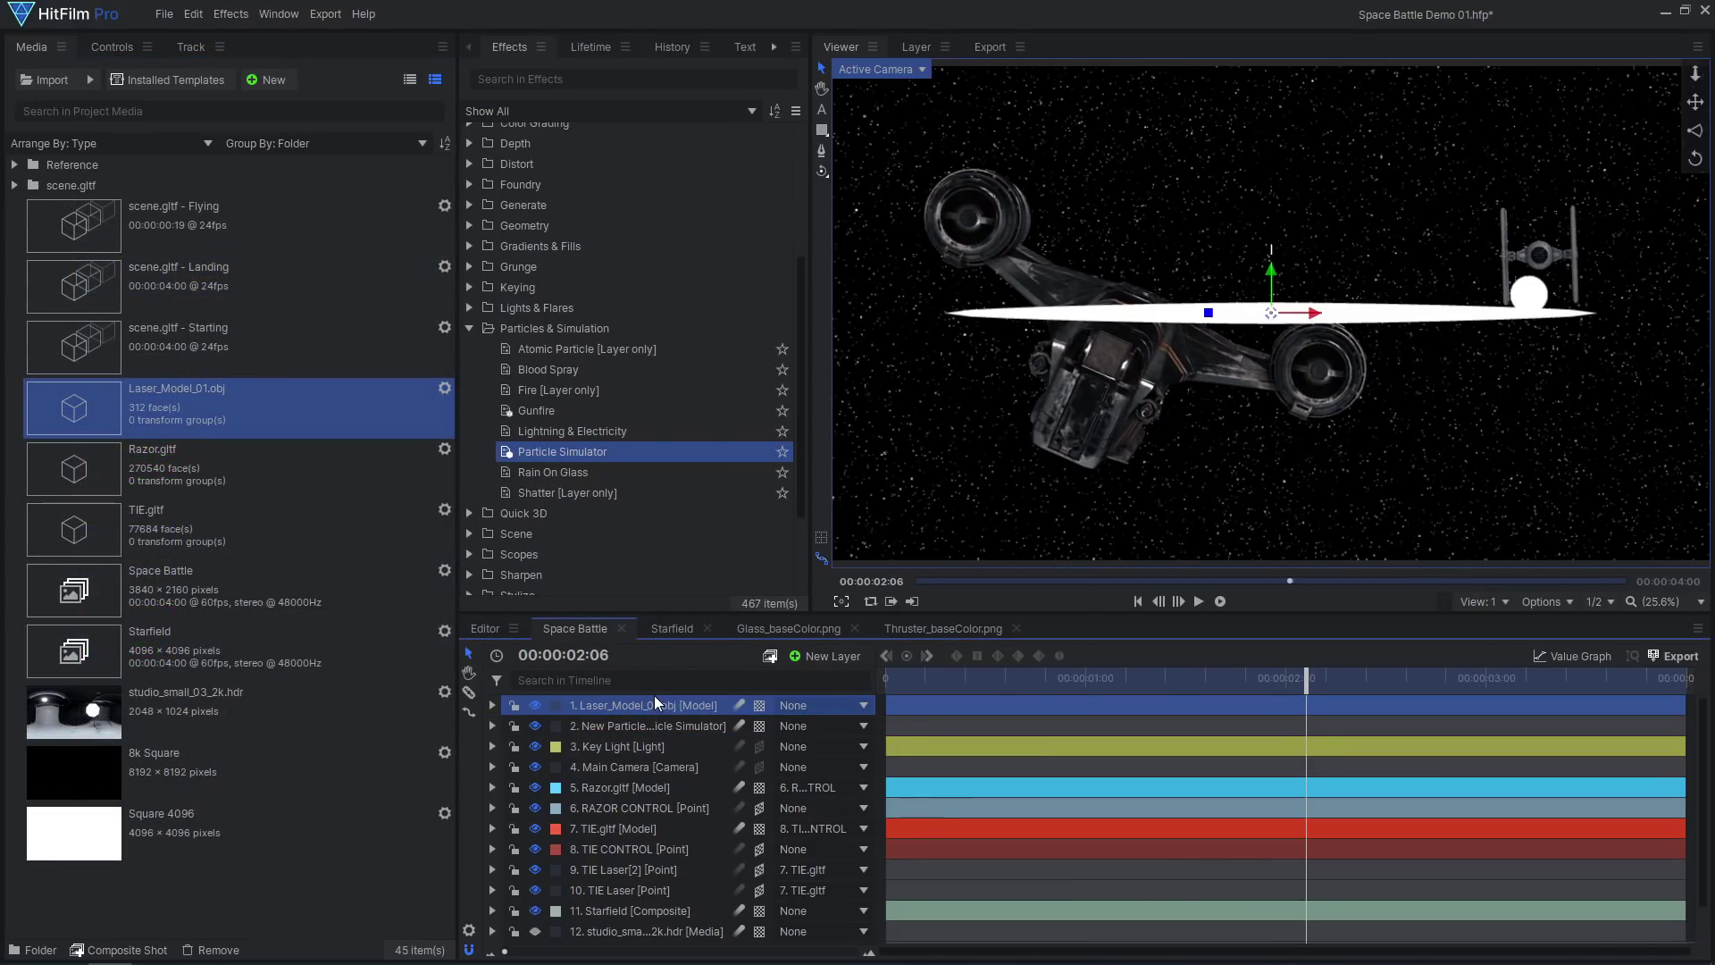
click(538, 707)
Texture the particles with the Laser_Model_01.obj layer and align them to motion.
click(593, 726)
click(257, 661)
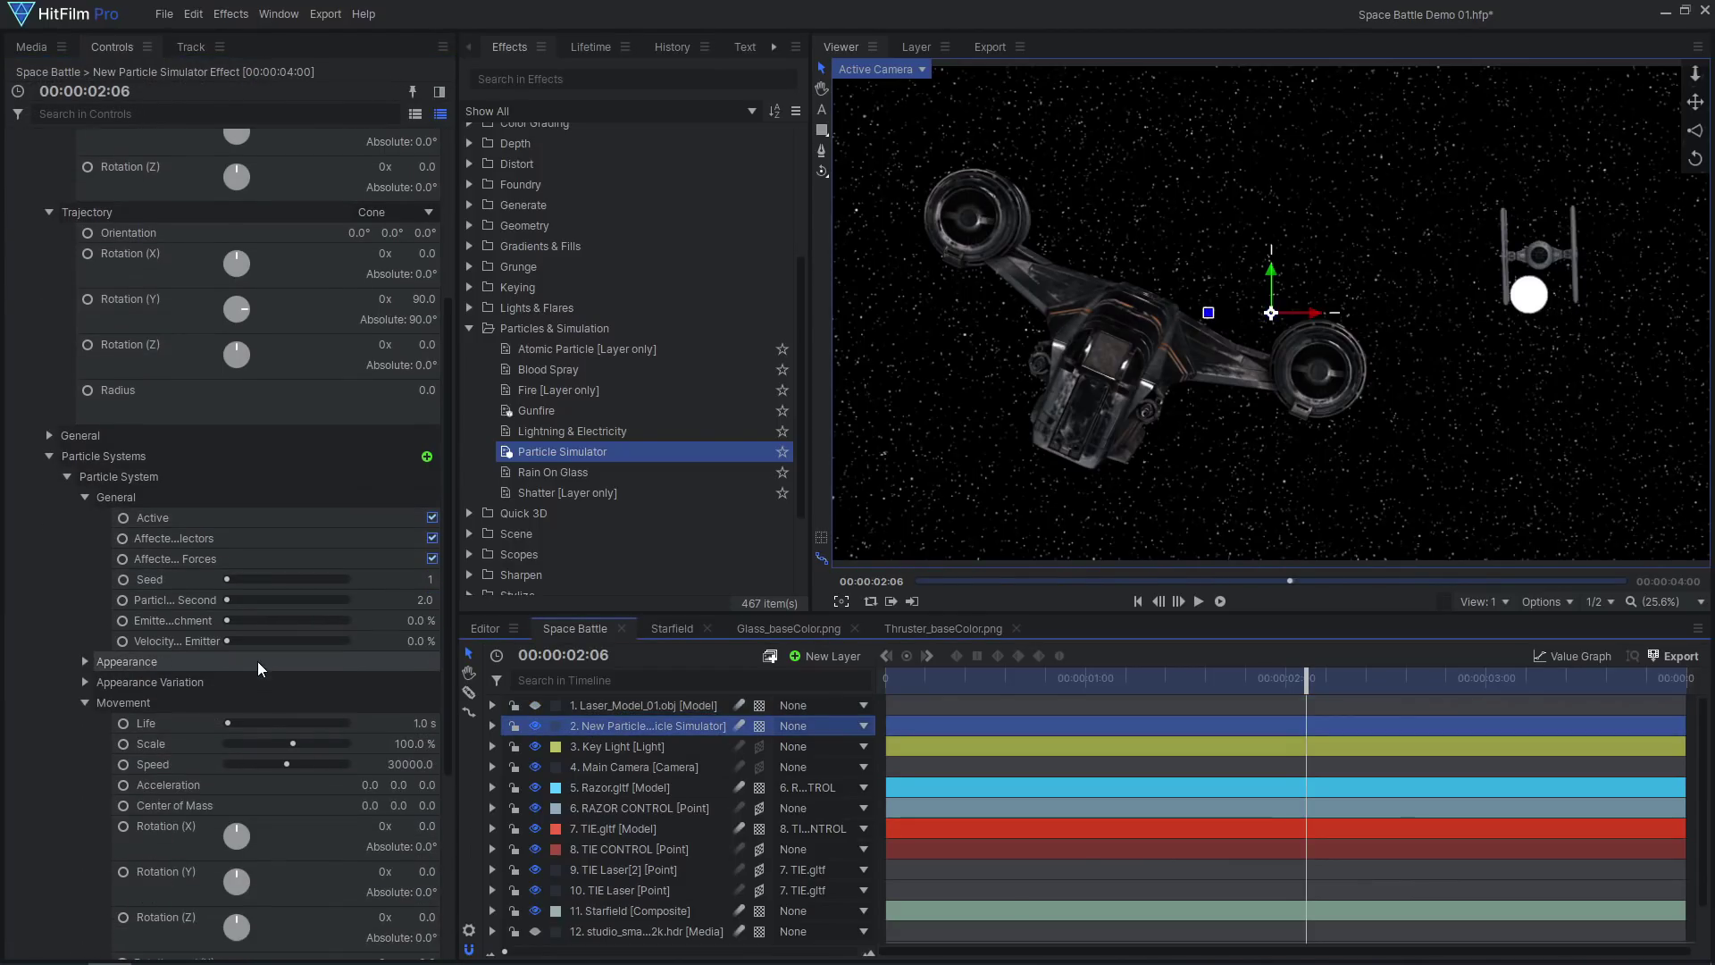
click(86, 662)
click(270, 682)
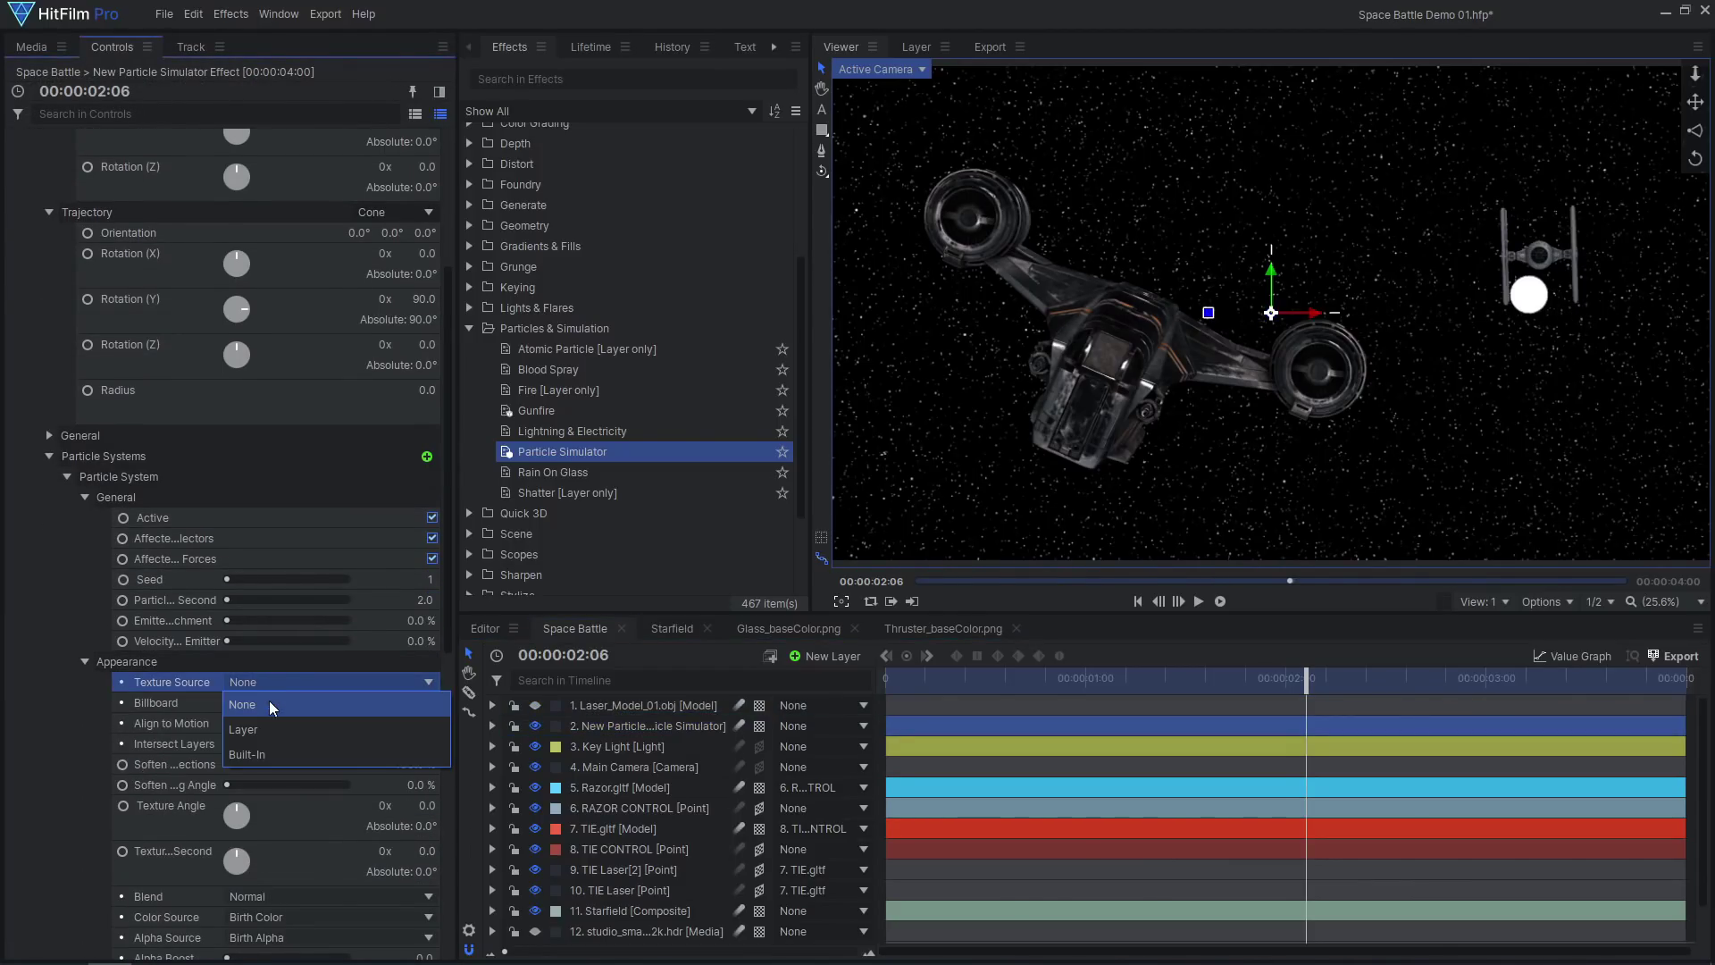
click(270, 701)
click(264, 727)
click(286, 772)
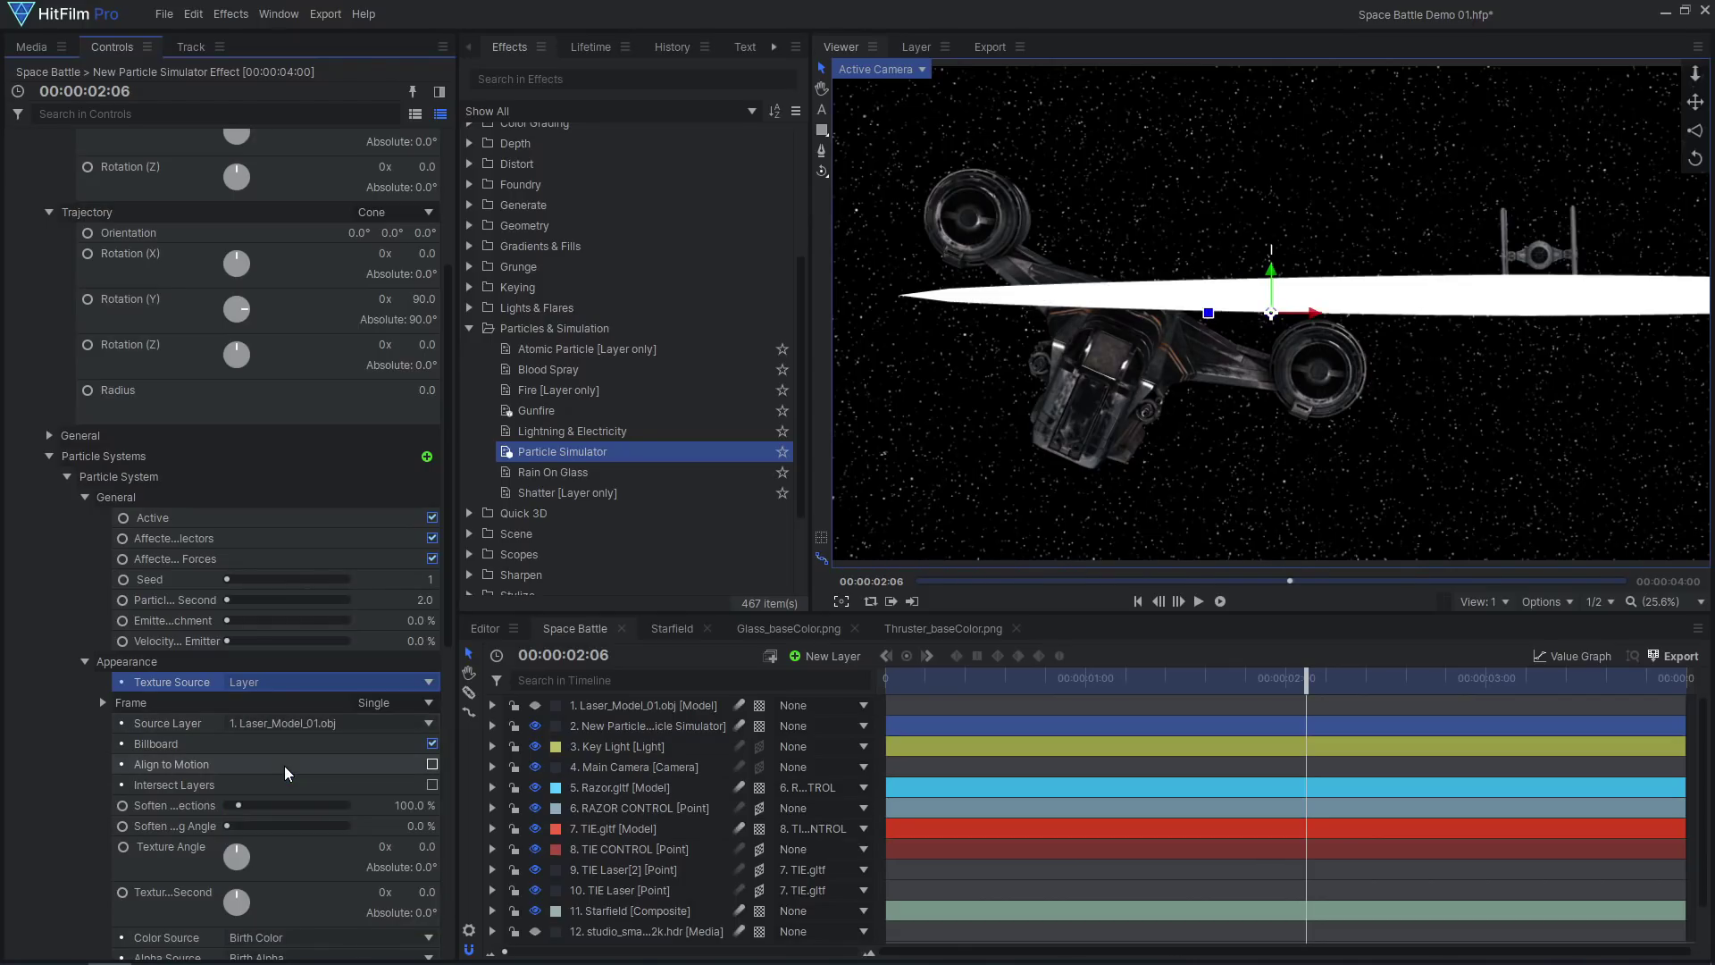
click(432, 764)
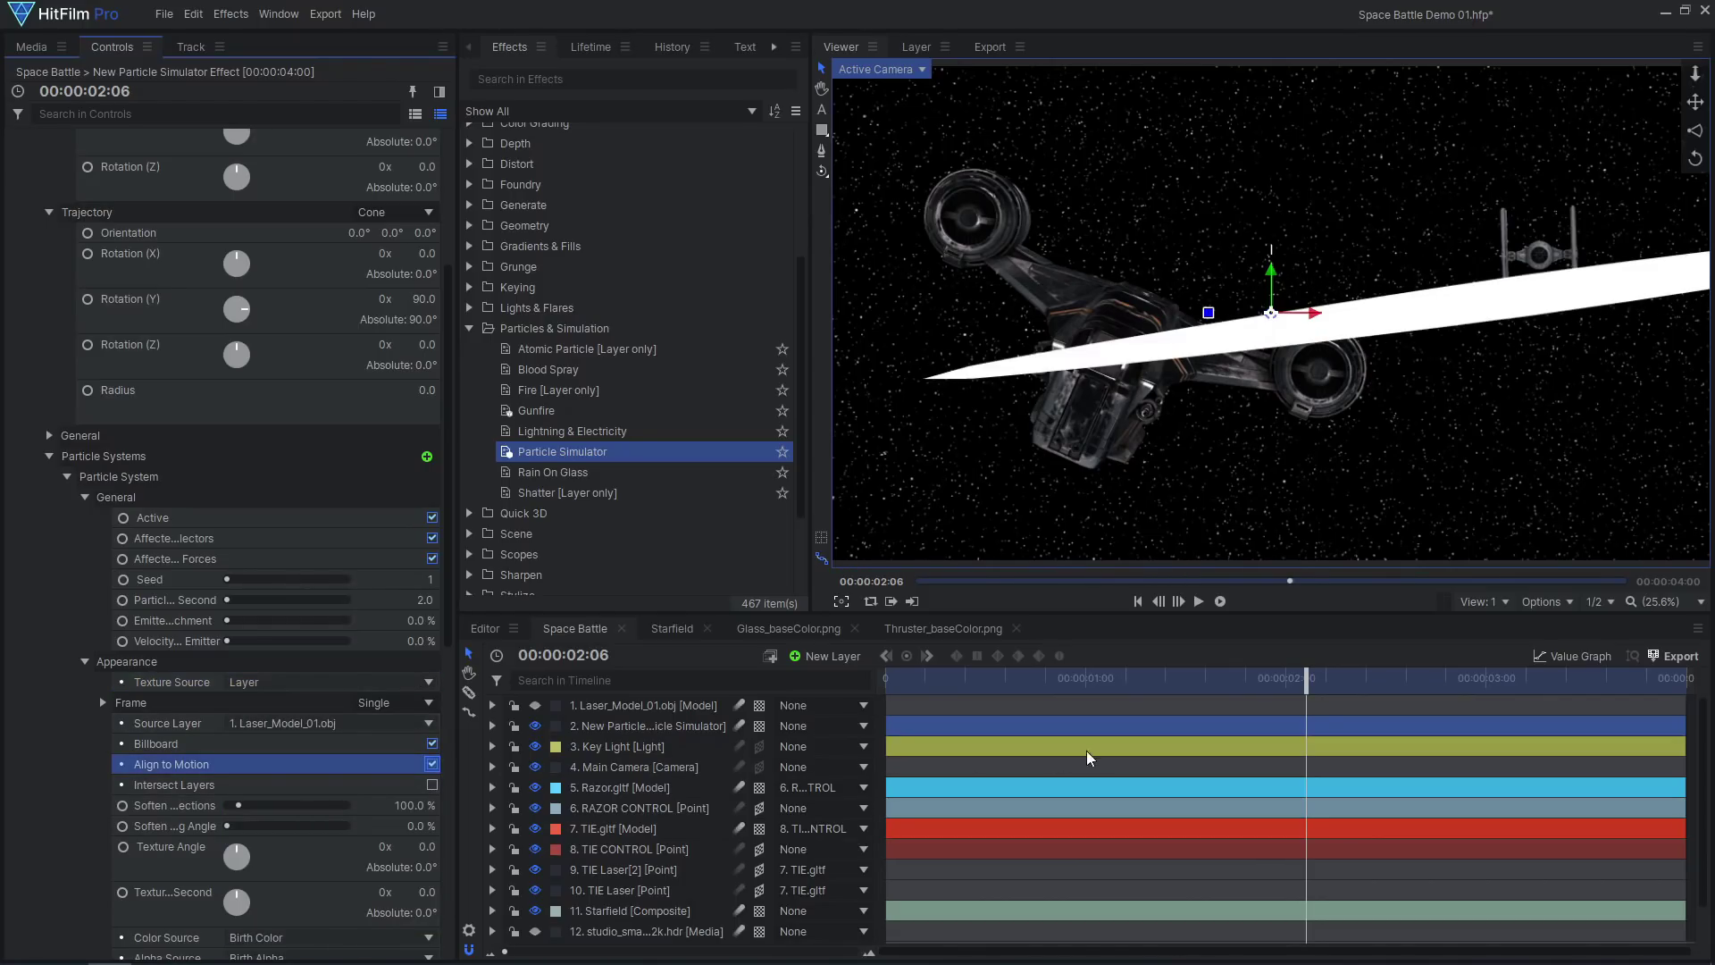
Rotate the laser model 90° on Z and preview it over nearby frames.
mouse_move(1300, 679)
mouse_down()
mouse_move(1245, 679)
mouse_move(1307, 680)
mouse_move(1284, 681)
mouse_up()
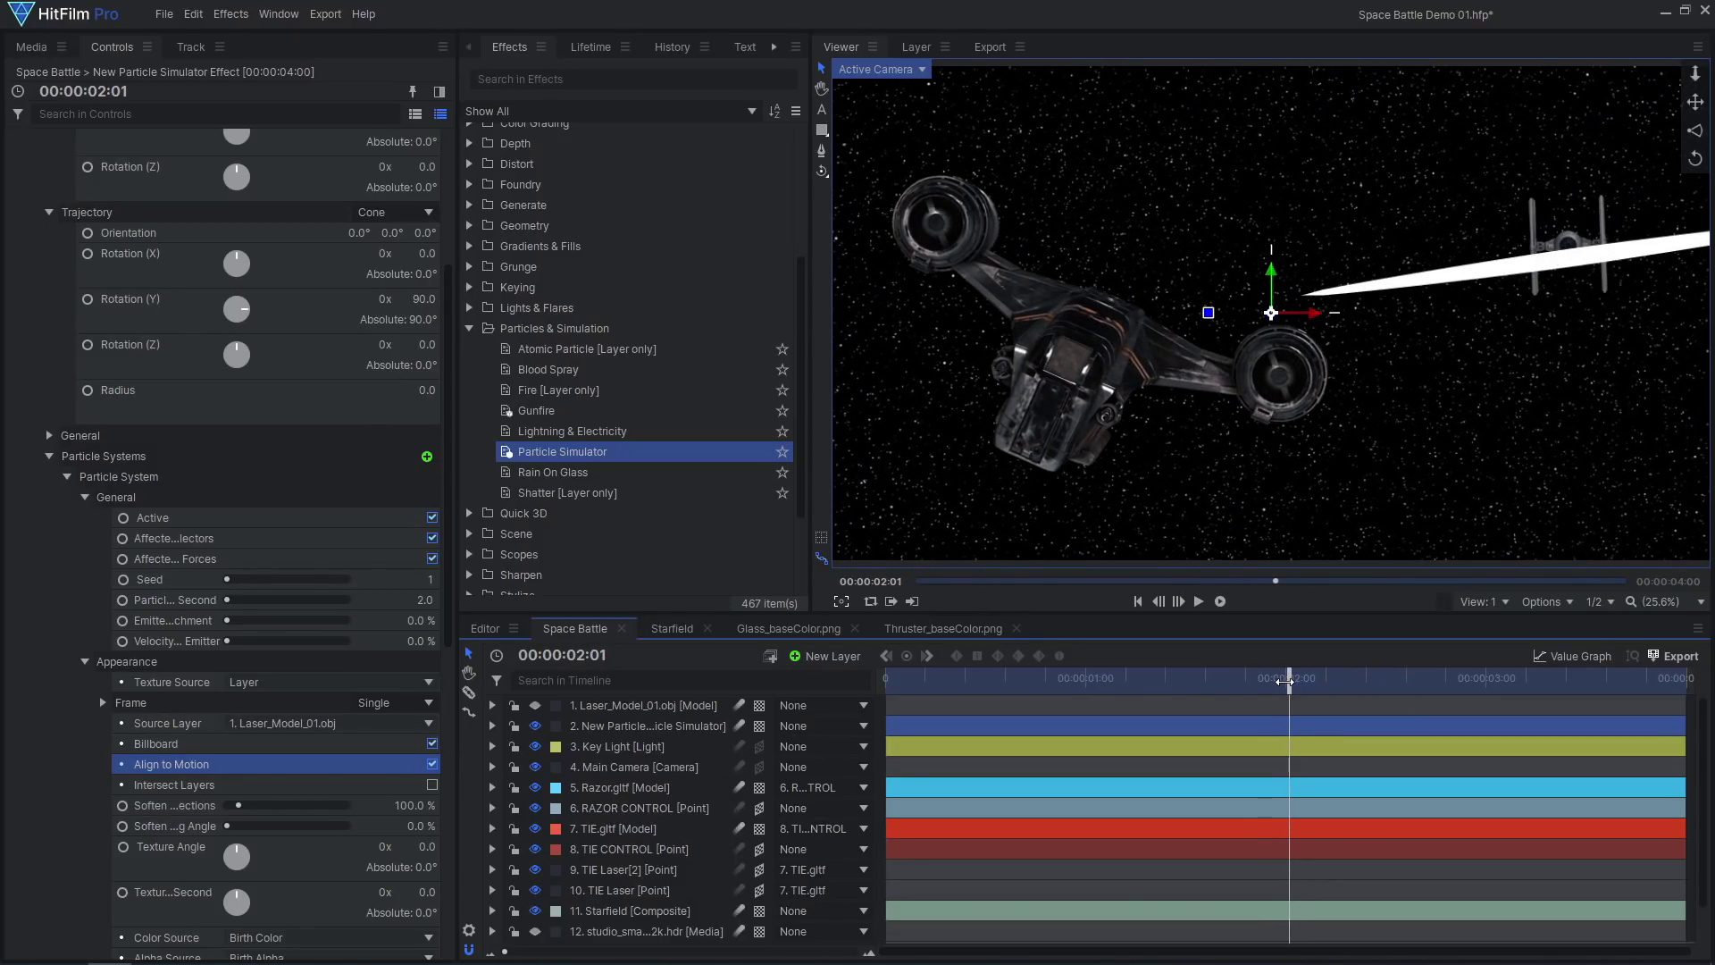
click(656, 704)
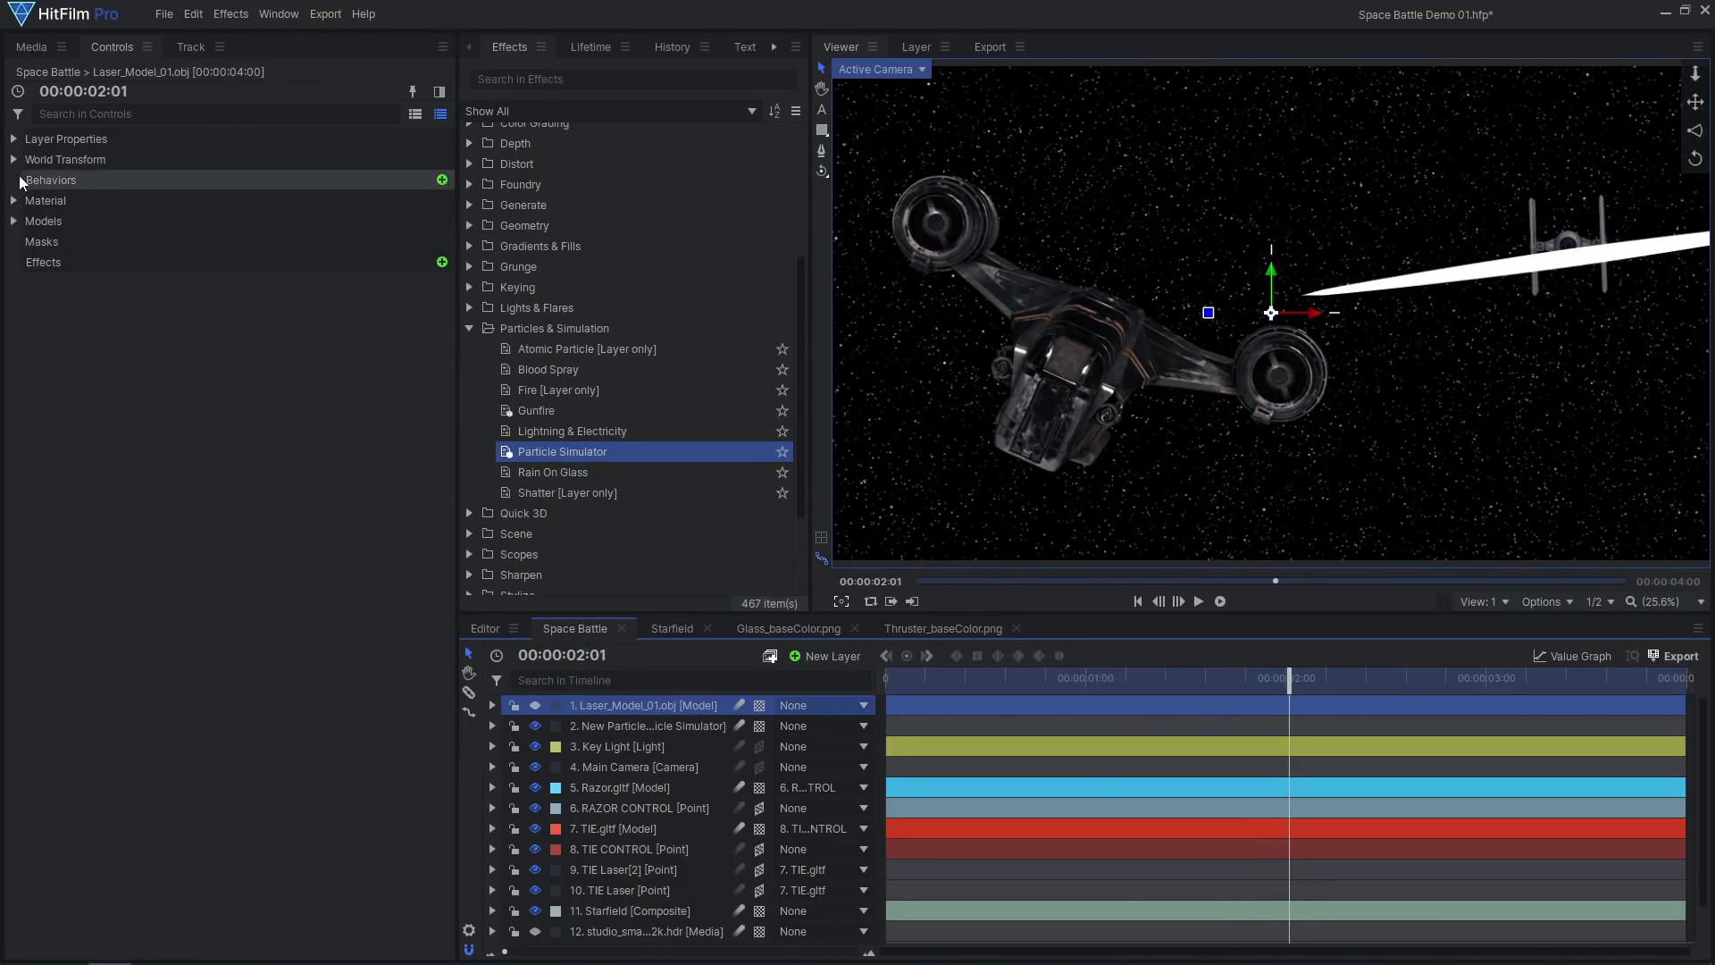
click(64, 159)
click(441, 374)
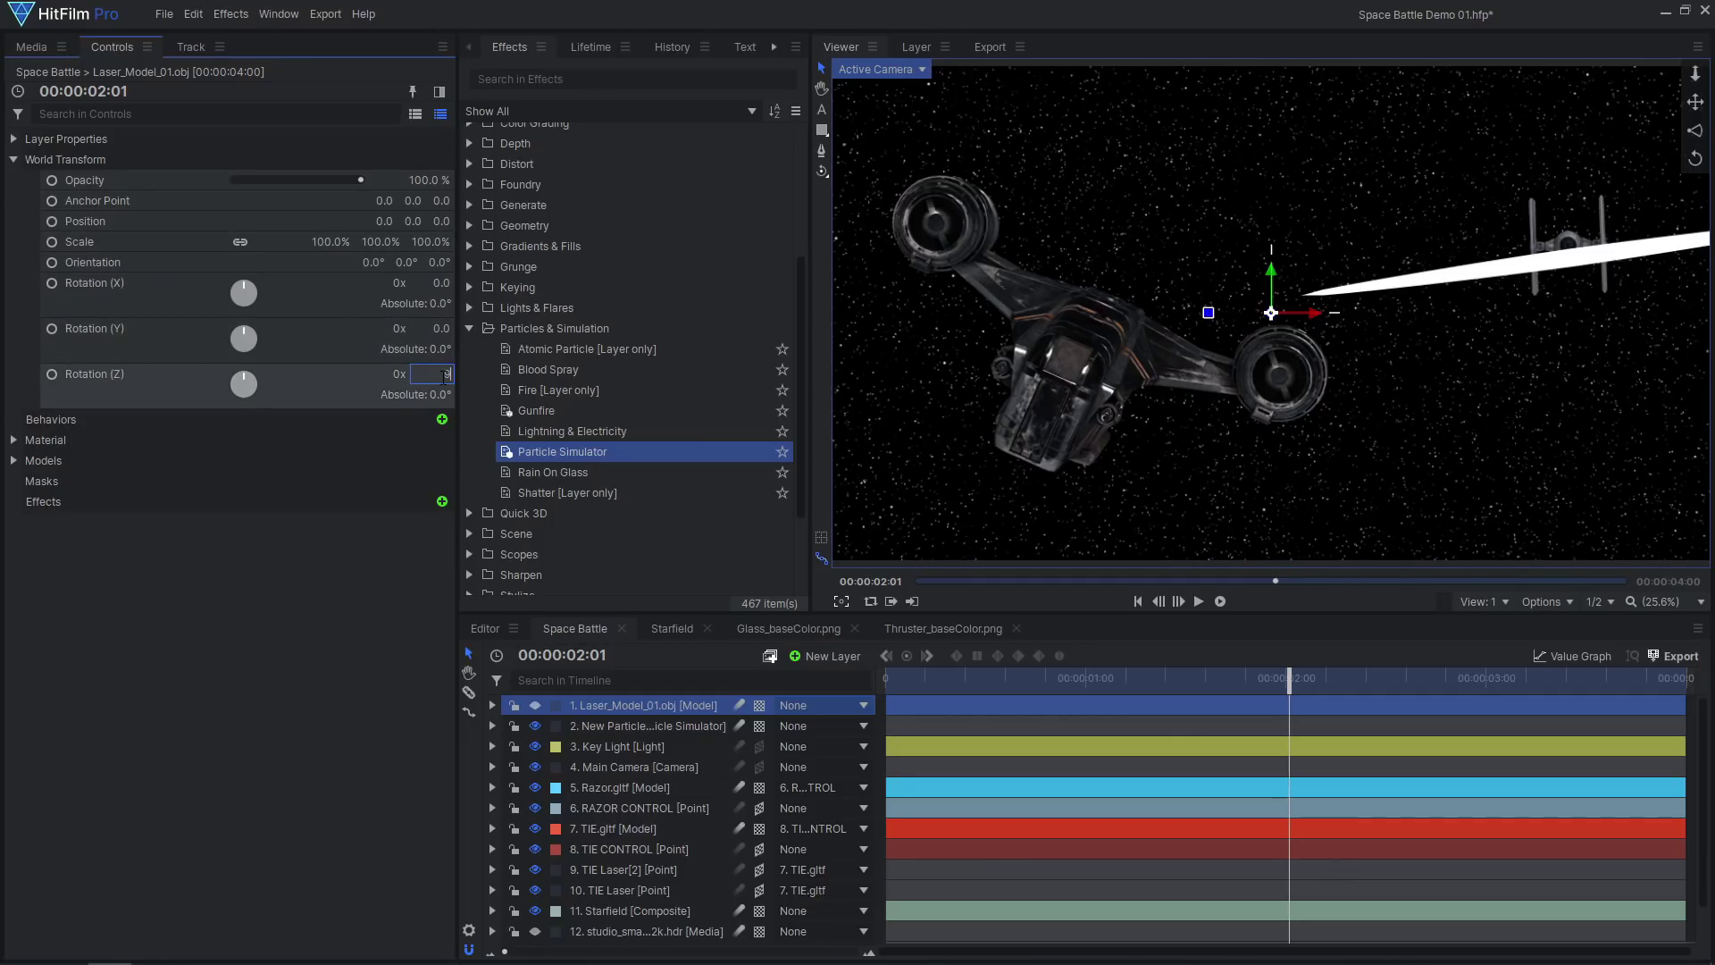
text(90)
key(Return)
drag(1284, 674, 1304, 680)
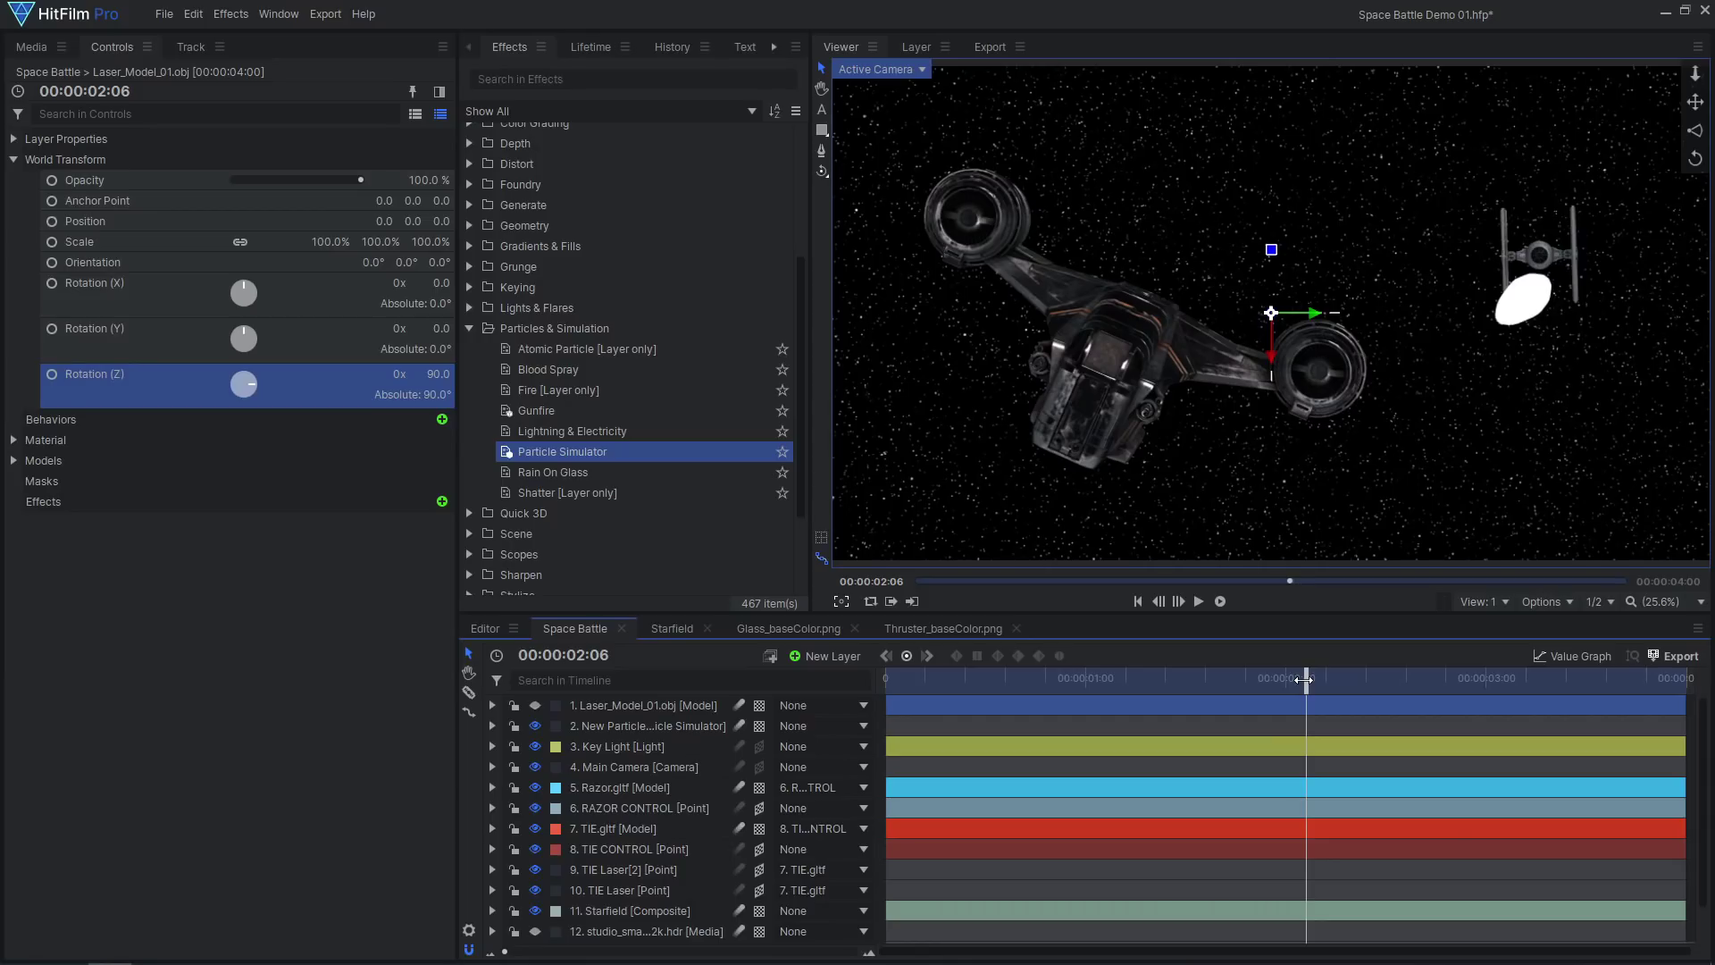
Try Velocity from Emitter at 100%, preview the blast, then return it to 0%.
click(657, 725)
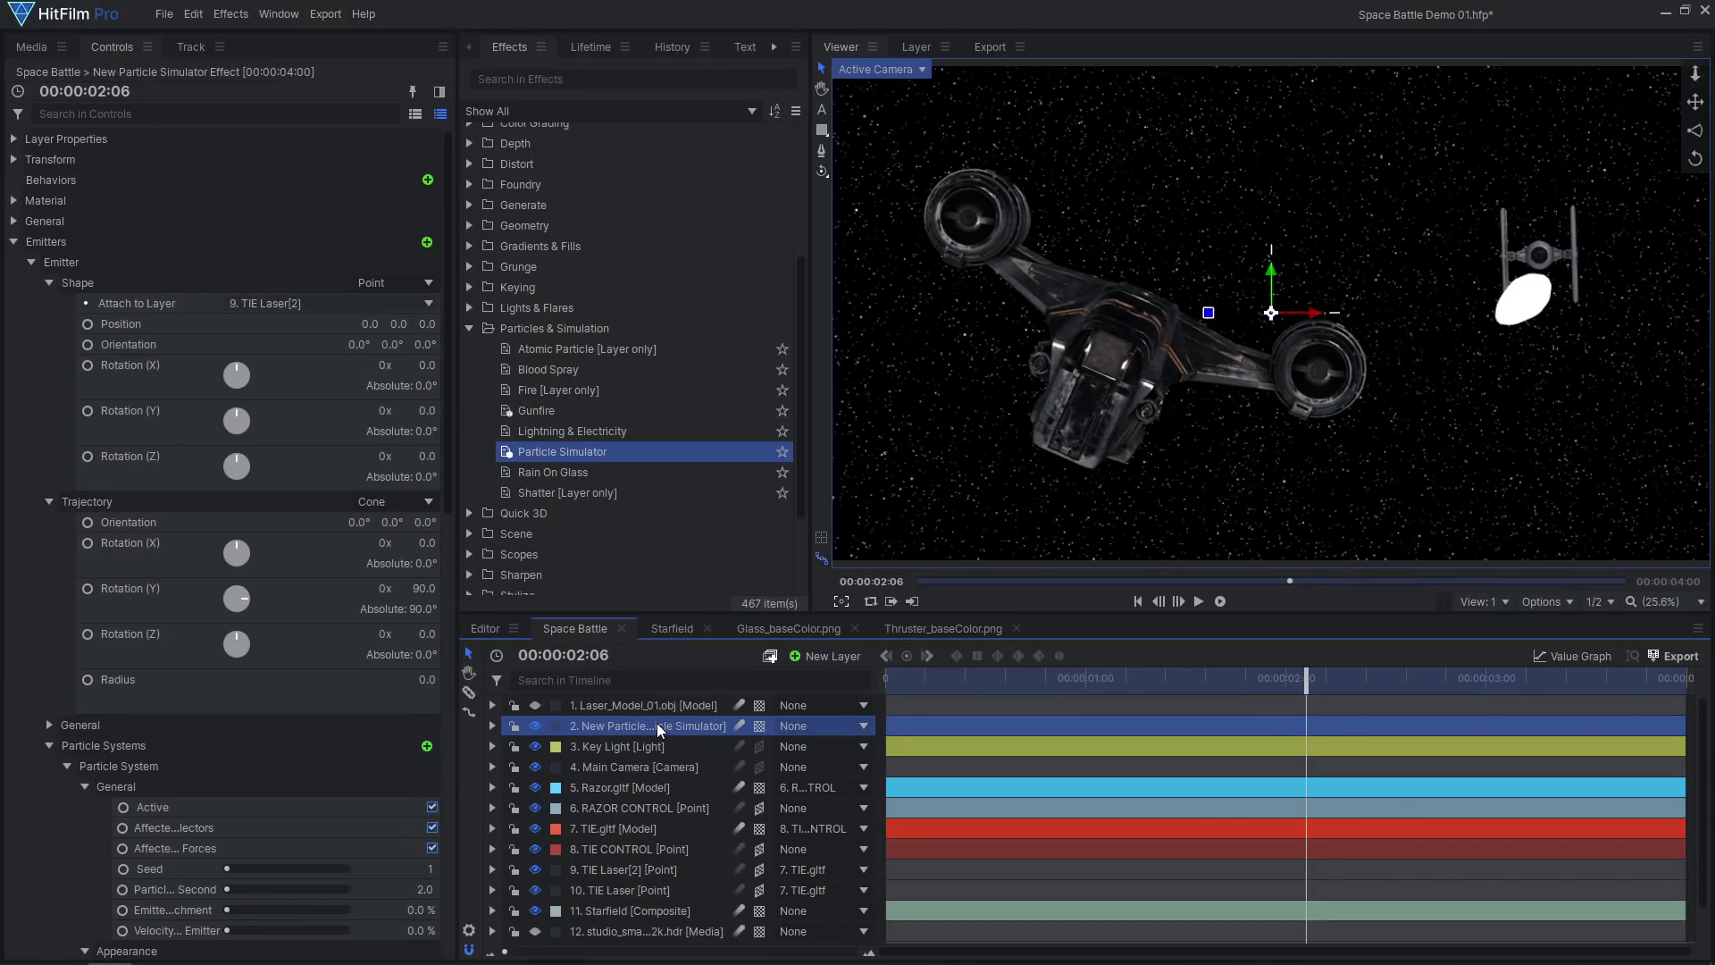
scroll(127, 693, down, 5)
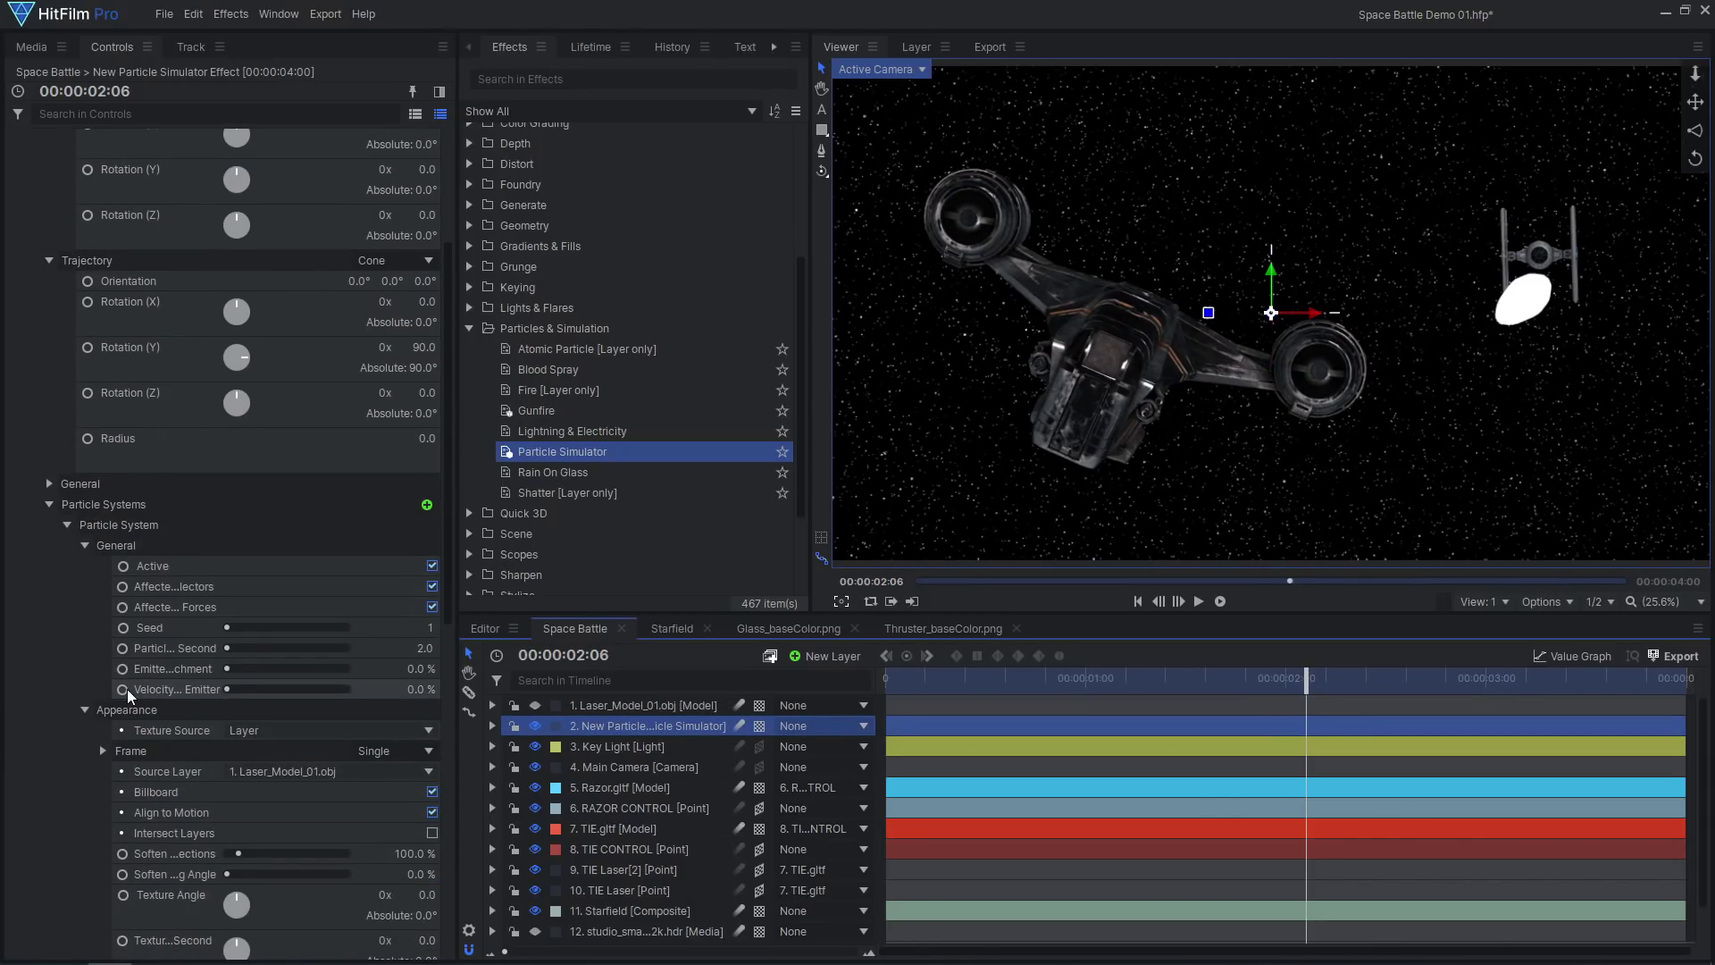
drag(238, 697, 576, 698)
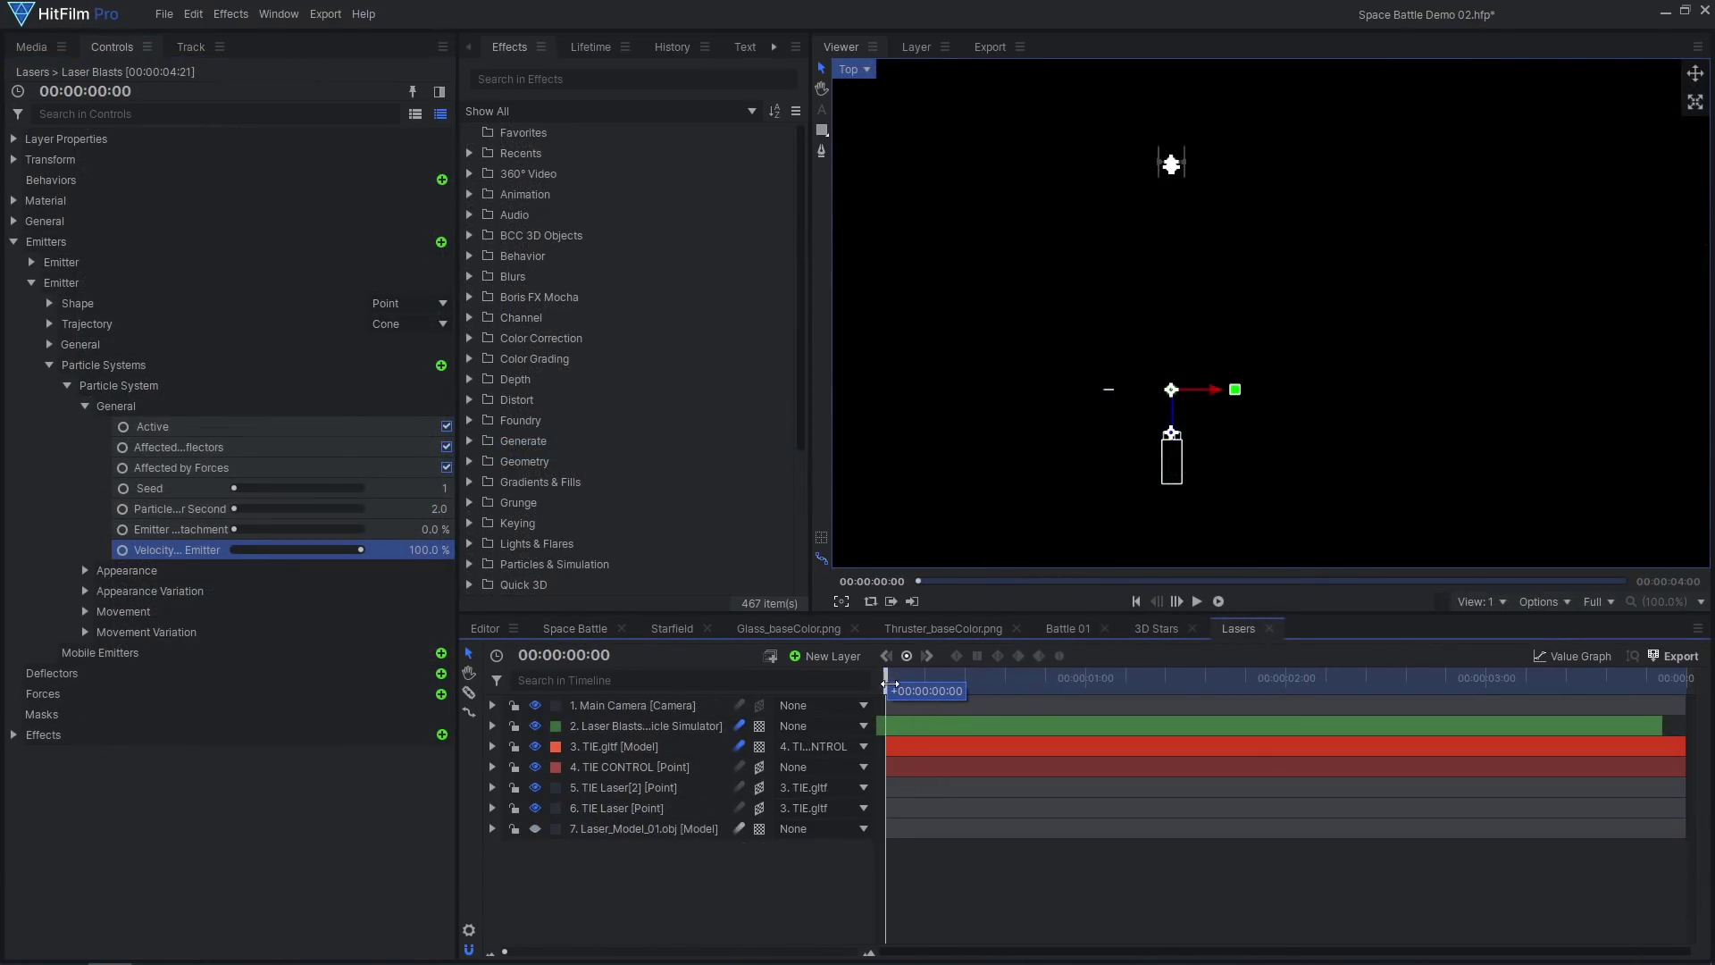
mouse_move(890, 684)
mouse_down()
mouse_move(942, 684)
mouse_move(878, 686)
mouse_up()
drag(356, 551, 191, 558)
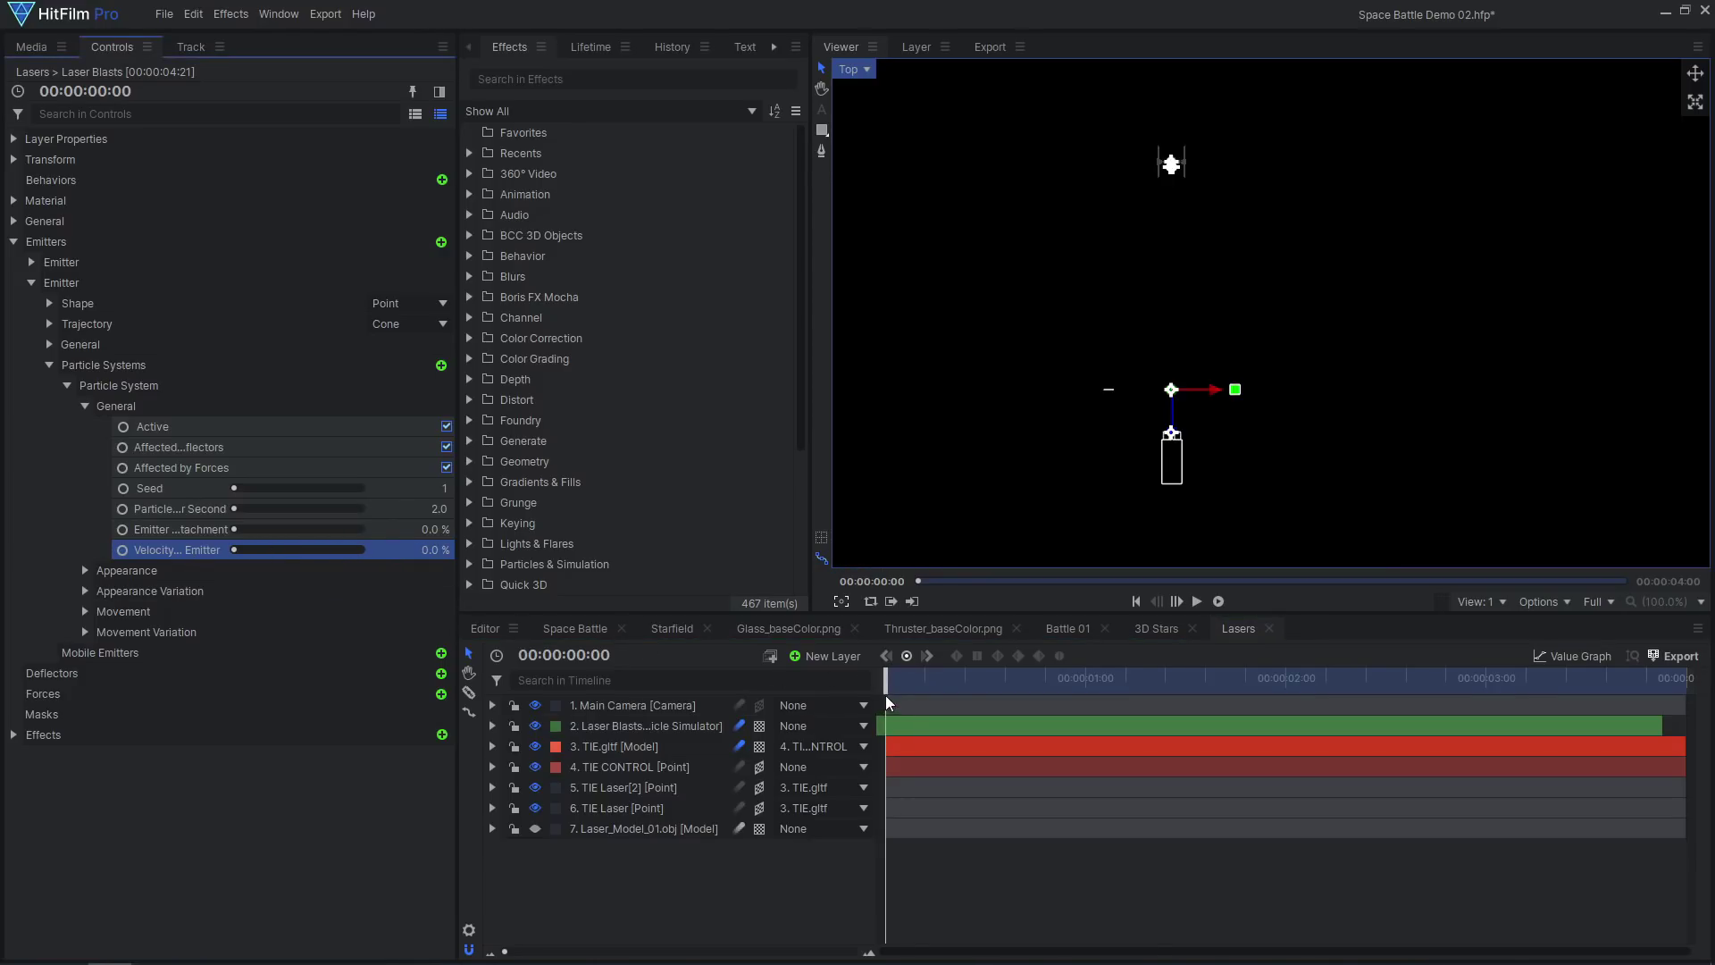
drag(888, 702, 928, 700)
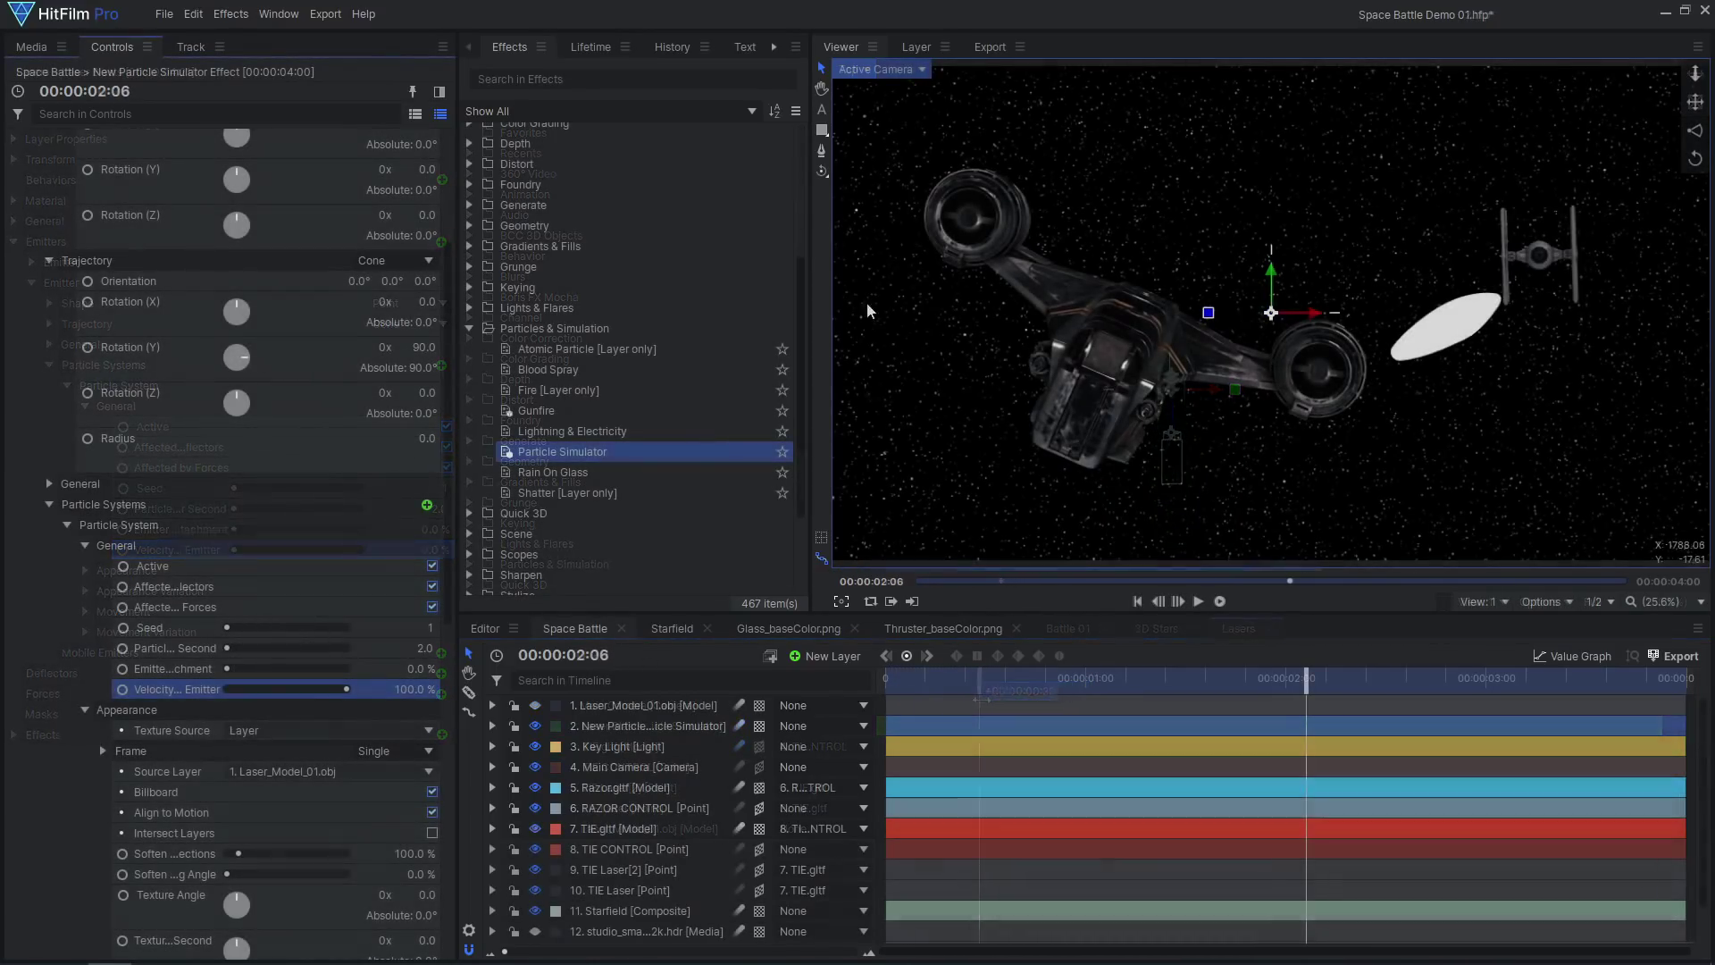
In the Top view, set the laser model's Anchor Point X to 500.
click(894, 71)
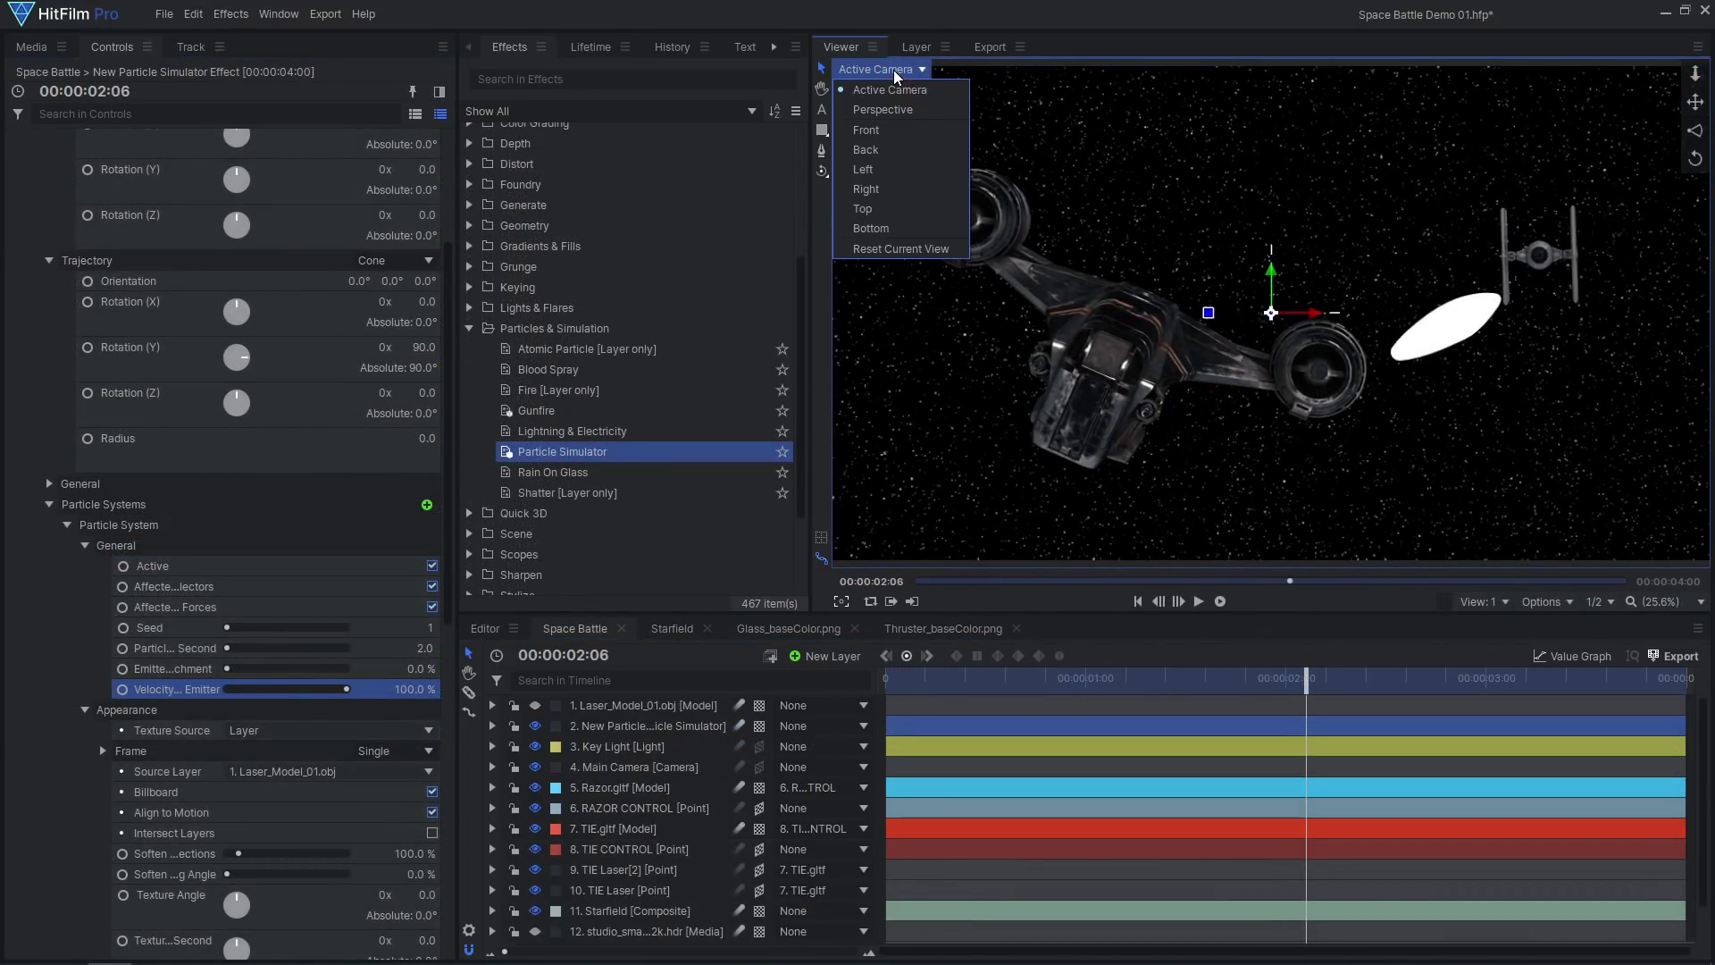
click(901, 208)
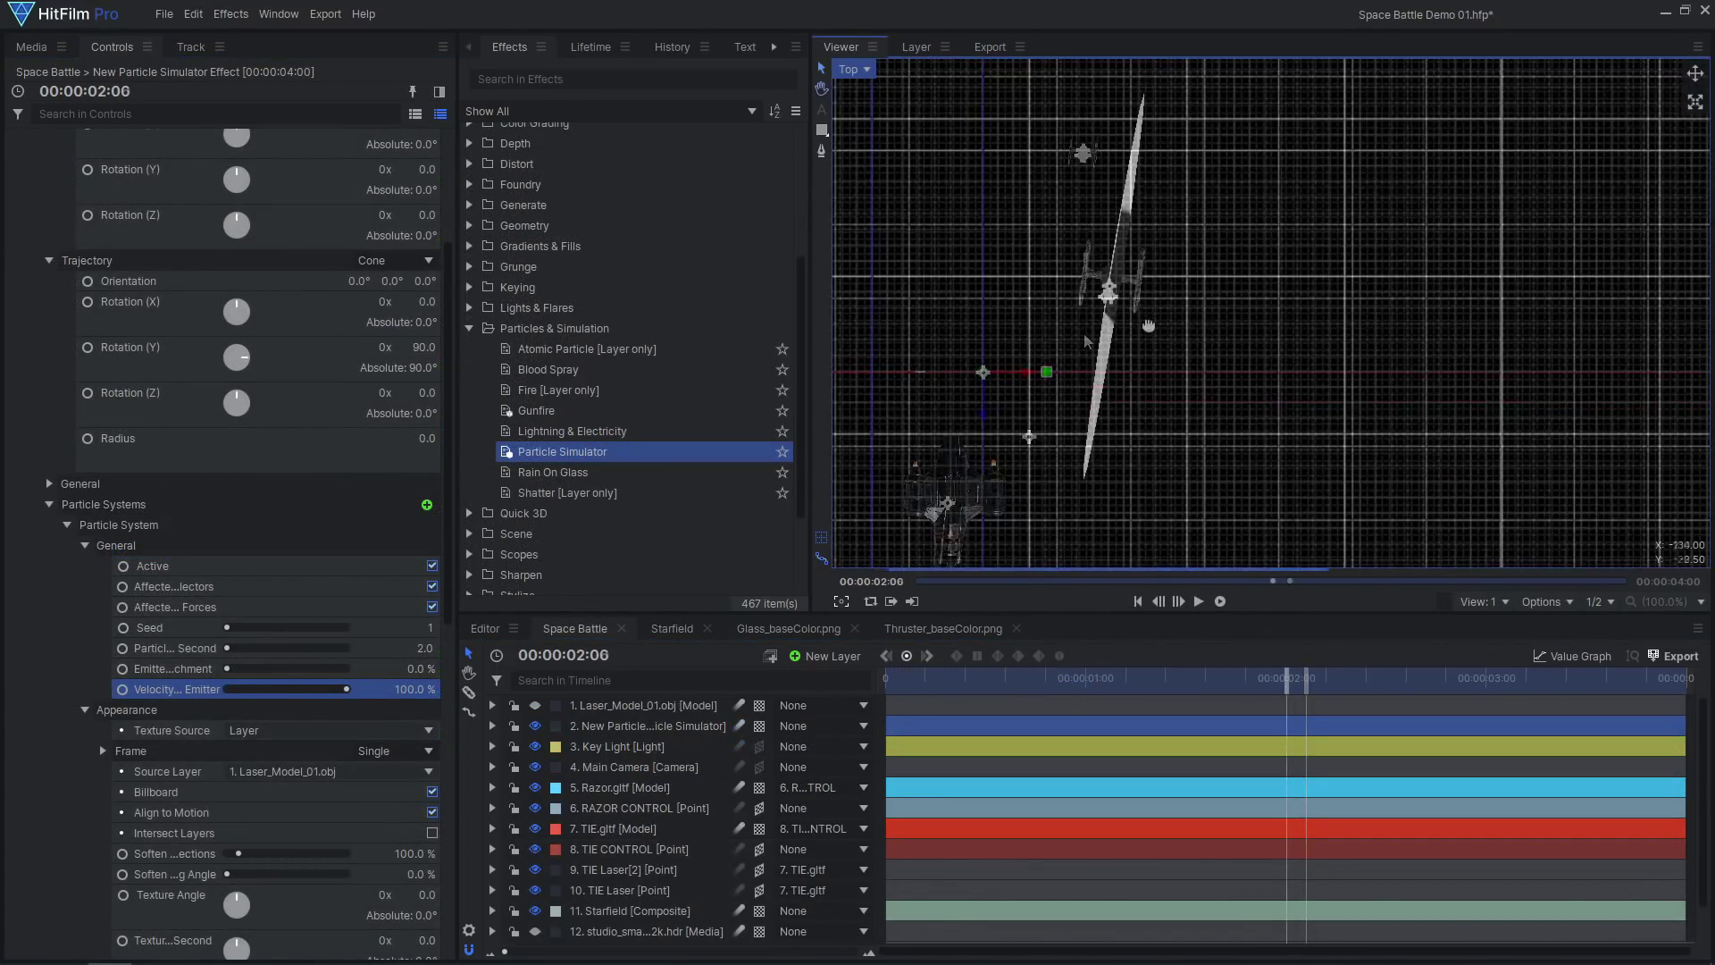
click(644, 704)
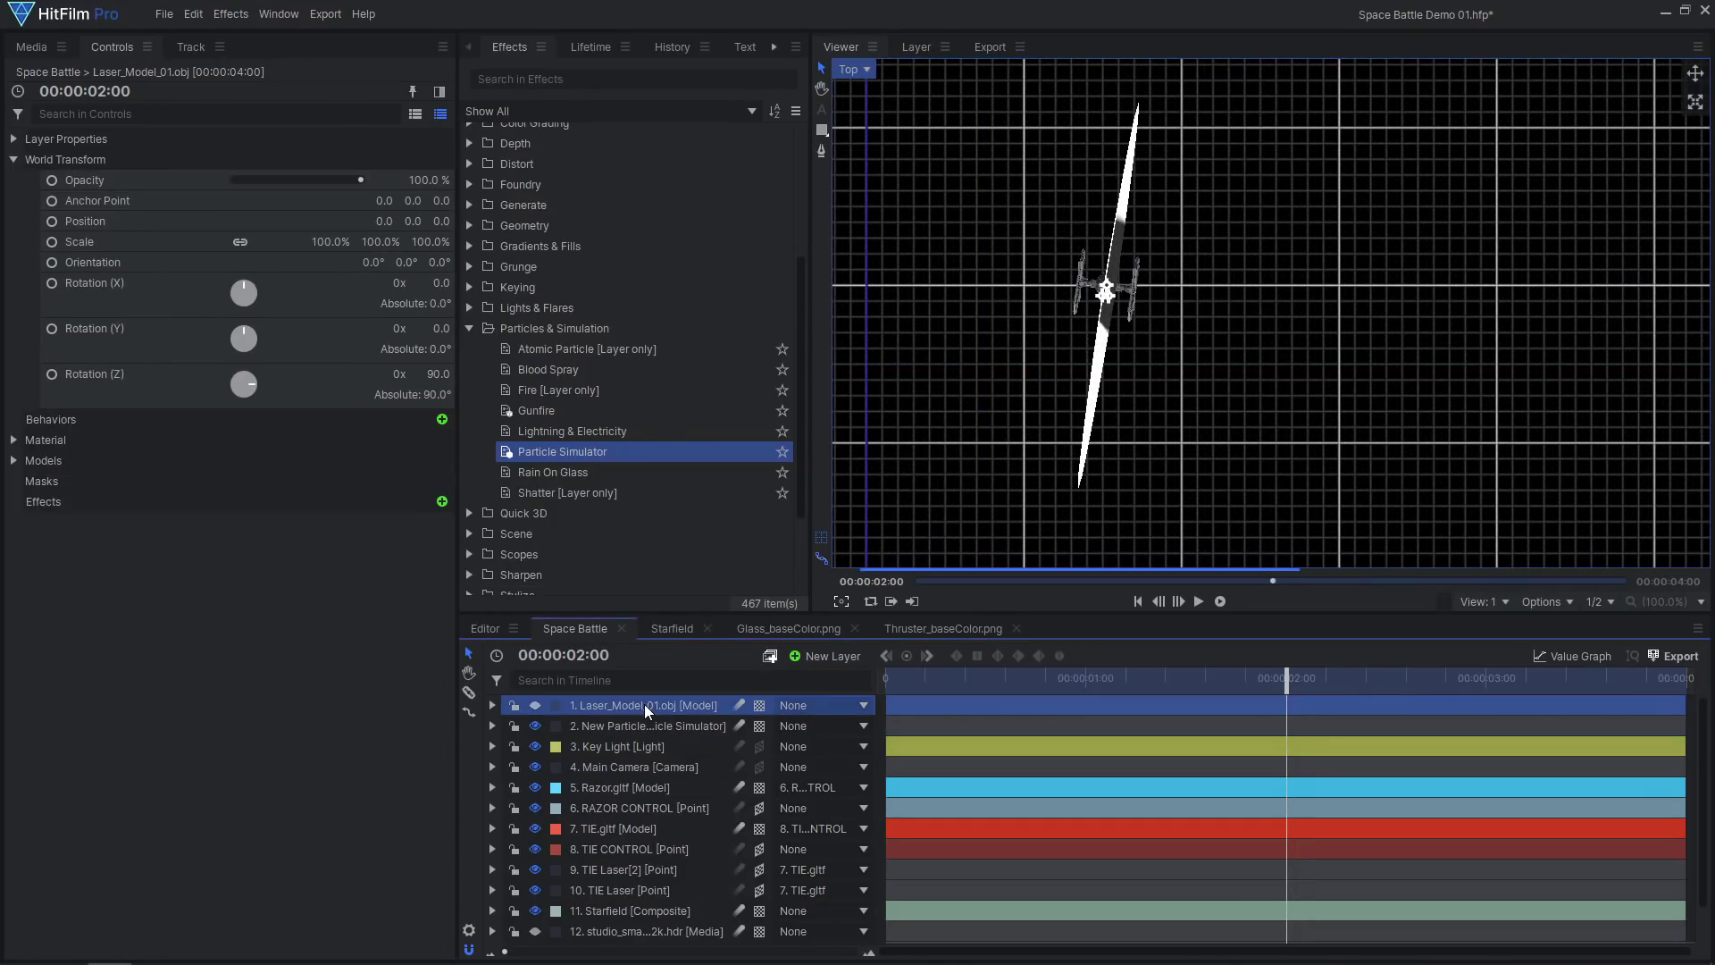
click(385, 200)
text(5)
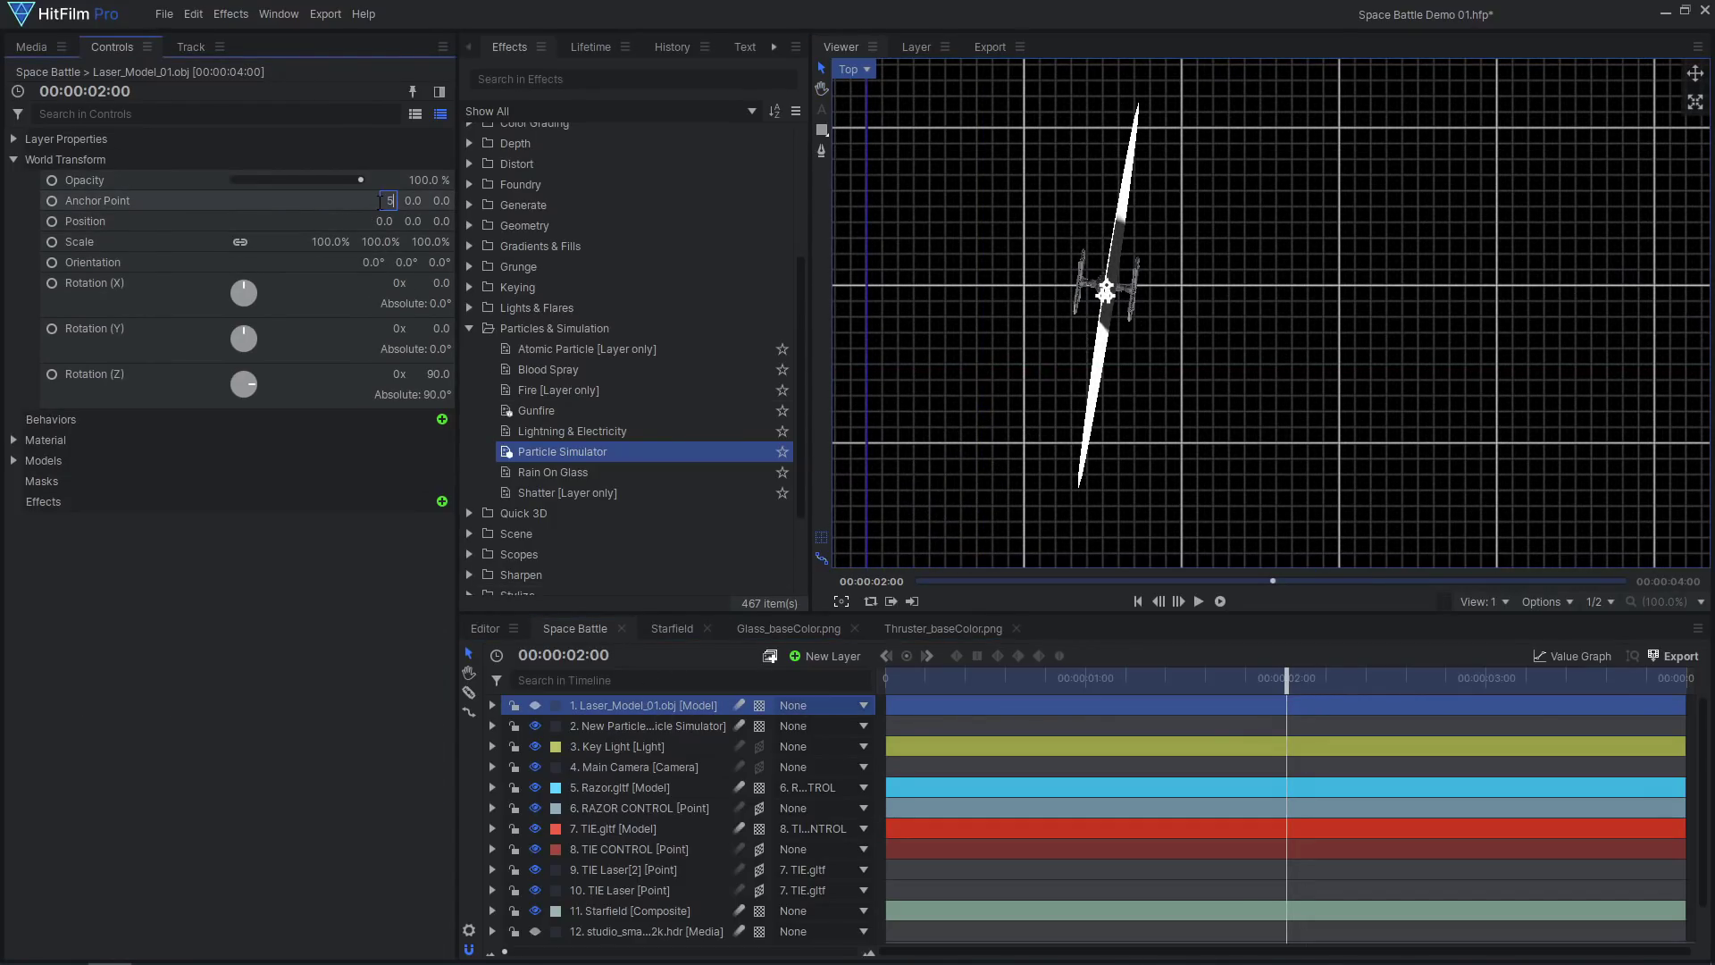
text(00)
key(Return)
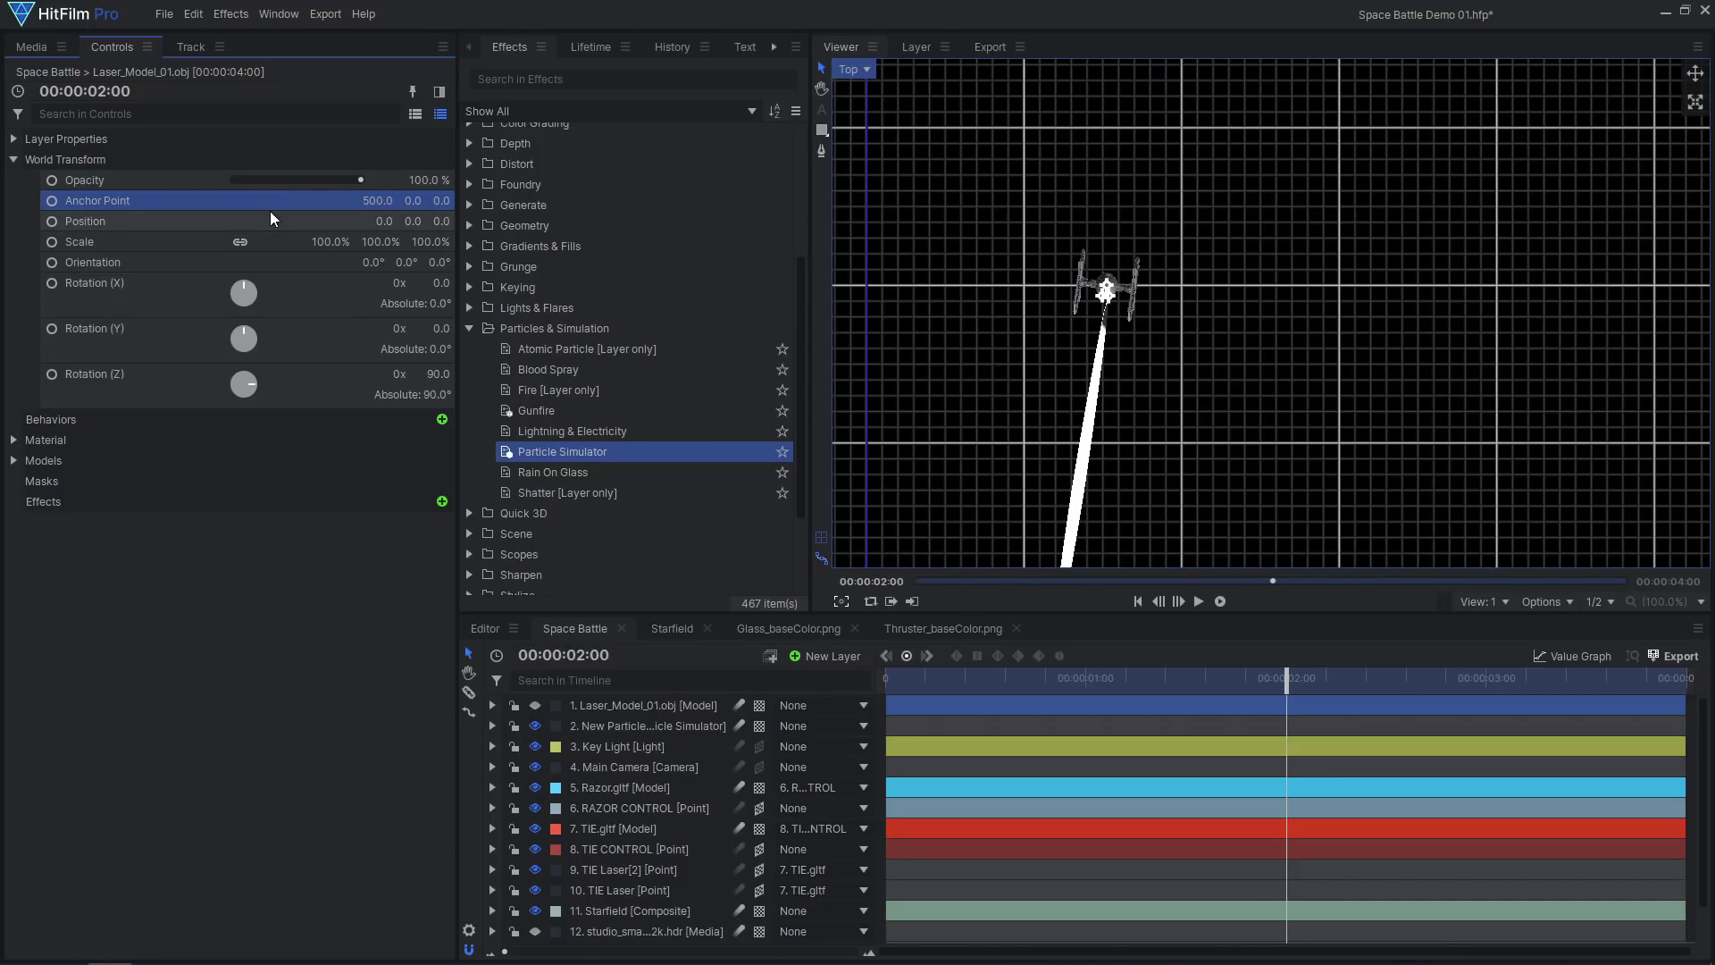
Unlink the laser's scale to slim Y and Z to 20%, back in Active Camera view.
click(240, 241)
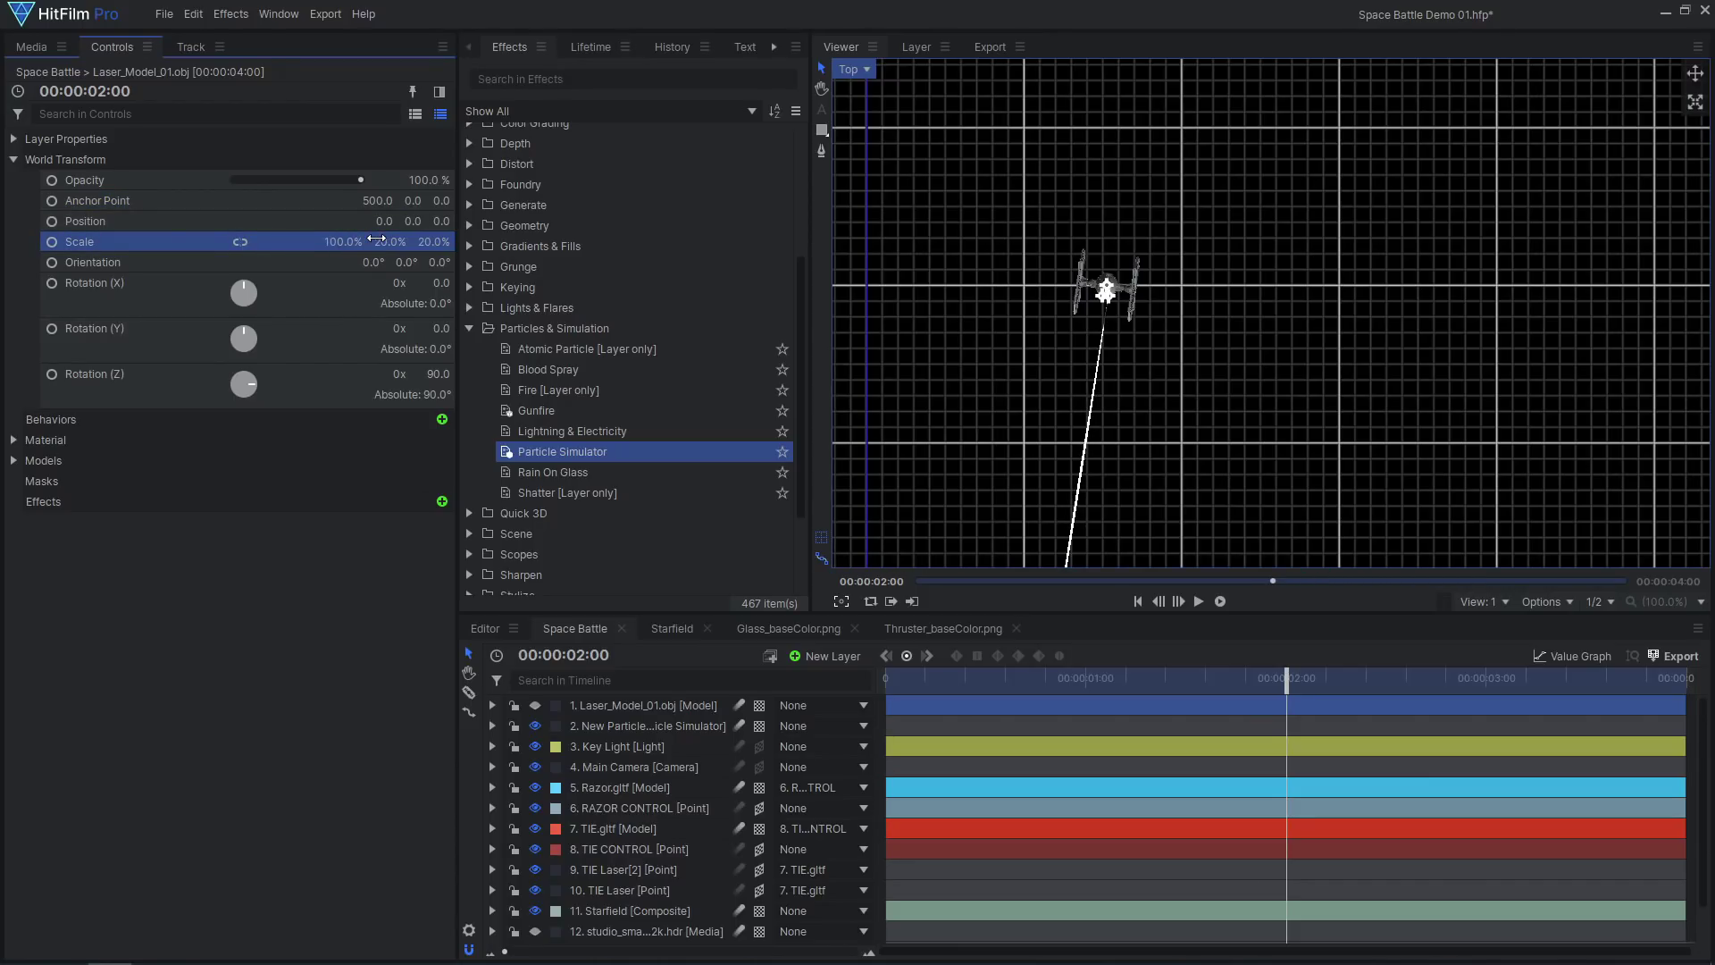
click(849, 71)
click(856, 88)
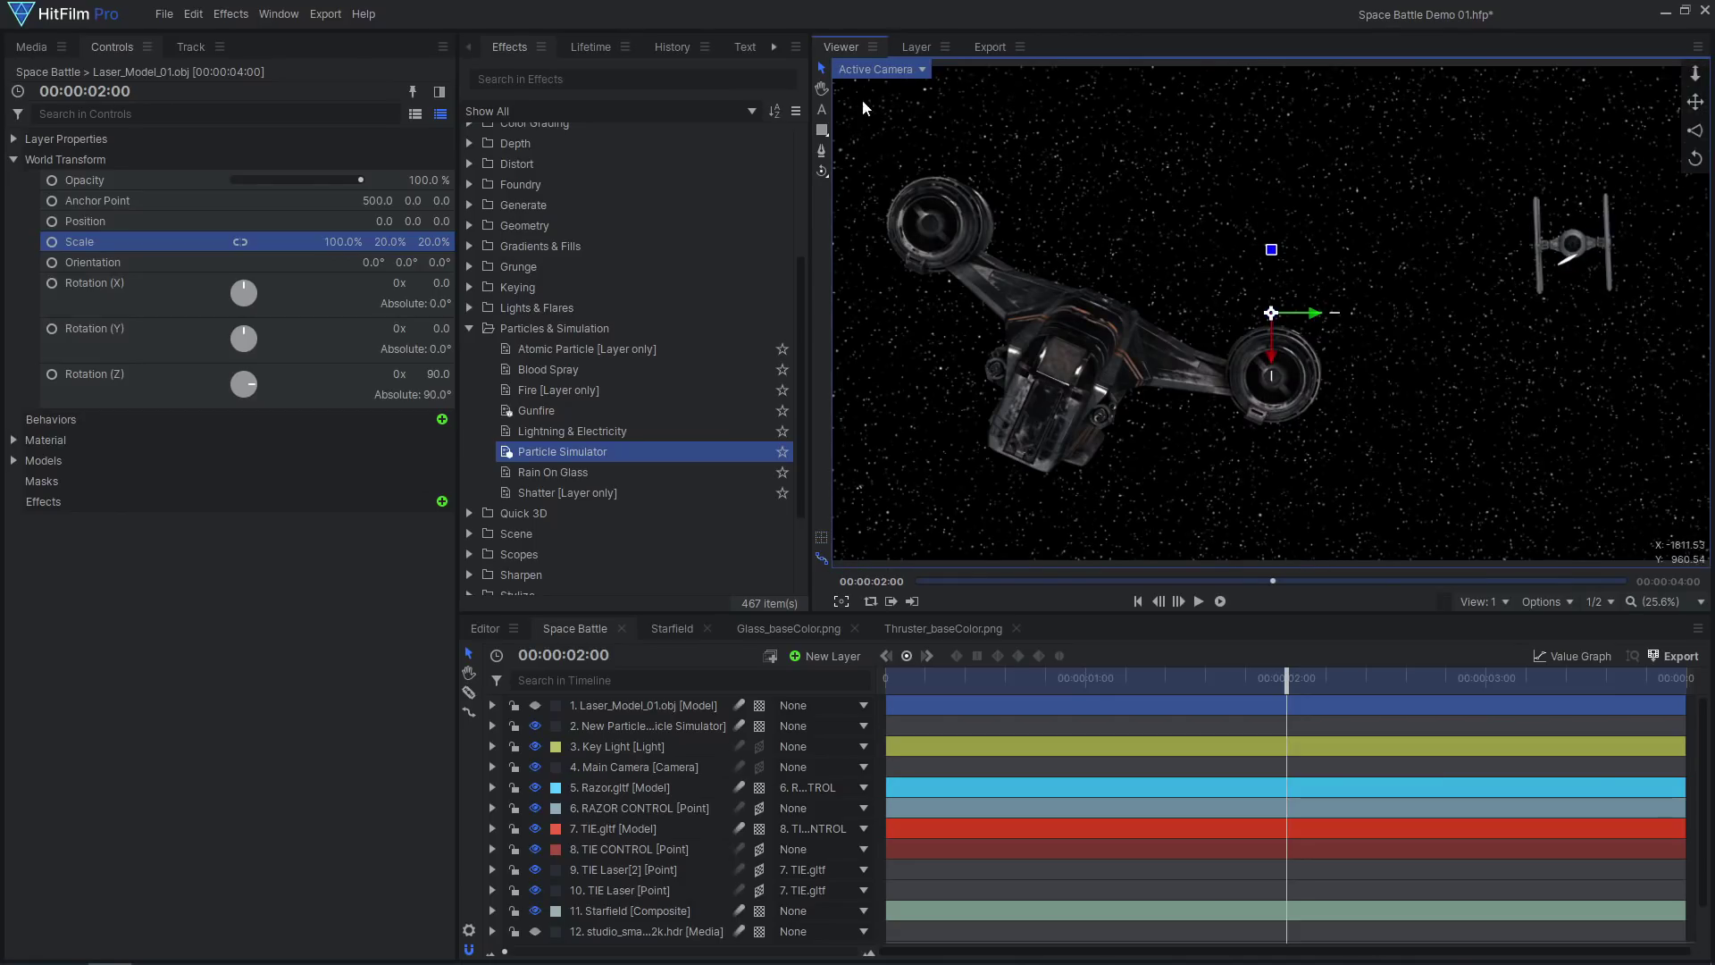
drag(1158, 677, 1396, 678)
Set the simulator's Depth Source Layer to Razor.gltf and shift the layer five frames earlier.
click(643, 726)
scroll(1268, 312, up, 4)
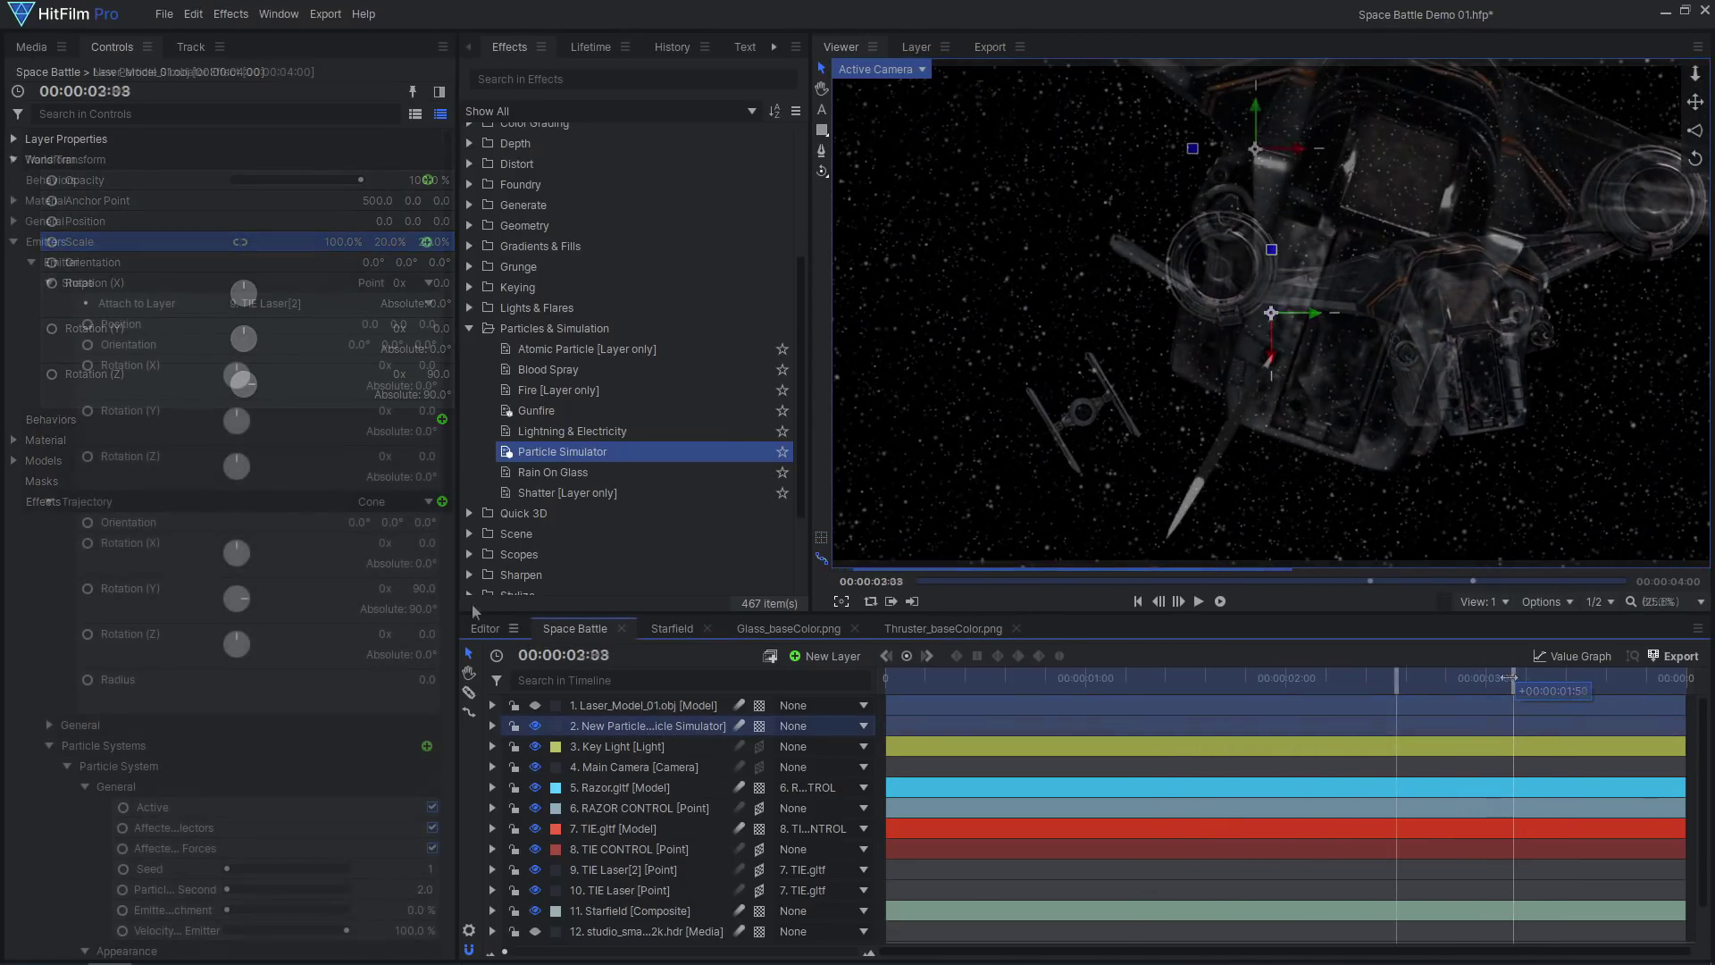
click(14, 139)
click(243, 284)
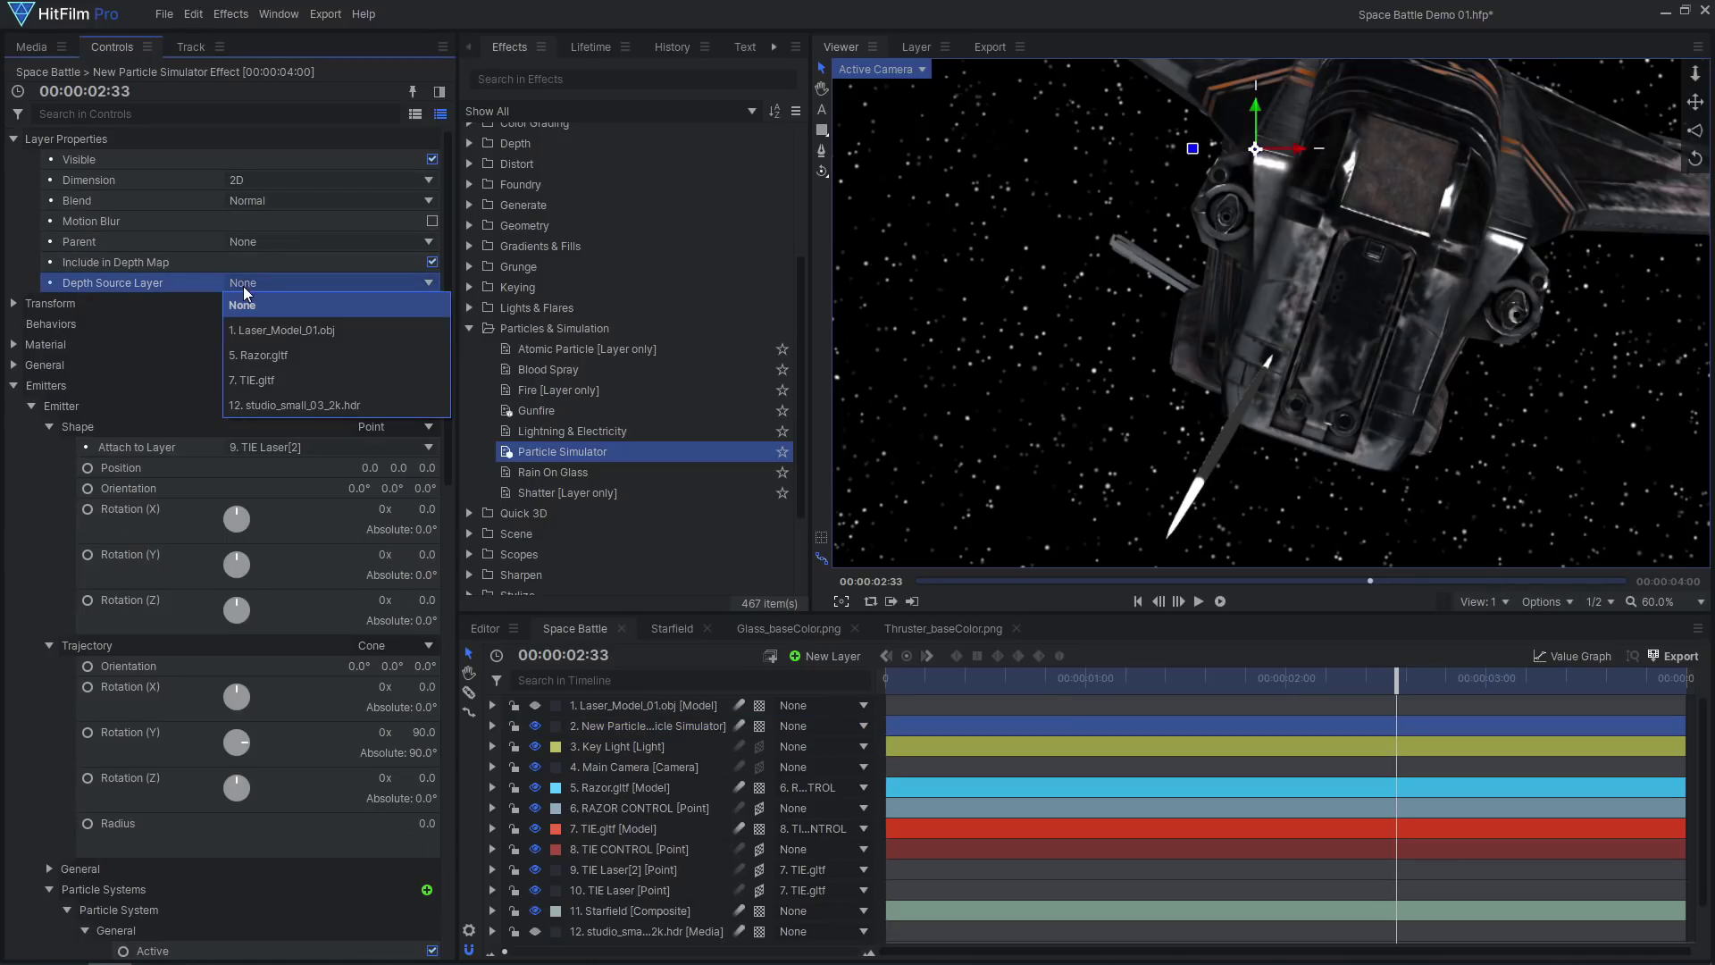
click(293, 361)
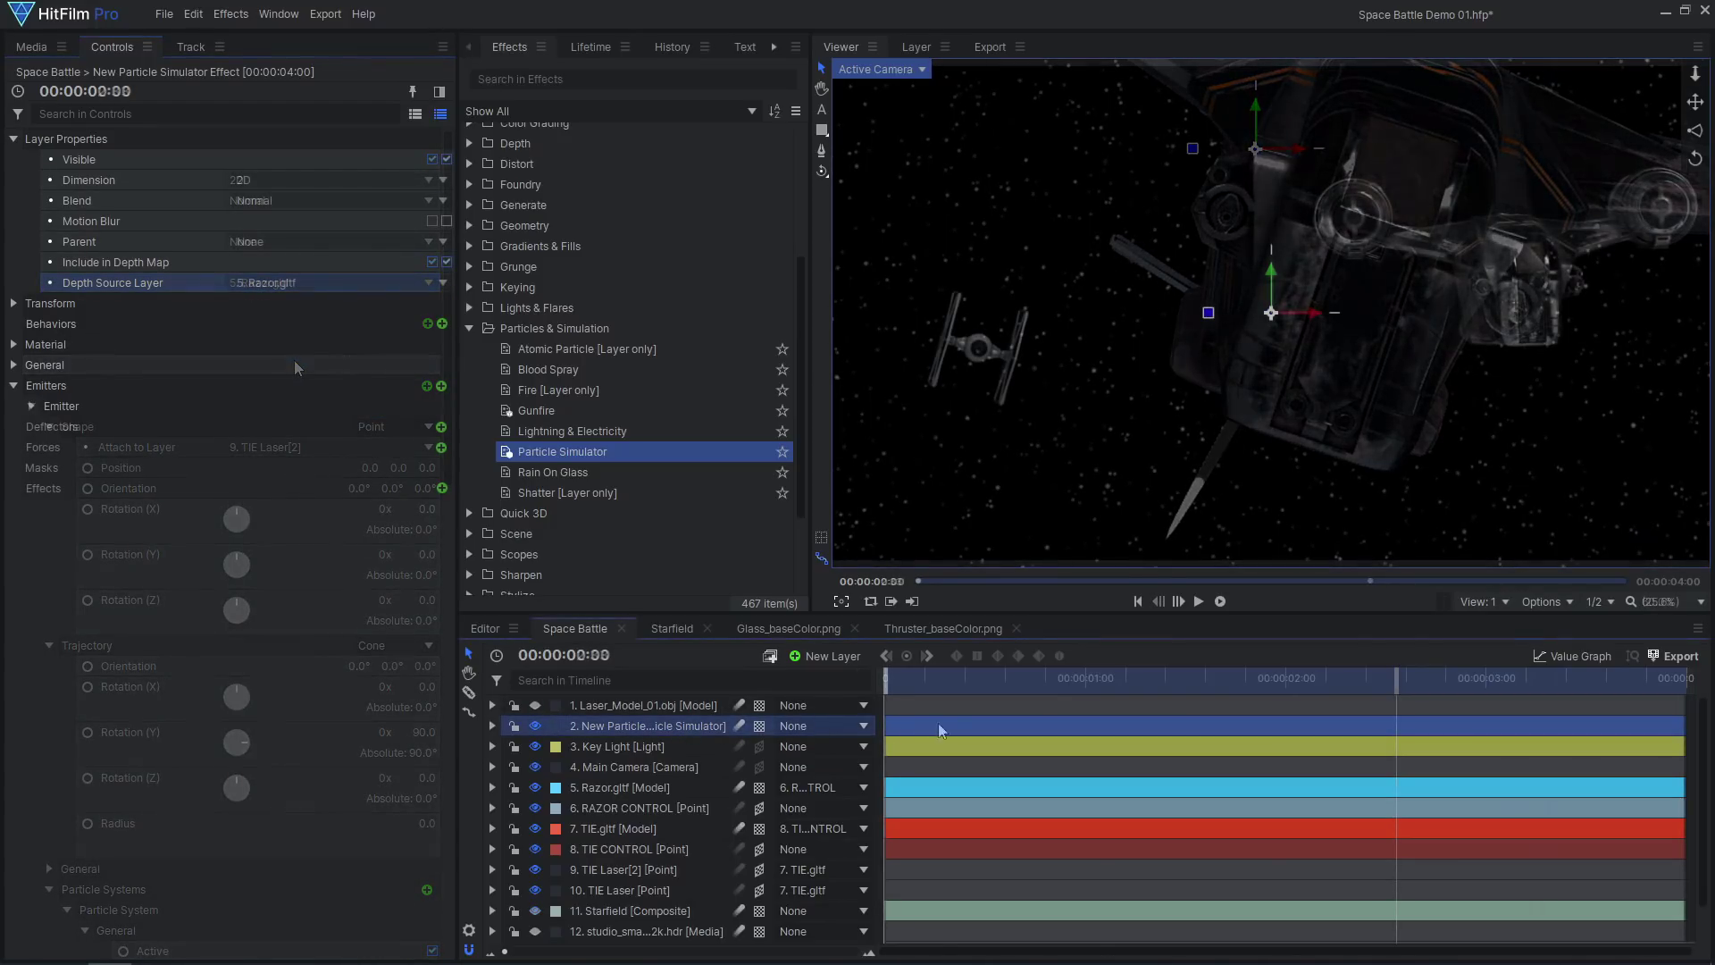
drag(937, 723, 1113, 687)
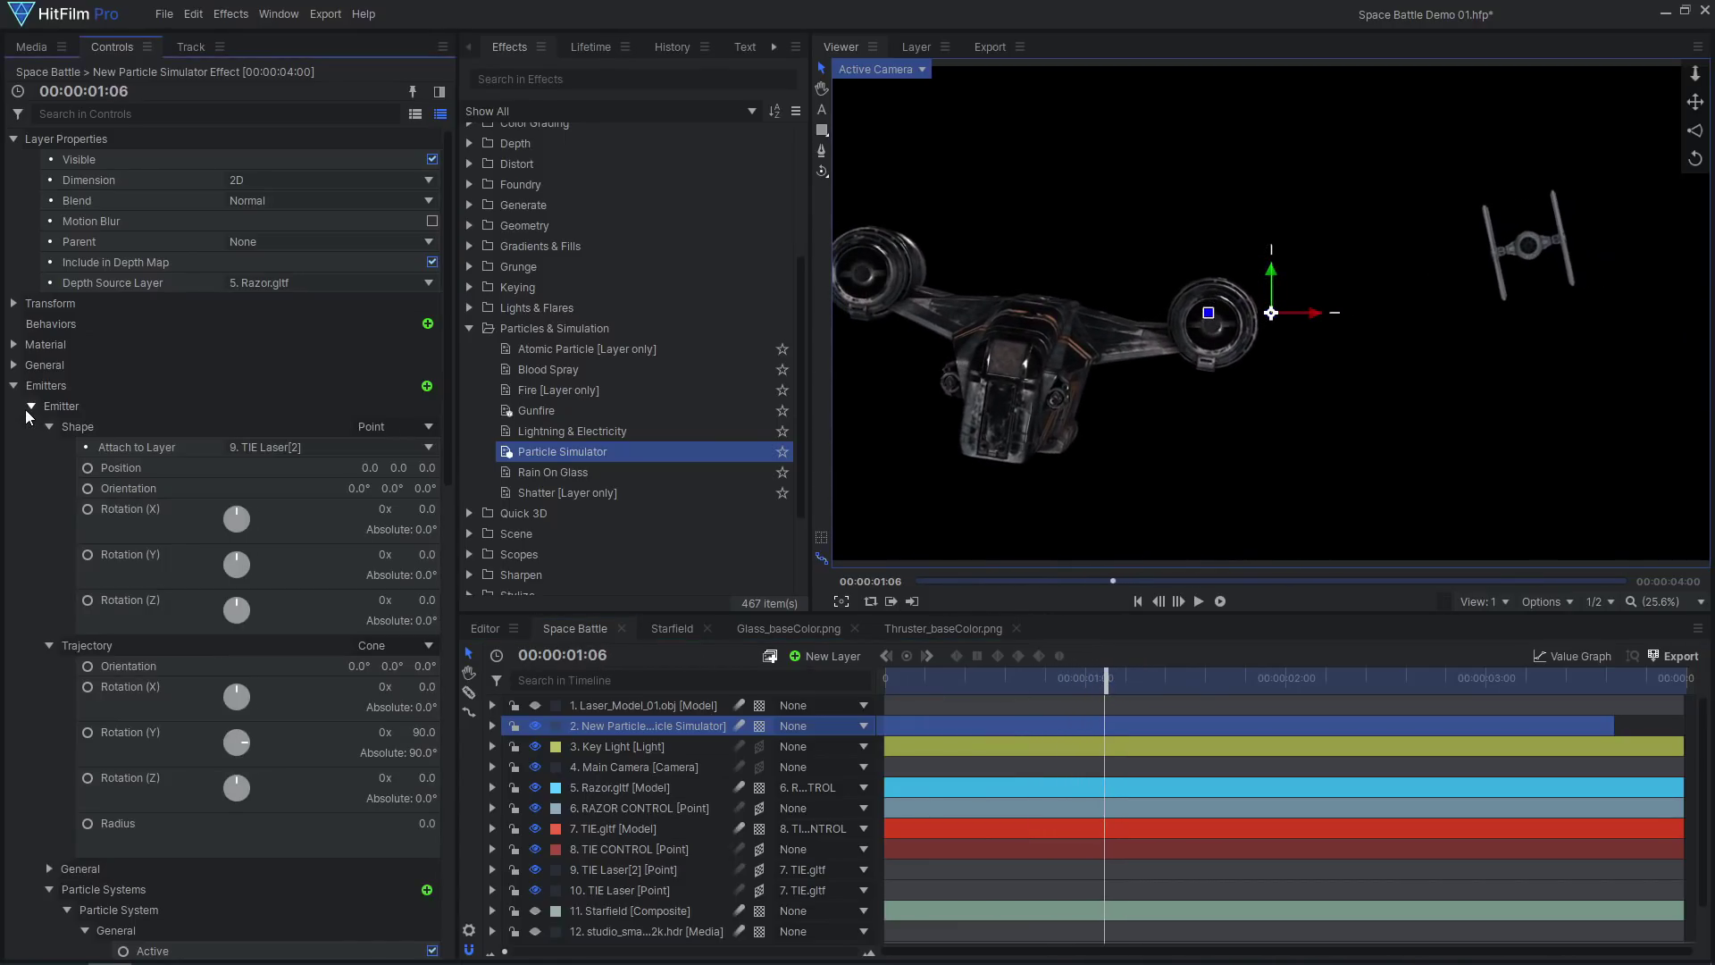
Check the emitter's Active property in General settings while scrubbing through the shot.
click(49, 426)
click(49, 446)
click(49, 467)
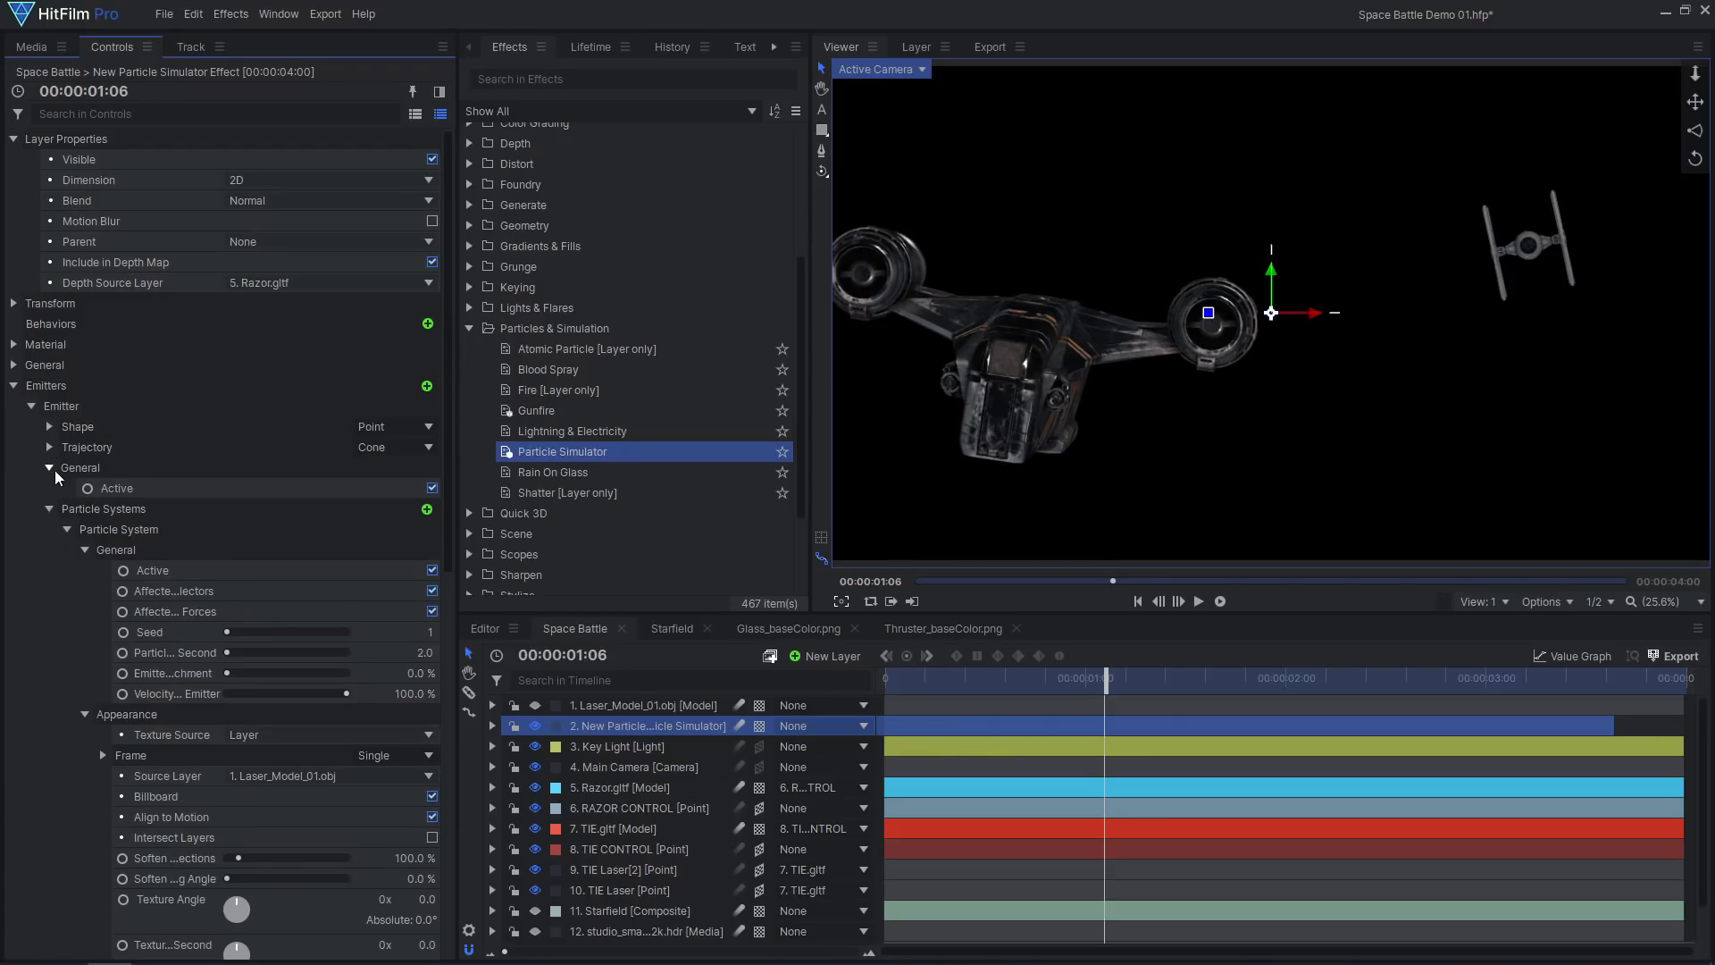
click(93, 493)
key(Right)
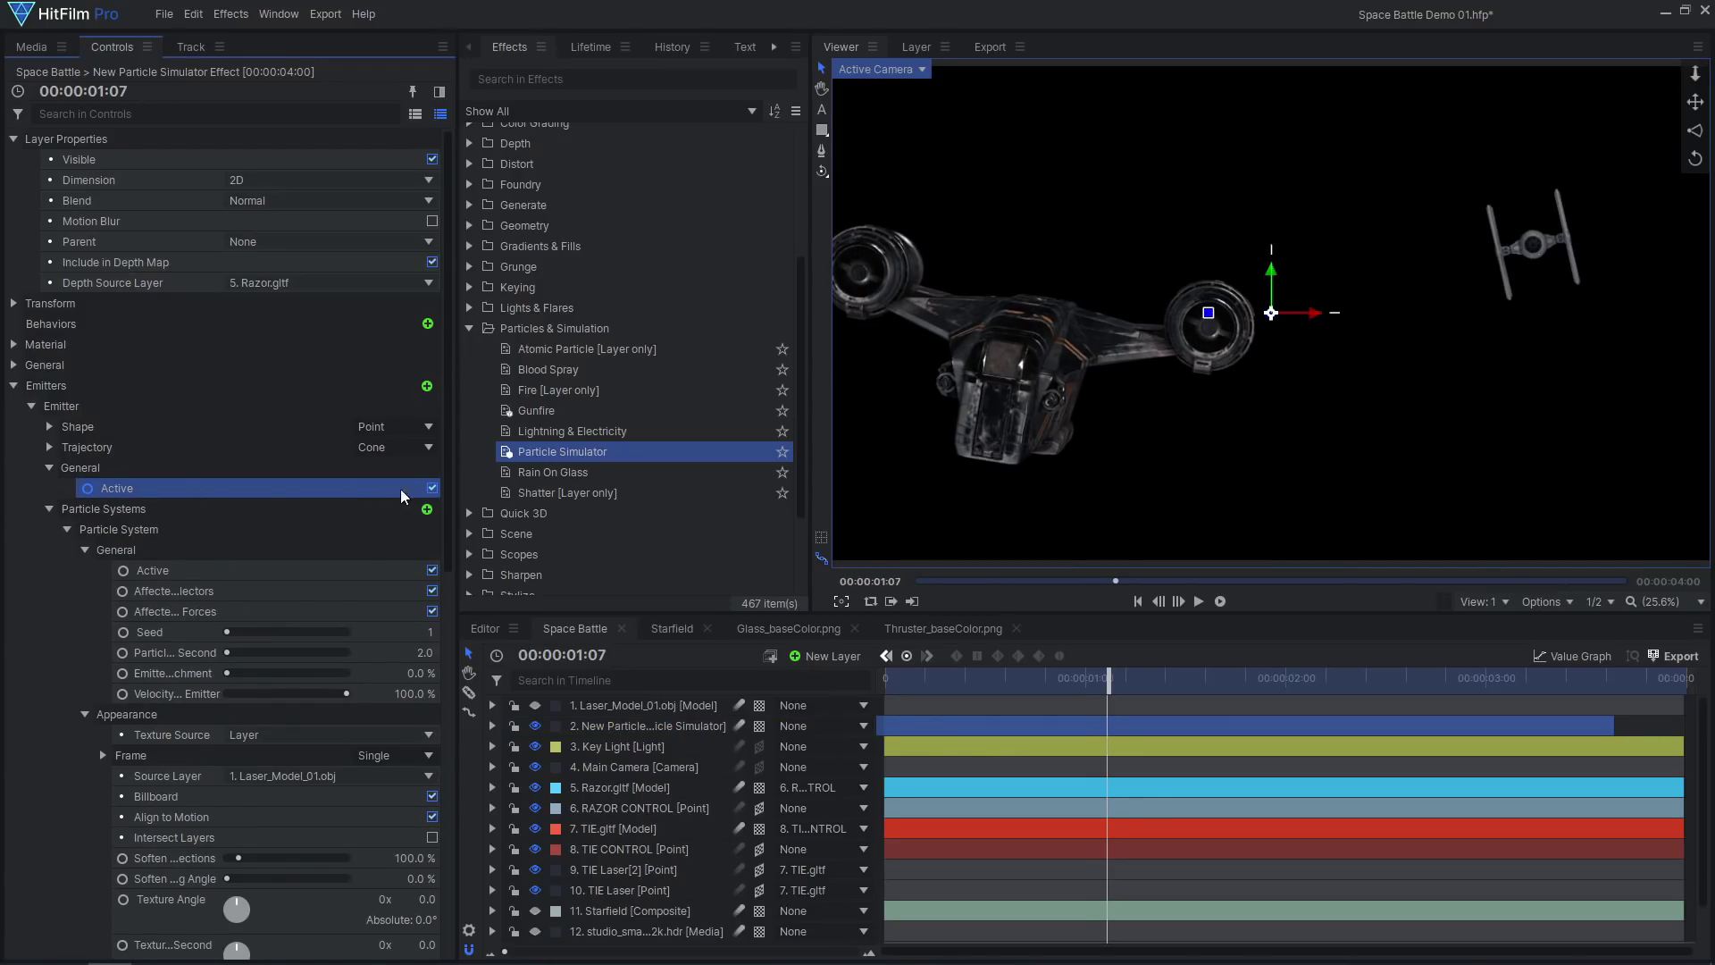
drag(1123, 680, 1043, 677)
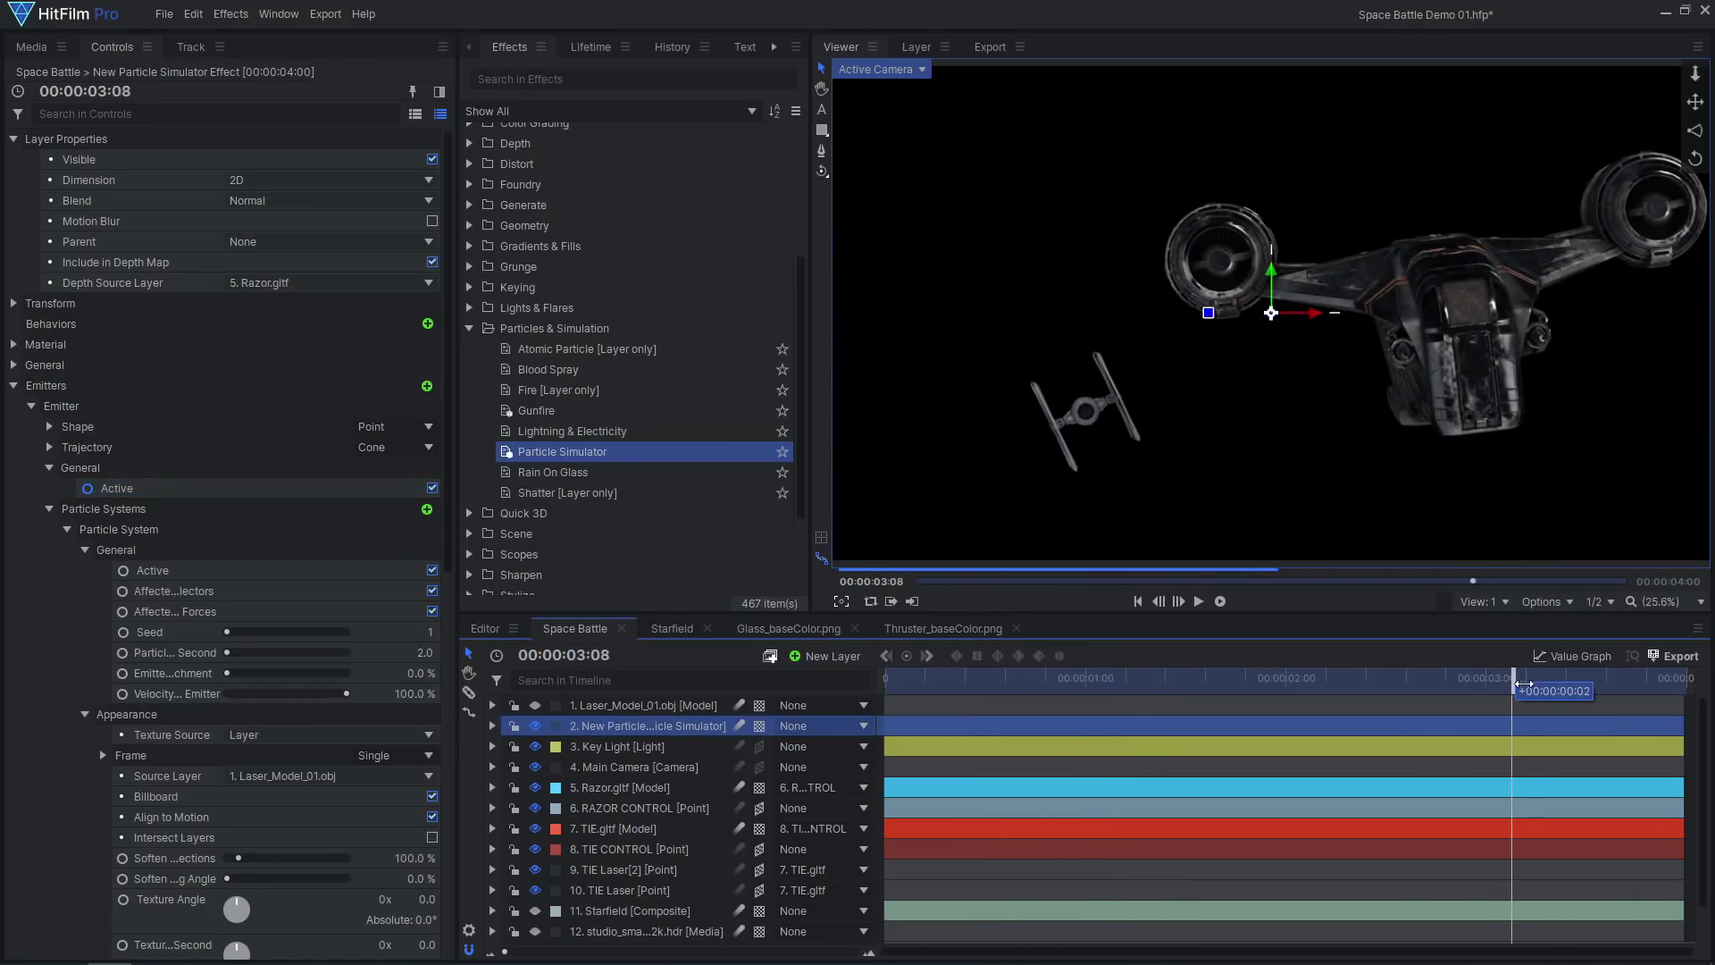
drag(1523, 684, 829, 688)
click(433, 492)
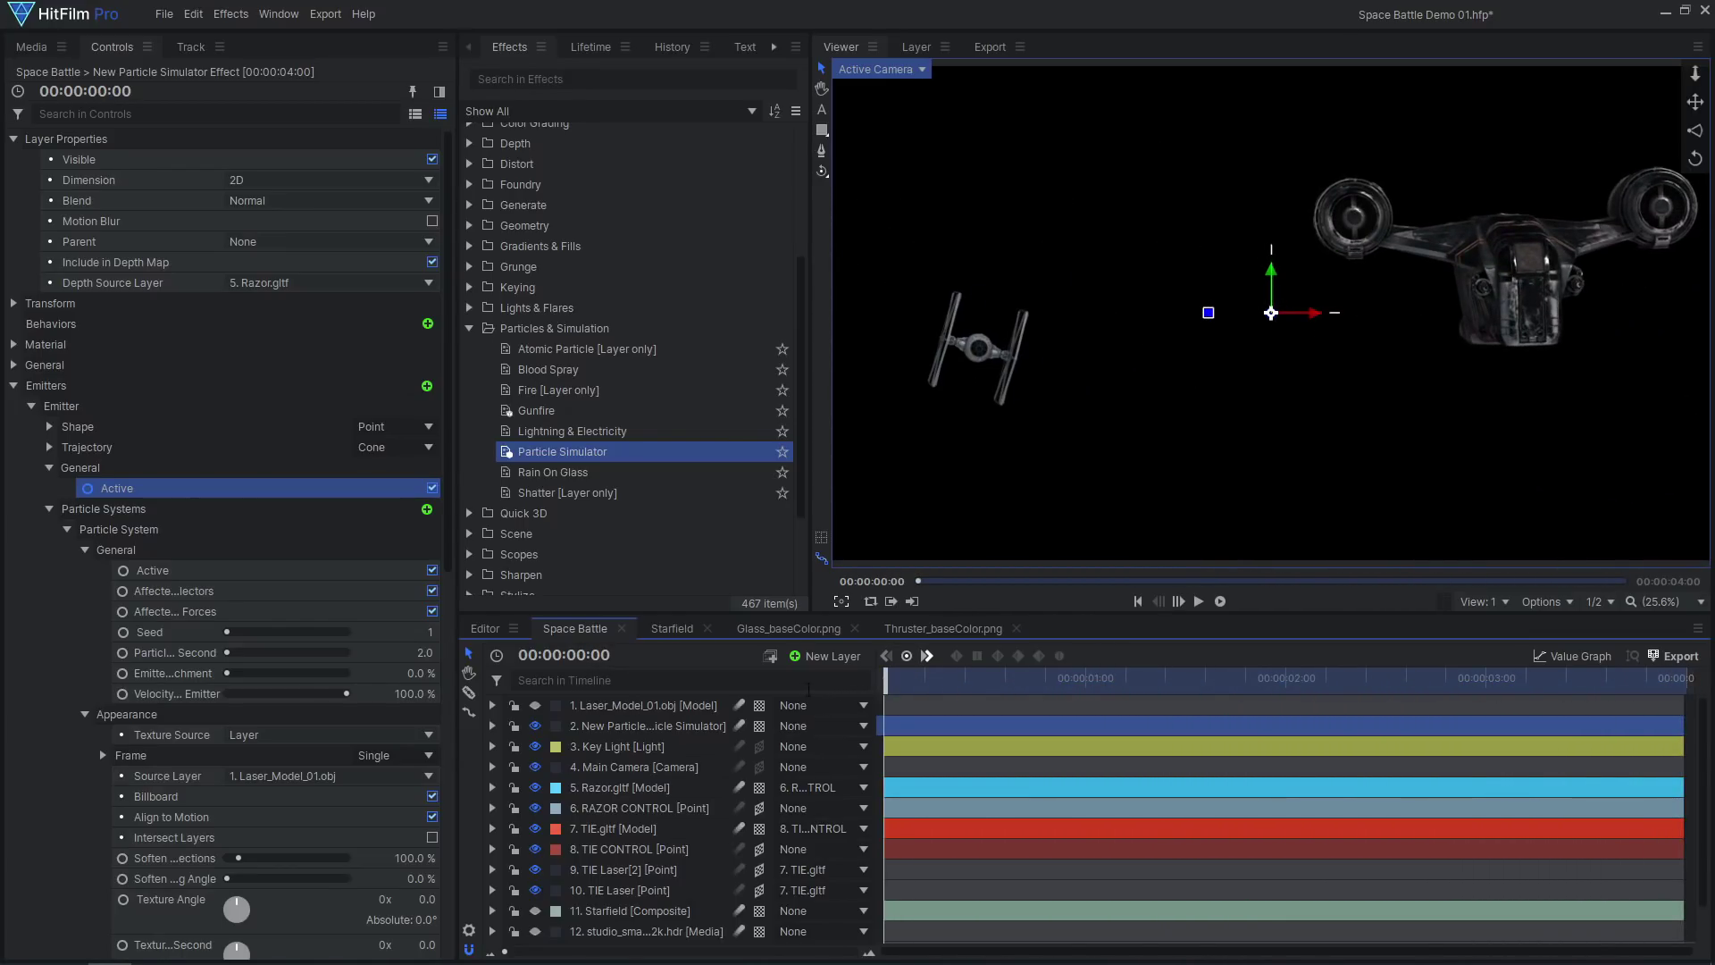
Duplicate the particle emitter to create a second one.
click(31, 406)
right_click(99, 406)
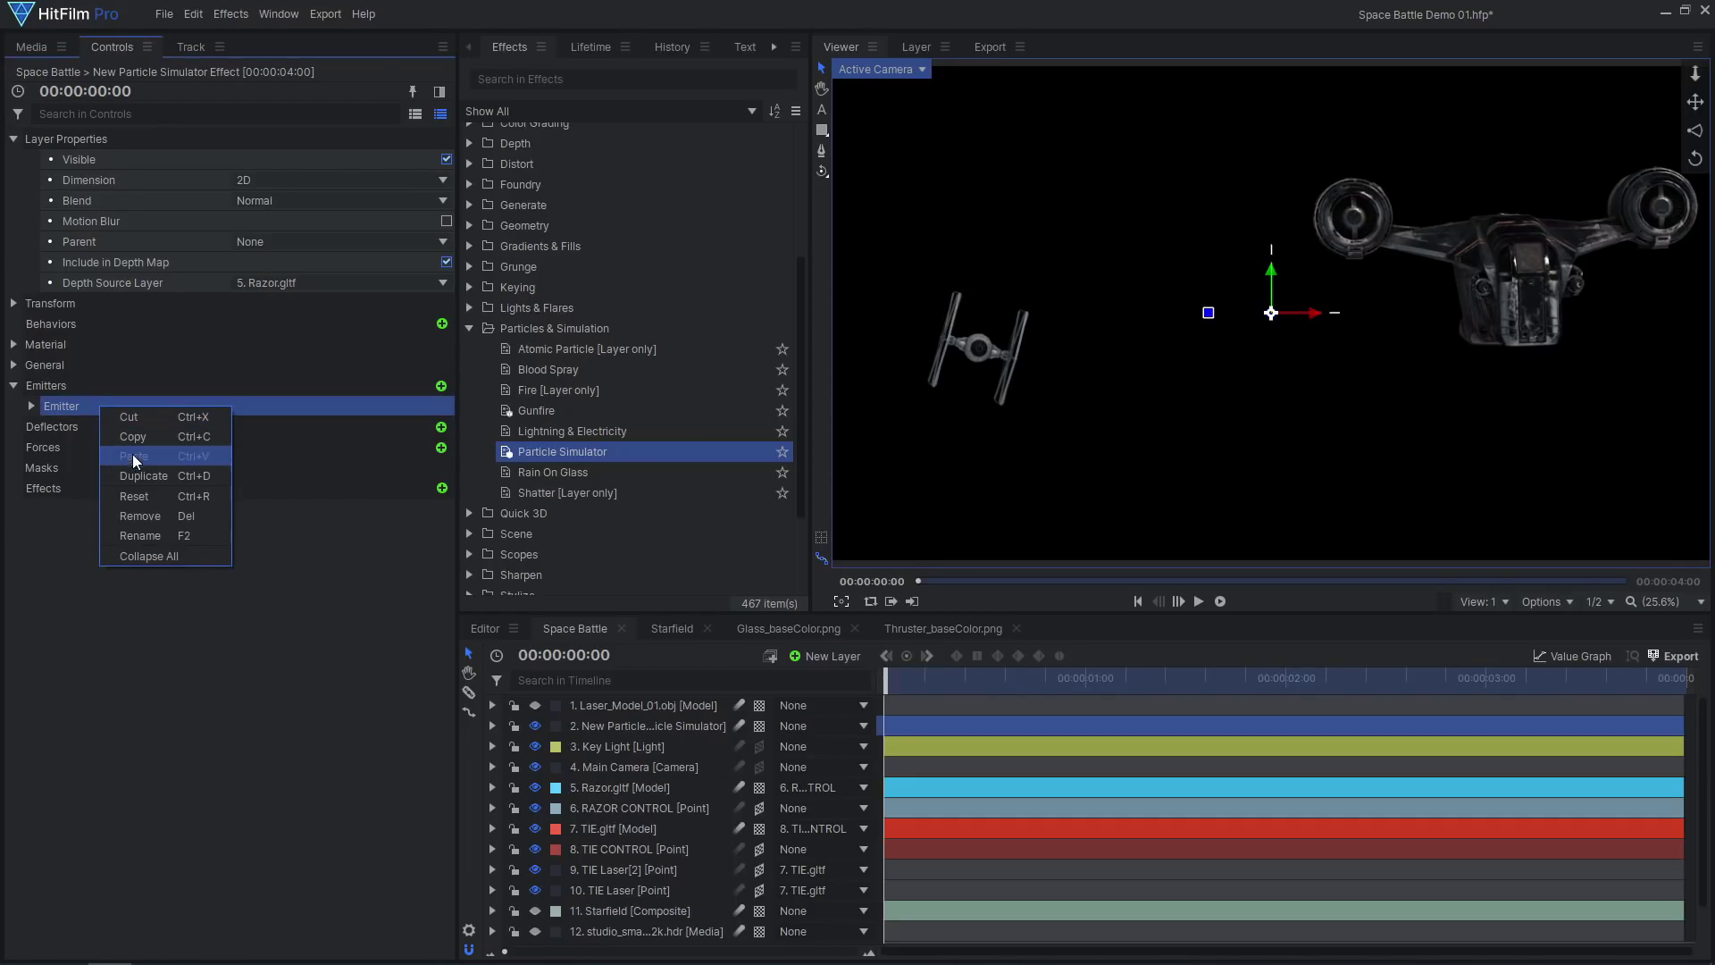
click(143, 475)
mouse_move(885, 681)
mouse_down()
mouse_move(938, 679)
mouse_move(918, 679)
mouse_up()
Attach the second emitter's shape to the TIE Laser layer and check it at frame 44.
click(31, 427)
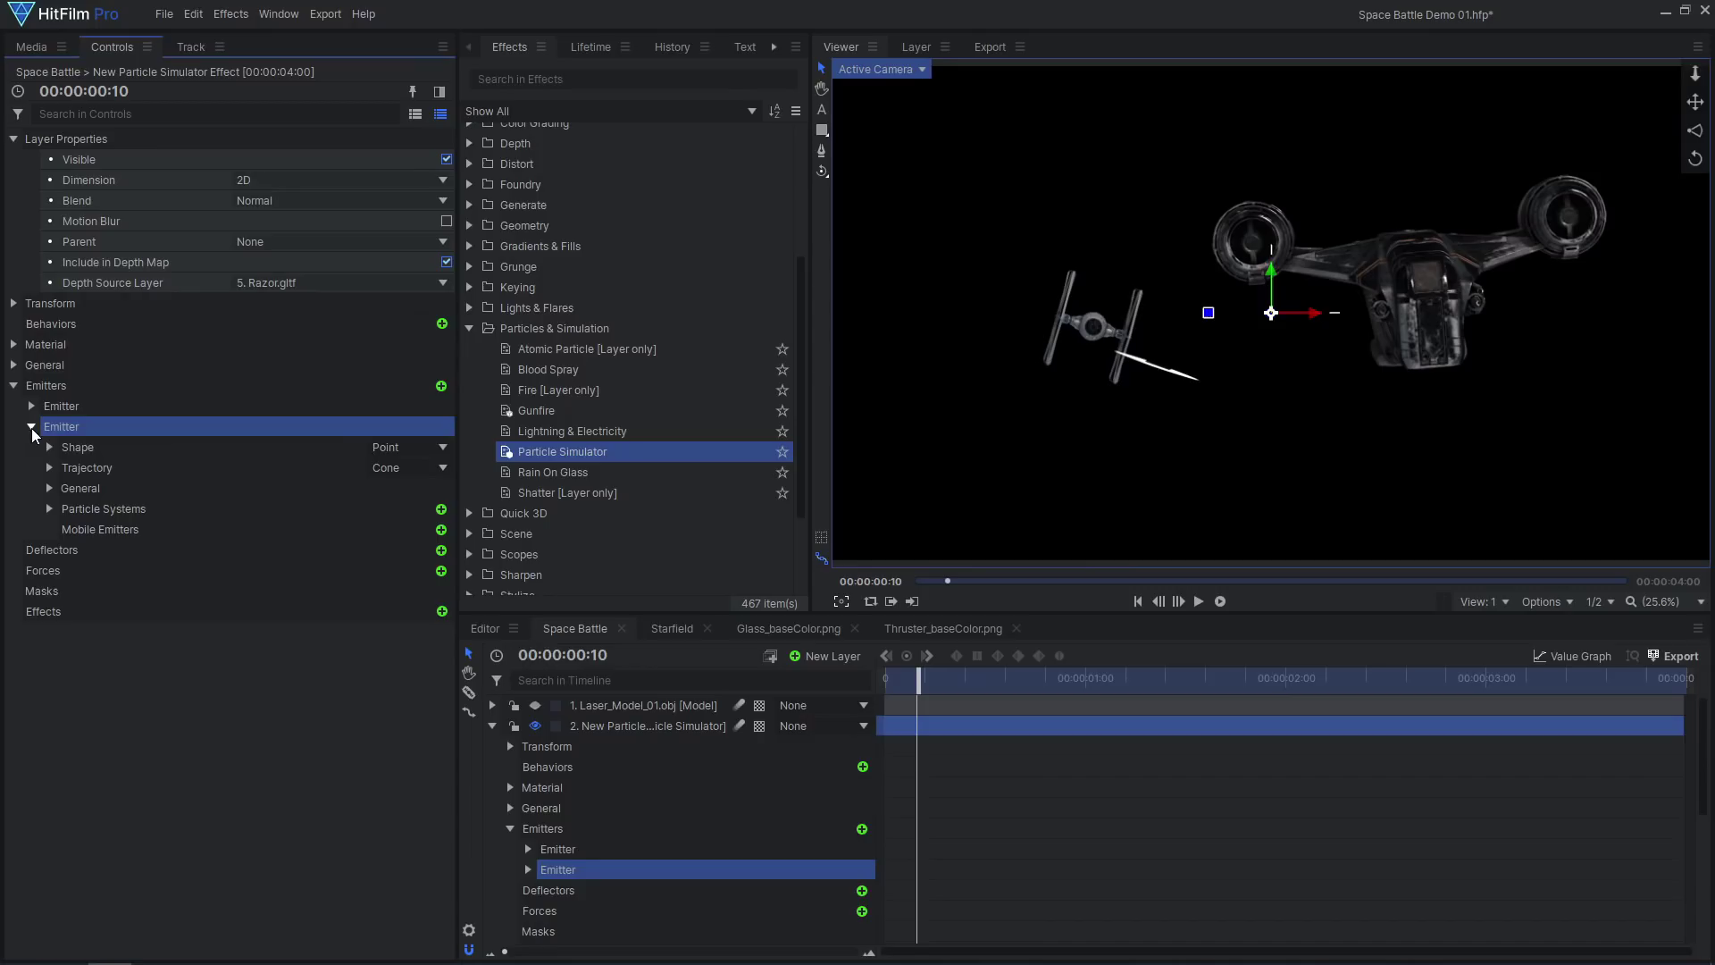
click(49, 447)
click(313, 468)
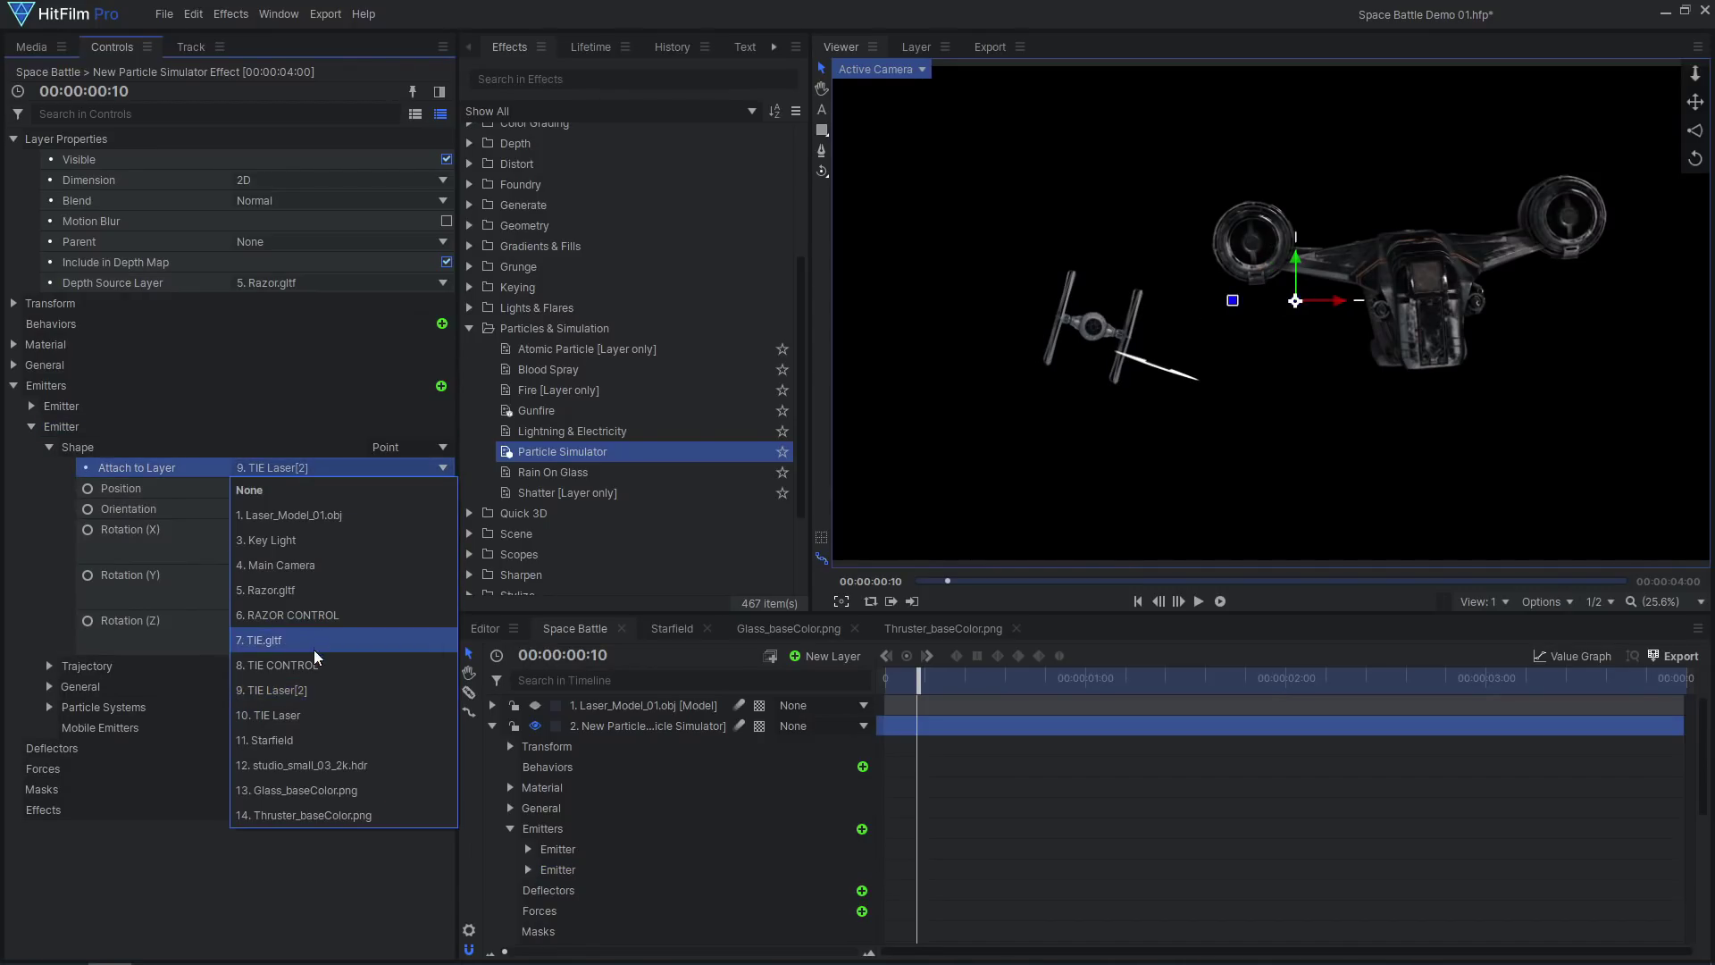
click(308, 715)
click(920, 682)
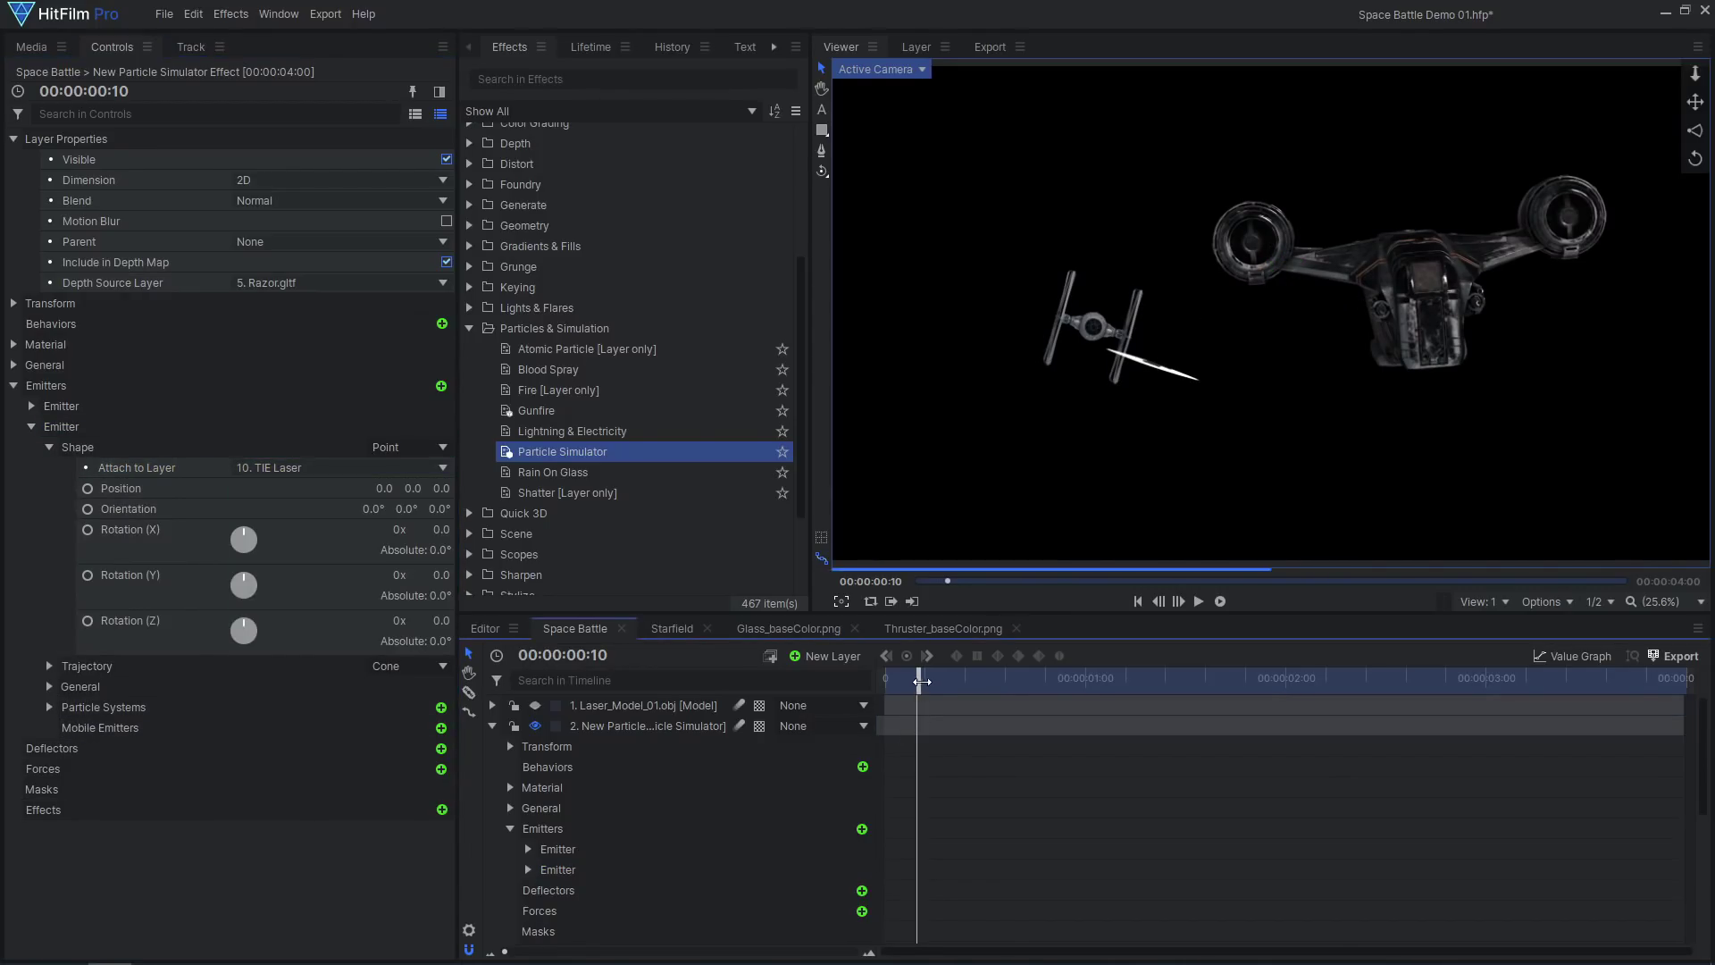
drag(920, 681, 1040, 675)
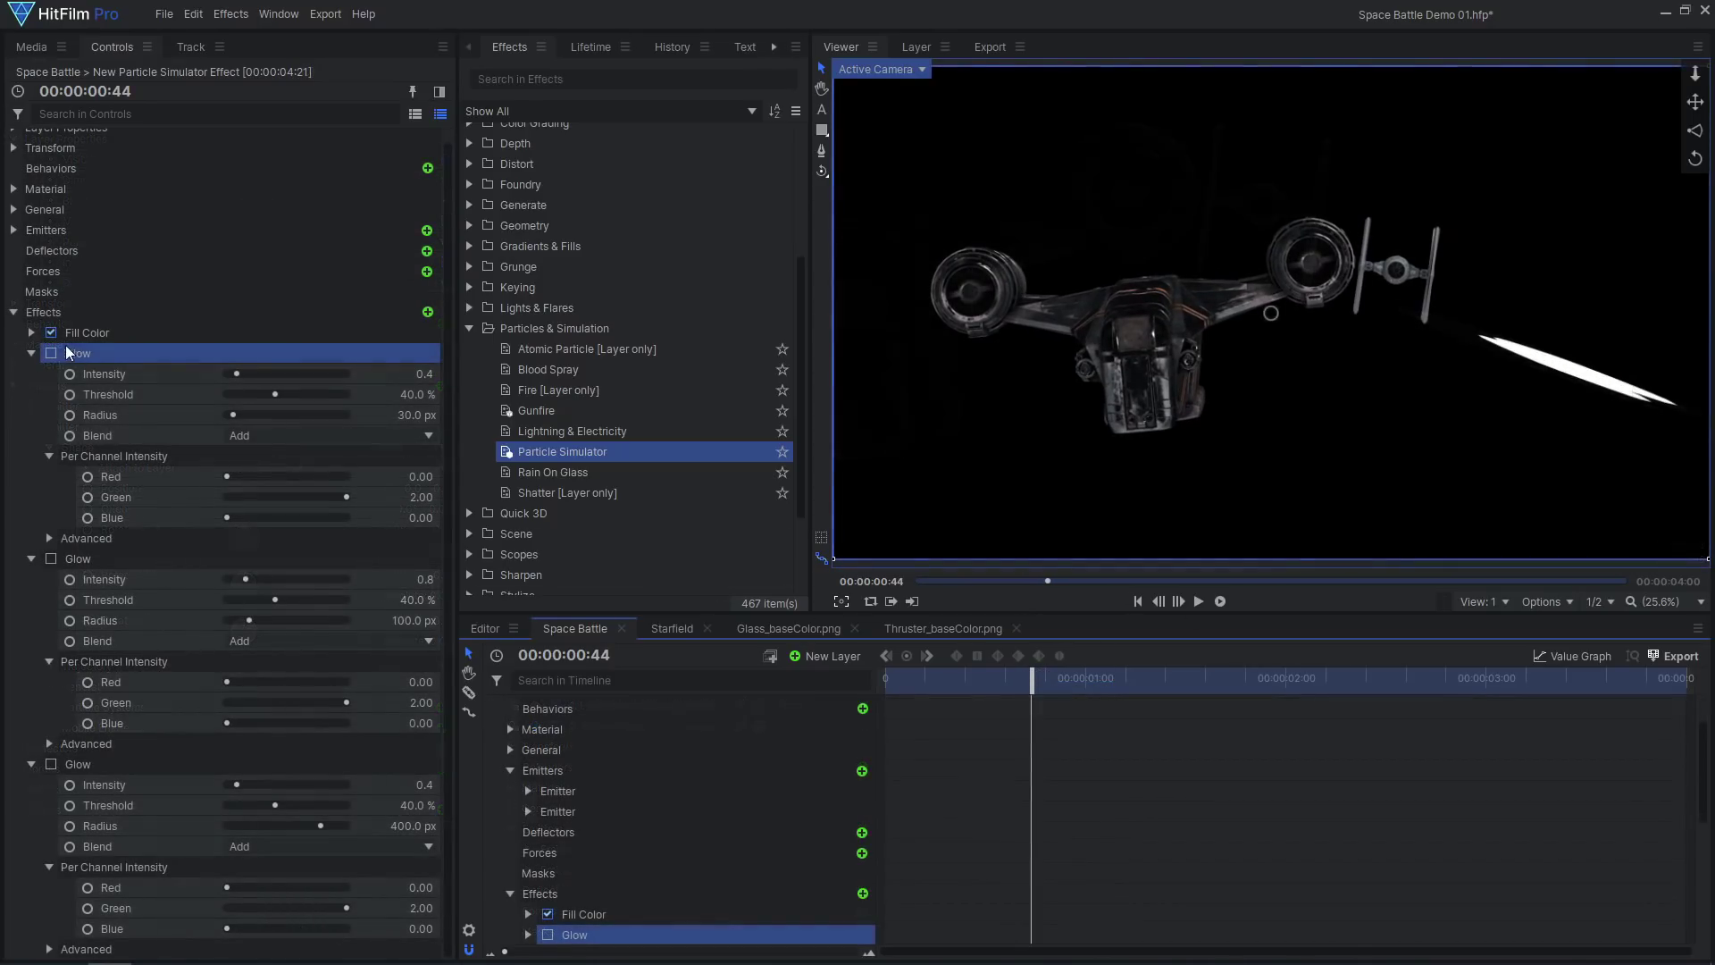
Turn on all three Glow effects in the Controls panel.
click(53, 354)
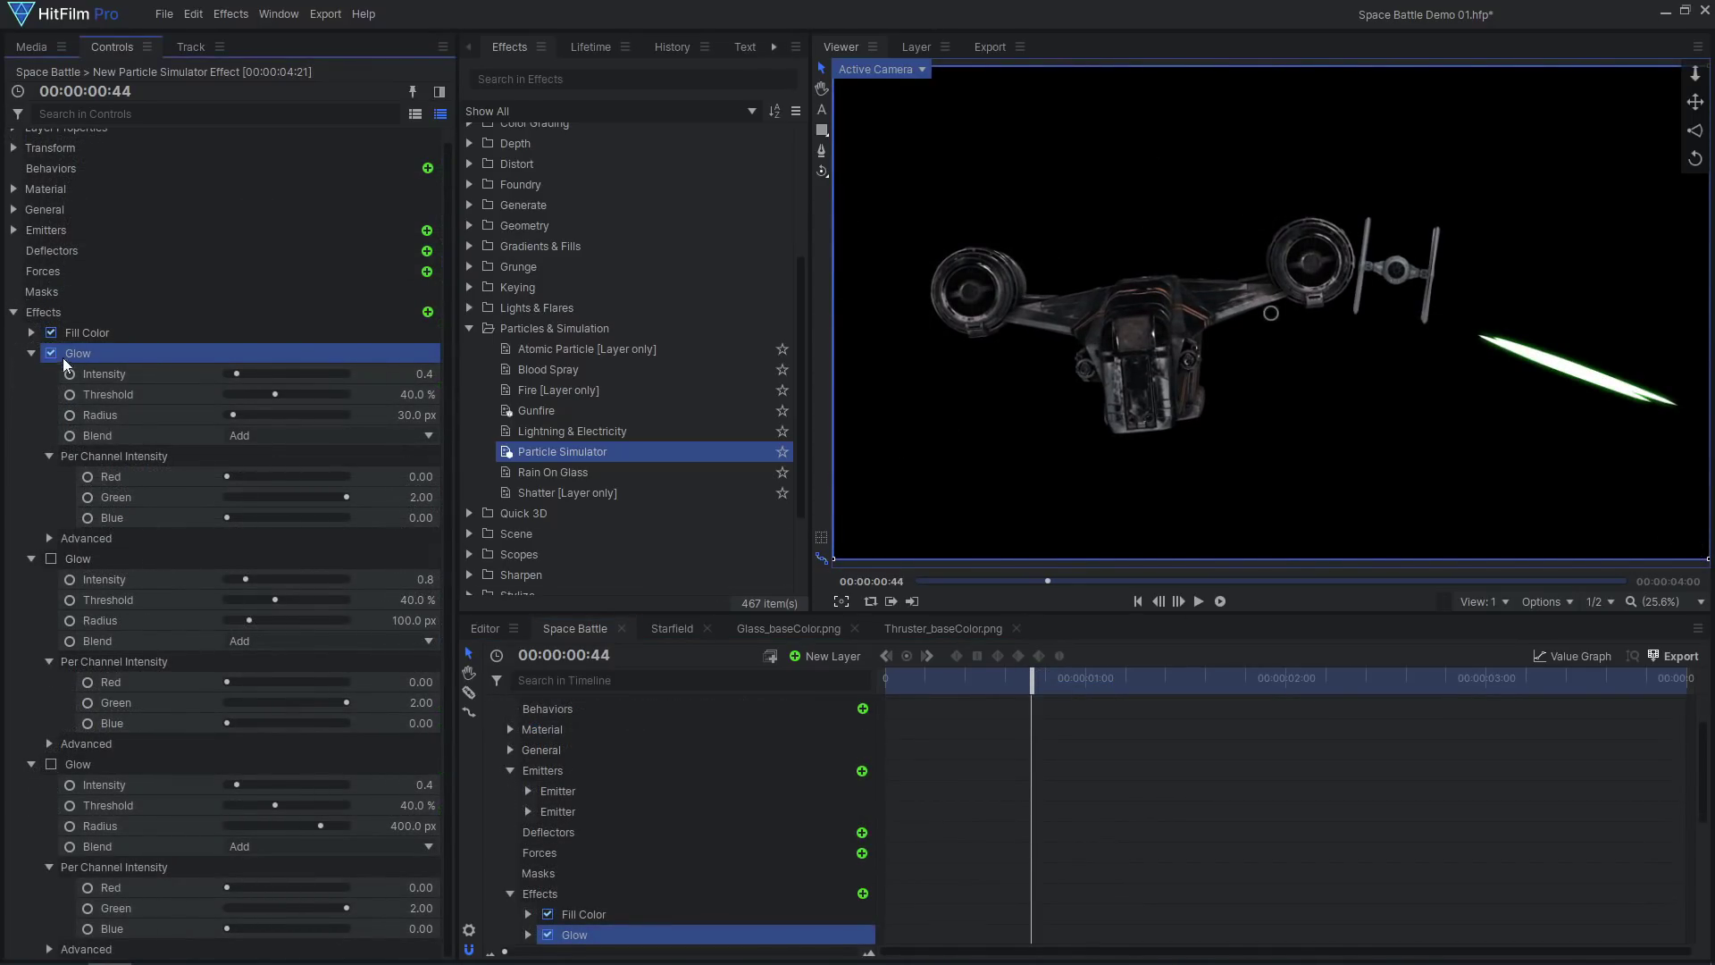
click(51, 559)
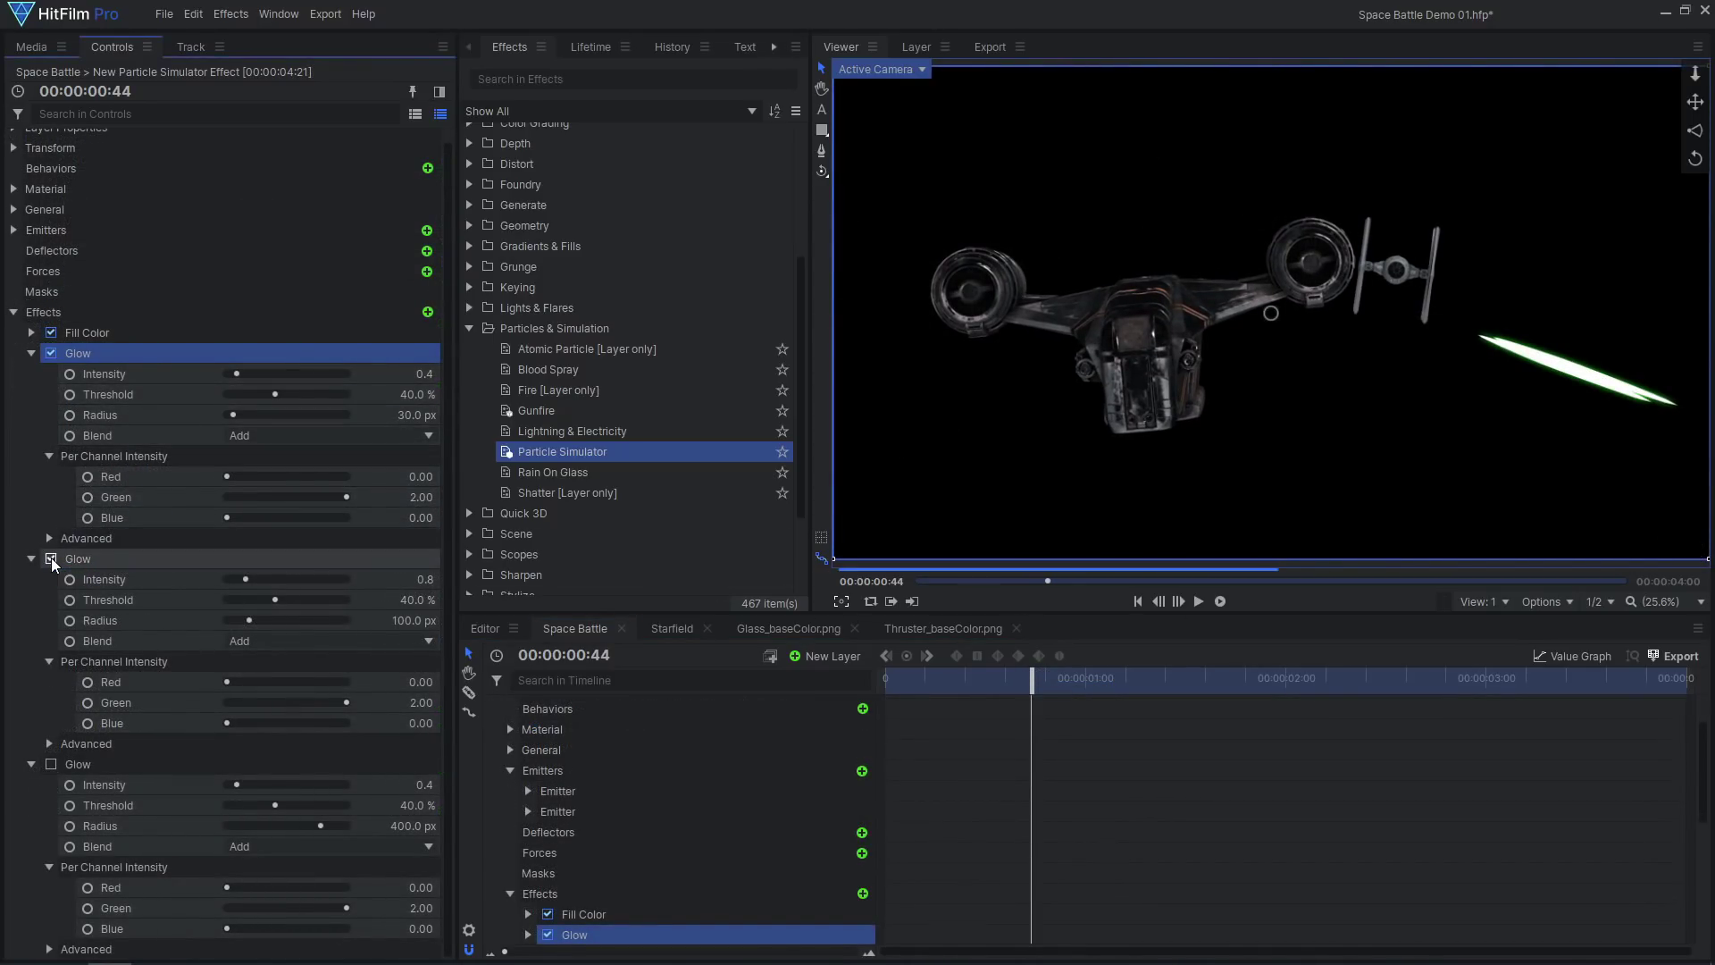
click(51, 764)
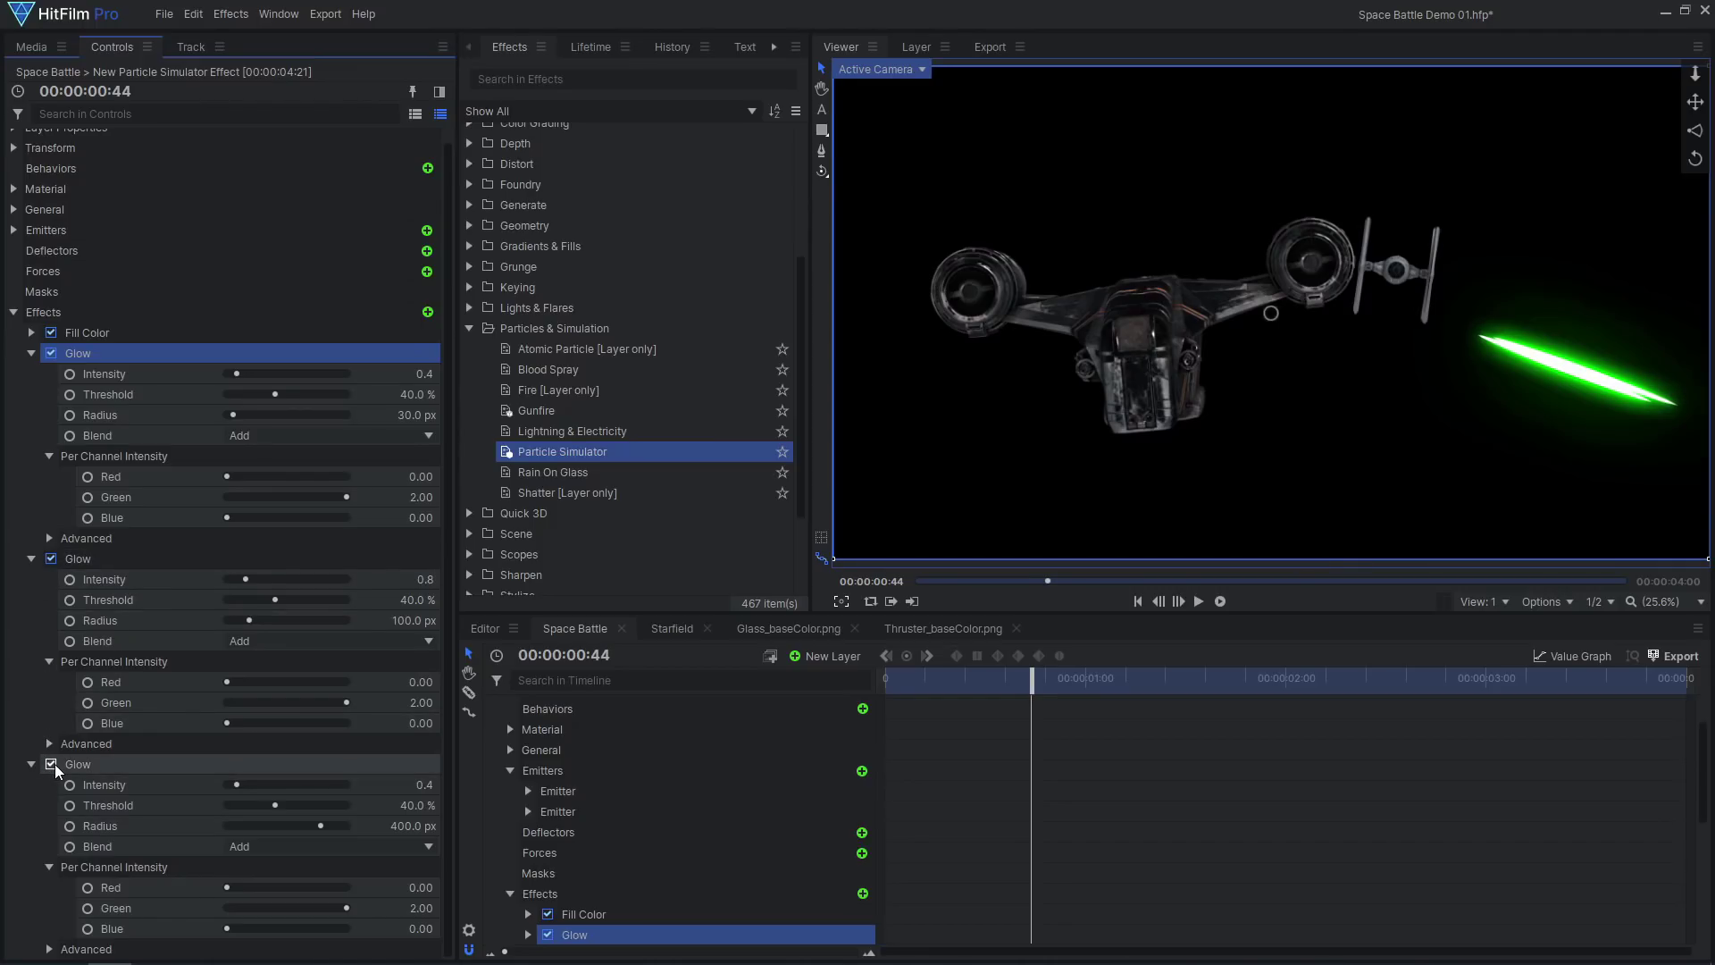
scroll(1459, 371, up, 3)
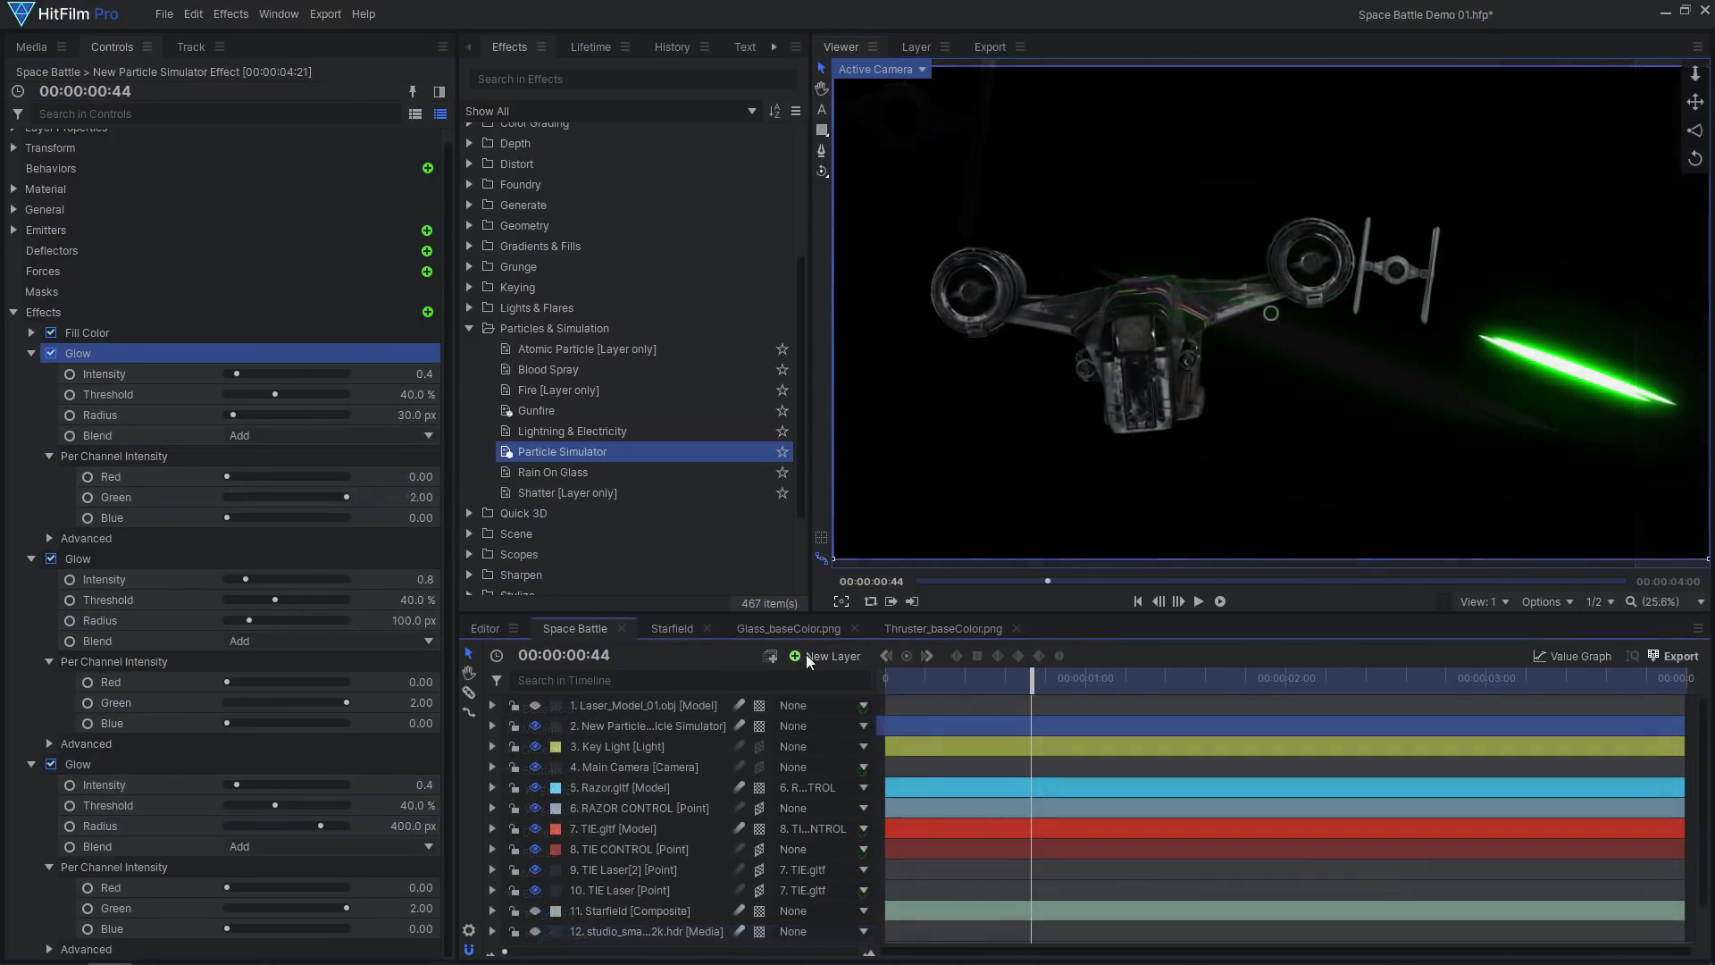
click(807, 656)
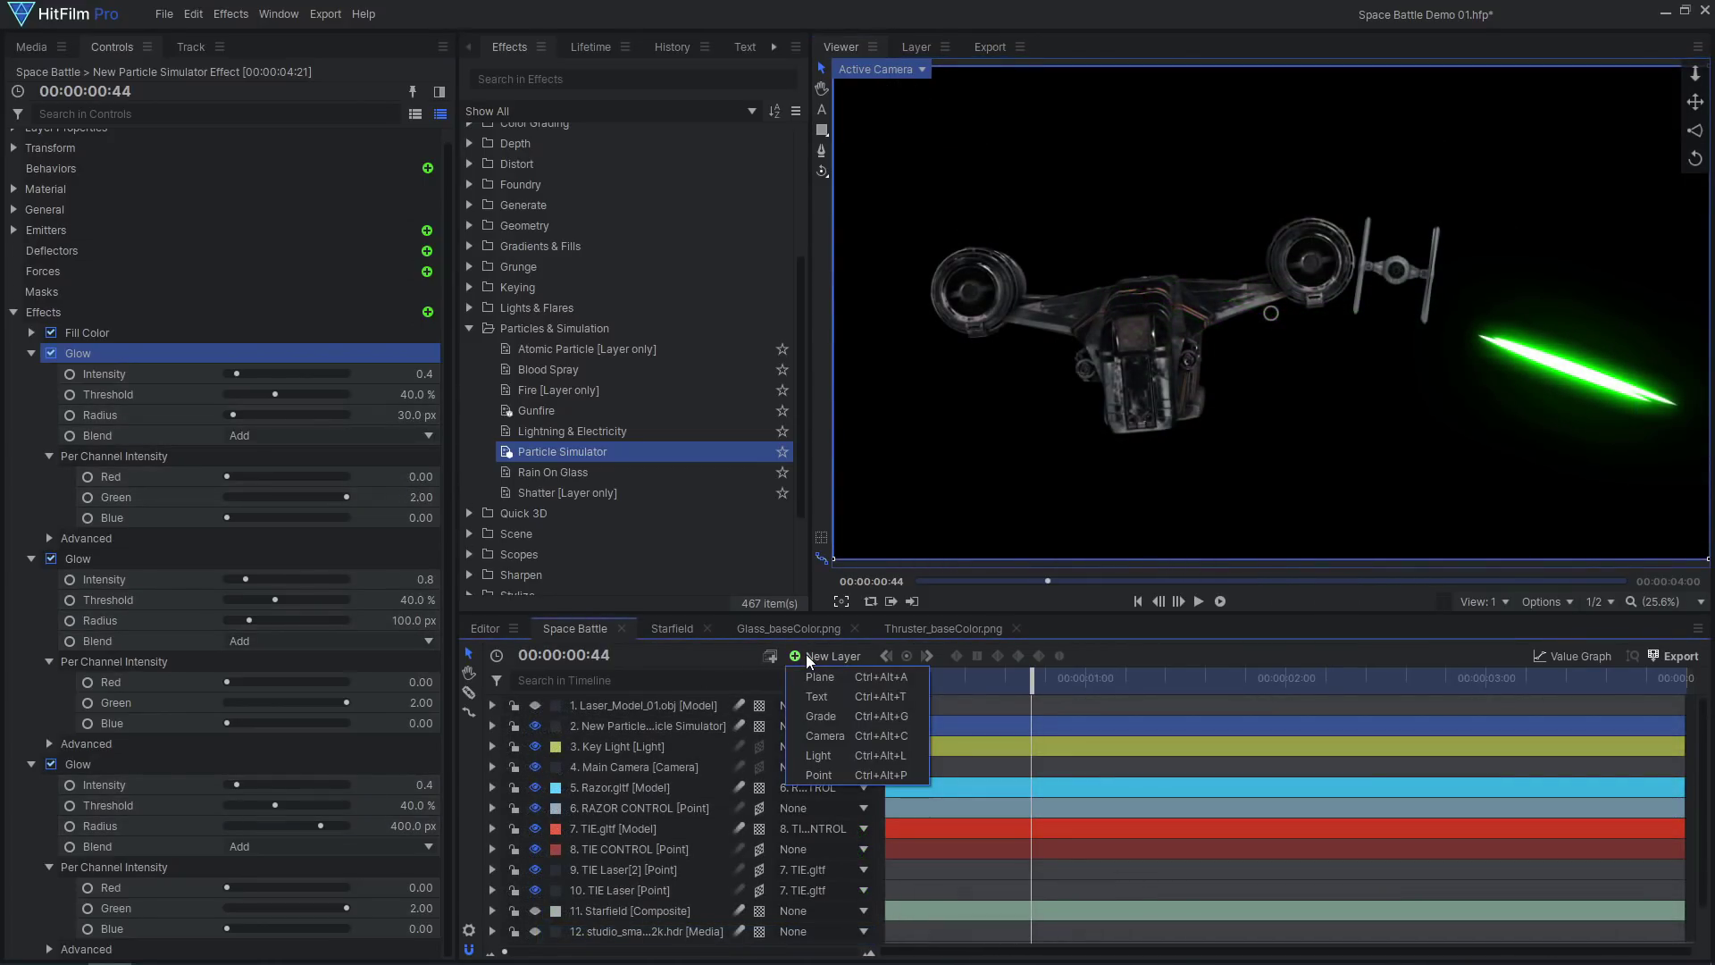
Add a new light and colour it green (42, 255, 49).
click(818, 754)
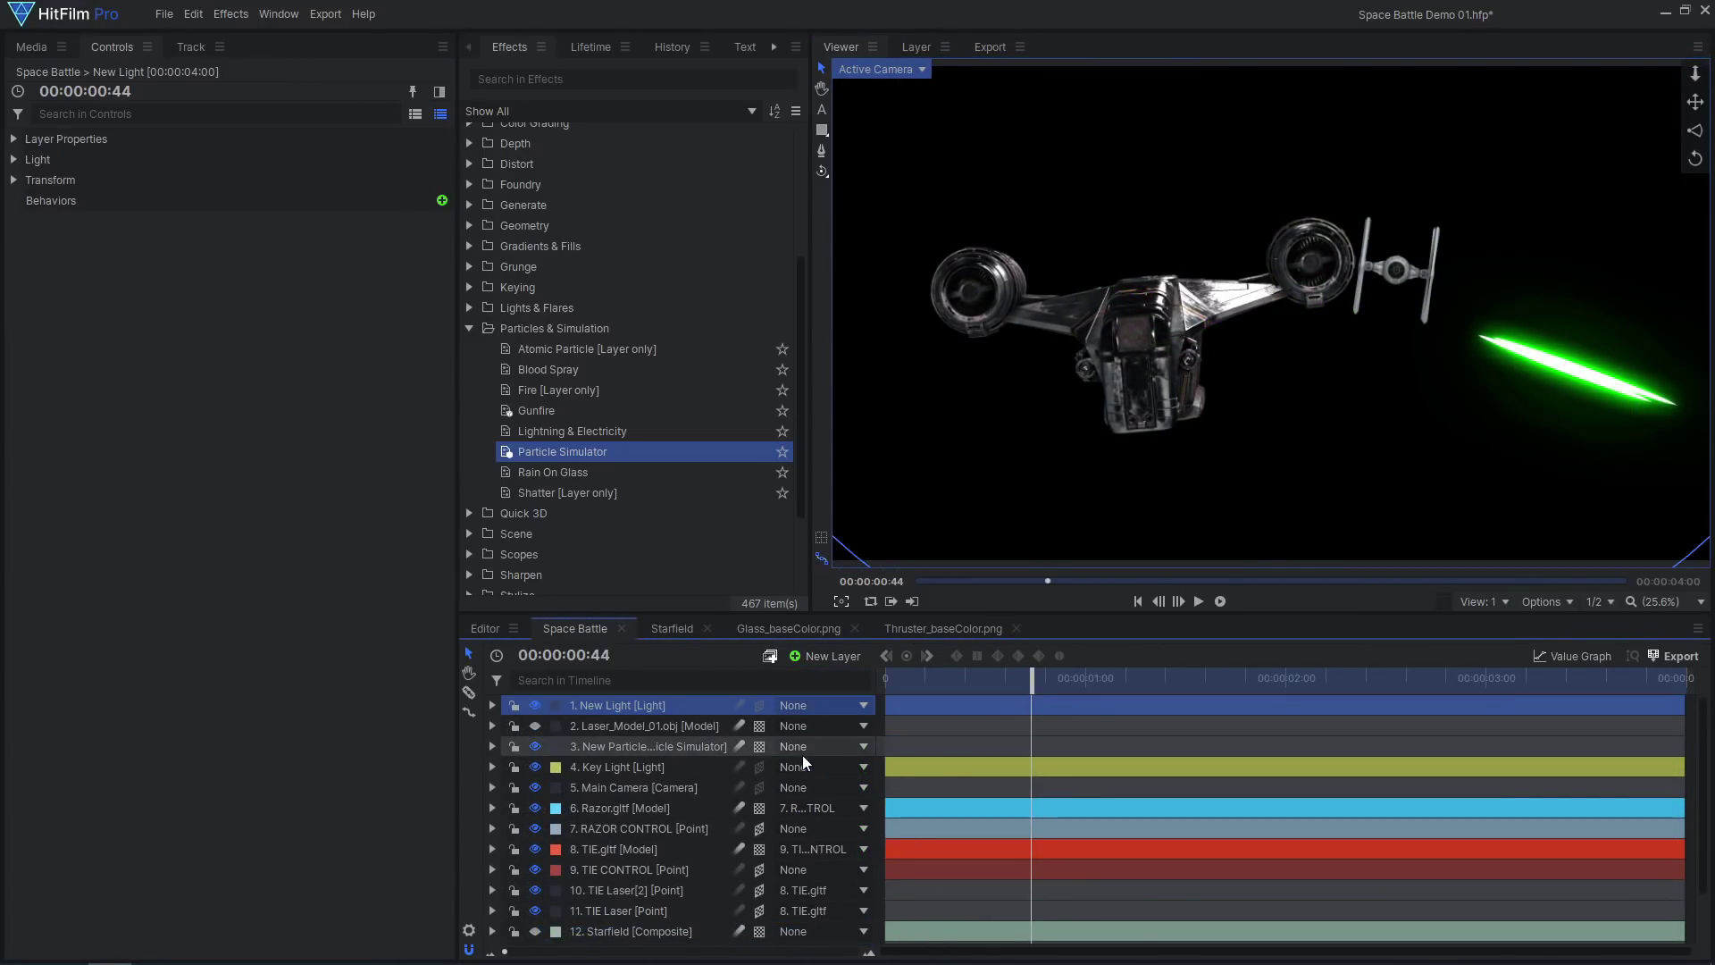
click(13, 159)
click(445, 200)
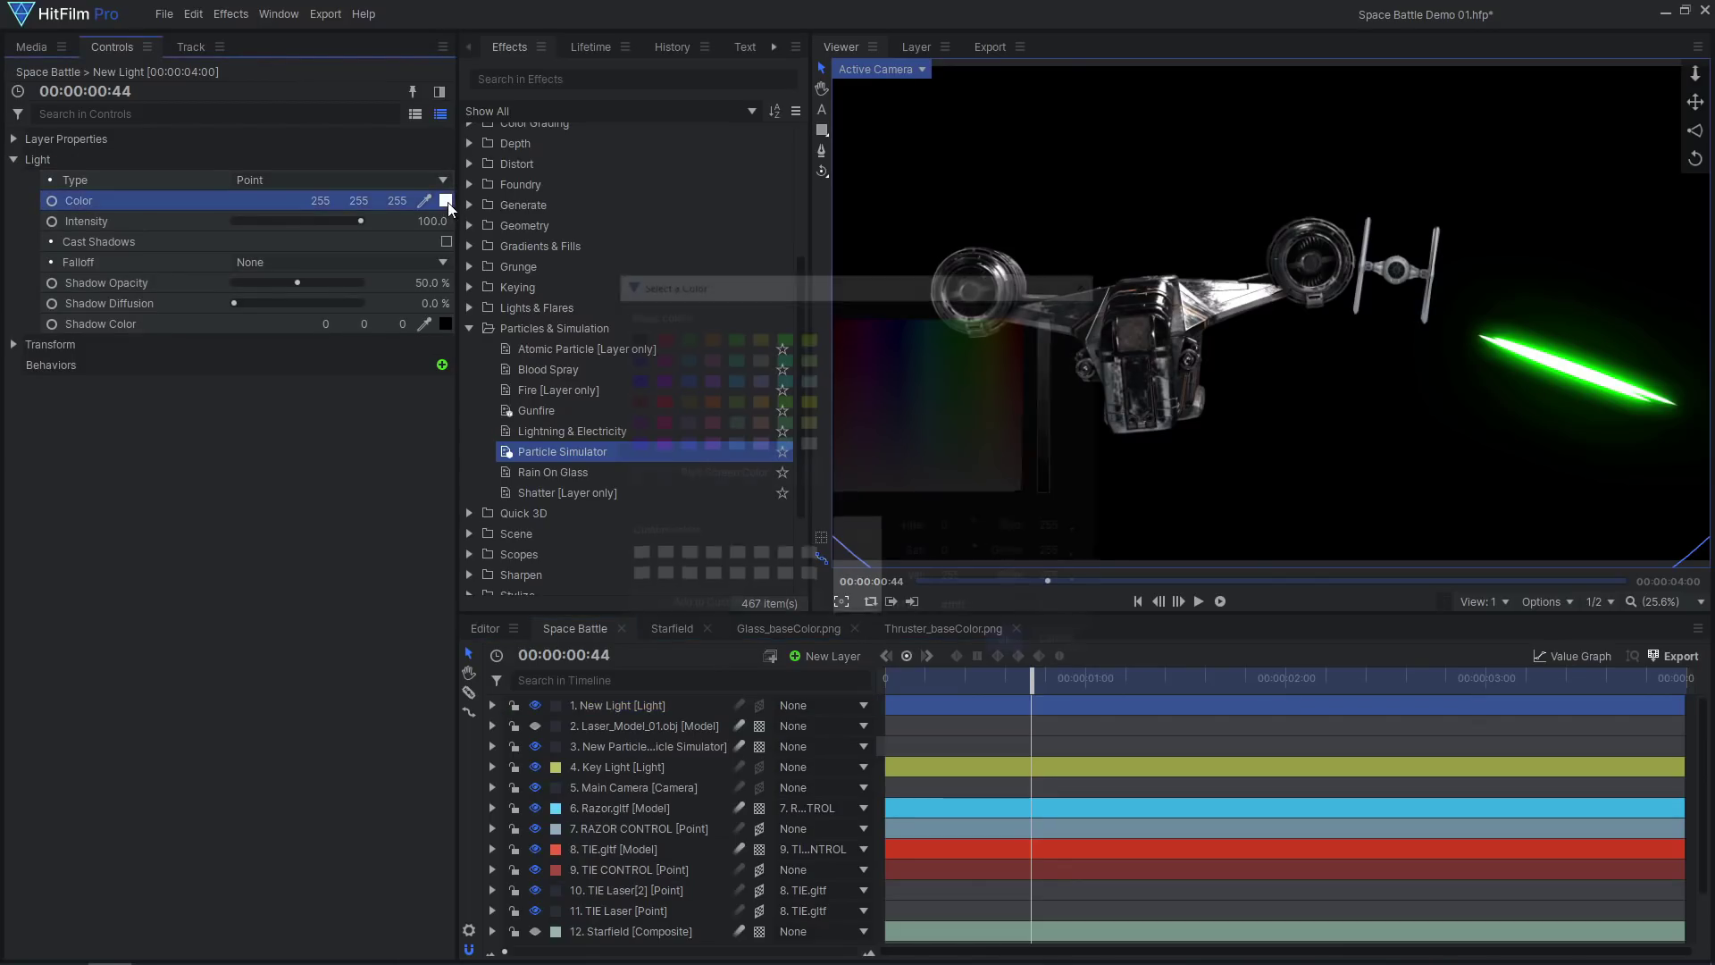
click(784, 336)
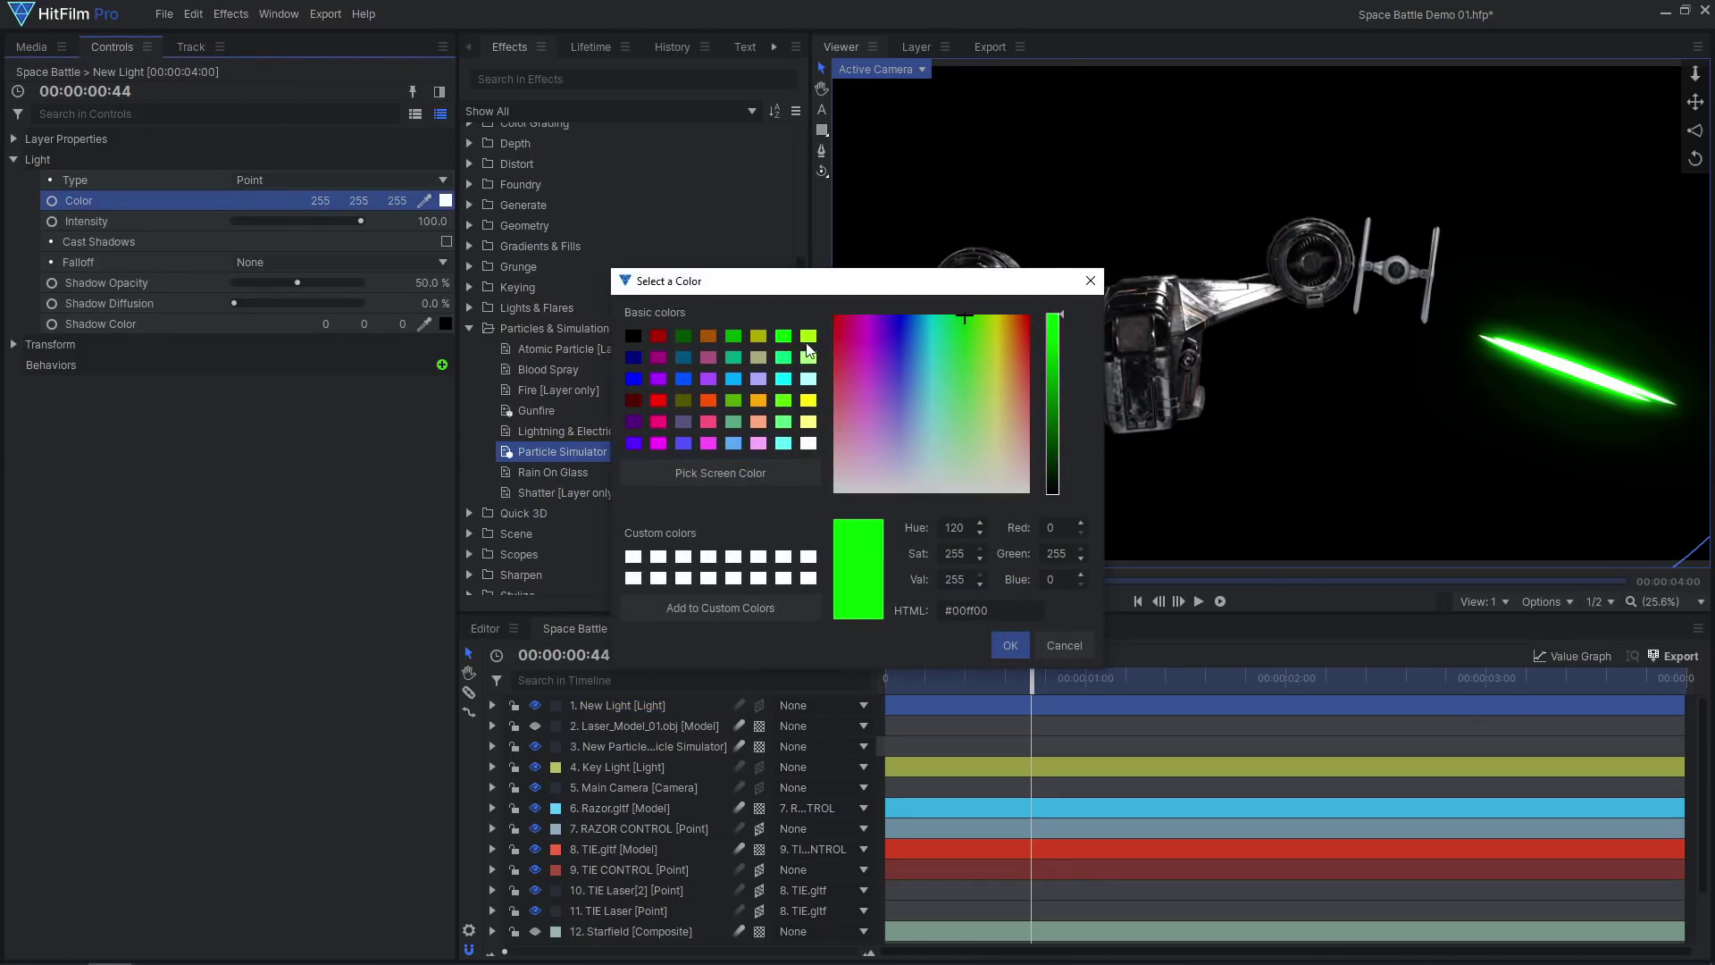
click(964, 348)
click(1010, 645)
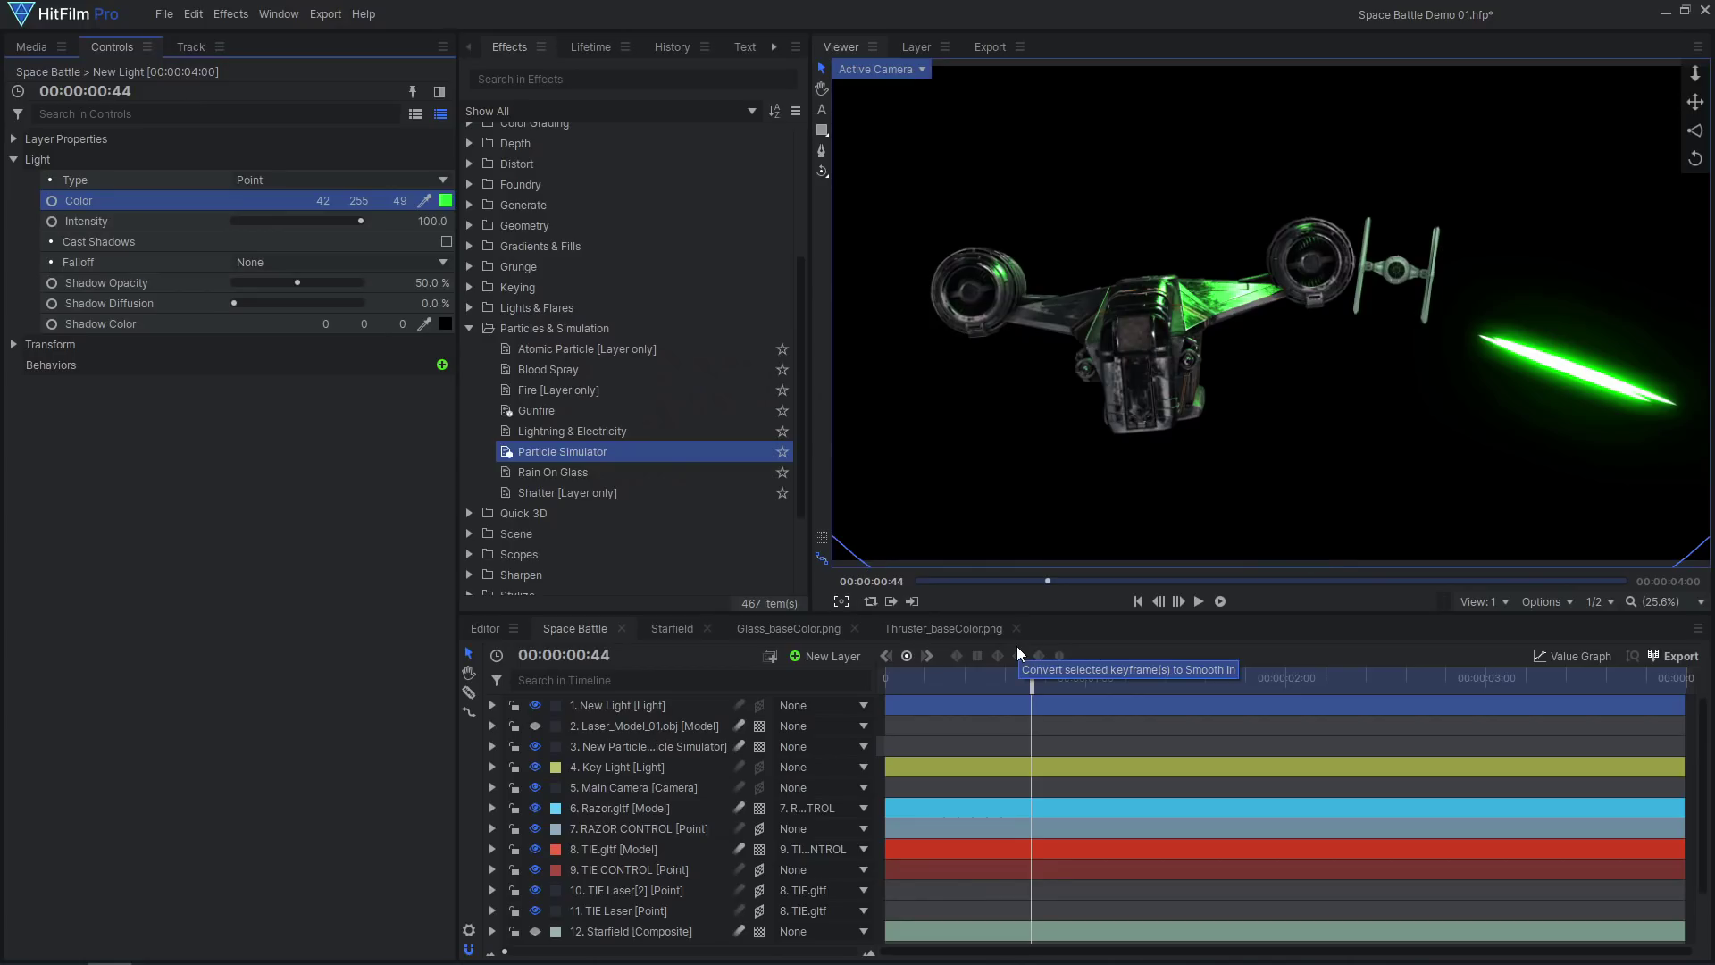
Parent the light to TIE.gltf and position it at 0, 0, 400.
click(650, 705)
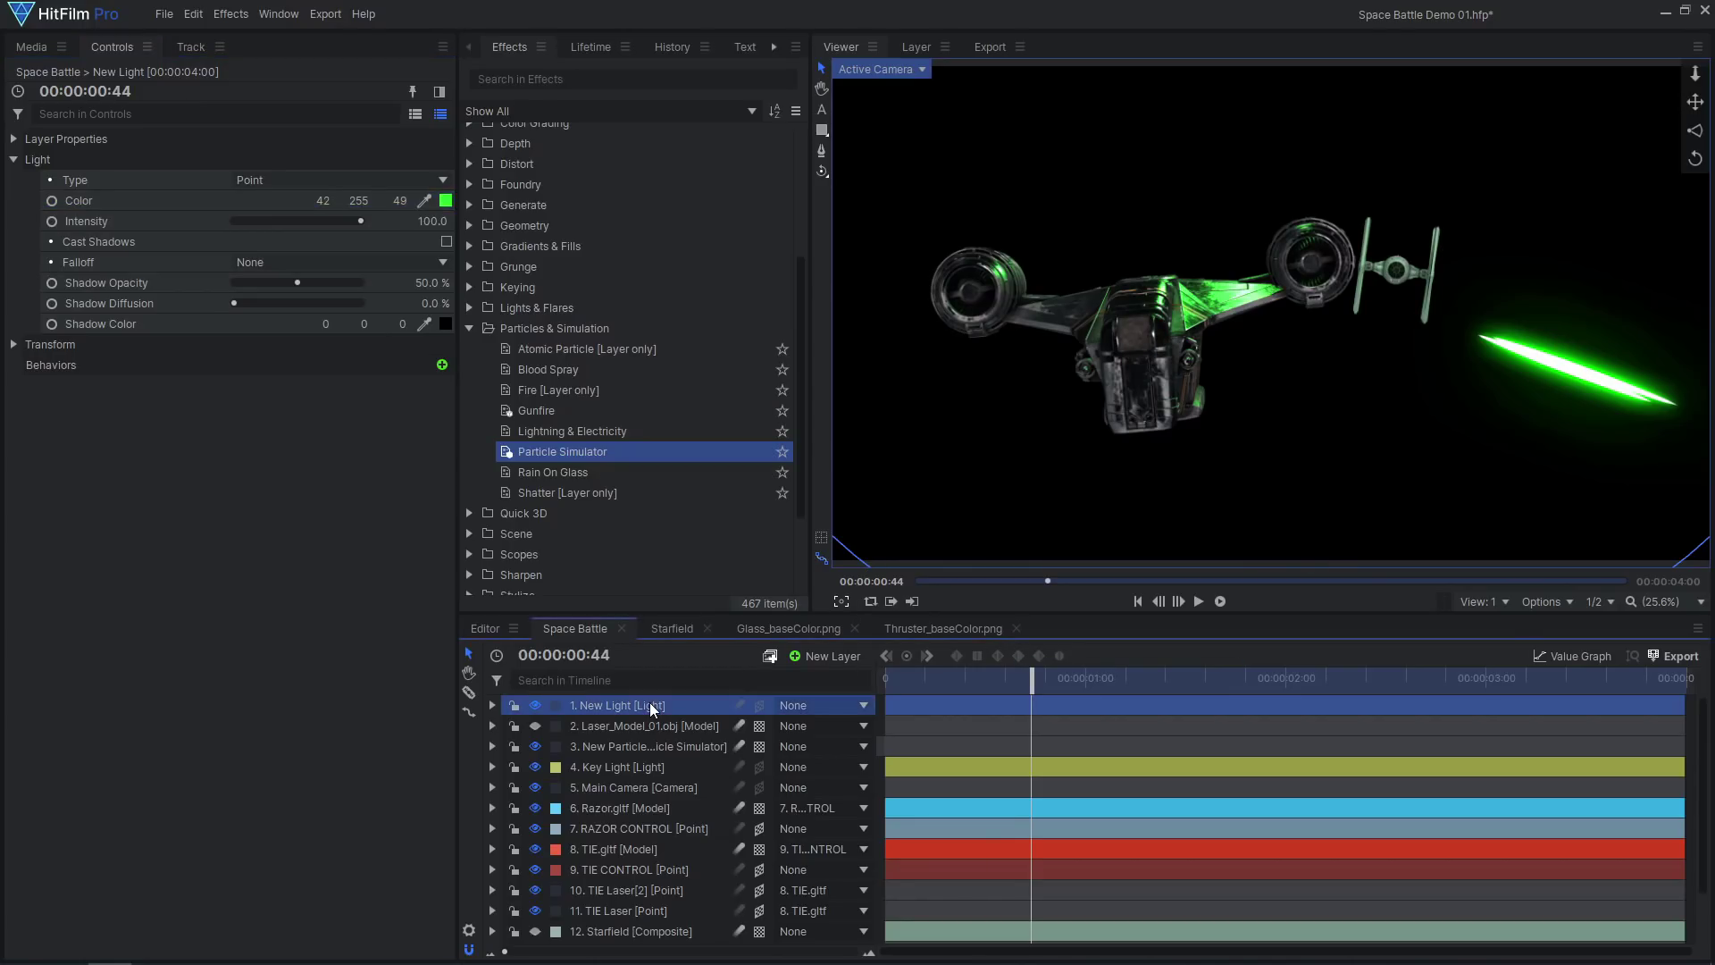
click(820, 704)
click(827, 507)
click(13, 344)
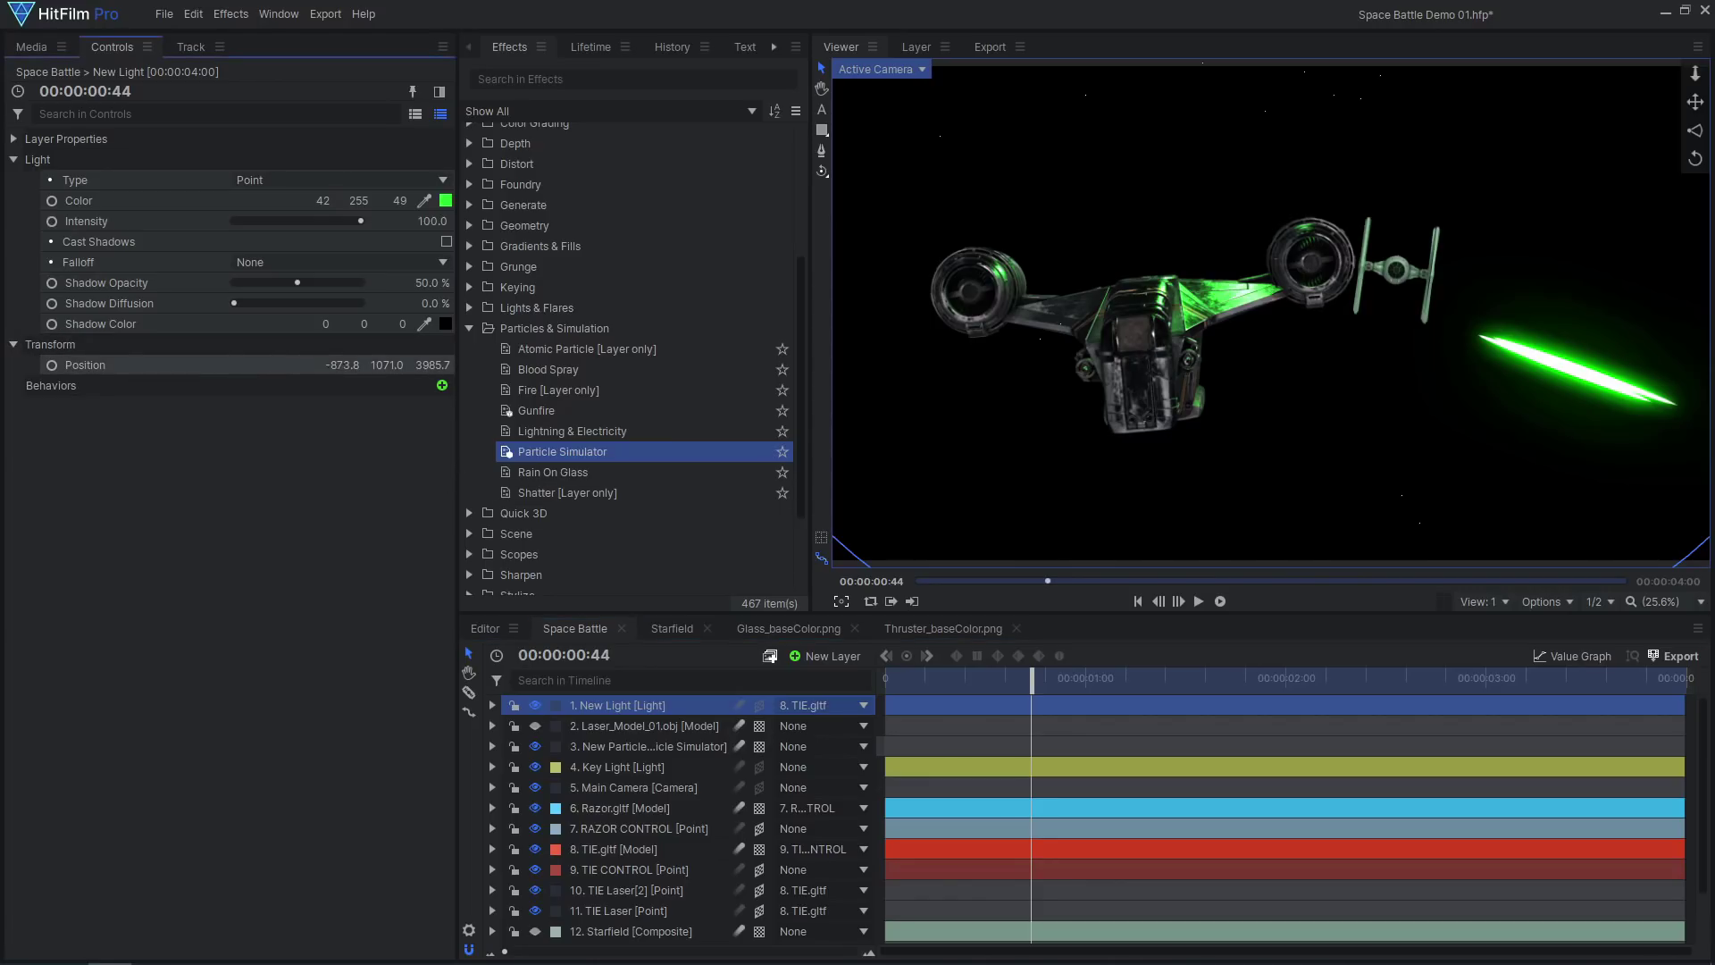
click(339, 367)
text(0)
key(Tab)
text(0)
key(Tab)
text(0)
key(Return)
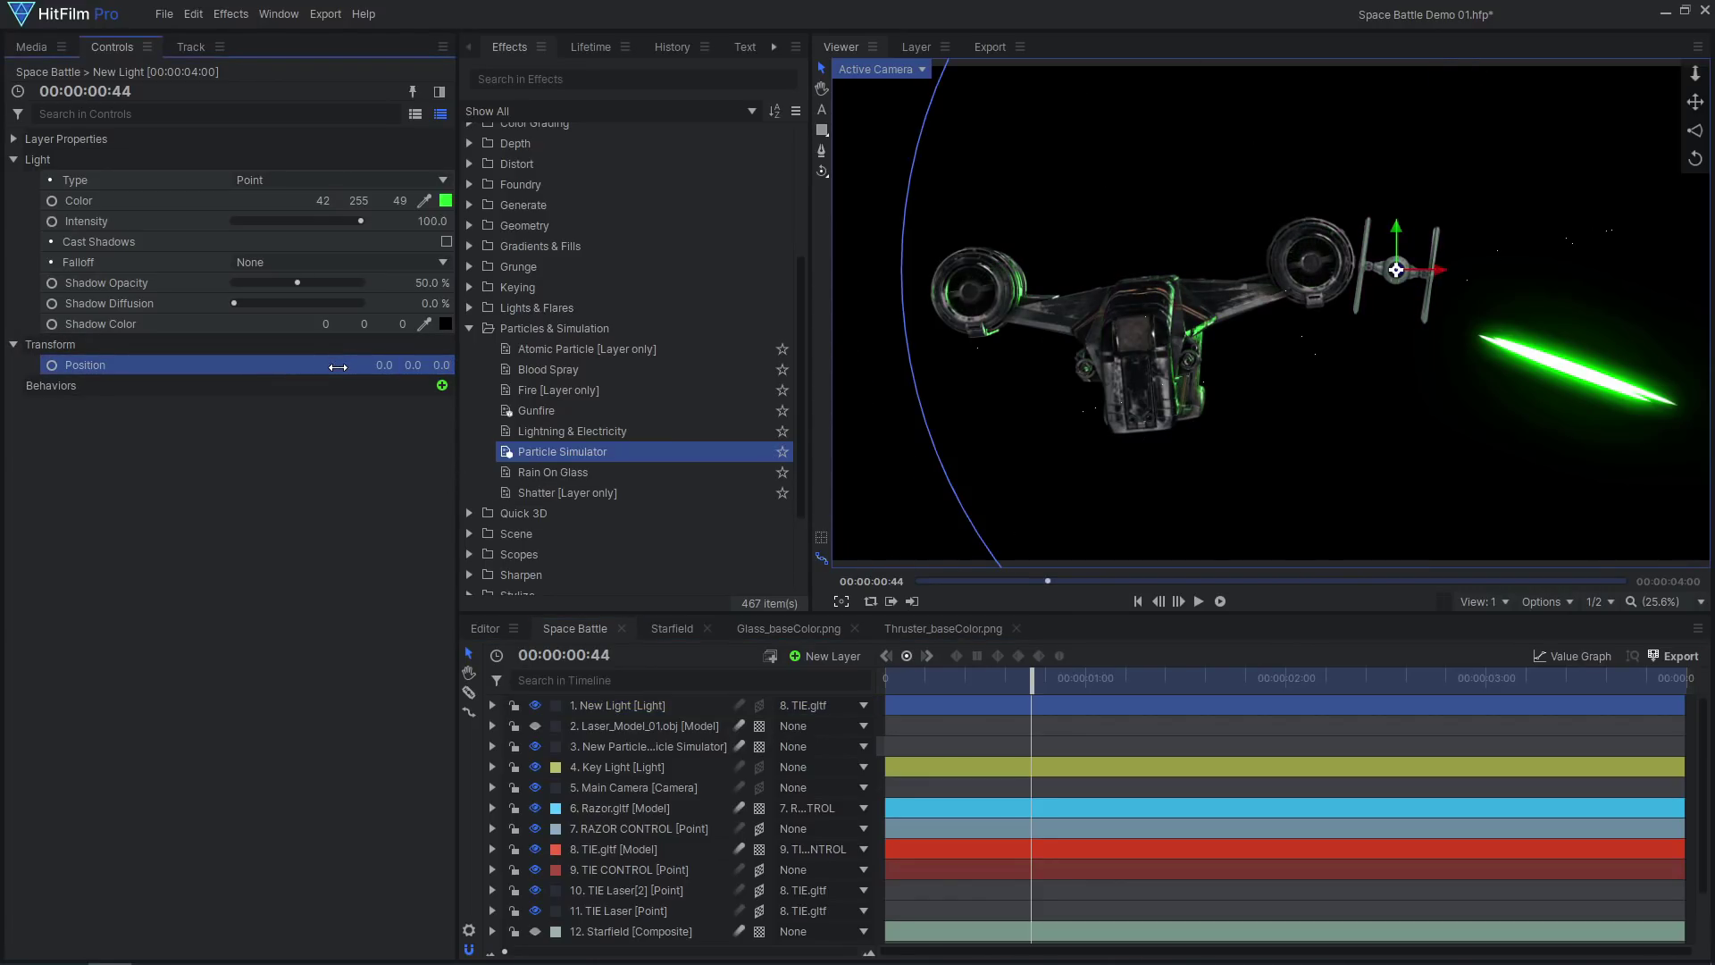
key(Return)
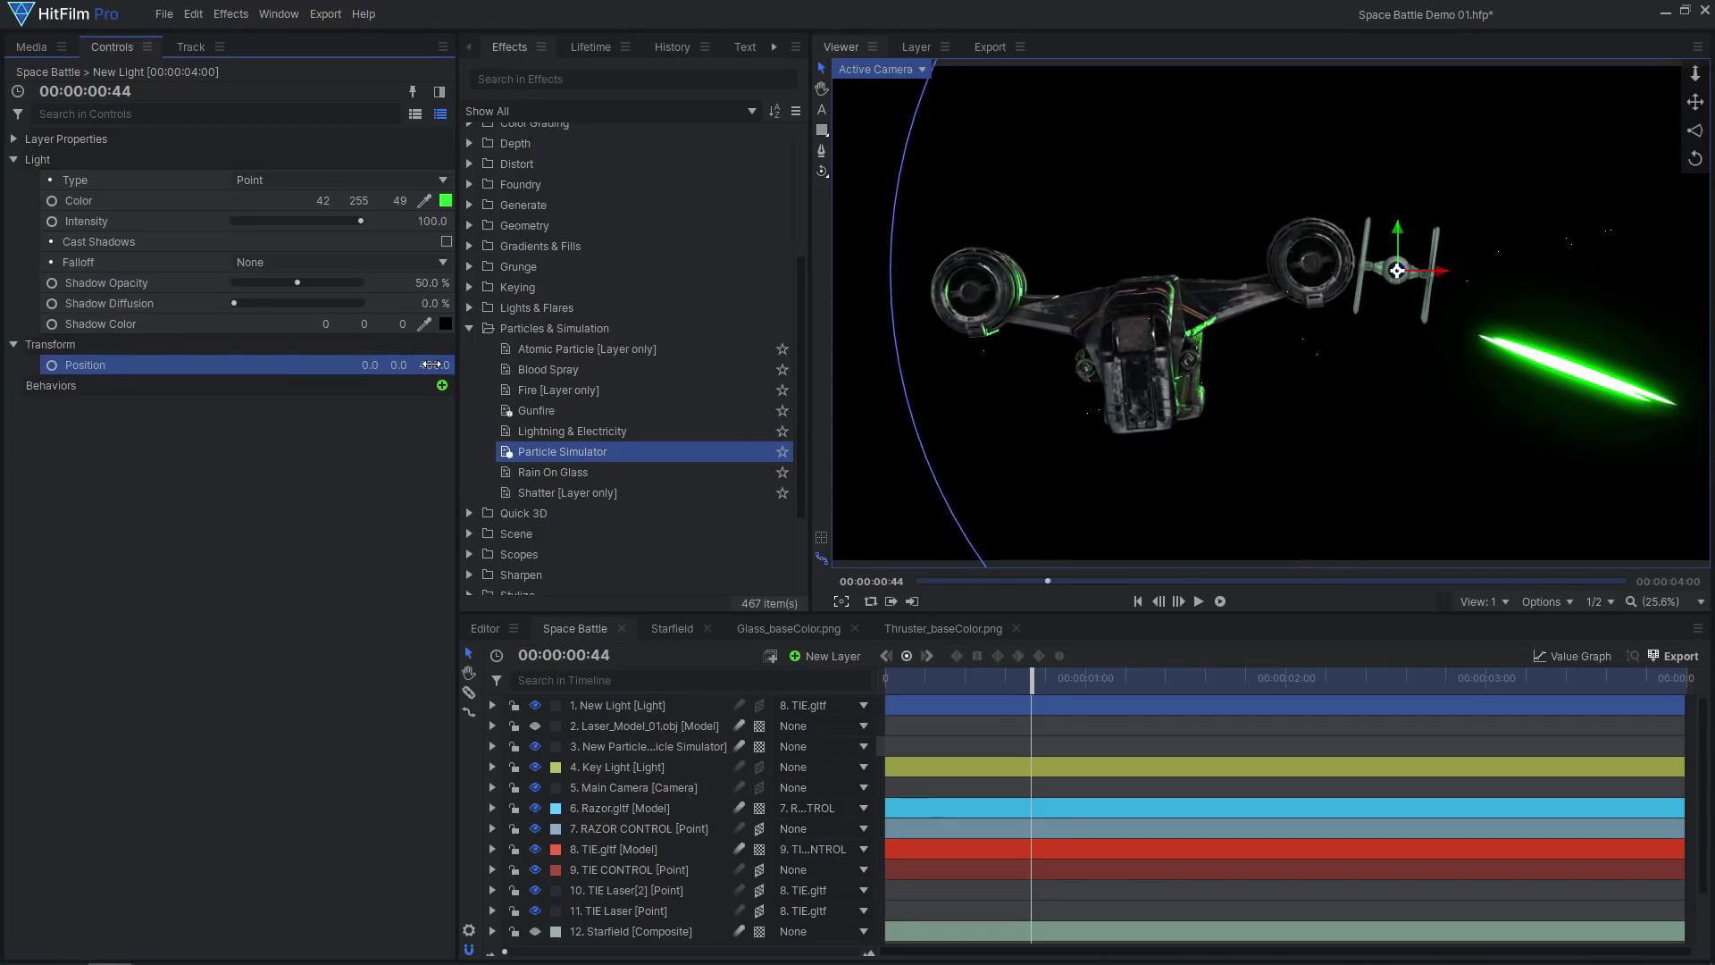
Give the light a Curve falloff with a Reach of 3000 px.
click(301, 262)
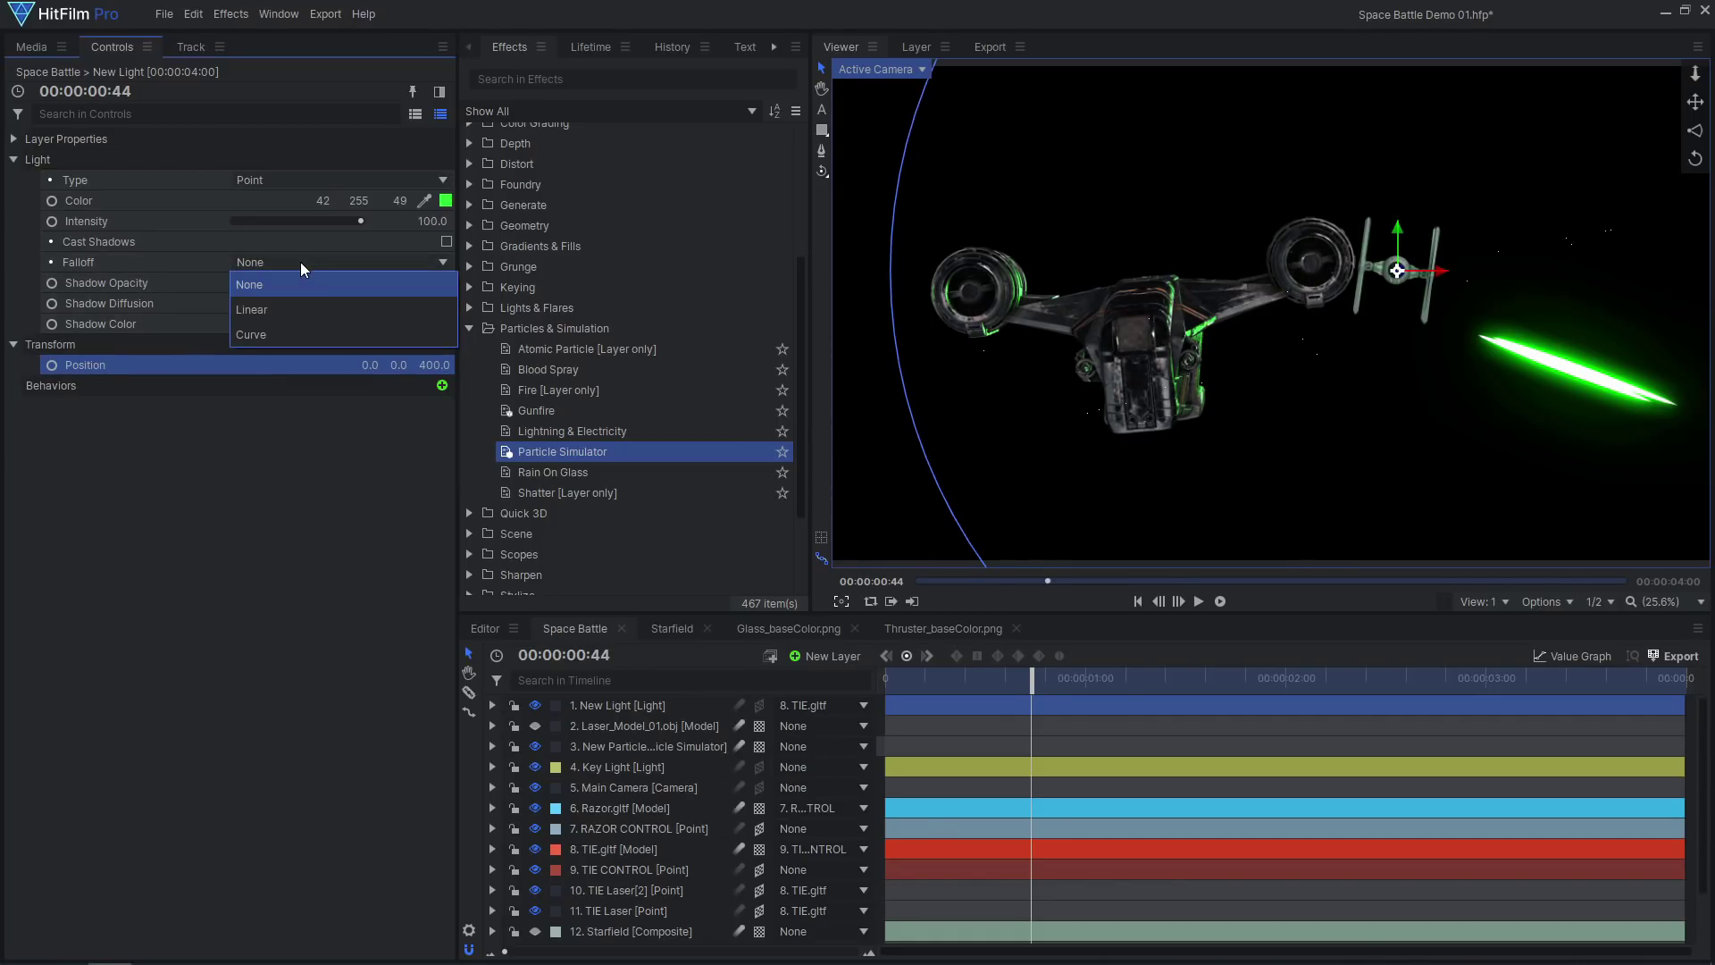
click(300, 329)
click(411, 282)
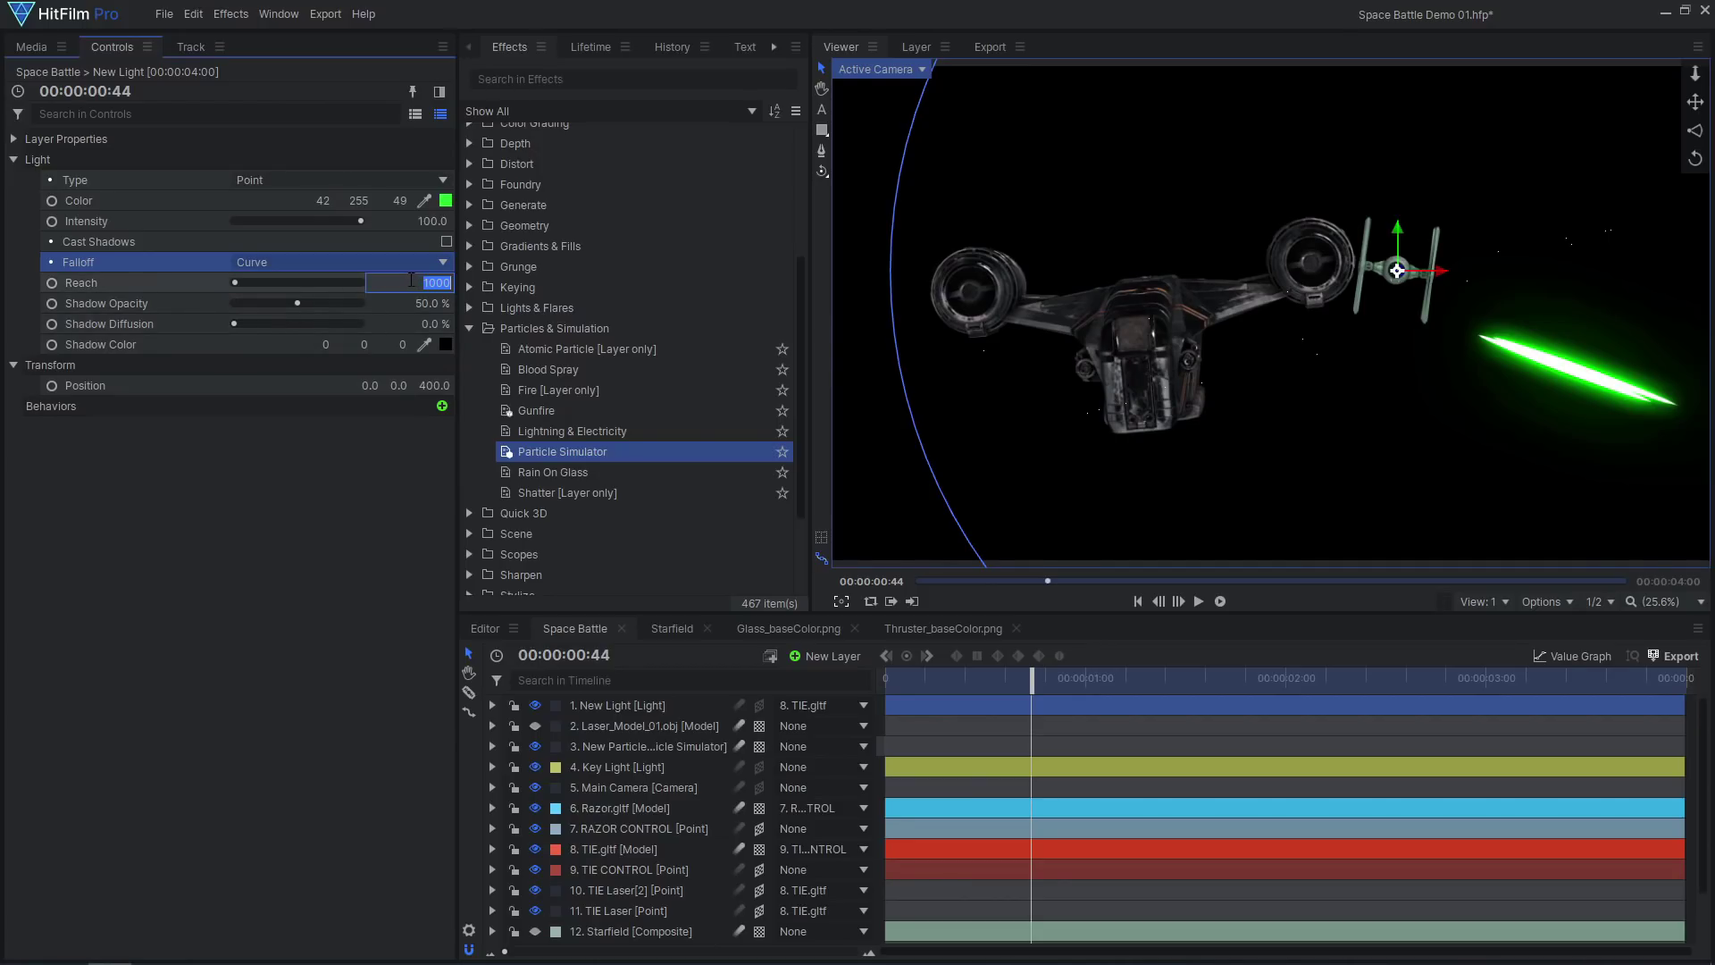
text(3000)
key(Return)
click(918, 679)
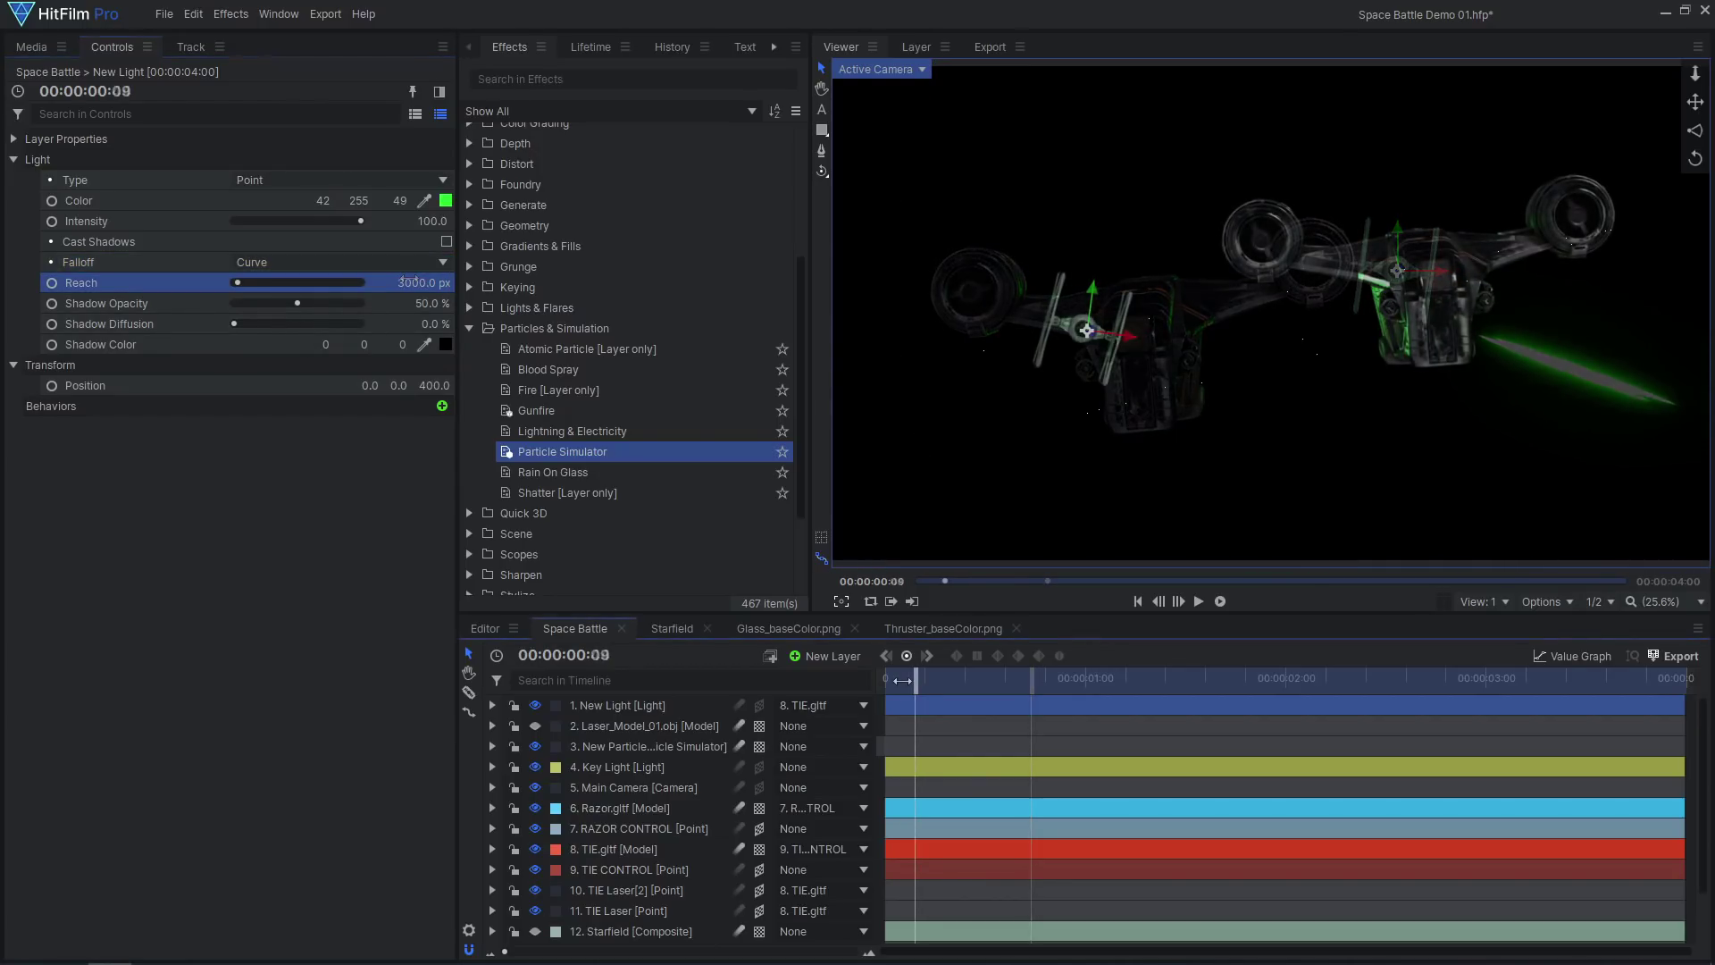
click(492, 705)
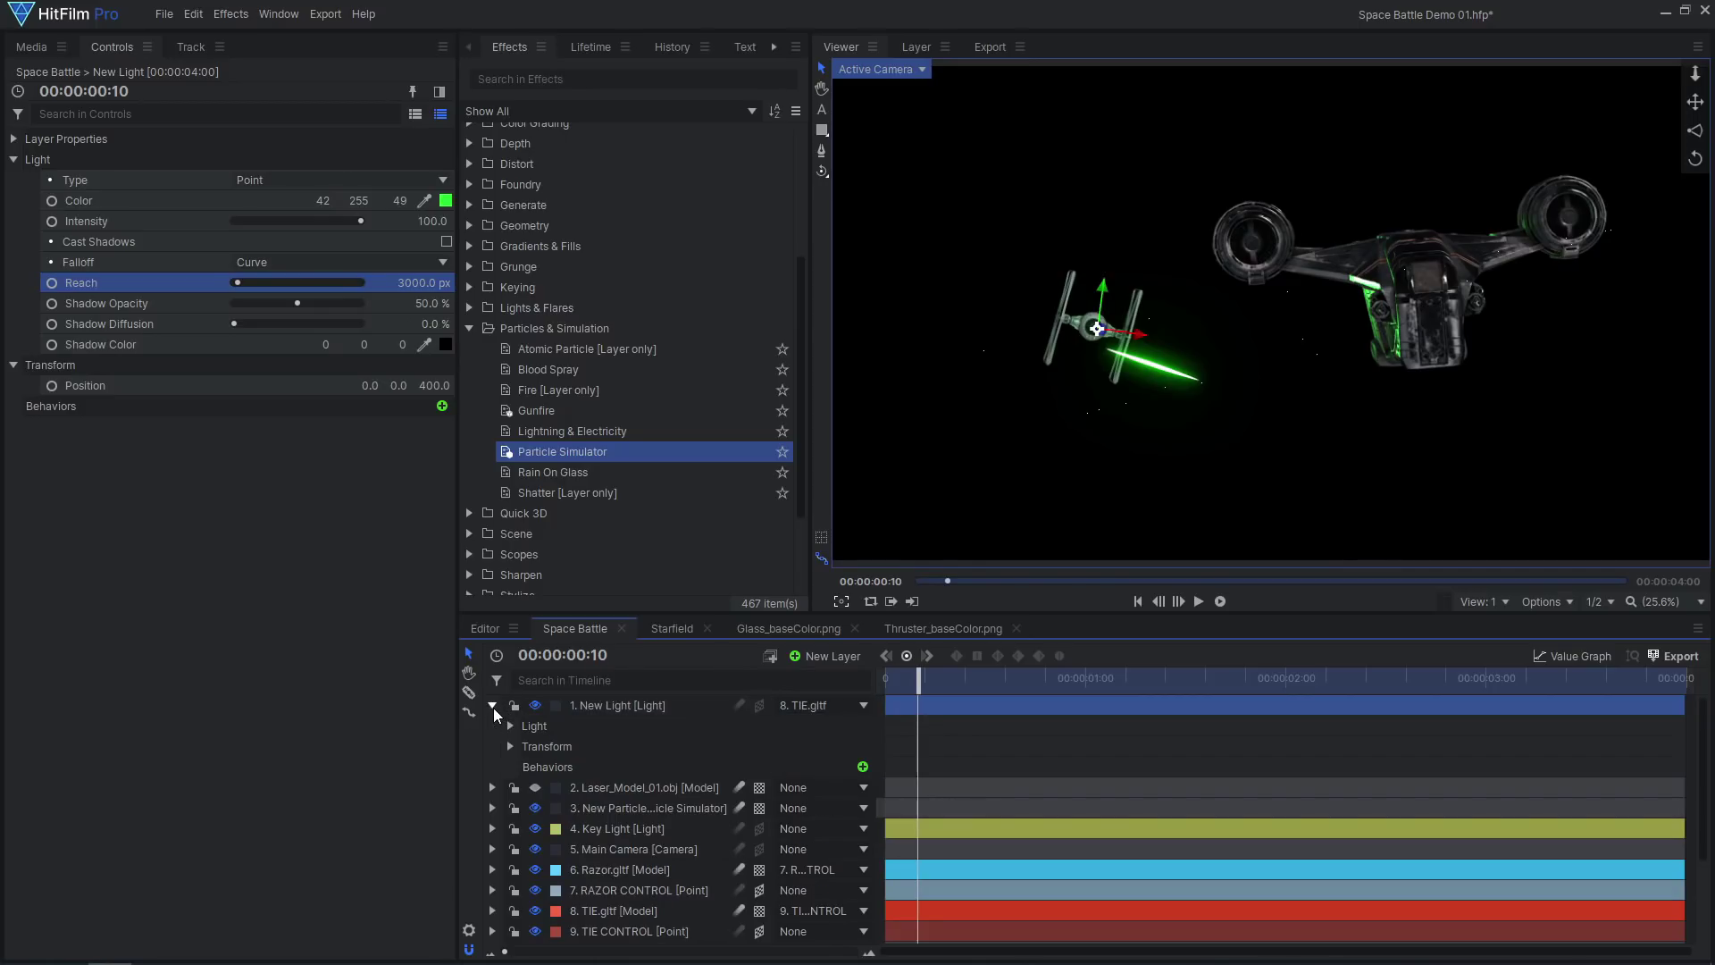
Keyframe the light's Intensity from 0 at frame 9 to 100 at 10, and start Position keyframes.
click(510, 726)
click(548, 766)
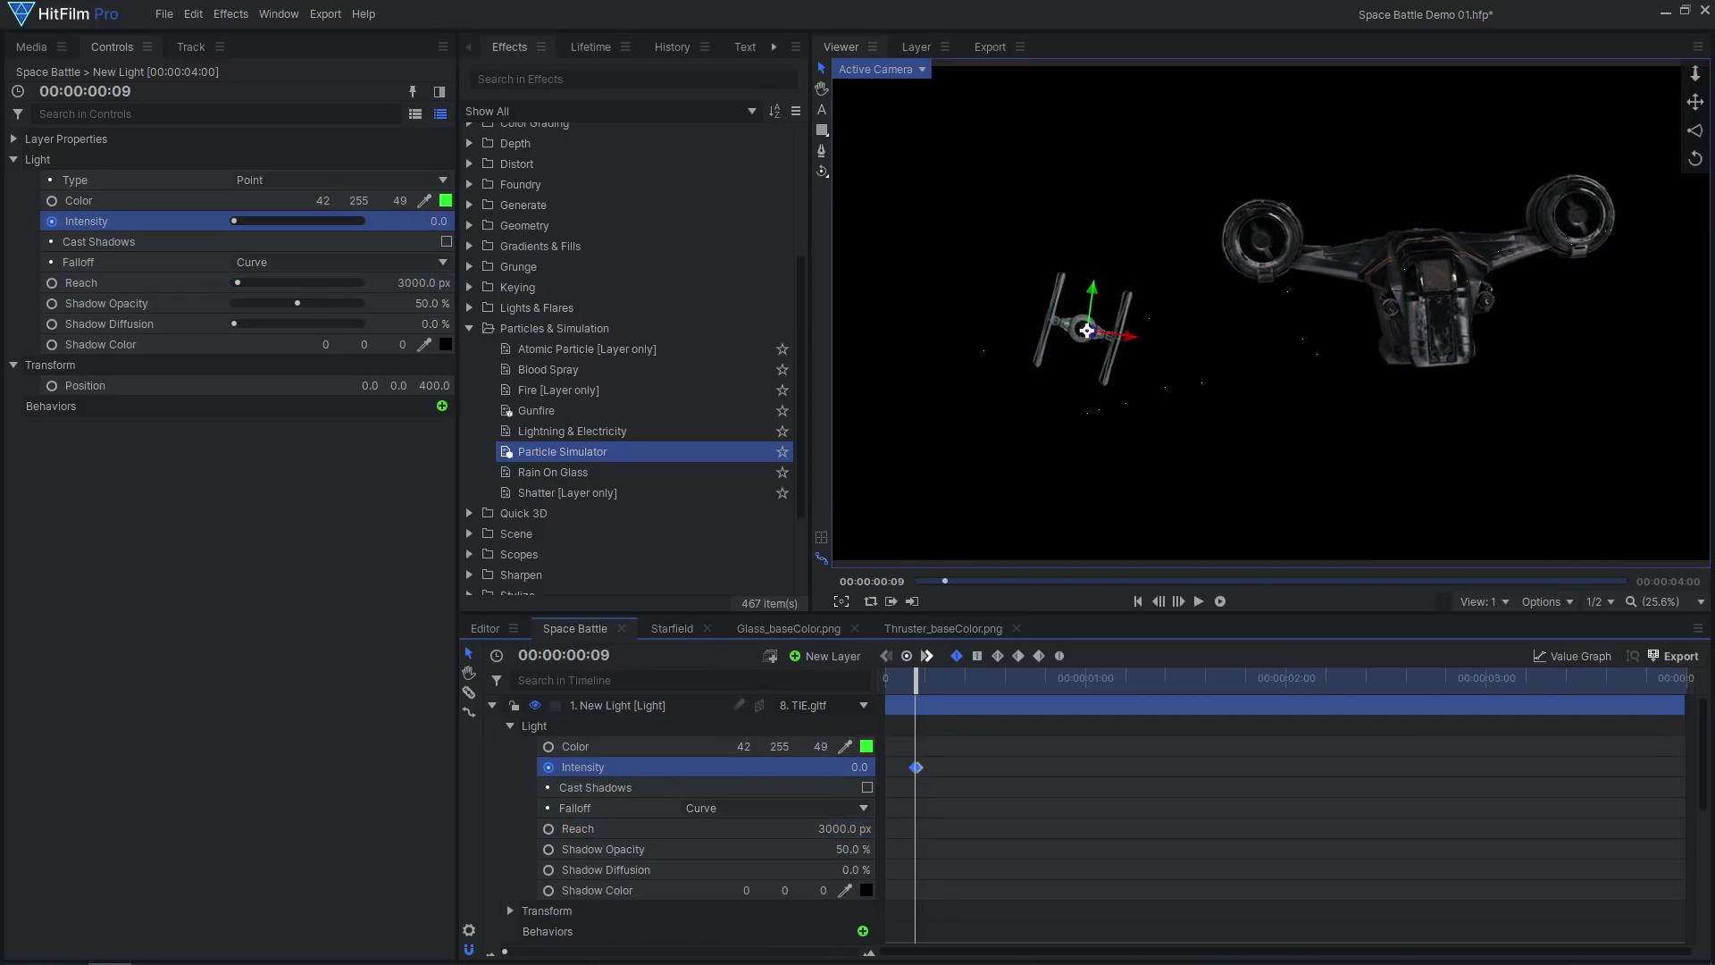
key(Right)
click(546, 910)
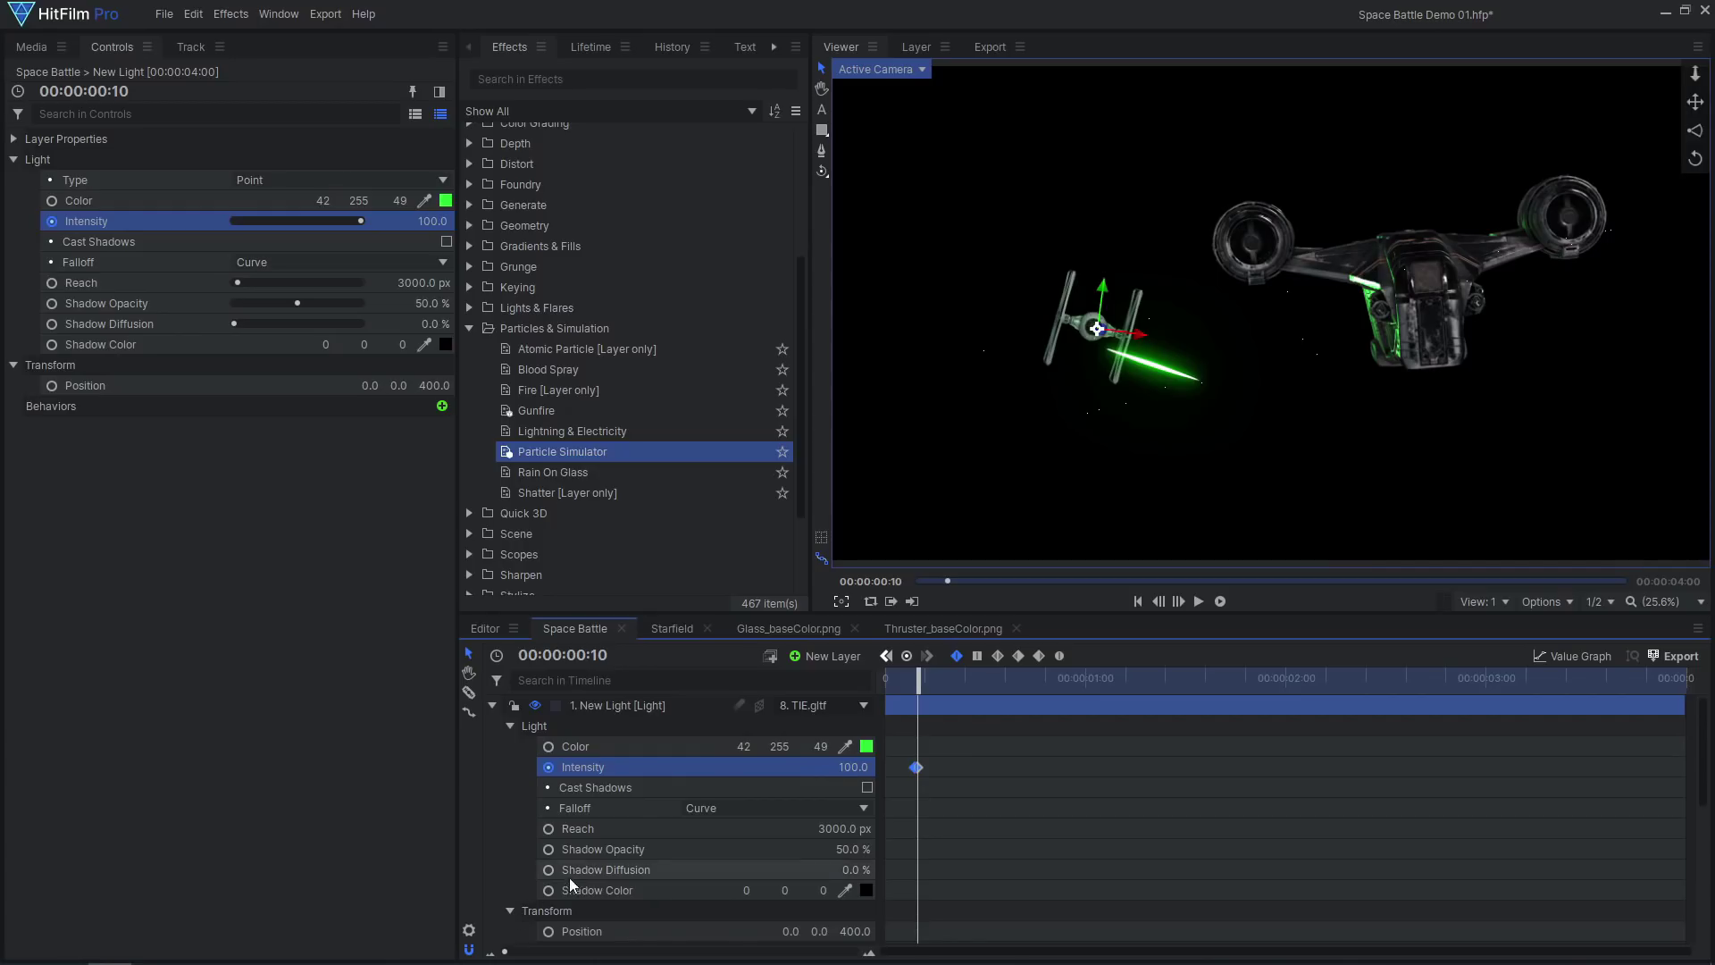
scroll(558, 870, down, 1)
click(548, 874)
key(space)
scroll(1290, 402, down, 2)
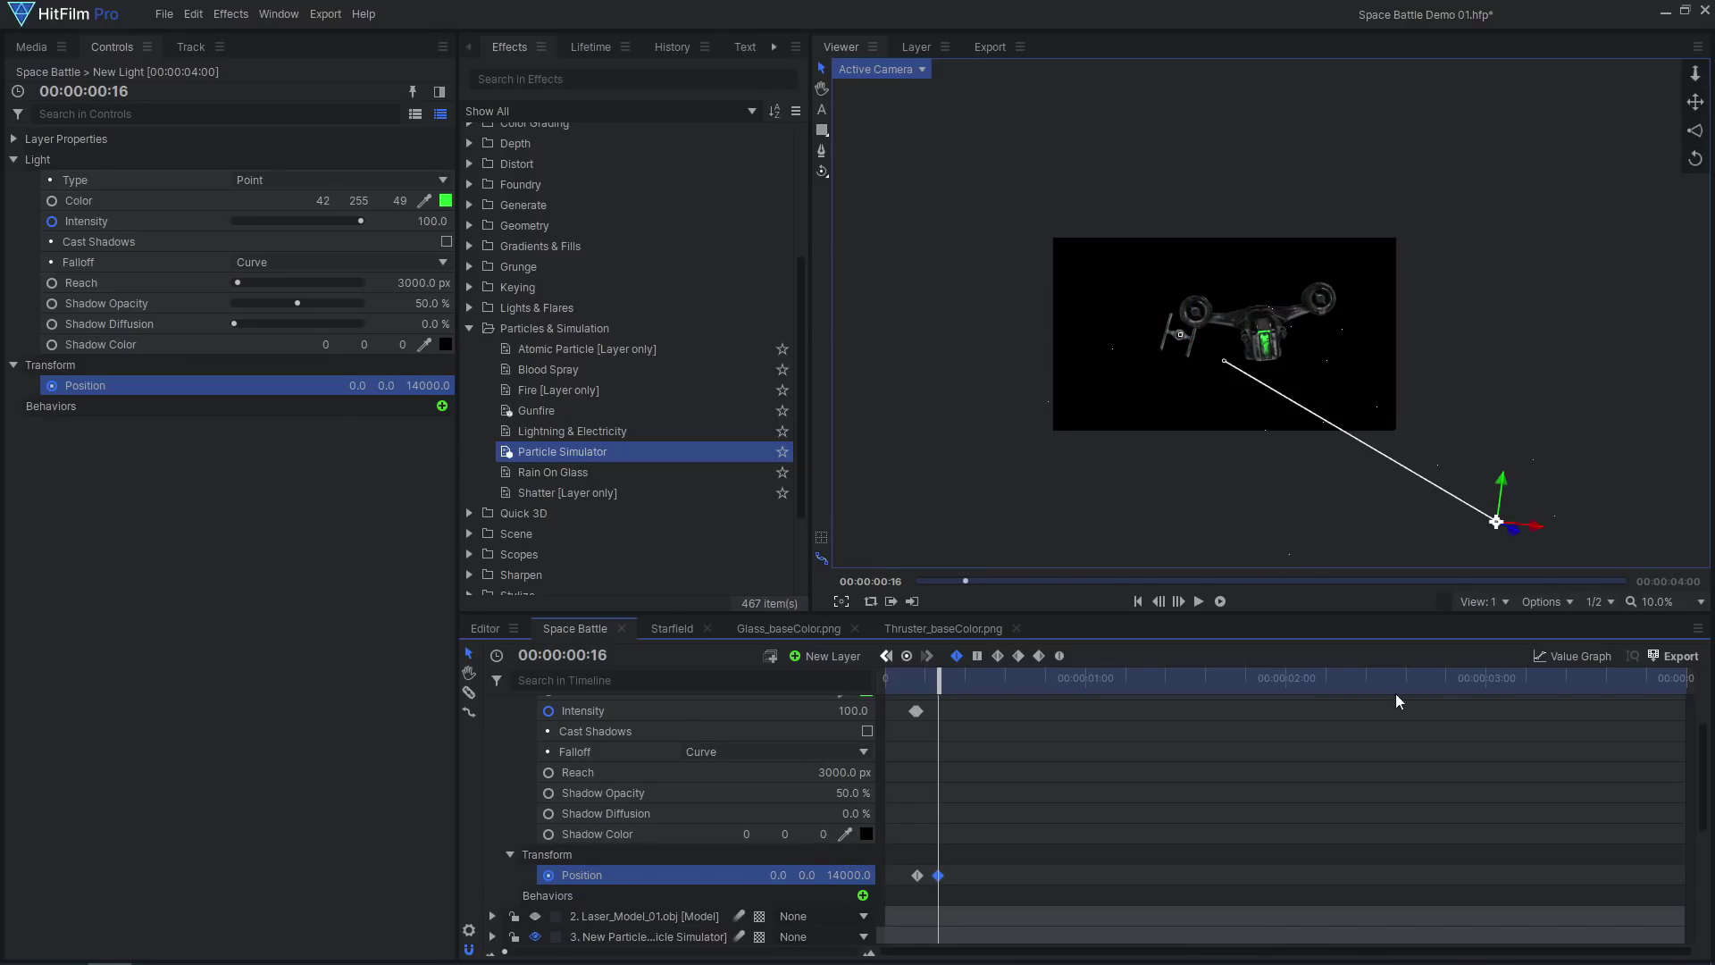
Fit the viewer and keyframe the light's Intensity back to 0 at frame 13.
click(1652, 602)
click(1653, 898)
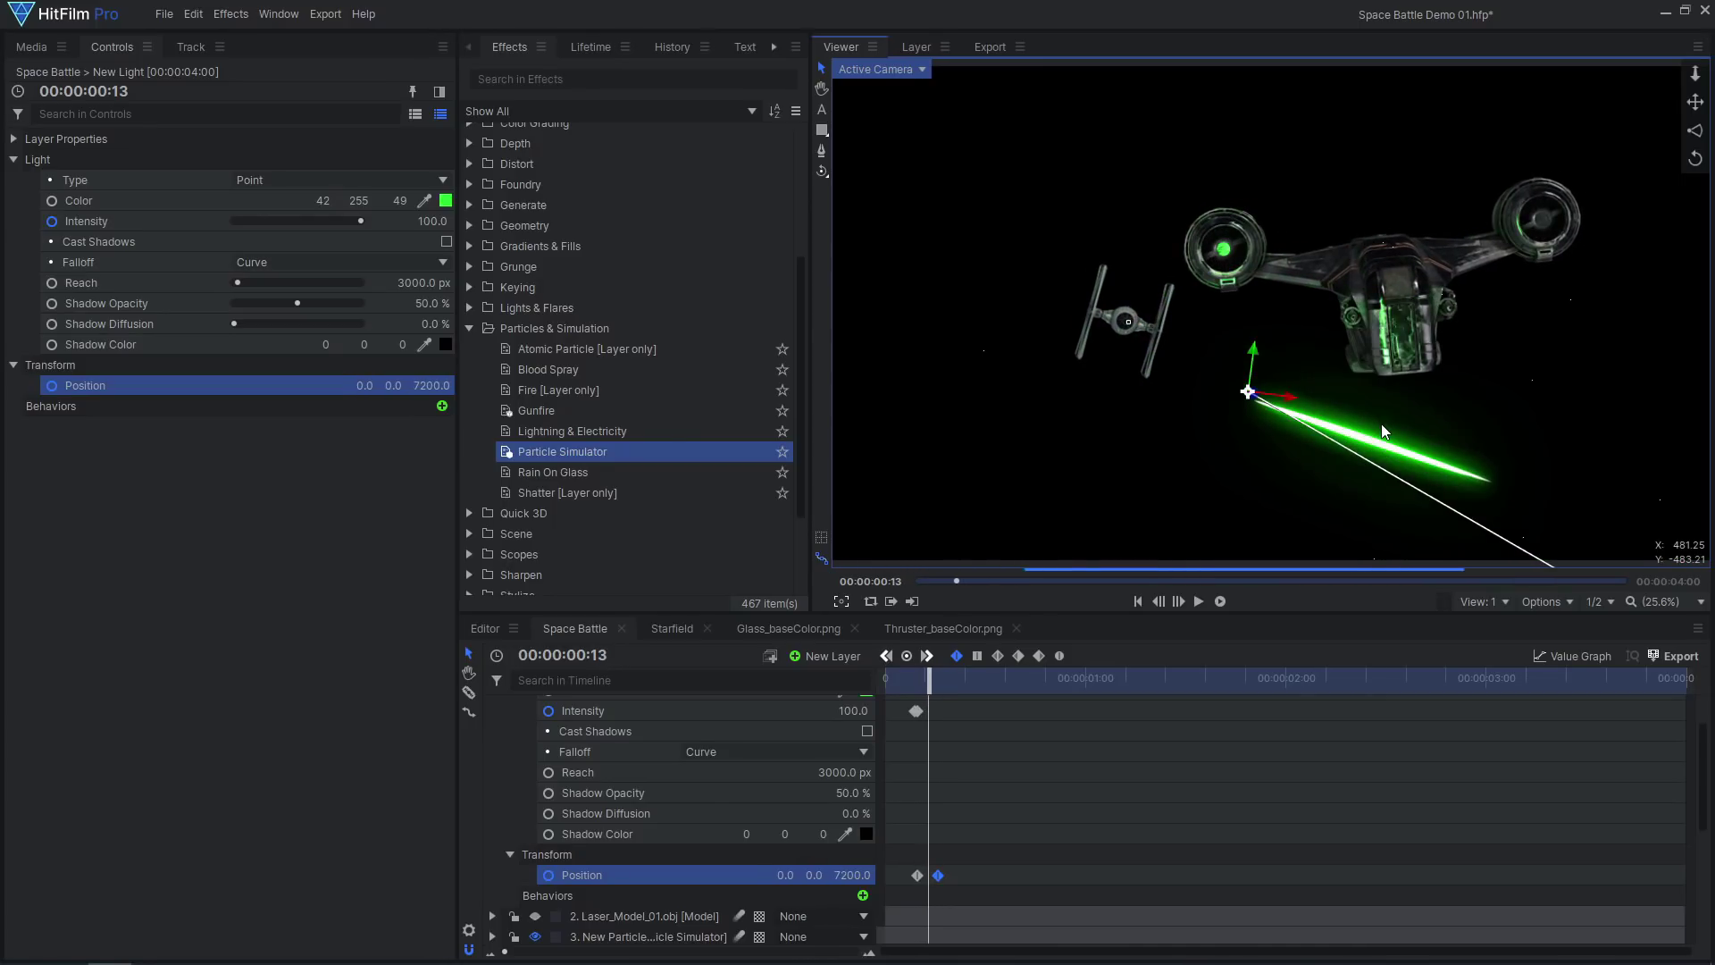
click(86, 220)
click(905, 656)
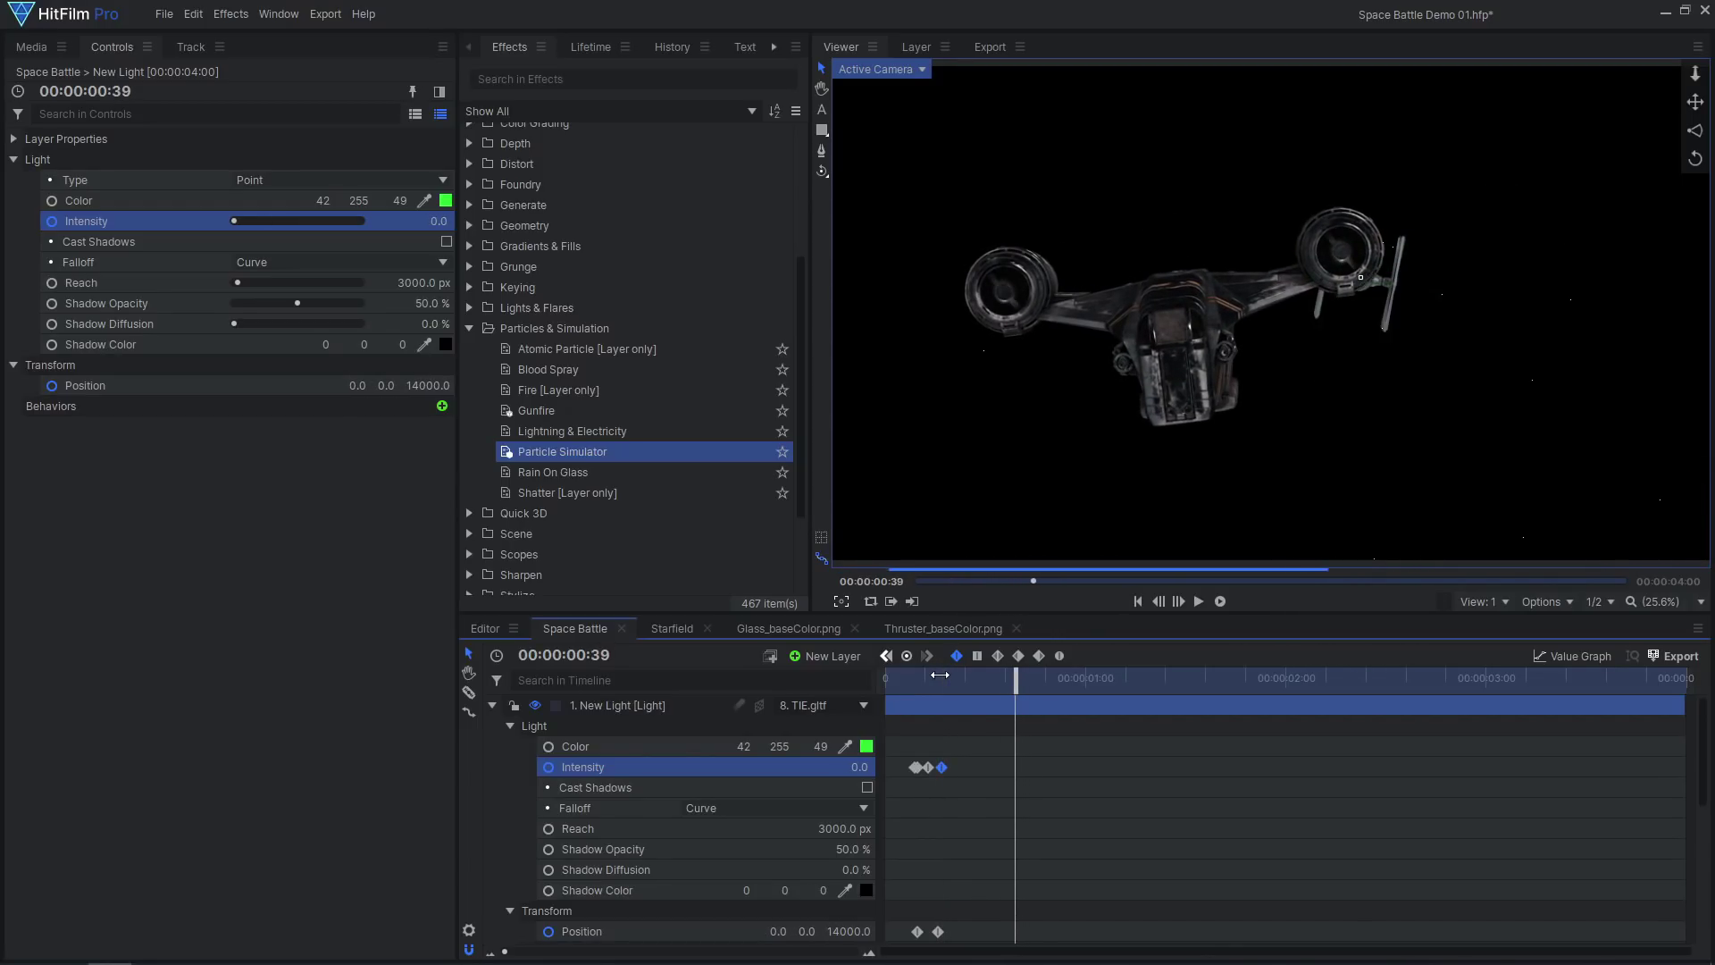
Copy the light's Intensity and Position keyframes and paste them at later shots, including 00:00:02:08.
scroll(939, 760, down, 1)
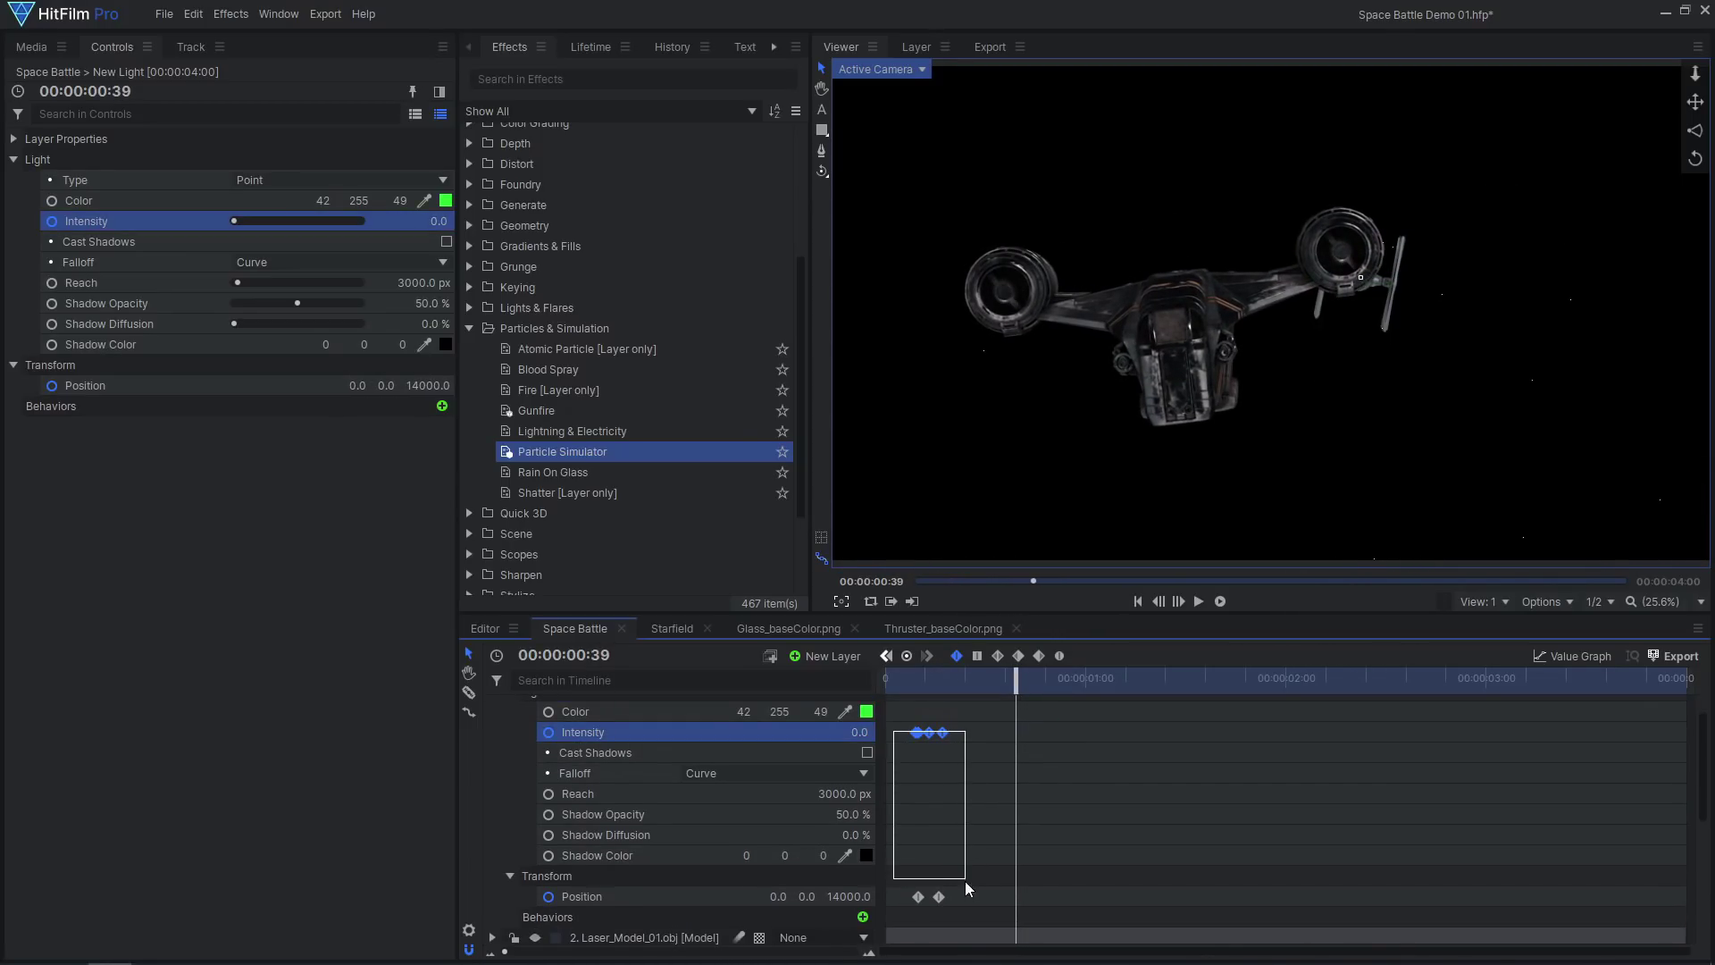
drag(965, 880, 964, 903)
key(ctrl+c)
key(ctrl+v)
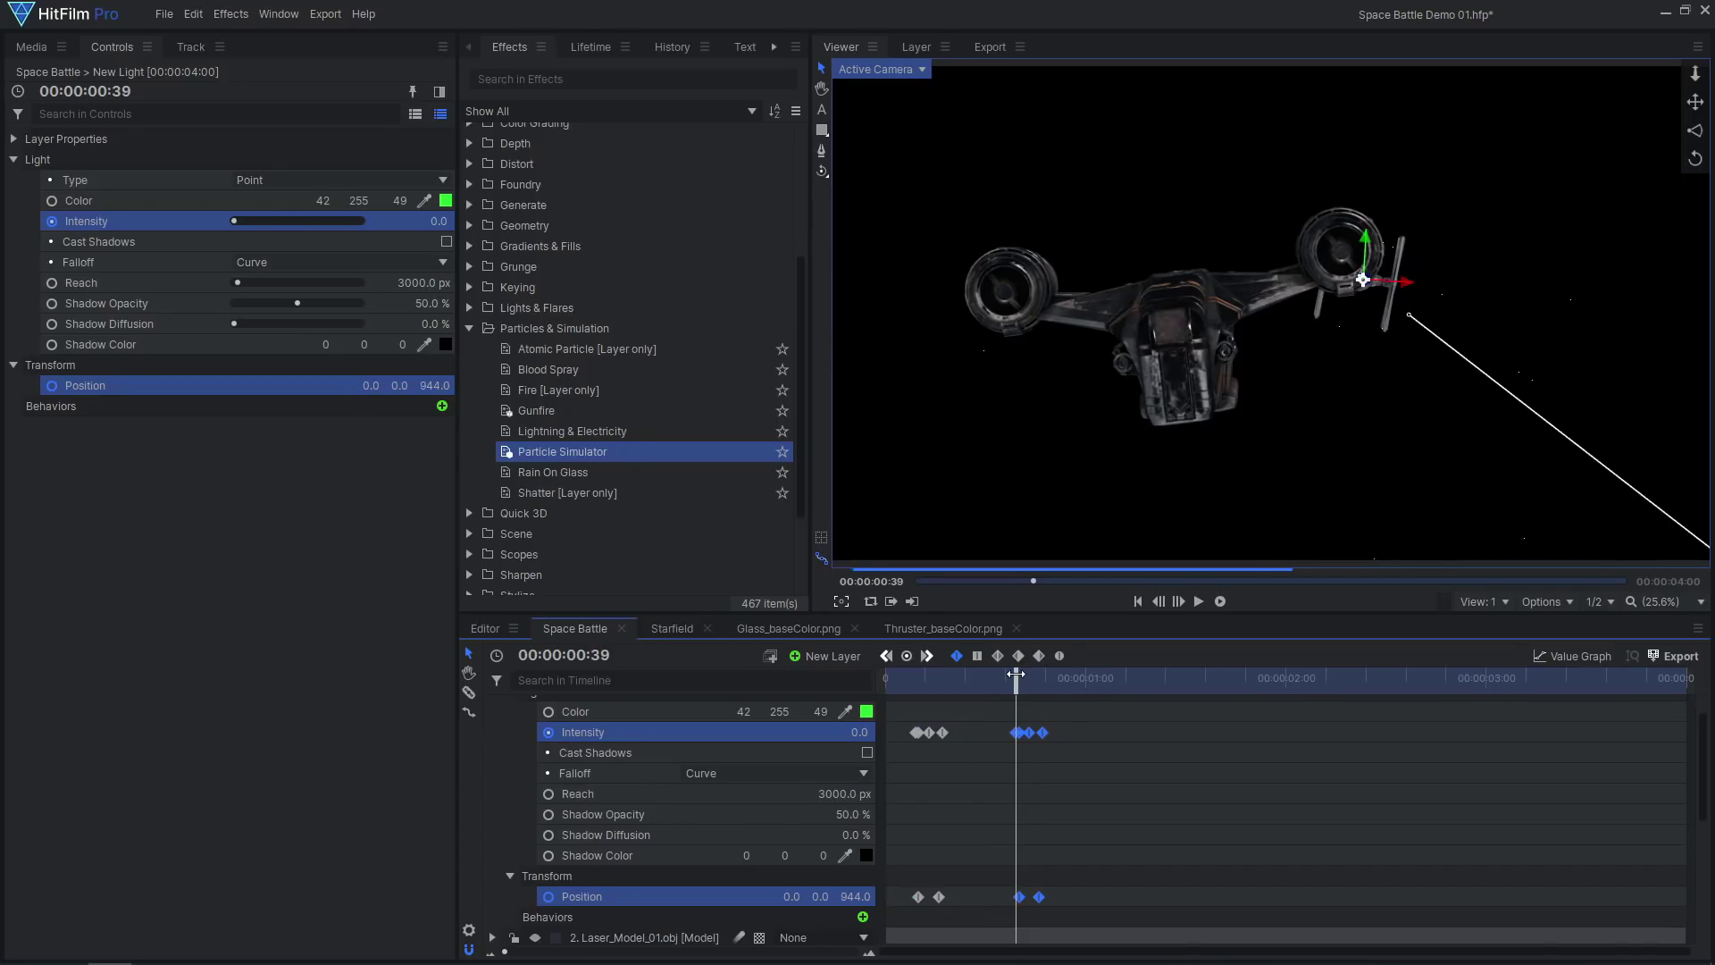
key(Right)
key(Right)
key(Right)
key(Right)
key(Right)
key(Right)
key(Right)
key(Right)
key(Right)
key(Right)
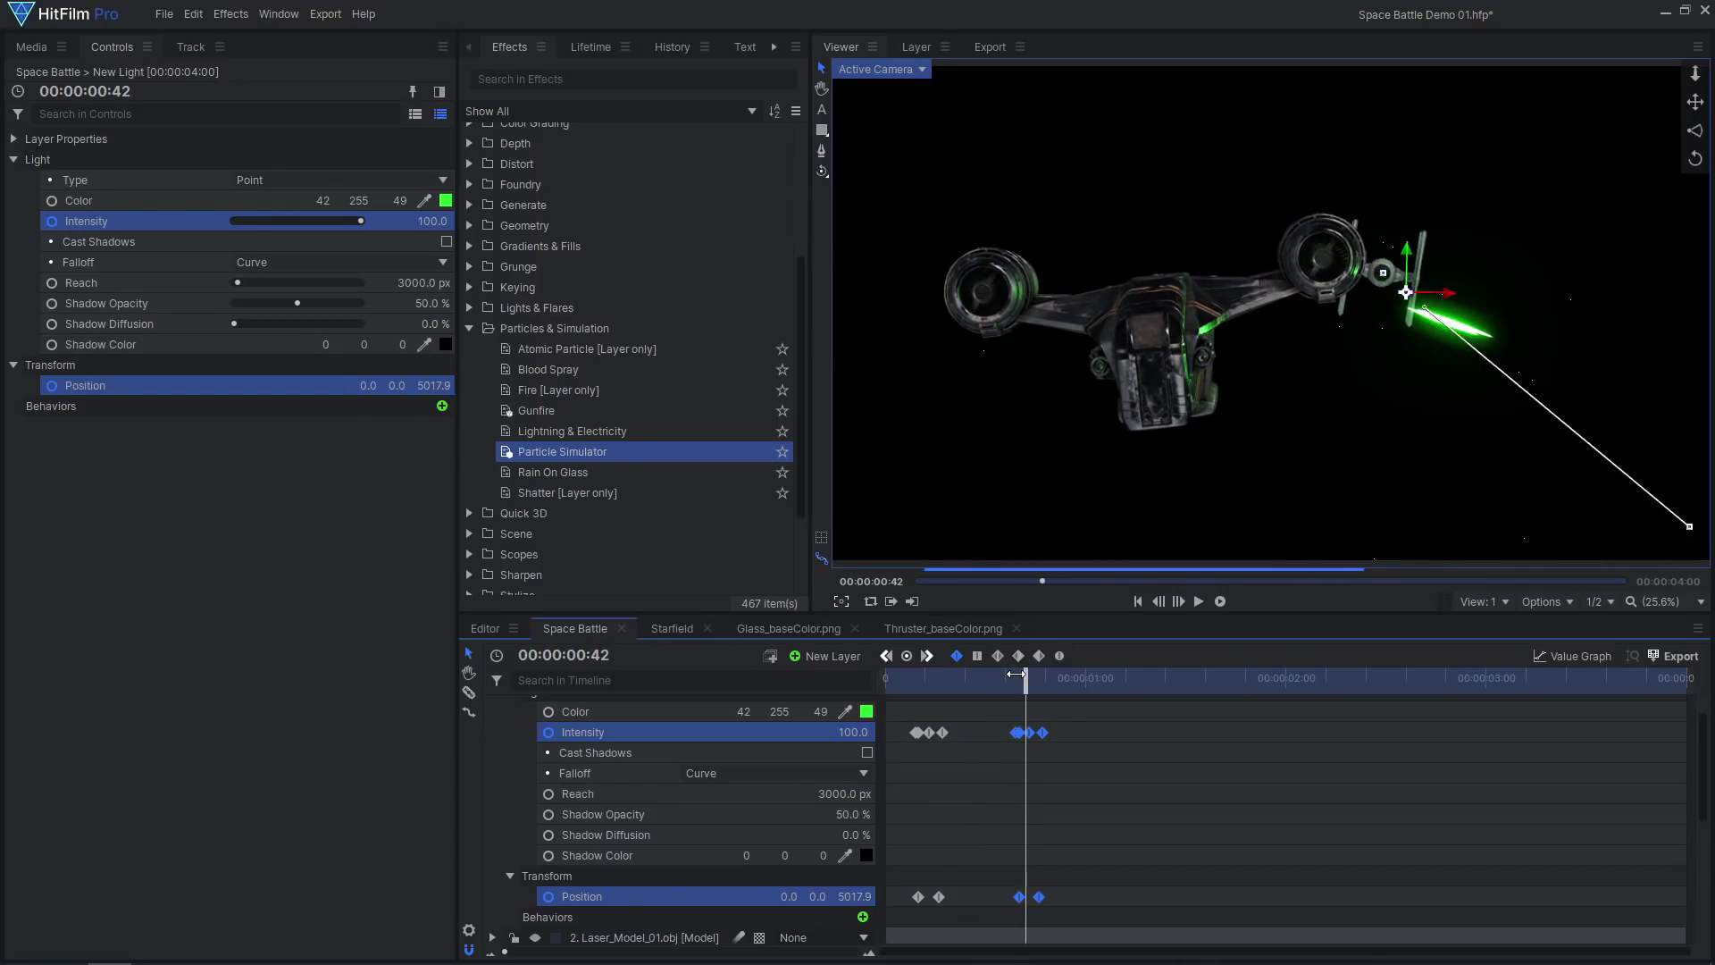
drag(1015, 674, 1515, 694)
key(ctrl+v)
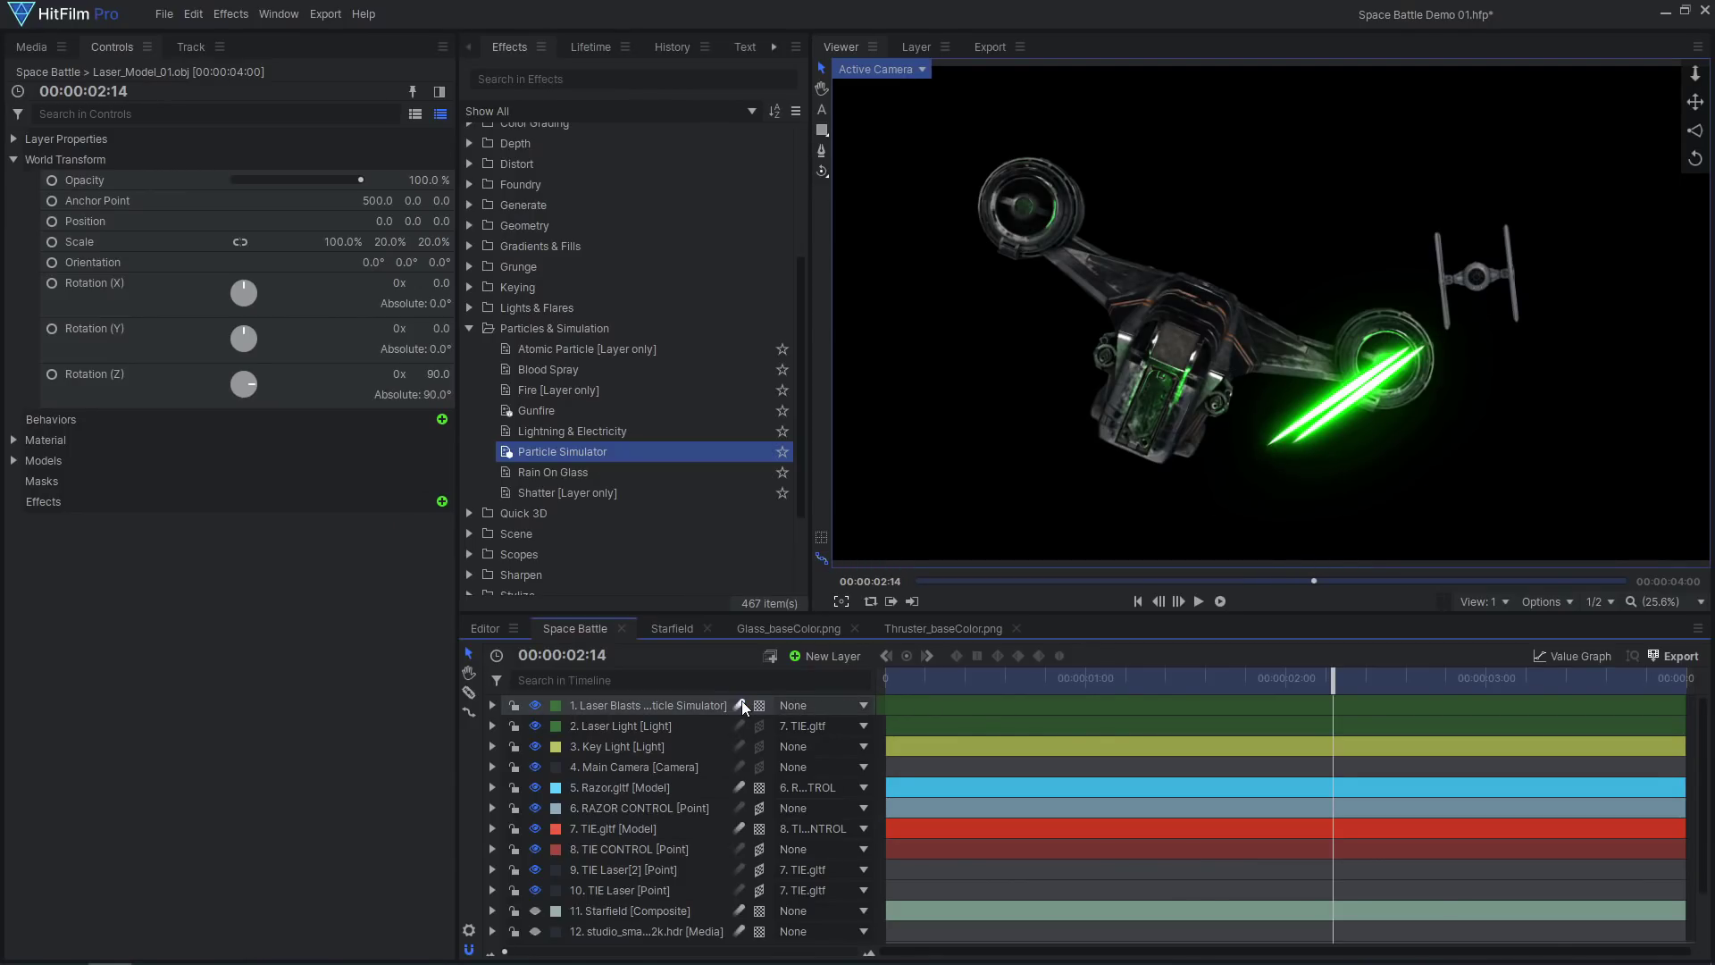
Enable motion blur on Razor Crest and TIE, show the Starfield, and change preview bit depth.
click(740, 786)
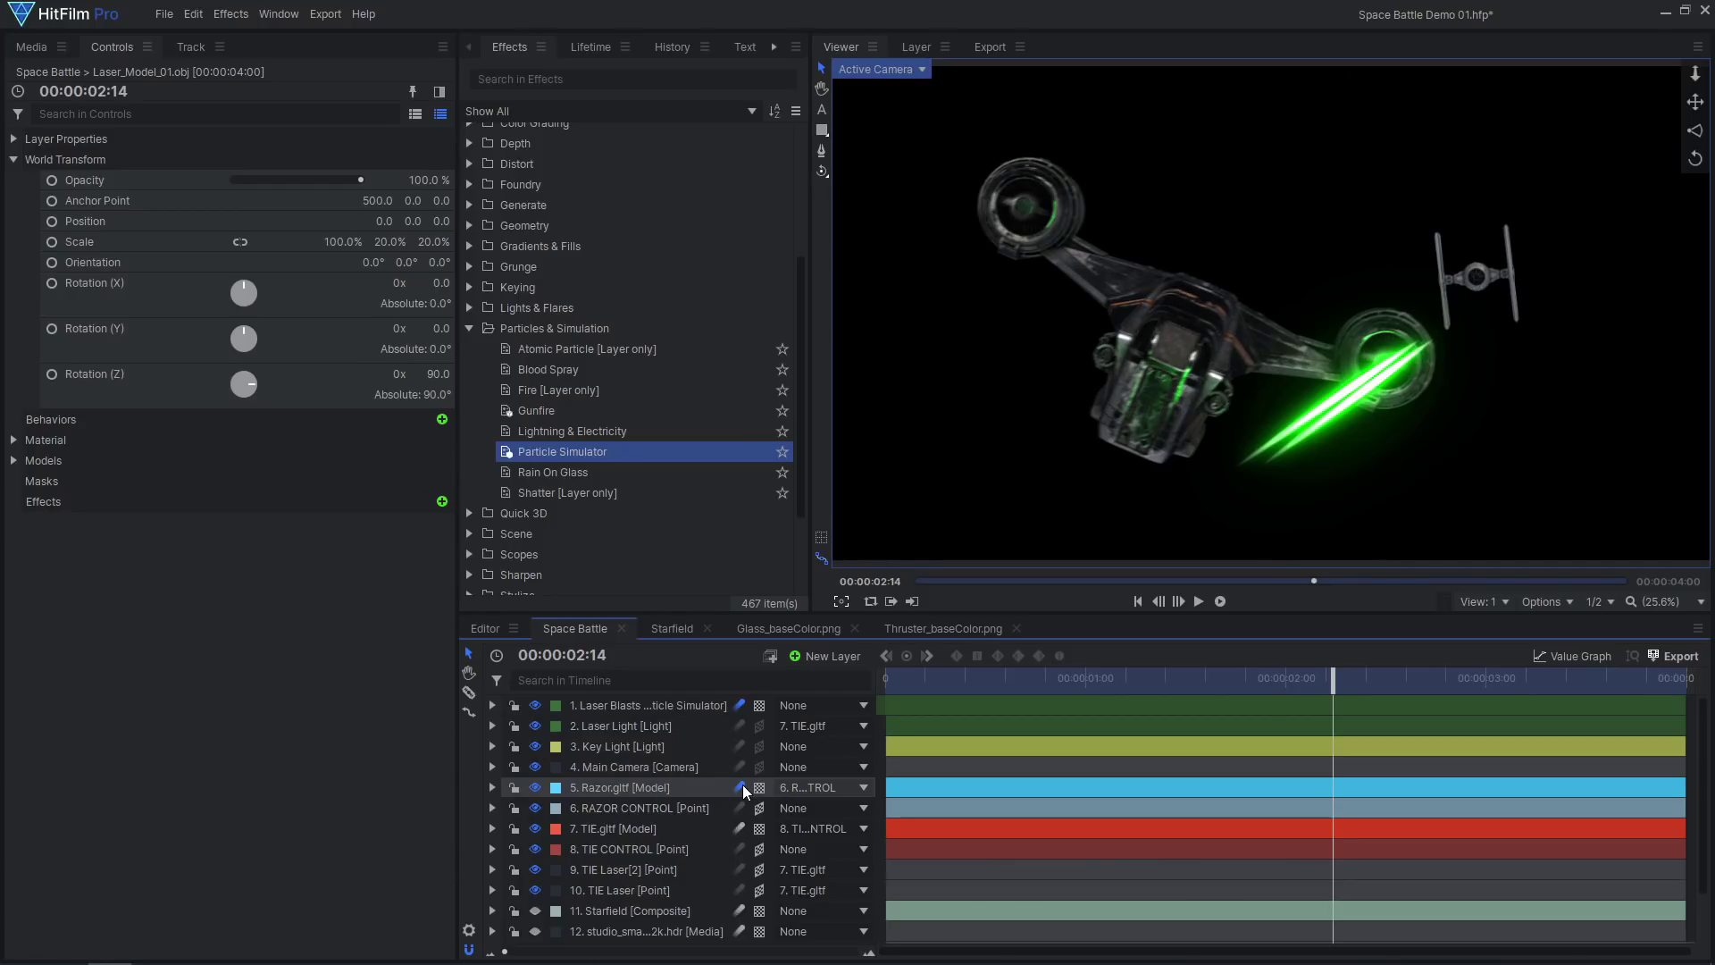
click(740, 828)
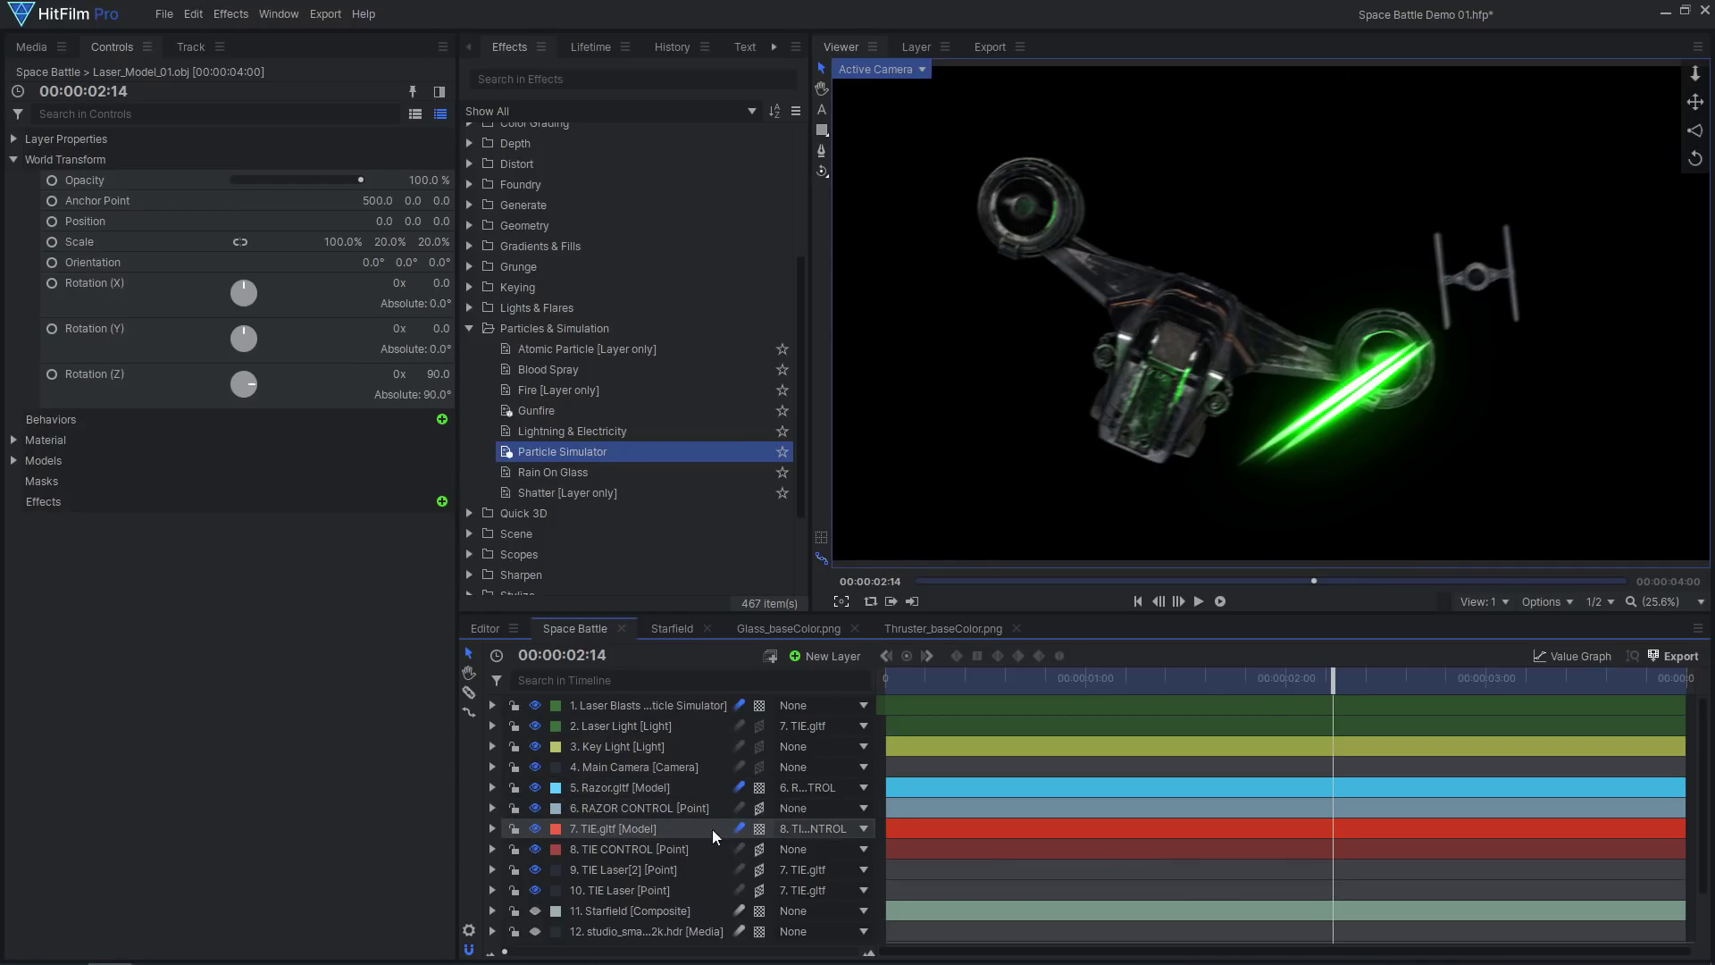
scroll(684, 836, down, 2)
click(535, 852)
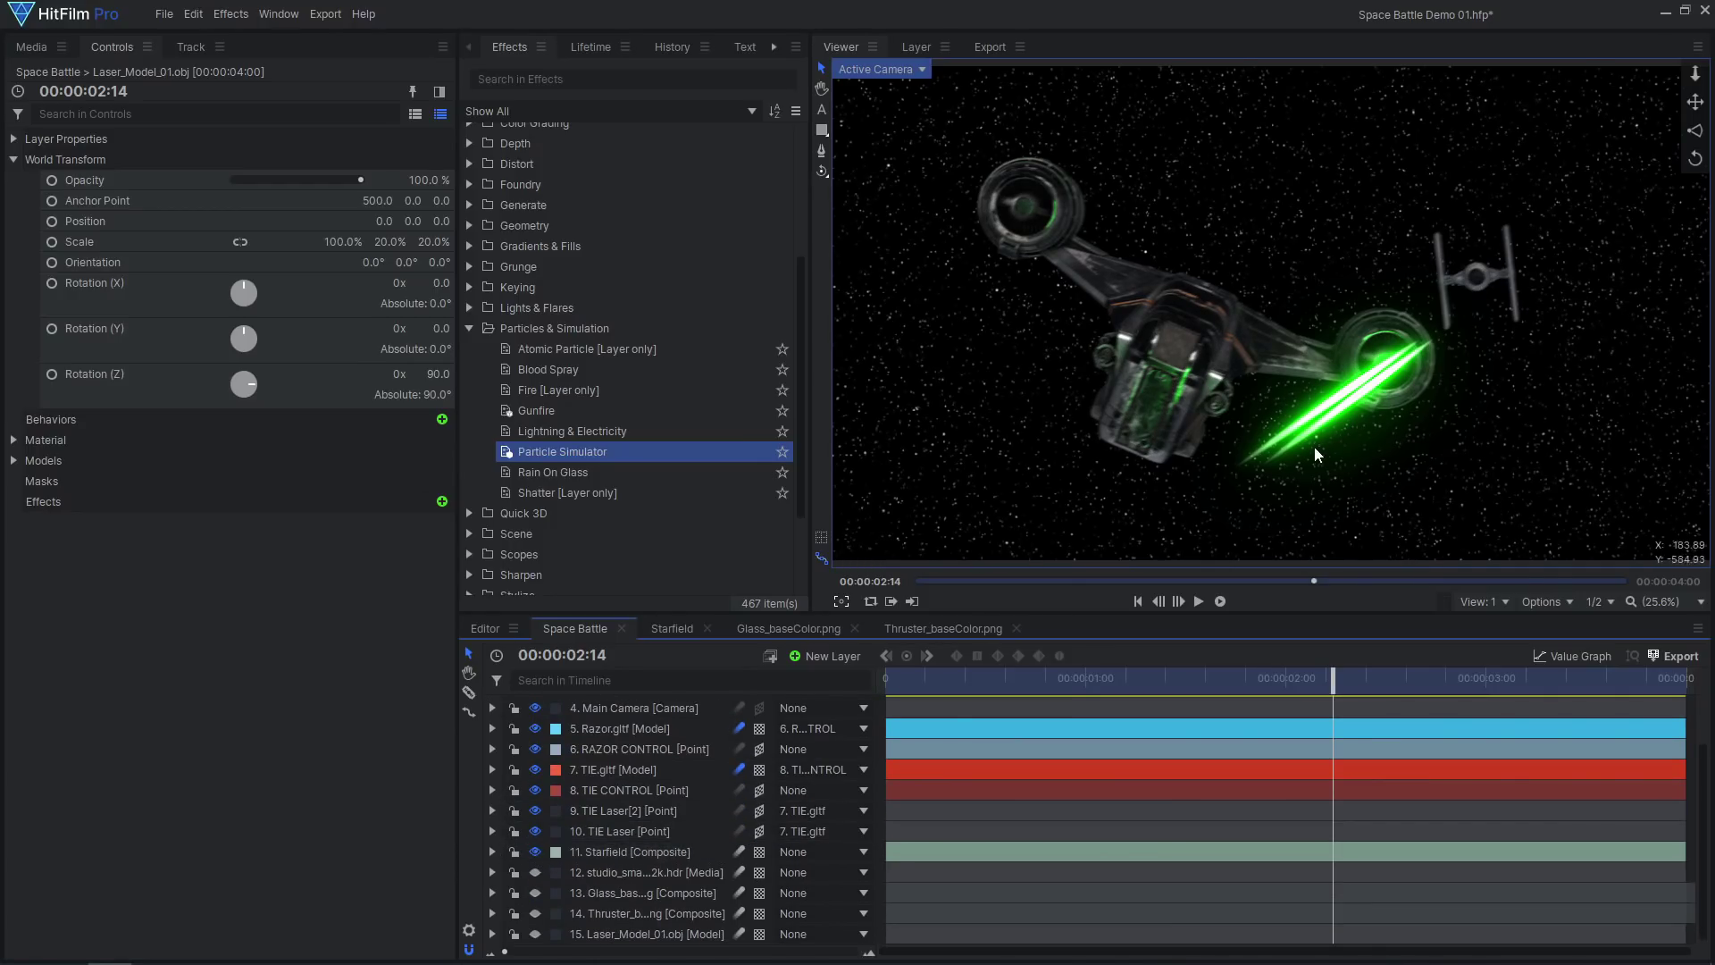
scroll(1339, 429, up, 5)
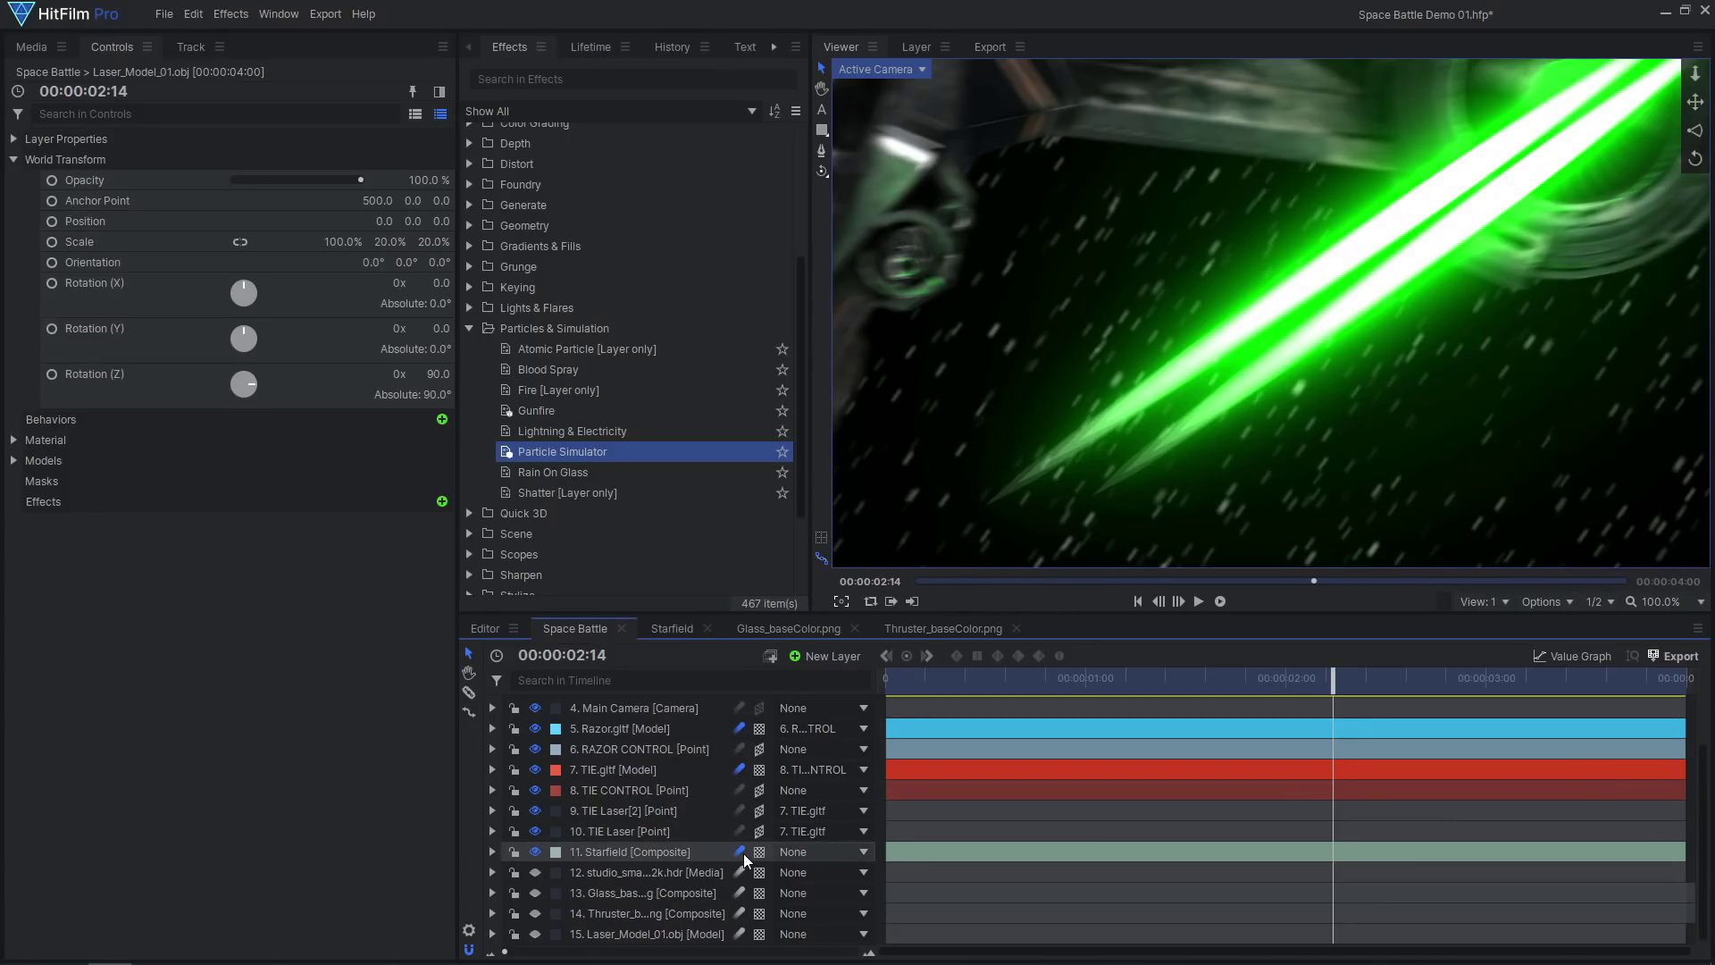
click(1545, 601)
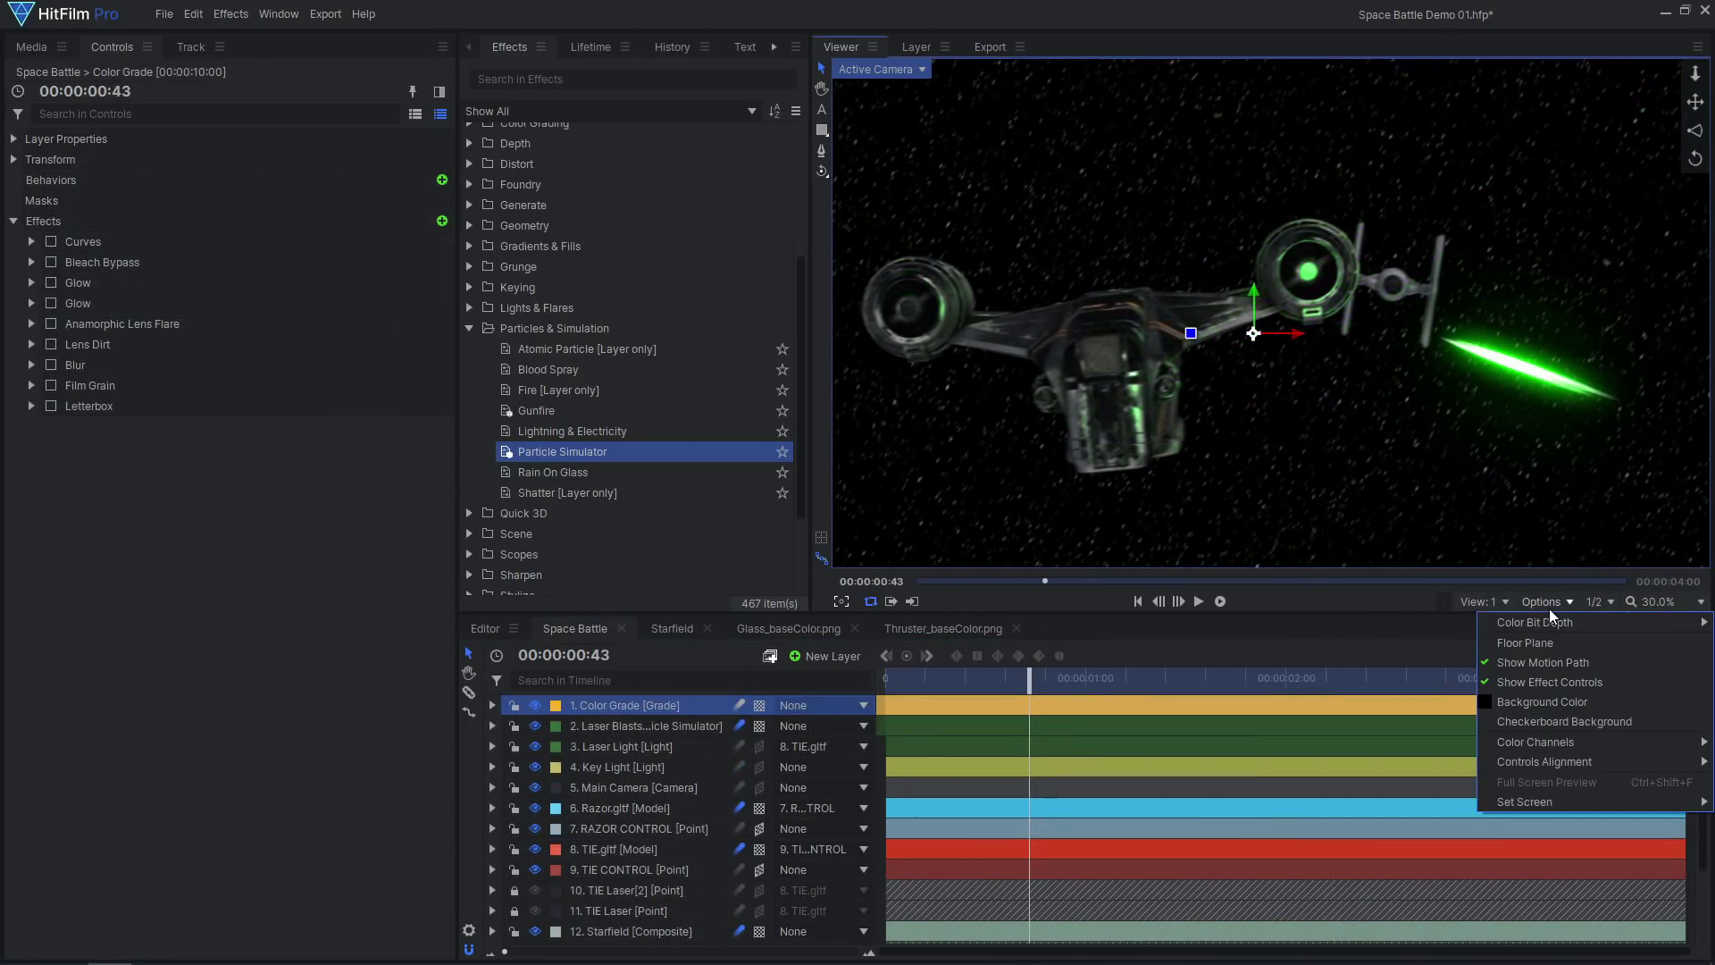
click(1457, 638)
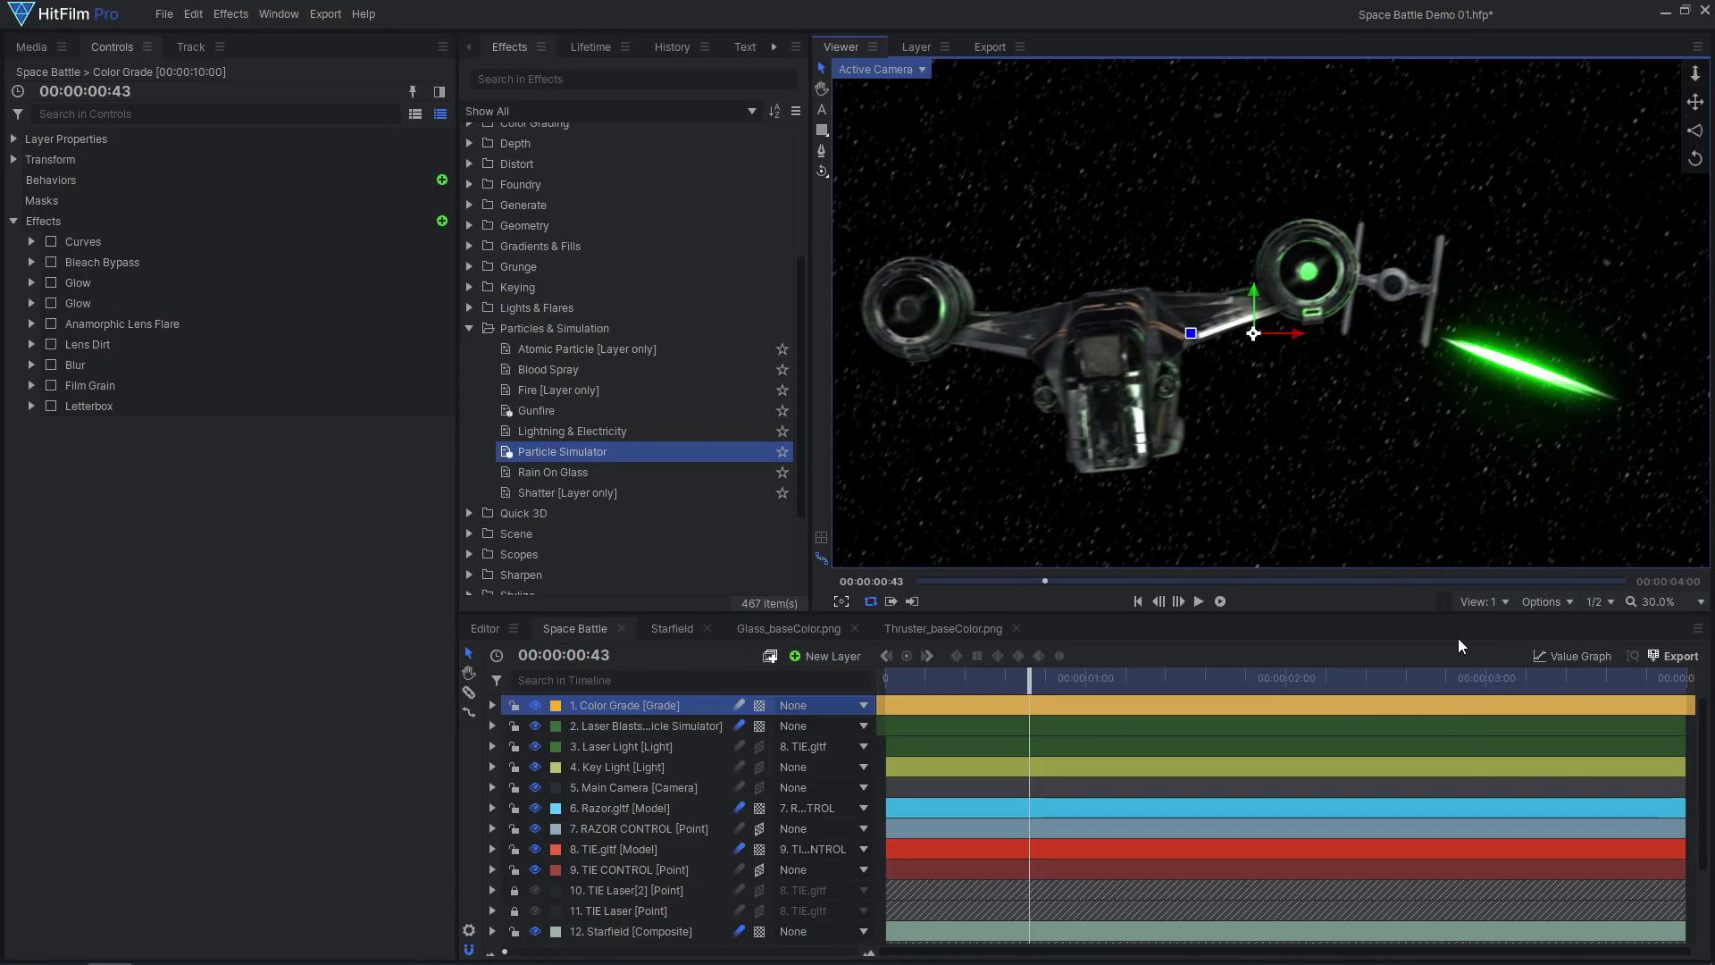
Enable the Curves grade and set its curve channel to RGB.
click(51, 241)
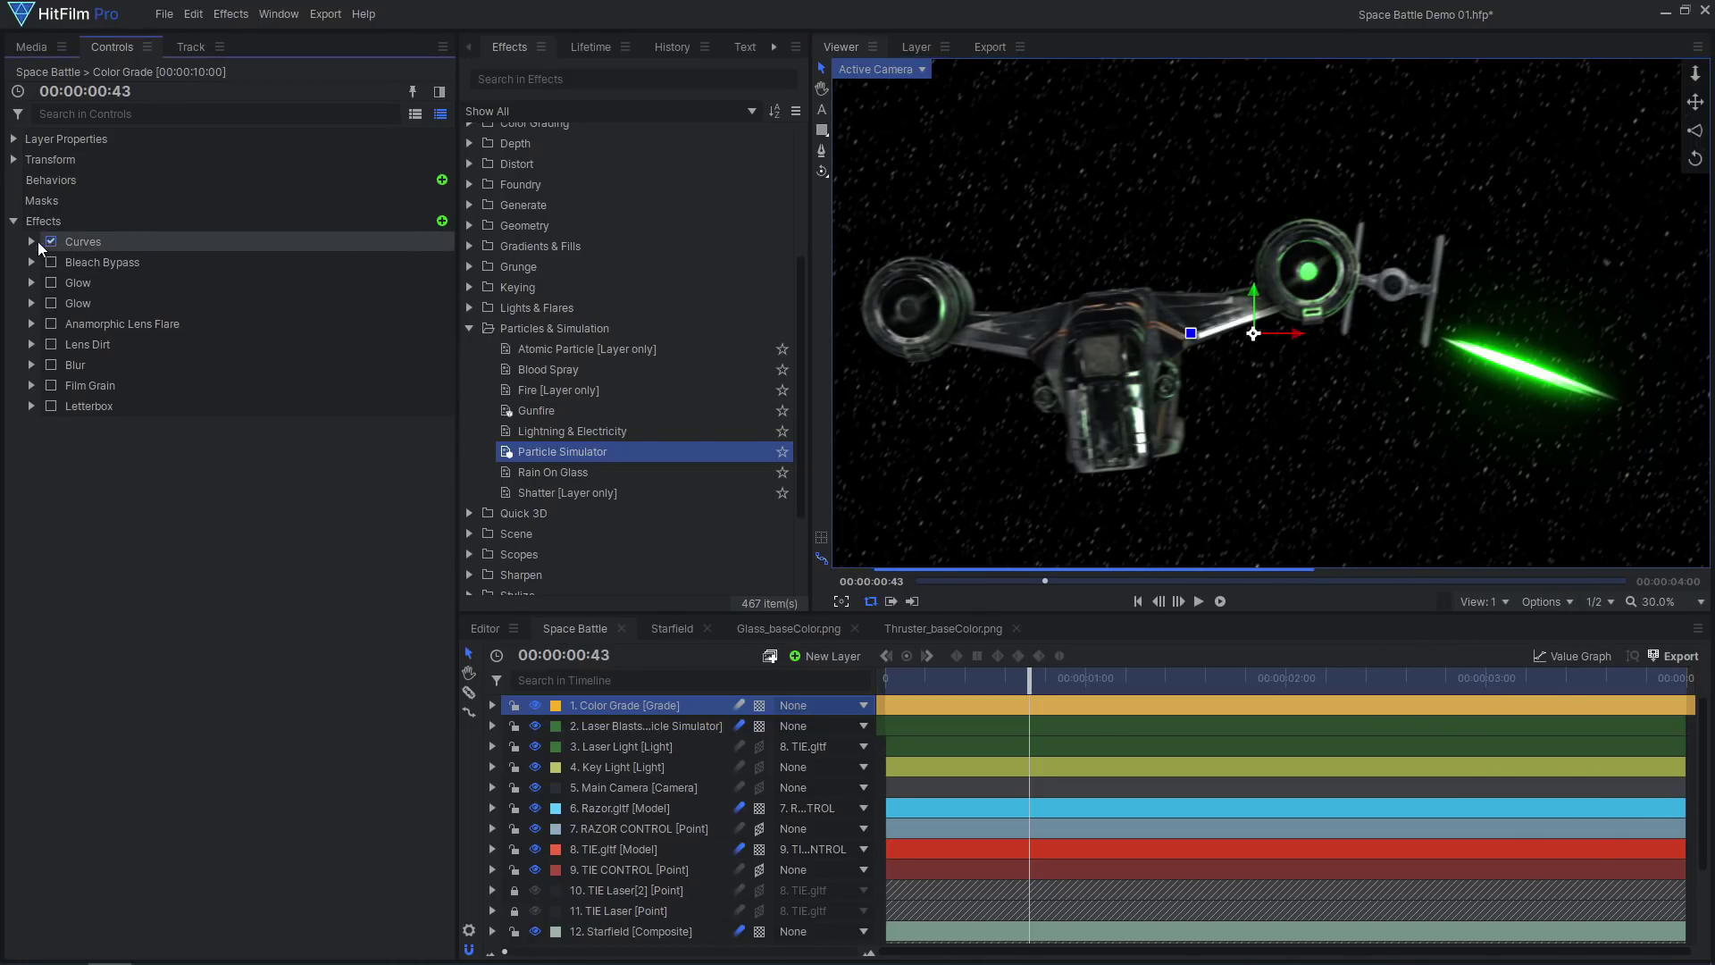
click(30, 241)
click(270, 261)
click(277, 261)
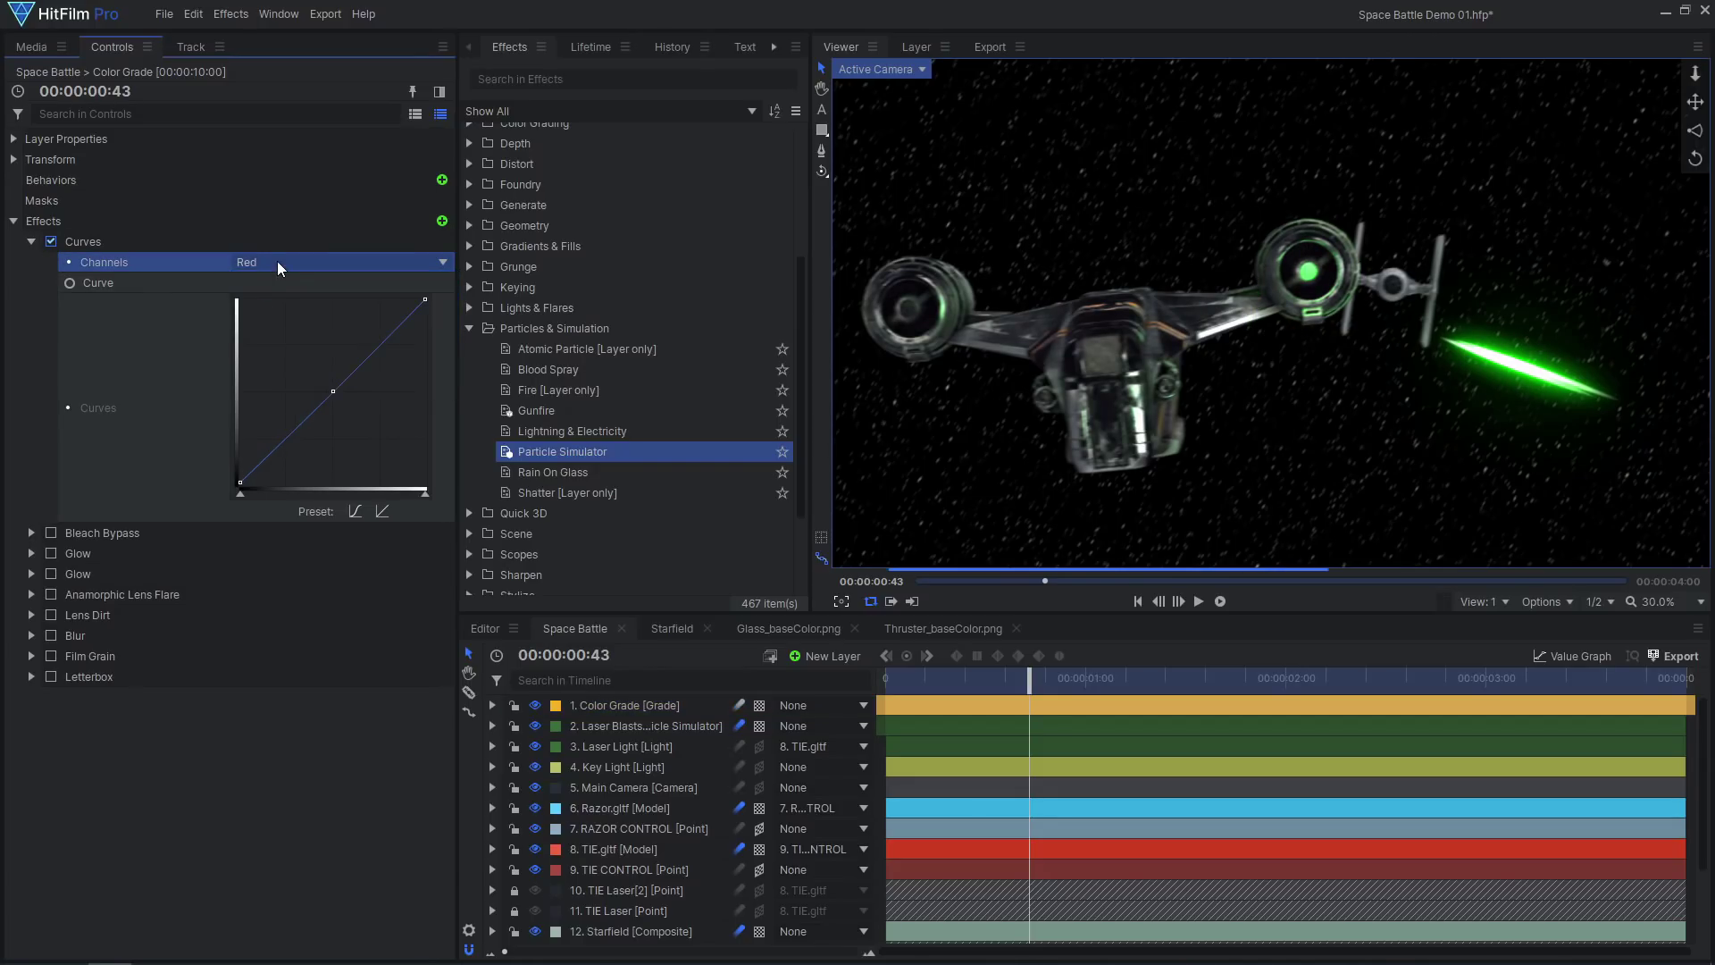
click(277, 260)
click(274, 262)
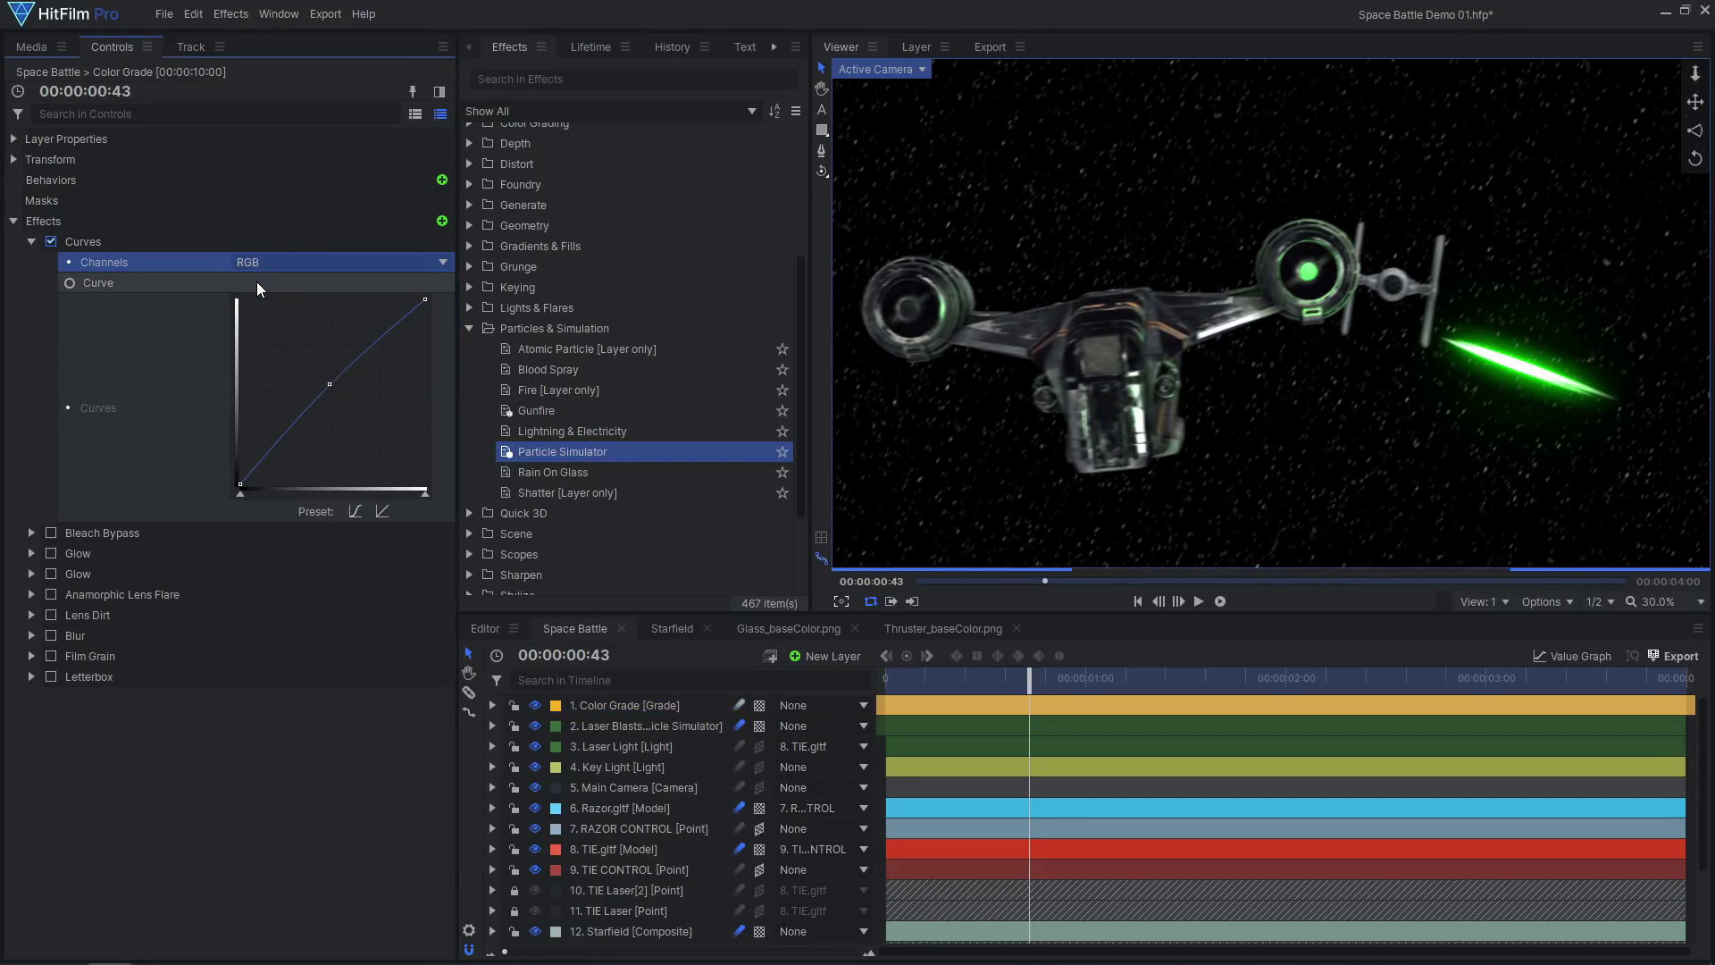
Compare Curves on and off, then try Bleach Bypass and leave it off.
click(51, 242)
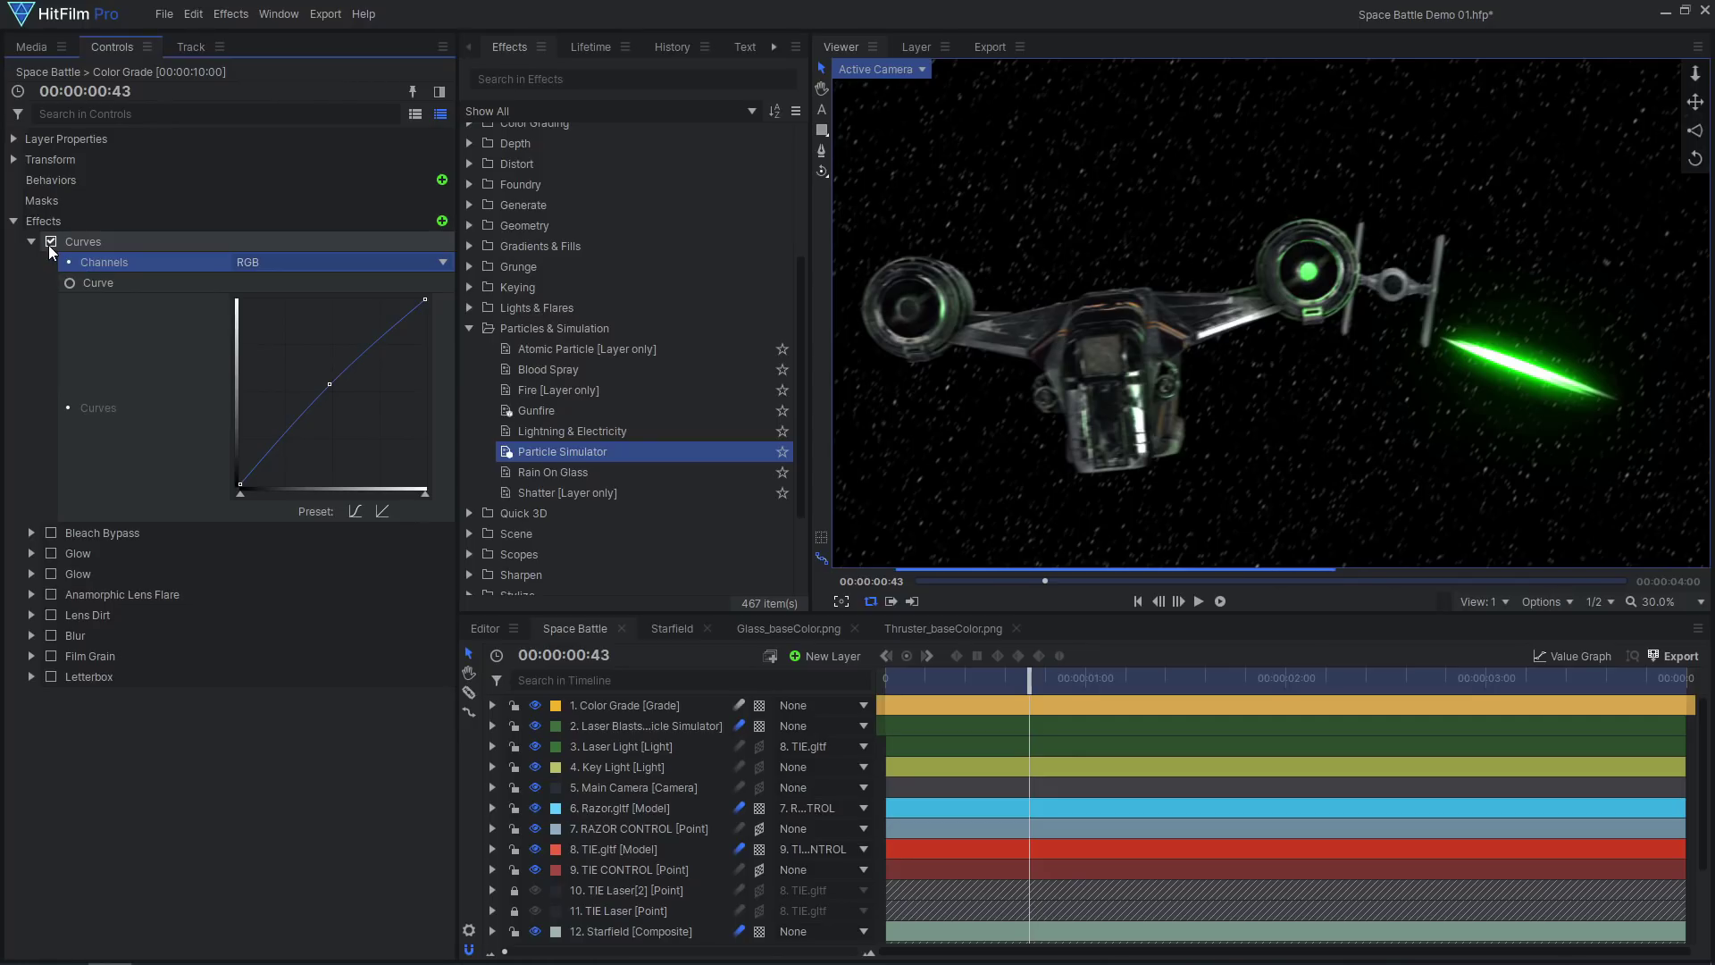
click(50, 242)
click(31, 242)
click(32, 262)
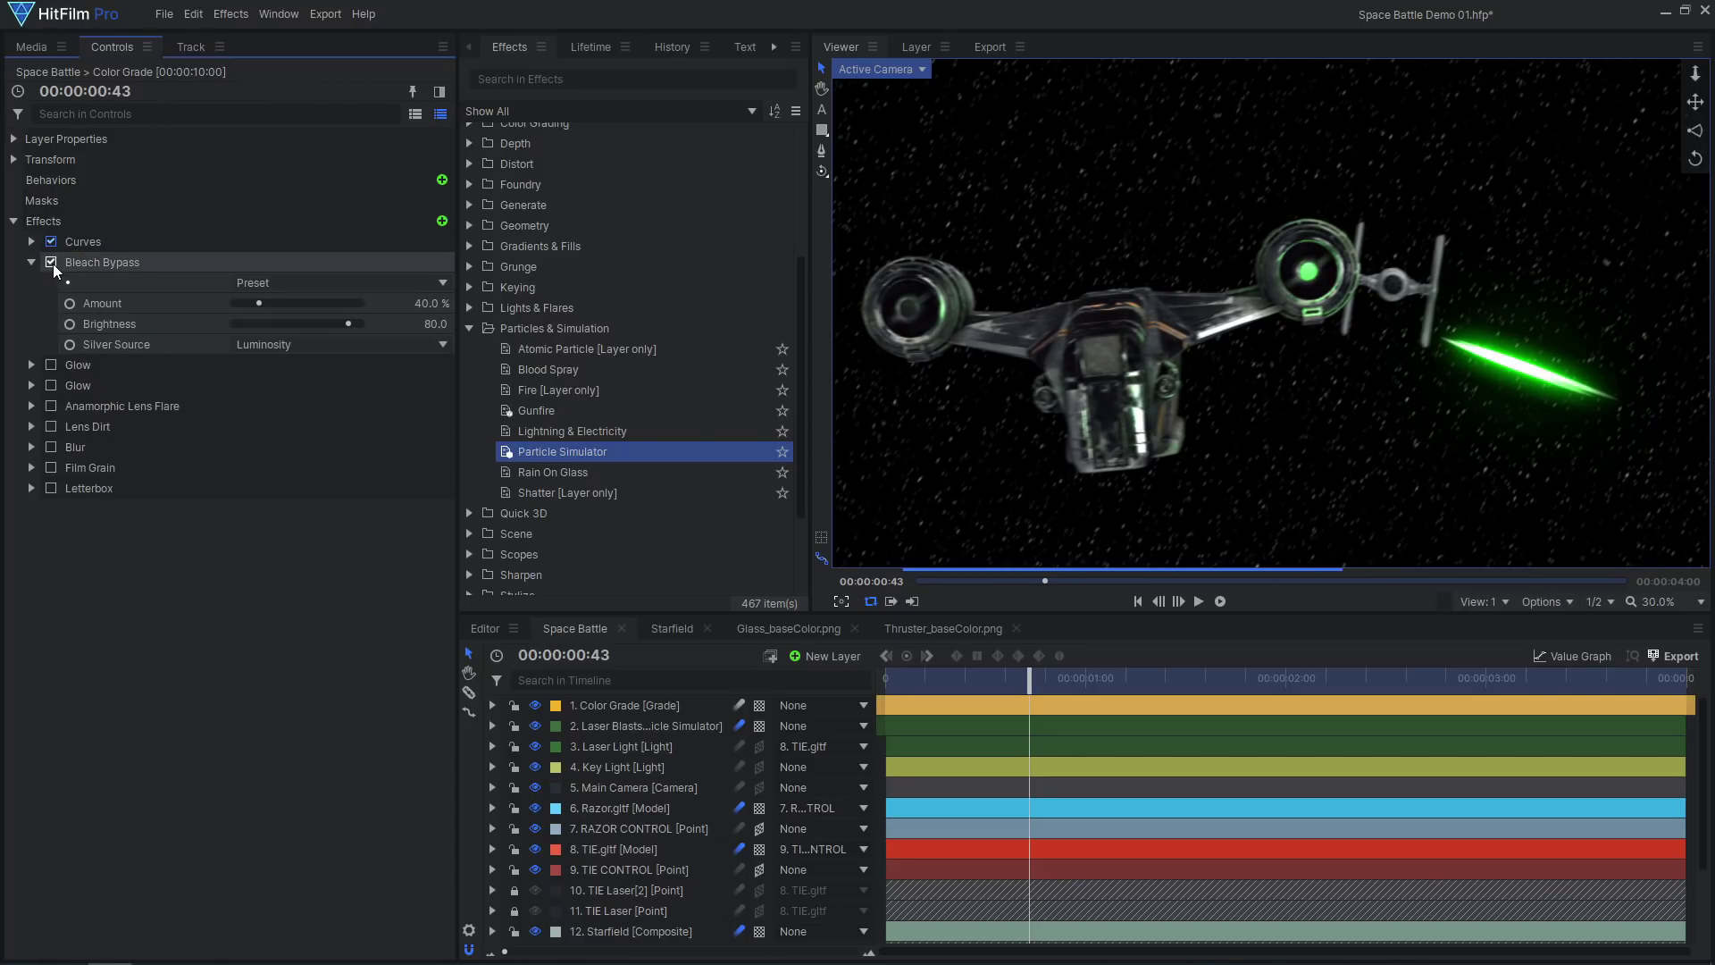
click(51, 263)
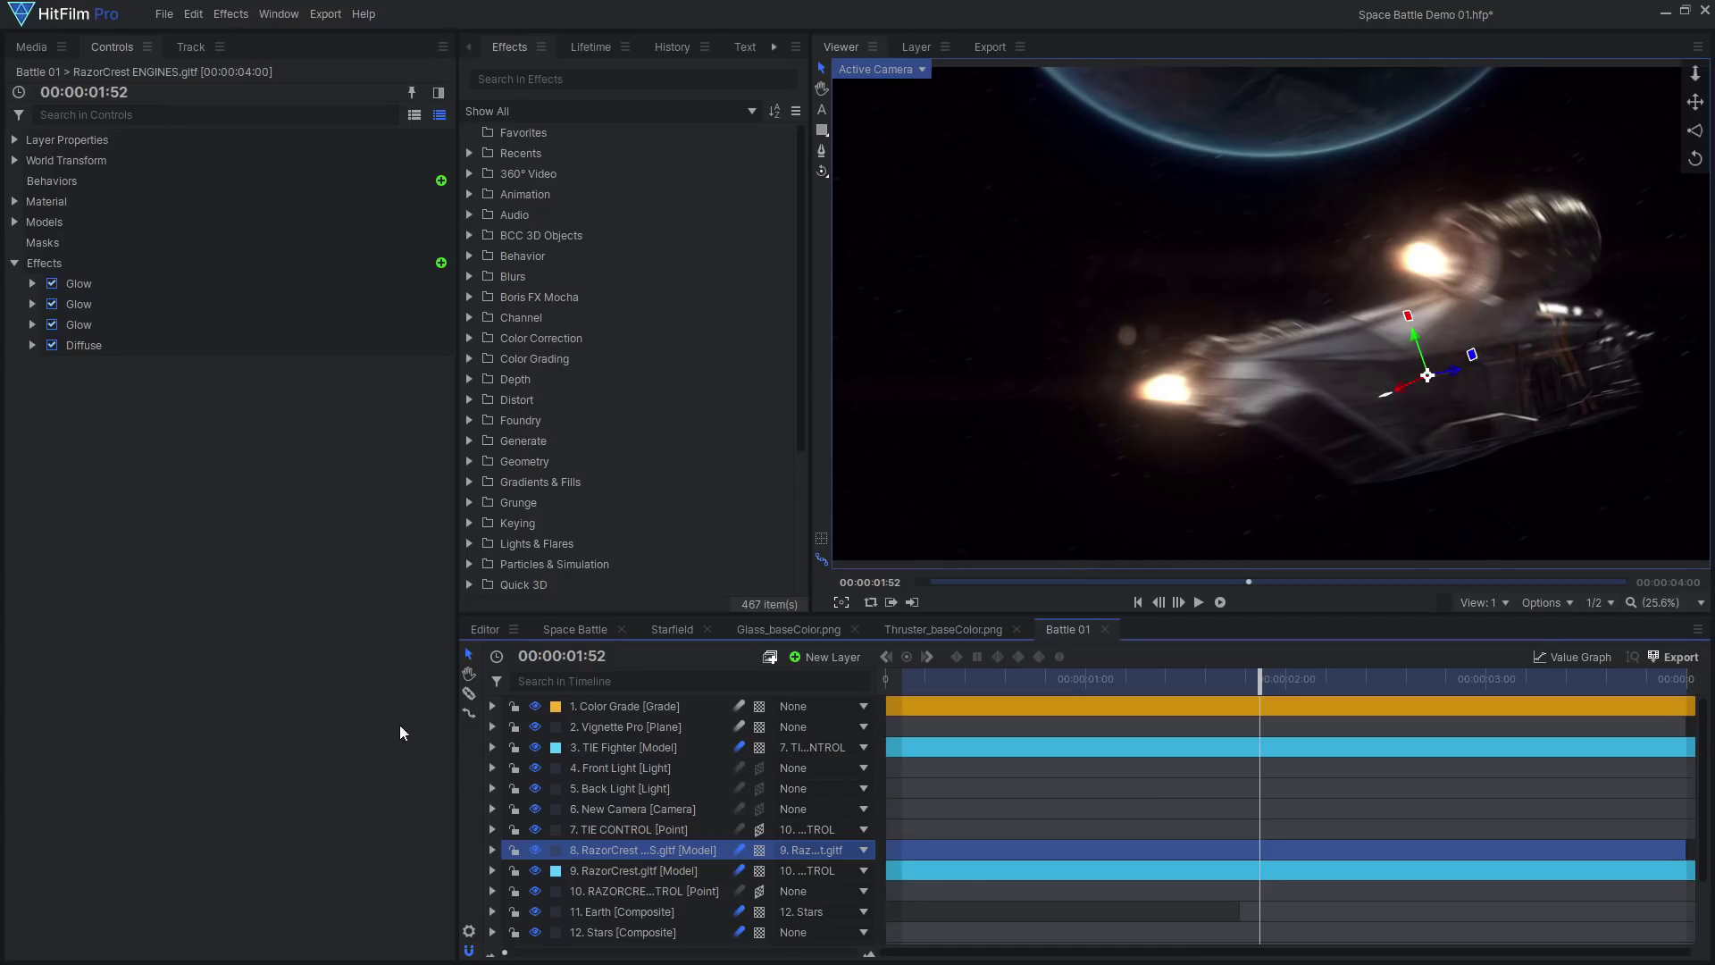
Inspect the RazorCrest ENGINES model's materials in 3D Model Properties and confirm.
right_click(611, 847)
click(838, 455)
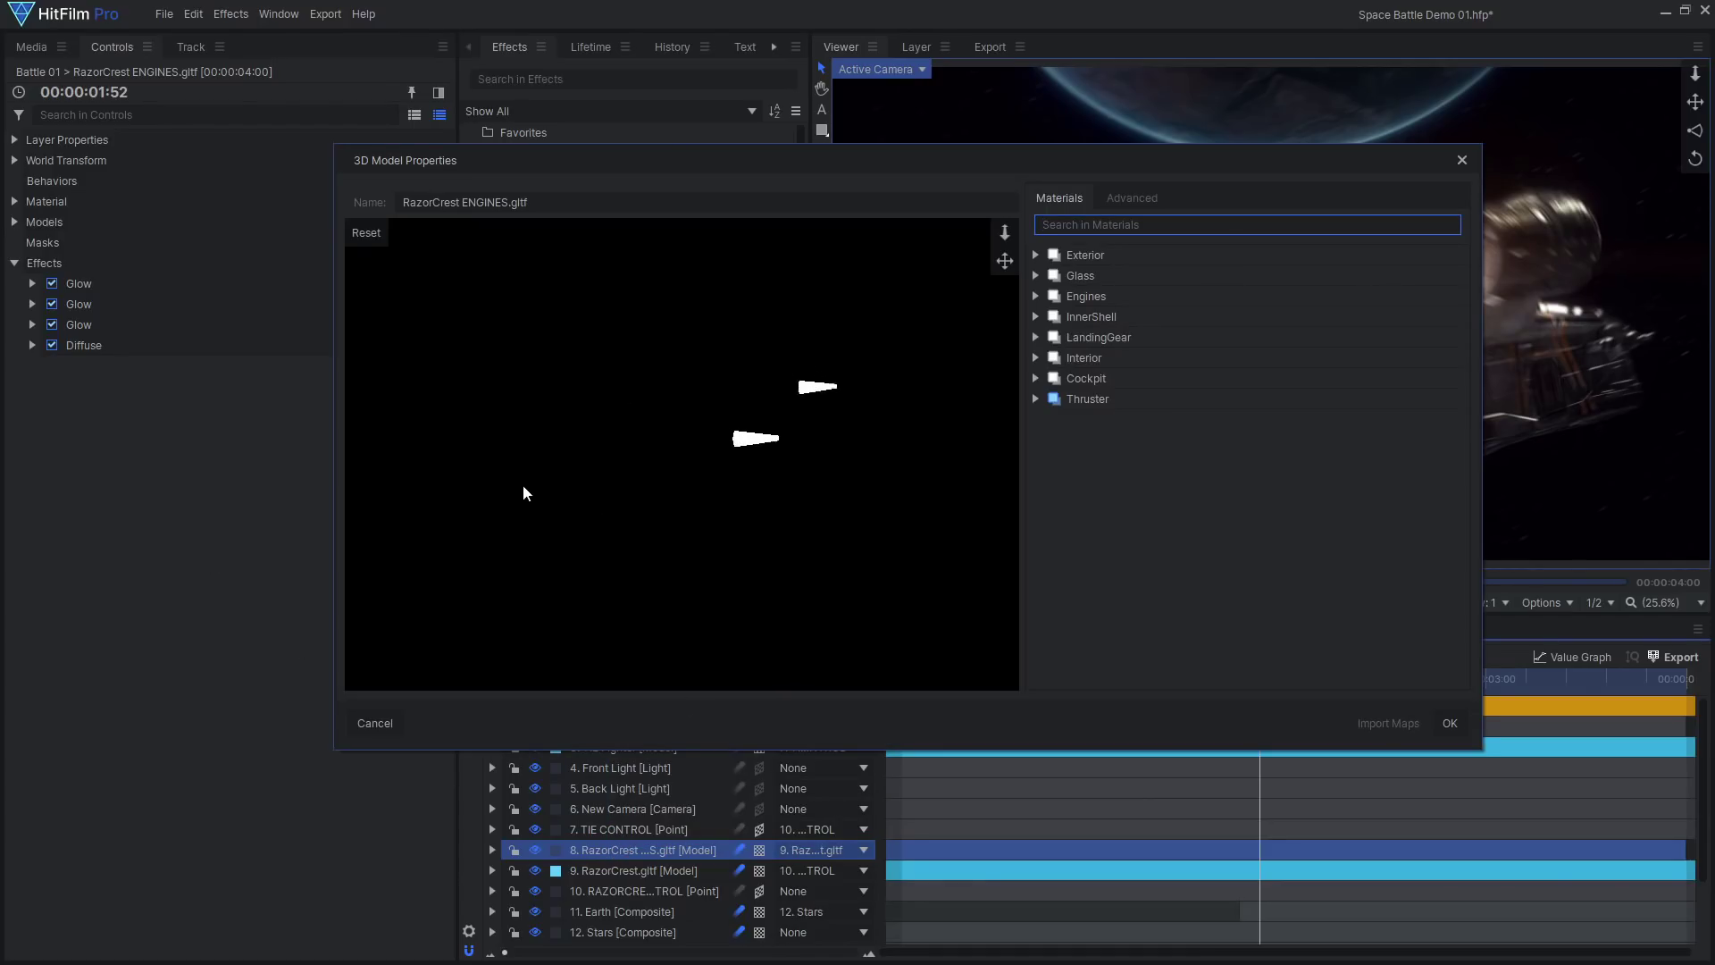
click(1448, 722)
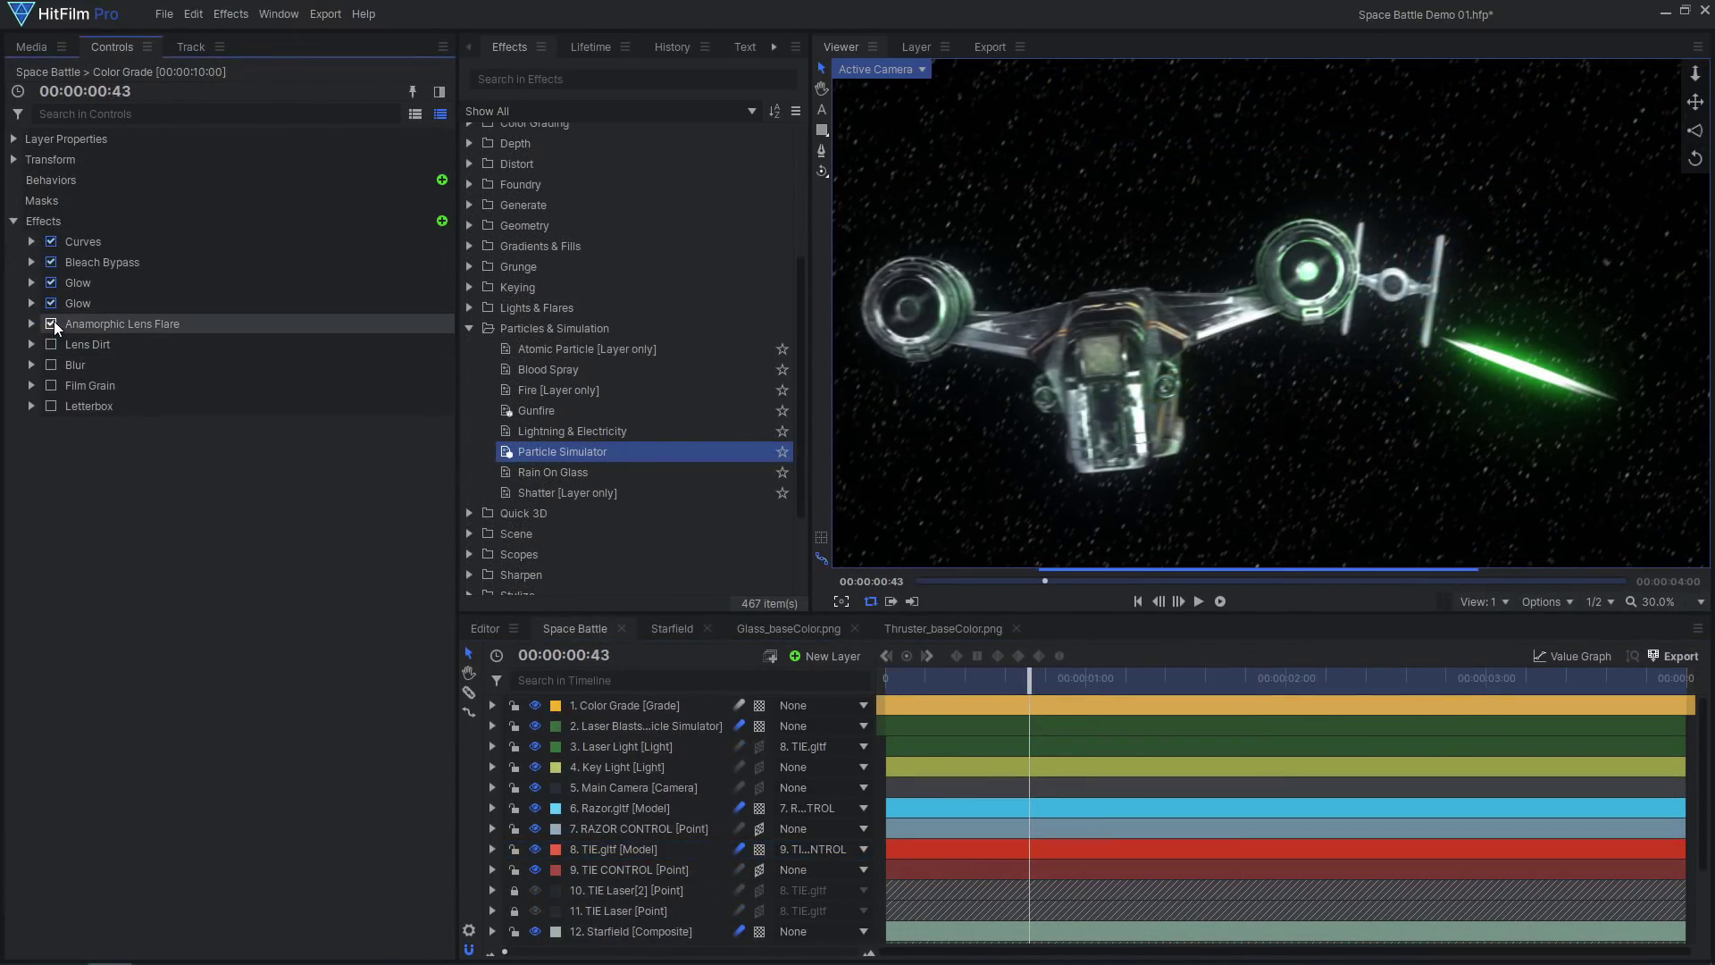
Set Anamorphic Lens Flare intensity to 1.00 and enable Lens Dirt.
click(31, 323)
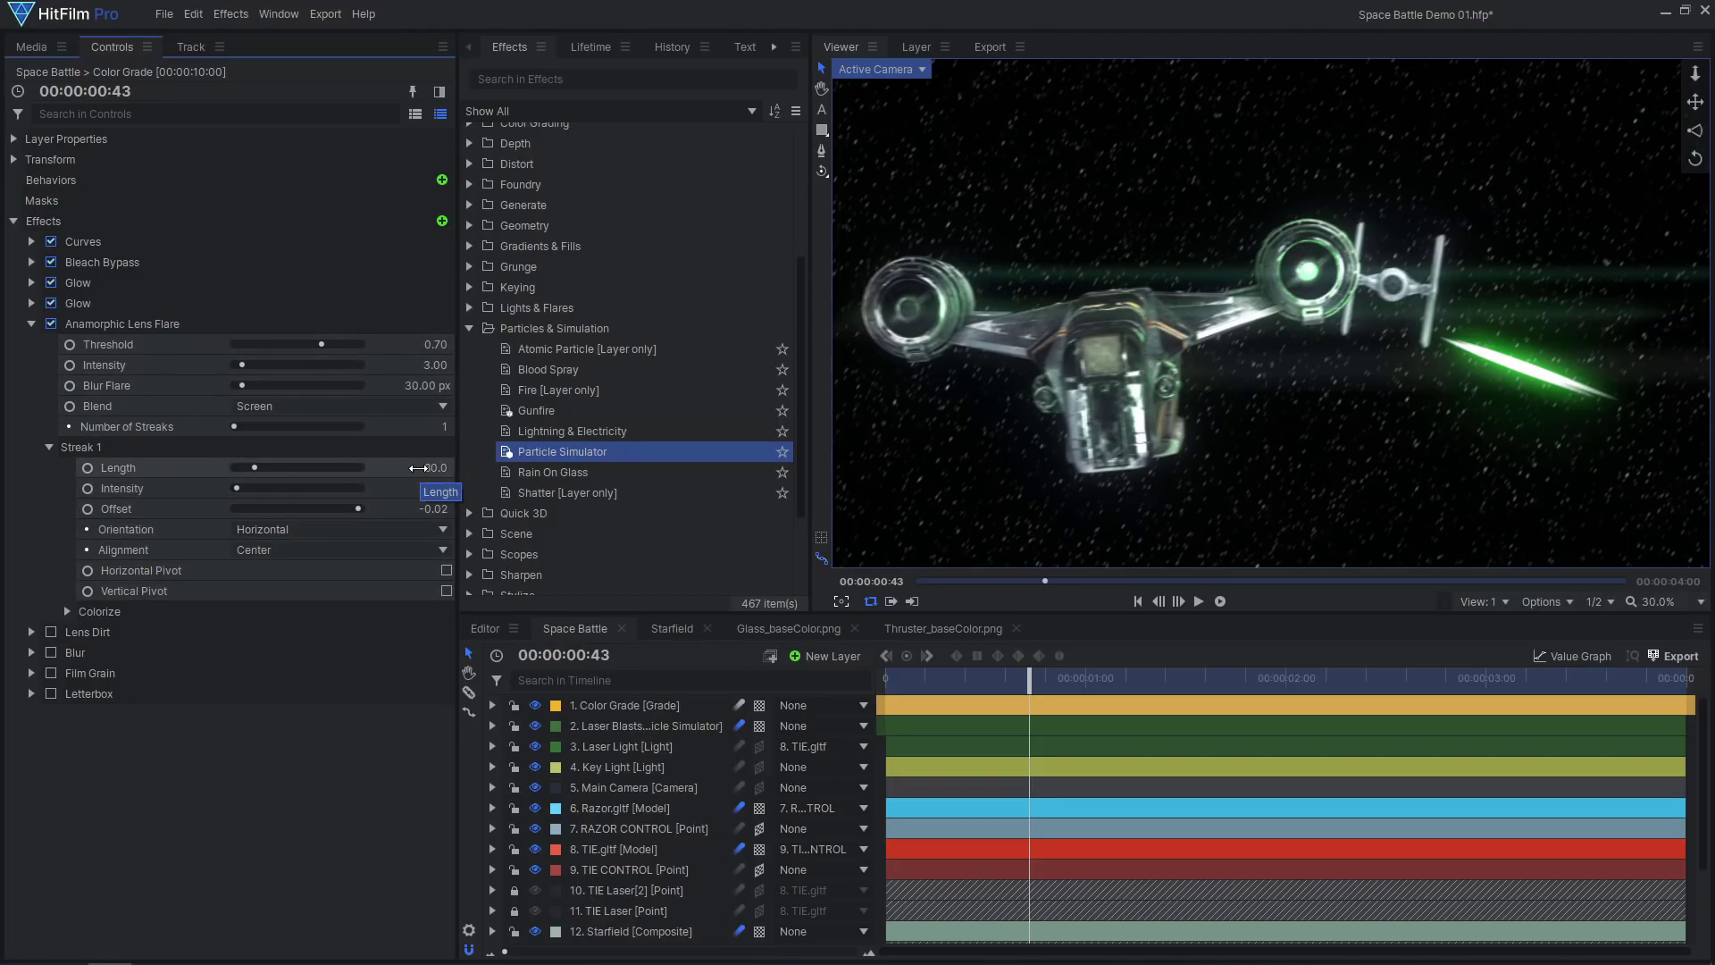
key(Return)
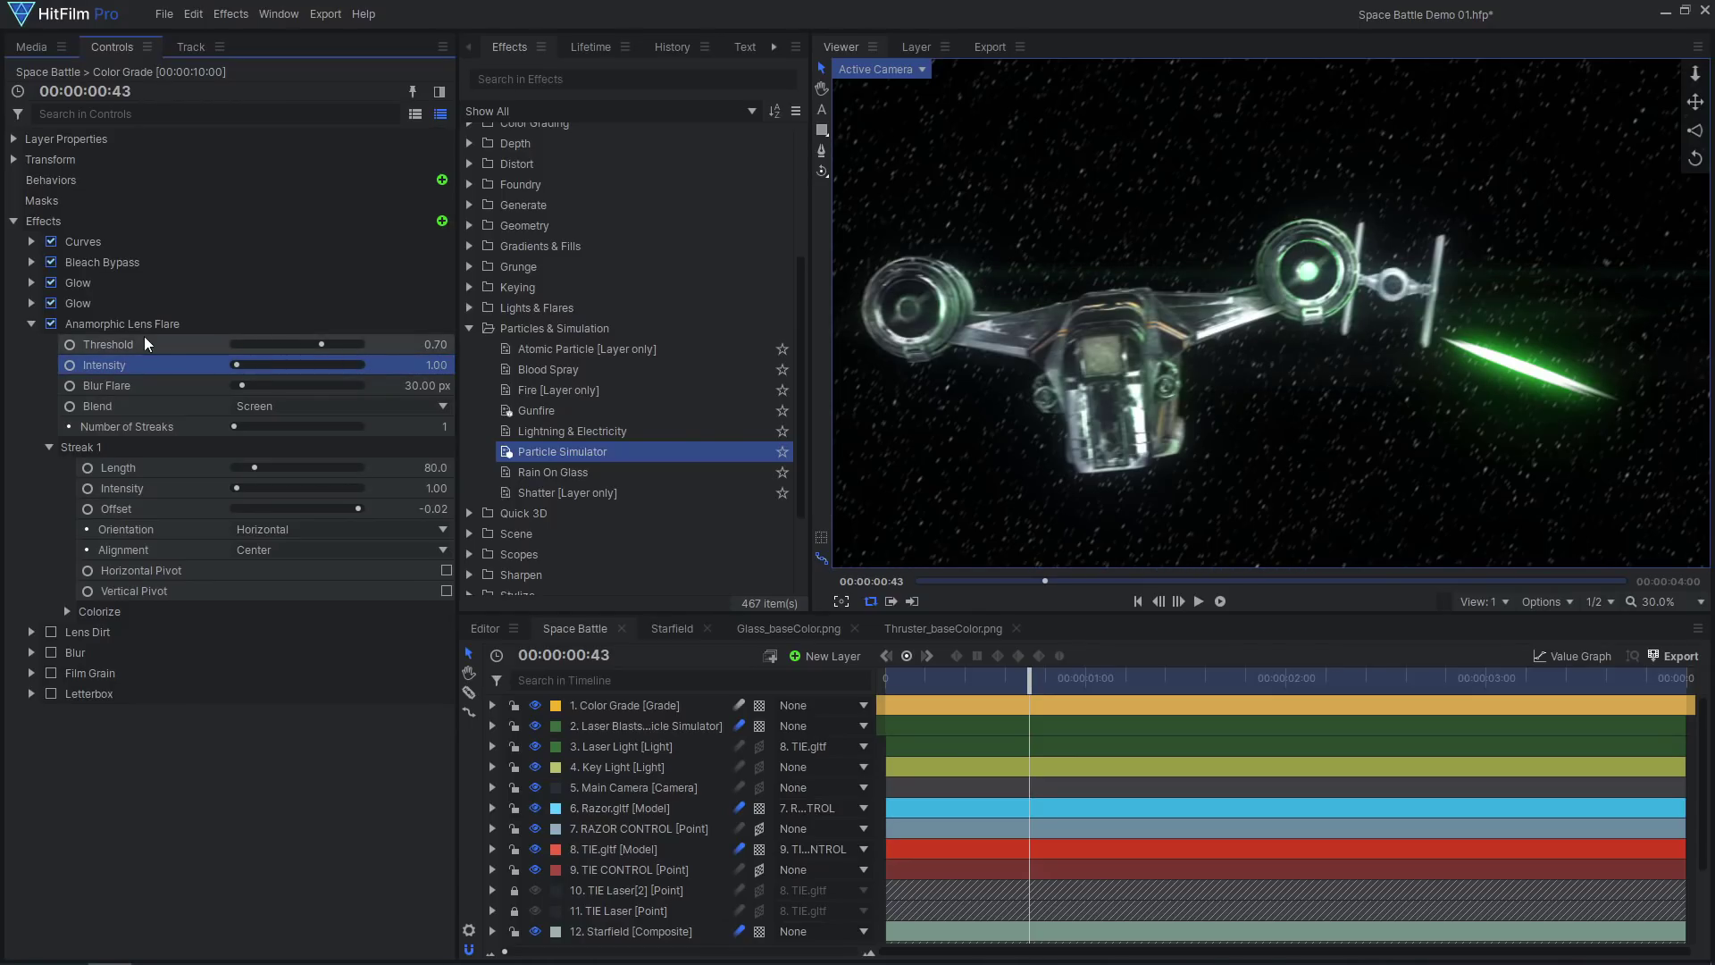
click(30, 323)
click(33, 344)
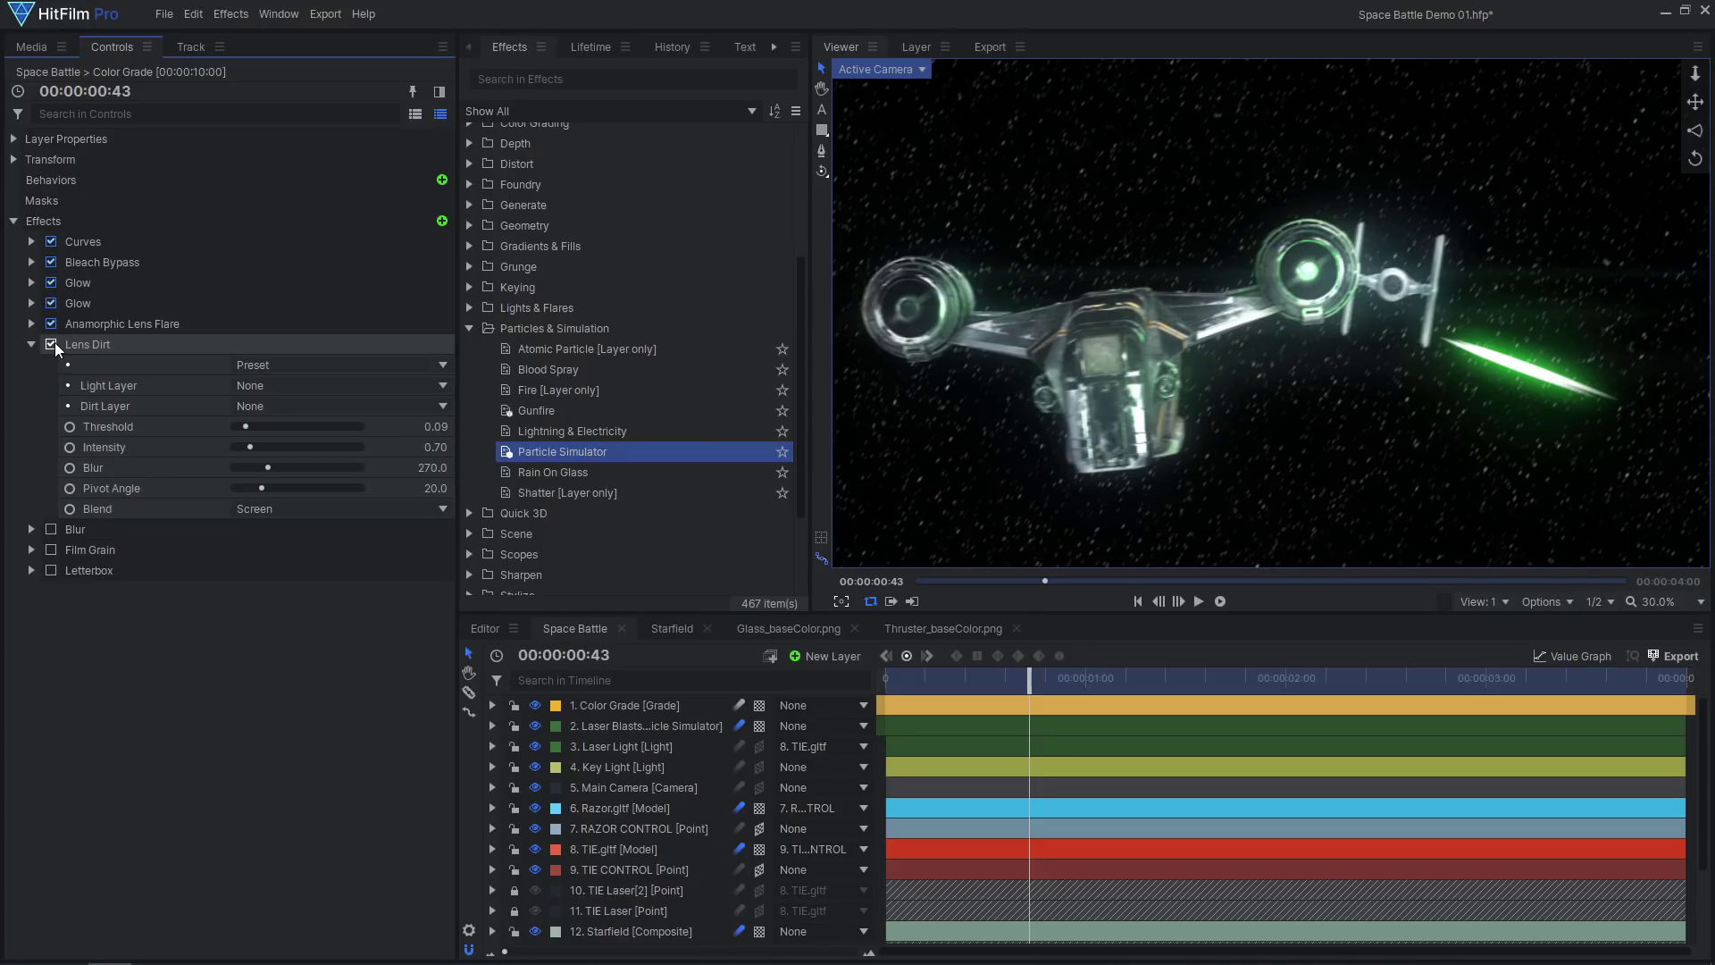
Use the 17. 0C7A6433.JPG bokeh photo as the lens dirt layer at intensity 2.05.
scroll(598, 780, down, 2)
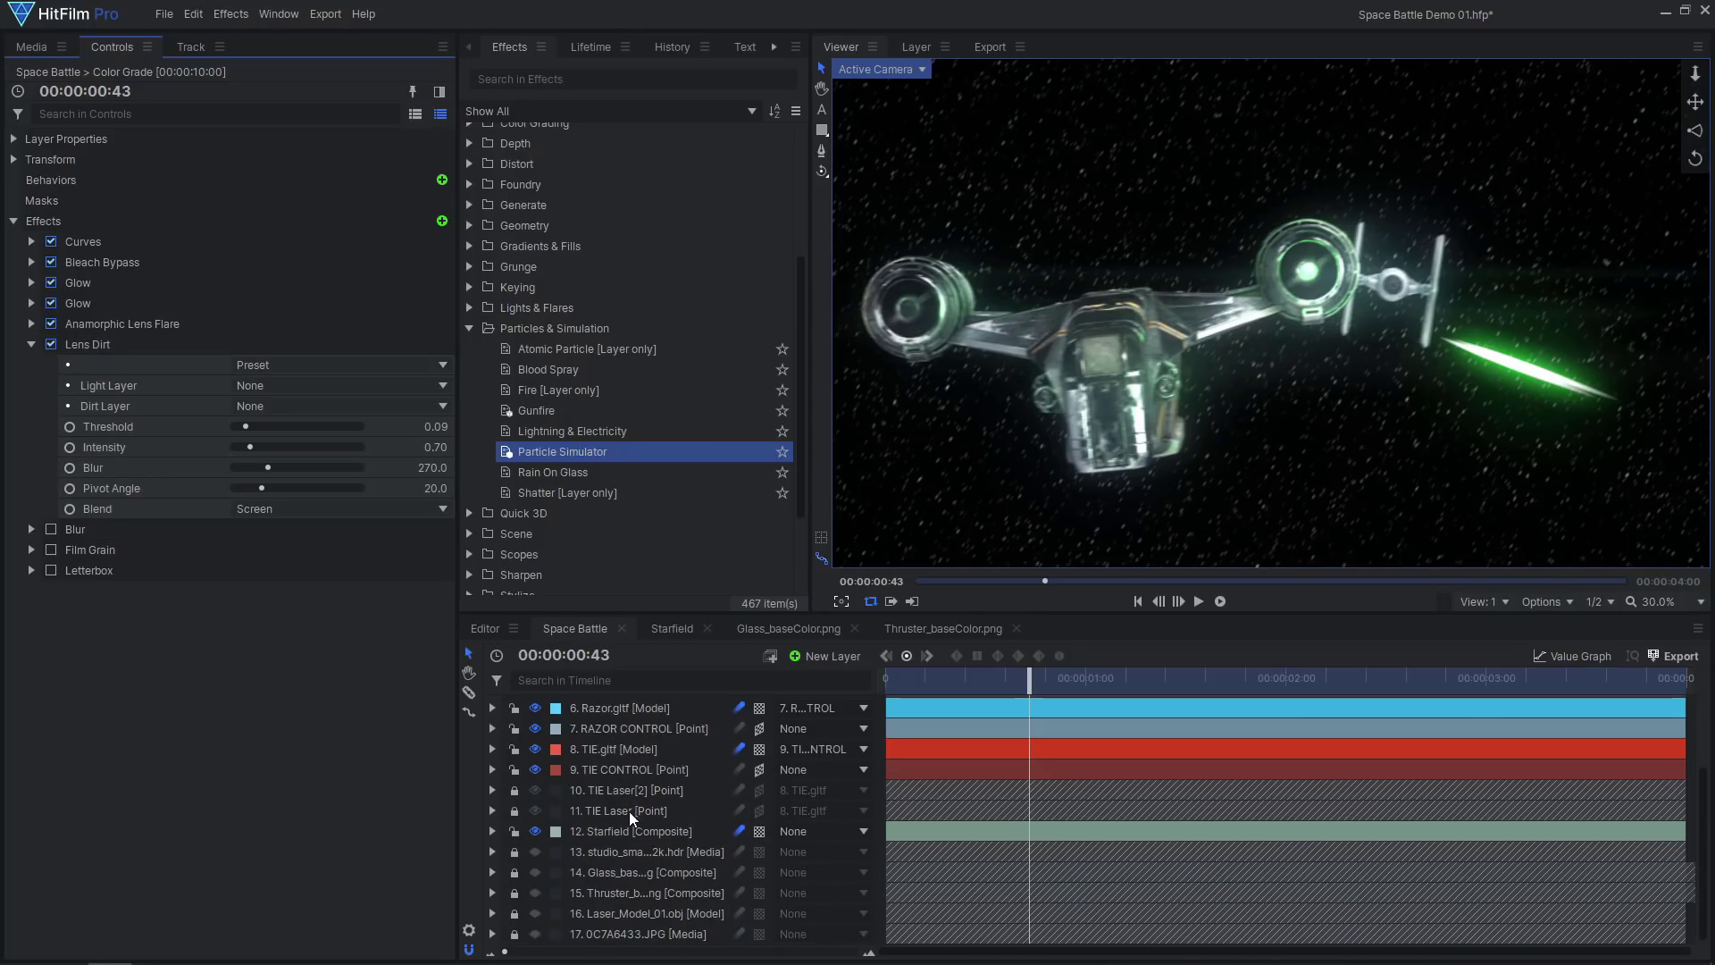
click(535, 934)
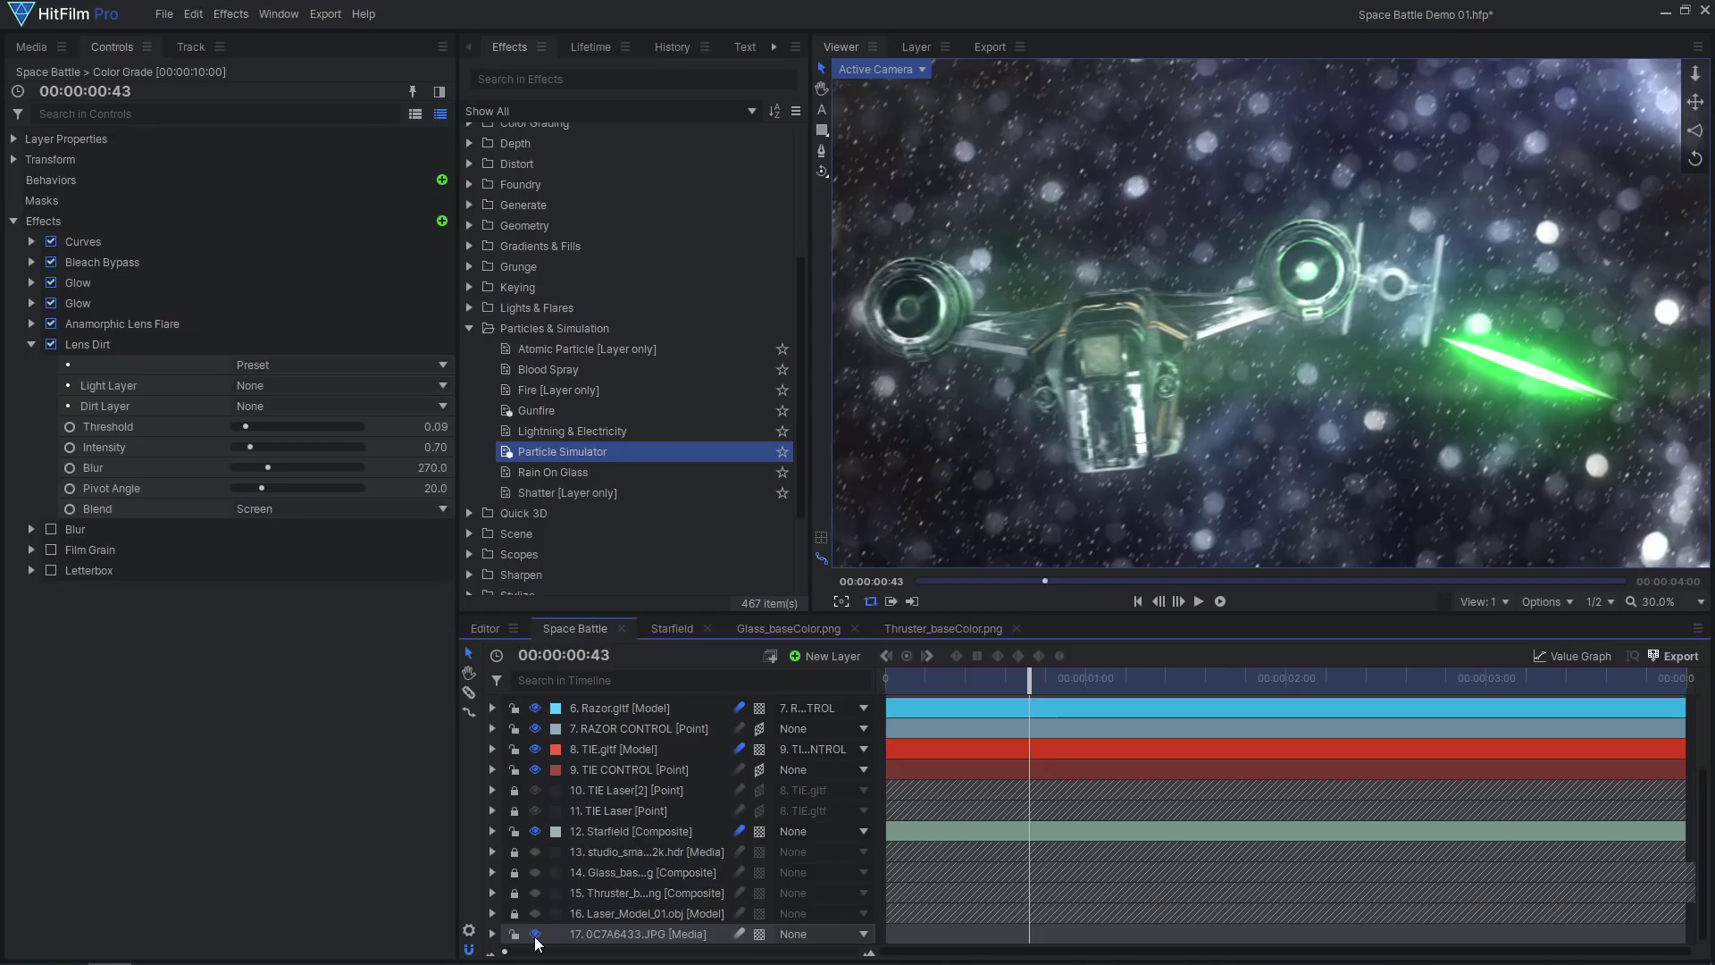
click(535, 934)
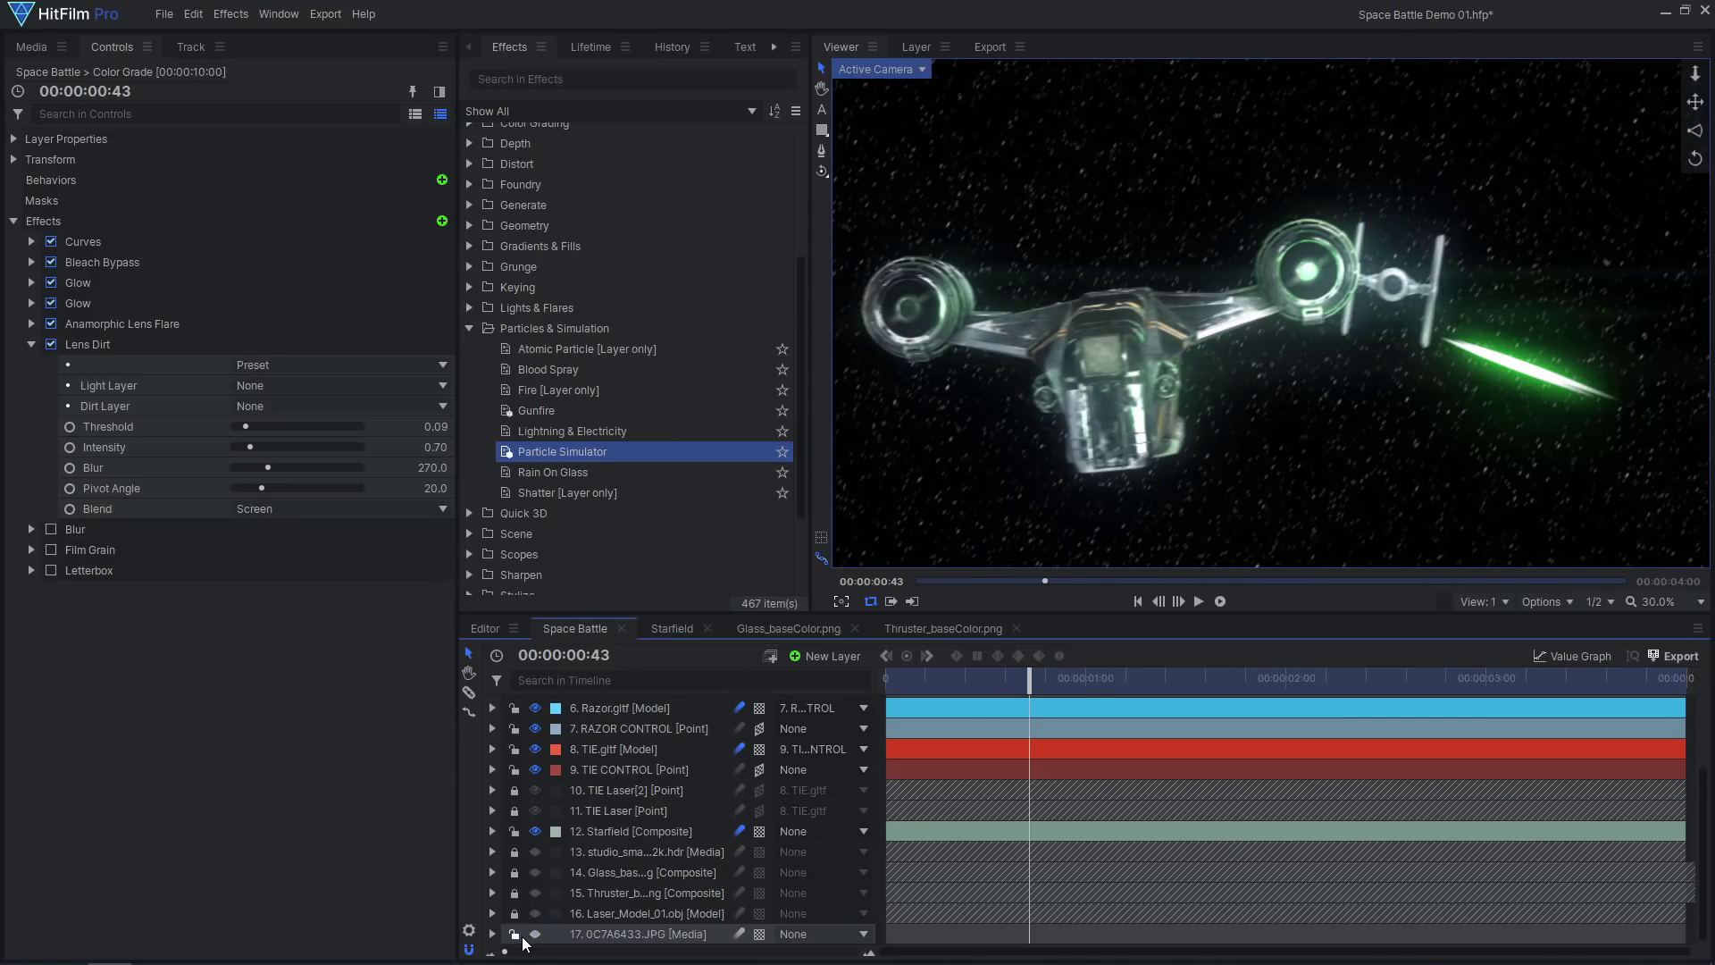
scroll(616, 804, up, 2)
click(618, 704)
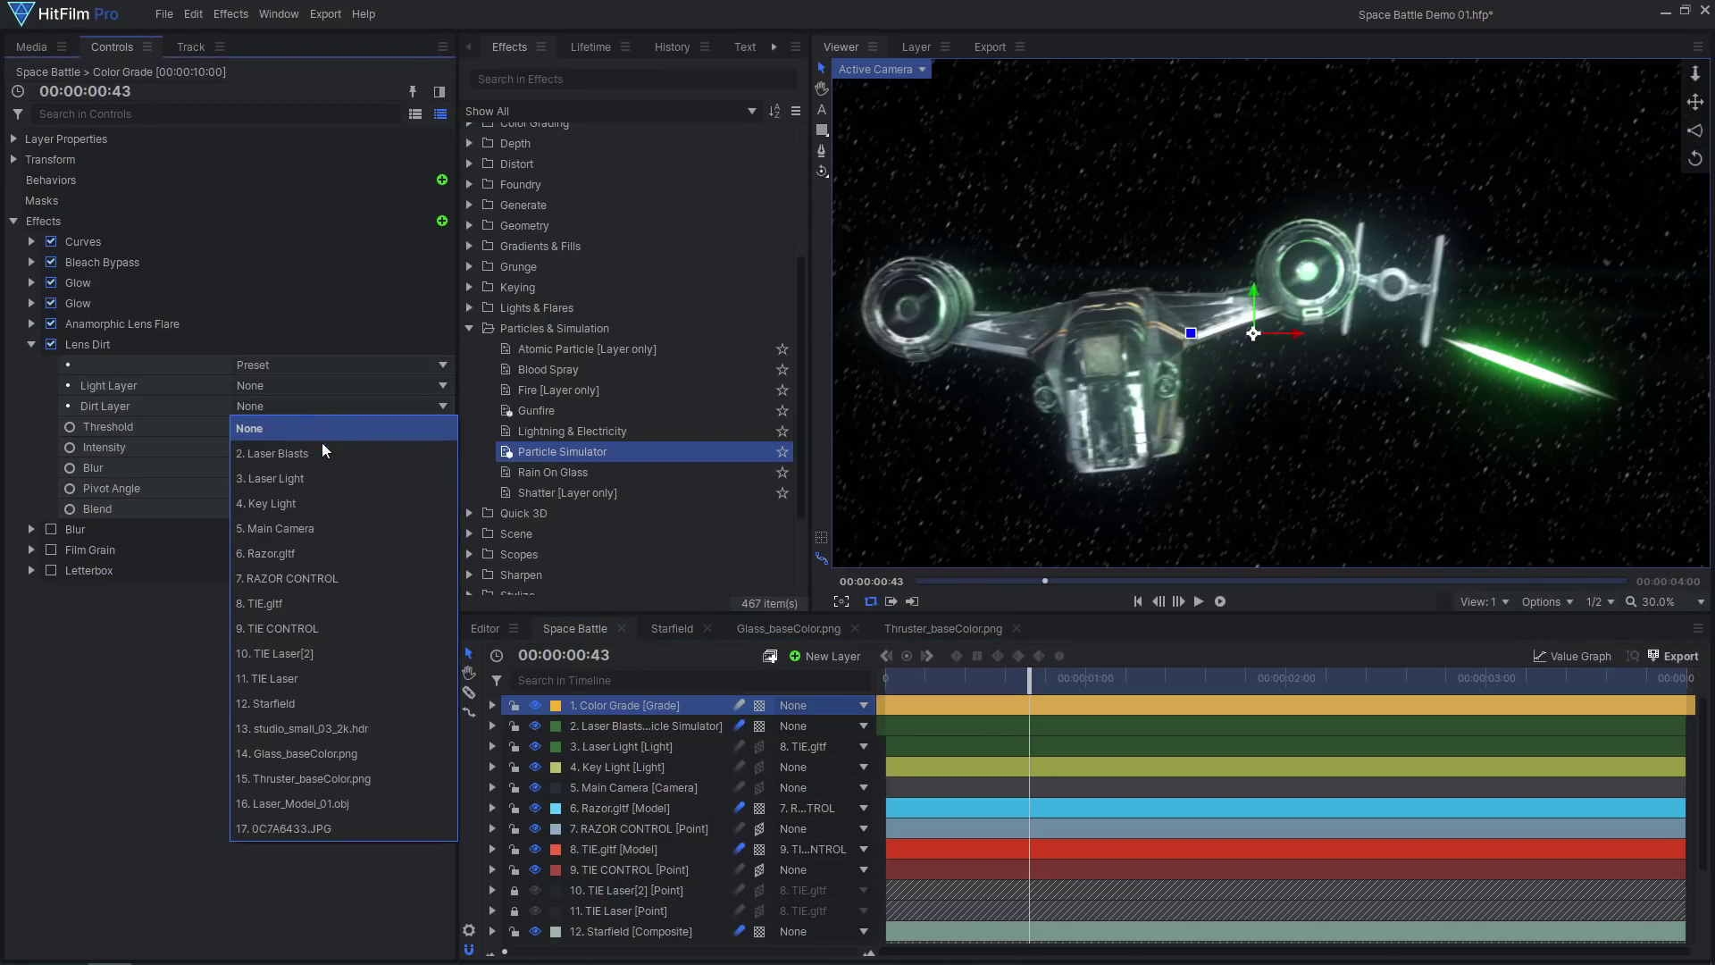
click(349, 828)
drag(250, 446, 286, 450)
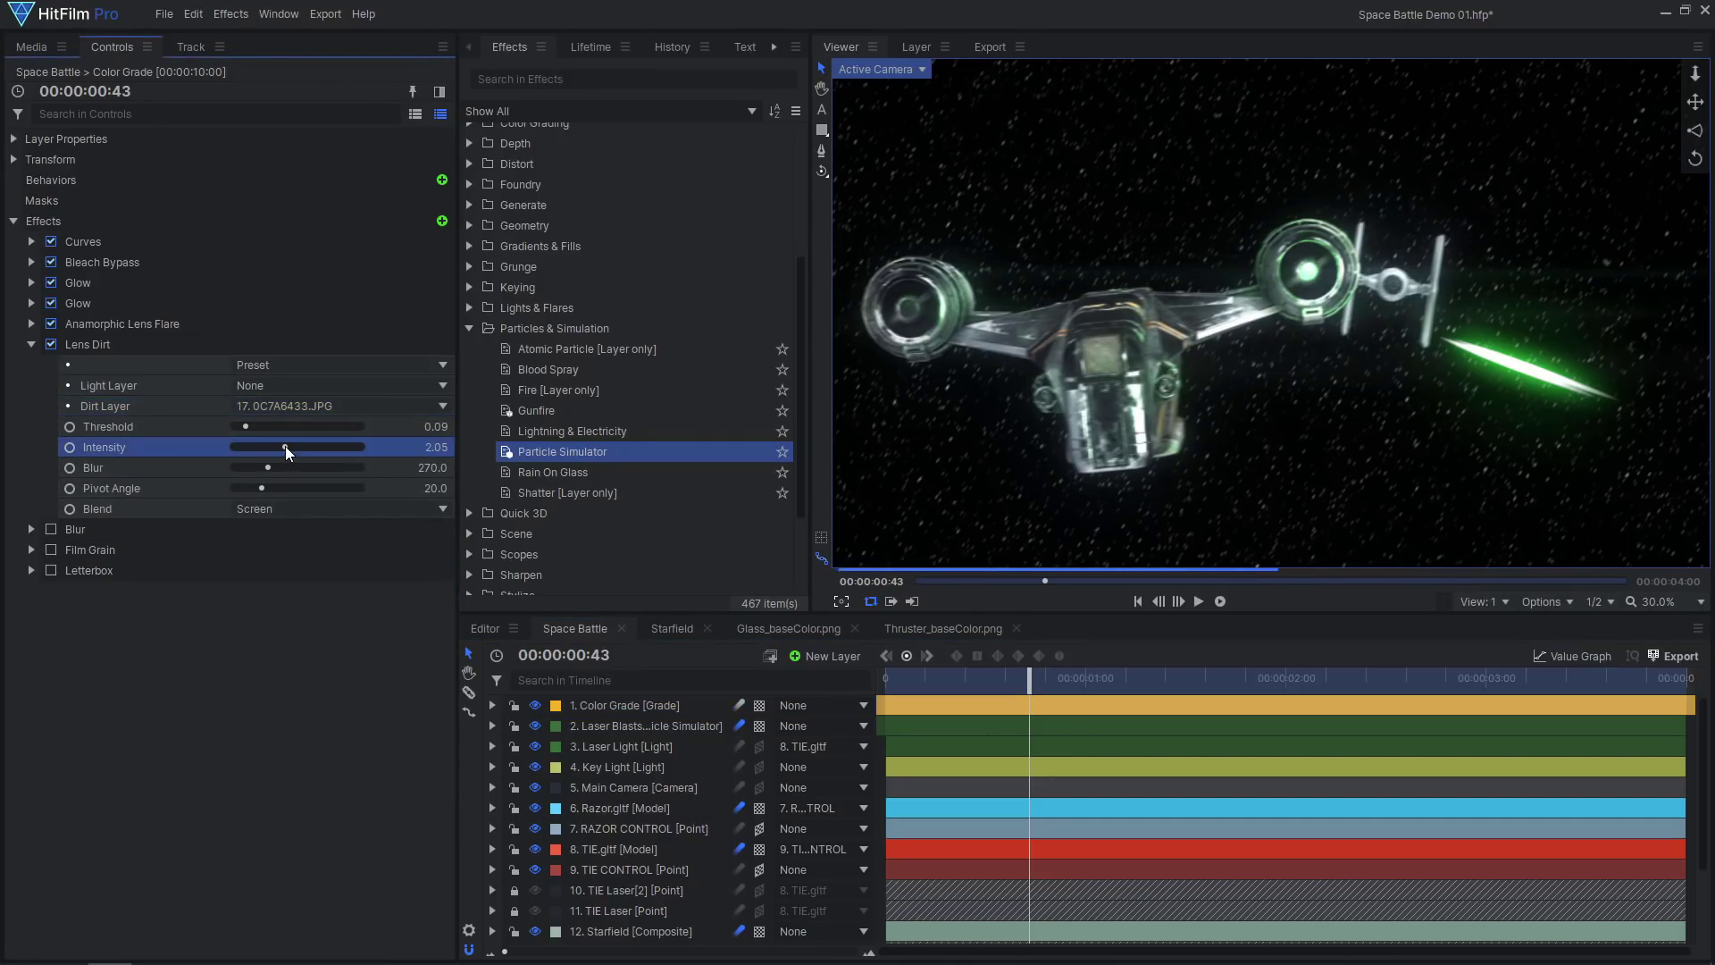
Turn on the Blur, Film Grain and Letterbox effects in the grade.
click(31, 344)
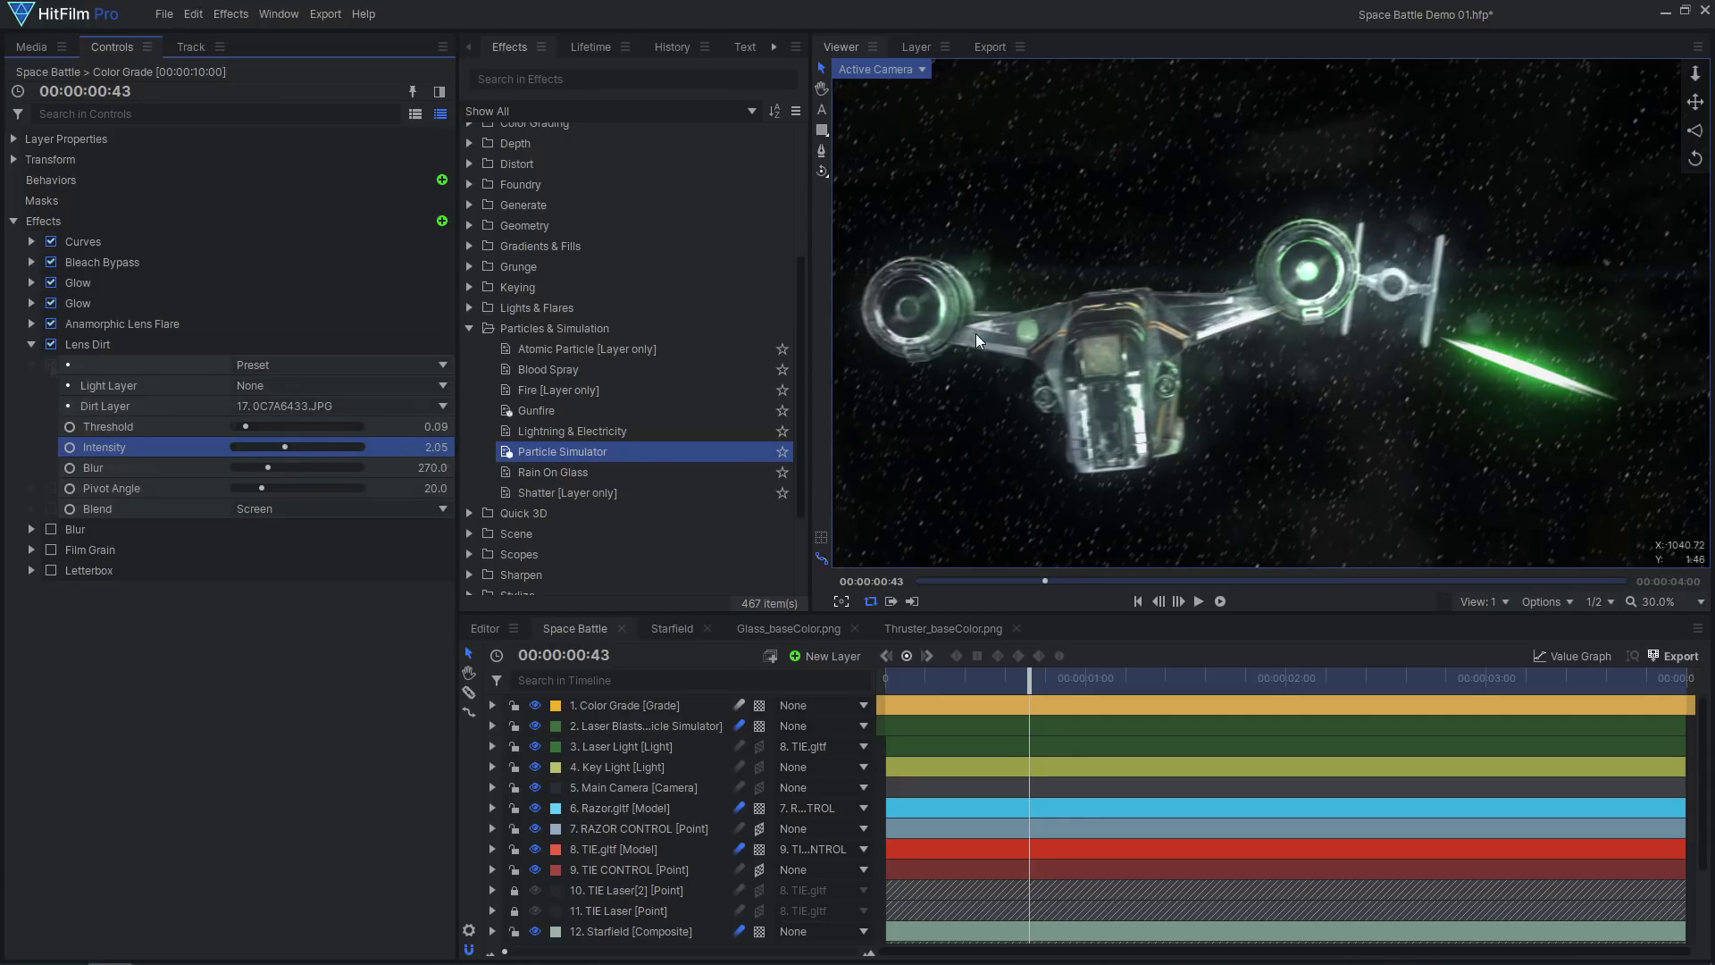
click(51, 364)
click(31, 365)
click(32, 487)
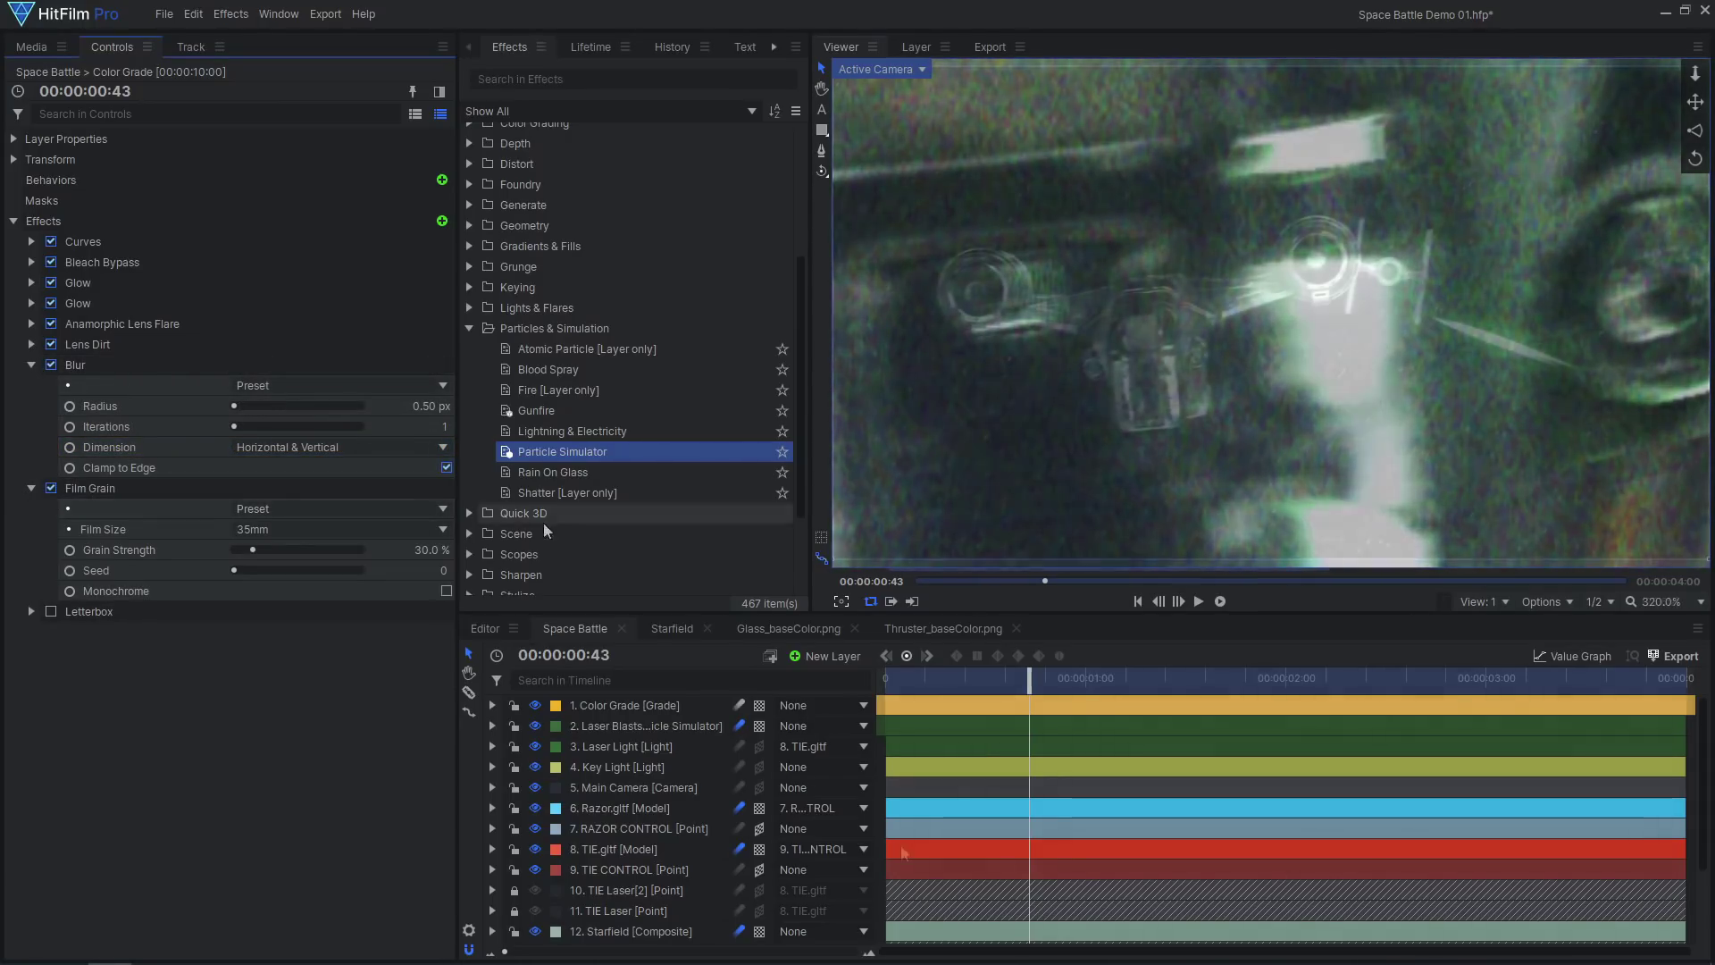
click(51, 611)
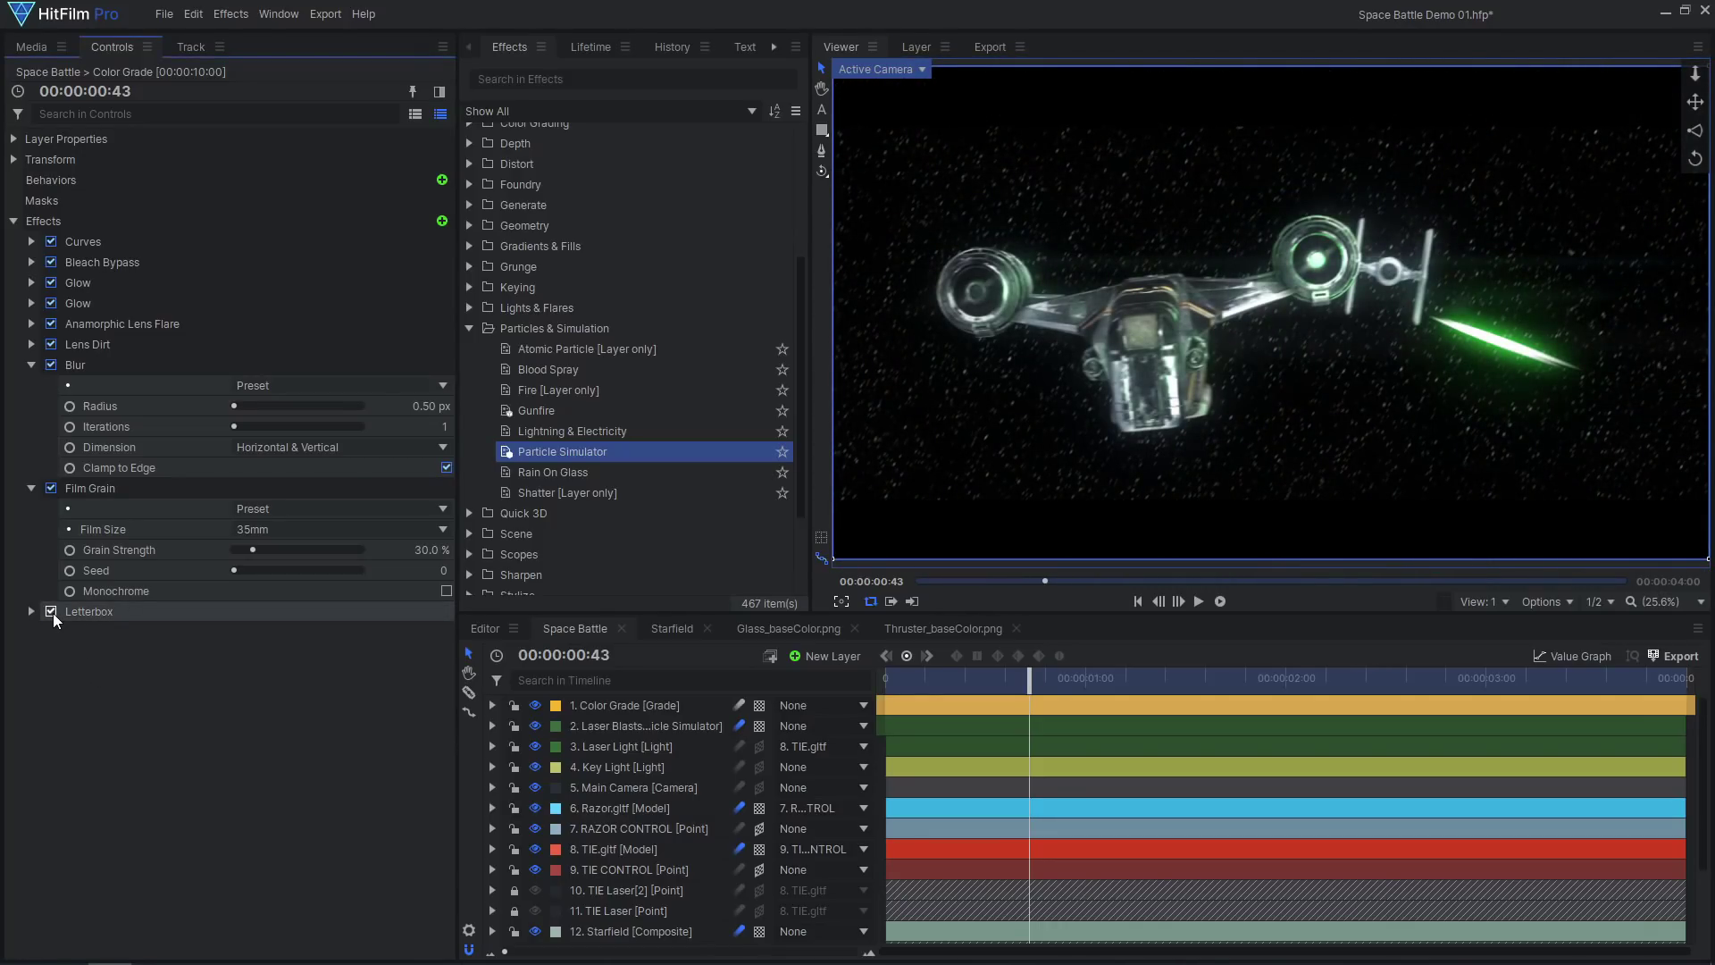
Play back the Space Battle composition to review the final colour grade.
click(1198, 601)
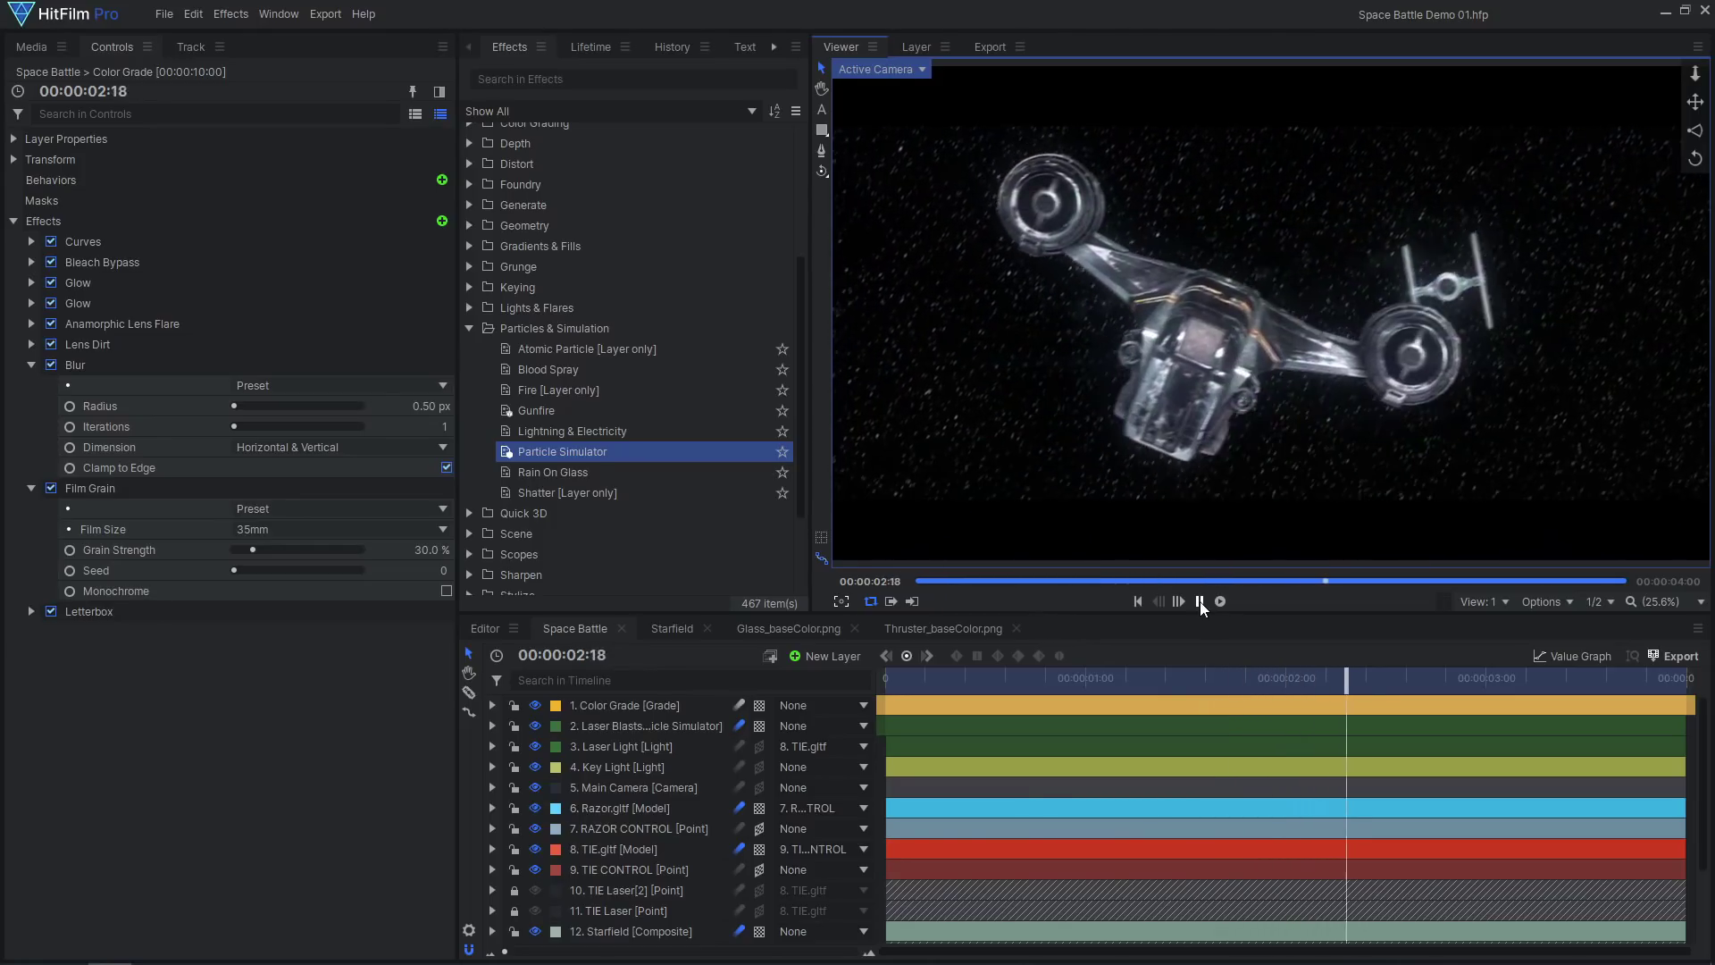